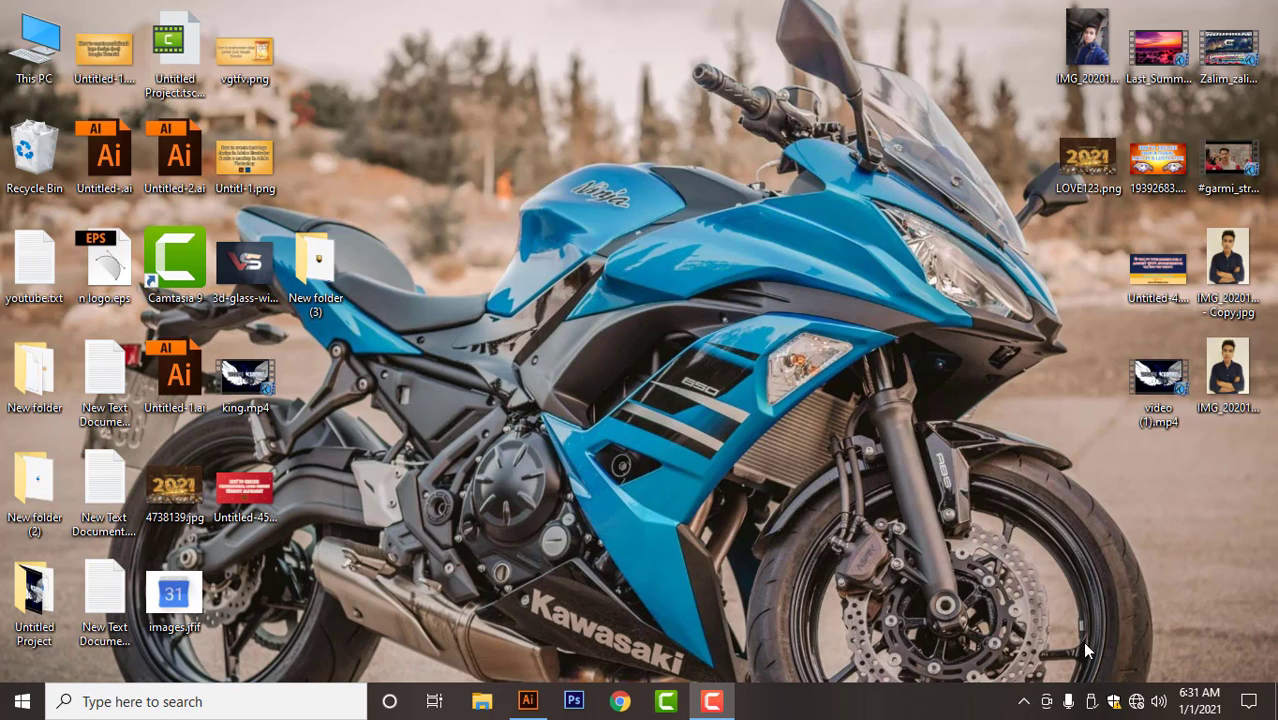
- Switch to Illustrator and quit it, discarding the changes to both open documents and clearing the clipboard
{"action": "left_click", "coordinate": [533, 706]}
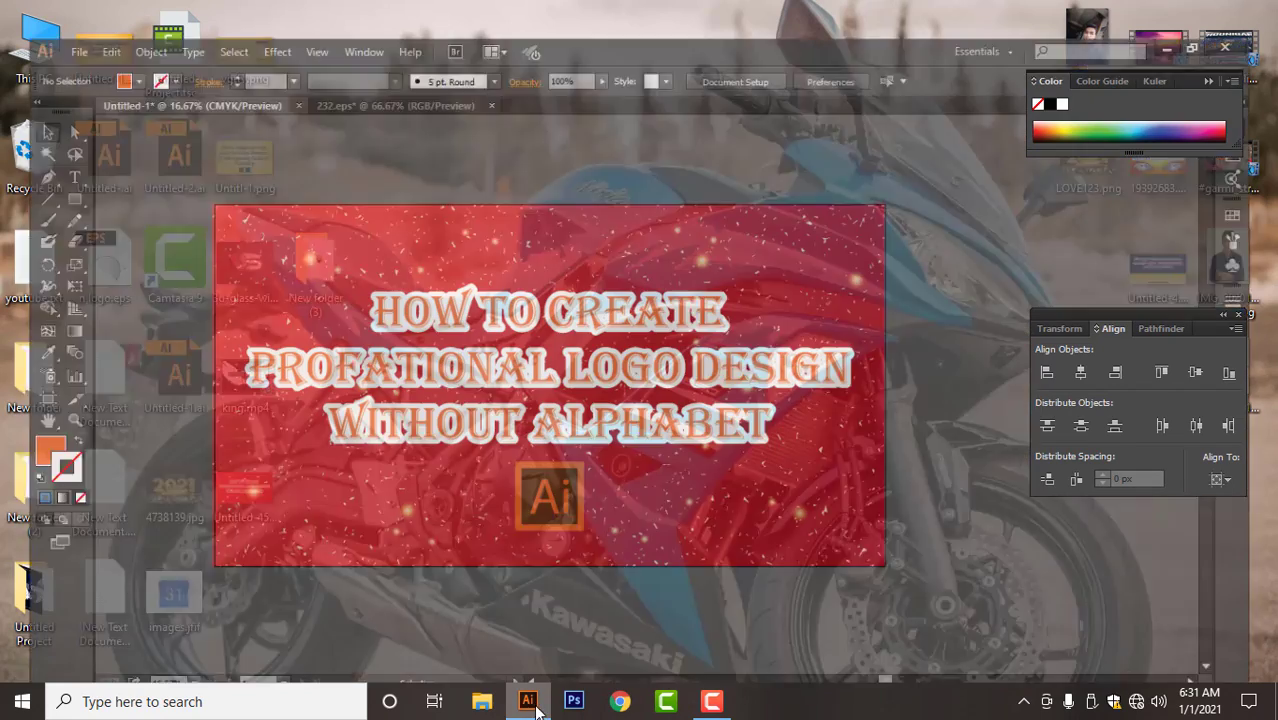
{"action": "left_click", "coordinate": [1254, 9]}
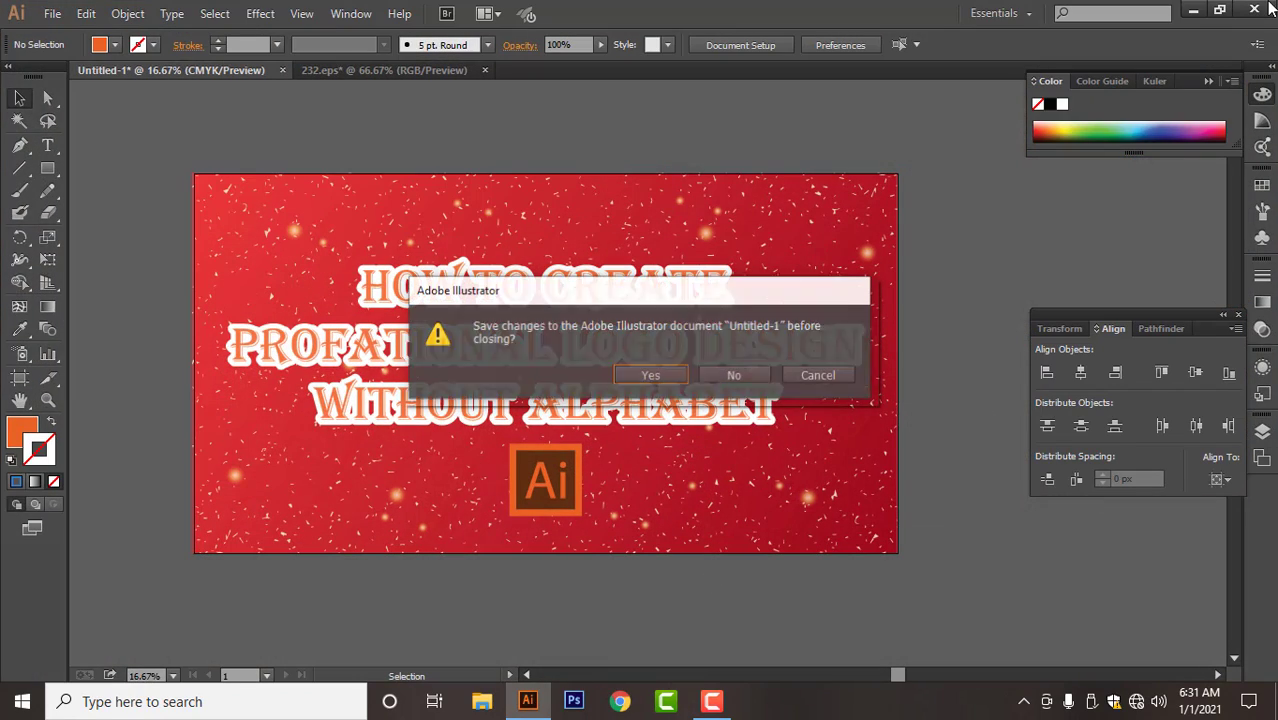
{"action": "left_click", "coordinate": [746, 376]}
{"action": "left_click", "coordinate": [730, 376]}
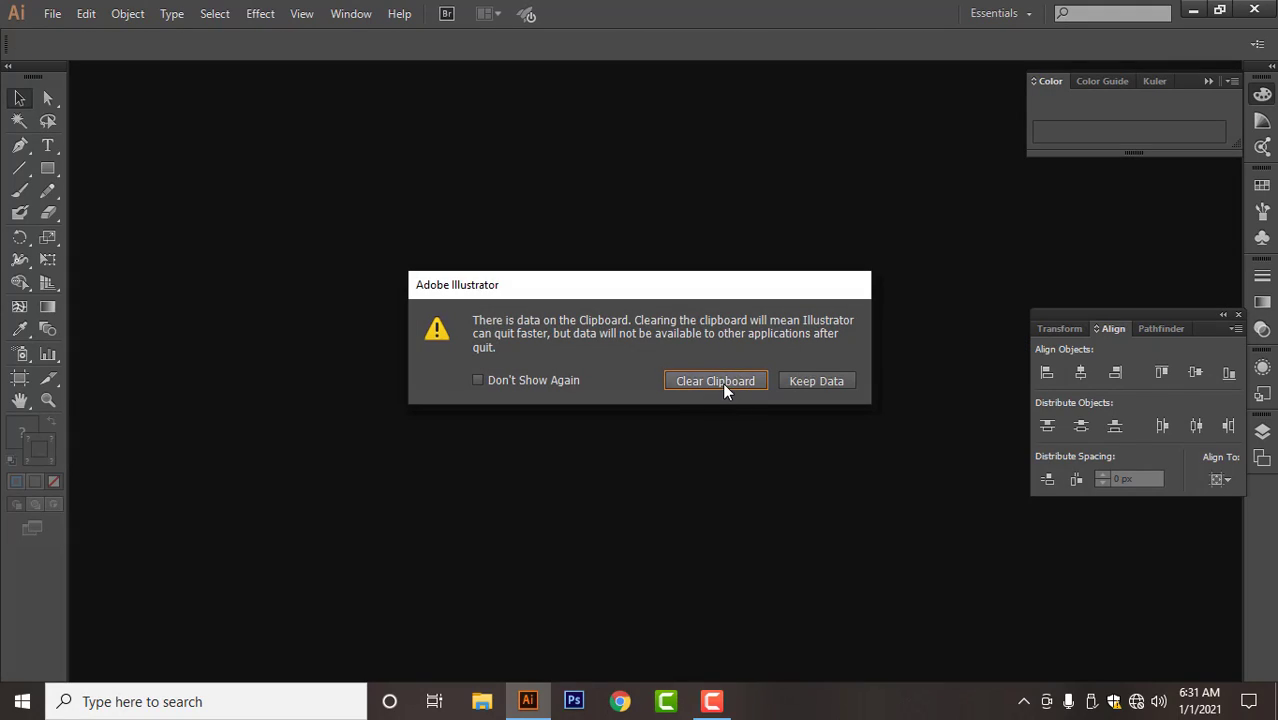
{"action": "left_click", "coordinate": [724, 385]}
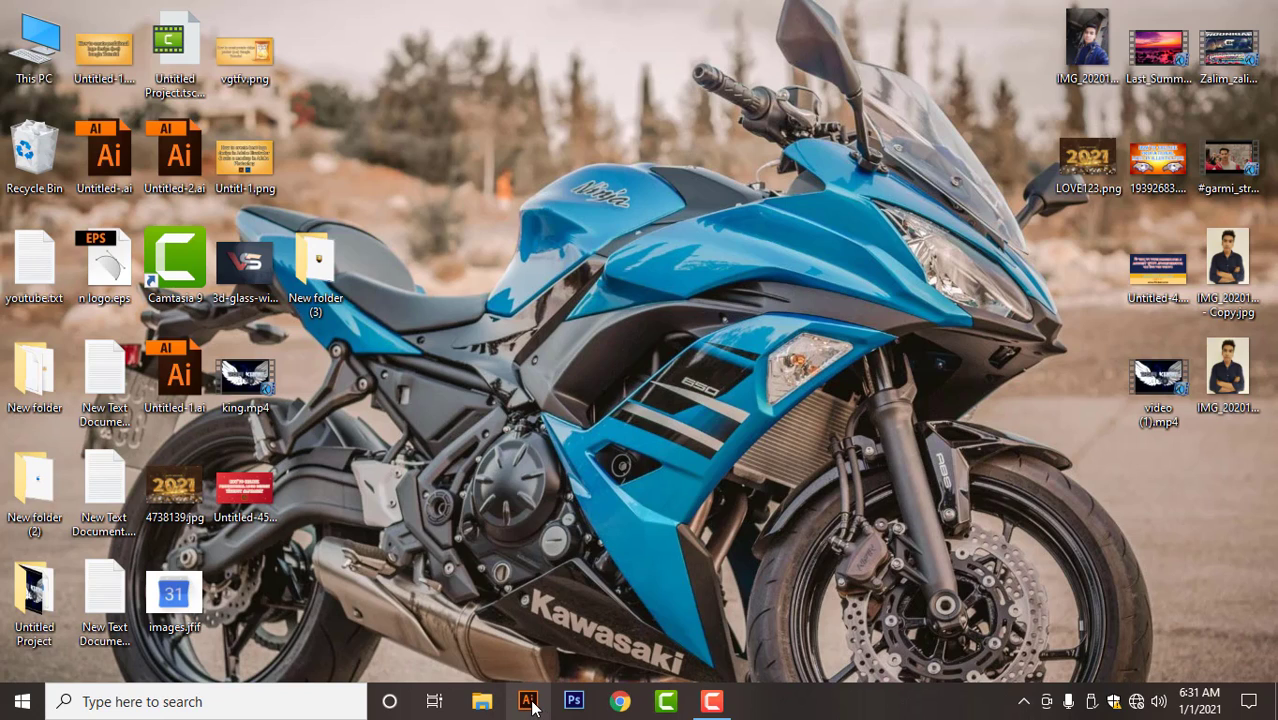
- Relaunch Illustrator and dismiss the trial window, confirming the quit prompt
{"action": "left_click", "coordinate": [530, 702]}
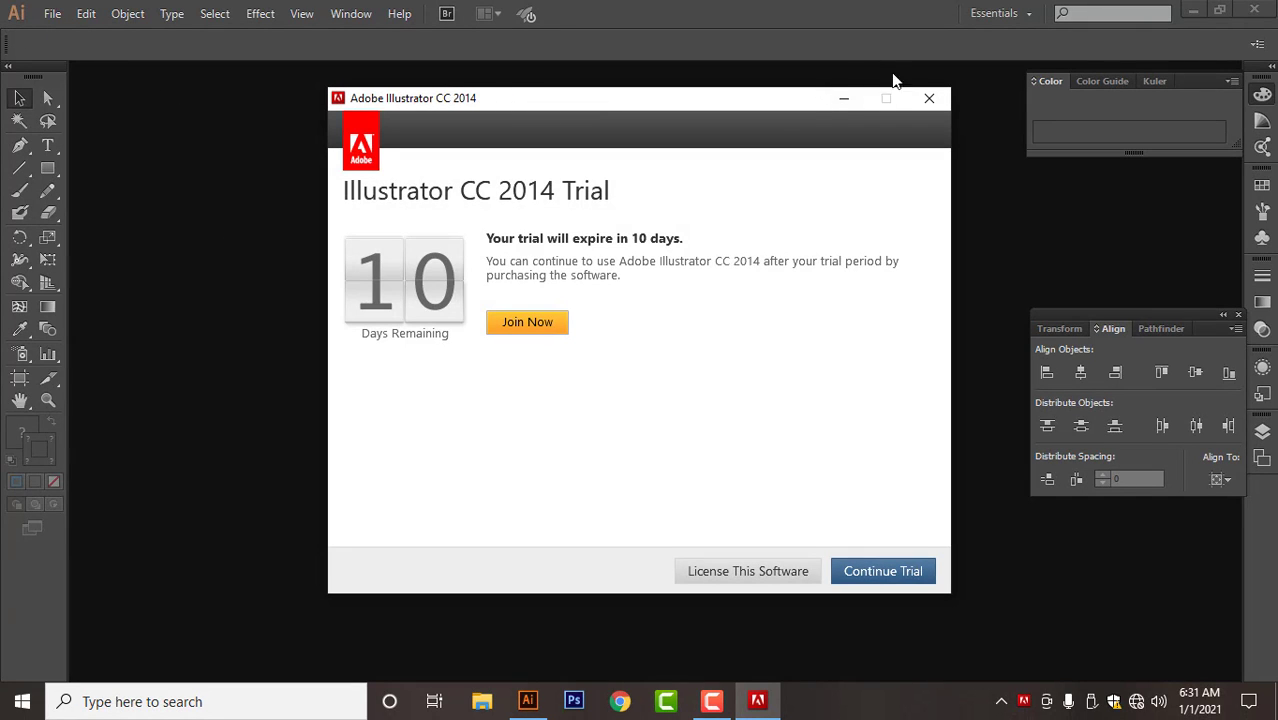
{"action": "left_click", "coordinate": [929, 98]}
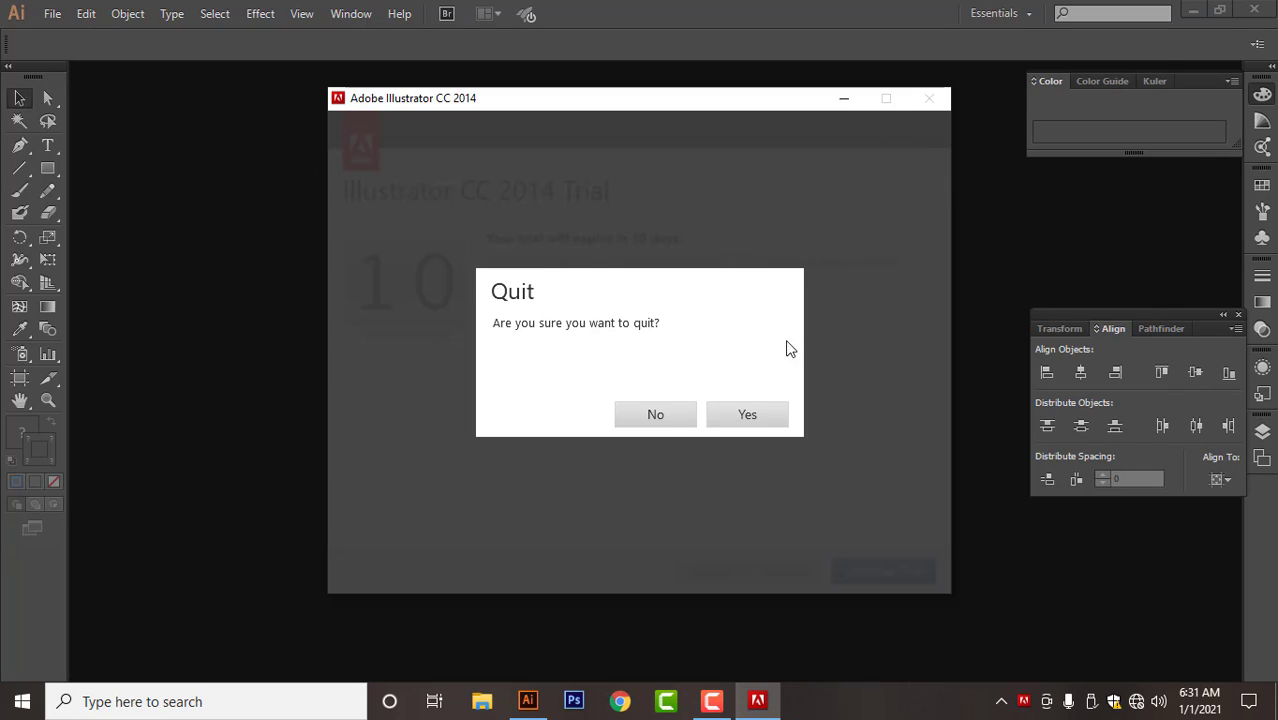
{"action": "left_click", "coordinate": [747, 415]}
- Create a new 4500 × 4500 px document with CMYK colour mode and 300 ppi raster effects
{"action": "left_click", "coordinate": [45, 13]}
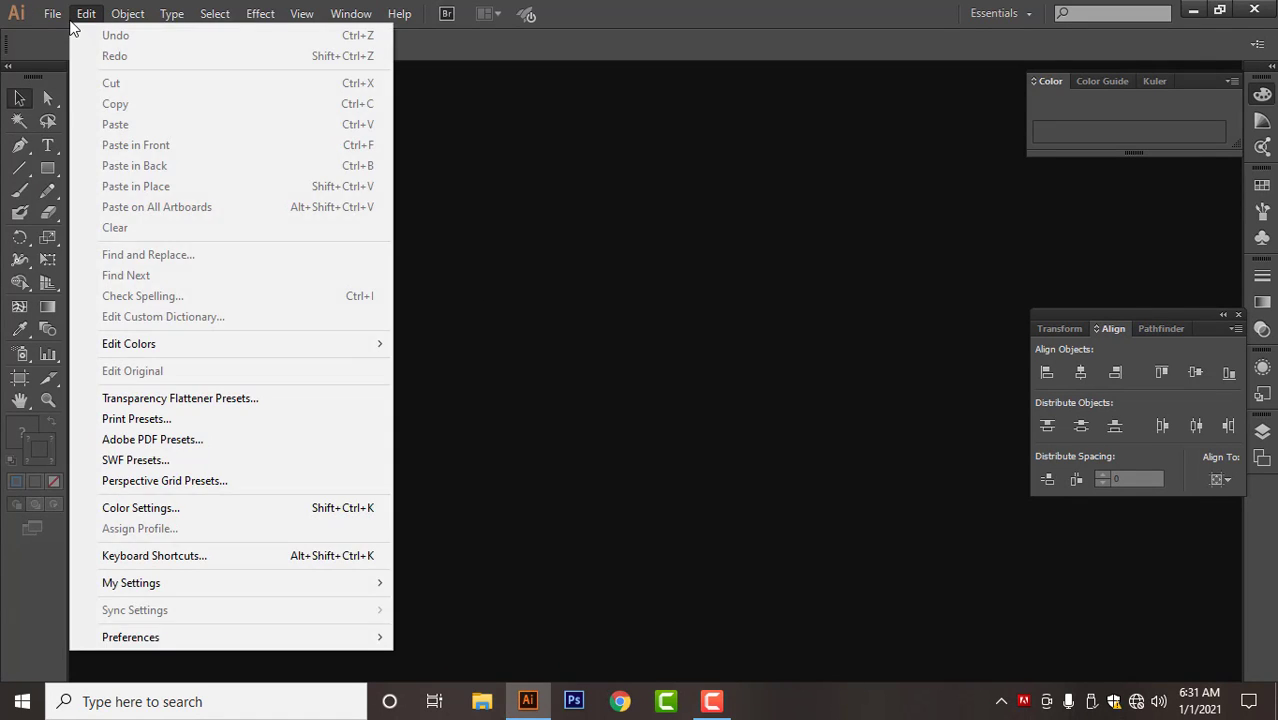
{"action": "left_click", "coordinate": [71, 36]}
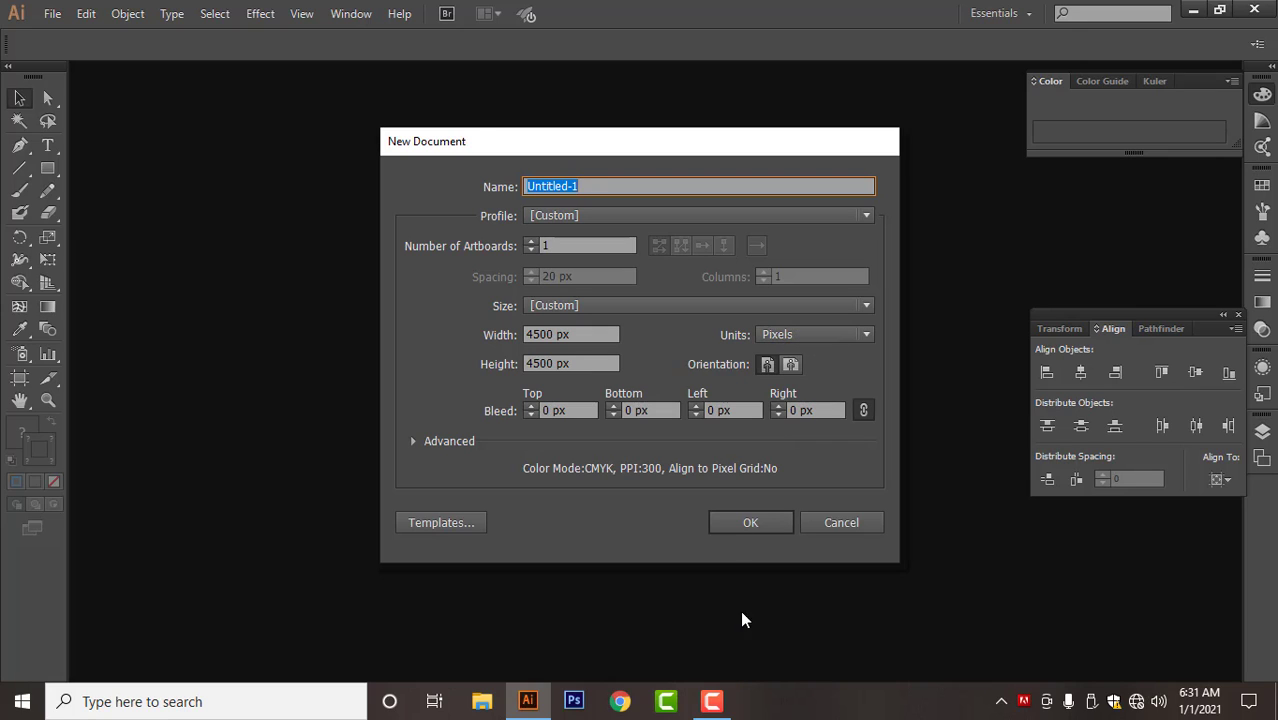
{"action": "left_click", "coordinate": [712, 701]}
{"action": "left_click", "coordinate": [1068, 606]}
{"action": "left_click", "coordinate": [414, 441]}
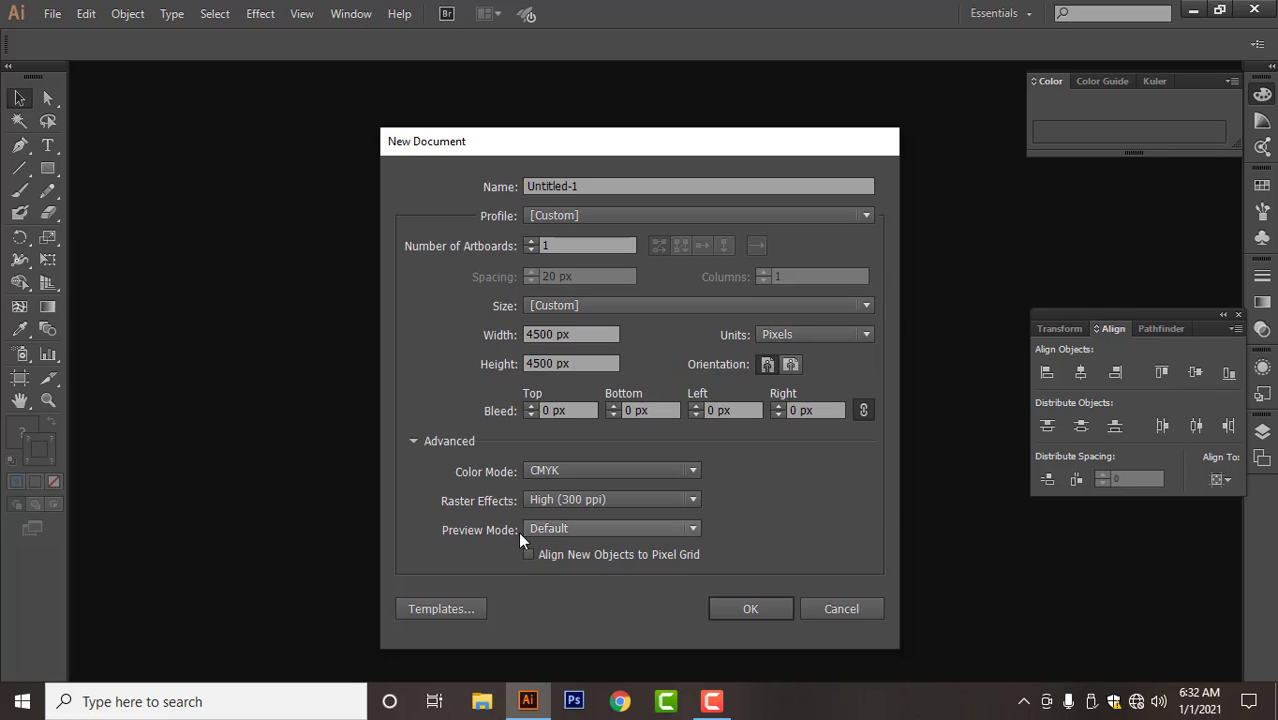
{"action": "left_click", "coordinate": [758, 607]}
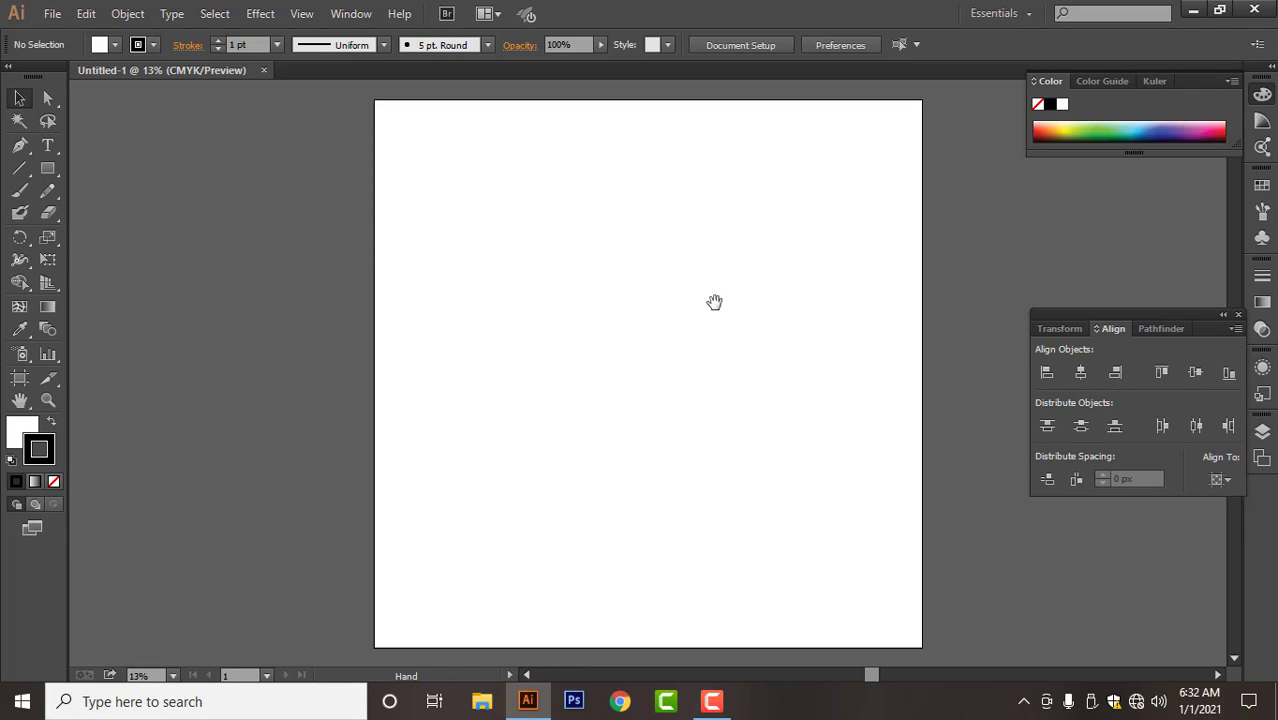
- Draw a large circle with the Ellipse tool in the upper middle of the artboard
{"action": "left_click_drag", "start_coordinate": [716, 305], "coordinate": [628, 293]}
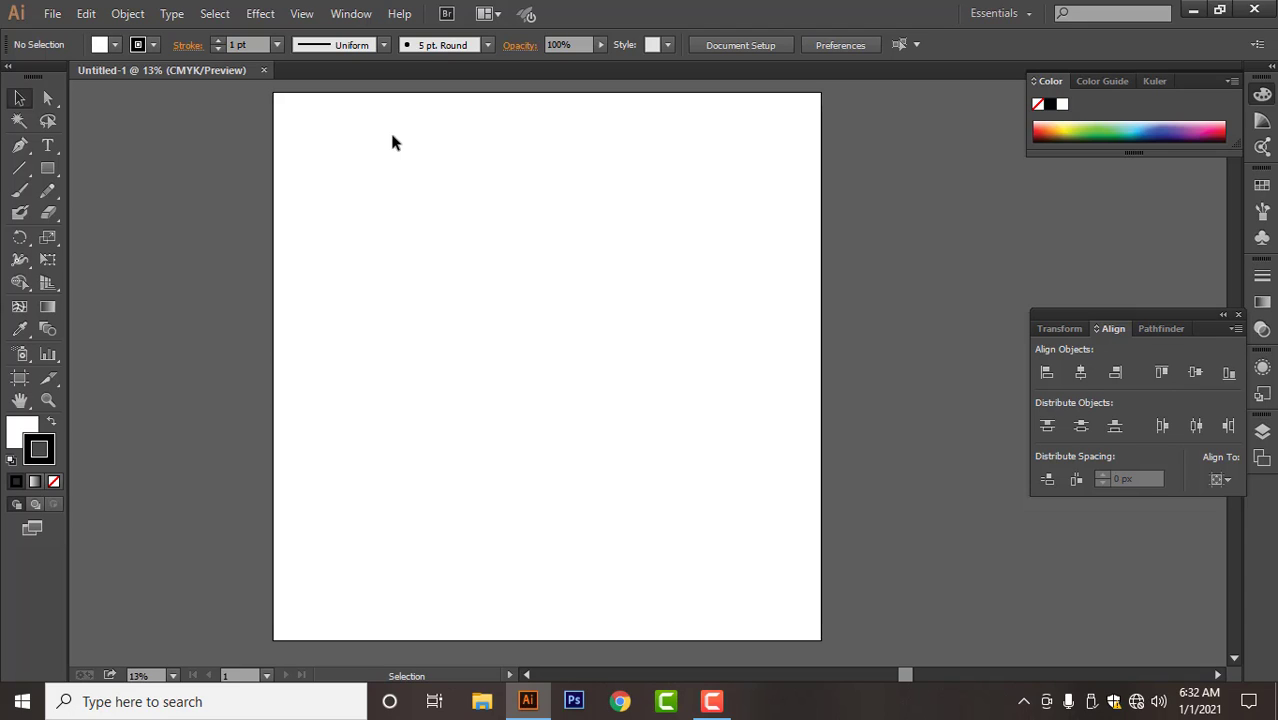
{"action": "left_click", "coordinate": [43, 172]}
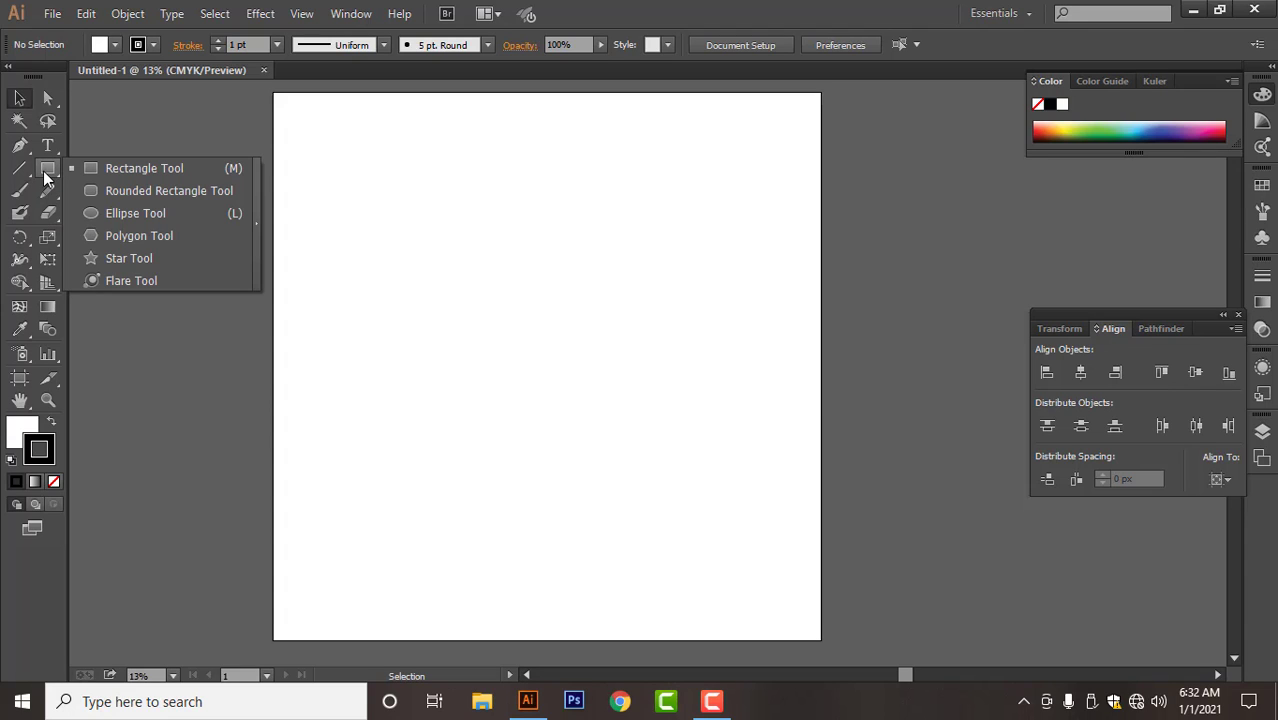
{"action": "left_click", "coordinate": [183, 218]}
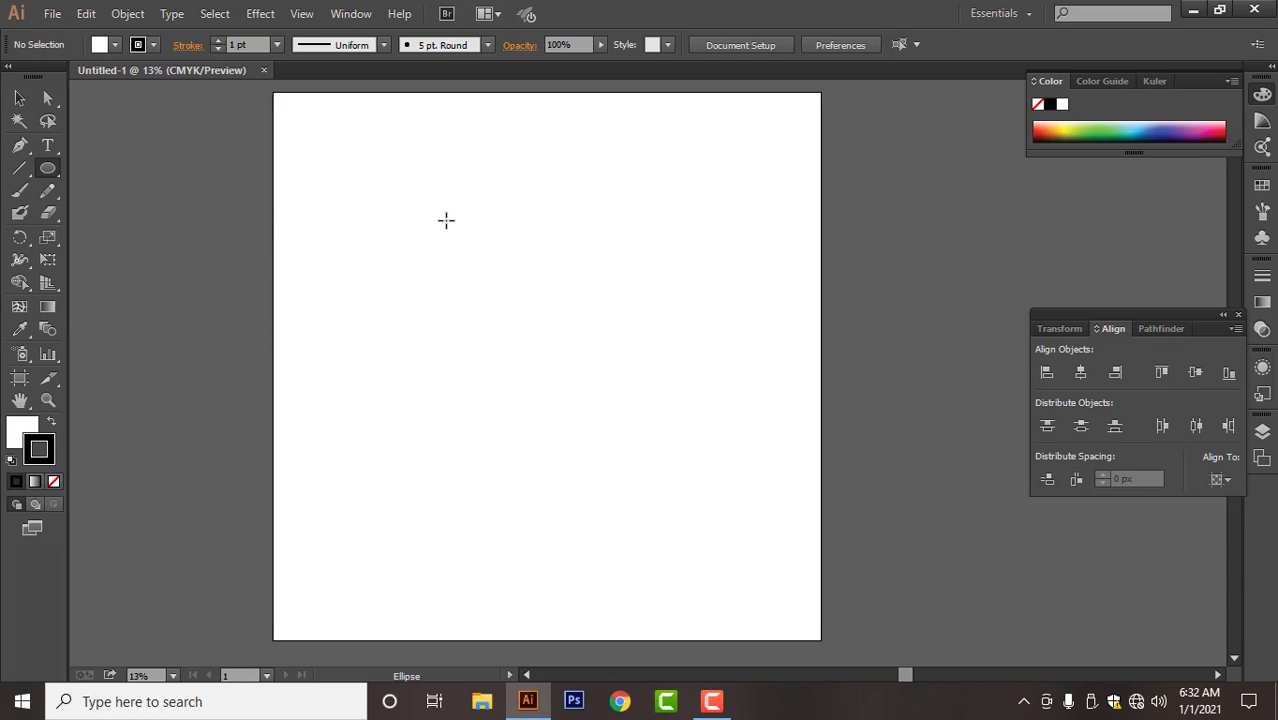
{"action": "left_click_drag", "start_coordinate": [446, 220], "coordinate": [593, 434]}
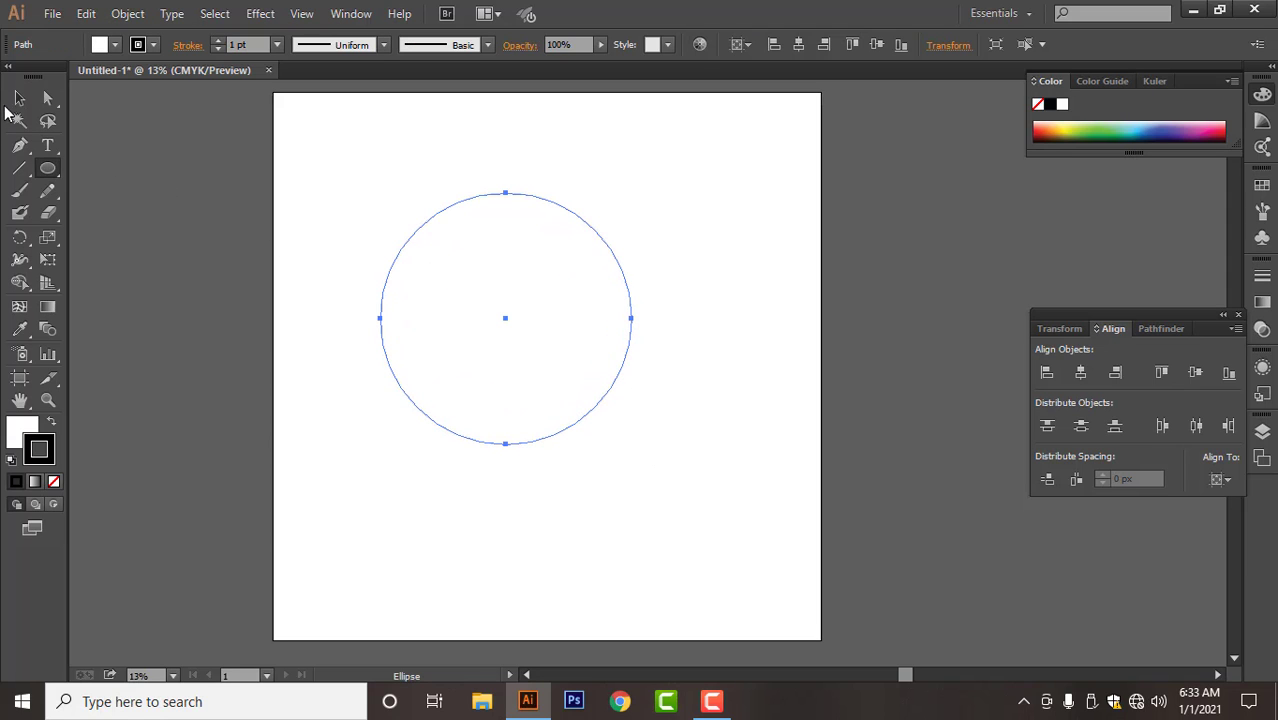
- Thicken the circle's black stroke to 138 pt and deselect it
{"action": "left_click", "coordinate": [17, 100]}
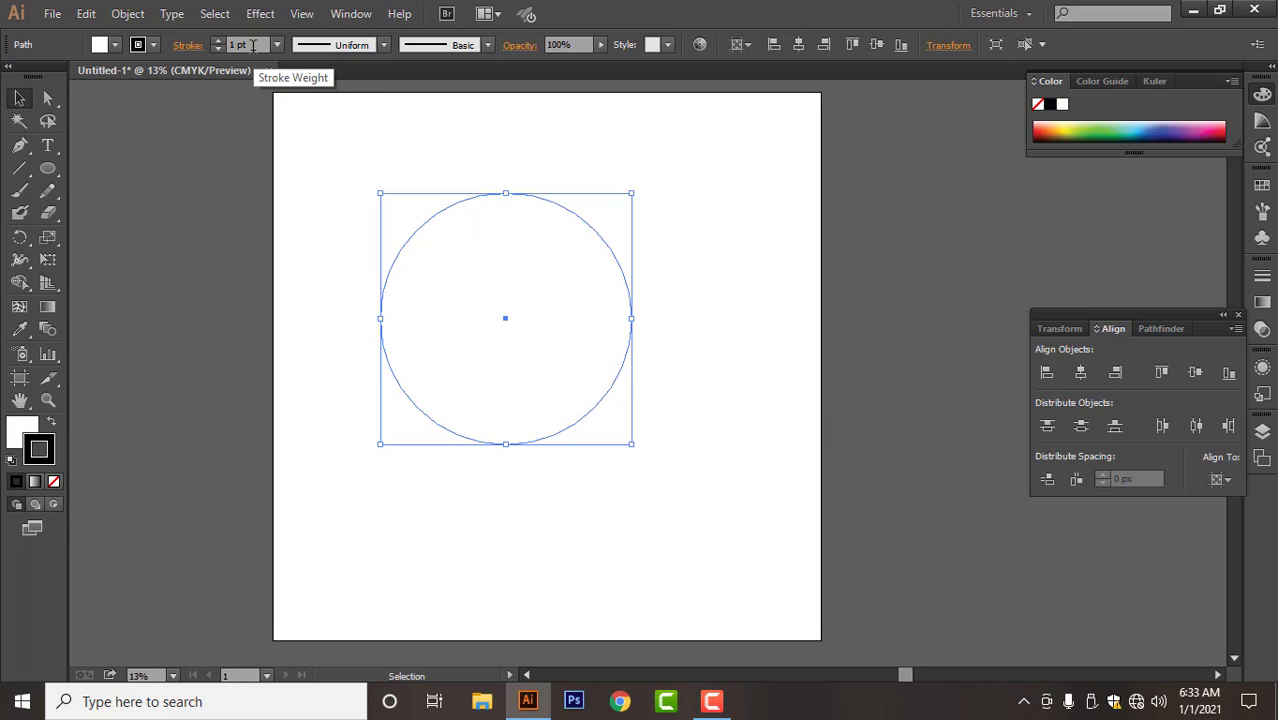
{"action": "scroll", "coordinate": [252, 45], "scroll_direction": "up", "scroll_amount": 7}
{"action": "scroll", "coordinate": [252, 45], "scroll_direction": "up", "scroll_amount": 20}
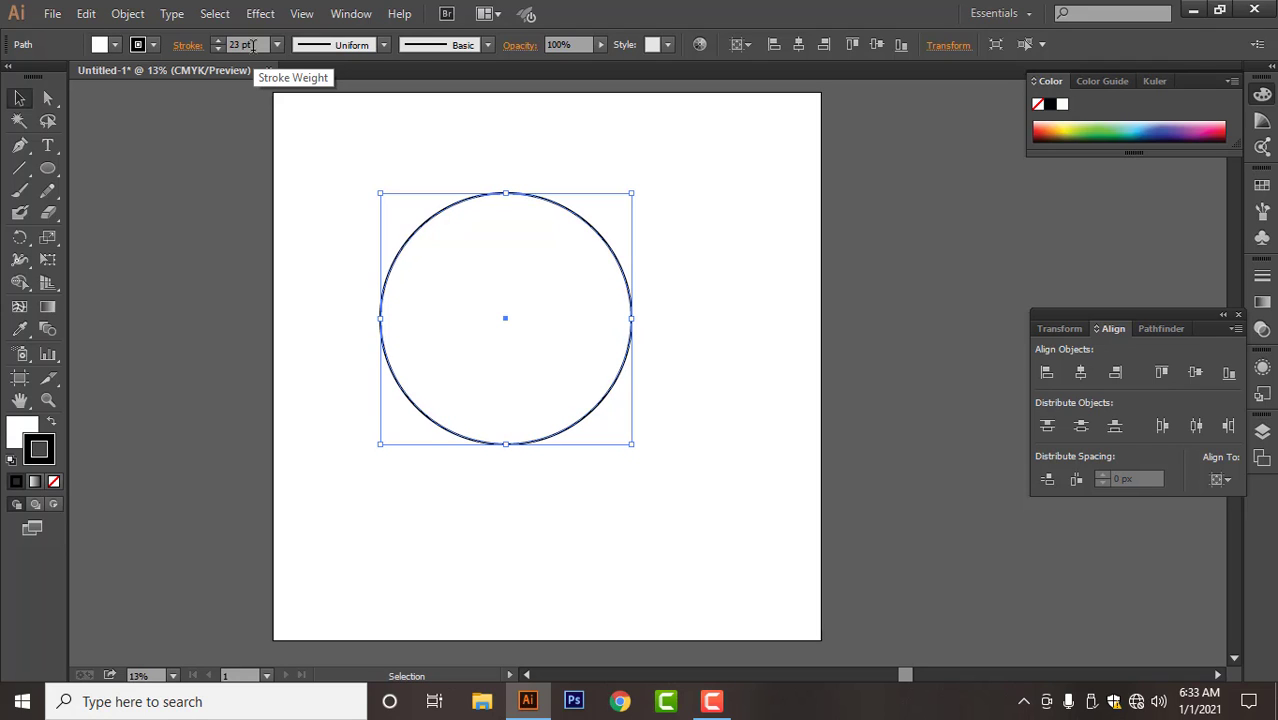
{"action": "scroll", "coordinate": [252, 45], "scroll_direction": "up", "scroll_amount": 20}
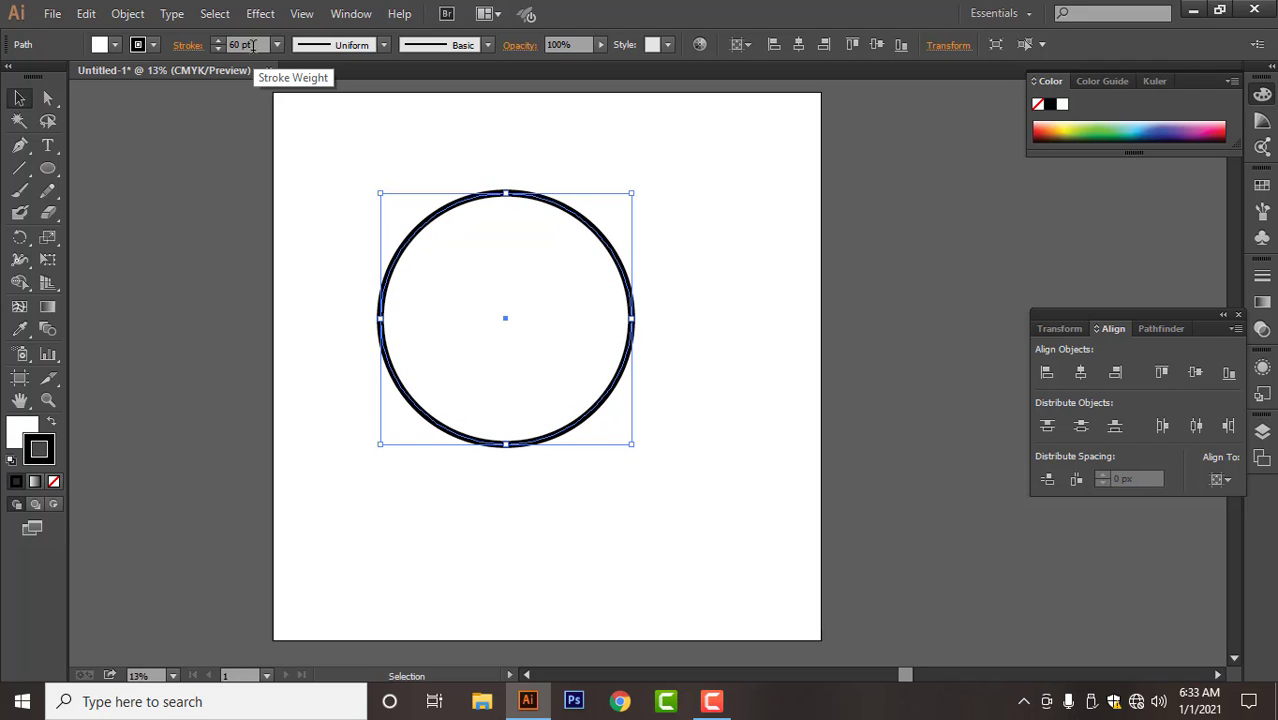
{"action": "scroll", "coordinate": [252, 45], "scroll_direction": "up", "scroll_amount": 20}
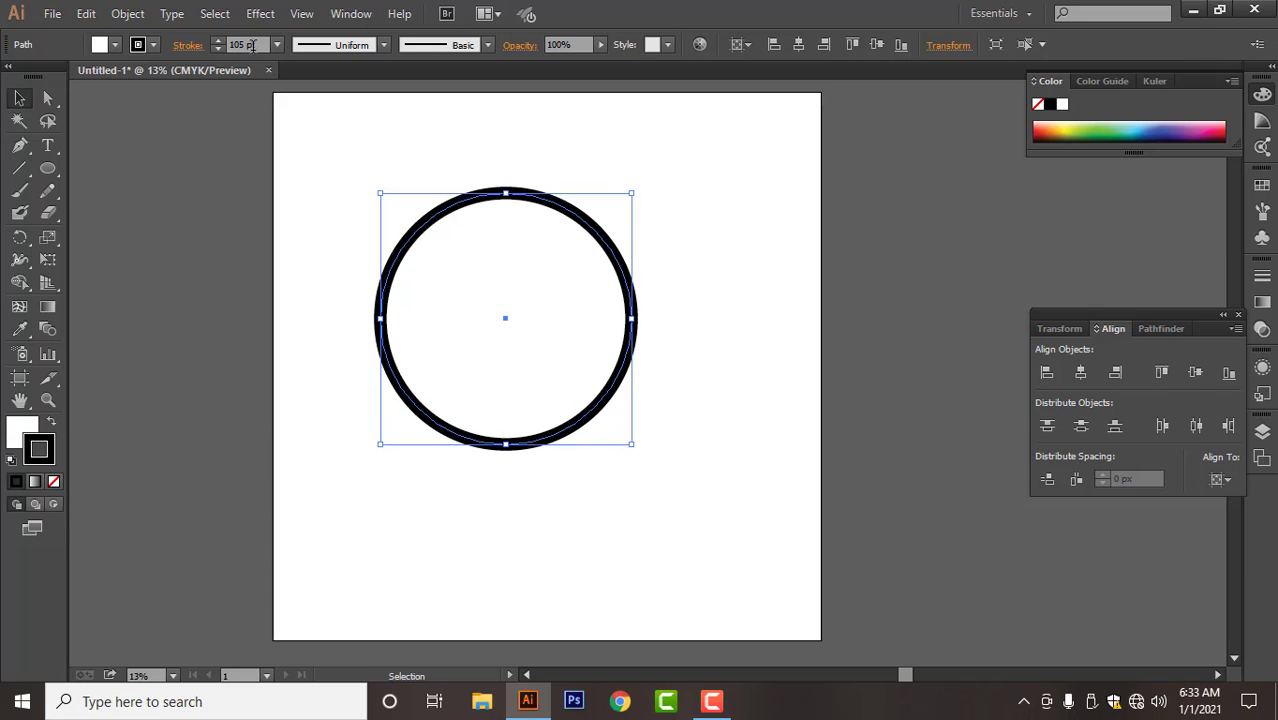
{"action": "scroll", "coordinate": [252, 45], "scroll_direction": "up", "scroll_amount": 20}
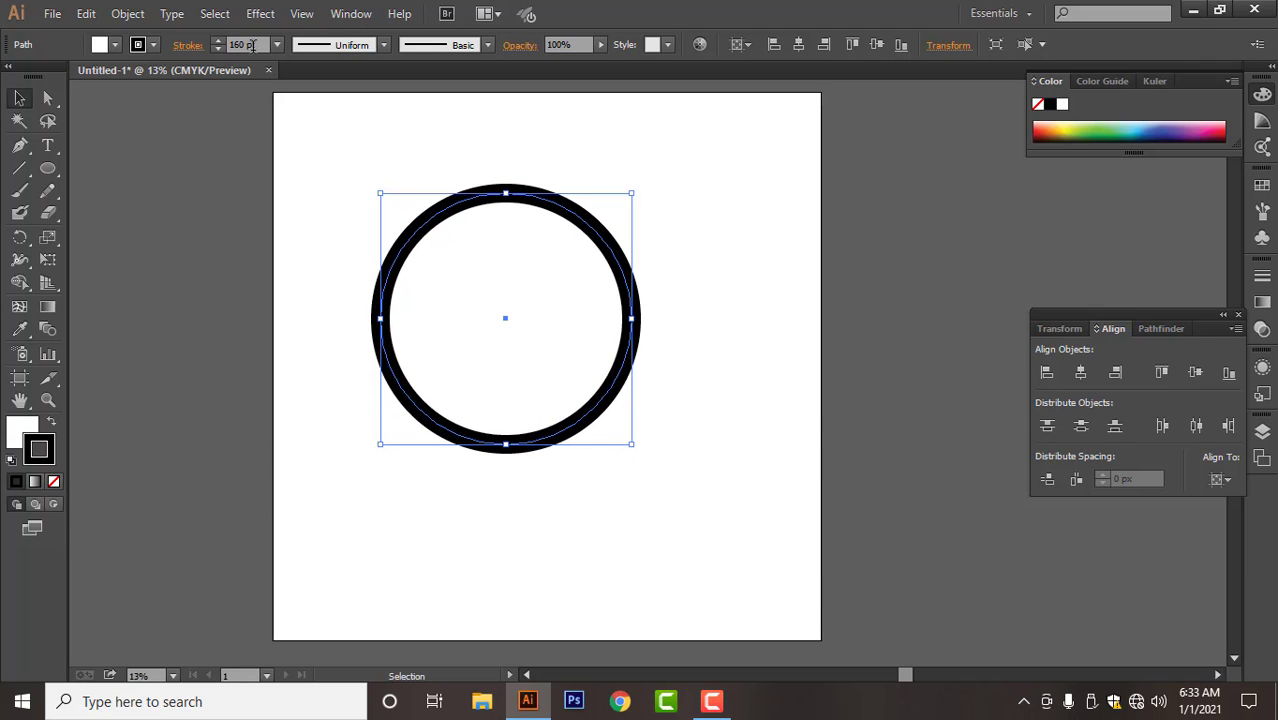
{"action": "scroll", "coordinate": [252, 45], "scroll_direction": "up", "scroll_amount": 5}
{"action": "scroll", "coordinate": [252, 45], "scroll_direction": "down", "scroll_amount": 7}
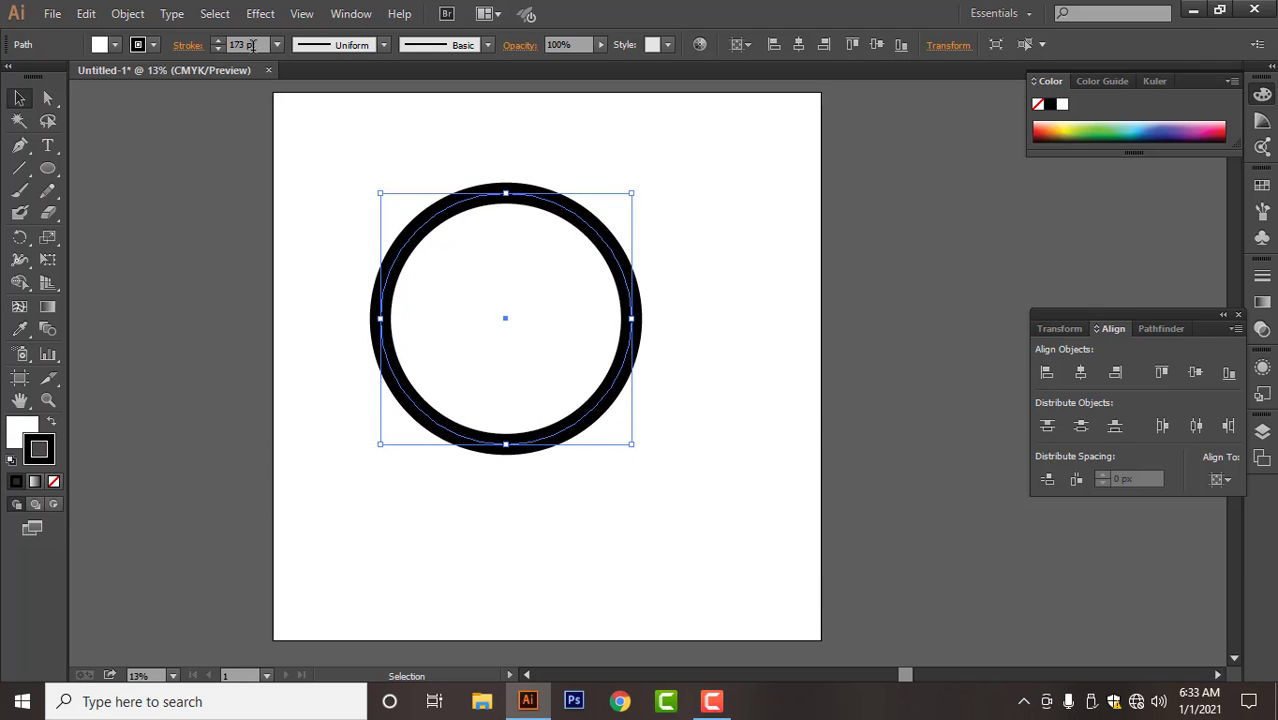
{"action": "scroll", "coordinate": [252, 45], "scroll_direction": "down", "scroll_amount": 5}
{"action": "left_click", "coordinate": [444, 184]}
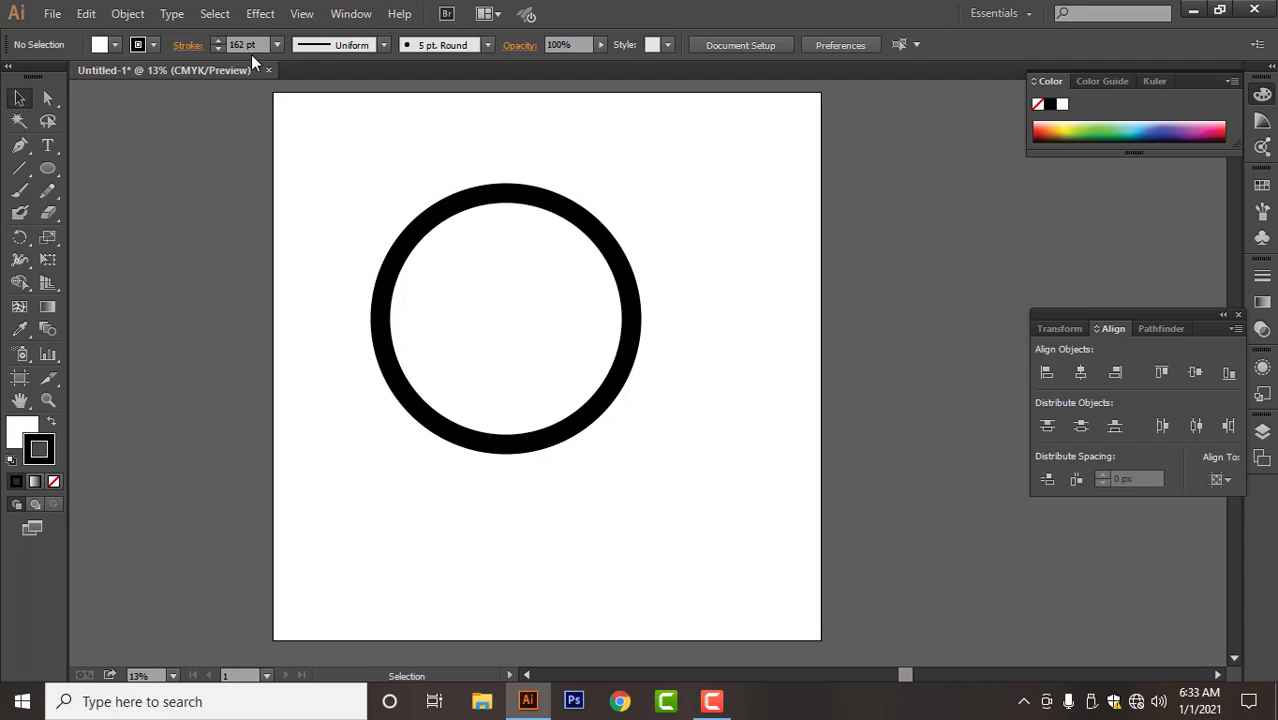
{"action": "left_click", "coordinate": [512, 340]}
{"action": "scroll", "coordinate": [255, 44], "scroll_direction": "down", "scroll_amount": 6}
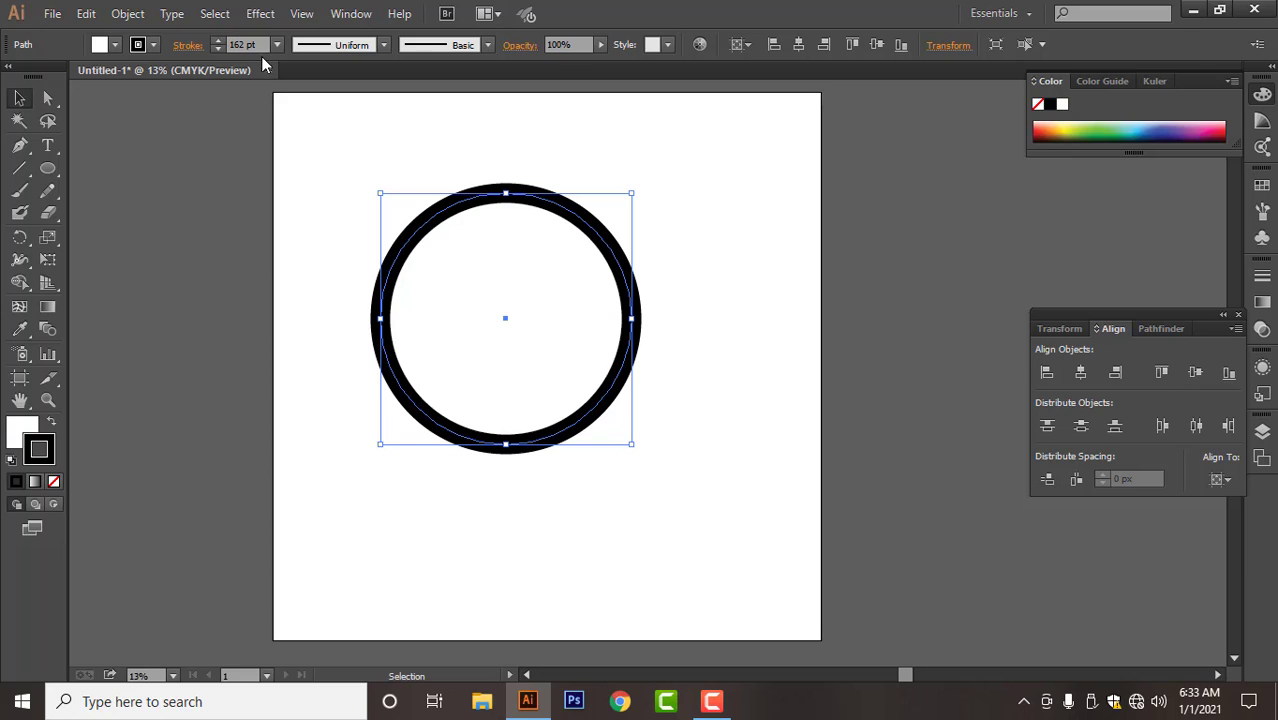
{"action": "scroll", "coordinate": [259, 44], "scroll_direction": "down", "scroll_amount": 18}
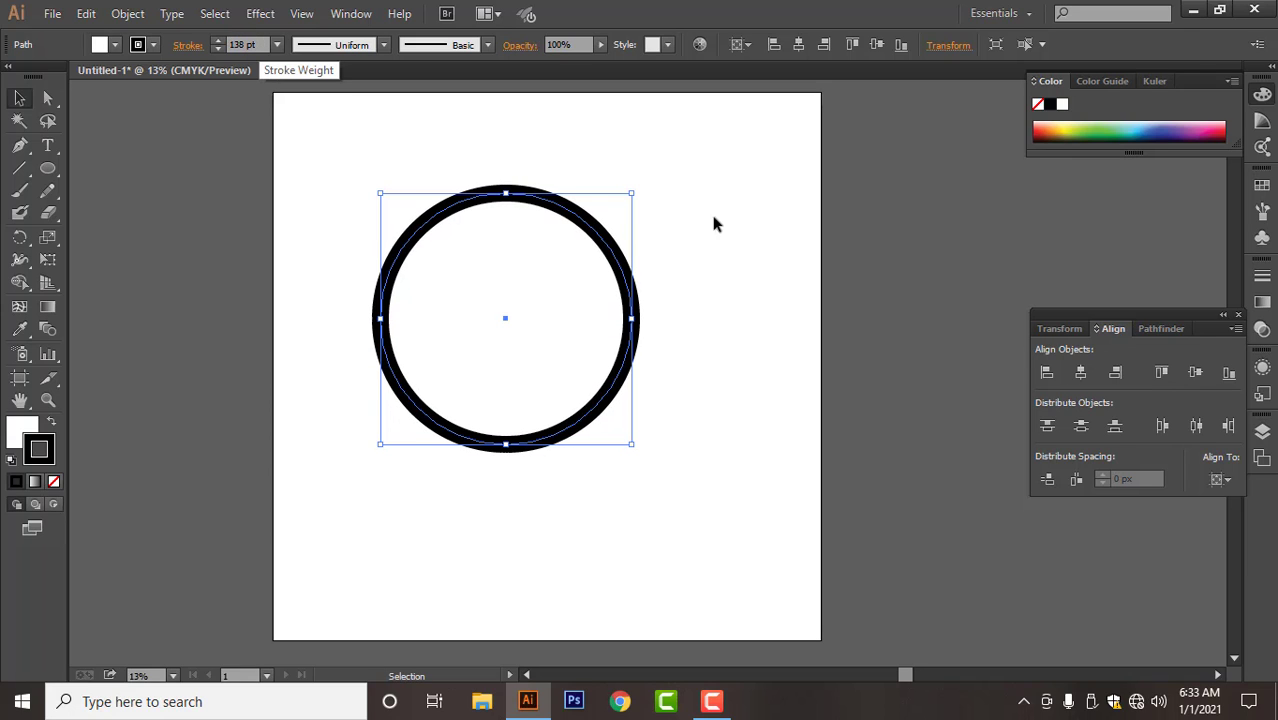
{"action": "left_click", "coordinate": [700, 240]}
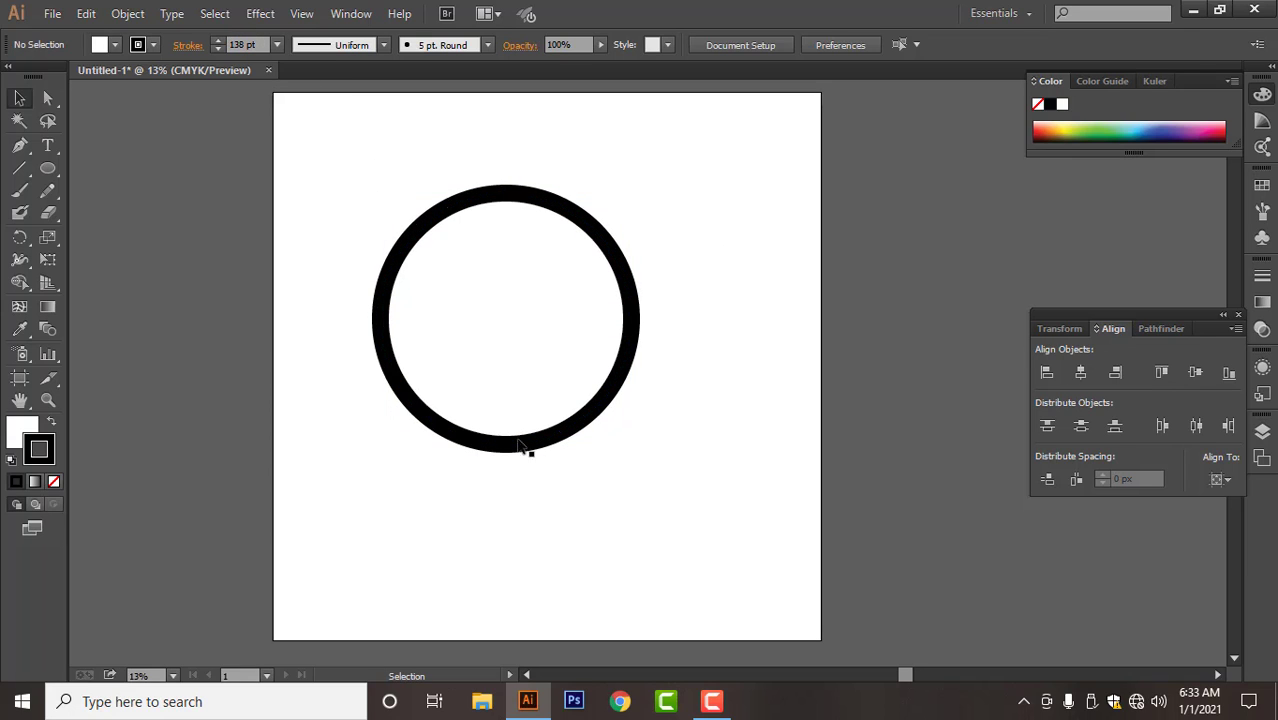
- Draw a straight vertical line through the left part of the circle, extending below it, with the Line Segment tool
{"action": "left_click", "coordinate": [21, 172]}
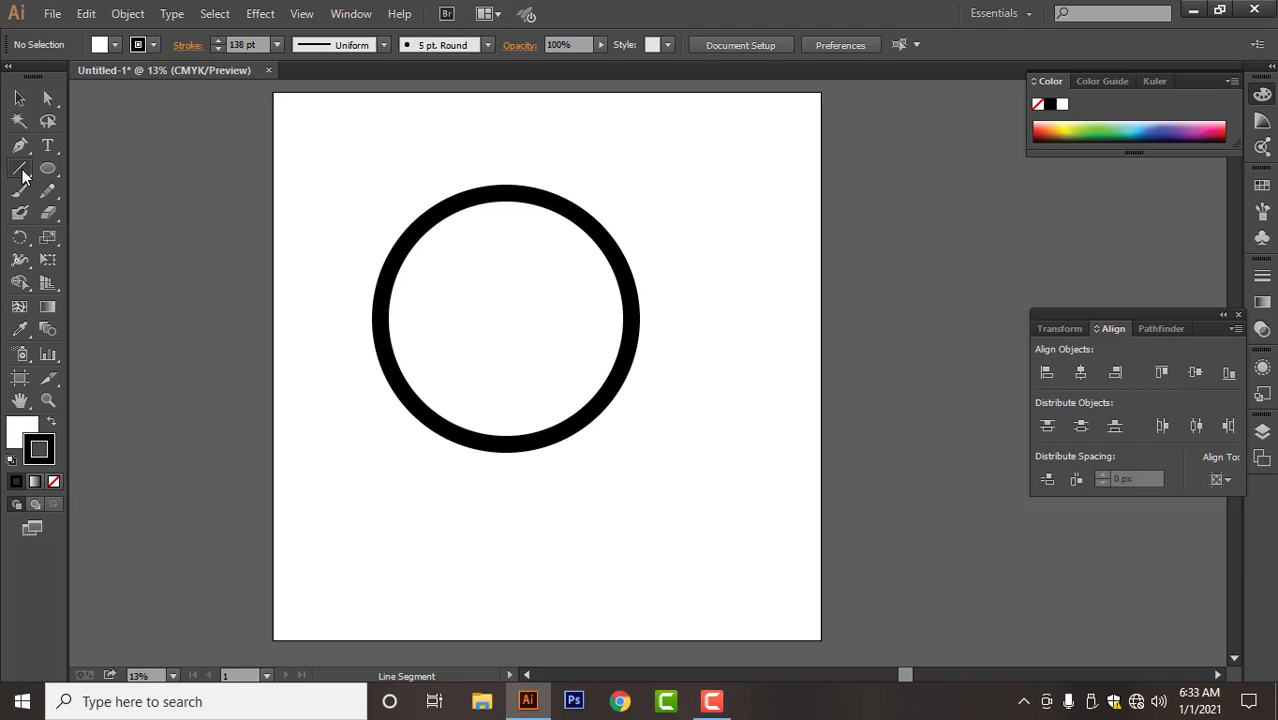
{"action": "left_click_drag", "start_coordinate": [422, 185], "coordinate": [429, 526]}
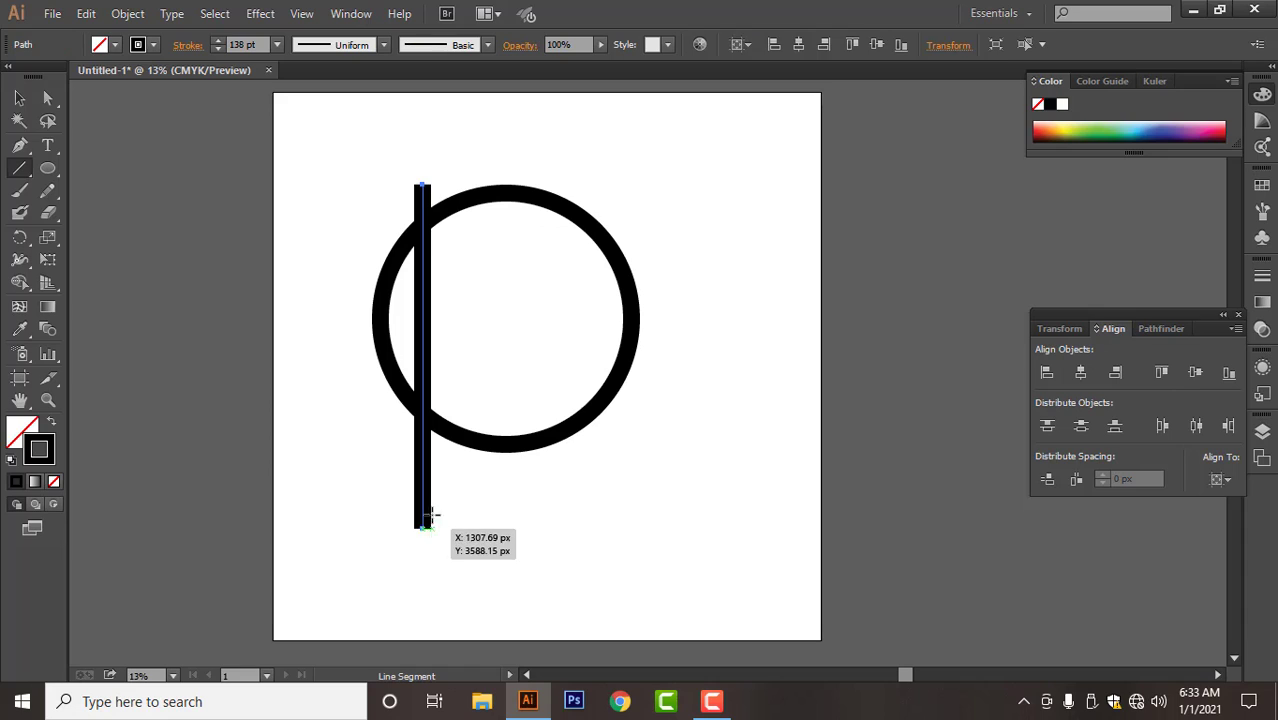
{"action": "left_click", "coordinate": [21, 98]}
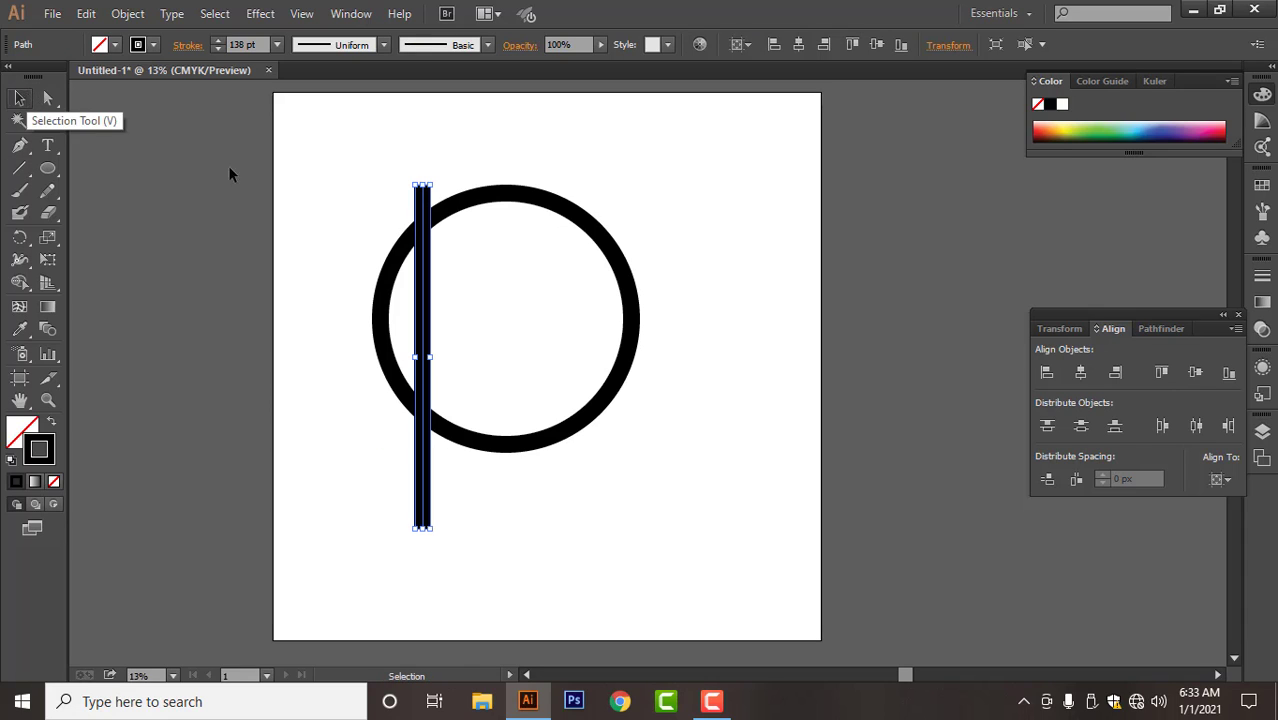
{"action": "left_click", "coordinate": [527, 450], "text": "shift"}
{"action": "left_click", "coordinate": [527, 449], "text": "shift"}
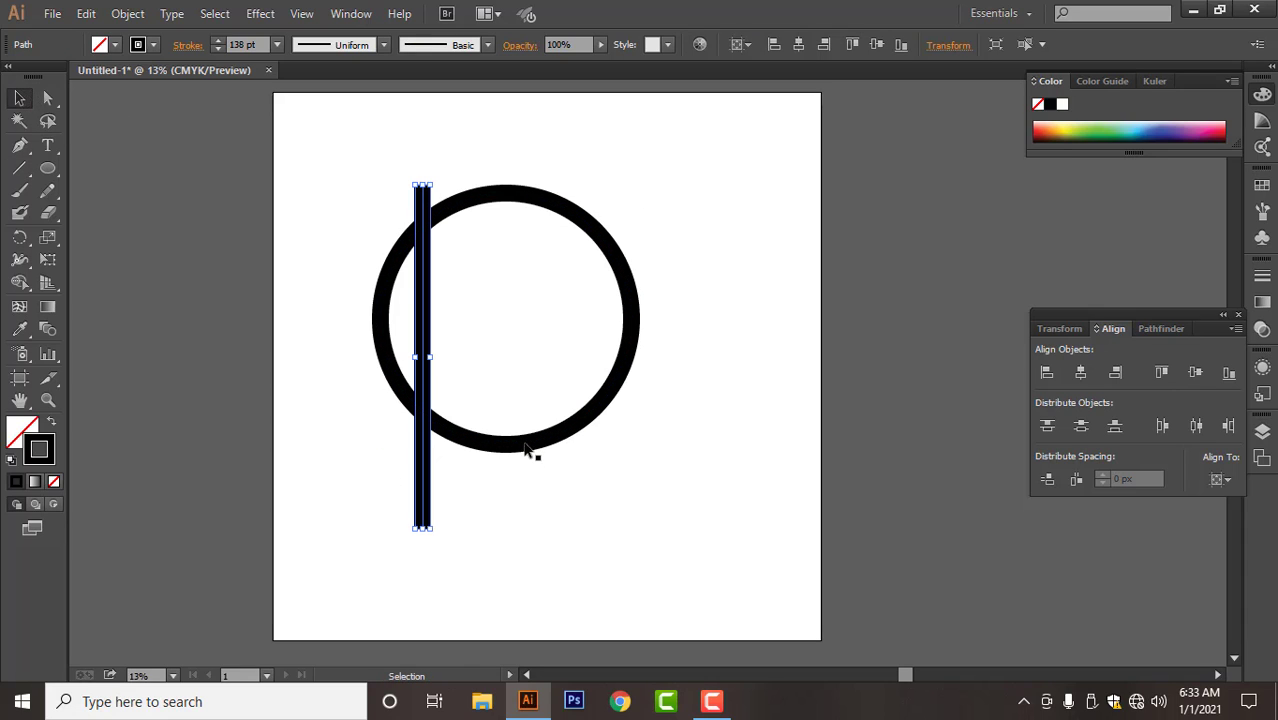
{"action": "left_click", "coordinate": [530, 447], "text": "shift"}
{"action": "left_click", "coordinate": [530, 446], "text": "shift"}
- Copy the vertical line a short distance to the right and repeat the copy twice, making four evenly spaced lines
{"action": "key", "text": "alt"}
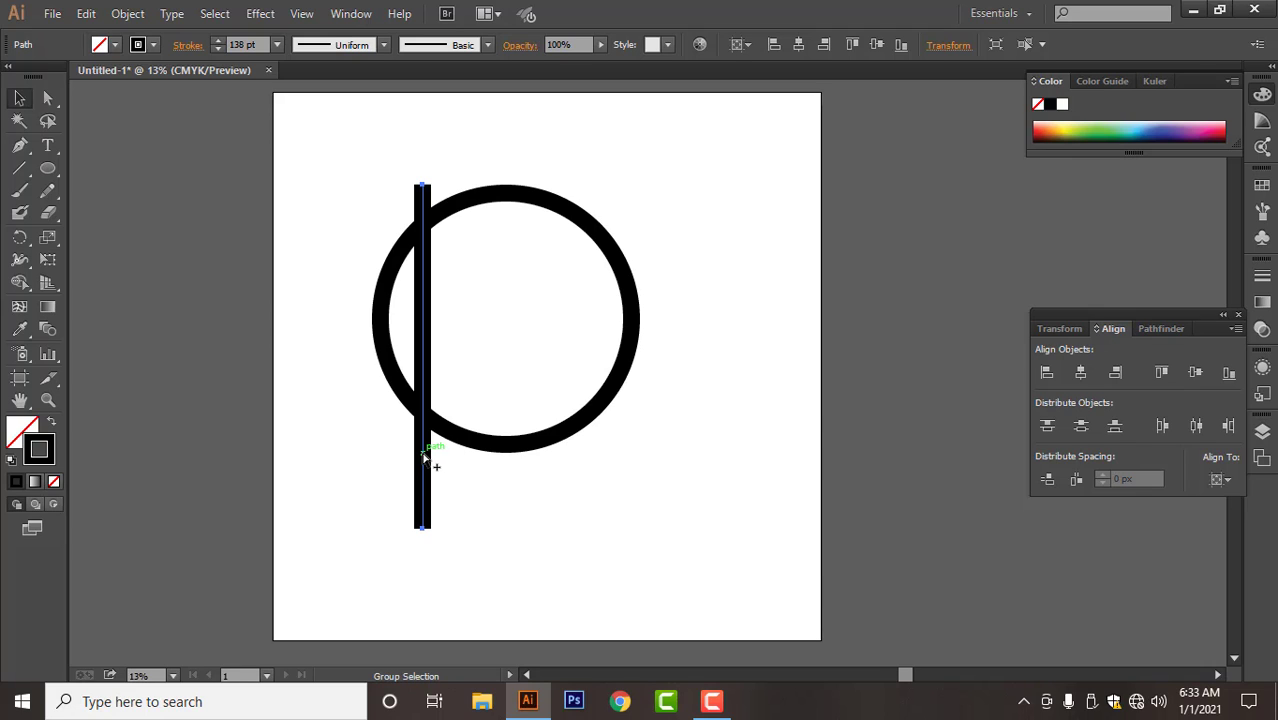
{"action": "left_click_drag", "start_coordinate": [426, 452], "coordinate": [465, 452]}
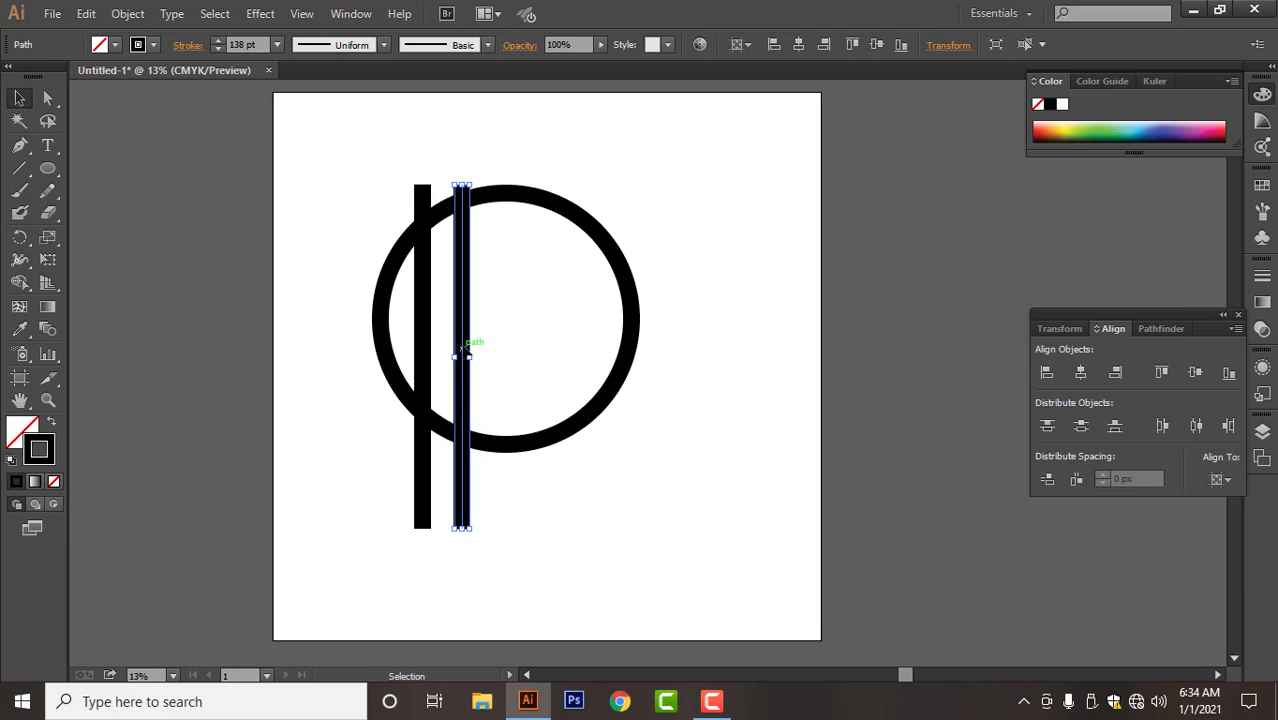
{"action": "left_click", "coordinate": [615, 352], "text": "shift"}
{"action": "key", "text": "a"}
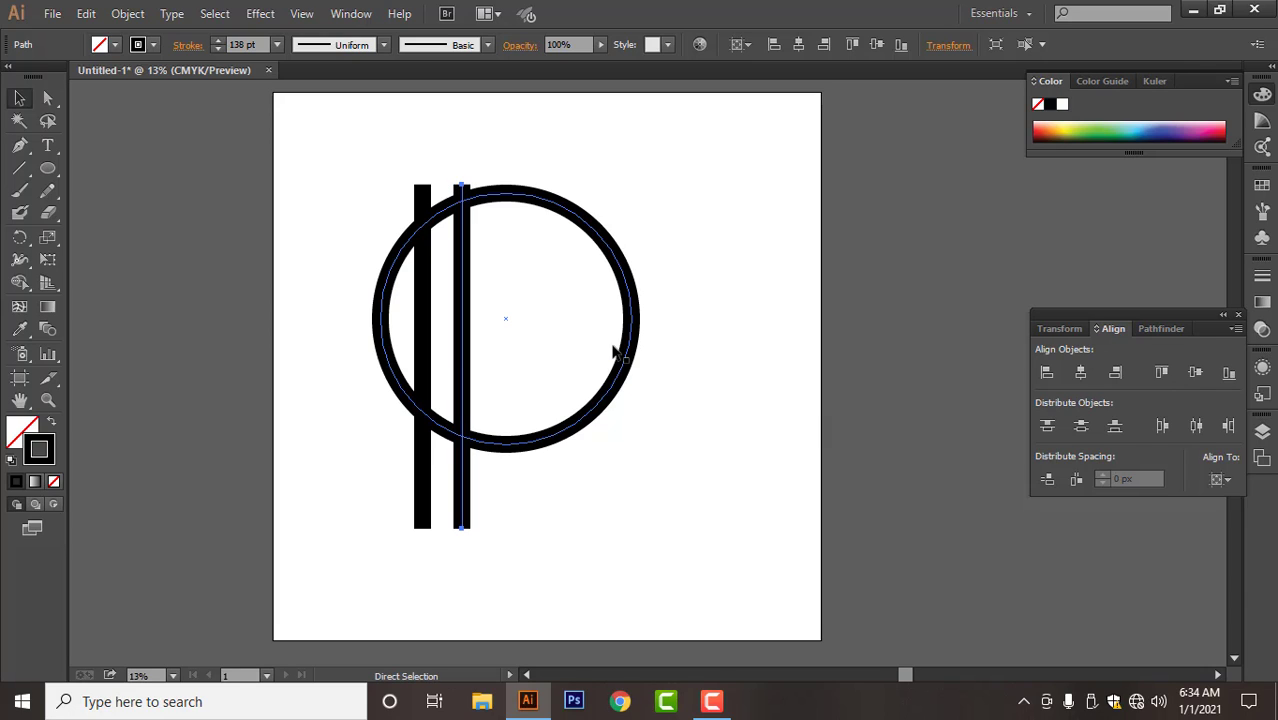
{"action": "key", "text": "ctrl+d"}
{"action": "key", "text": "ctrl+d"}
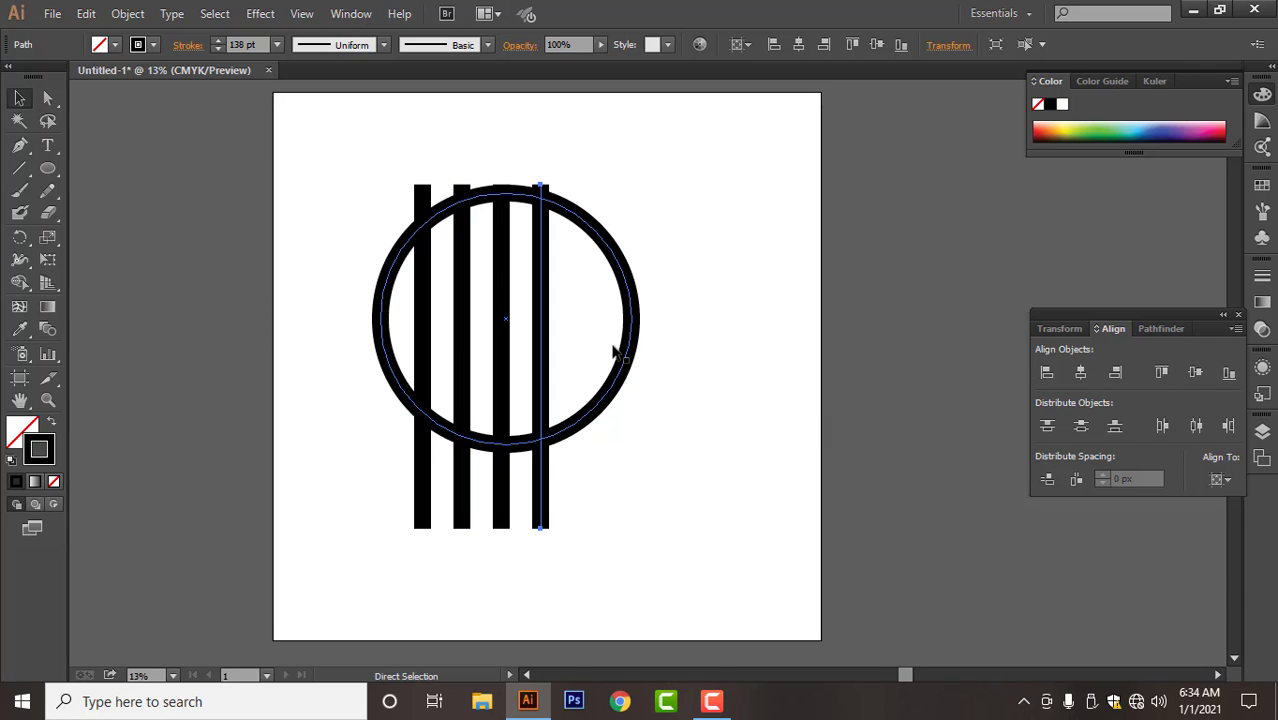
{"action": "key", "text": "v"}
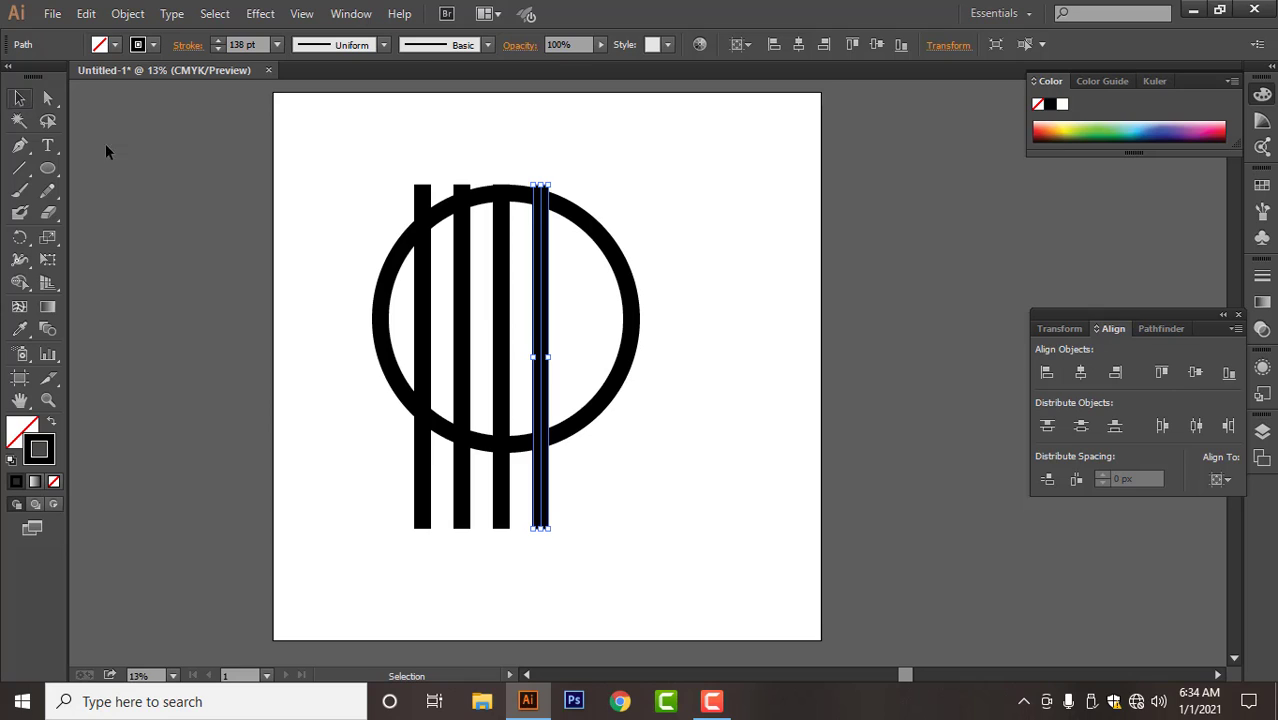
{"action": "left_click", "coordinate": [512, 322], "text": "shift"}
{"action": "left_click", "coordinate": [514, 322], "text": "shift"}
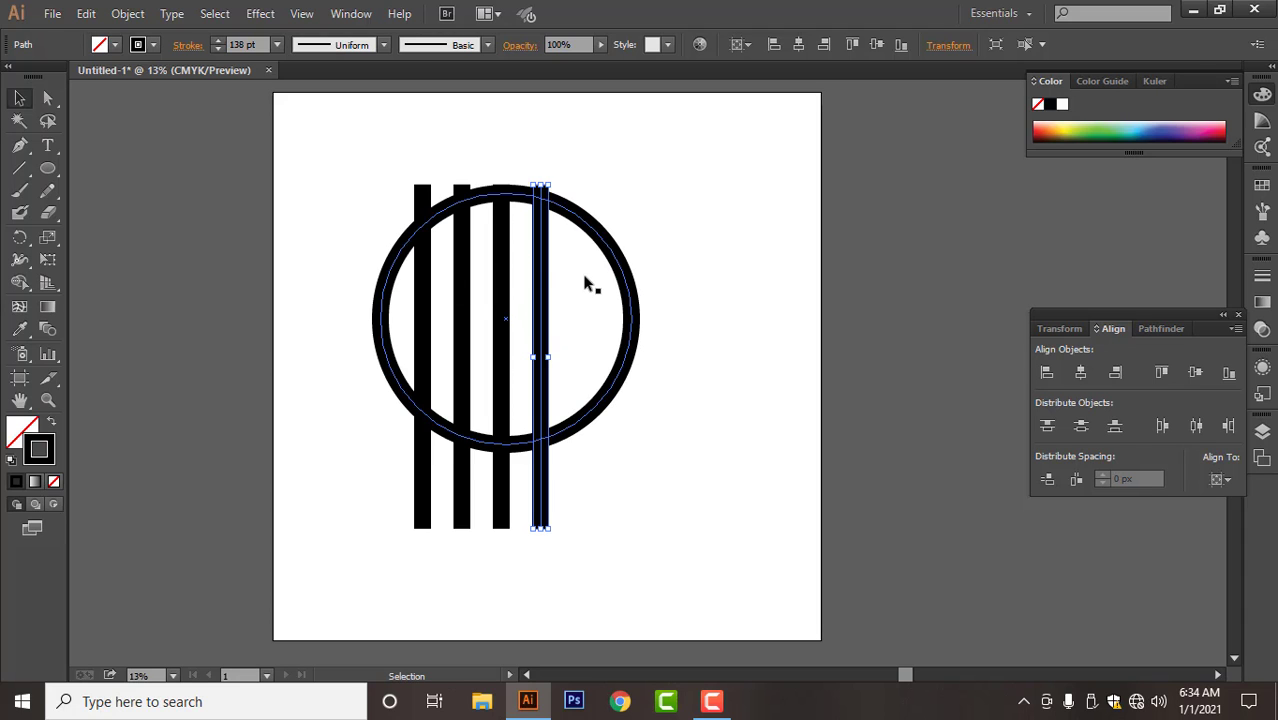
{"action": "left_click_drag", "start_coordinate": [590, 281], "coordinate": [506, 306]}
{"action": "right_click", "coordinate": [740, 232]}
{"action": "left_click", "coordinate": [765, 246]}
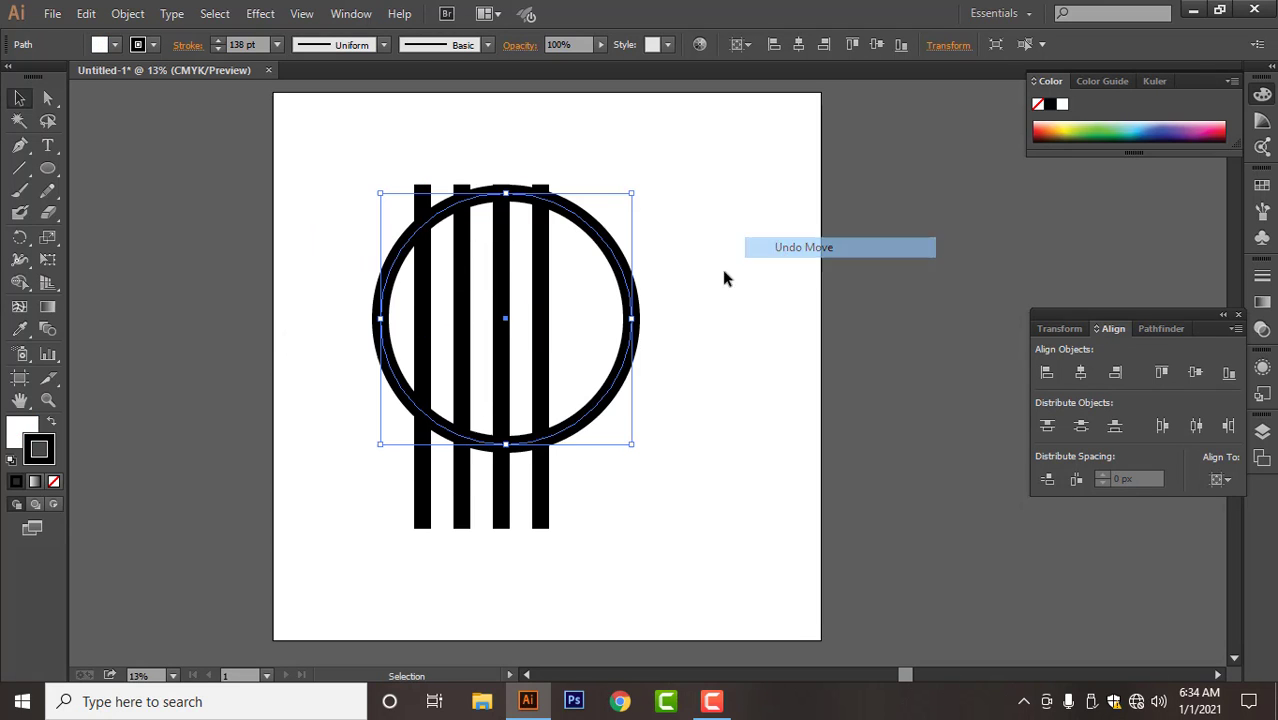
- Select all four vertical lines crossing the circle and group them
{"action": "left_click", "coordinate": [540, 340]}
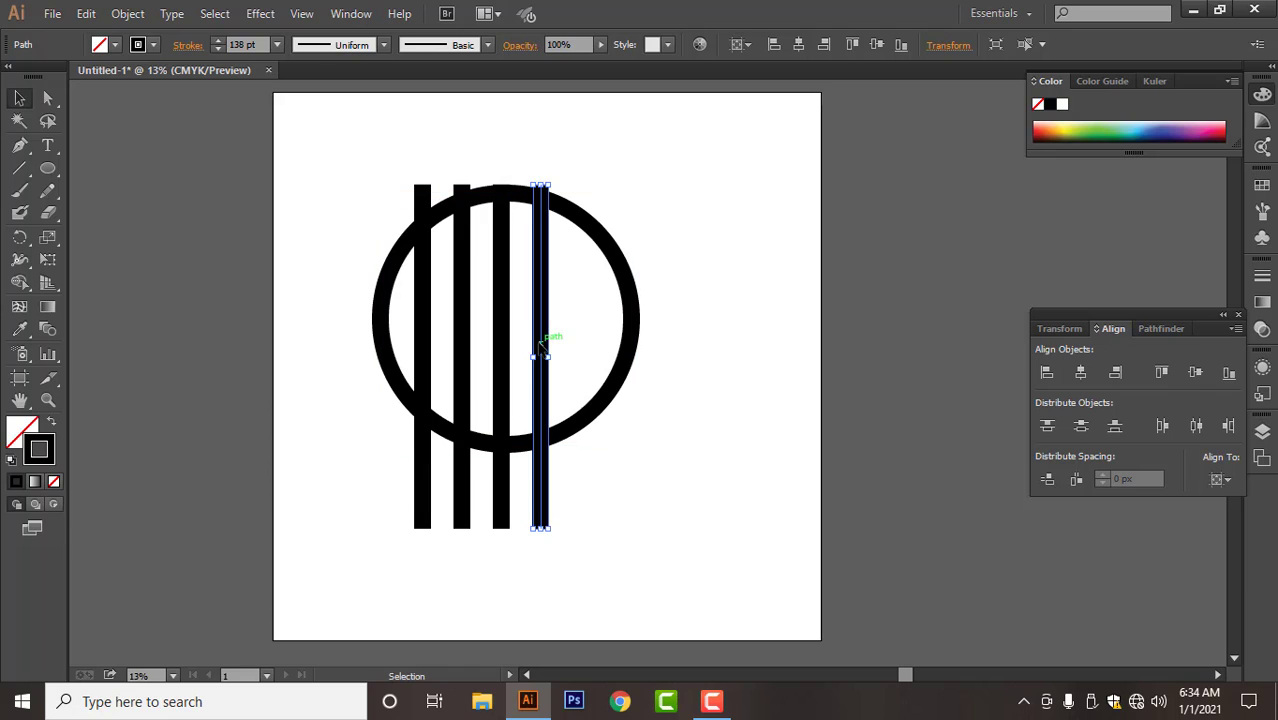
{"action": "left_click", "coordinate": [500, 331], "text": "shift"}
{"action": "left_click", "coordinate": [464, 337], "text": "shift"}
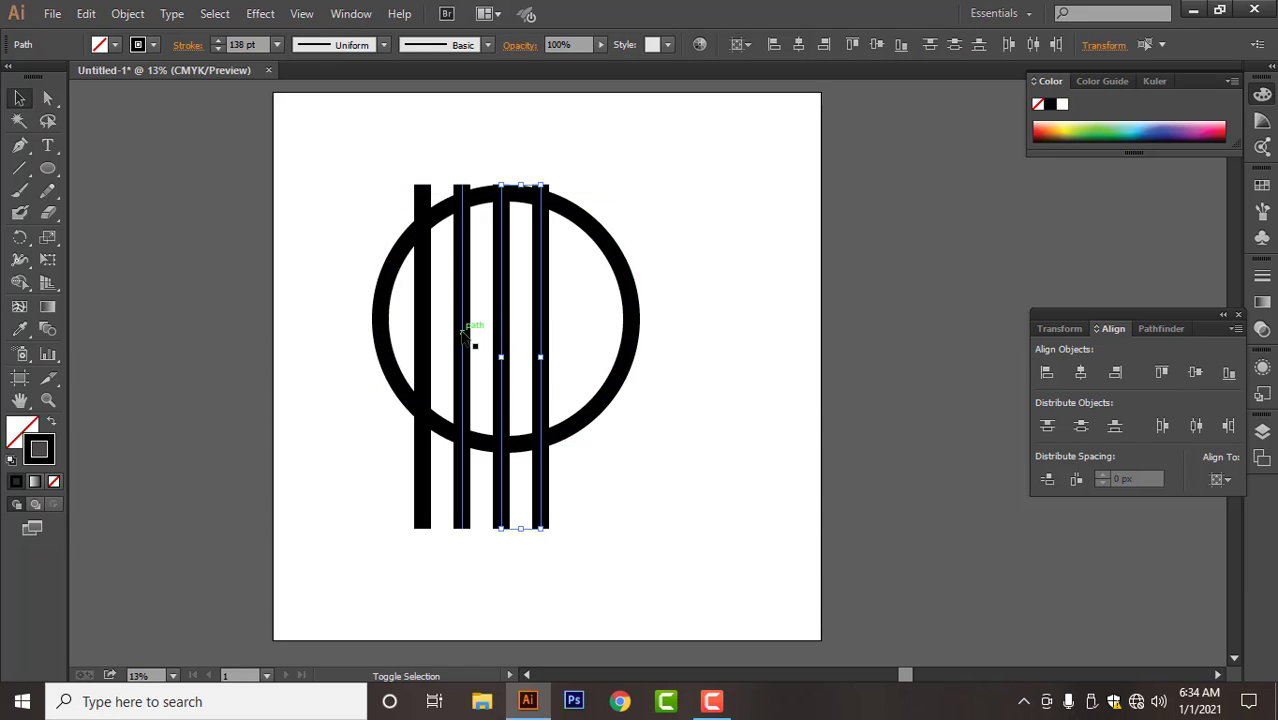
{"action": "left_click", "coordinate": [428, 337], "text": "shift"}
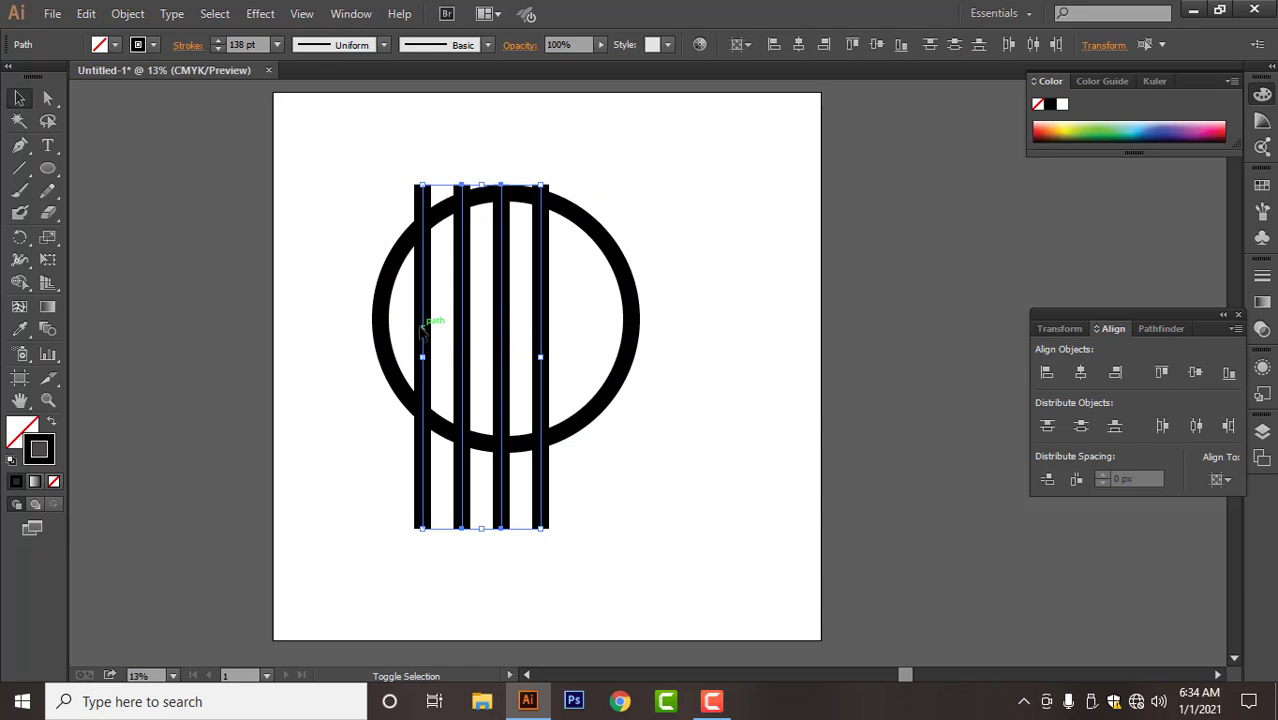
{"action": "key", "text": "ctrl+g"}
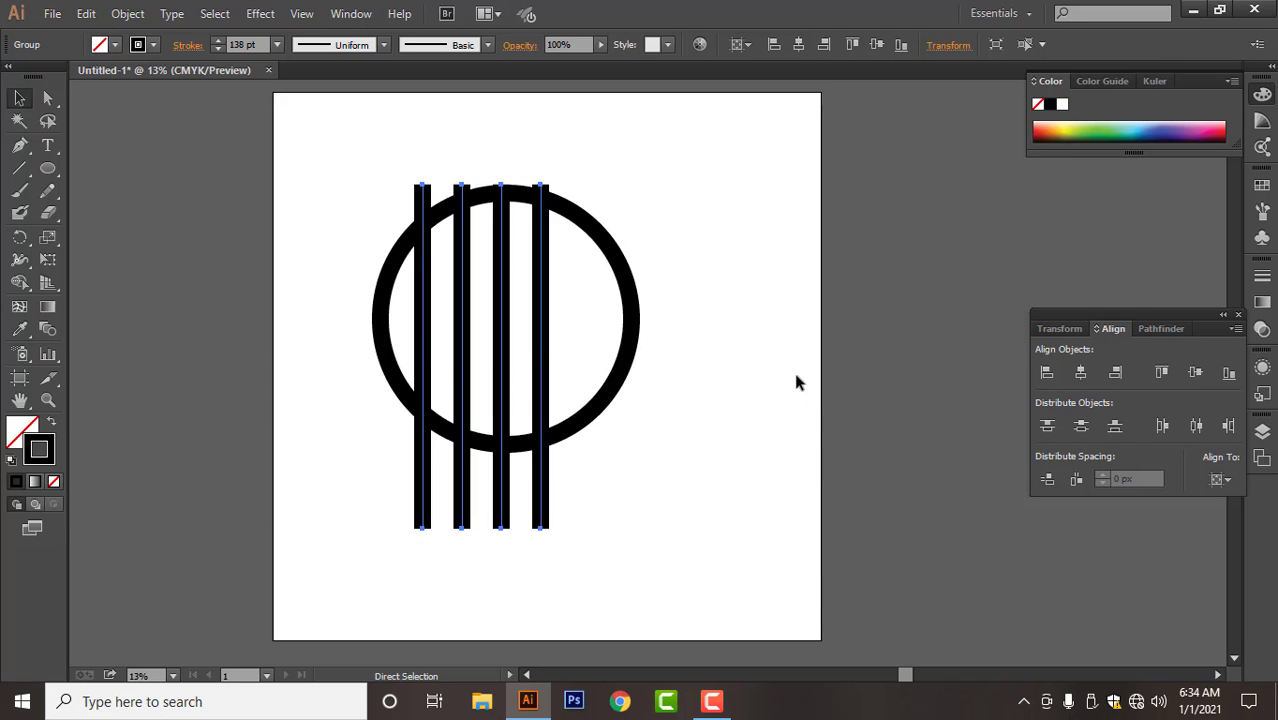
- Center the group of lines horizontally and vertically on the circle, using the circle as the key object
{"action": "key", "text": "v"}
{"action": "left_click_drag", "start_coordinate": [737, 152], "coordinate": [541, 372]}
{"action": "left_click_drag", "start_coordinate": [492, 425], "coordinate": [328, 524]}
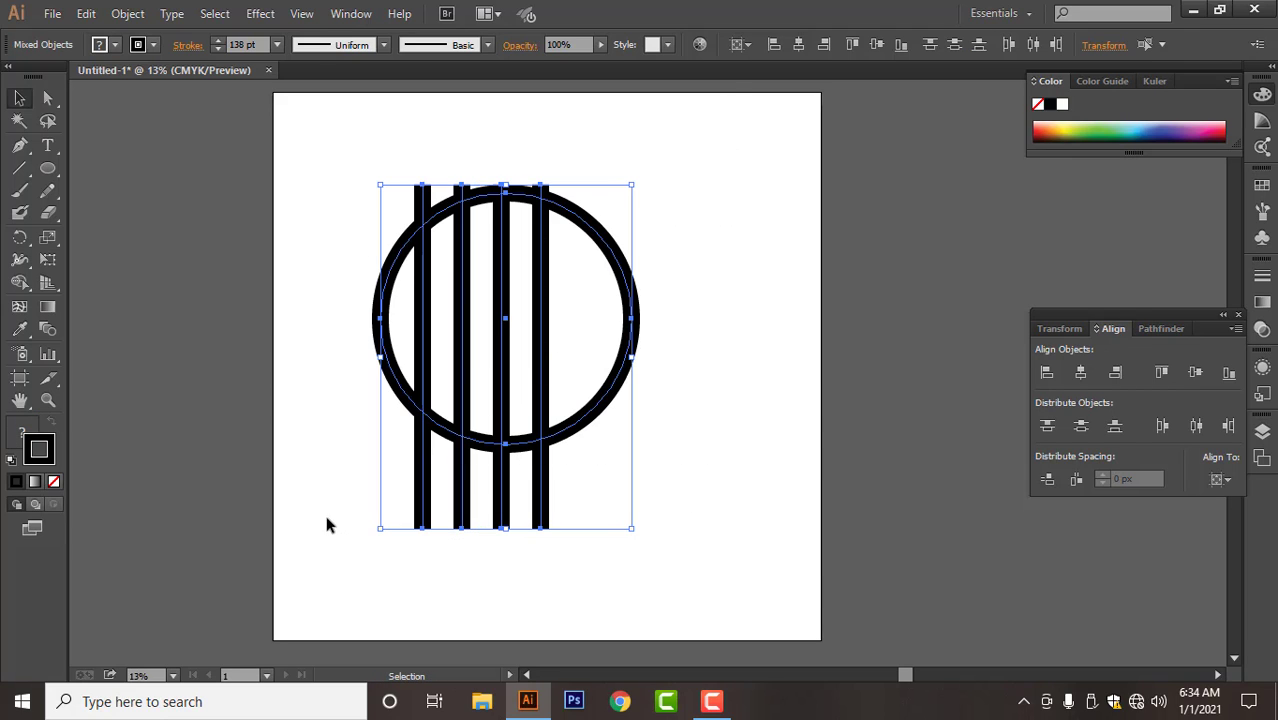
{"action": "left_click", "coordinate": [613, 398]}
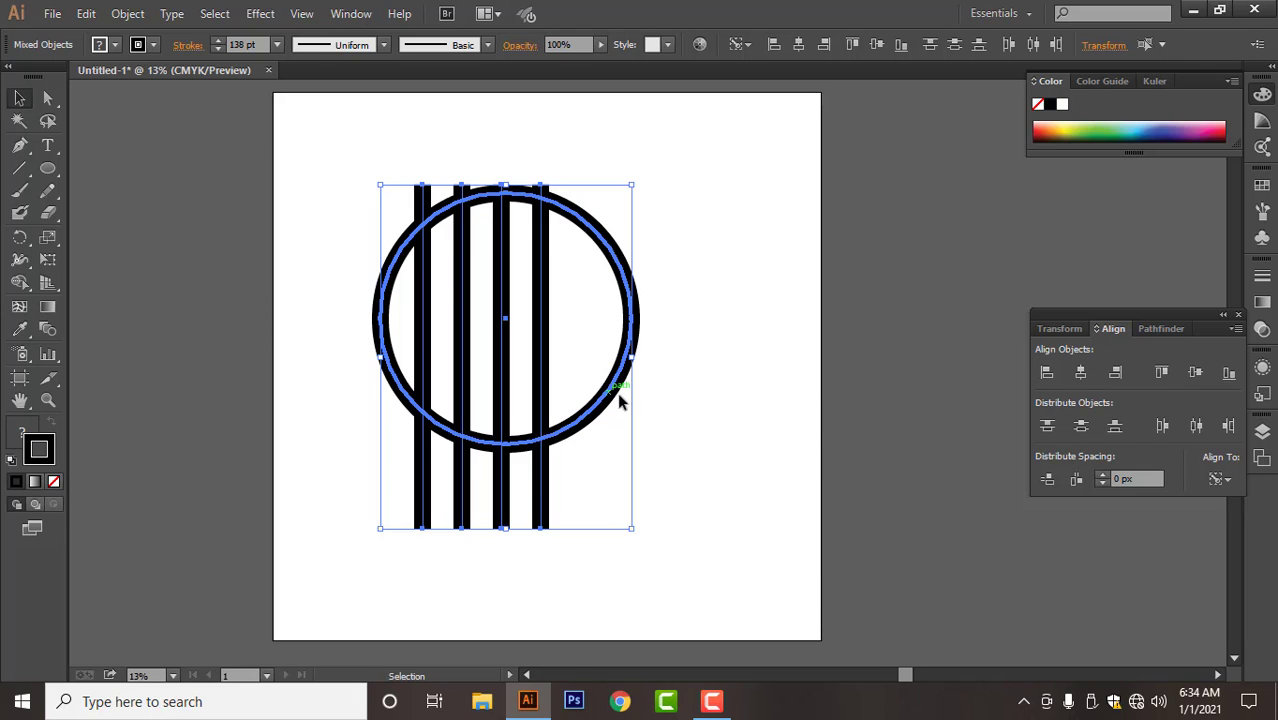
{"action": "left_click", "coordinate": [1082, 372]}
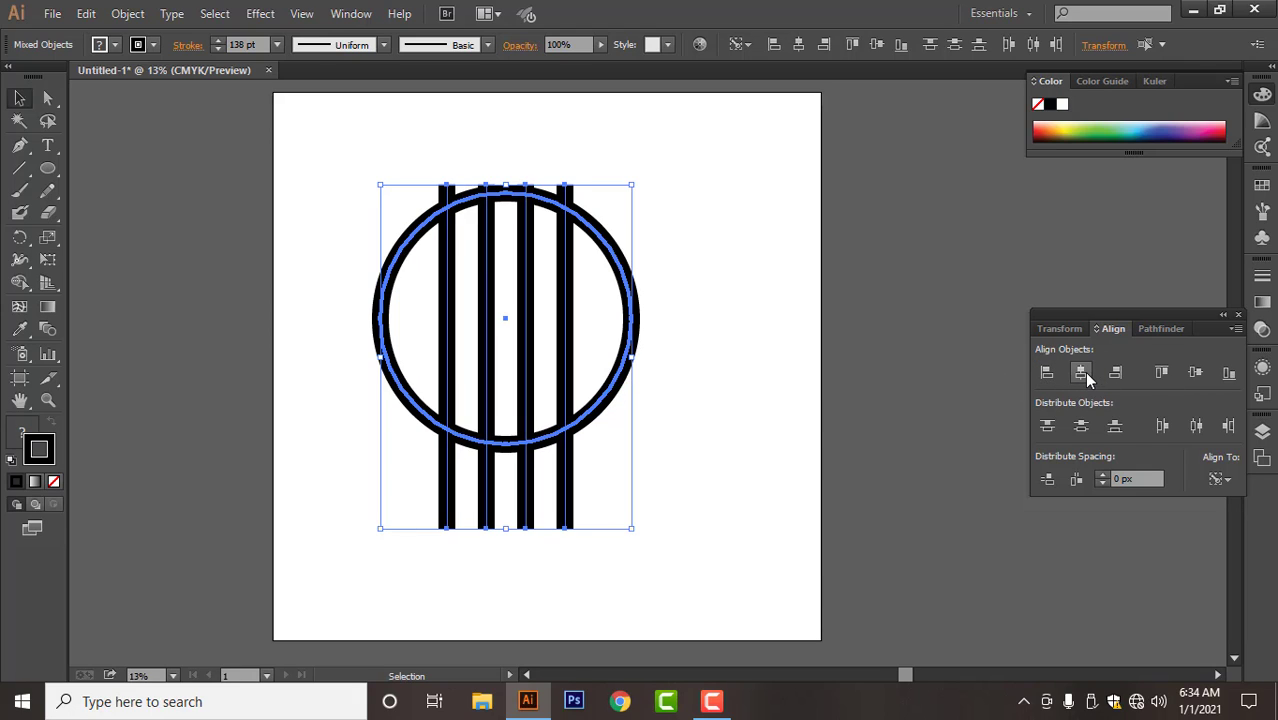
{"action": "left_click", "coordinate": [1196, 371]}
{"action": "left_click", "coordinate": [744, 399]}
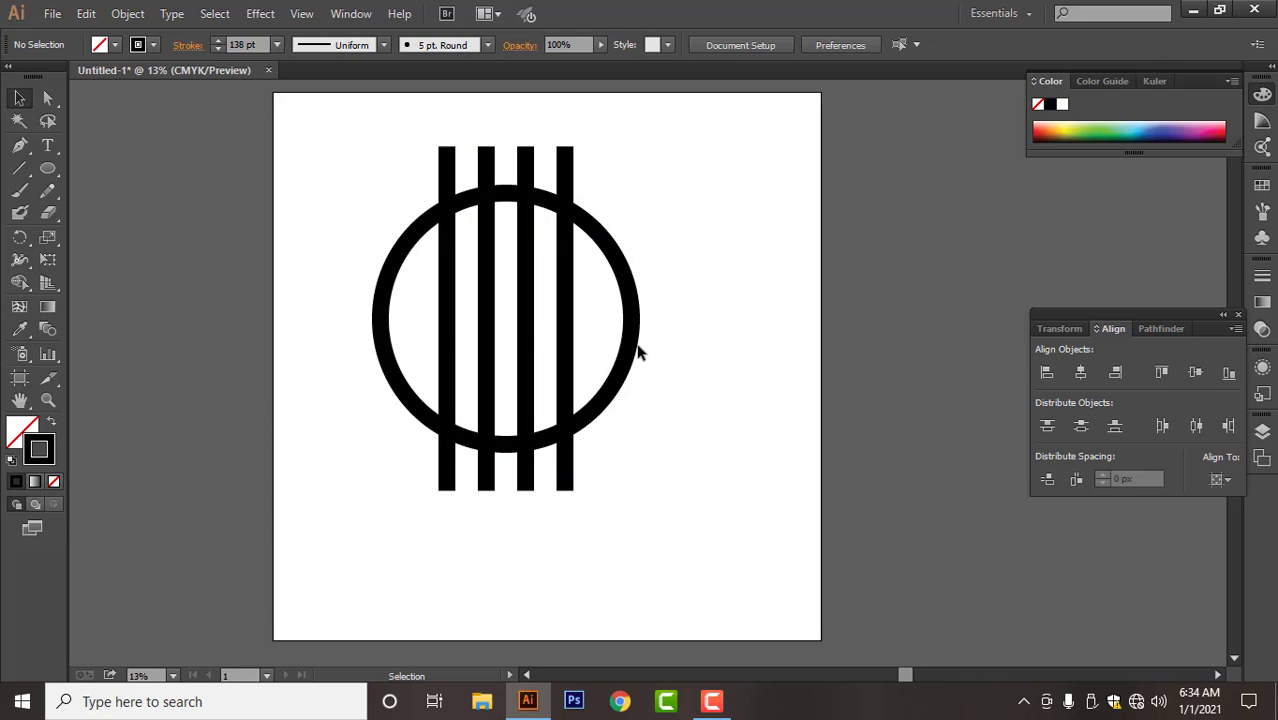
- Widen the line group slightly to space the lines further apart, and center it again on the circle as key object
{"action": "left_click", "coordinate": [447, 320]}
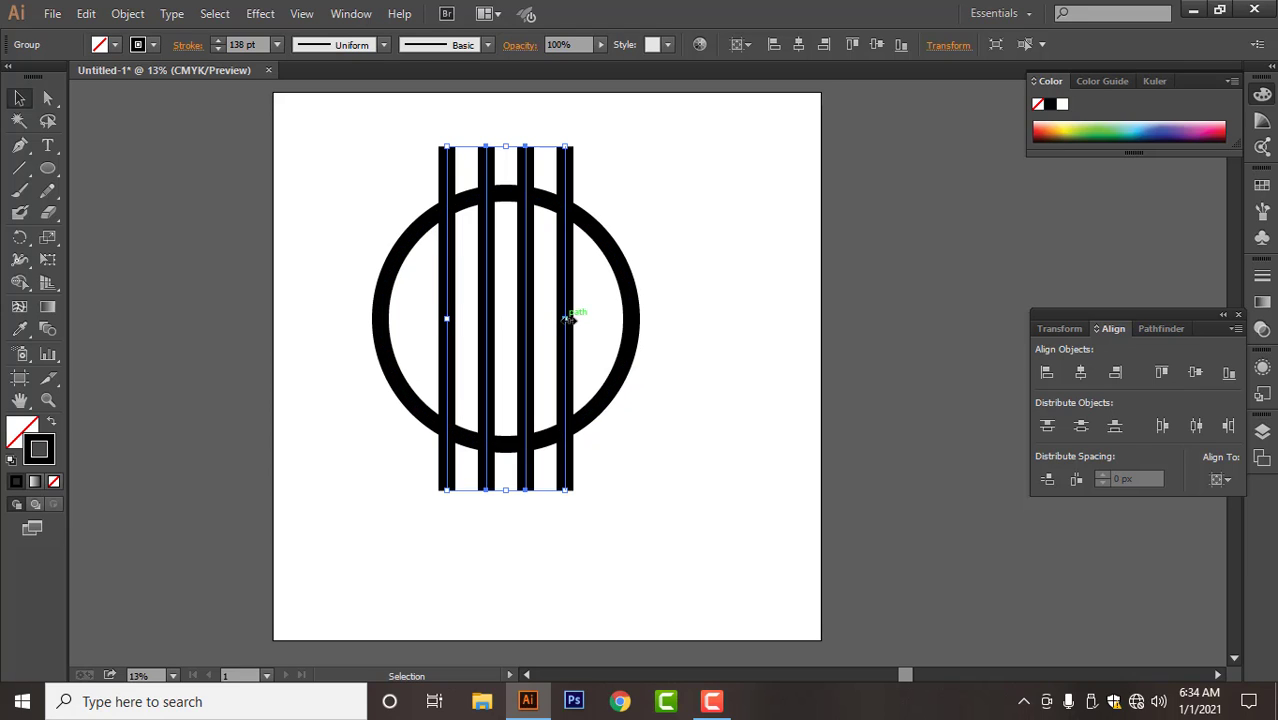
{"action": "left_click_drag", "start_coordinate": [566, 318], "coordinate": [592, 318]}
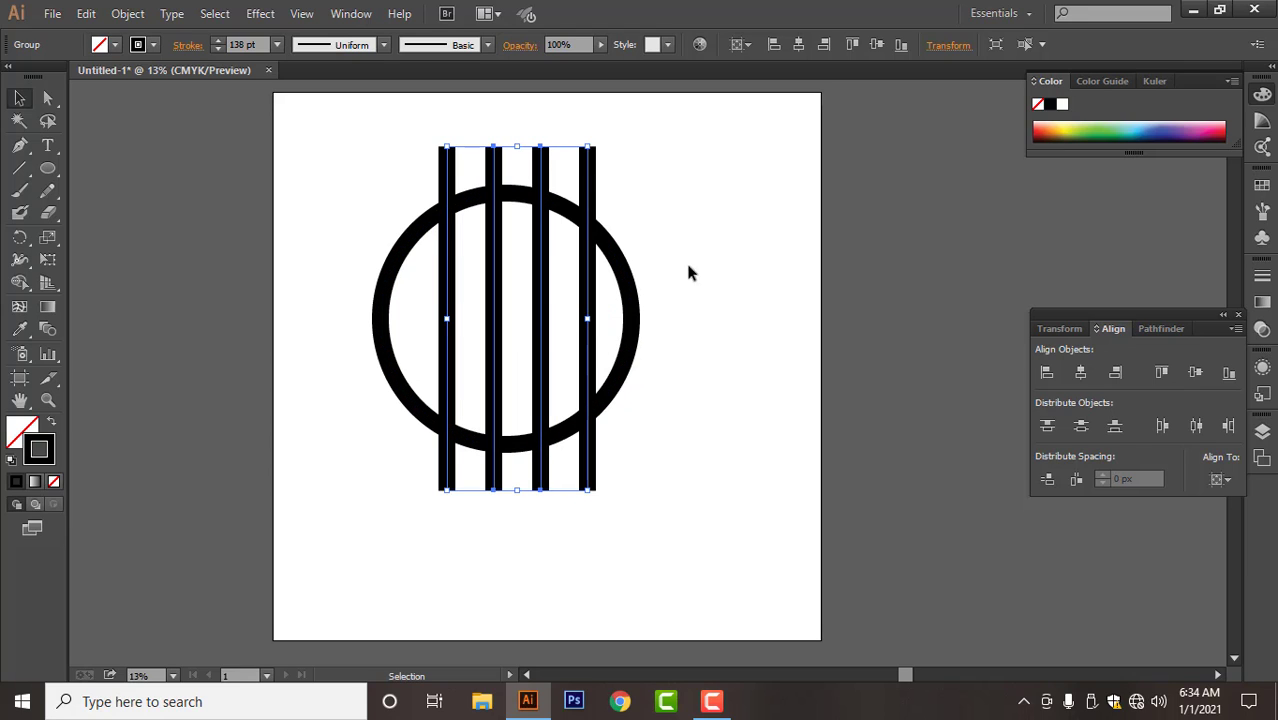
{"action": "left_click_drag", "start_coordinate": [706, 195], "coordinate": [381, 511]}
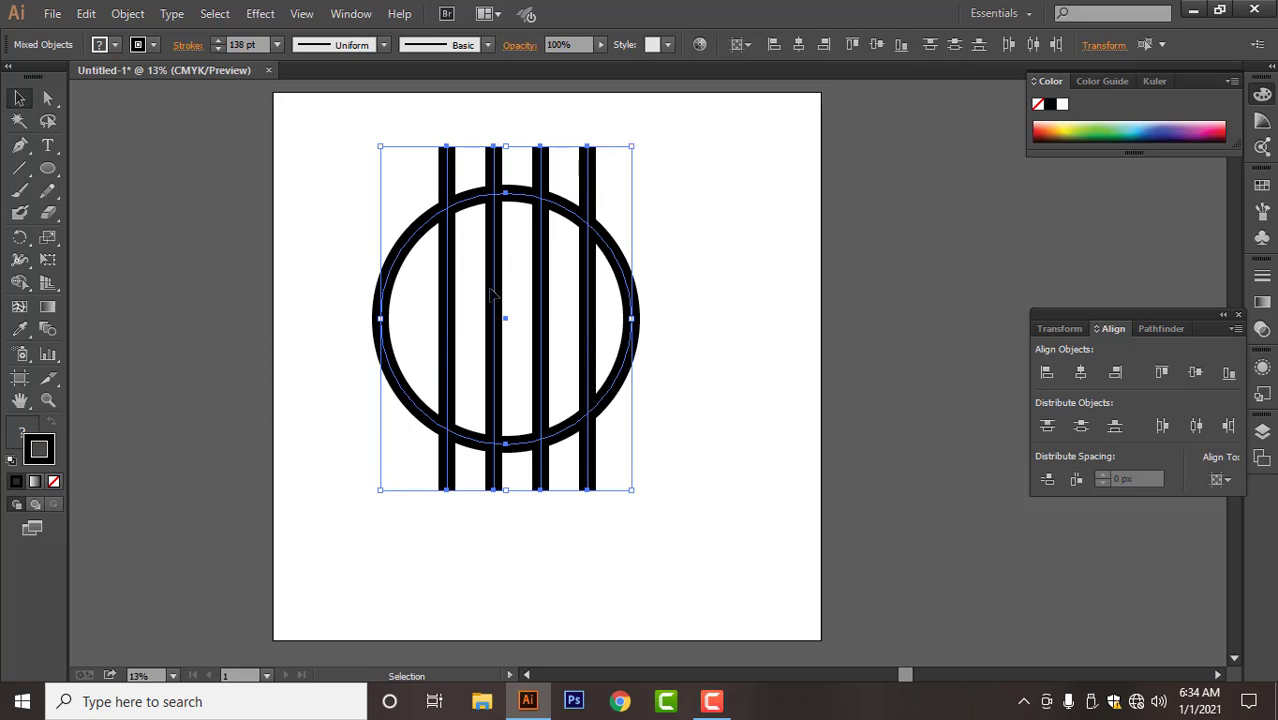
{"action": "left_click", "coordinate": [436, 212]}
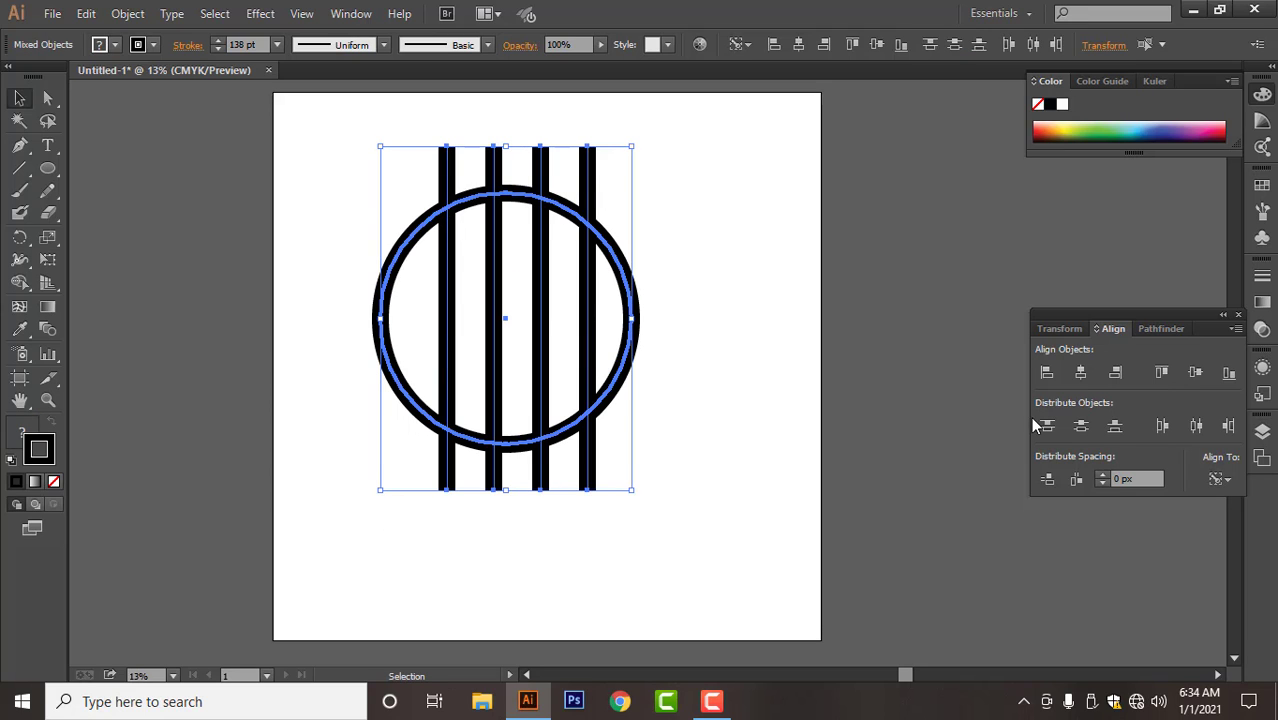
{"action": "left_click", "coordinate": [1080, 372]}
{"action": "left_click", "coordinate": [1197, 371]}
{"action": "left_click", "coordinate": [808, 445]}
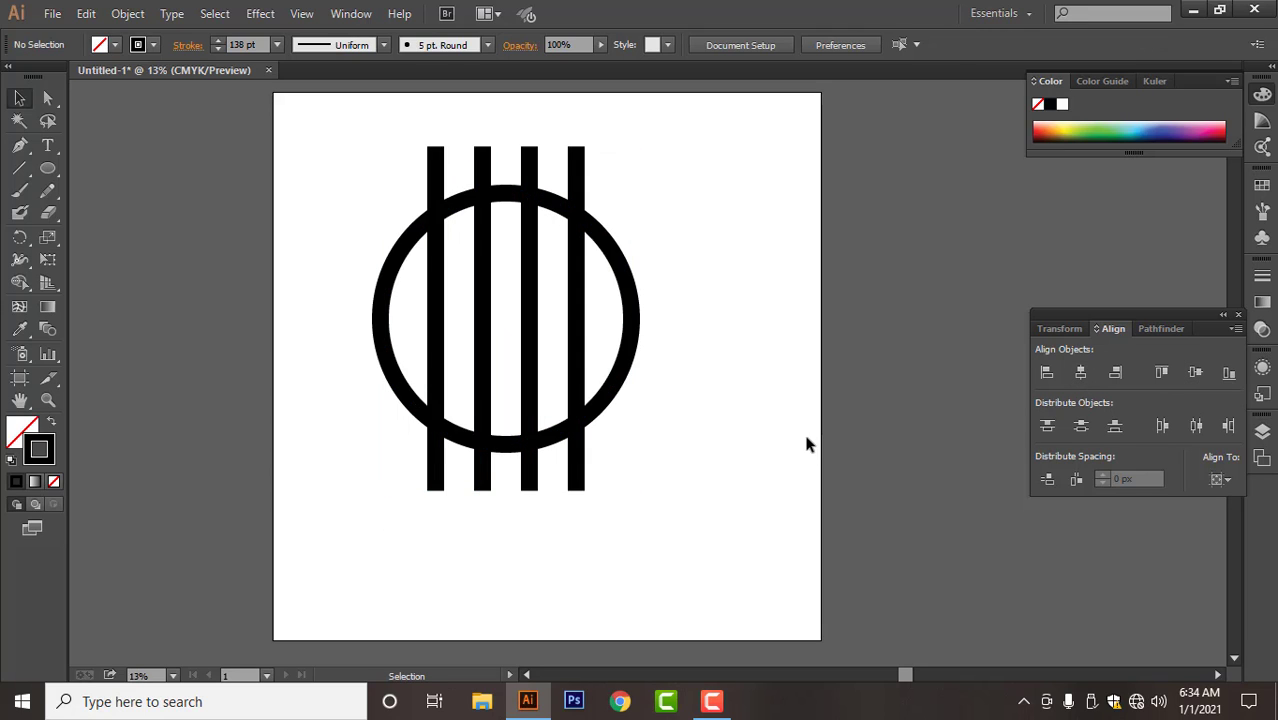
- Change the stroke color of the circle and all the lines to light blue
{"action": "left_click_drag", "start_coordinate": [367, 162], "coordinate": [622, 494]}
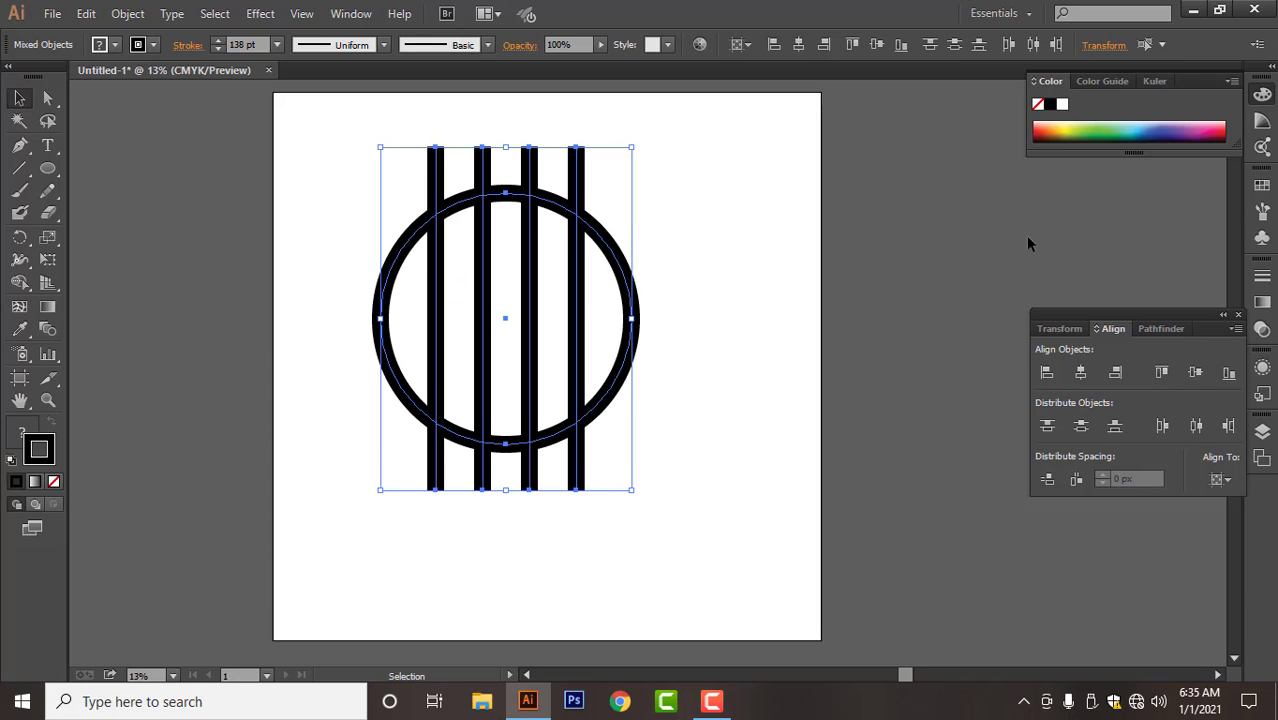
{"action": "left_click", "coordinate": [1140, 124]}
{"action": "left_click", "coordinate": [722, 288]}
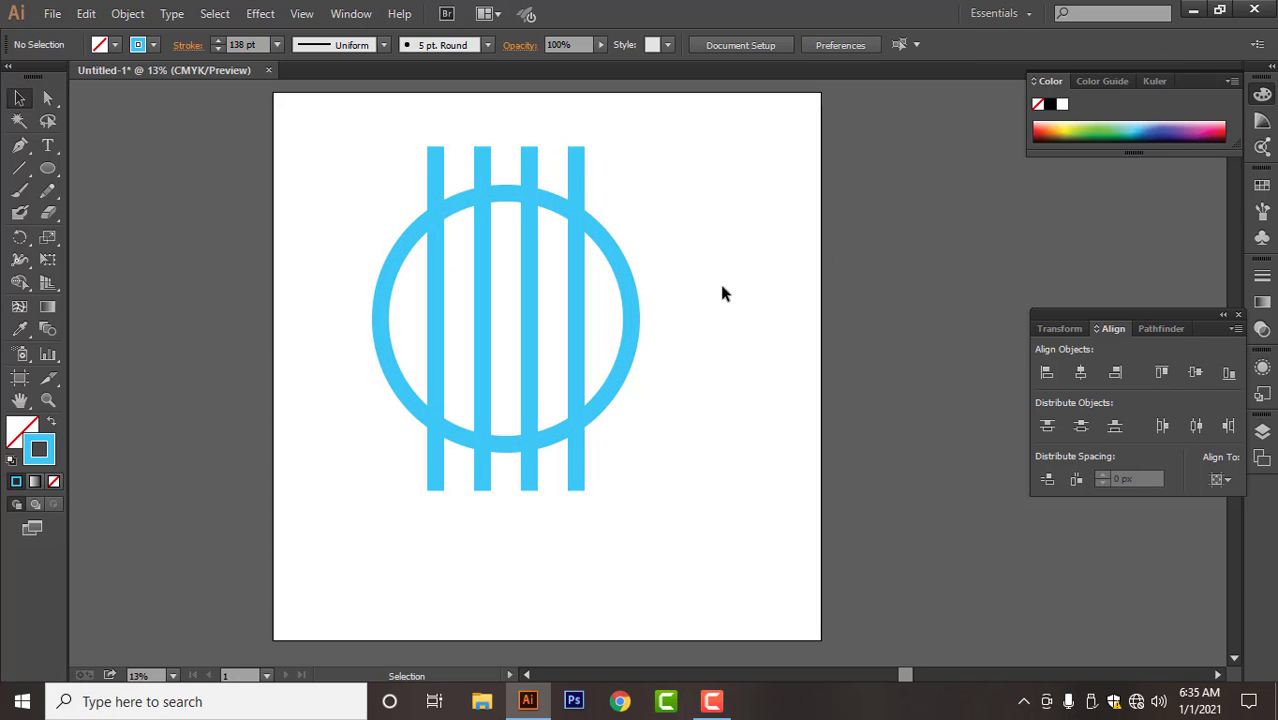
- Expand the circle and the lines into filled shapes and deselect them
{"action": "left_click_drag", "start_coordinate": [699, 178], "coordinate": [313, 437]}
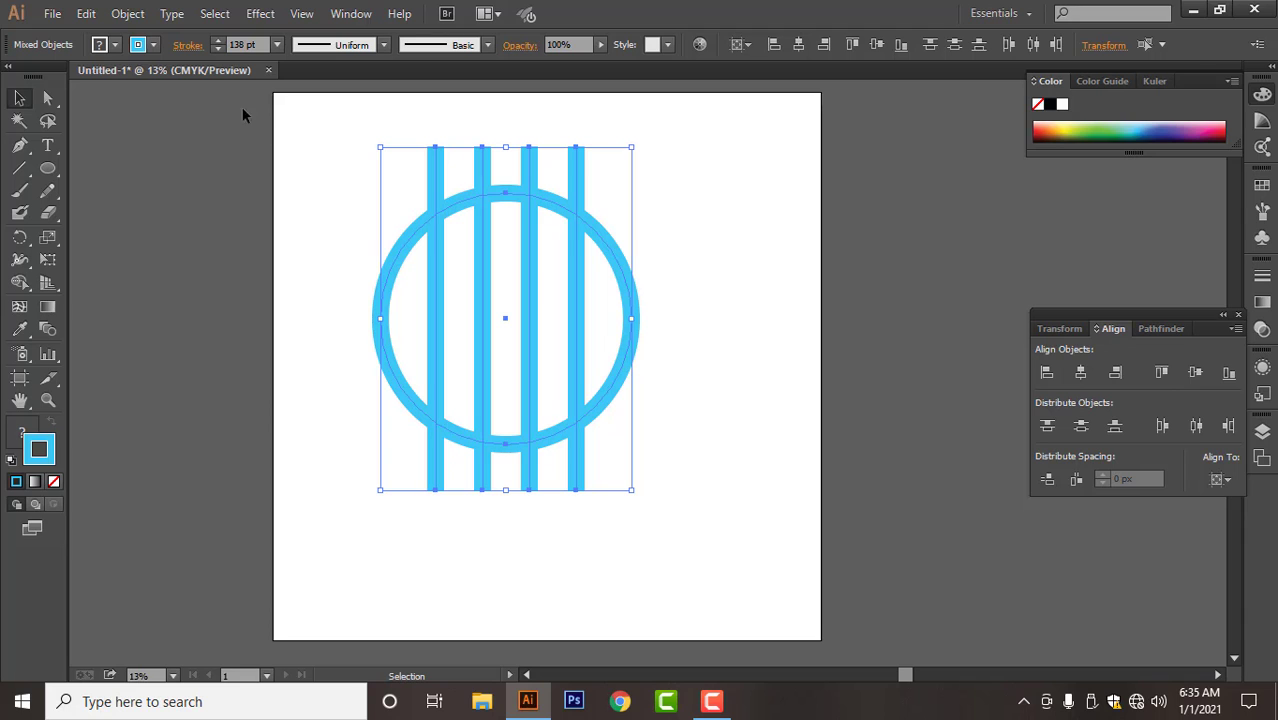
{"action": "left_click", "coordinate": [128, 13]}
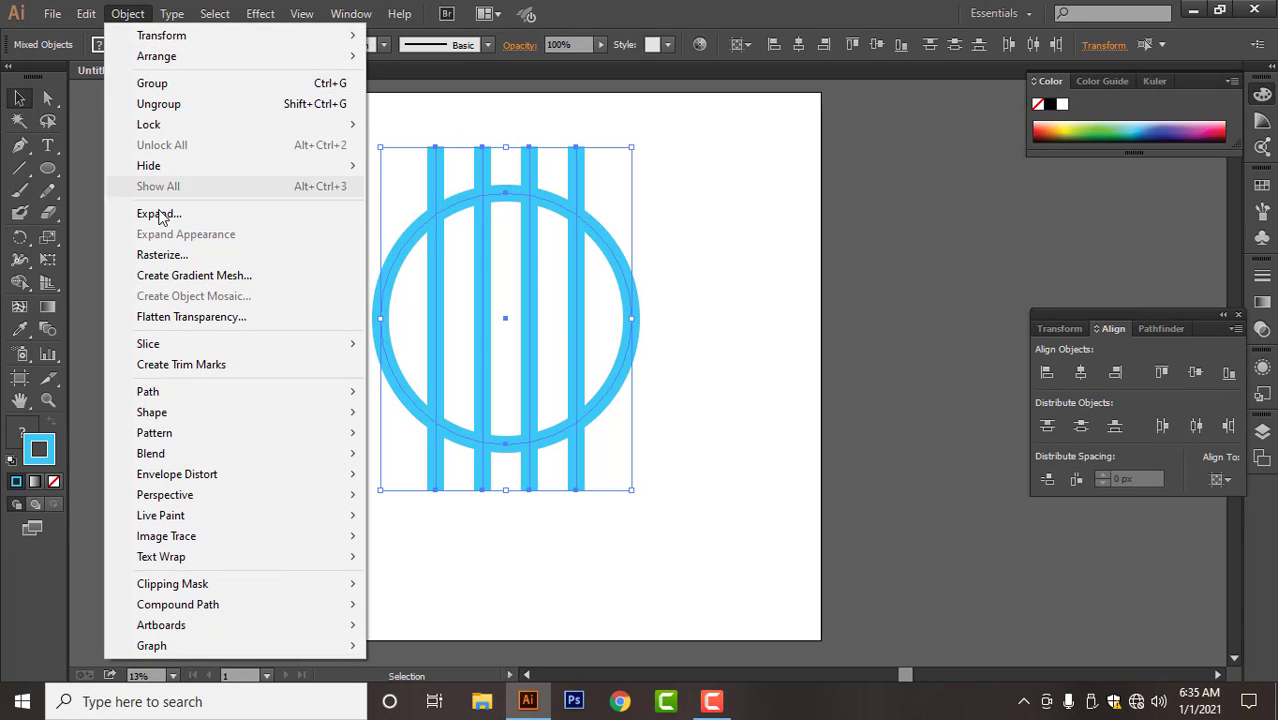
{"action": "left_click", "coordinate": [160, 216]}
{"action": "left_click", "coordinate": [616, 457]}
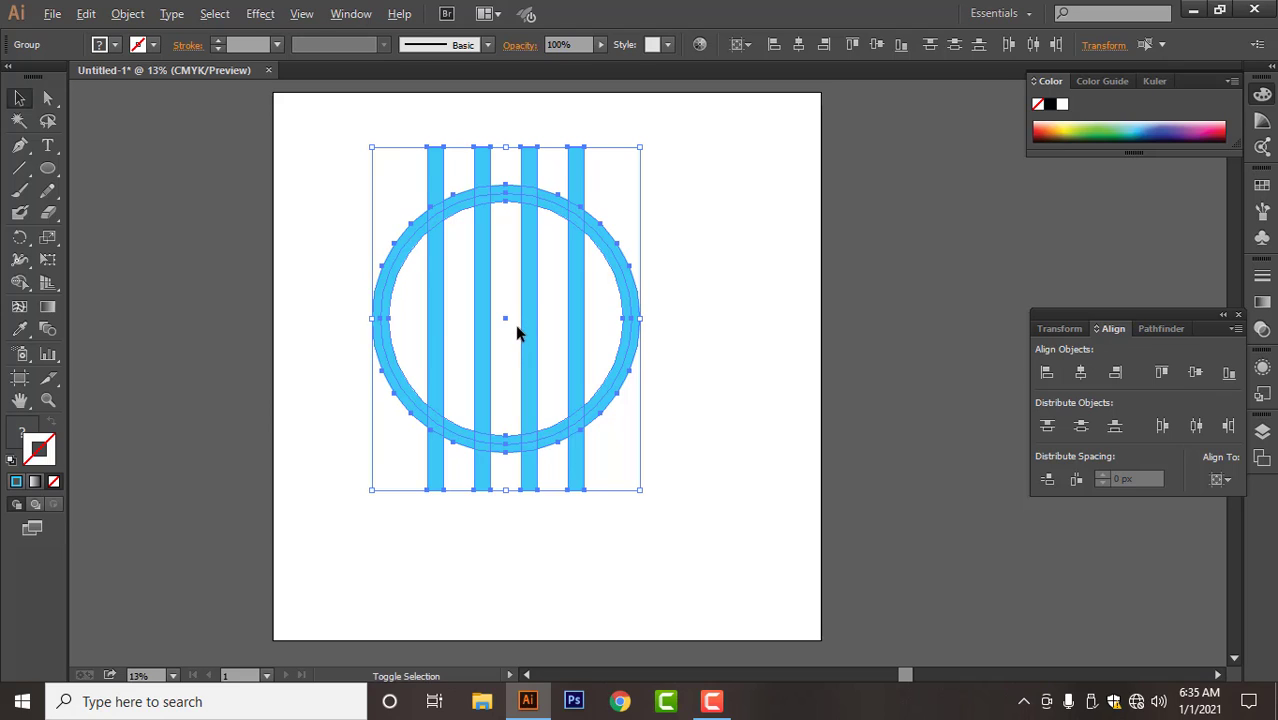
{"action": "scroll", "coordinate": [515, 324], "scroll_direction": "up", "scroll_amount": 1}
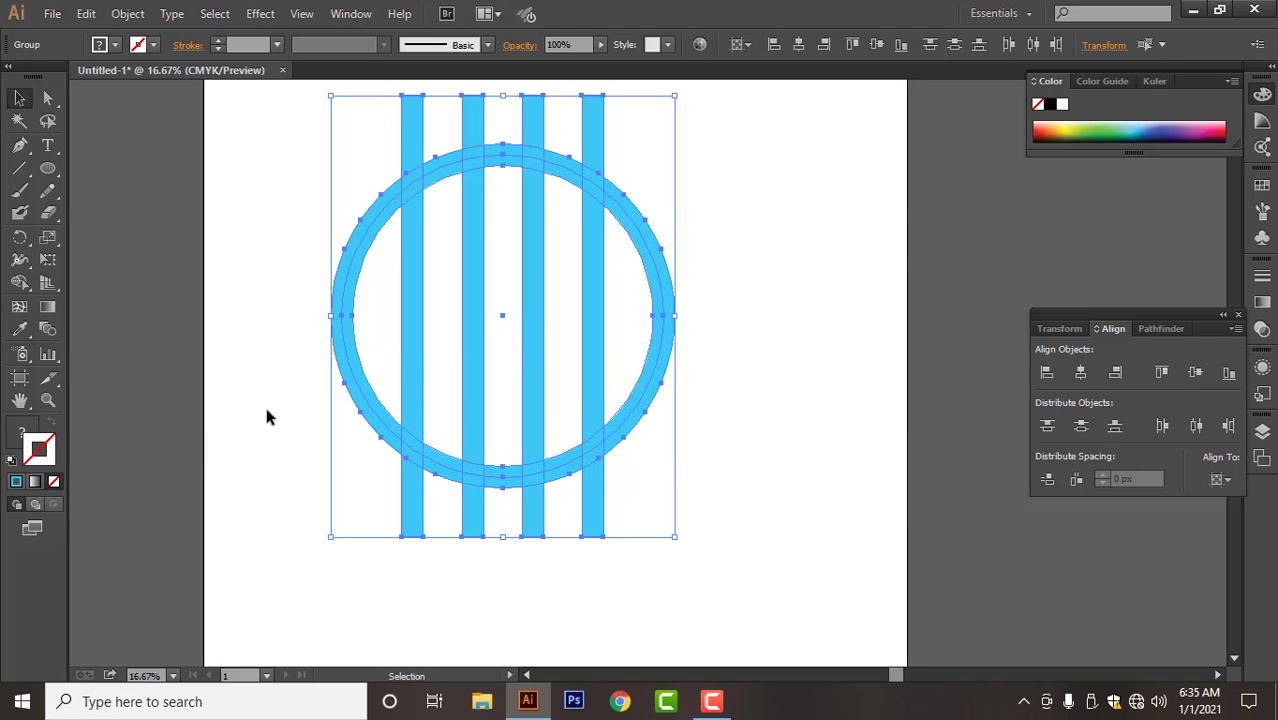
{"action": "left_click", "coordinate": [283, 457]}
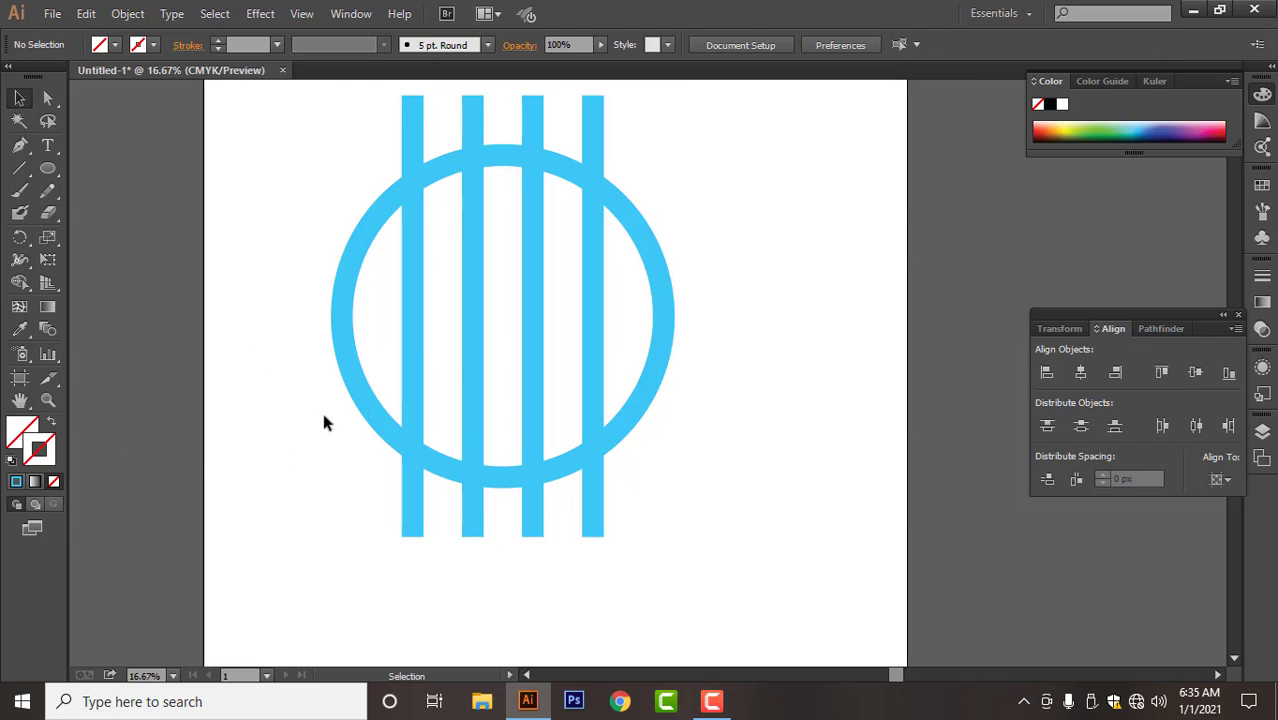
- Ungroup the four expanded vertical bars and deselect them
{"action": "left_click", "coordinate": [409, 349]}
{"action": "right_click", "coordinate": [409, 358]}
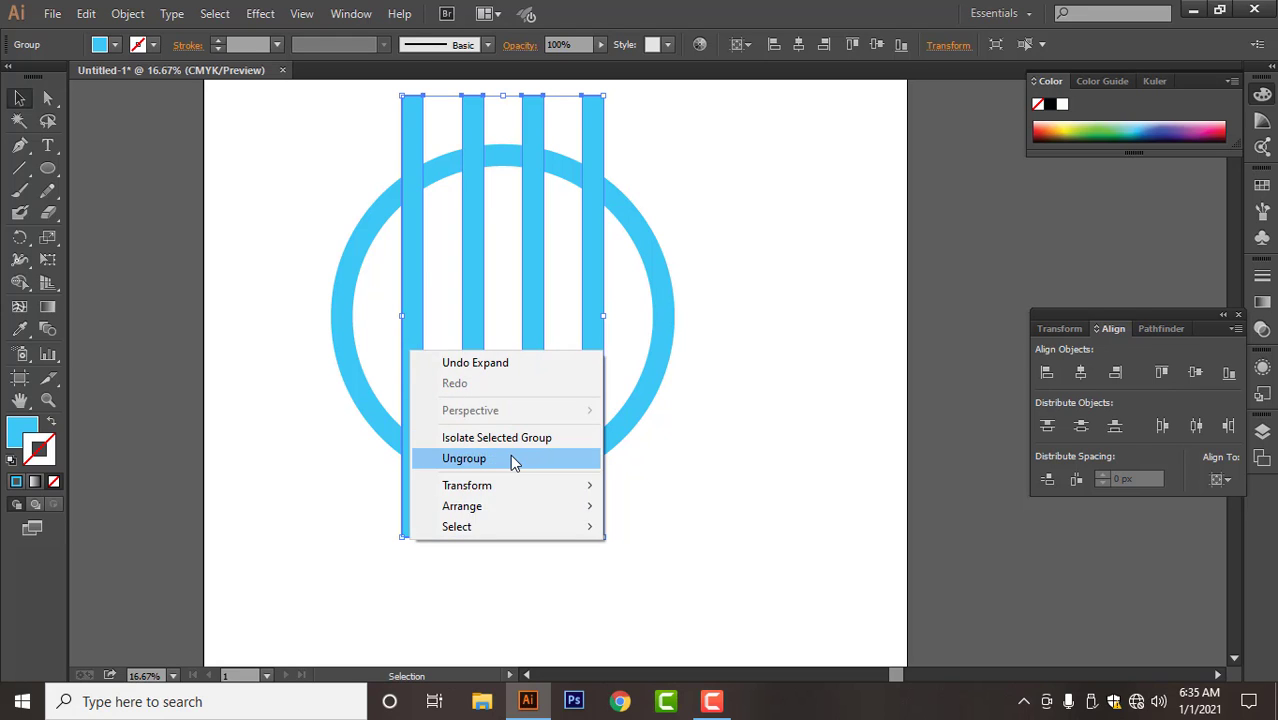
{"action": "left_click", "coordinate": [513, 457]}
{"action": "left_click", "coordinate": [685, 457]}
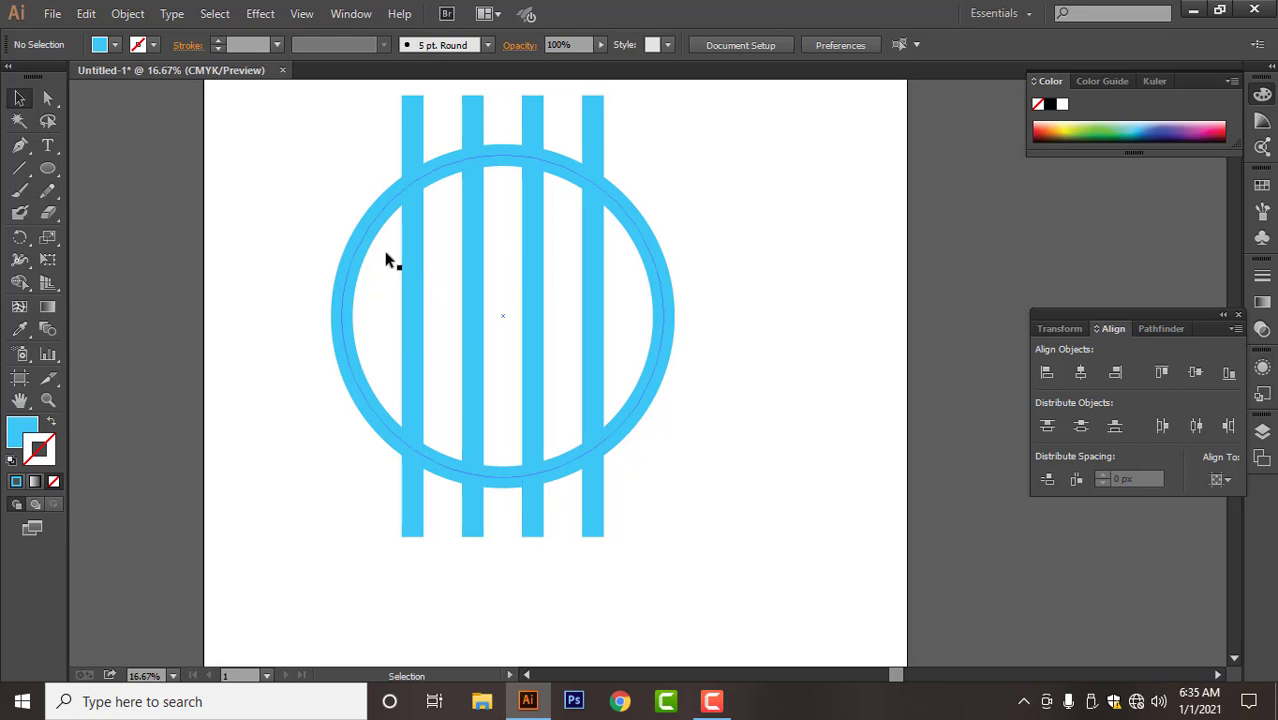
- Make a horizontal bar by rotating a copy of the leftmost vertical bar 90 degrees, keeping the original in place
{"action": "left_click", "coordinate": [405, 320]}
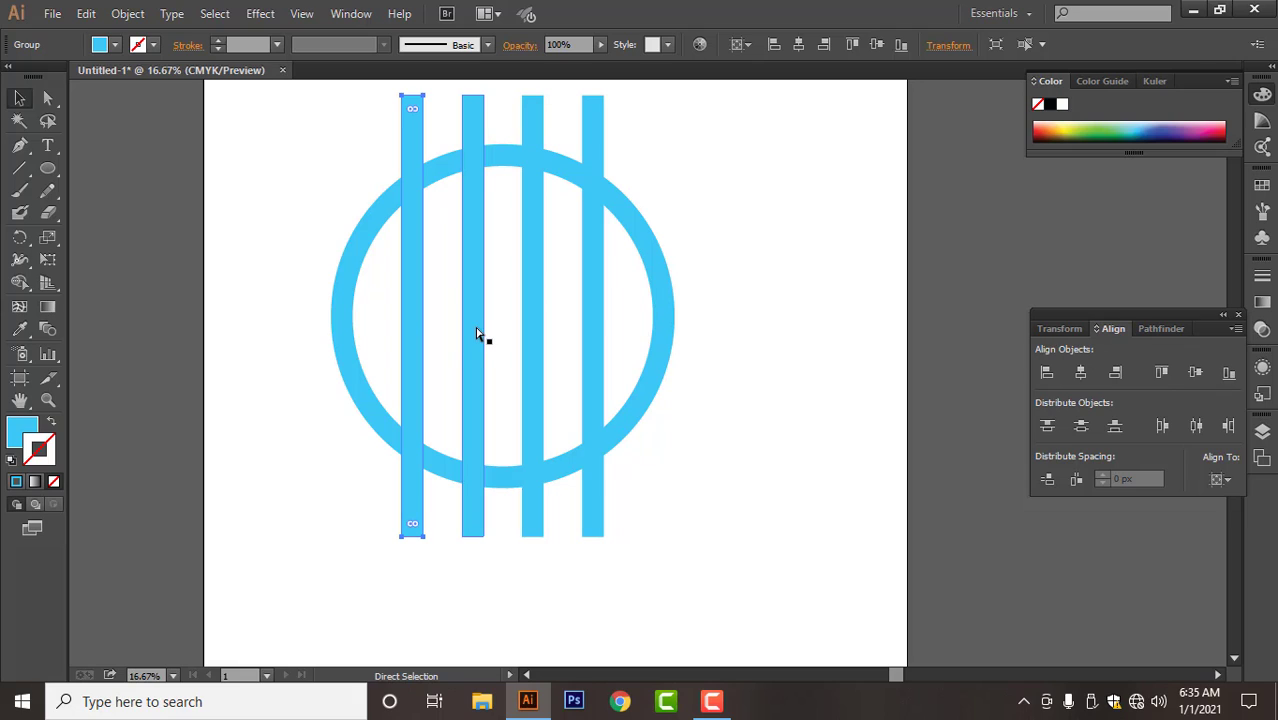
{"action": "key", "text": "v"}
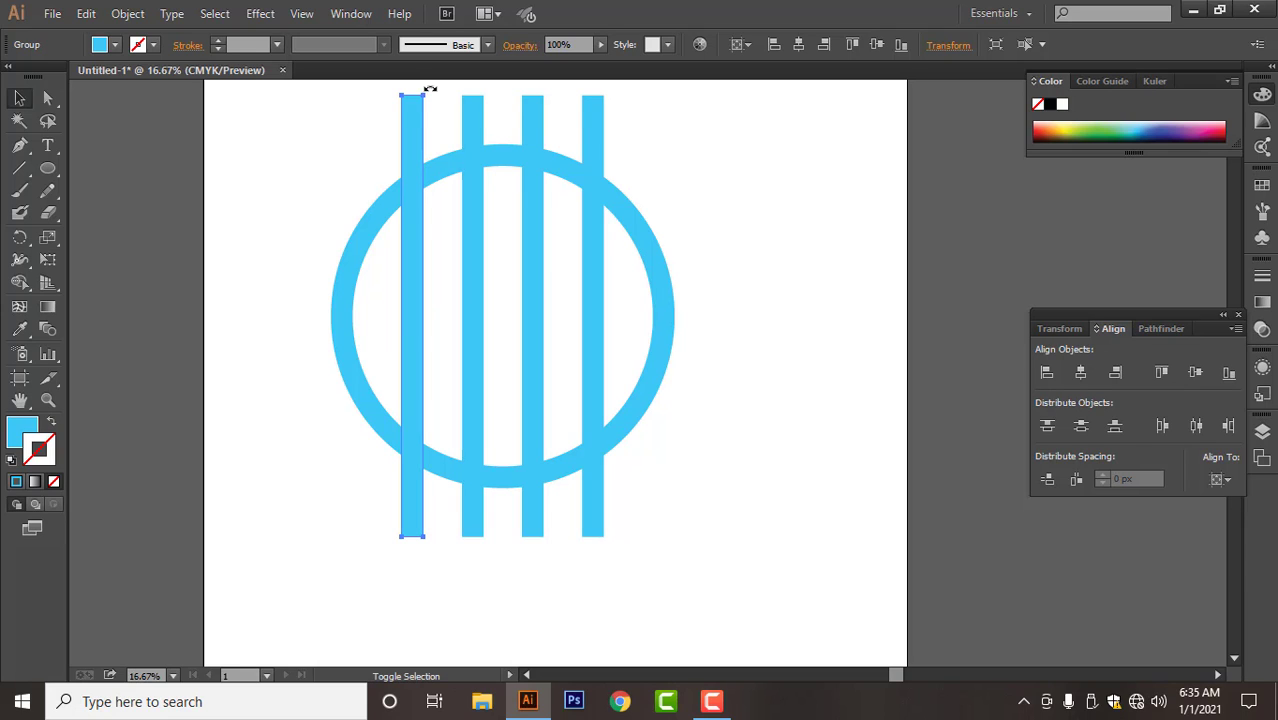
{"action": "left_click_drag", "start_coordinate": [430, 89], "coordinate": [565, 298]}
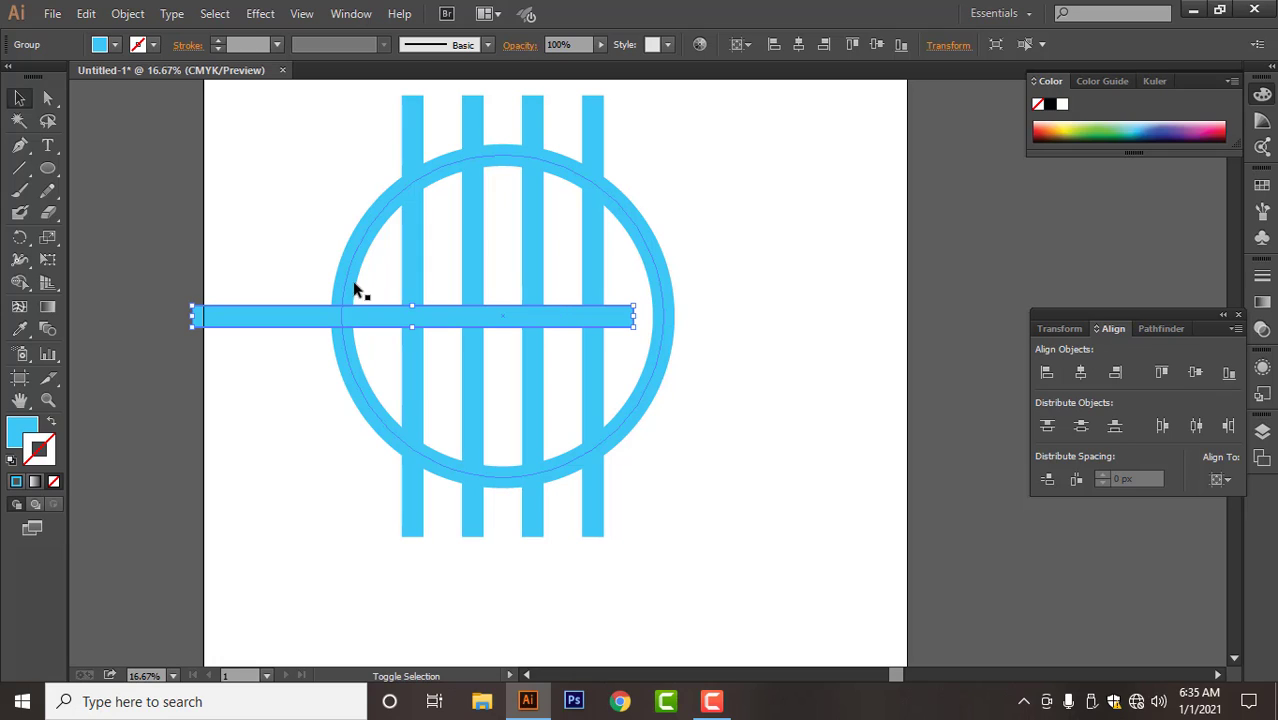
- Center the horizontal bar on the circle, using the circle as the key object
{"action": "left_click", "coordinate": [20, 100]}
{"action": "left_click_drag", "start_coordinate": [714, 209], "coordinate": [628, 464]}
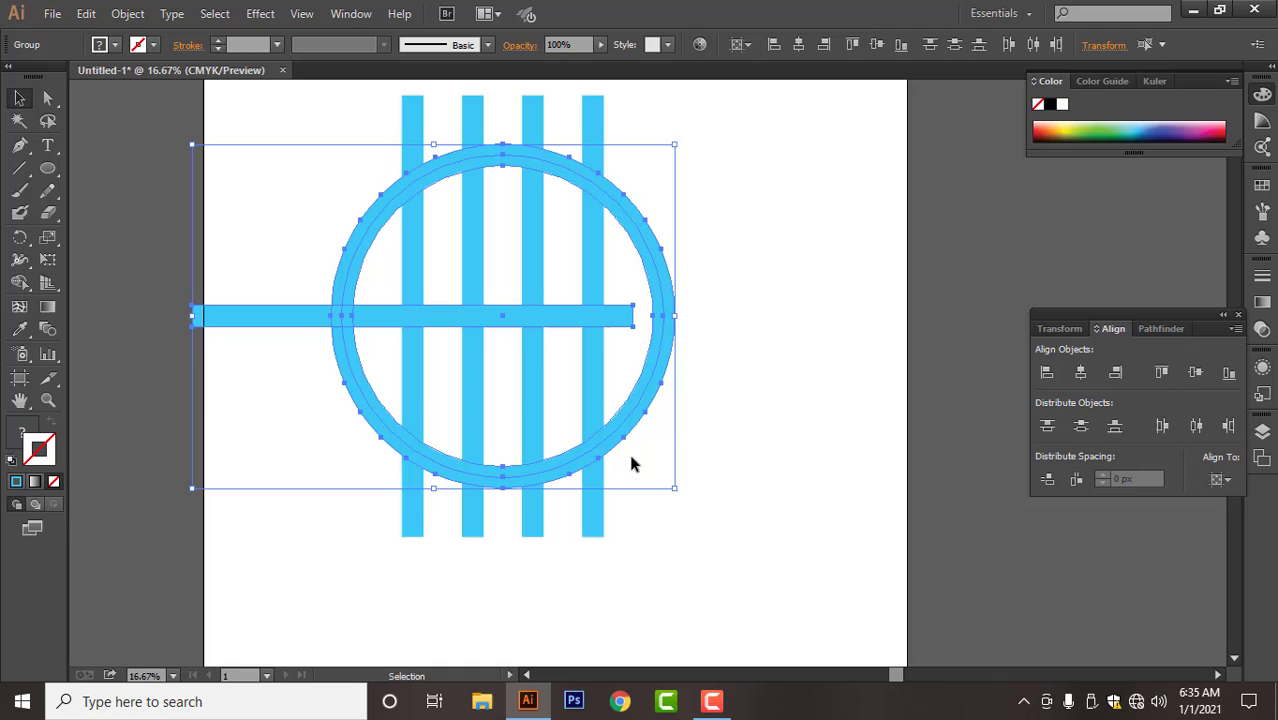
{"action": "left_click", "coordinate": [660, 358]}
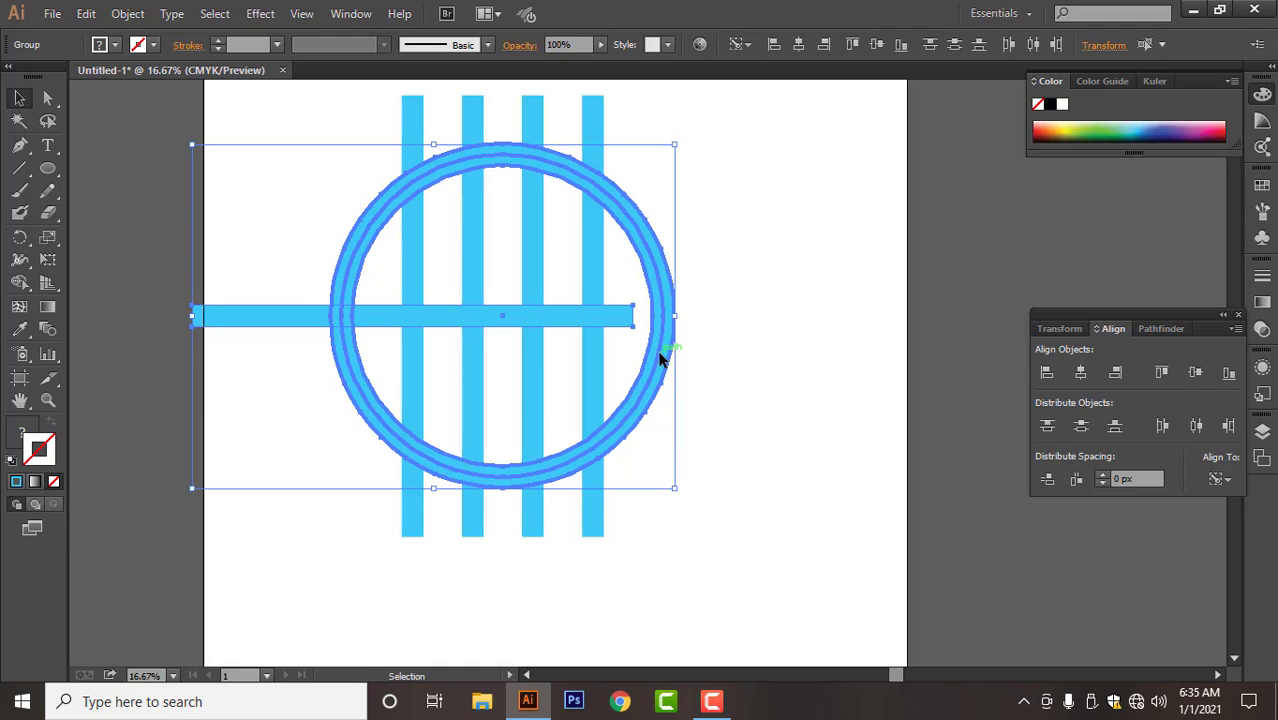
{"action": "left_click", "coordinate": [1079, 371]}
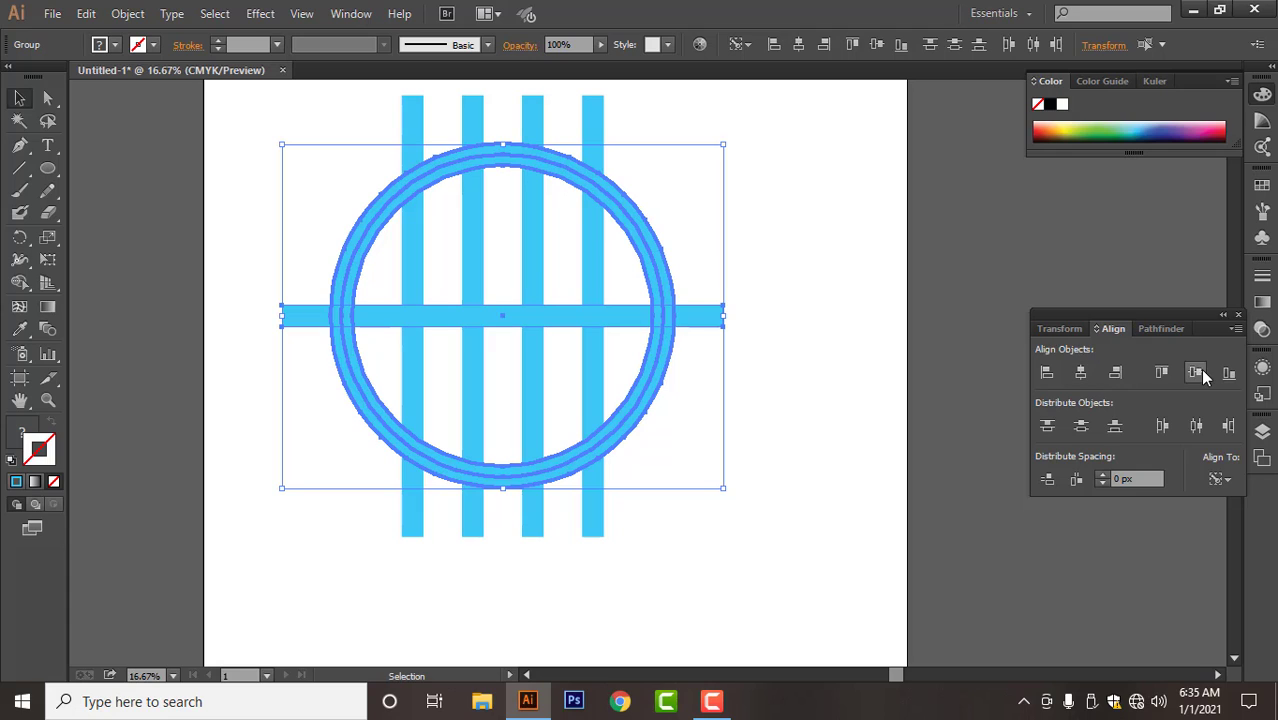
{"action": "left_click", "coordinate": [858, 432]}
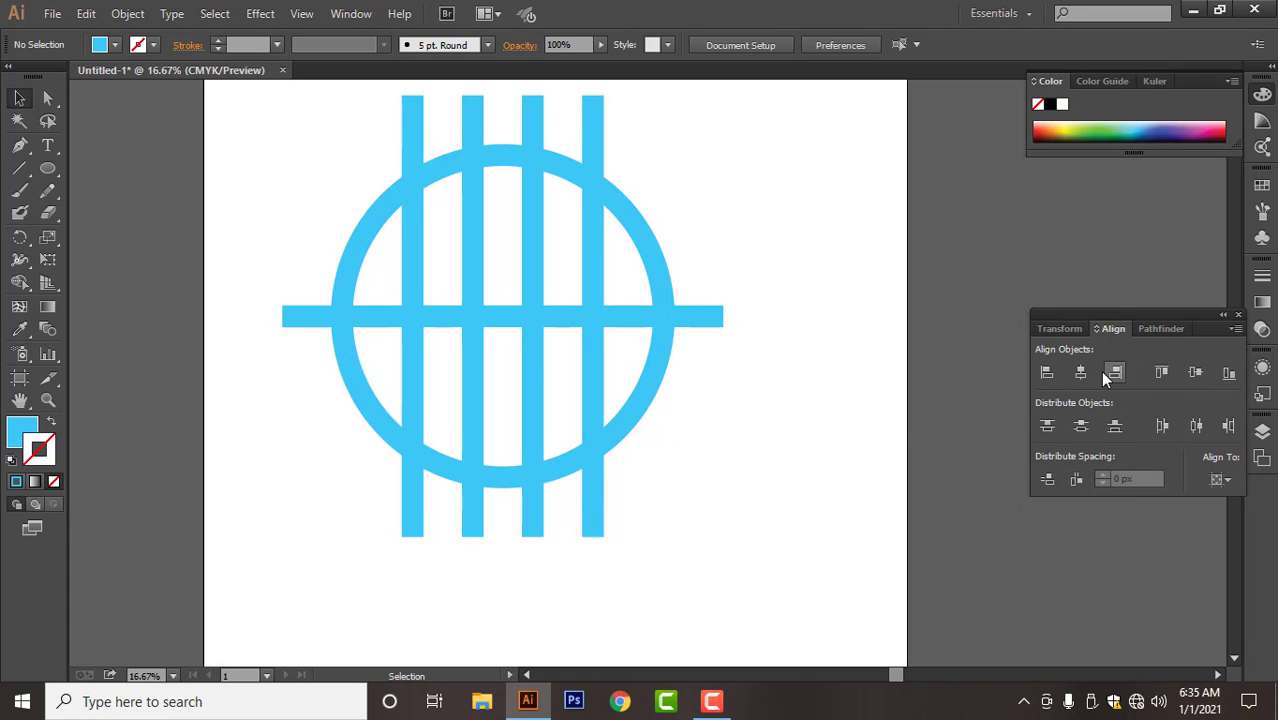
{"action": "left_click", "coordinate": [352, 15]}
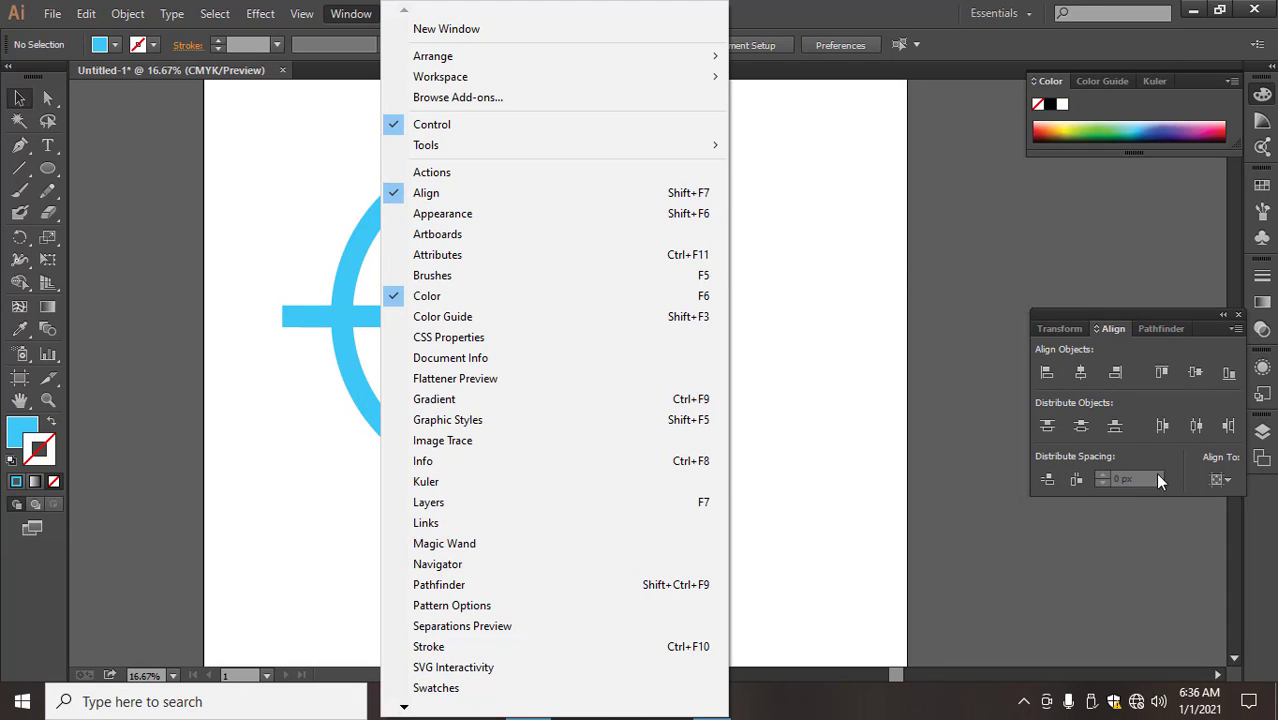
{"action": "left_click", "coordinate": [987, 375]}
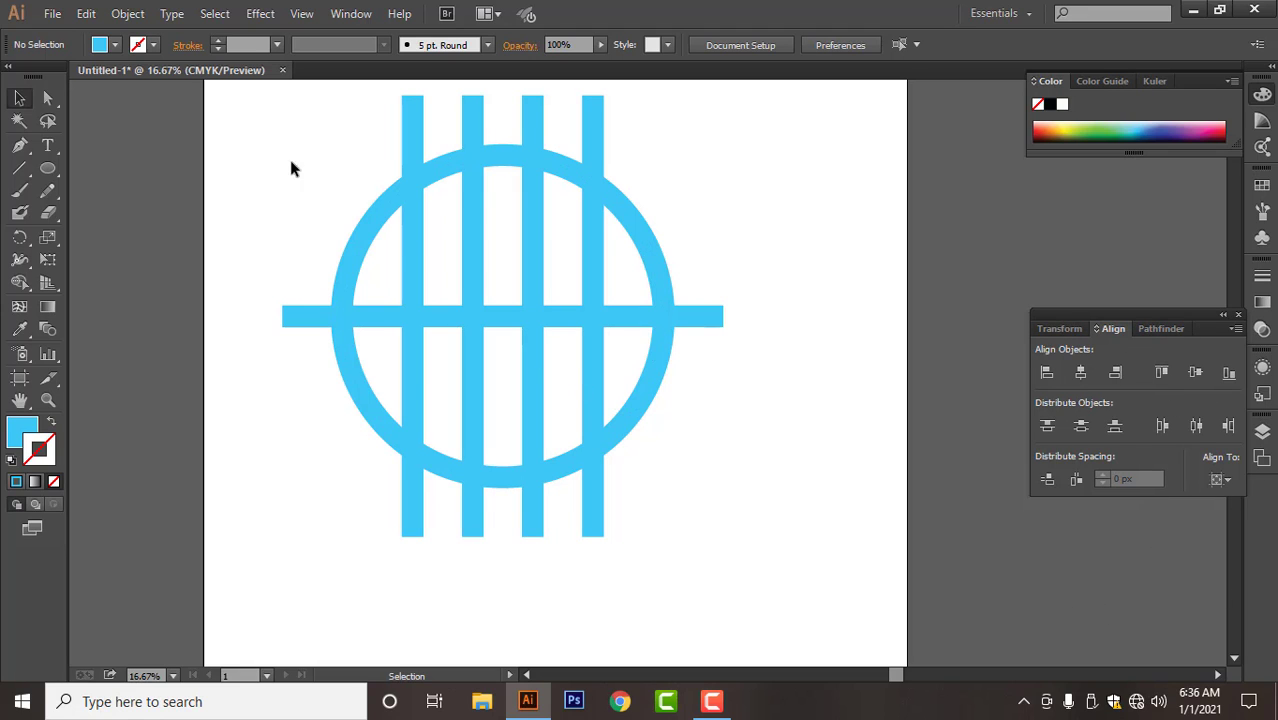
- Select the whole artwork and remove all bar ends that stick out beyond the circle with the Shape Builder tool
{"action": "left_click_drag", "start_coordinate": [242, 97], "coordinate": [726, 540]}
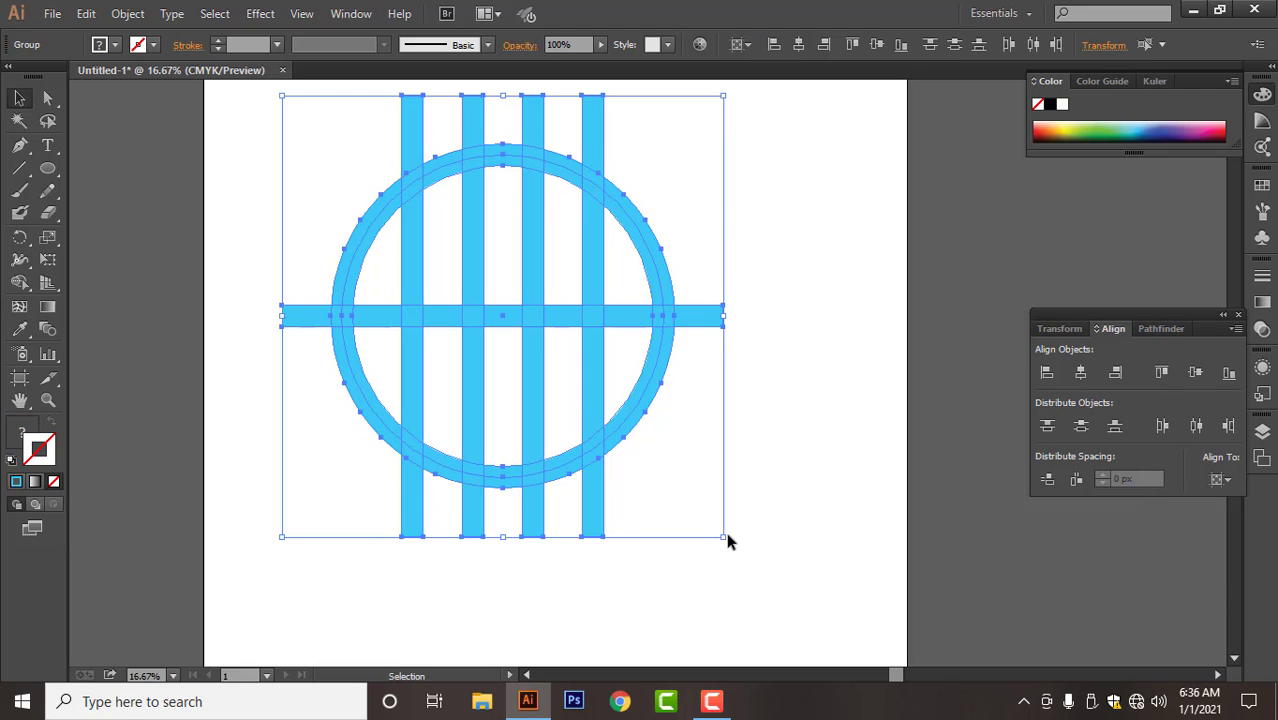
{"action": "left_click", "coordinate": [18, 291]}
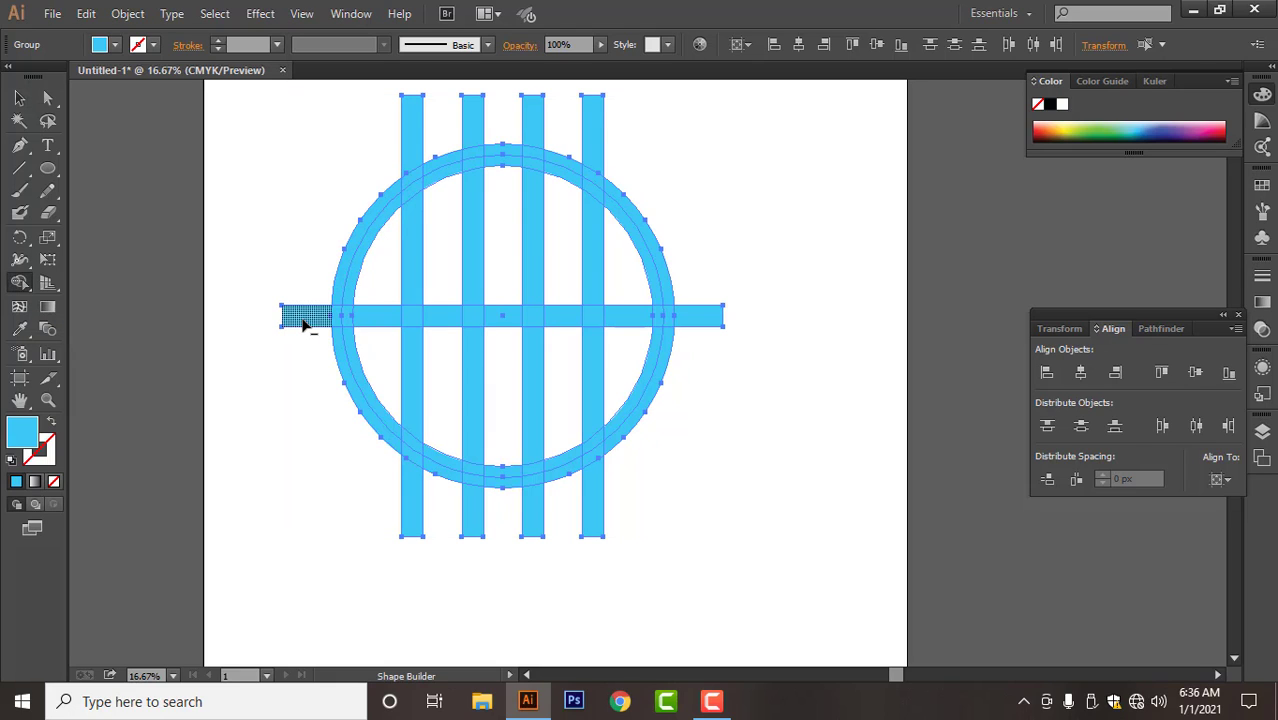
{"action": "left_click", "coordinate": [304, 324], "text": "alt"}
{"action": "key", "text": "ctrl+z"}
{"action": "key", "text": "ctrl+z"}
{"action": "left_click", "coordinate": [304, 327], "text": "alt"}
{"action": "left_click_drag", "start_coordinate": [360, 140], "coordinate": [646, 136]}
{"action": "mouse_move", "coordinate": [733, 251]}
{"action": "left_mouse_down"}
{"action": "mouse_move", "coordinate": [689, 435]}
{"action": "mouse_move", "coordinate": [530, 521]}
{"action": "mouse_move", "coordinate": [406, 516]}
{"action": "left_mouse_up"}
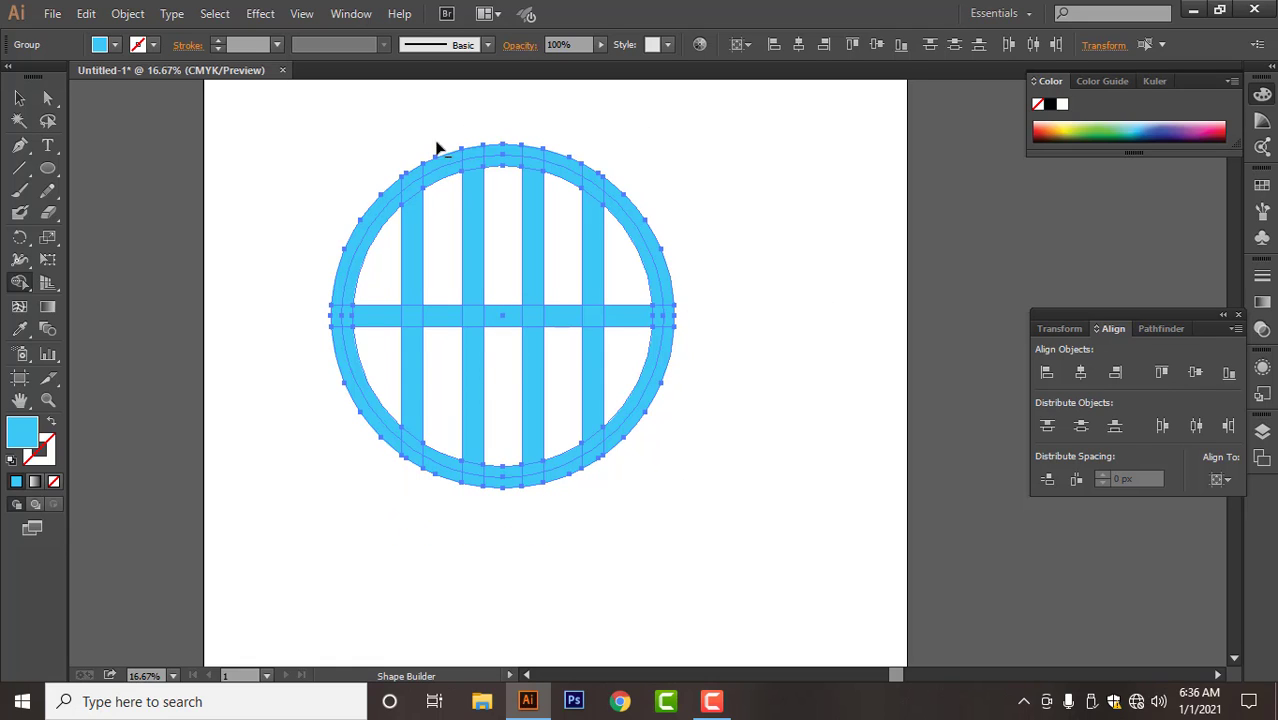
- Remove the ring and crossbar pieces between the first and second vertical bars with the Shape Builder tool
{"action": "mouse_move", "coordinate": [434, 108]}
{"action": "left_mouse_down"}
{"action": "mouse_move", "coordinate": [428, 270]}
{"action": "mouse_move", "coordinate": [451, 545]}
{"action": "left_mouse_up"}
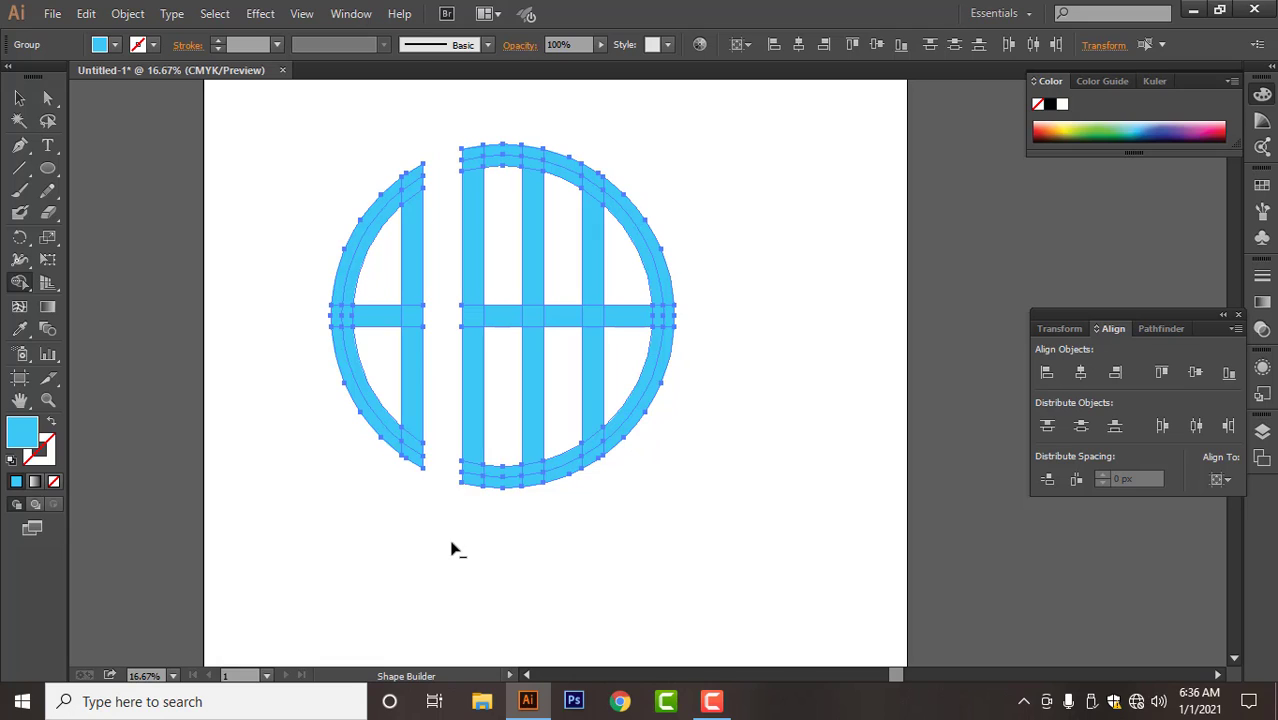
- Remove both upper outer arcs of the ring and all pieces between the third and fourth vertical bars with the Shape Builder tool
{"action": "left_click_drag", "start_coordinate": [349, 218], "coordinate": [380, 265]}
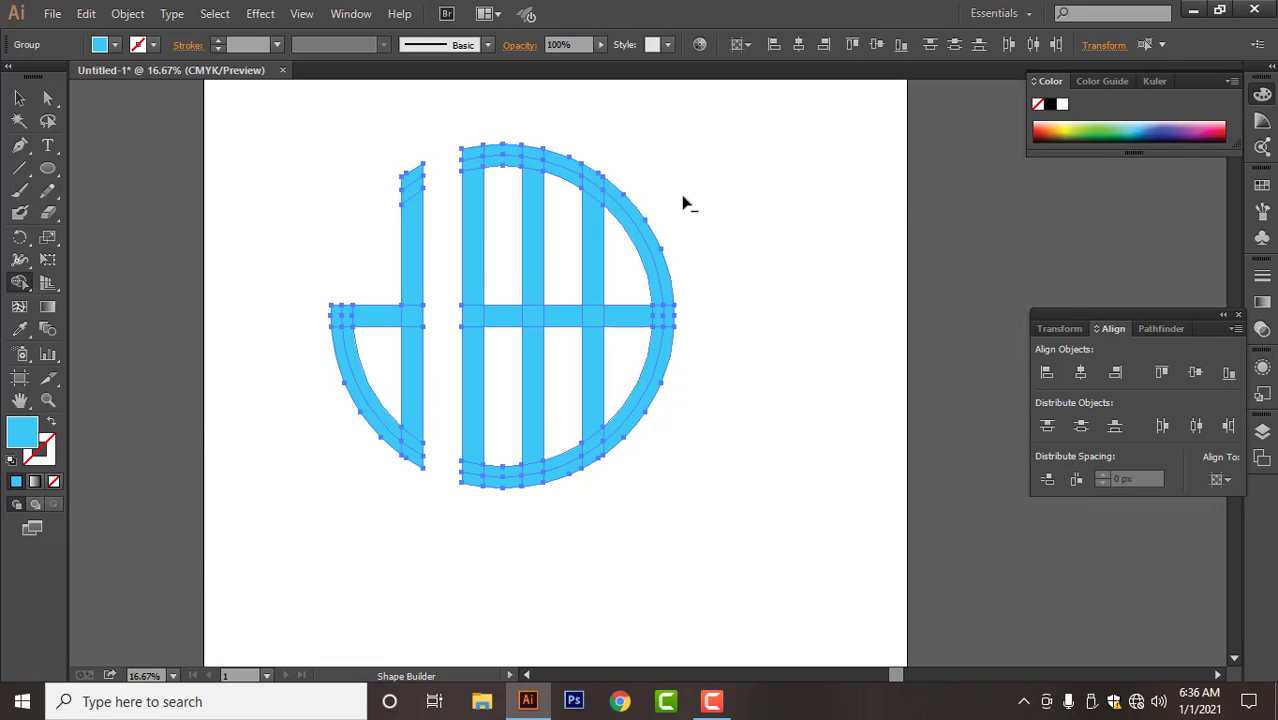
{"action": "left_click_drag", "start_coordinate": [685, 200], "coordinate": [640, 292]}
{"action": "left_click_drag", "start_coordinate": [558, 113], "coordinate": [568, 533]}
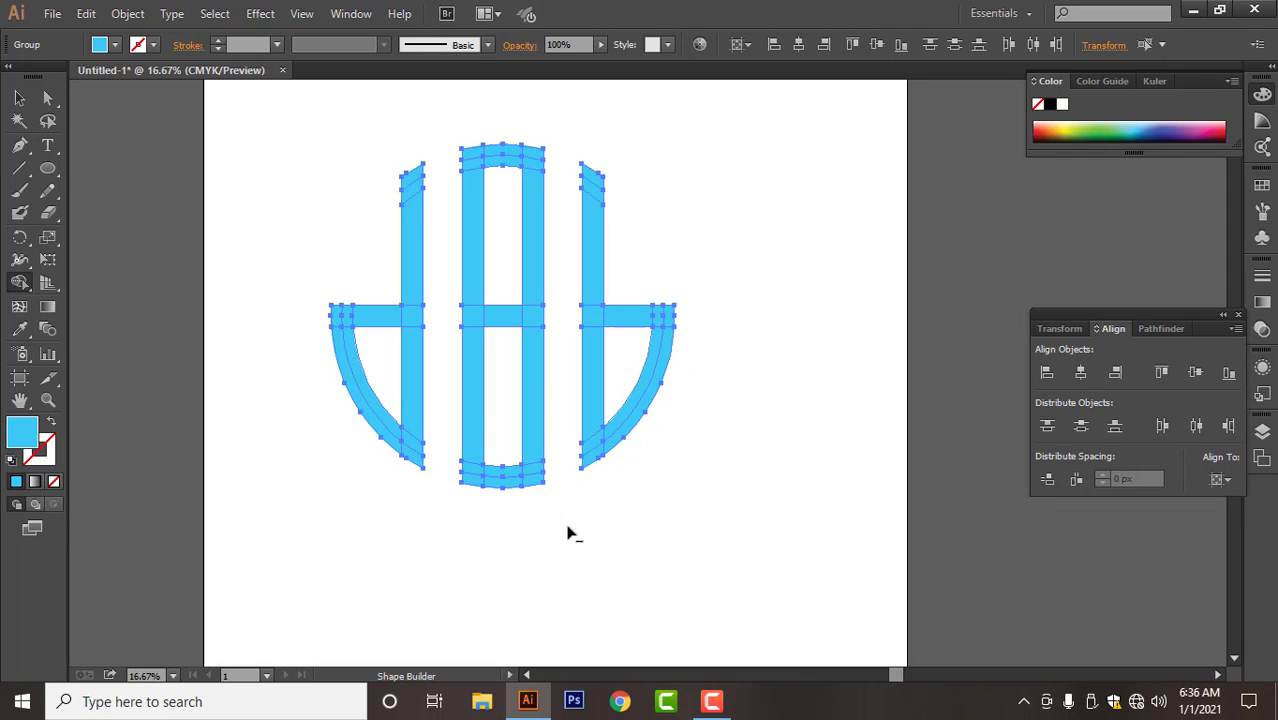
- Remove the crossbar pieces and enclosed areas between the outer bars and the lower arcs on both sides with the Shape Builder tool
{"action": "left_click", "coordinate": [646, 326], "text": "alt"}
{"action": "left_click", "coordinate": [632, 318], "text": "alt"}
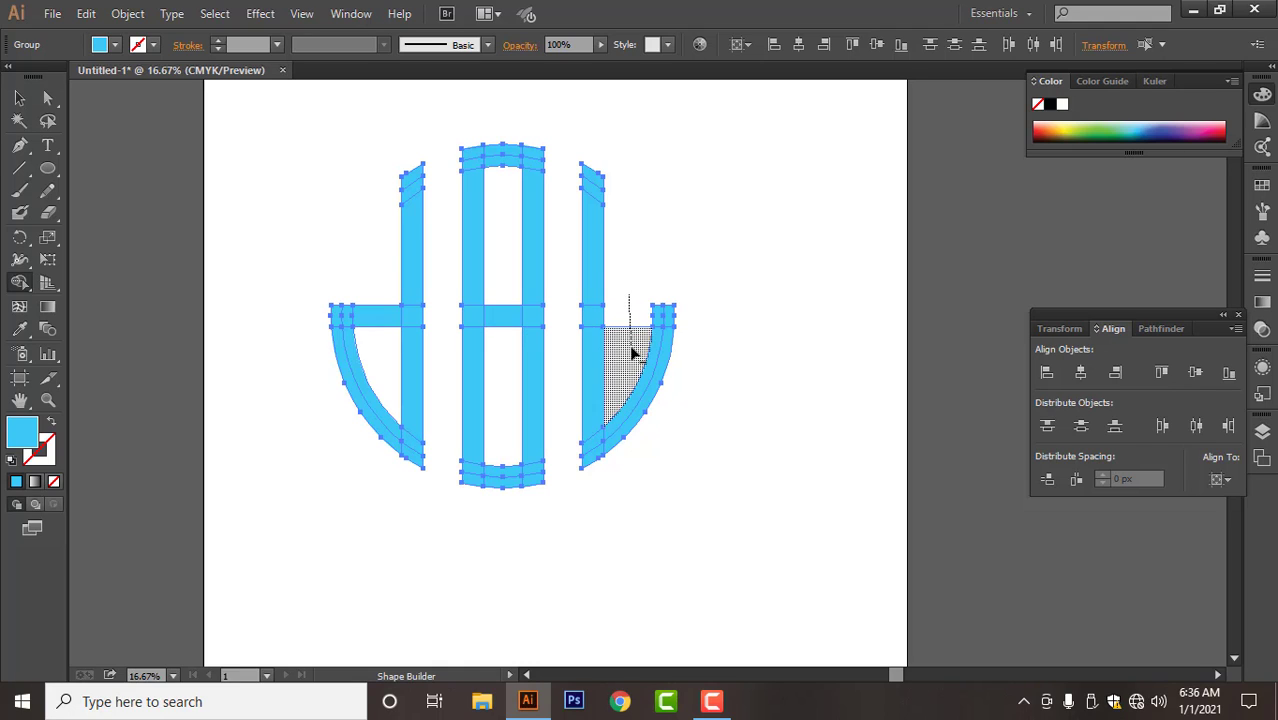
{"action": "left_click", "coordinate": [633, 351], "text": "alt"}
{"action": "left_click_drag", "start_coordinate": [368, 291], "coordinate": [394, 364]}
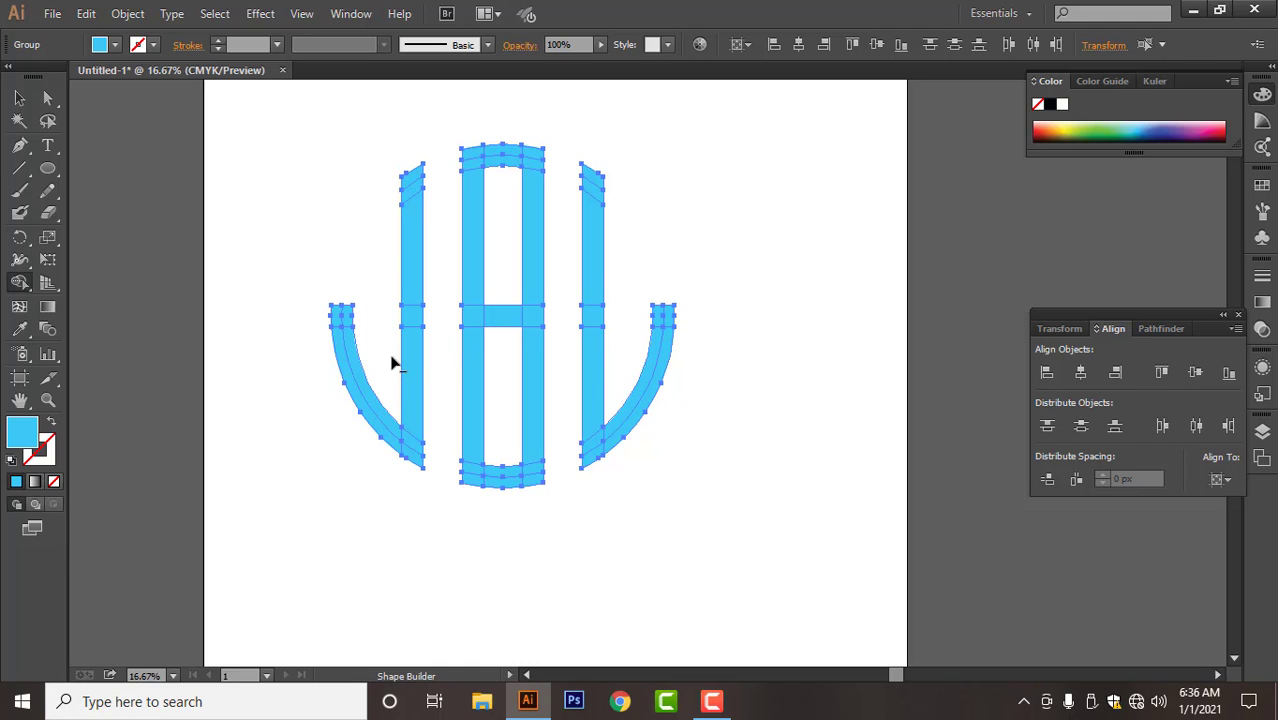
- Ungroup the whole artwork, release the compound path of the ring pieces, and deselect everything
{"action": "left_click", "coordinate": [21, 100]}
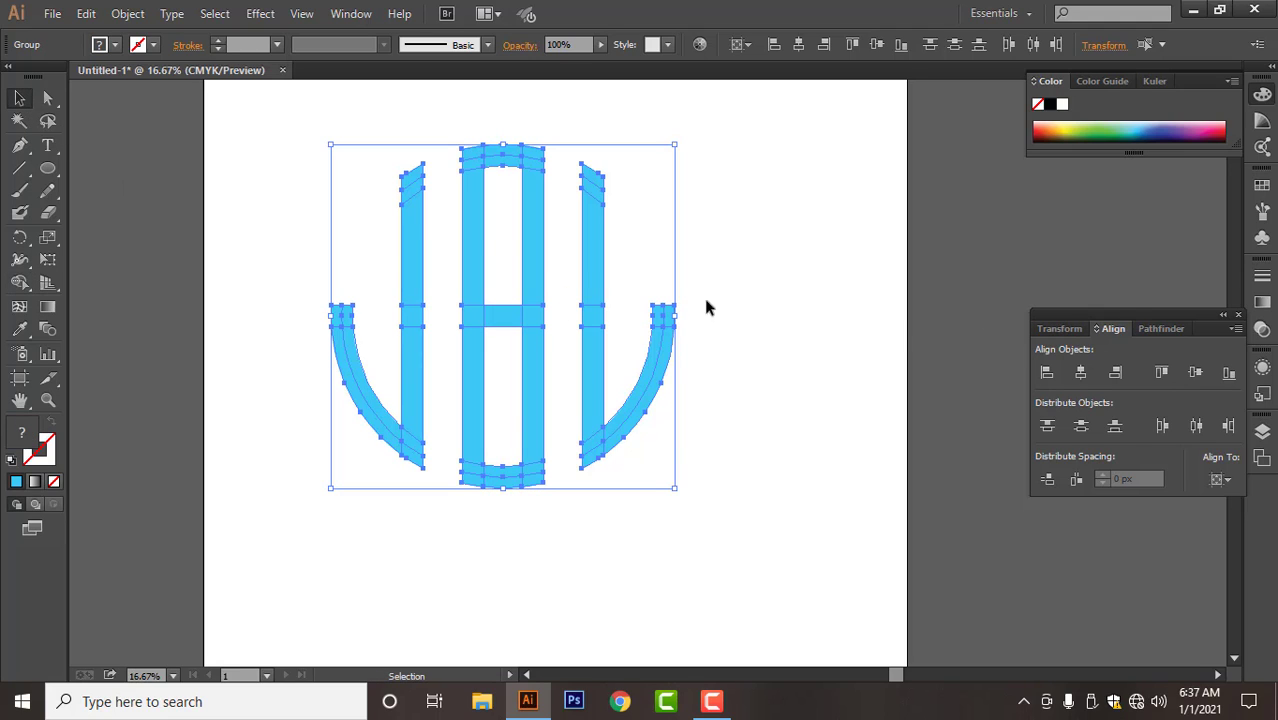
{"action": "right_click", "coordinate": [511, 234]}
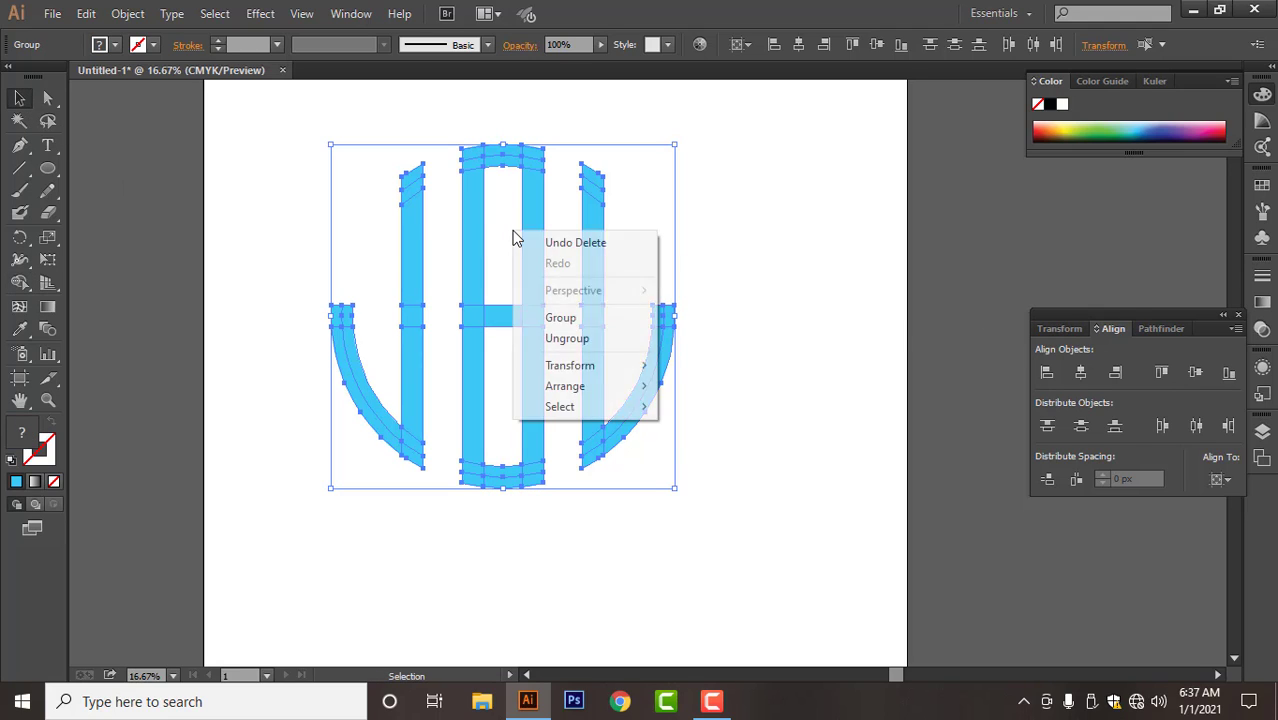
{"action": "left_click", "coordinate": [608, 337]}
{"action": "left_click", "coordinate": [751, 313]}
{"action": "left_click", "coordinate": [656, 342]}
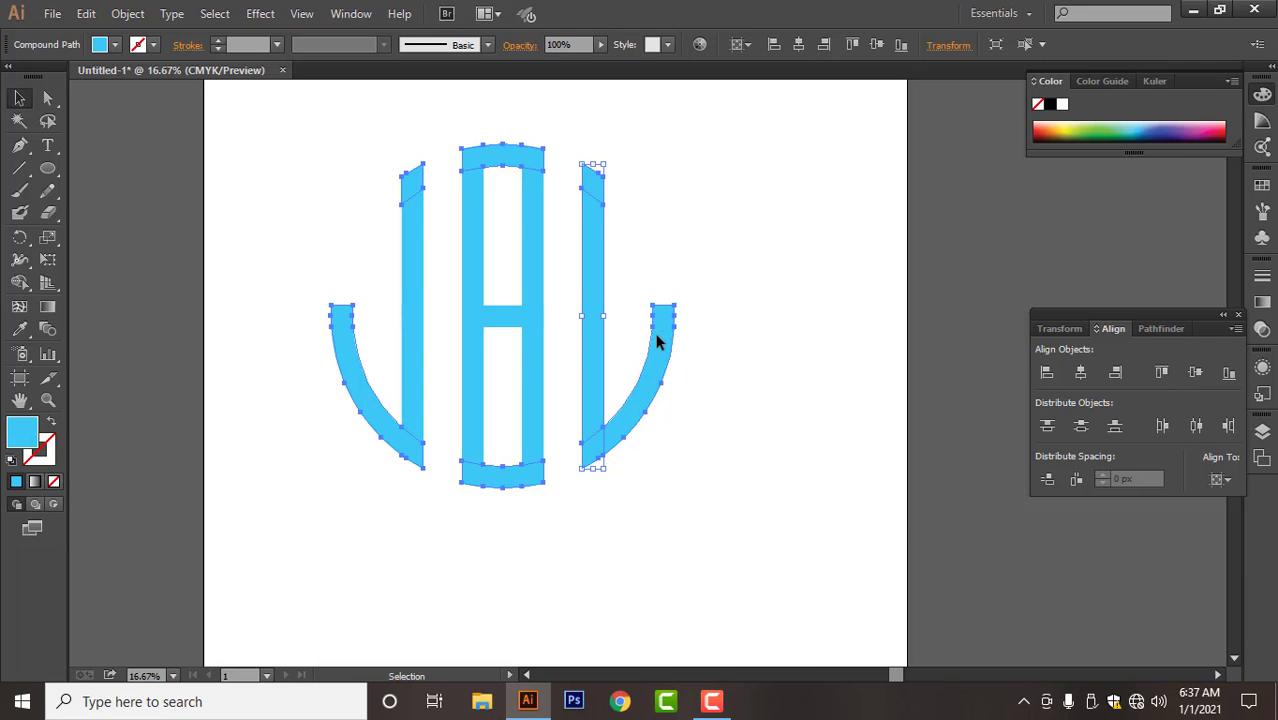
{"action": "right_click", "coordinate": [659, 344]}
{"action": "left_click", "coordinate": [750, 445]}
{"action": "left_click", "coordinate": [711, 348]}
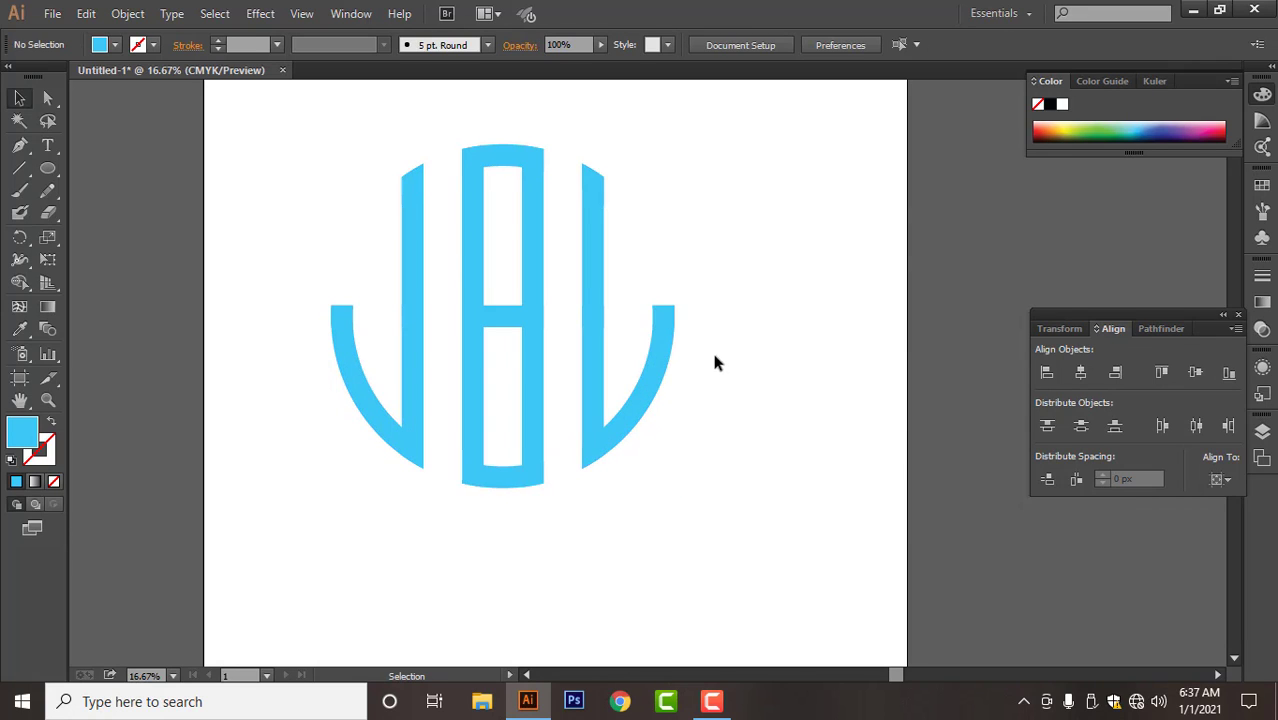
- Select the pieces of the right-hand bar and arc and merge them into one shape with Pathfinder Unite
{"action": "left_click", "coordinate": [667, 369]}
{"action": "left_click_drag", "start_coordinate": [811, 98], "coordinate": [581, 616]}
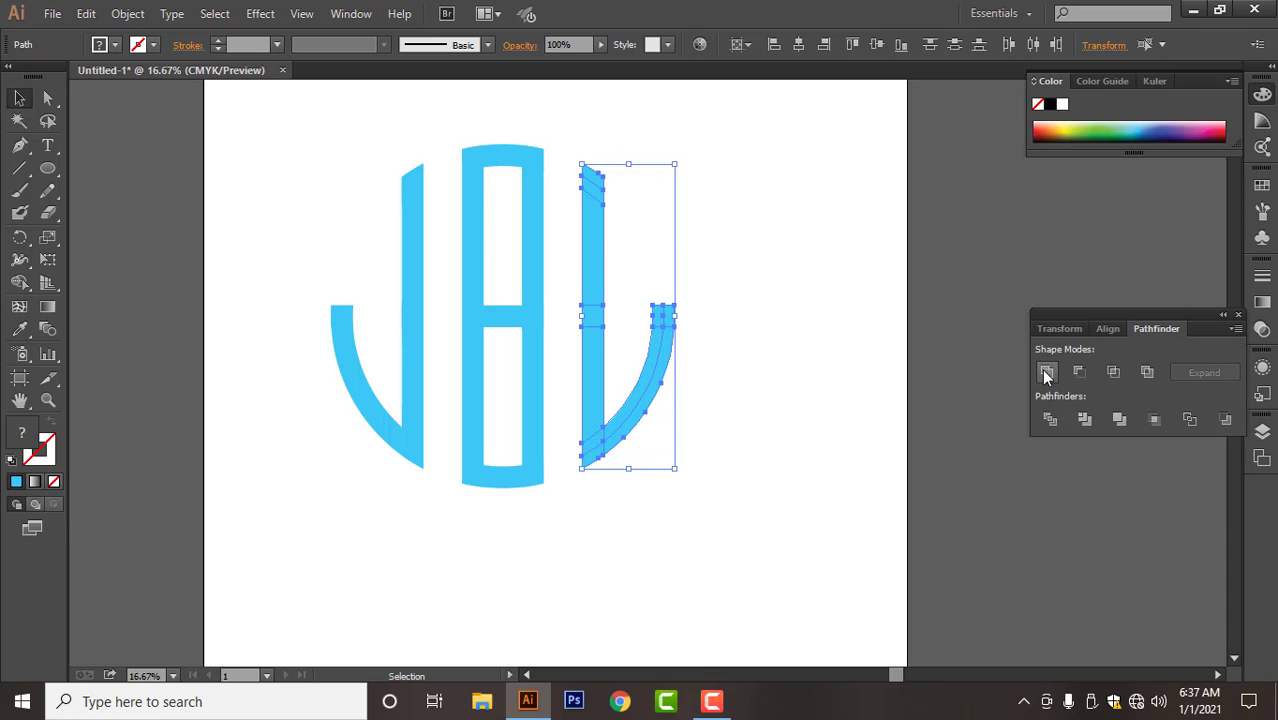
{"action": "left_click", "coordinate": [1046, 372]}
- Try to merge all the pieces of the middle column into one shape with Pathfinder Unite, and undo the merge
{"action": "left_click_drag", "start_coordinate": [492, 556], "coordinate": [533, 126]}
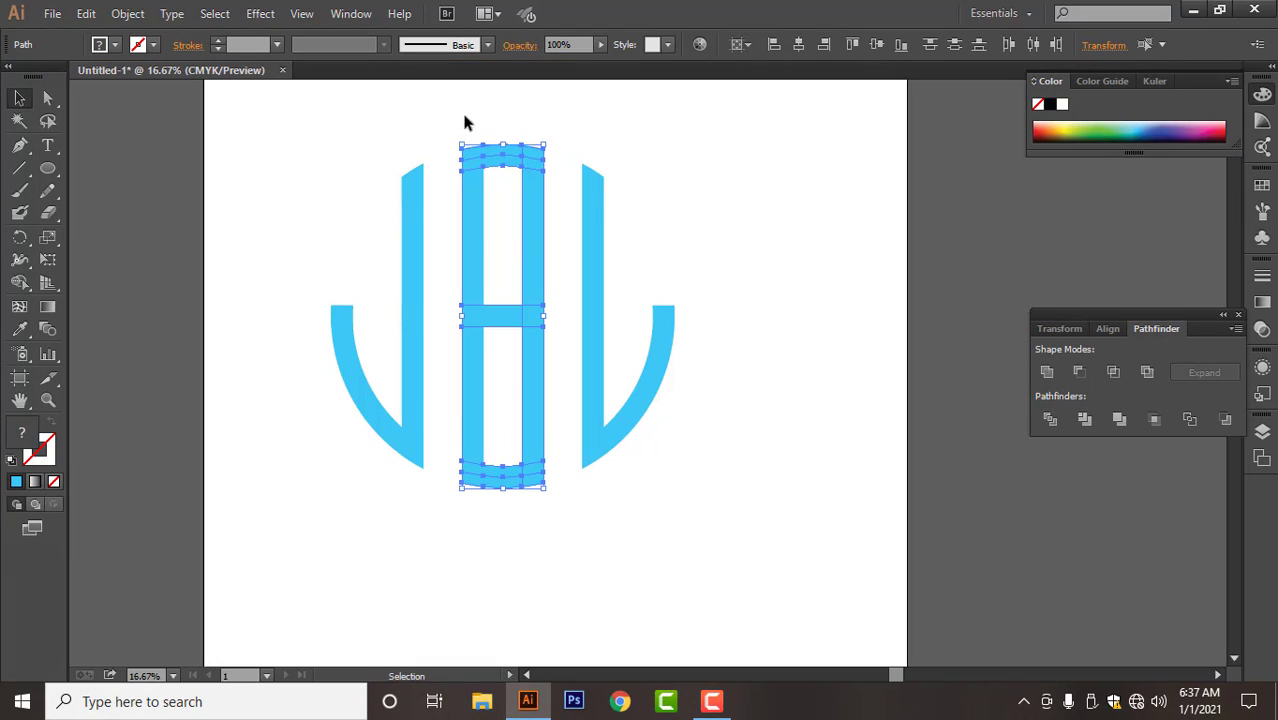
{"action": "left_click_drag", "start_coordinate": [464, 122], "coordinate": [563, 517]}
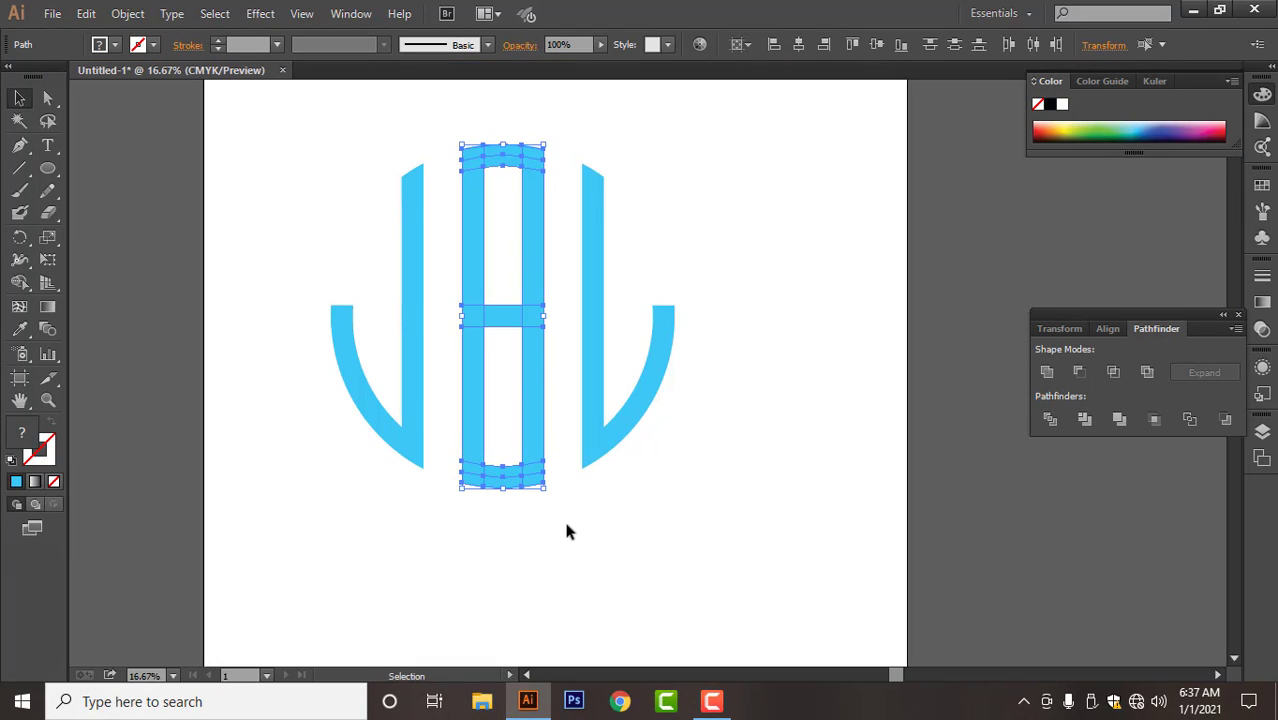
{"action": "left_click", "coordinate": [1046, 371]}
{"action": "right_click", "coordinate": [838, 262]}
{"action": "left_click", "coordinate": [885, 265]}
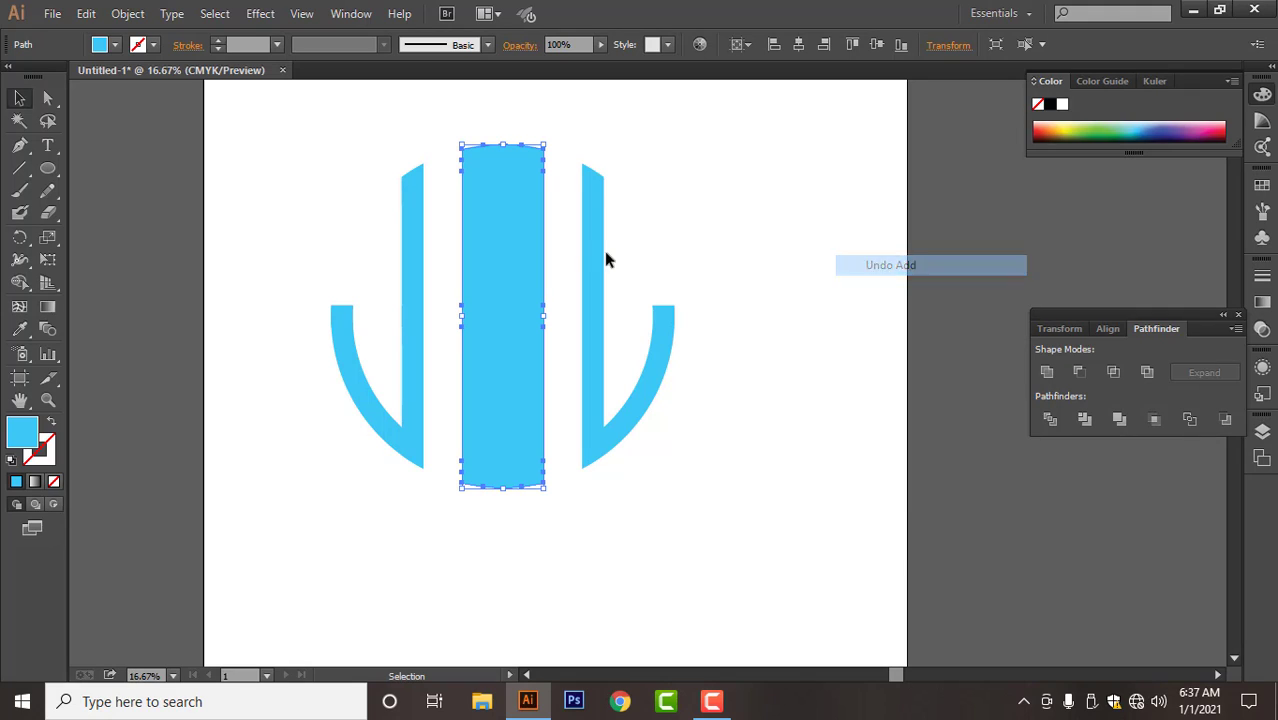
{"action": "right_click", "coordinate": [715, 204]}
{"action": "left_click", "coordinate": [764, 212]}
{"action": "right_click", "coordinate": [756, 210]}
{"action": "left_click", "coordinate": [790, 225]}
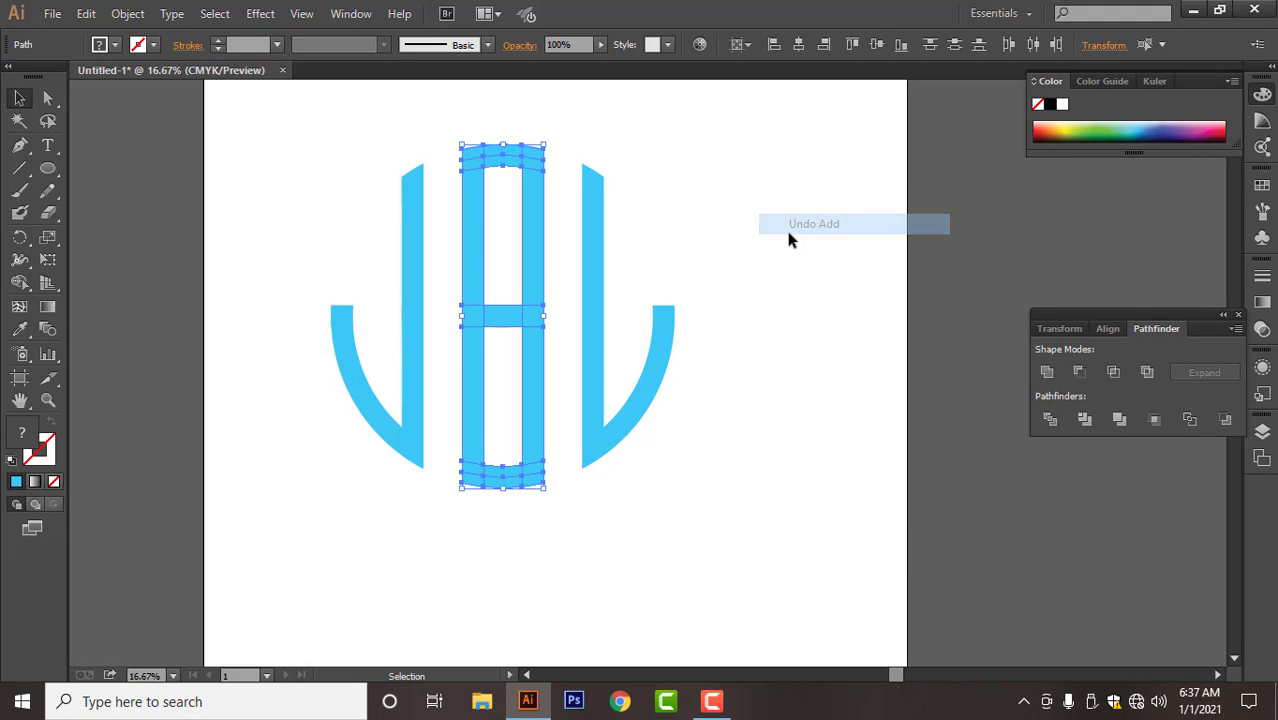
- Try uniting the middle column's pieces with its left bar left out of the selection, and undo the merge
{"action": "scroll", "coordinate": [537, 266], "scroll_direction": "up", "scroll_amount": 2}
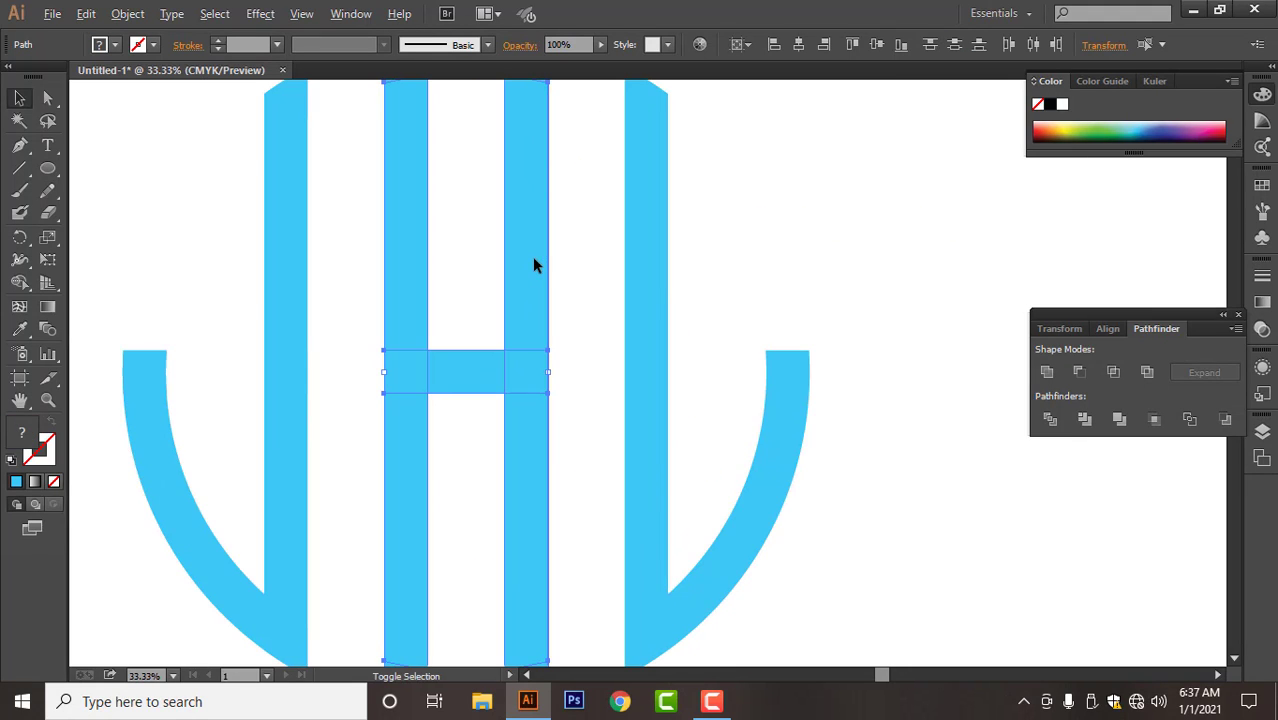
{"action": "left_click_drag", "start_coordinate": [582, 307], "coordinate": [476, 432]}
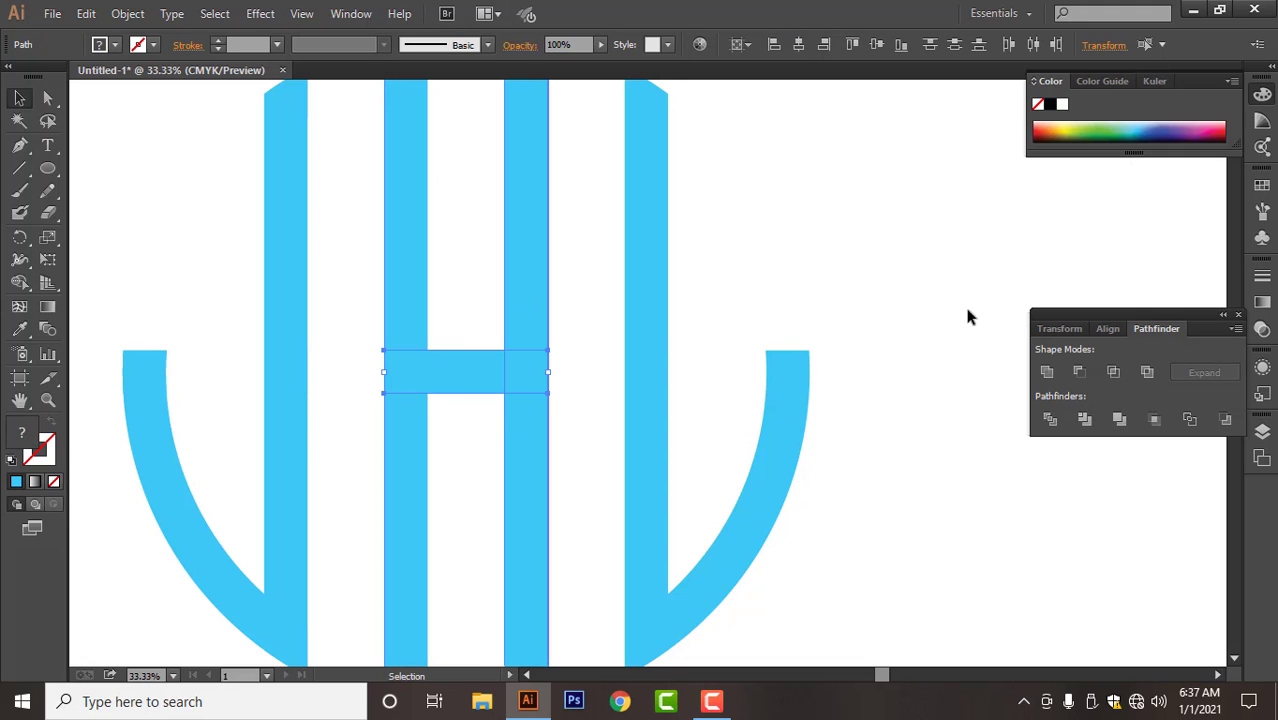
{"action": "left_click", "coordinate": [1047, 372]}
{"action": "right_click", "coordinate": [819, 188]}
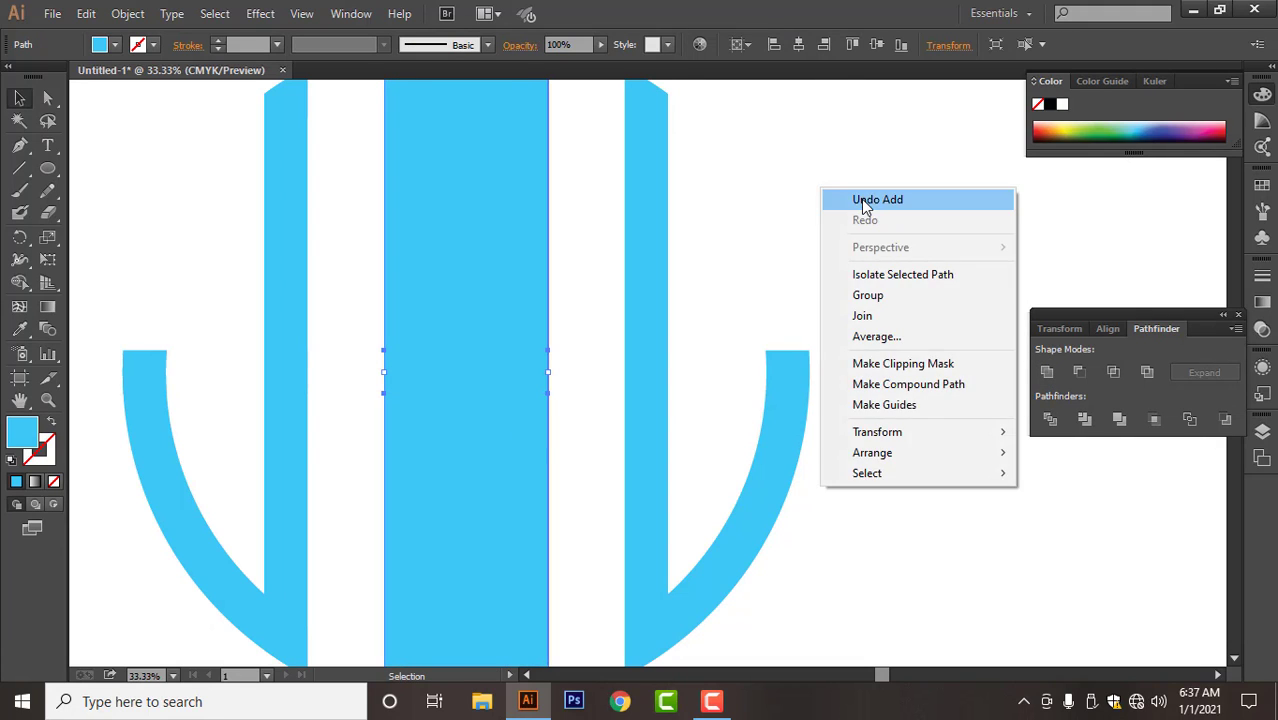
{"action": "left_click", "coordinate": [859, 200]}
{"action": "scroll", "coordinate": [503, 295], "scroll_direction": "down", "scroll_amount": 1}
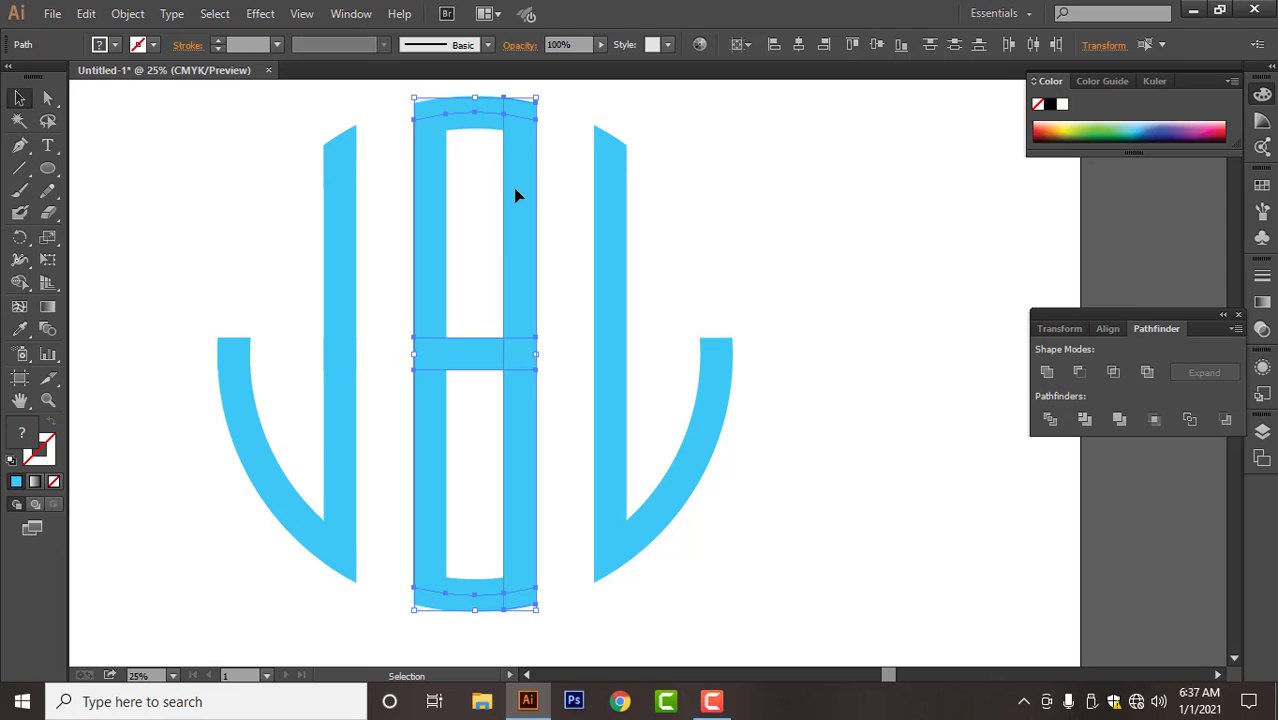
- Try uniting only the arcs and right bar of the middle column, leaving out the crossbar, and undo the merge
{"action": "scroll", "coordinate": [517, 194], "scroll_direction": "up", "scroll_amount": 1}
{"action": "left_click", "coordinate": [486, 168]}
{"action": "left_click", "coordinate": [426, 212]}
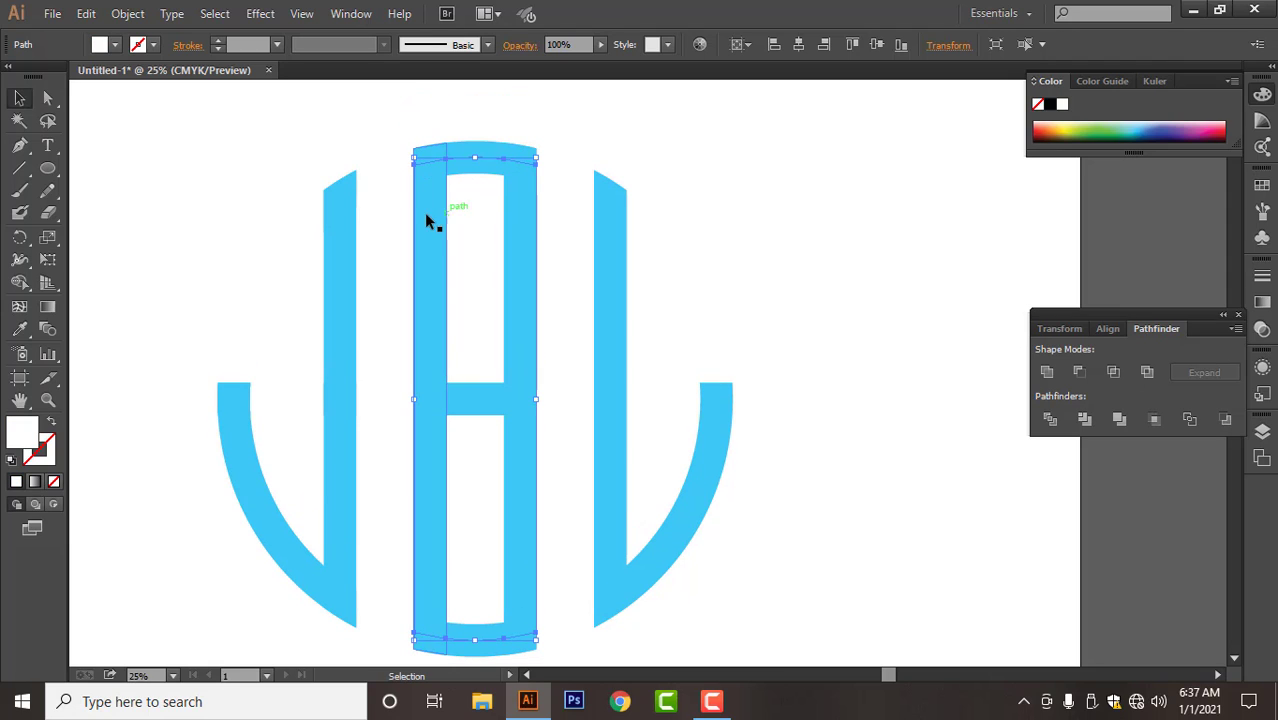
{"action": "left_click", "coordinate": [438, 225]}
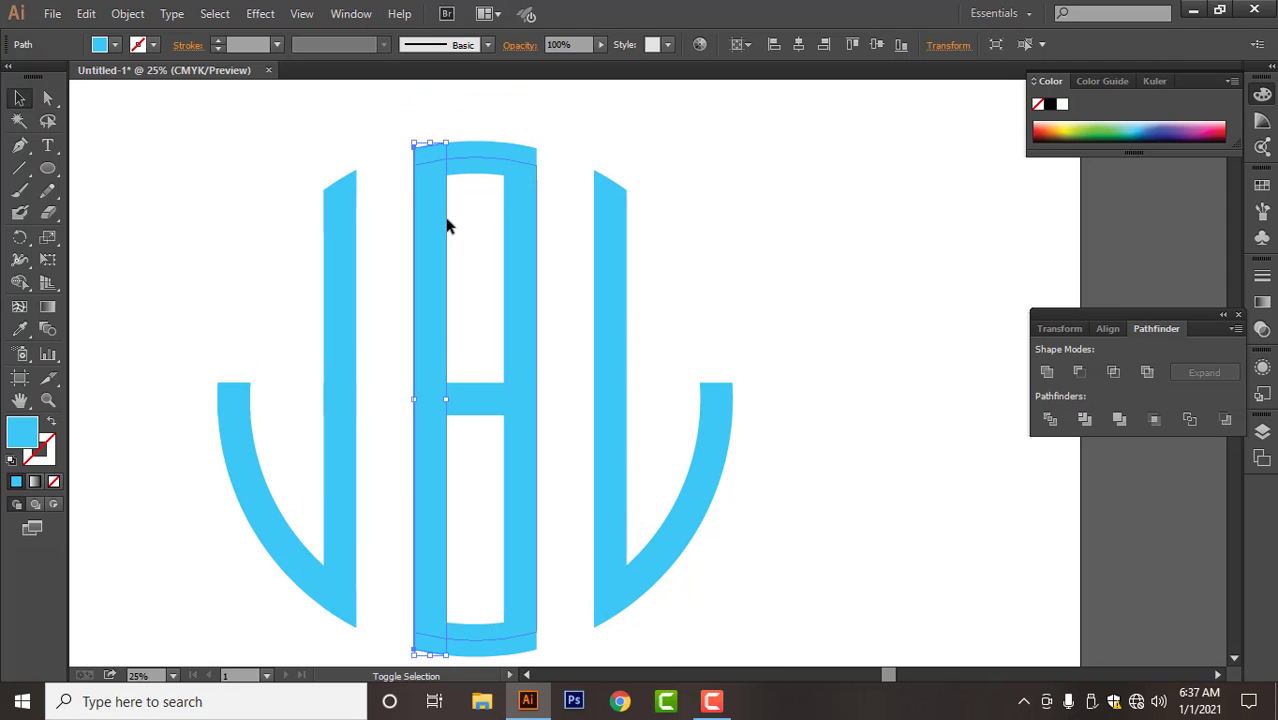
{"action": "left_click", "coordinate": [475, 174], "text": "shift"}
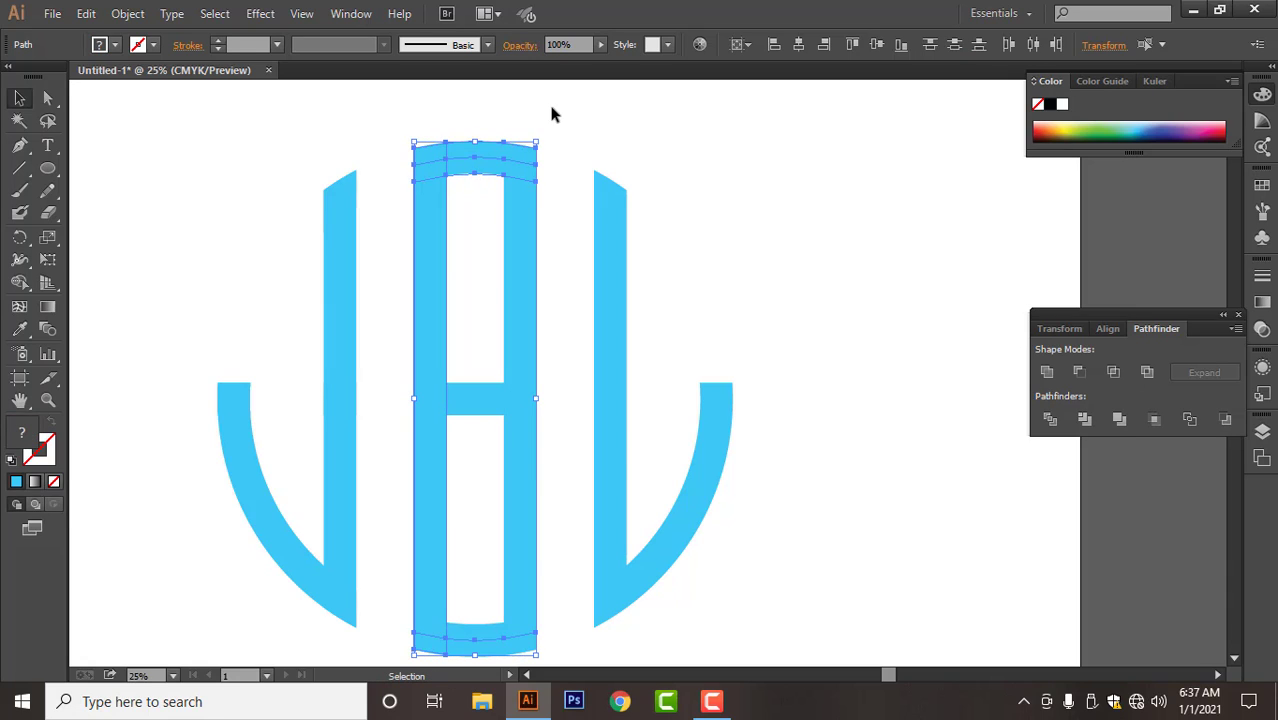
{"action": "left_click_drag", "start_coordinate": [557, 114], "coordinate": [480, 301]}
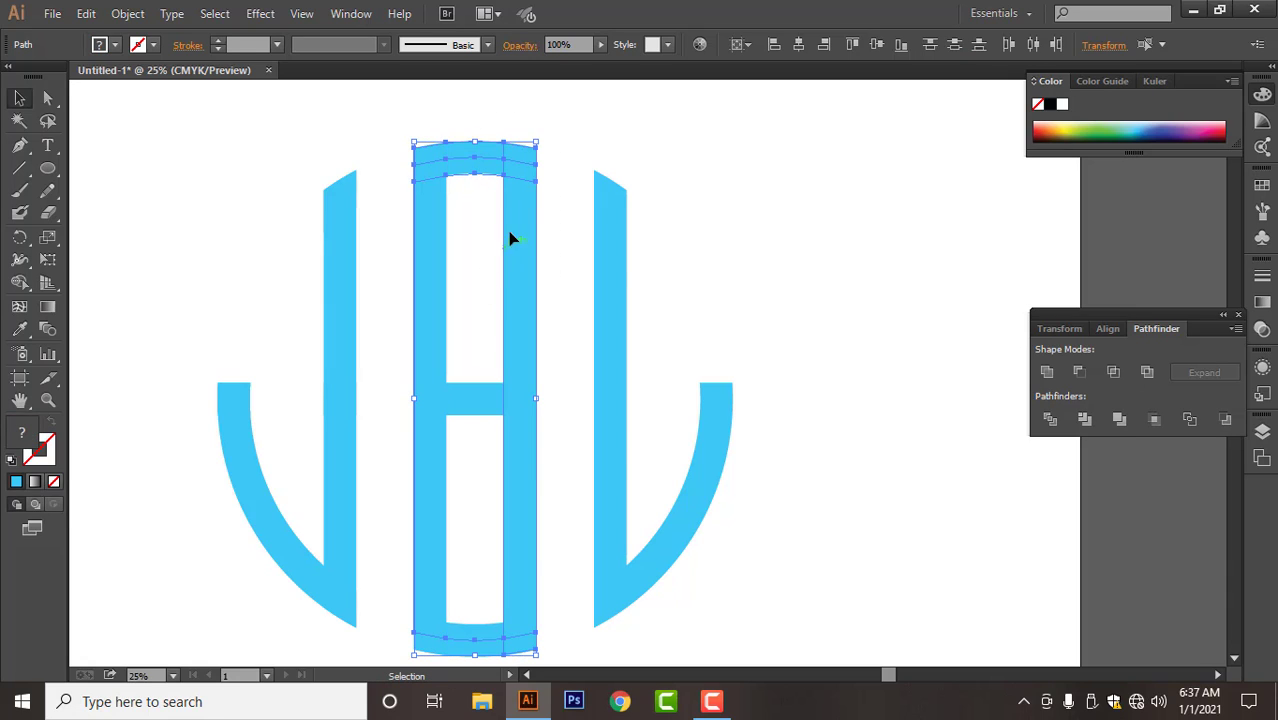
{"action": "left_click", "coordinate": [1047, 371]}
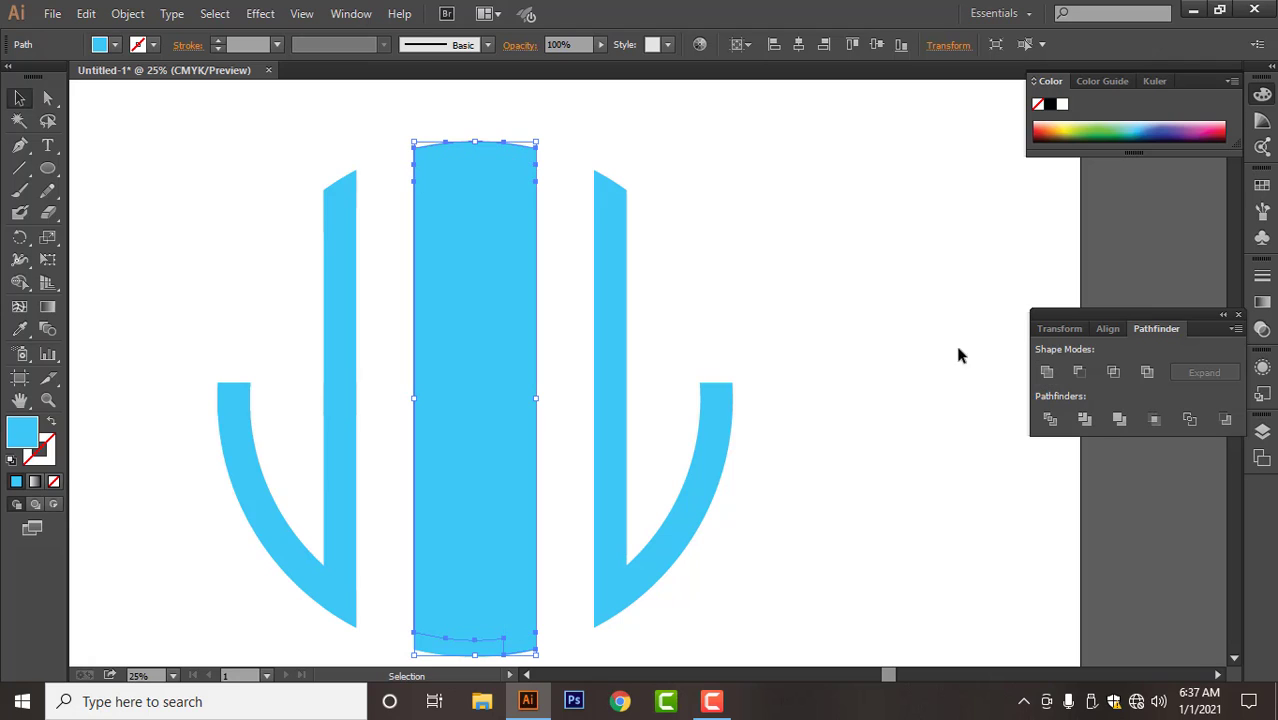
{"action": "right_click", "coordinate": [806, 218]}
{"action": "left_click", "coordinate": [955, 231]}
- Try once more to unite the entire middle column, undo the merge, and leave its pieces separate and deselected
{"action": "scroll", "coordinate": [901, 237], "scroll_direction": "down", "scroll_amount": 3}
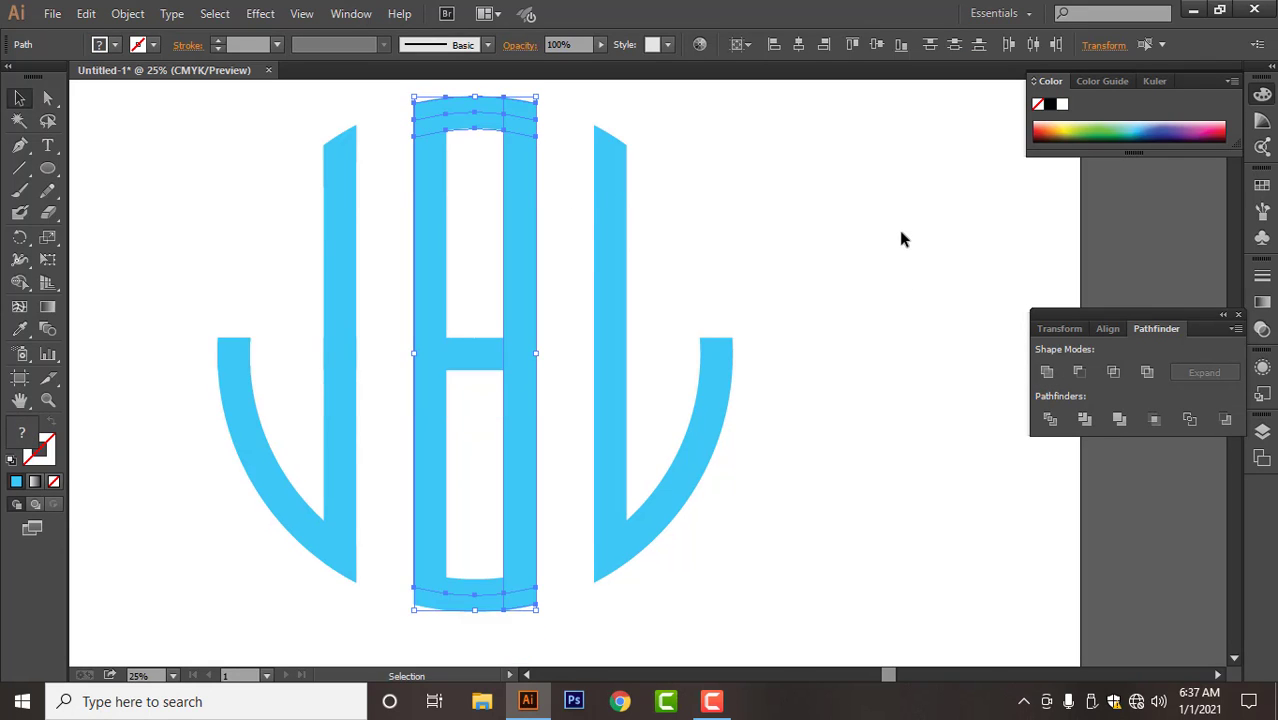
{"action": "scroll", "coordinate": [862, 244], "scroll_direction": "down", "scroll_amount": 1}
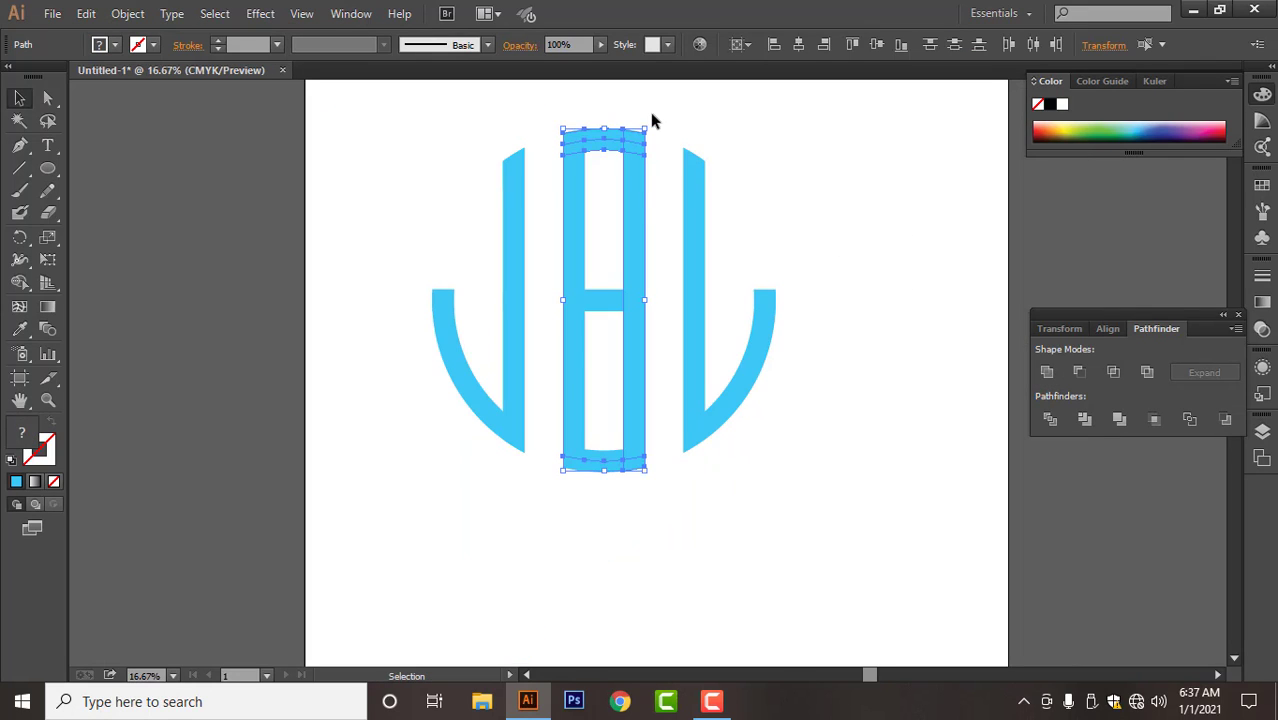
{"action": "left_click_drag", "start_coordinate": [652, 113], "coordinate": [561, 520]}
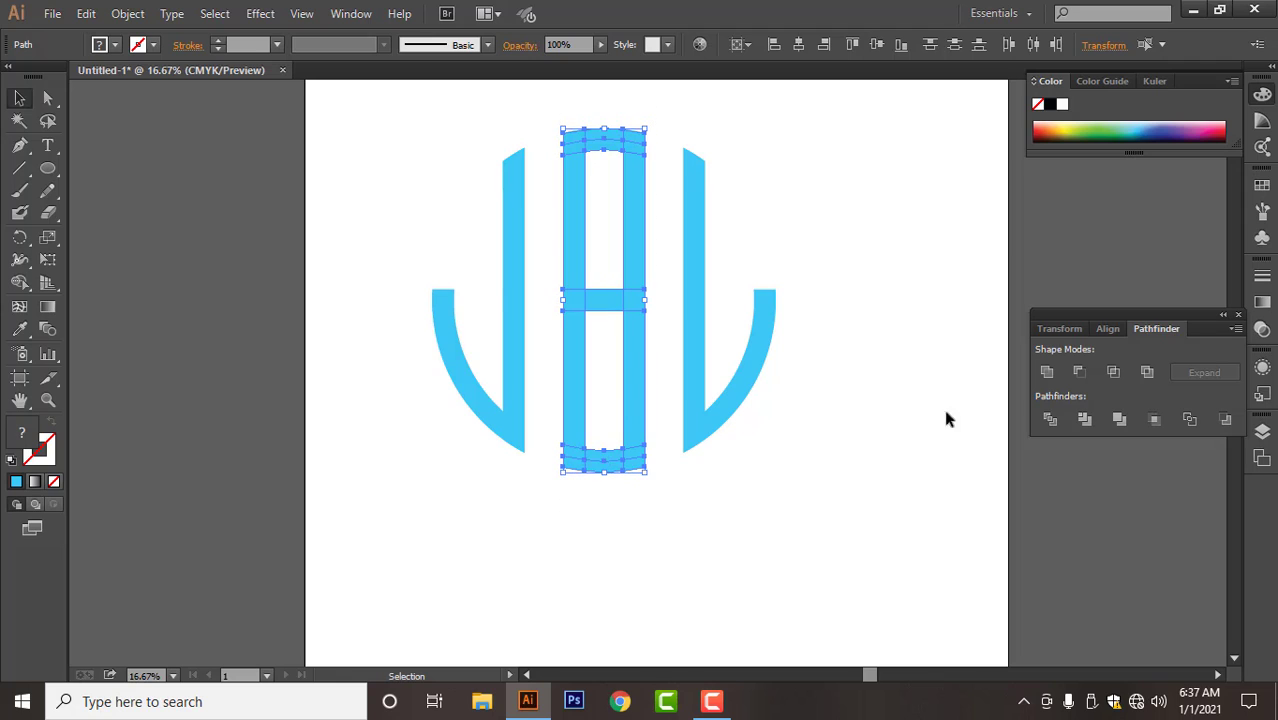
{"action": "left_click", "coordinate": [1047, 371]}
{"action": "right_click", "coordinate": [841, 177]}
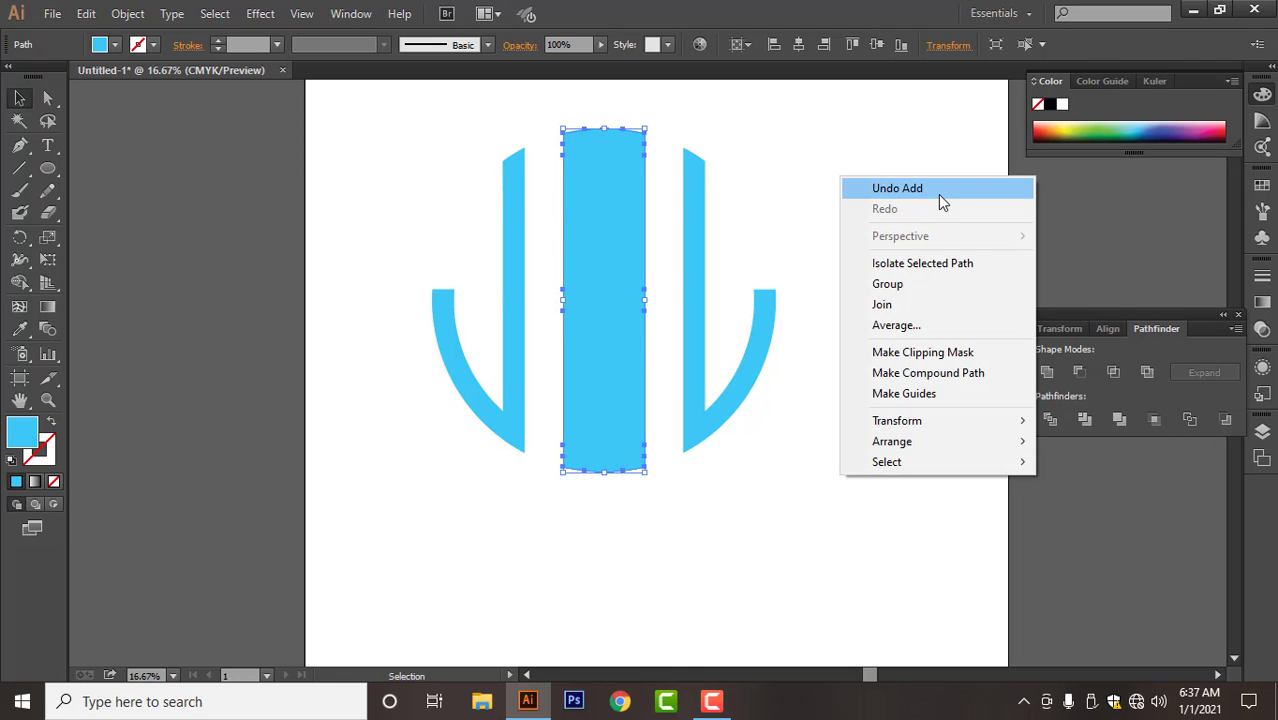
{"action": "left_click", "coordinate": [862, 190]}
{"action": "left_click_drag", "start_coordinate": [657, 107], "coordinate": [559, 522]}
{"action": "key", "text": "a"}
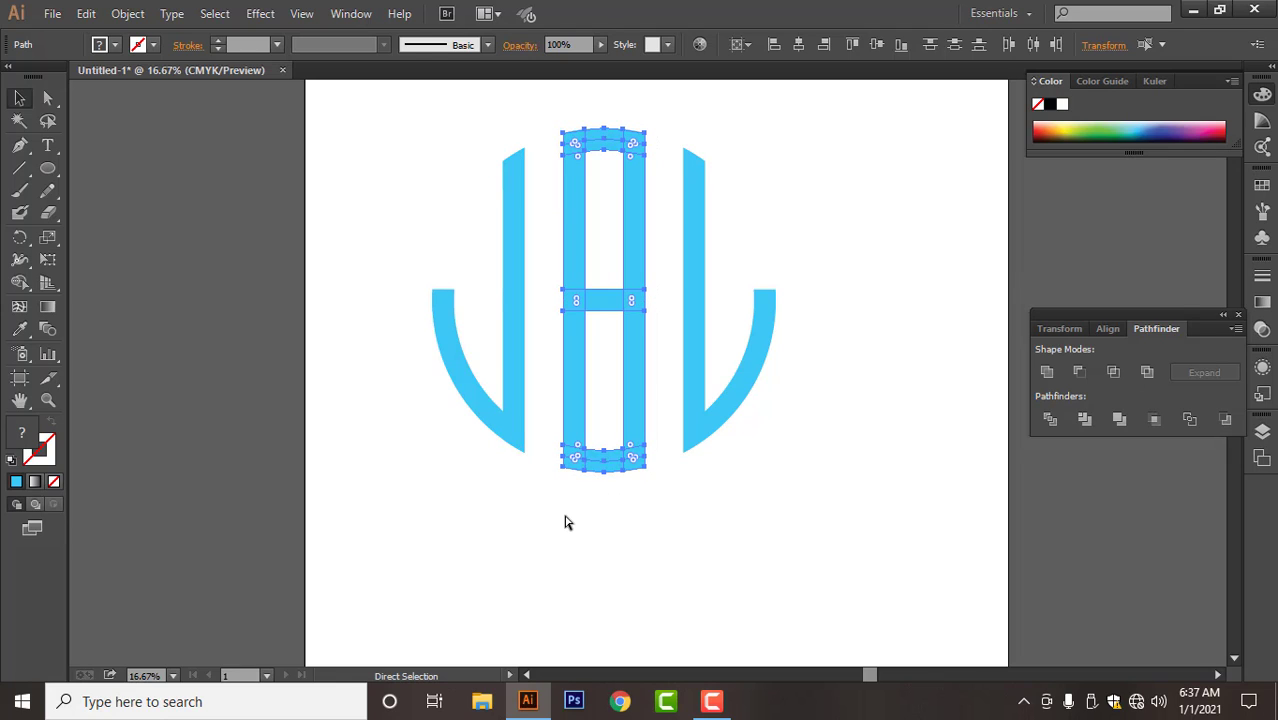
{"action": "key", "text": "v"}
{"action": "left_click", "coordinate": [833, 536]}
- Select the pieces of the left-hand bar and arc, merge them into one shape with Pathfinder Unite, and deselect
{"action": "left_click_drag", "start_coordinate": [541, 110], "coordinate": [439, 519]}
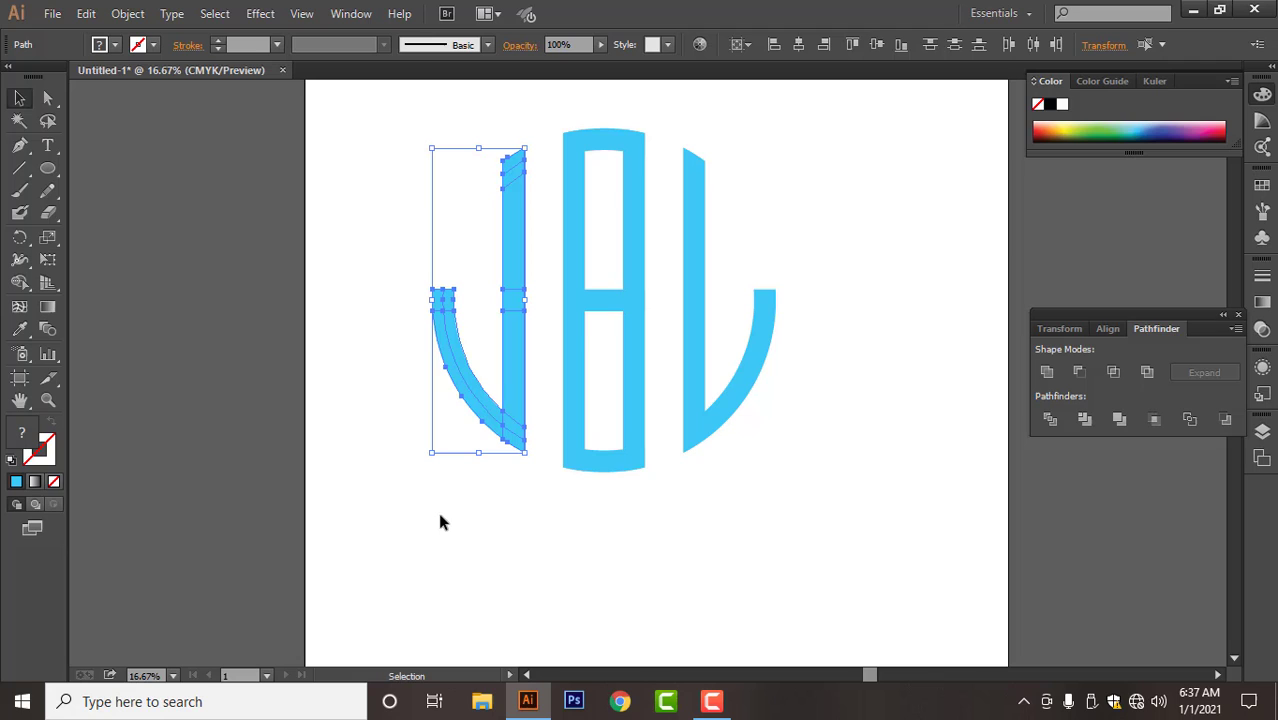
{"action": "left_click", "coordinate": [1041, 380]}
{"action": "left_click", "coordinate": [916, 434]}
- Draw an upright triangle about 570 px wide above the end of the left arc with the Polygon tool reduced to three sides
{"action": "scroll", "coordinate": [657, 289], "scroll_direction": "up", "scroll_amount": 1}
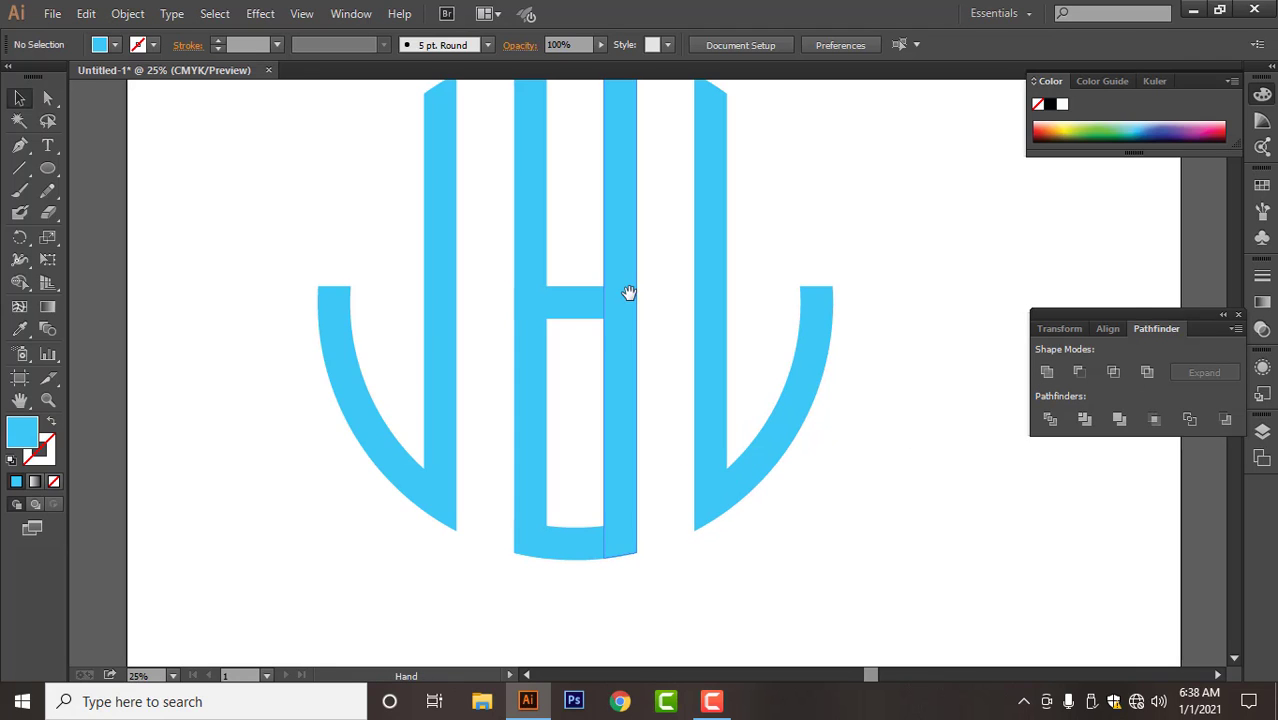
{"action": "left_click_drag", "start_coordinate": [628, 292], "coordinate": [568, 292]}
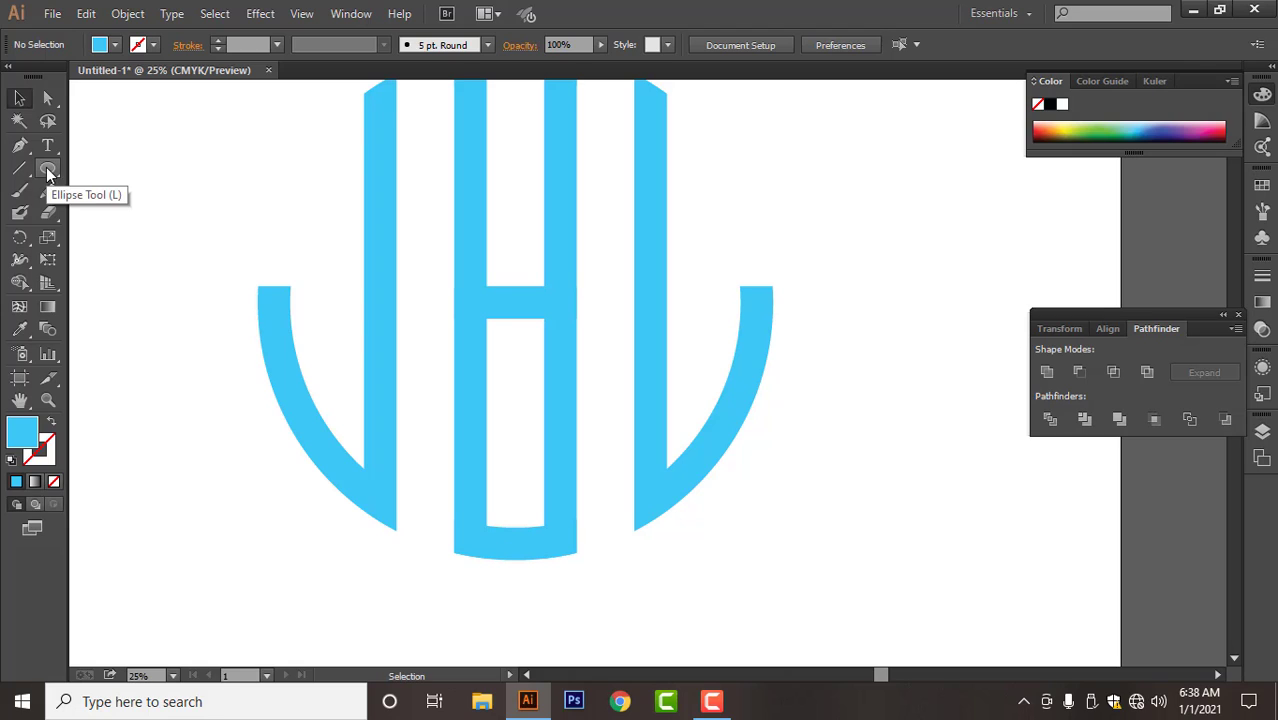
{"action": "left_click_drag", "start_coordinate": [47, 173], "coordinate": [297, 275]}
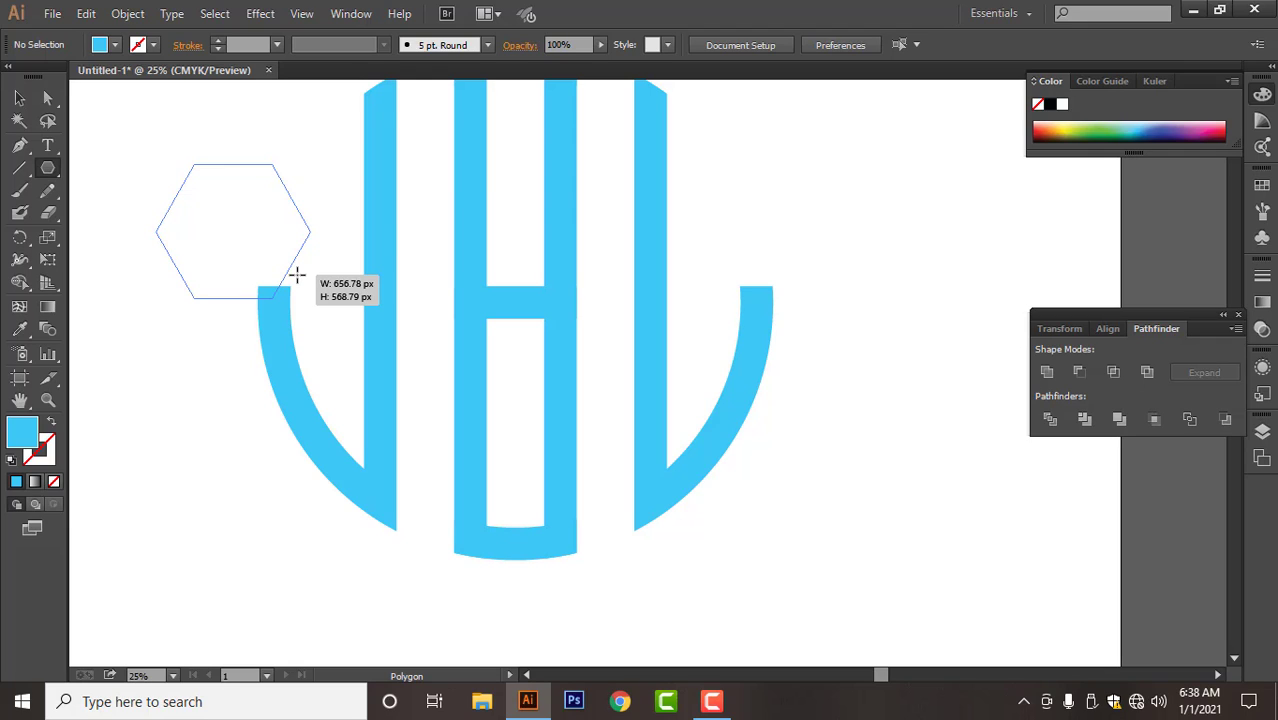
{"action": "key", "text": "Down"}
{"action": "left_click_drag", "start_coordinate": [297, 275], "coordinate": [297, 275]}
{"action": "key", "text": "Down"}
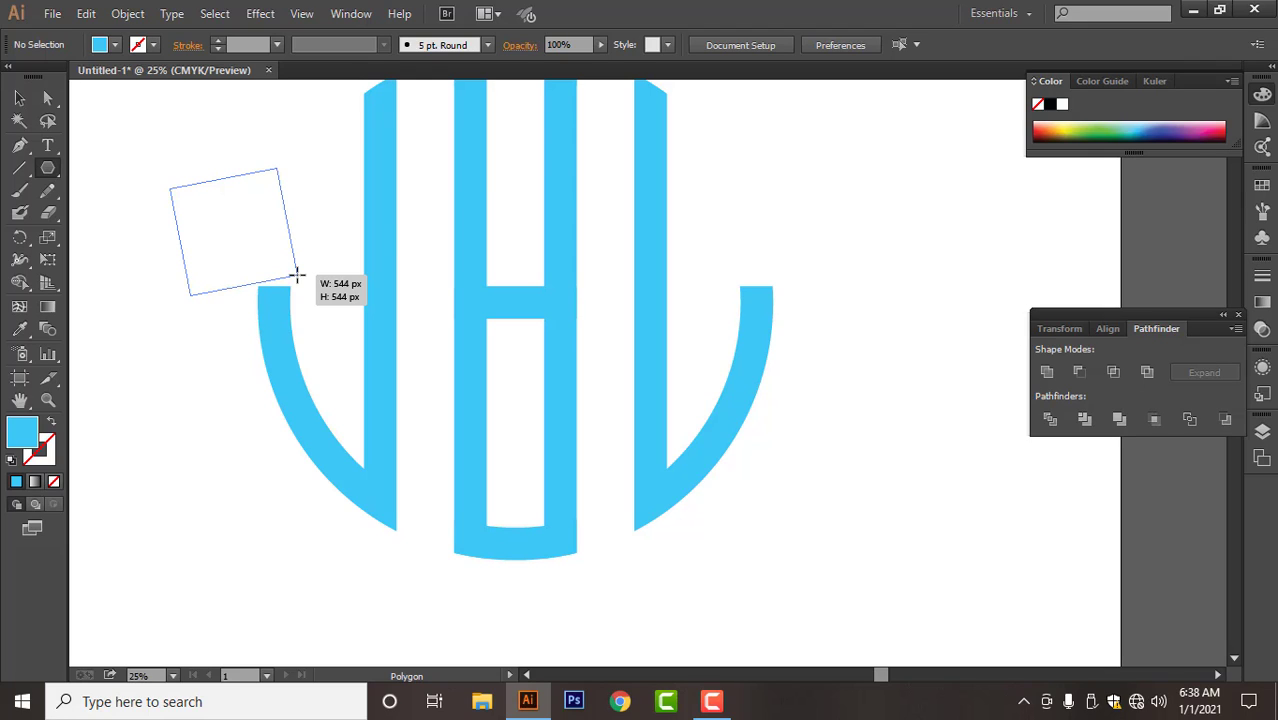
{"action": "left_click_drag", "start_coordinate": [297, 273], "coordinate": [297, 273]}
{"action": "key", "text": "Down"}
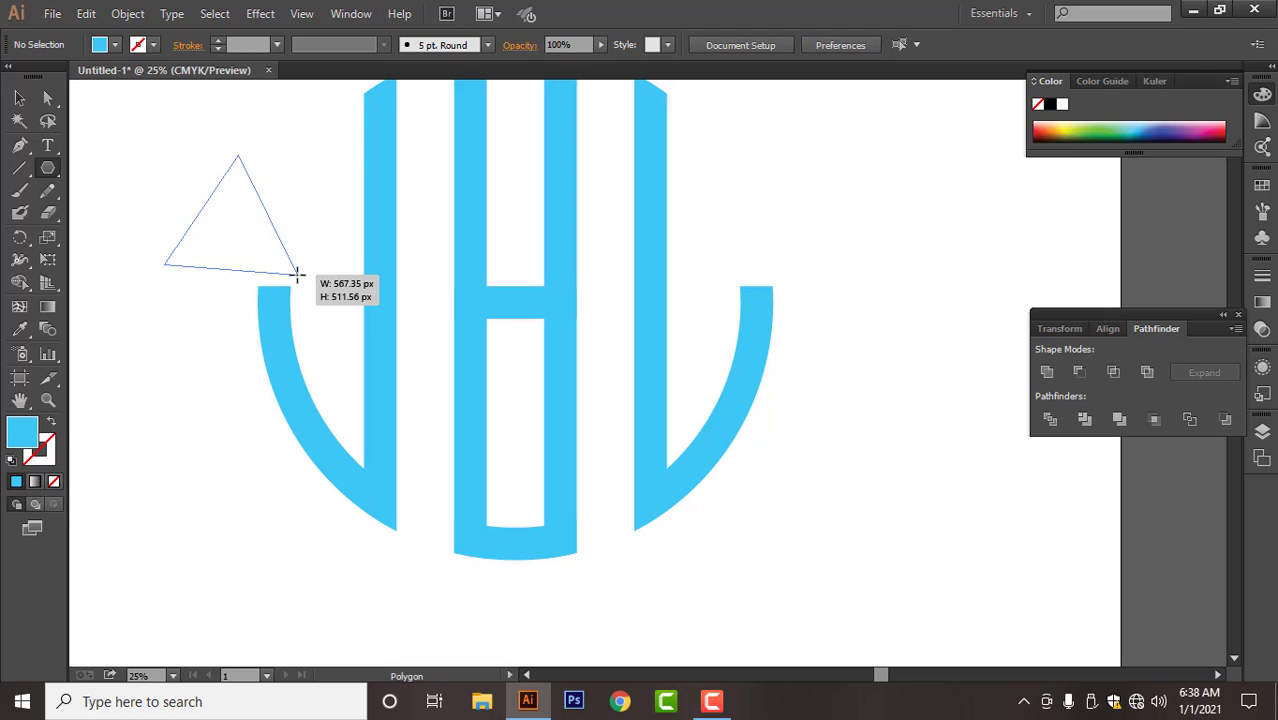
{"action": "left_click_drag", "start_coordinate": [297, 273], "coordinate": [297, 273]}
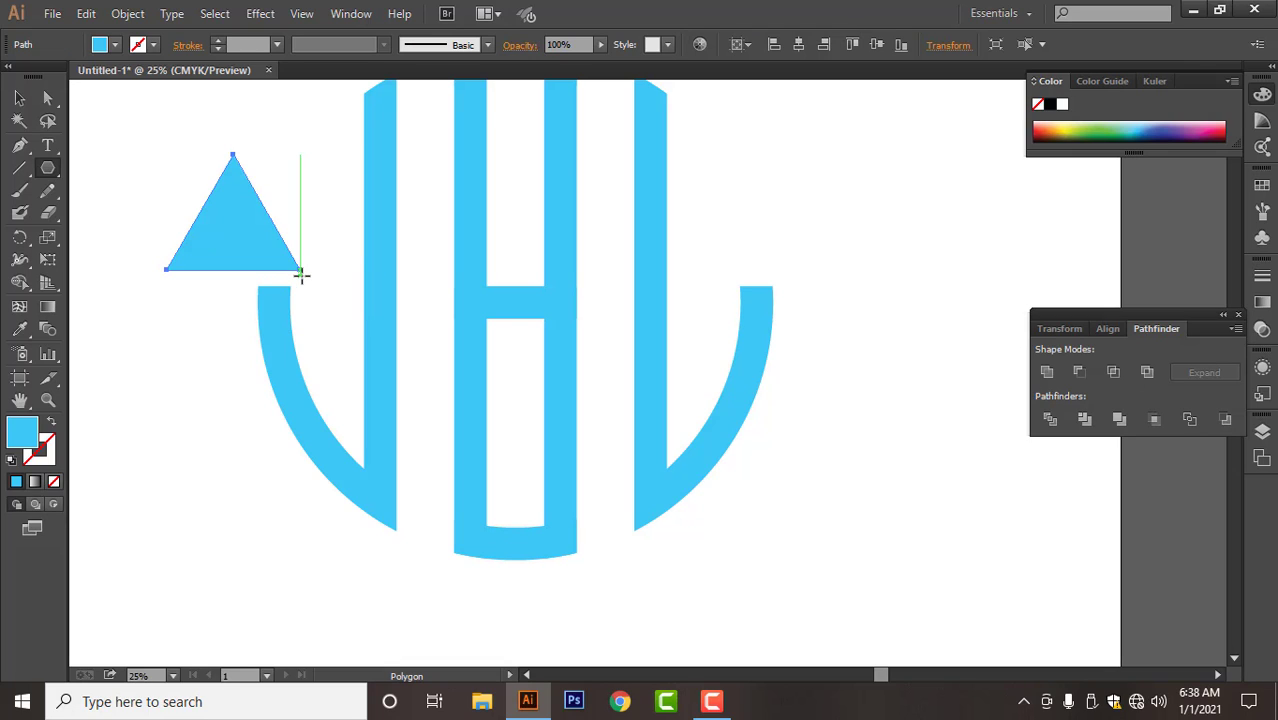
{"action": "left_click", "coordinate": [21, 96]}
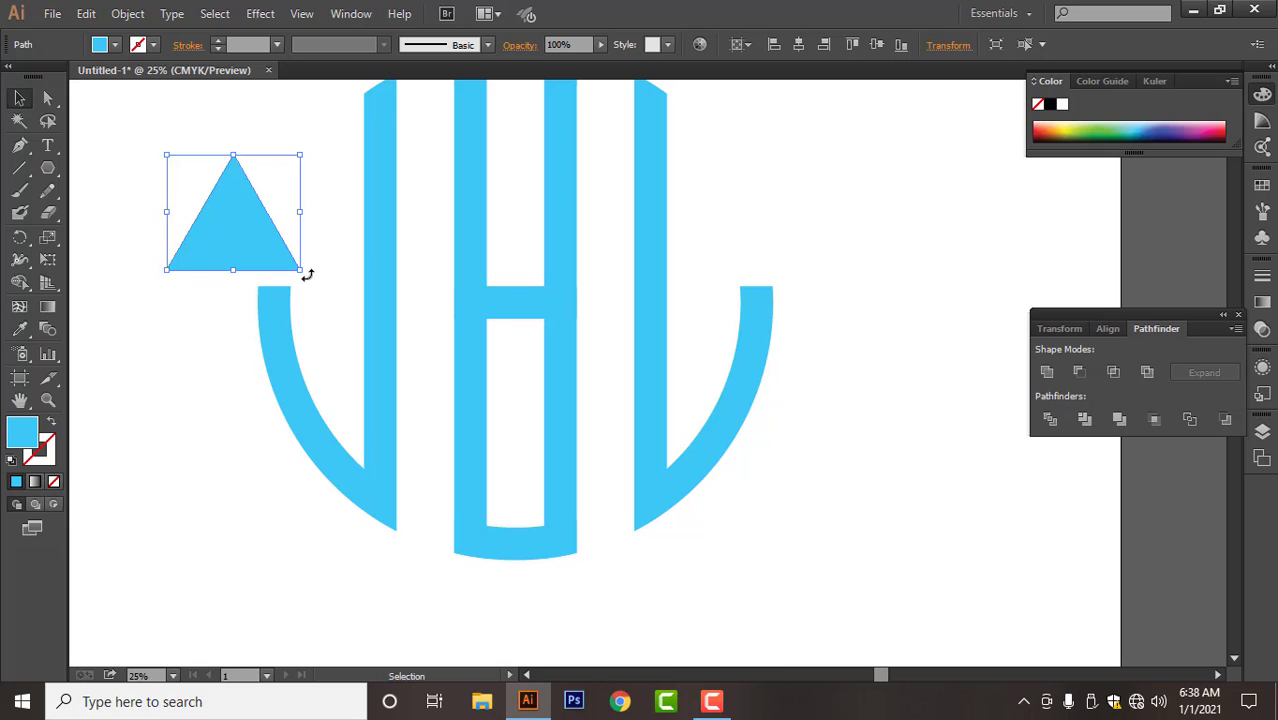
- Rotate the triangle a quarter turn so it points left, and scale it down to less than half its size
{"action": "left_click_drag", "start_coordinate": [307, 275], "coordinate": [296, 145]}
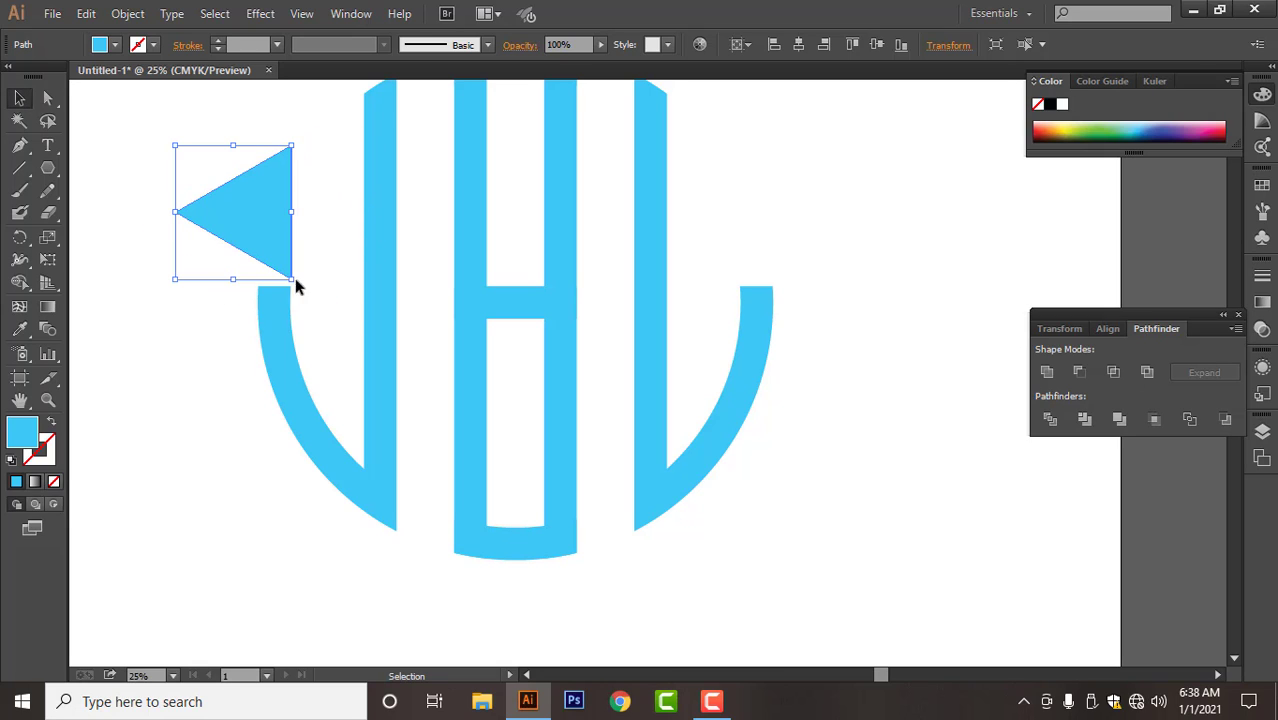
{"action": "left_click_drag", "start_coordinate": [290, 282], "coordinate": [258, 240]}
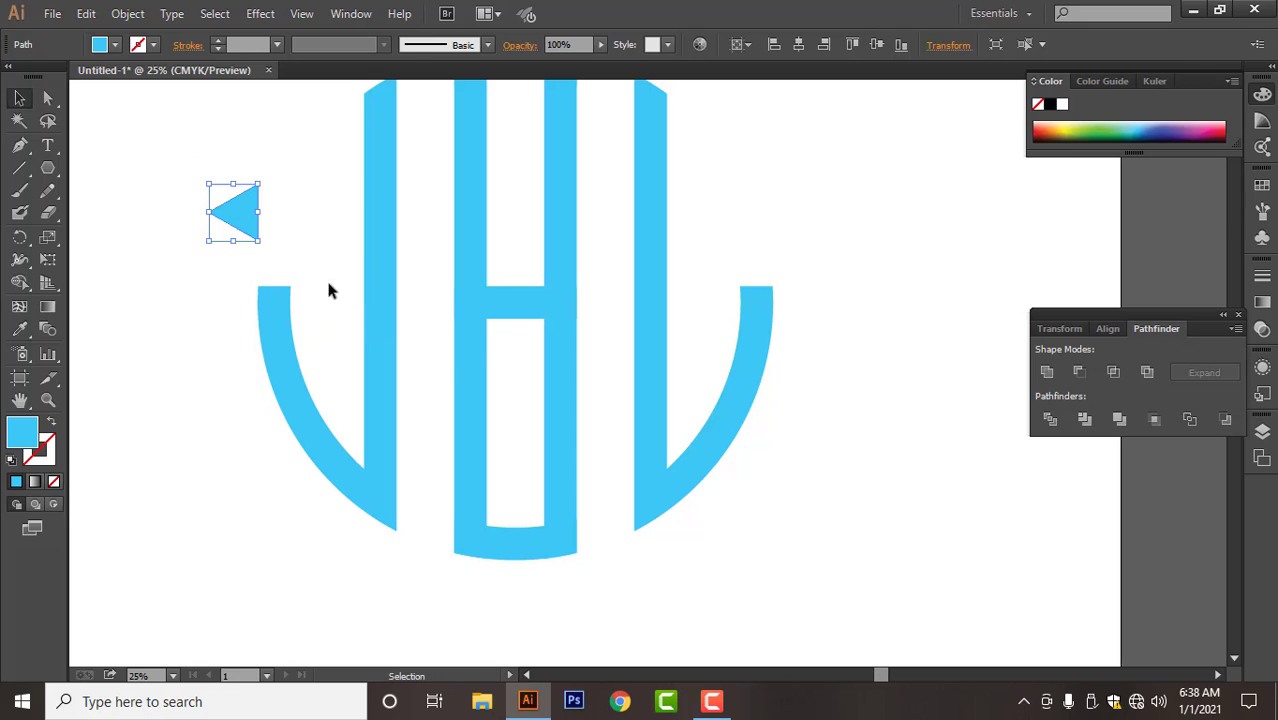
- Ungroup the pieces of the middle column and deselect them
{"action": "left_click", "coordinate": [505, 314]}
{"action": "right_click", "coordinate": [506, 314]}
{"action": "left_click", "coordinate": [590, 416]}
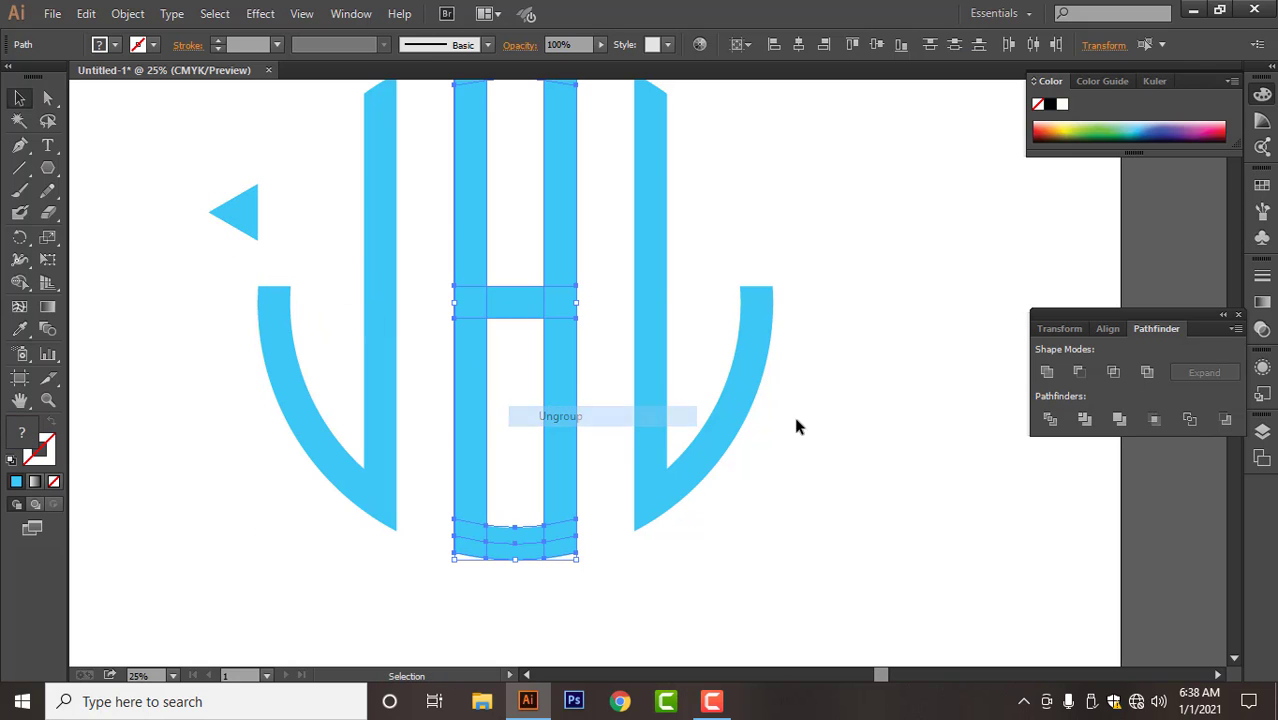
{"action": "left_click", "coordinate": [793, 414]}
- Place the small triangle over the middle column's right edge at the crossbar and cut a matching notch with Shape Builder, removing the triangle
{"action": "left_click_drag", "start_coordinate": [256, 218], "coordinate": [581, 305]}
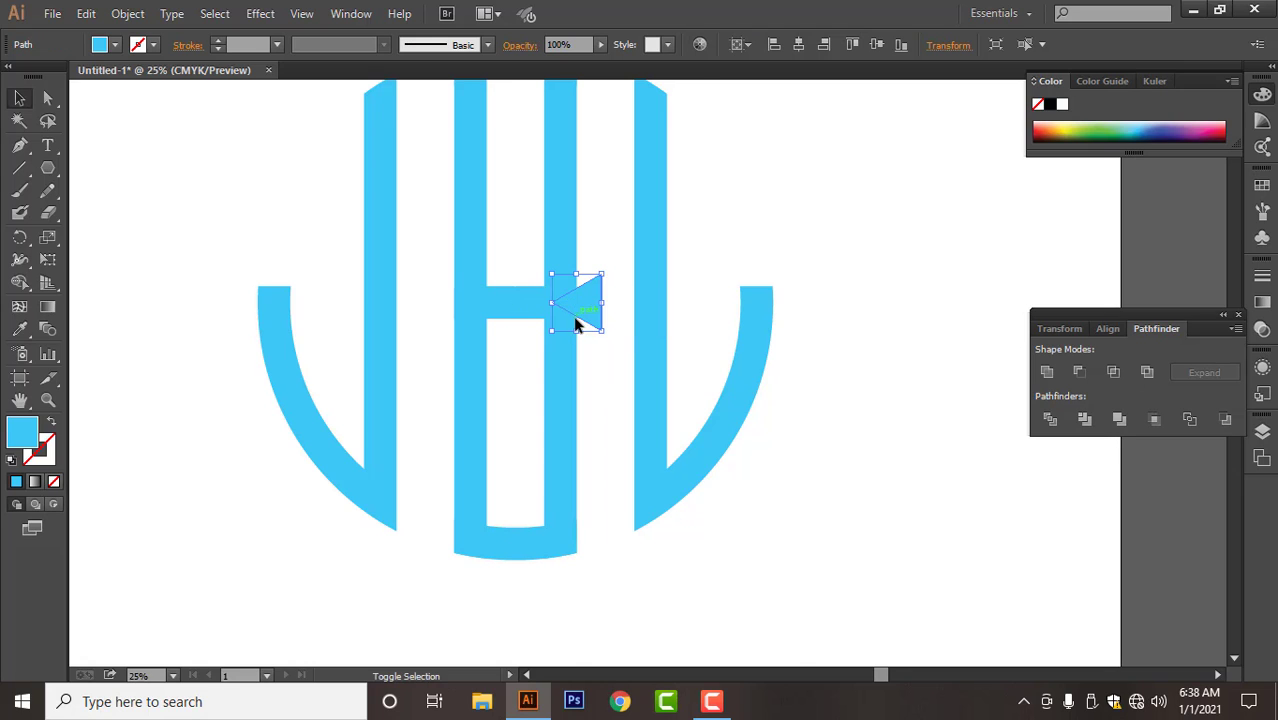
{"action": "scroll", "coordinate": [577, 322], "scroll_direction": "up", "scroll_amount": 2}
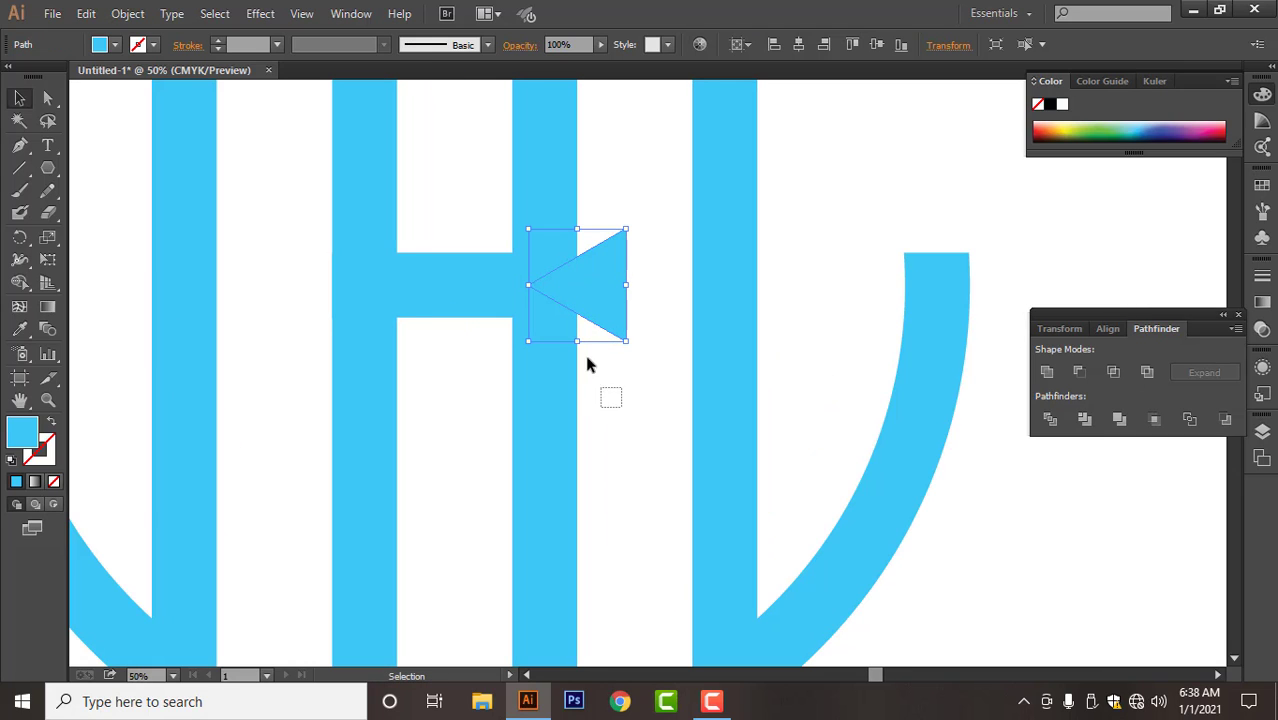
{"action": "left_click", "coordinate": [557, 246], "text": "shift"}
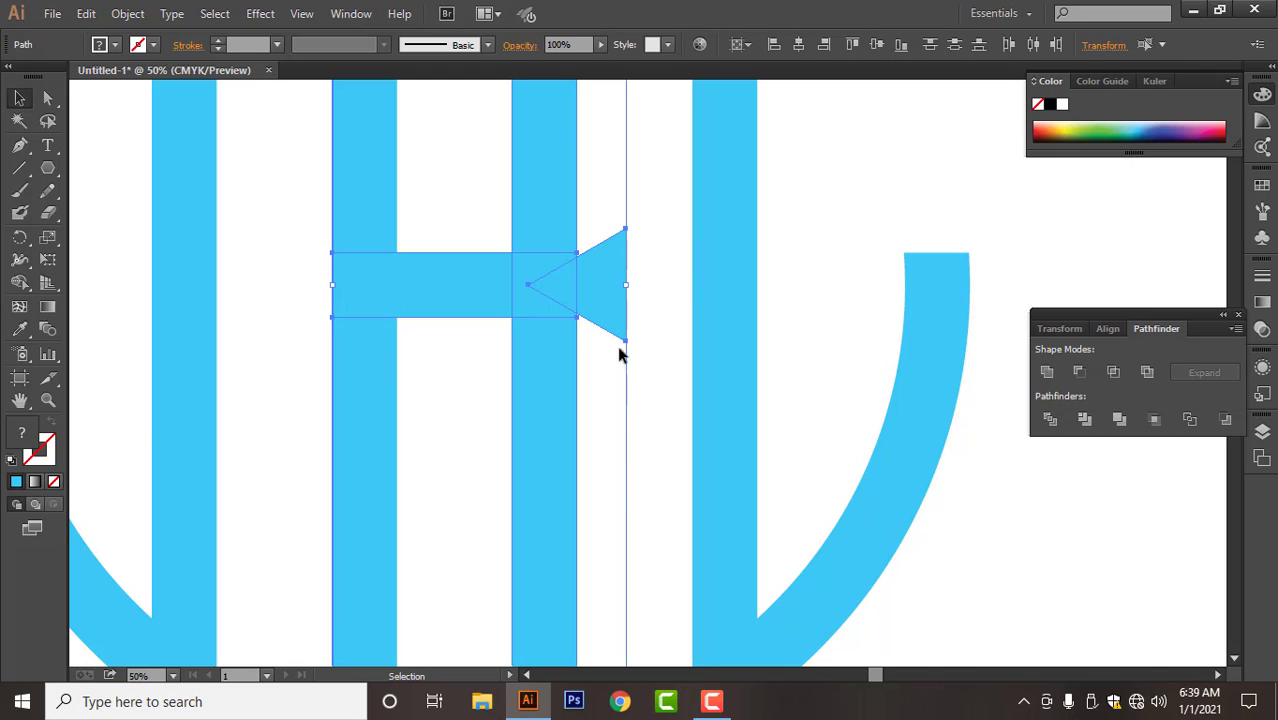
{"action": "left_click_drag", "start_coordinate": [651, 185], "coordinate": [474, 488]}
{"action": "left_click", "coordinate": [18, 285]}
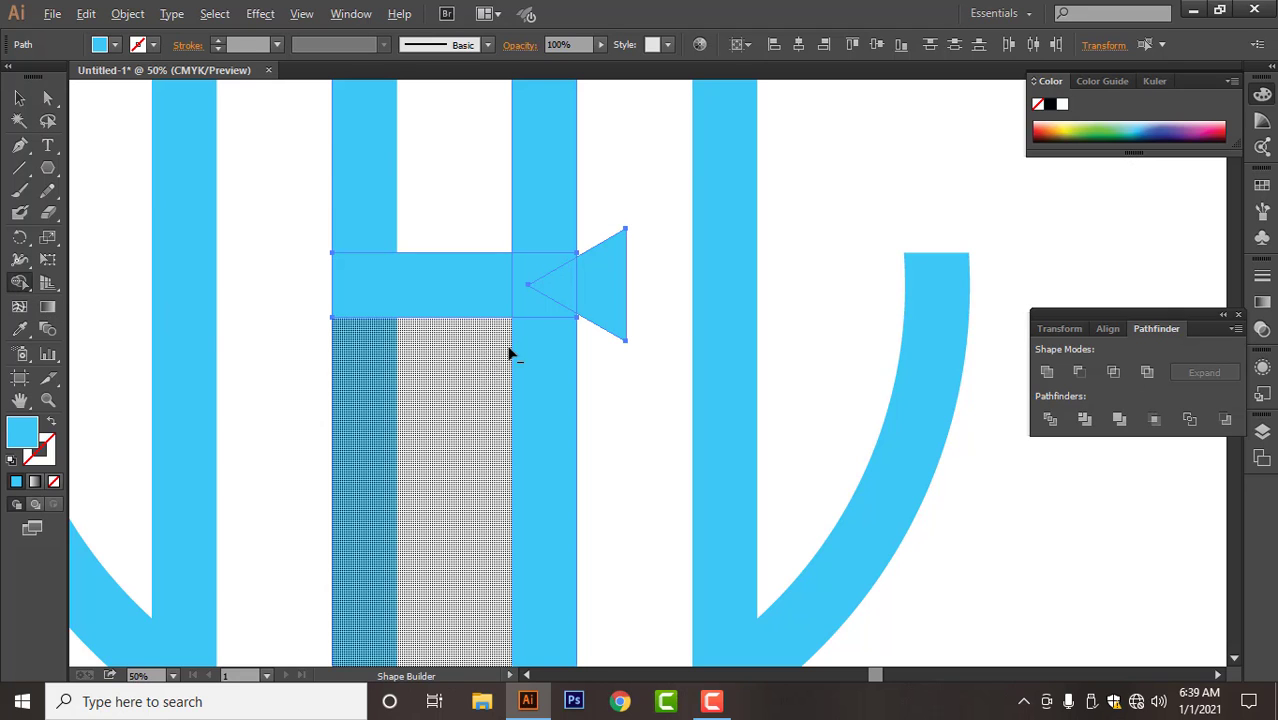
{"action": "left_click", "coordinate": [619, 283], "text": "alt"}
{"action": "left_click", "coordinate": [560, 292], "text": "alt"}
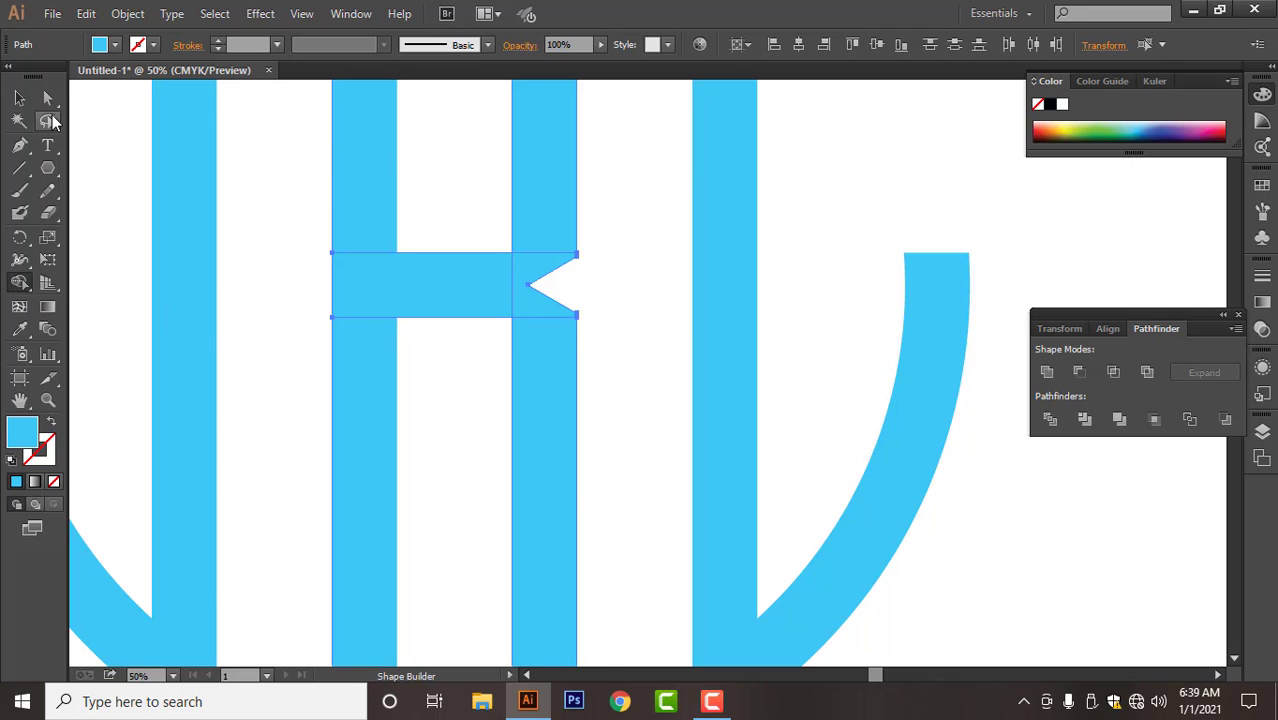
- Select all pieces of the notched middle column, group them, and deselect
{"action": "key", "text": "v"}
{"action": "key", "text": "ctrl+minus"}
{"action": "key", "text": "ctrl+minus"}
{"action": "key", "text": "ctrl+minus"}
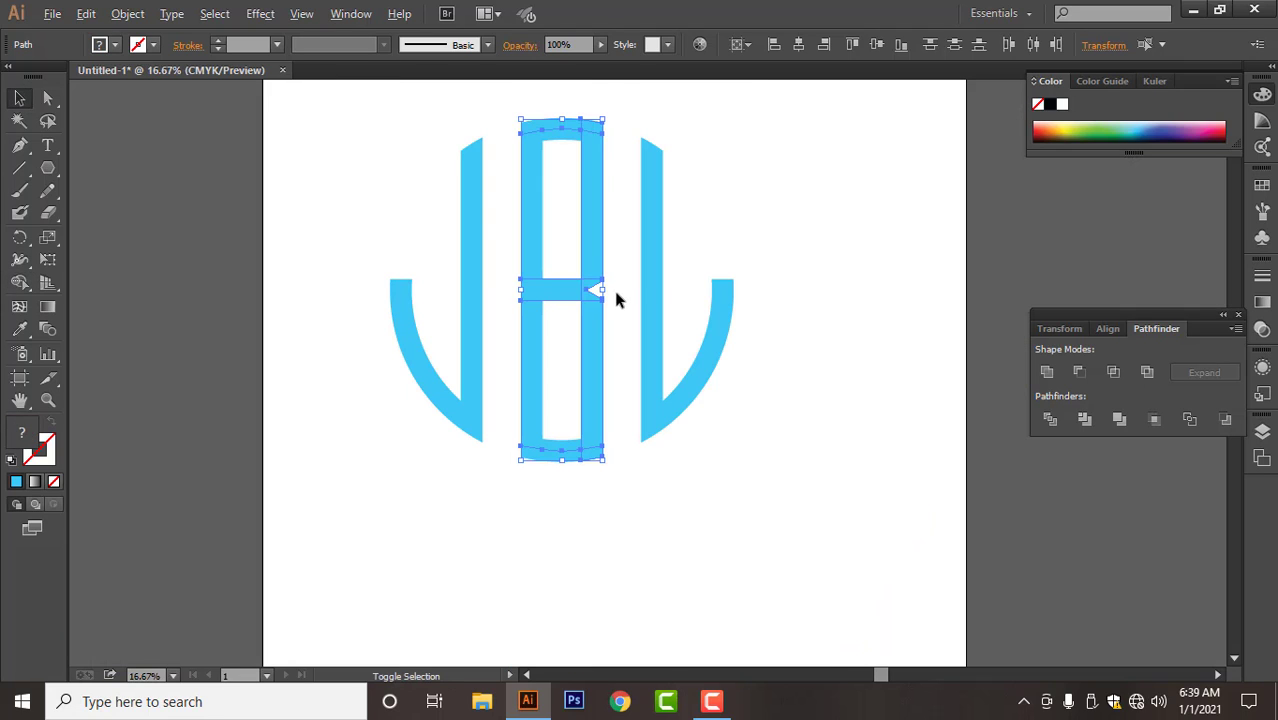
{"action": "left_click_drag", "start_coordinate": [510, 95], "coordinate": [608, 479]}
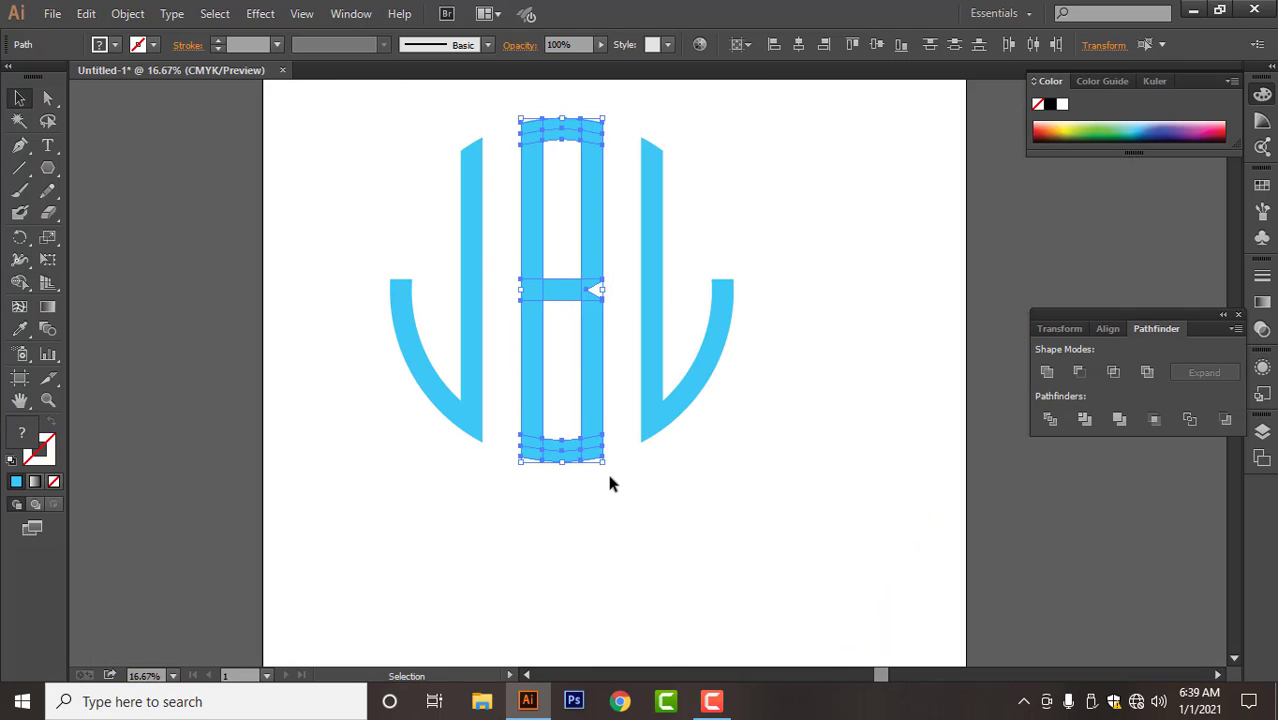
{"action": "key", "text": "ctrl+g"}
{"action": "left_click", "coordinate": [711, 517]}
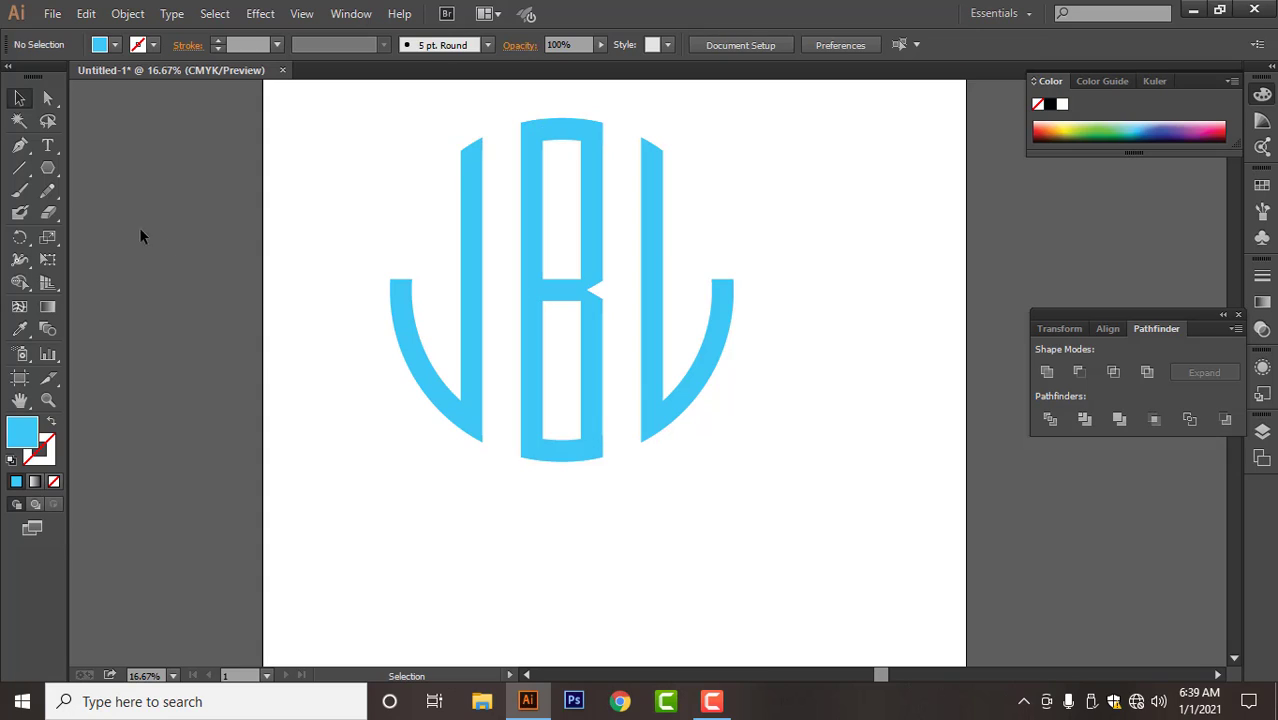
- Draw a circle from the center of the middle letter that surrounds all three letters, and swap its fill to a light blue stroke
{"action": "left_click", "coordinate": [49, 174]}
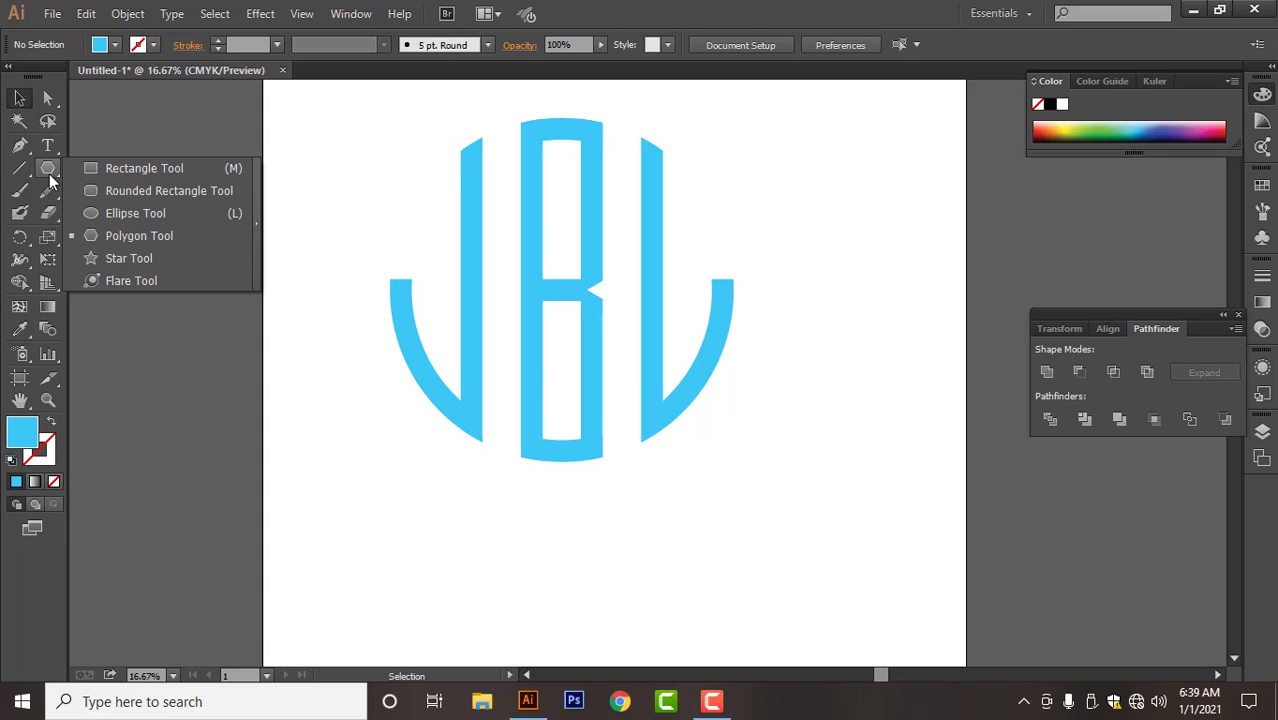
{"action": "left_click", "coordinate": [171, 217]}
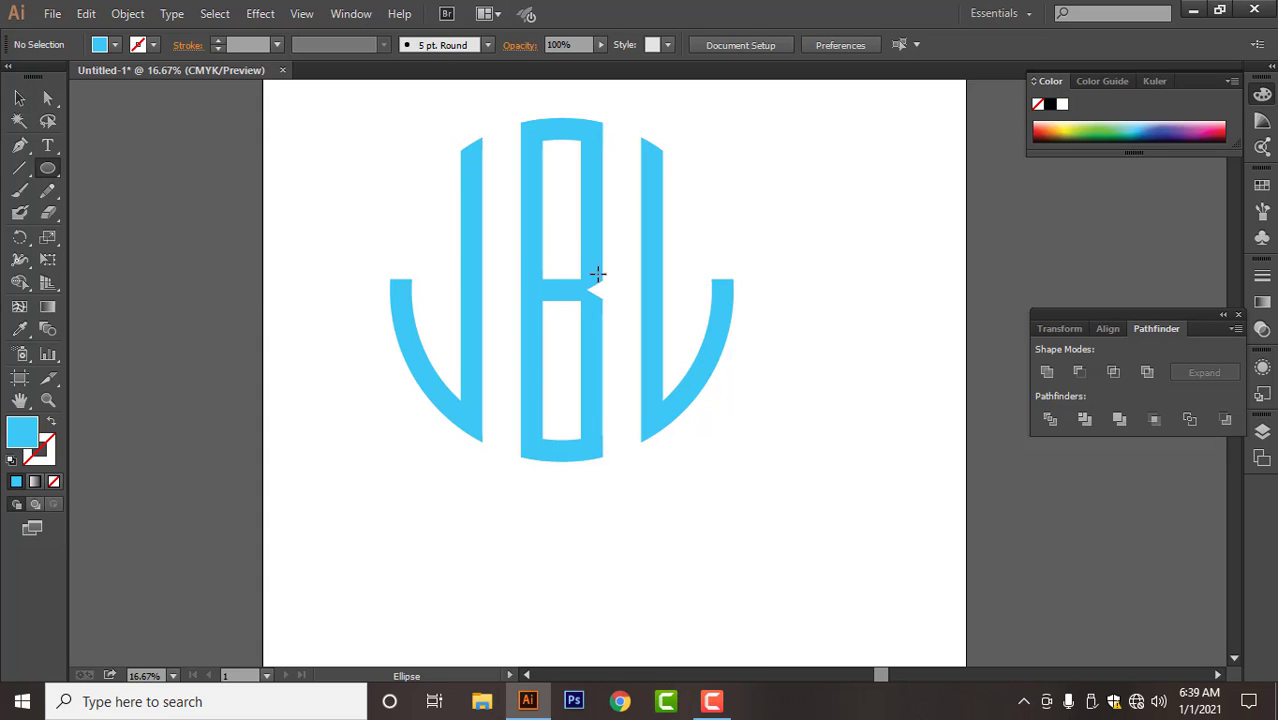
{"action": "left_click_drag", "start_coordinate": [561, 286], "coordinate": [667, 500]}
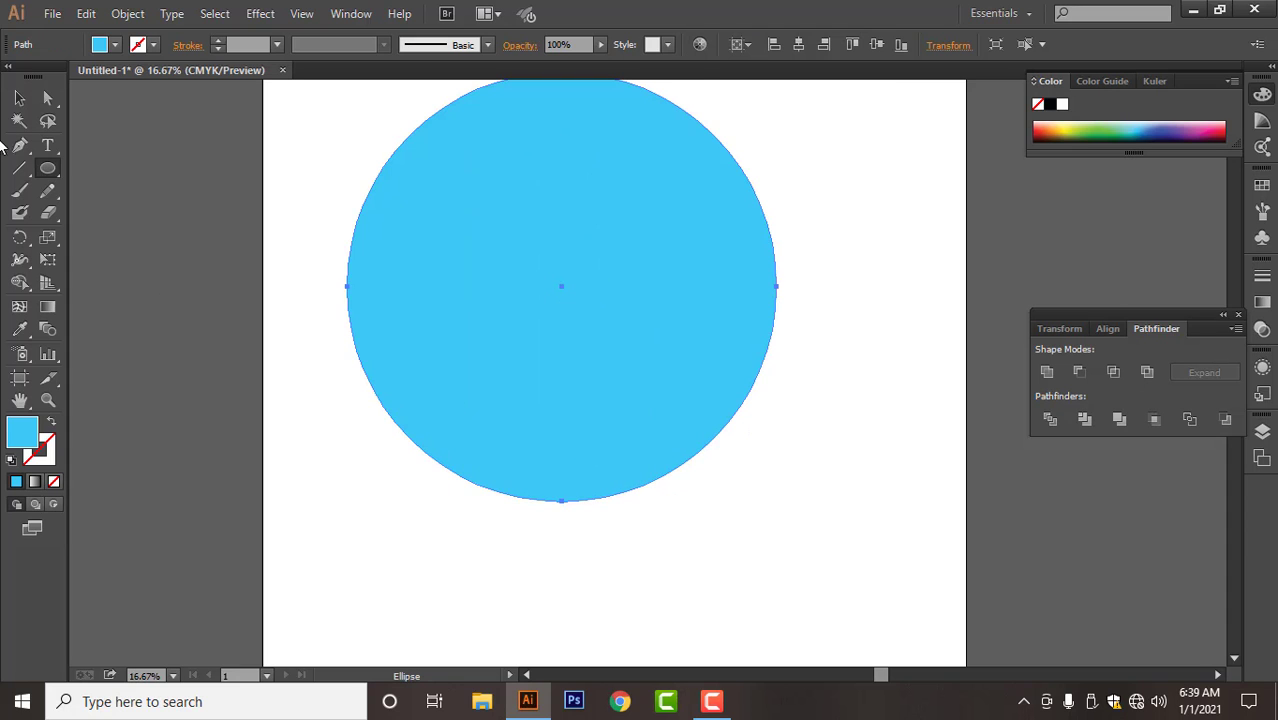
{"action": "left_click", "coordinate": [52, 421]}
- Increase the surrounding circle's stroke weight to 115 pt
{"action": "scroll", "coordinate": [505, 419], "scroll_direction": "up", "scroll_amount": 3}
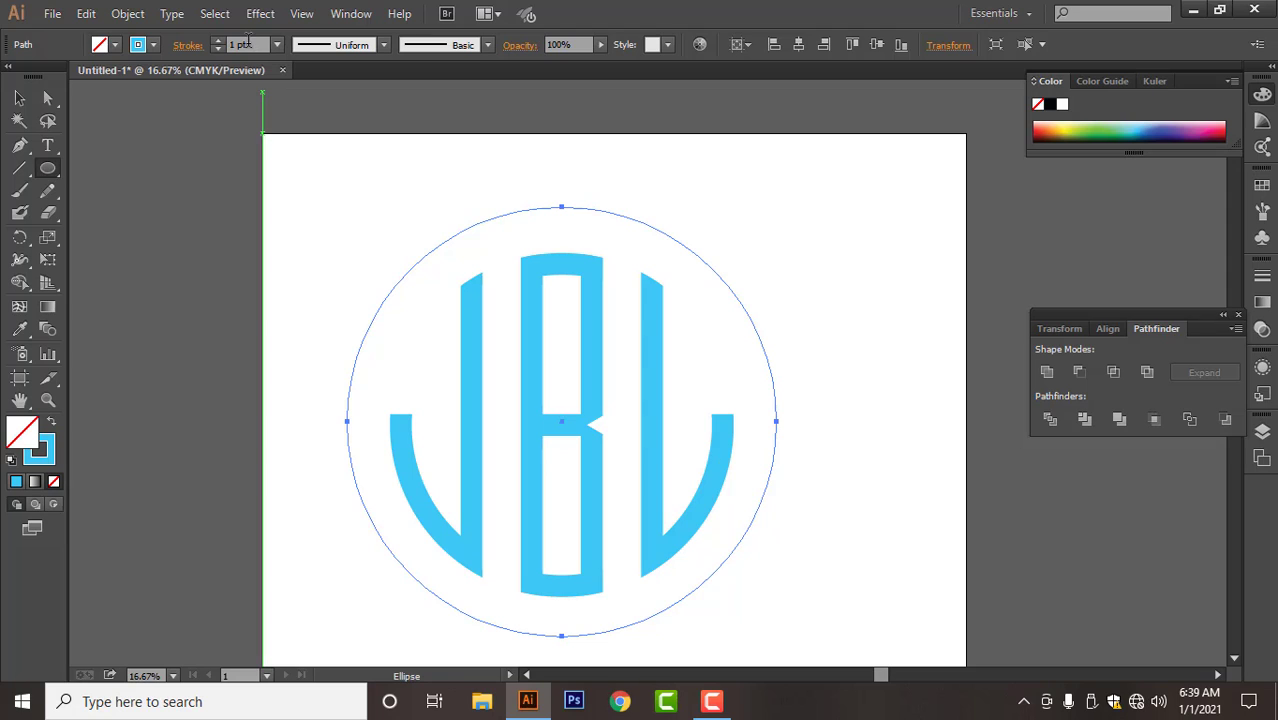
{"action": "scroll", "coordinate": [249, 44], "scroll_direction": "up", "scroll_amount": 20}
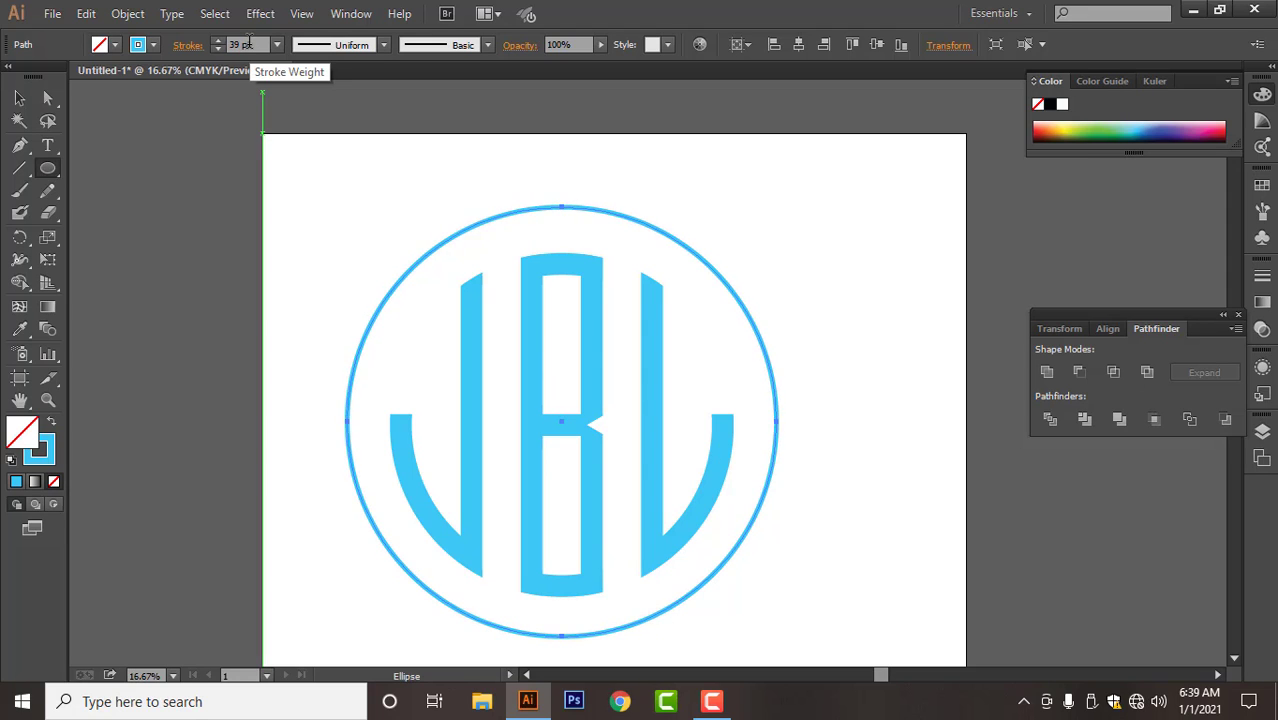
{"action": "scroll", "coordinate": [249, 44], "scroll_direction": "up", "scroll_amount": 20}
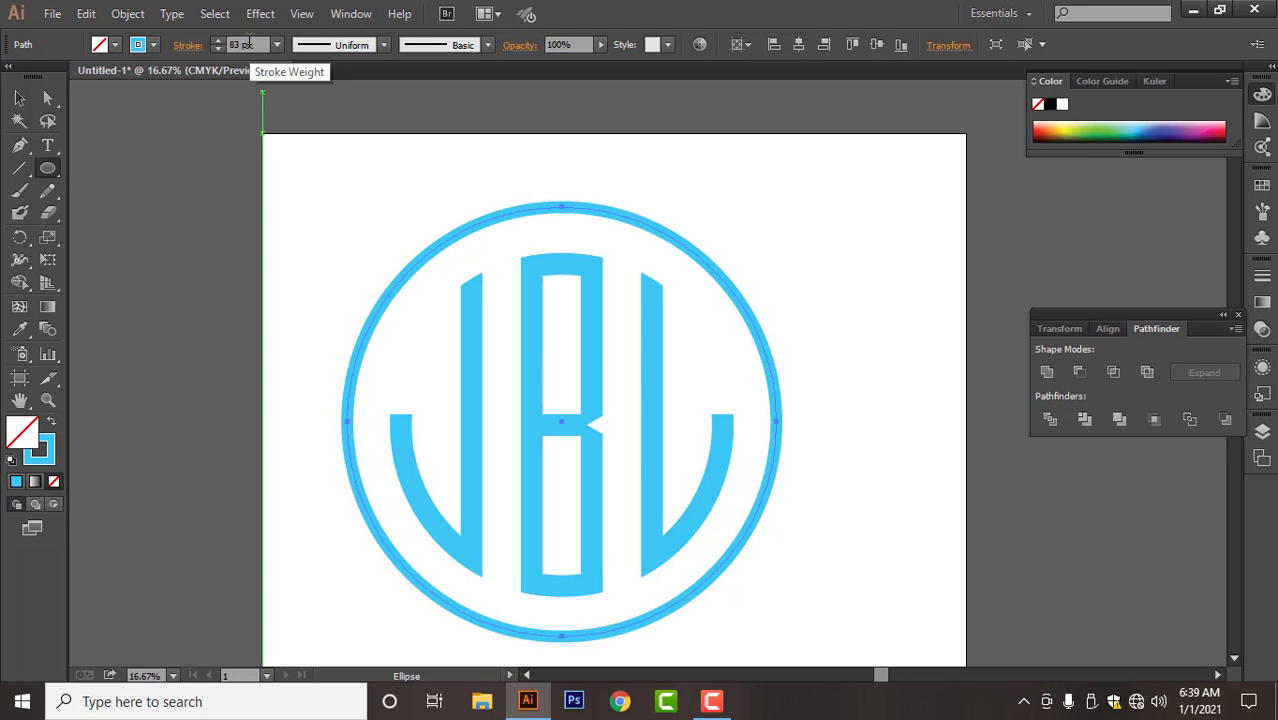
{"action": "scroll", "coordinate": [249, 44], "scroll_direction": "up", "scroll_amount": 20}
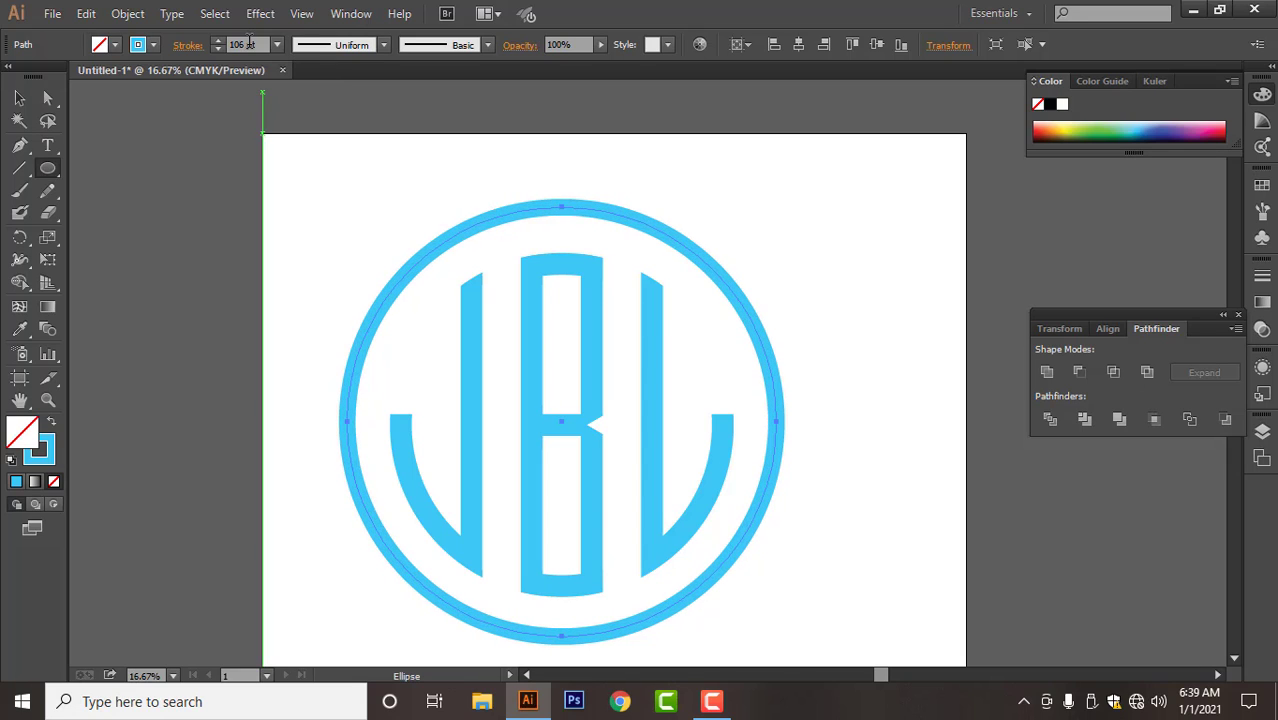
{"action": "left_click", "coordinate": [19, 98]}
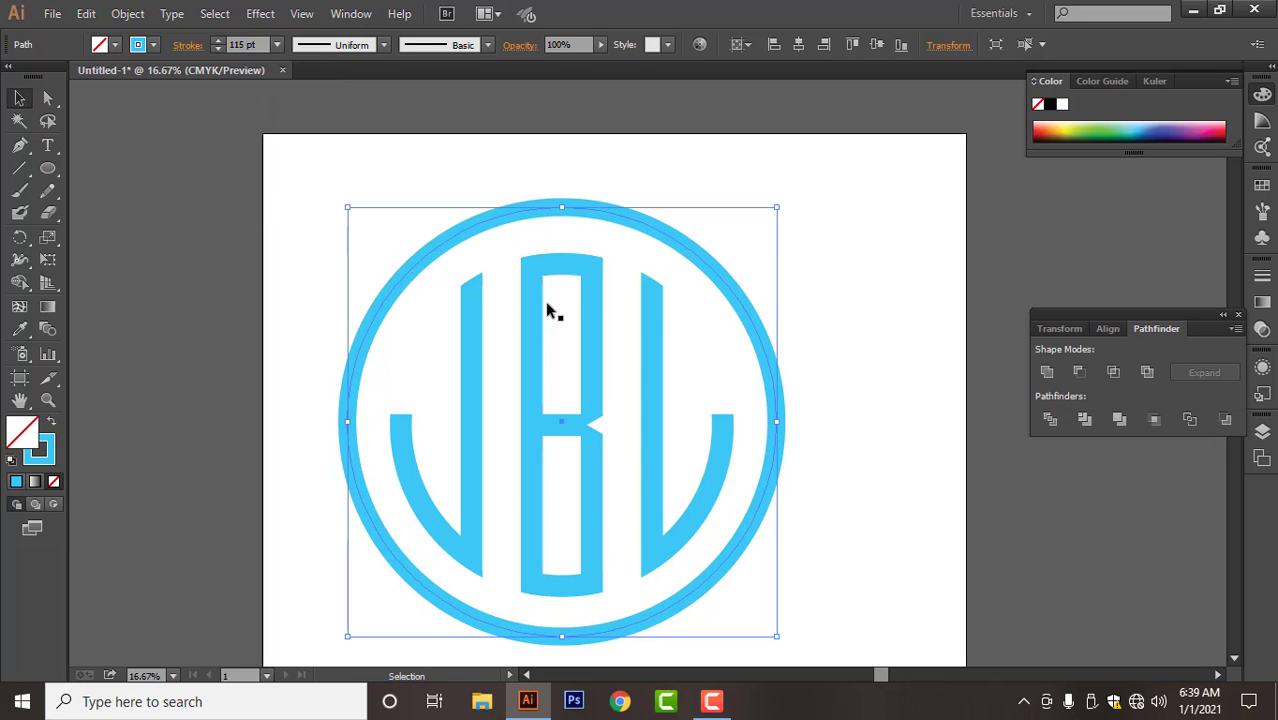
- Try grouping the surrounding circle together with the letters, and separate them again
{"action": "left_click_drag", "start_coordinate": [446, 277], "coordinate": [662, 458]}
{"action": "key", "text": "ctrl+g"}
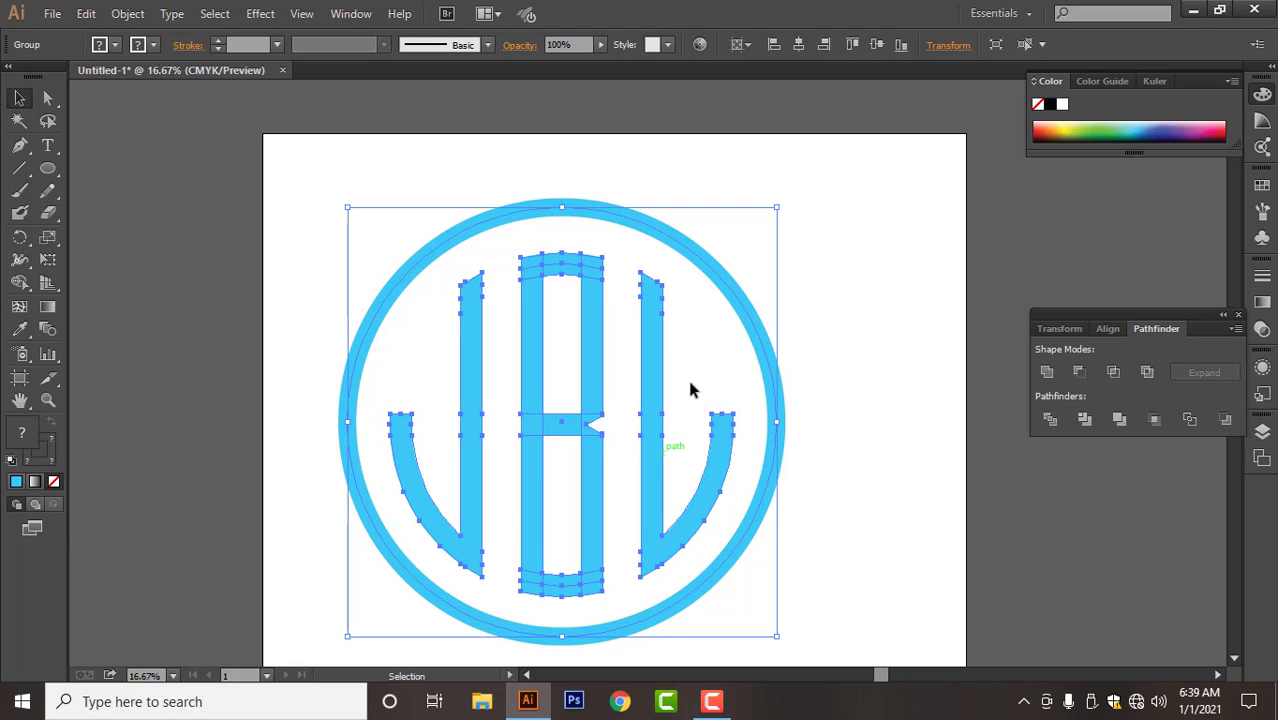
{"action": "left_click", "coordinate": [810, 323]}
{"action": "left_click", "coordinate": [753, 319]}
{"action": "right_click", "coordinate": [826, 300]}
{"action": "left_click", "coordinate": [868, 312]}
{"action": "left_click", "coordinate": [833, 315]}
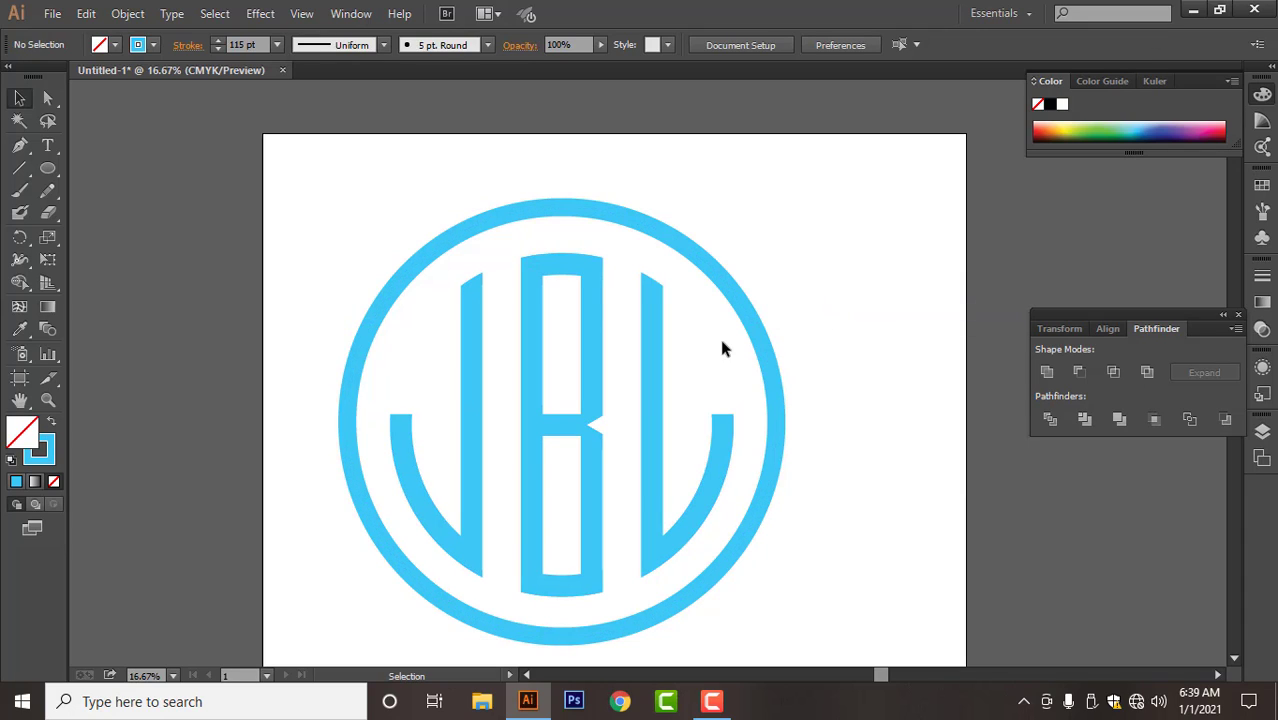
- Group the three letters while the surrounding circle is locked, and unlock the circle
{"action": "left_click", "coordinate": [757, 343]}
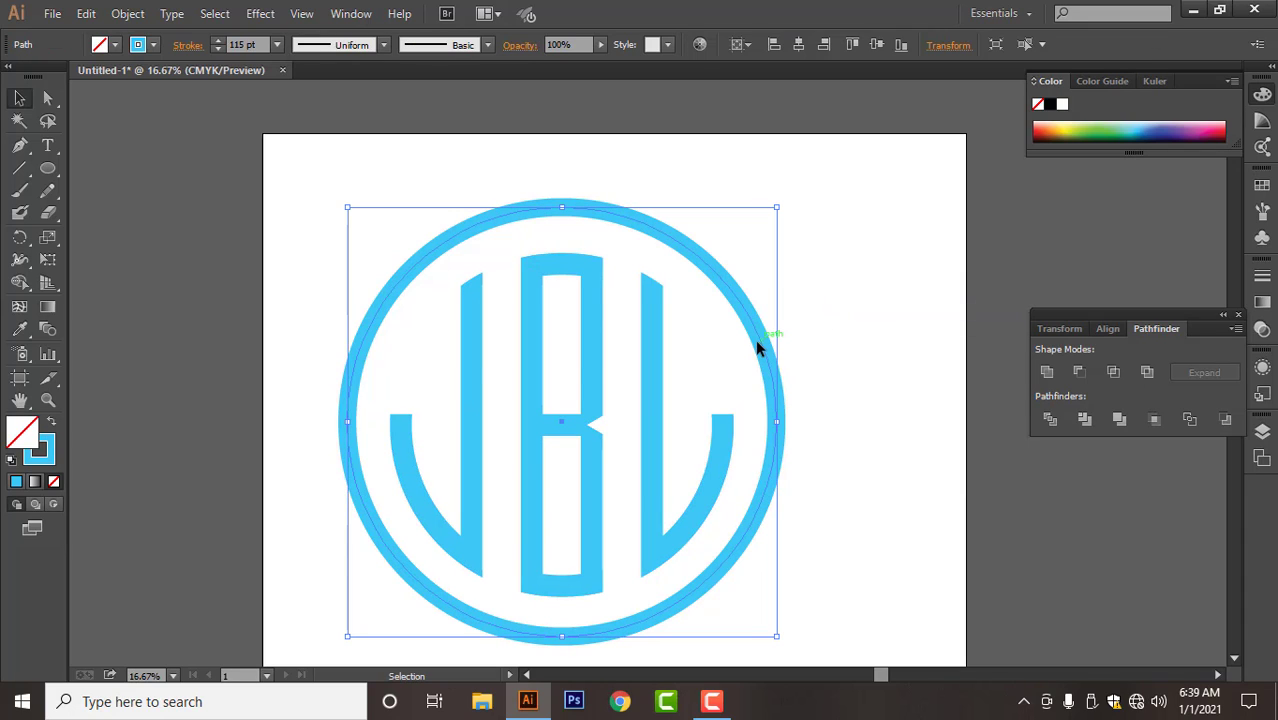
{"action": "left_click", "coordinate": [670, 358]}
{"action": "left_click_drag", "start_coordinate": [706, 358], "coordinate": [451, 453]}
{"action": "key", "text": "ctrl+g"}
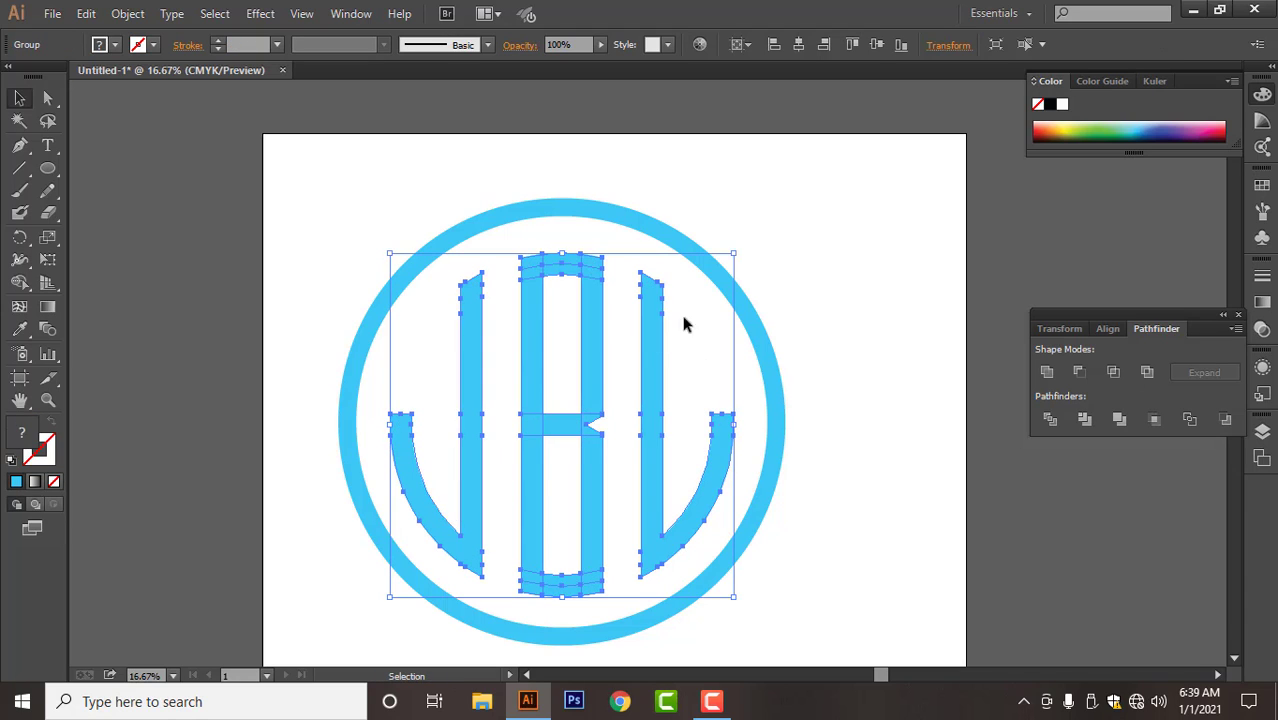
{"action": "left_click", "coordinate": [815, 221]}
{"action": "key", "text": "ctrl+alt+2"}
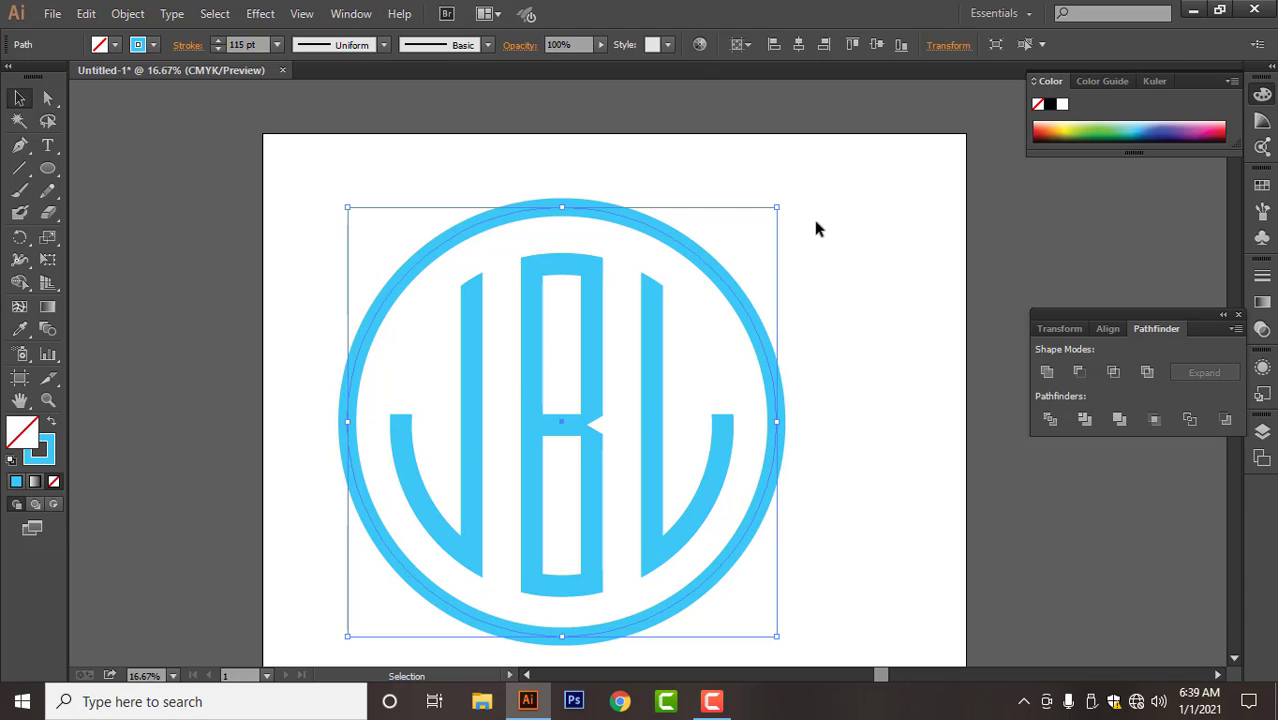
- Align the surrounding circle and the letter group by their vertical centers, and deselect
{"action": "left_click_drag", "start_coordinate": [828, 219], "coordinate": [237, 556]}
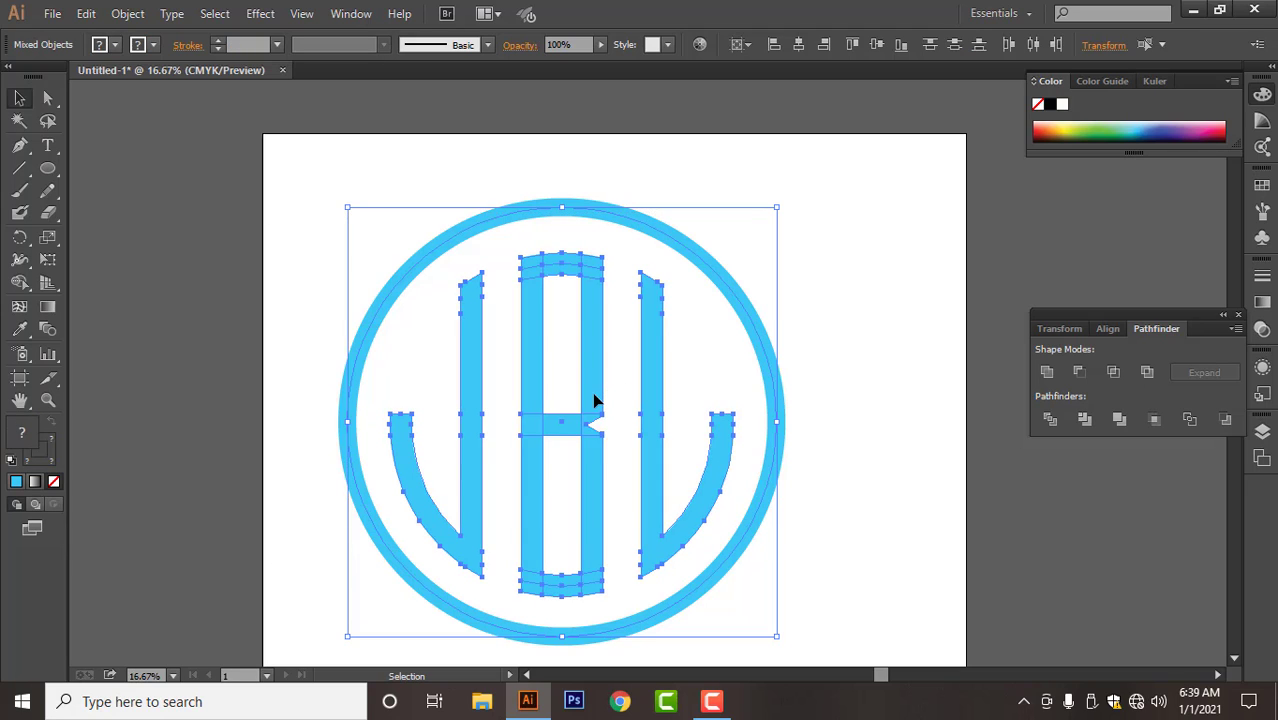
{"action": "left_click", "coordinate": [1116, 327]}
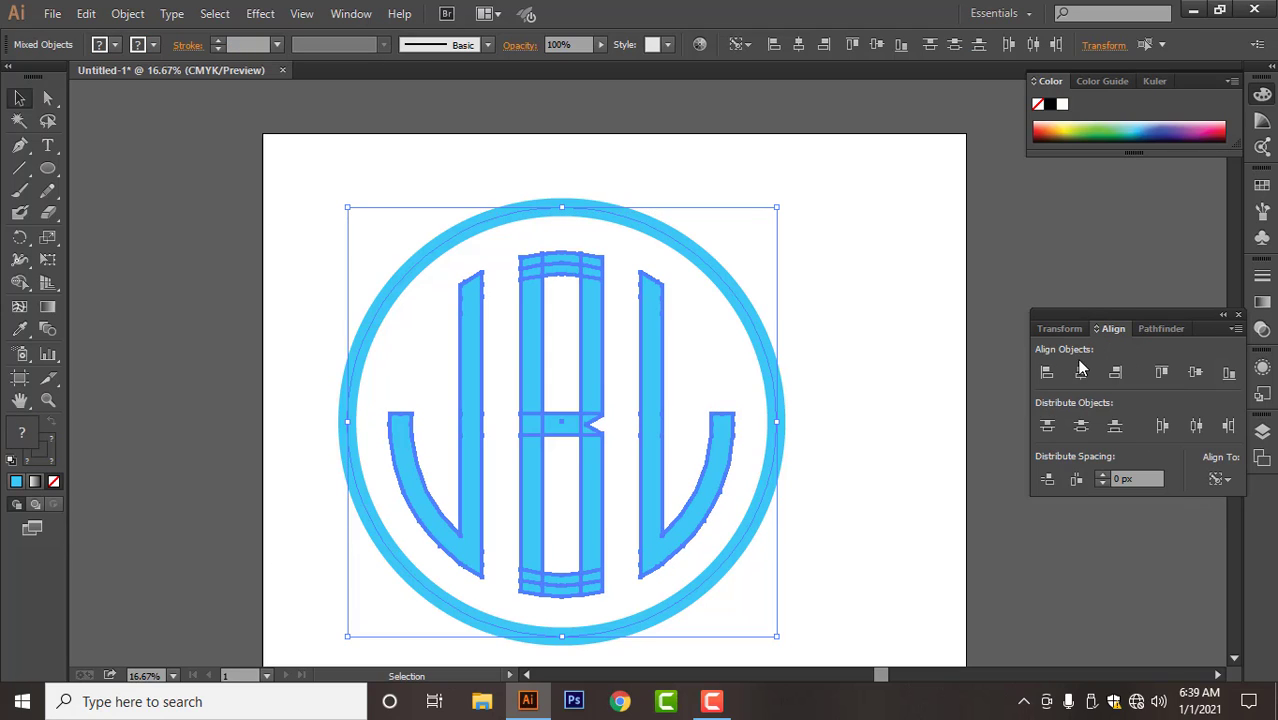
{"action": "left_click", "coordinate": [1196, 373]}
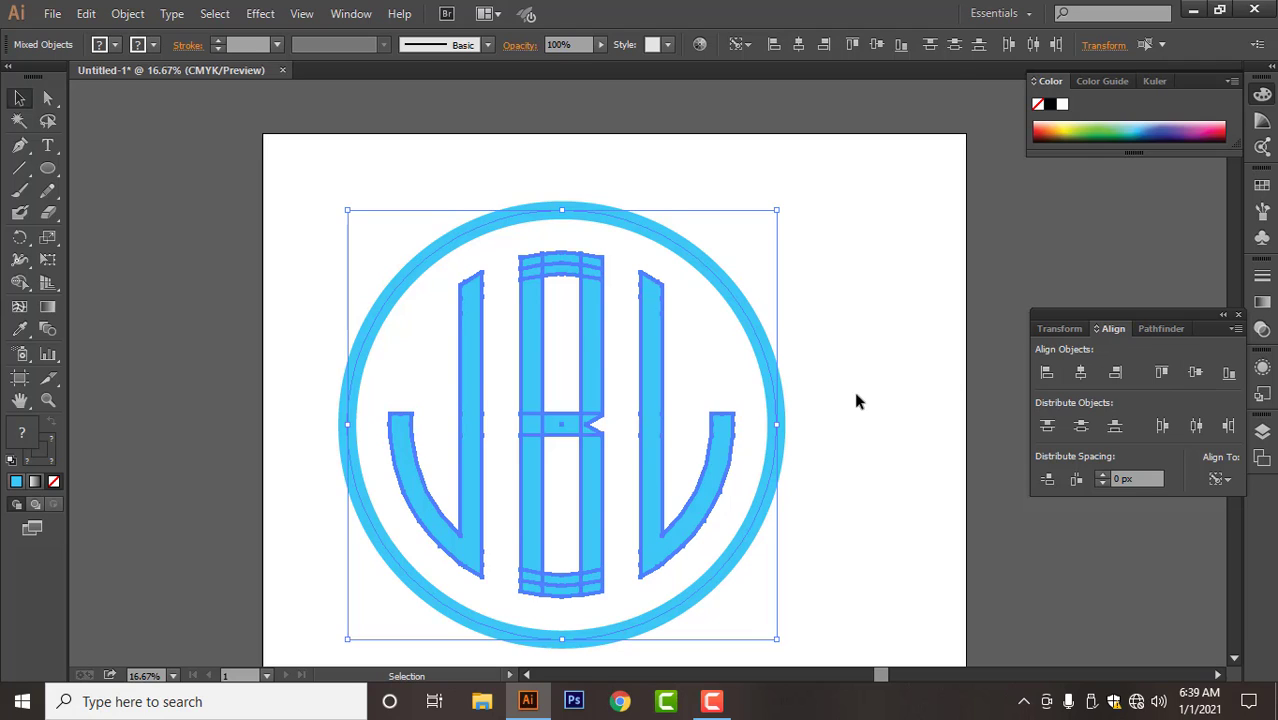
{"action": "scroll", "coordinate": [855, 400], "scroll_direction": "down", "scroll_amount": 2}
{"action": "left_click", "coordinate": [810, 461]}
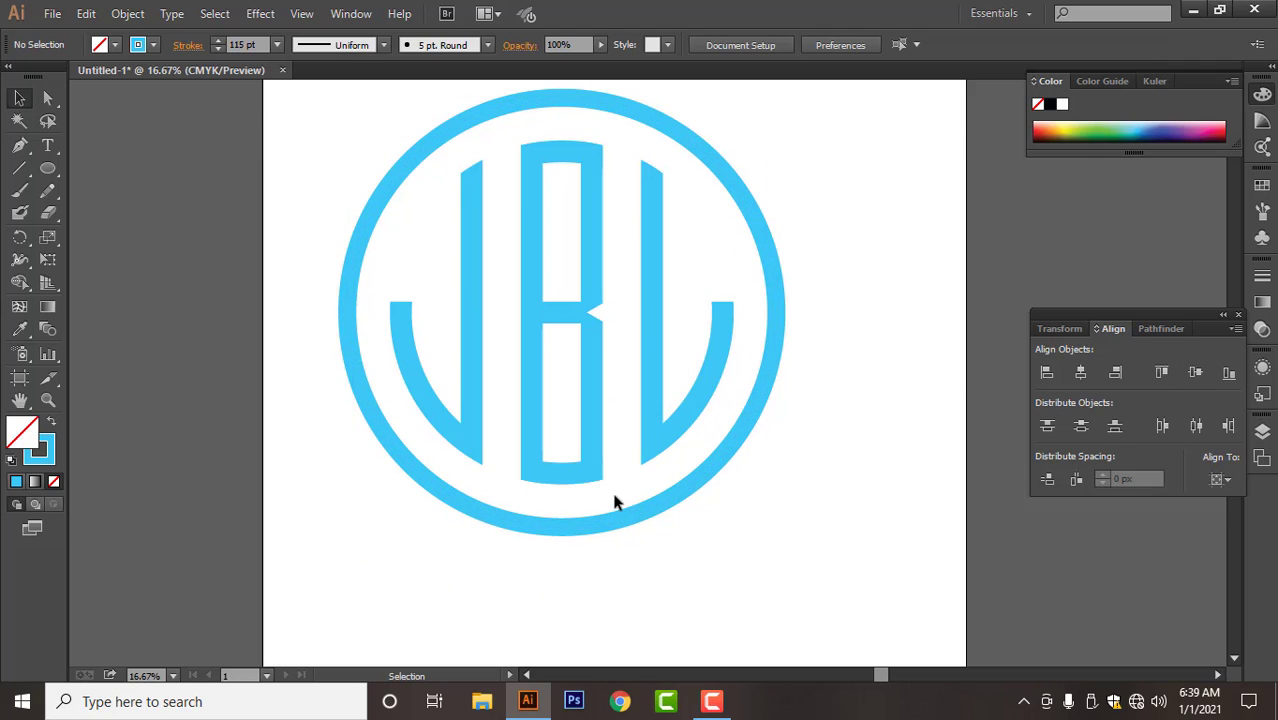
- Change the surrounding circle's stroke to a darker blue with a hue of 214°
{"action": "left_click", "coordinate": [639, 513]}
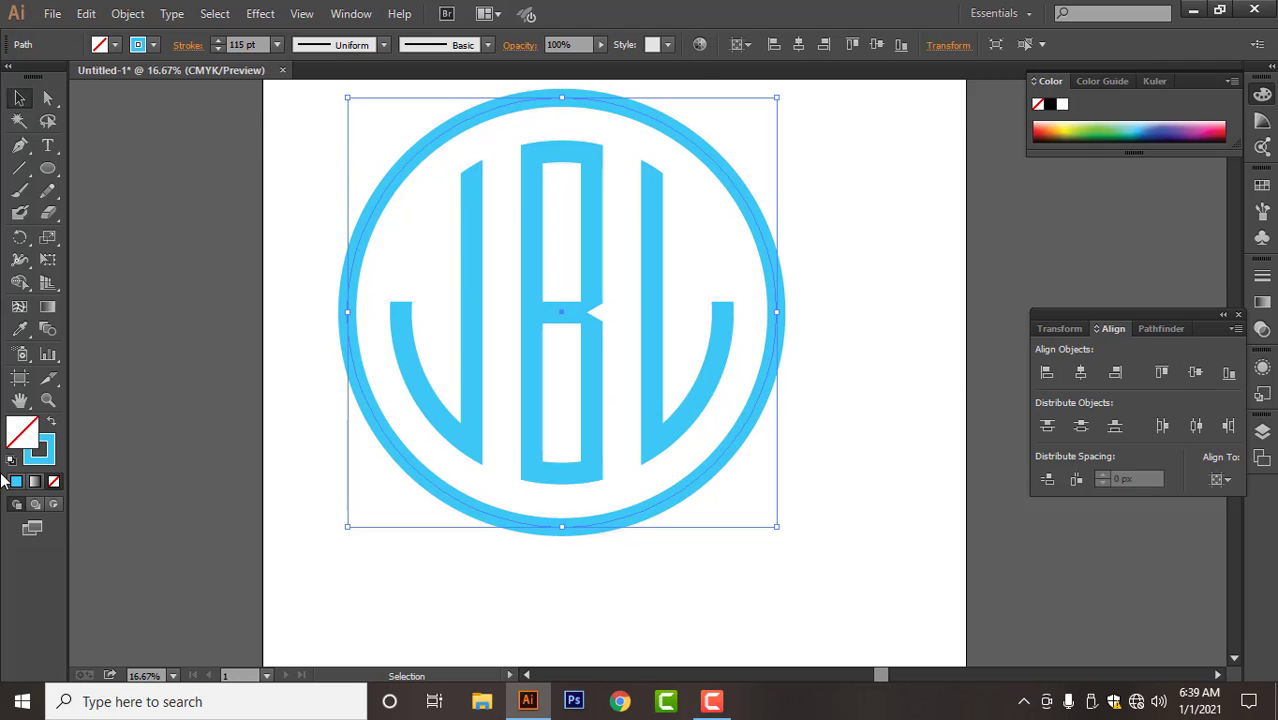
{"action": "double_click", "coordinate": [48, 454]}
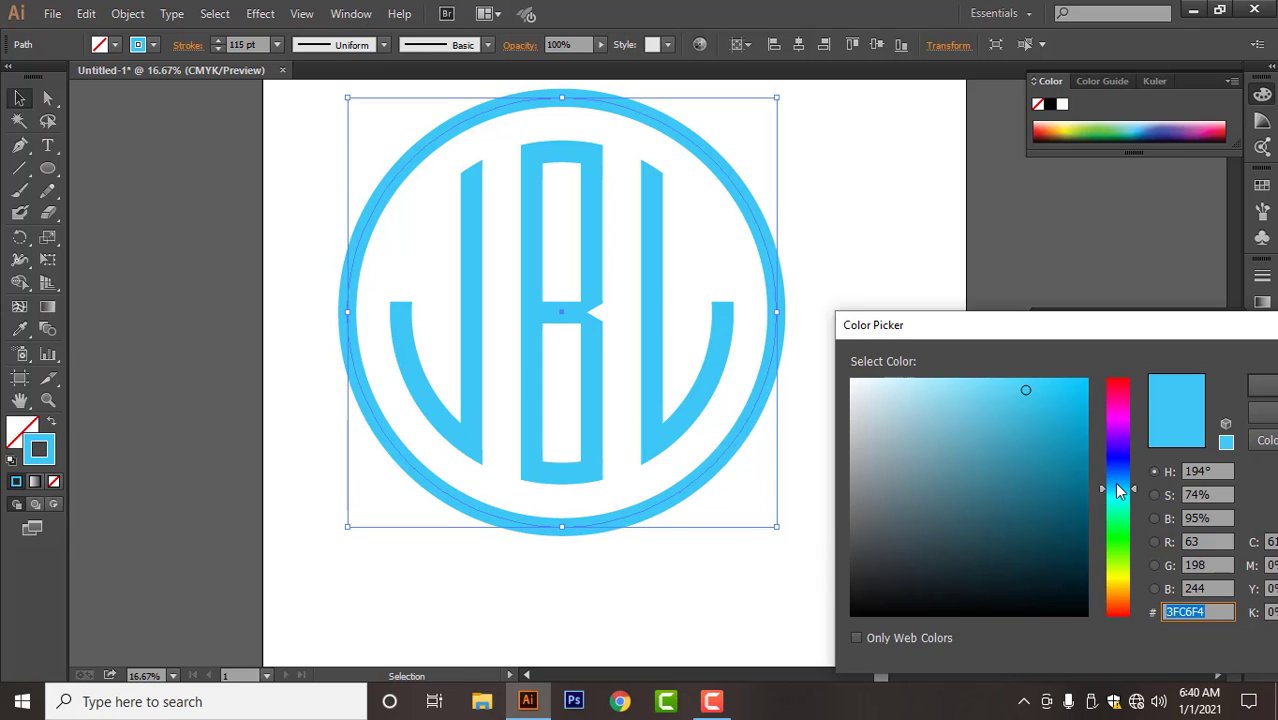
{"action": "left_click_drag", "start_coordinate": [1110, 488], "coordinate": [1107, 476]}
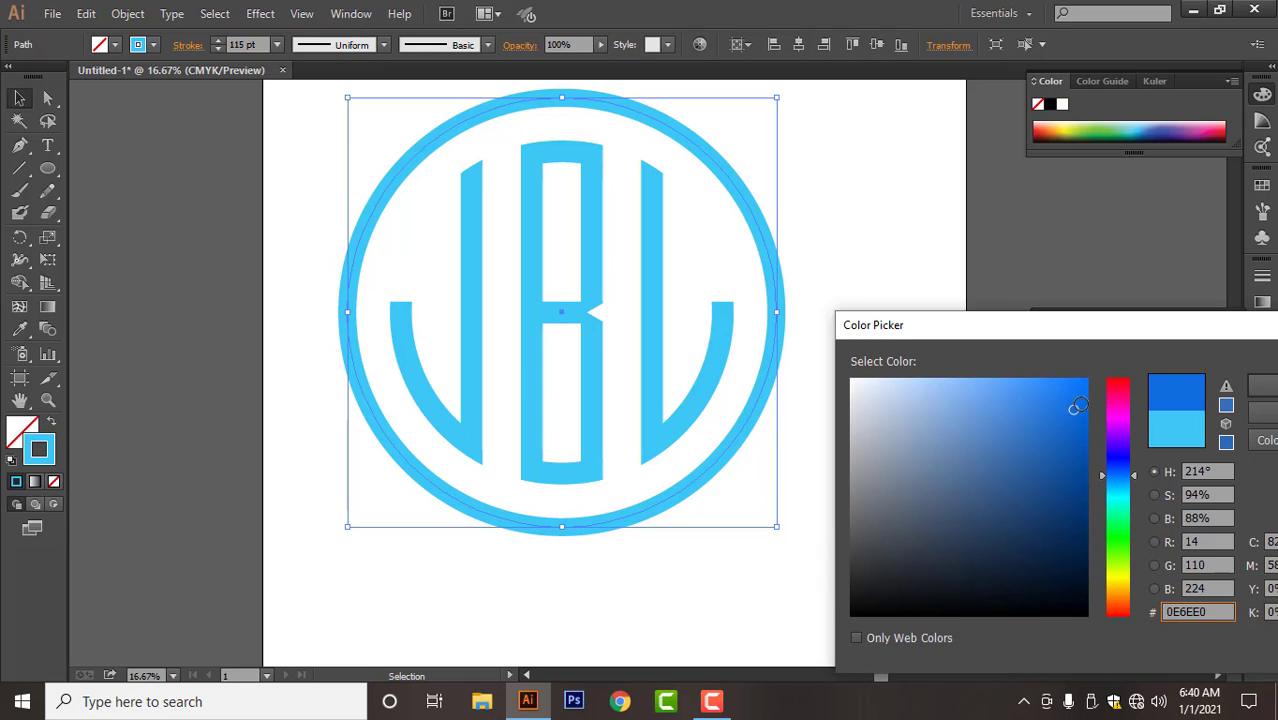
{"action": "left_click", "coordinate": [1262, 386]}
{"action": "left_click", "coordinate": [702, 451]}
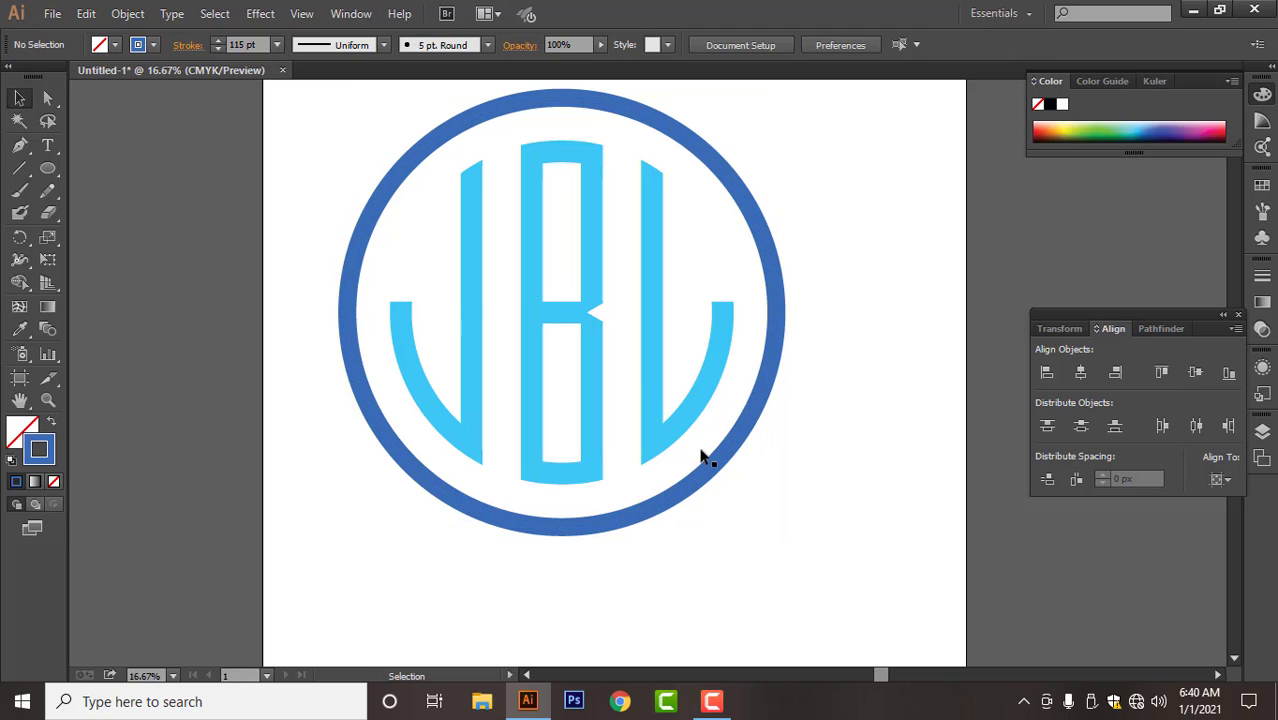
- Fill the letter group with a muted blue-grey and deselect it
{"action": "left_click", "coordinate": [673, 427]}
{"action": "double_click", "coordinate": [24, 436]}
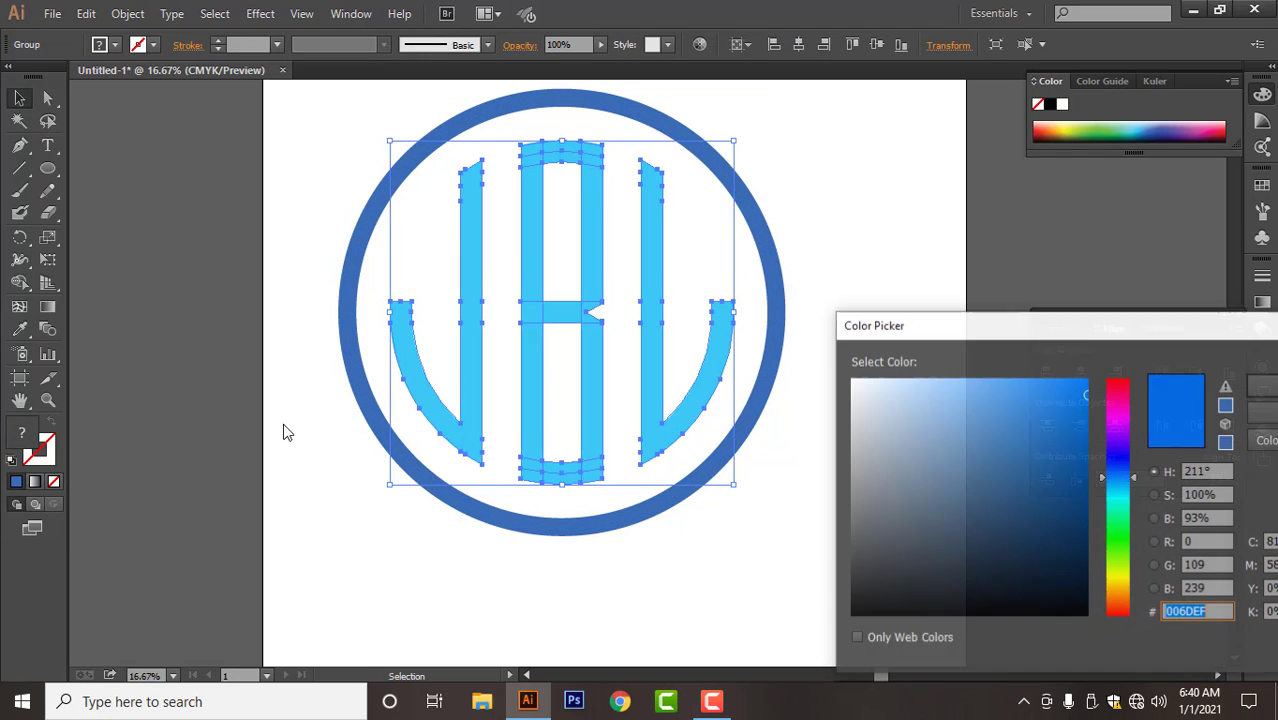
{"action": "left_click", "coordinate": [973, 466]}
{"action": "mouse_move", "coordinate": [941, 459]}
{"action": "left_mouse_down"}
{"action": "mouse_move", "coordinate": [899, 436]}
{"action": "mouse_move", "coordinate": [882, 455]}
{"action": "left_mouse_up"}
{"action": "left_click", "coordinate": [1262, 387]}
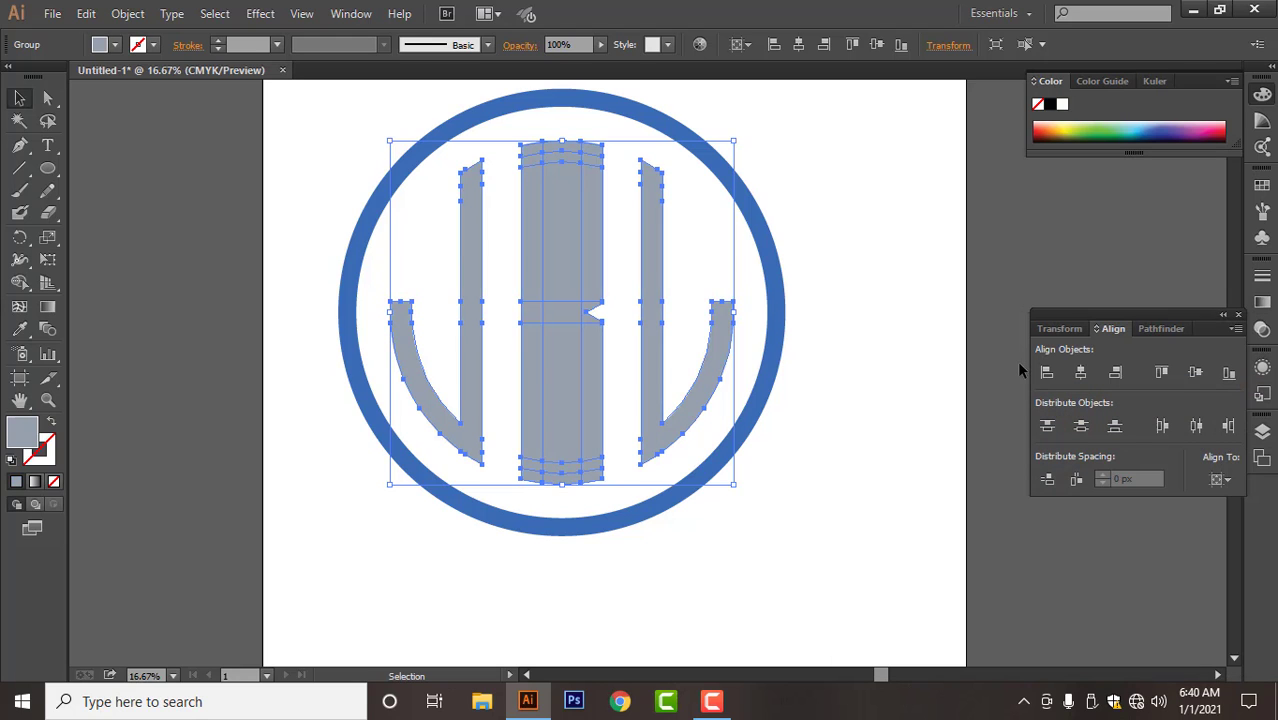
{"action": "left_click", "coordinate": [940, 371]}
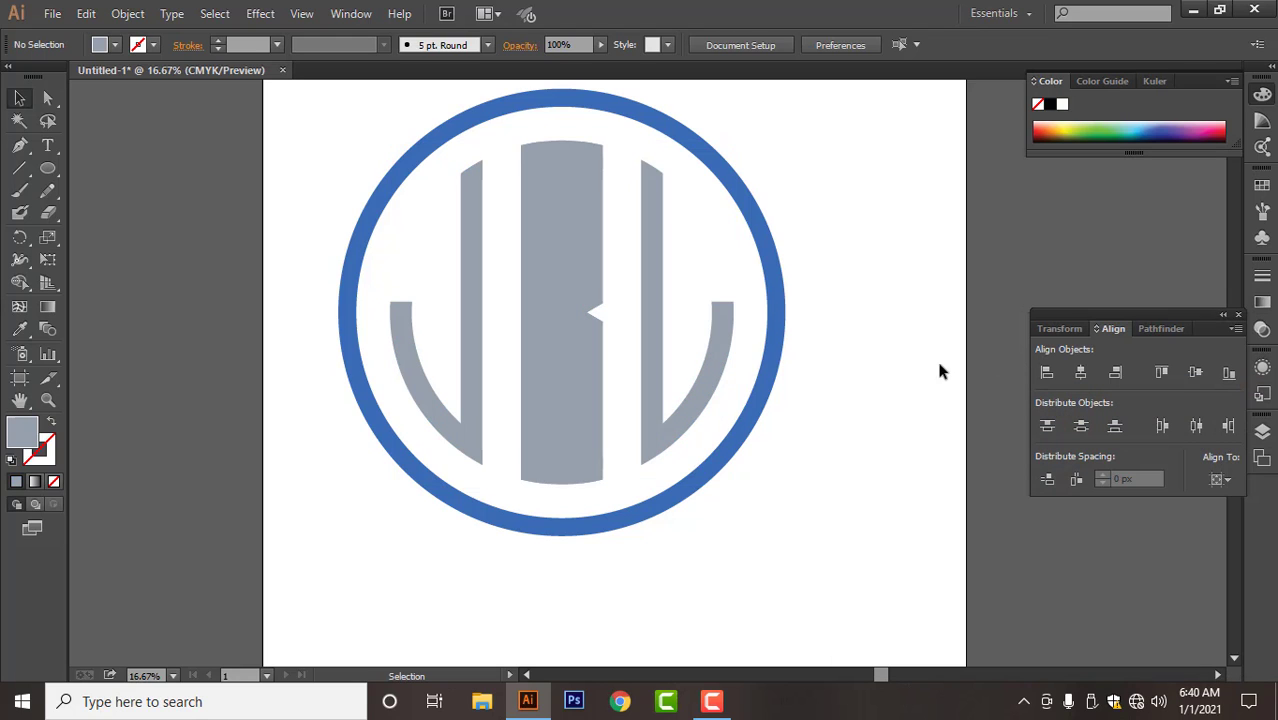
- Undo the letter group's muted blue-grey fill and deselect the group
{"action": "right_click", "coordinate": [572, 346]}
{"action": "left_click", "coordinate": [628, 360]}
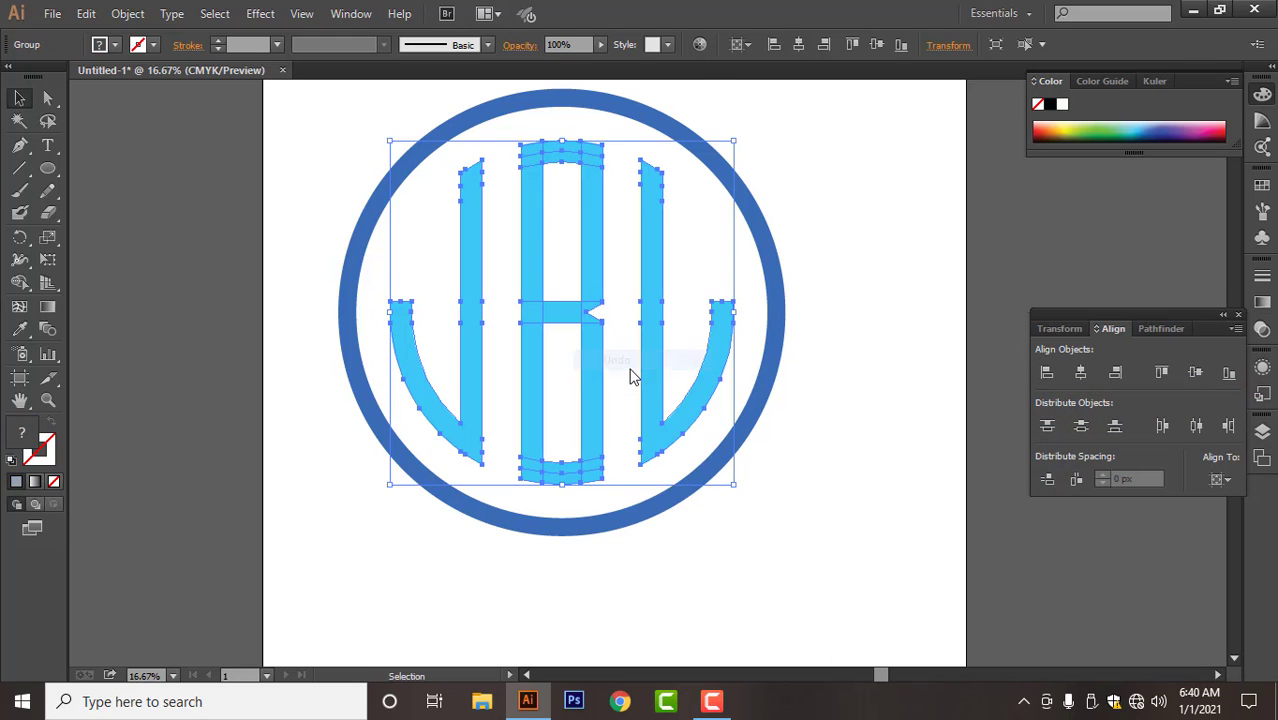
{"action": "left_click", "coordinate": [814, 403]}
{"action": "scroll", "coordinate": [830, 345], "scroll_direction": "down", "scroll_amount": 1}
{"action": "left_click_drag", "start_coordinate": [852, 455], "coordinate": [750, 434]}
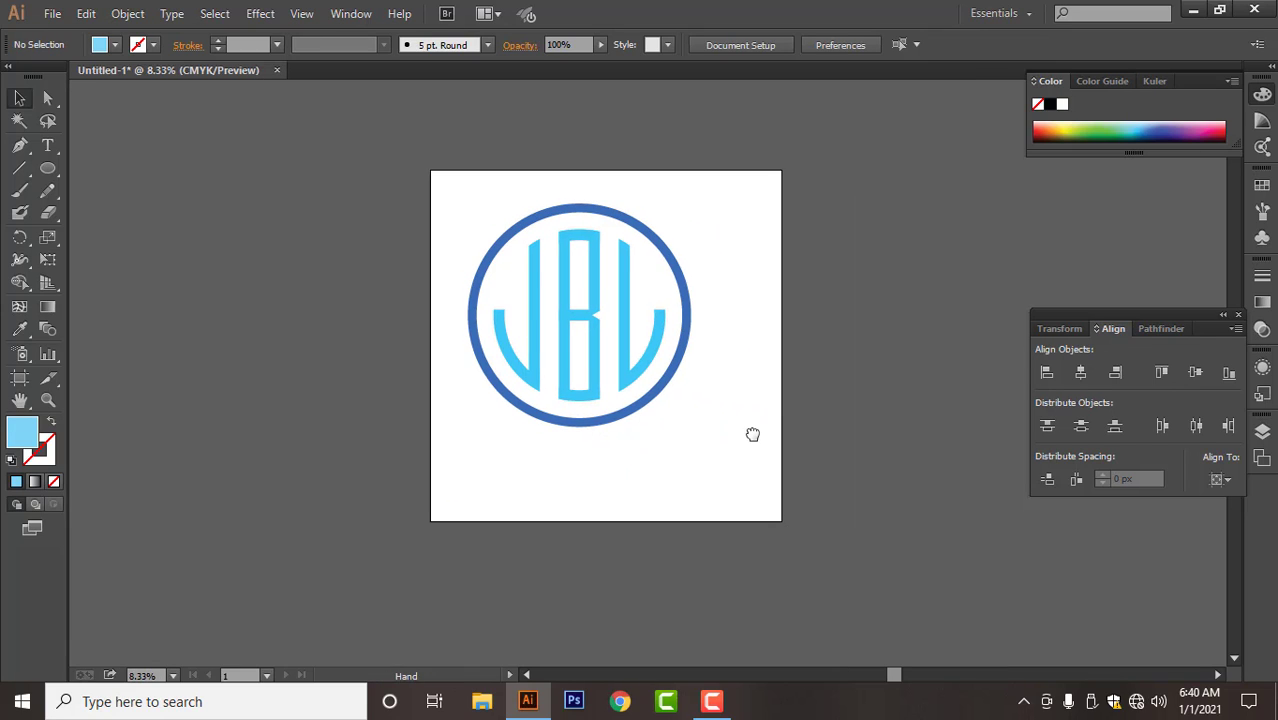
- Shrink the surrounding circle slightly about its center so it sits closer to the letters, and deselect it
{"action": "left_click", "coordinate": [646, 402]}
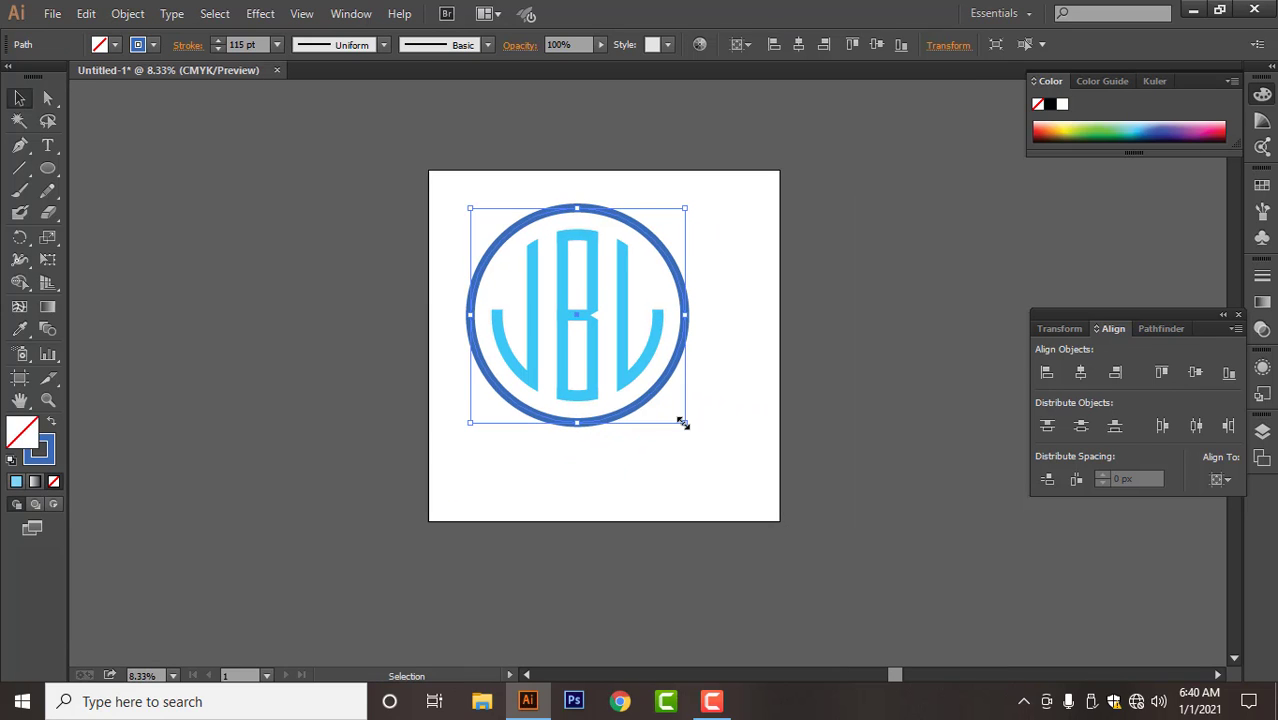
{"action": "mouse_move", "coordinate": [688, 422]}
{"action": "left_mouse_down"}
{"action": "mouse_move", "coordinate": [673, 422]}
{"action": "mouse_move", "coordinate": [685, 423]}
{"action": "left_mouse_up"}
{"action": "left_click", "coordinate": [714, 440]}
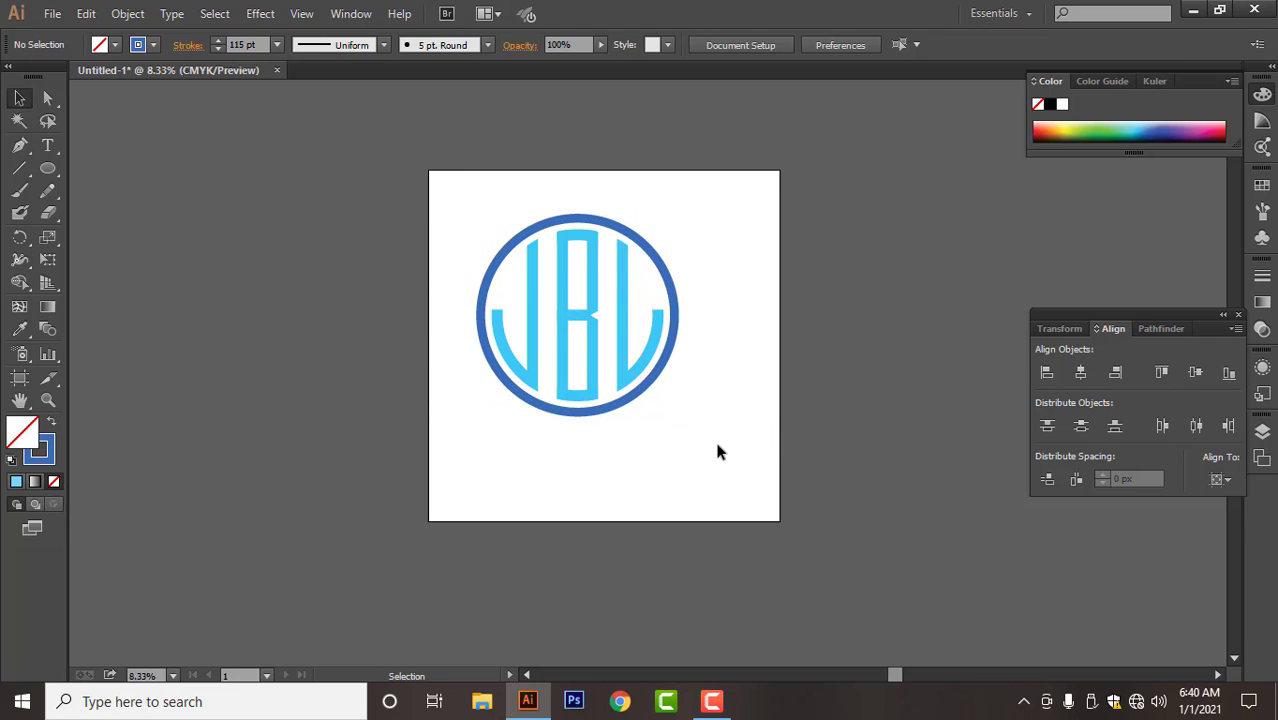
- Delete the finished JBL logo, both circle and letters, from the artboard
{"action": "scroll", "coordinate": [714, 440], "scroll_direction": "up", "scroll_amount": 1}
{"action": "scroll", "coordinate": [714, 448], "scroll_direction": "down", "scroll_amount": 1}
{"action": "left_click_drag", "start_coordinate": [496, 470], "coordinate": [712, 214]}
{"action": "key", "text": "Delete"}
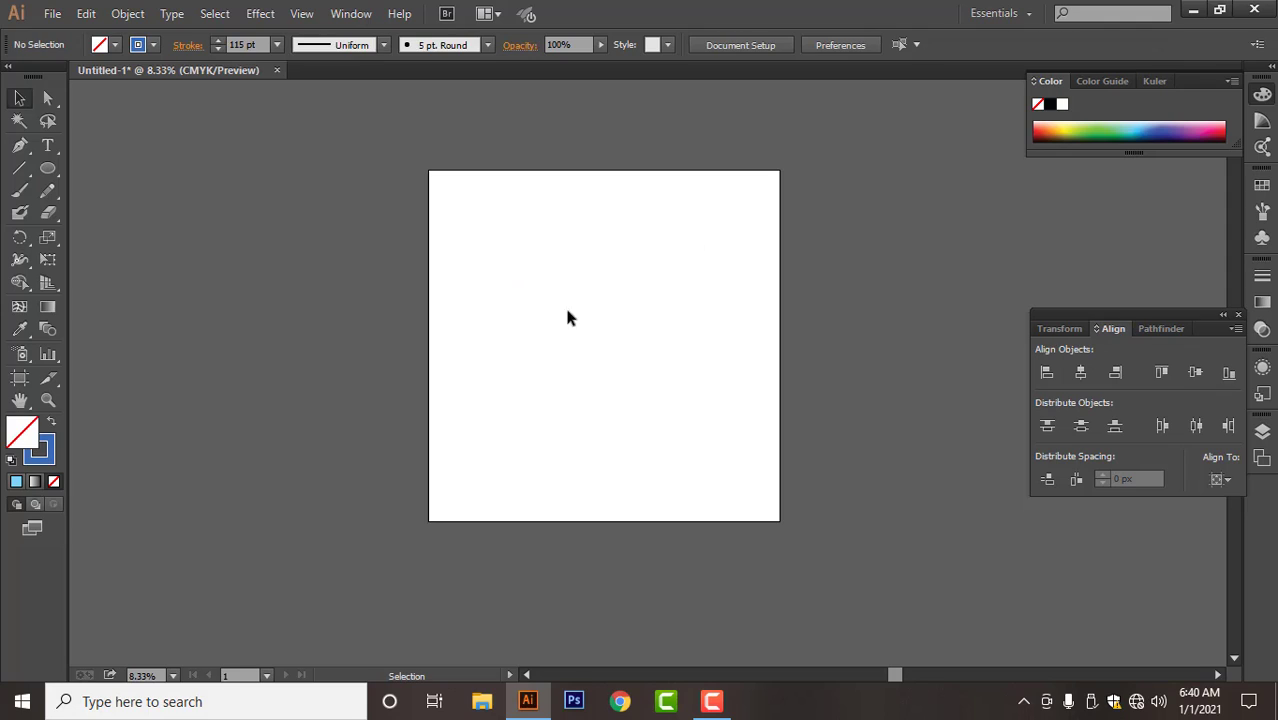
- Draw an unfilled circle with the blue 115 pt stroke from its center on the upper half of the artboard using the Ellipse tool
{"action": "left_click", "coordinate": [52, 176]}
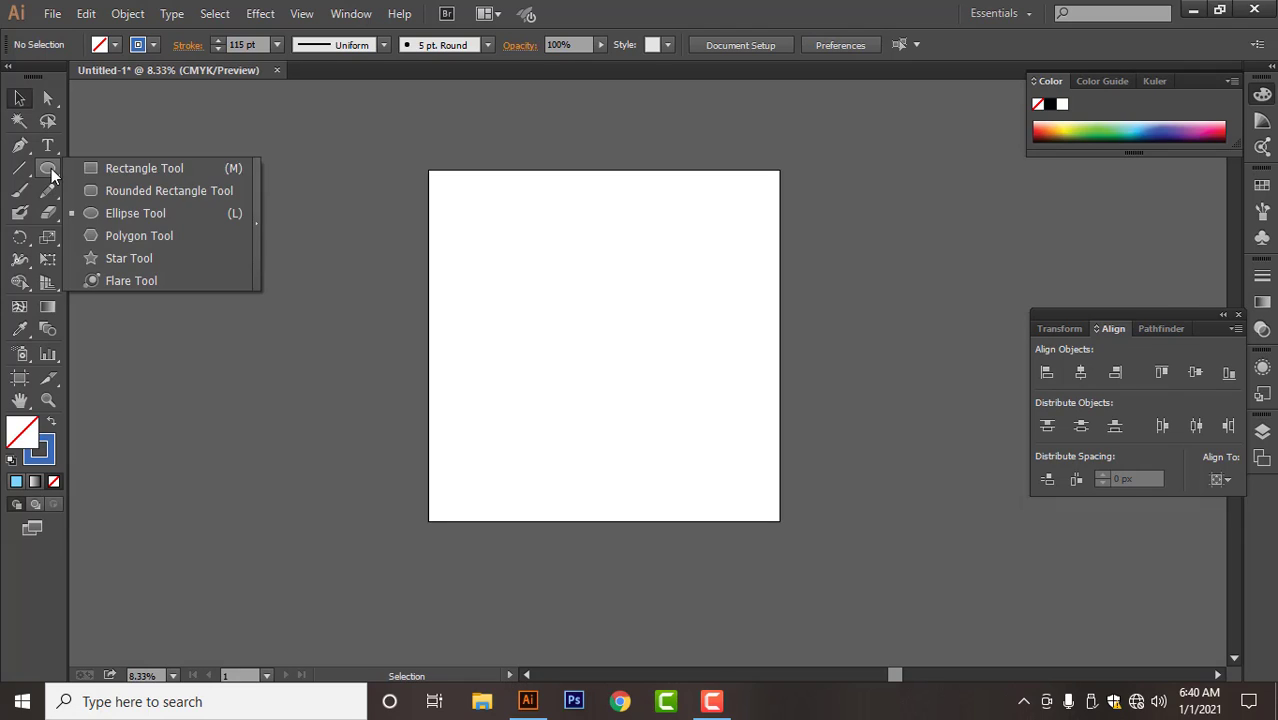
{"action": "left_click", "coordinate": [157, 211]}
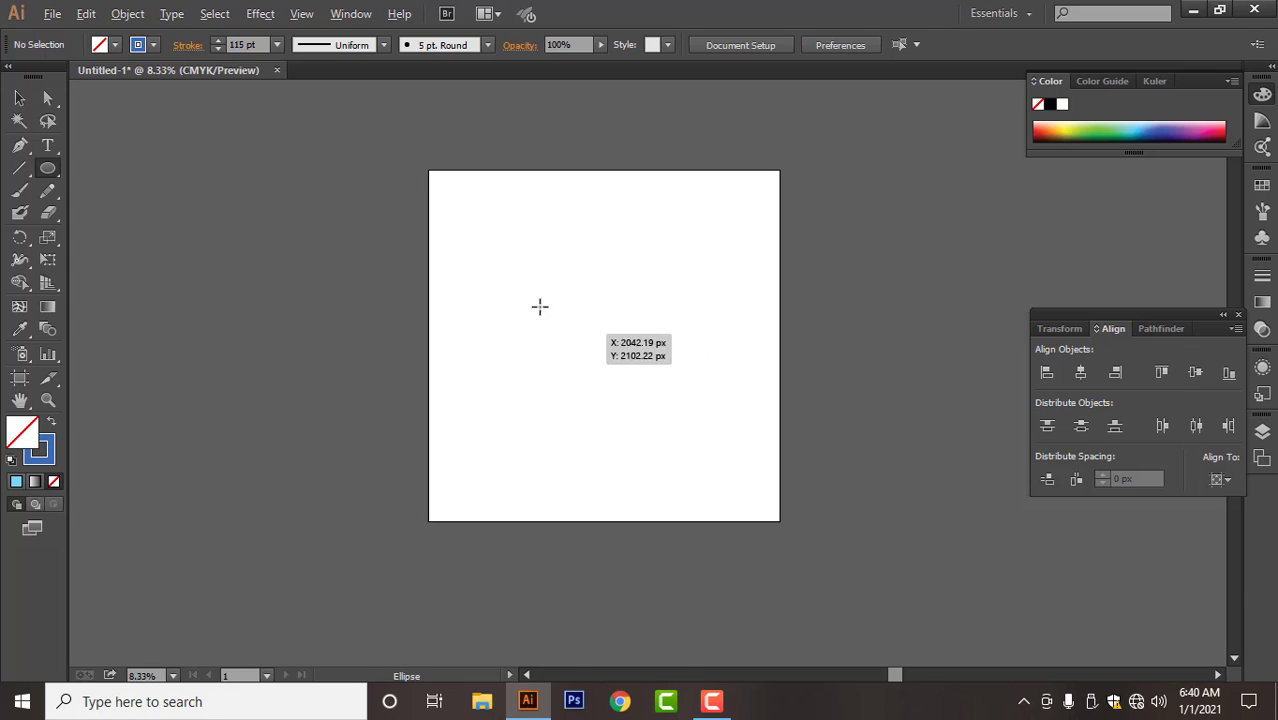
{"action": "left_click", "coordinate": [48, 172]}
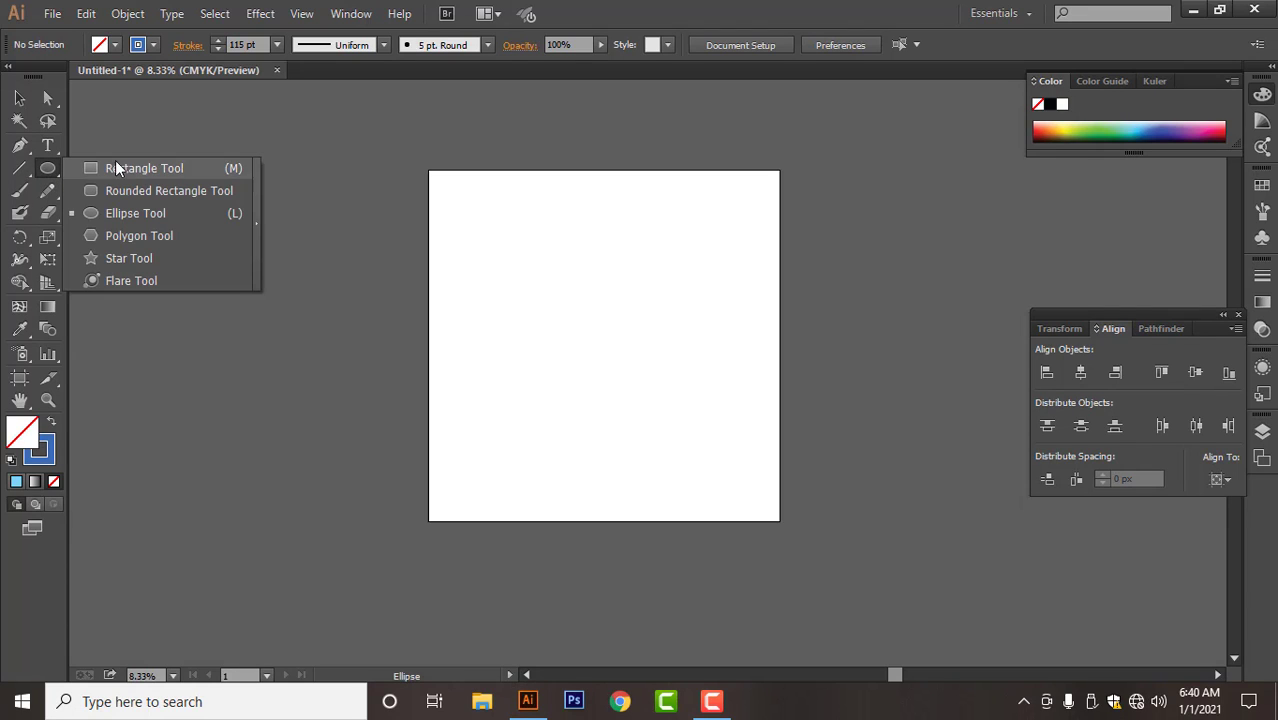
{"action": "left_click", "coordinate": [145, 214]}
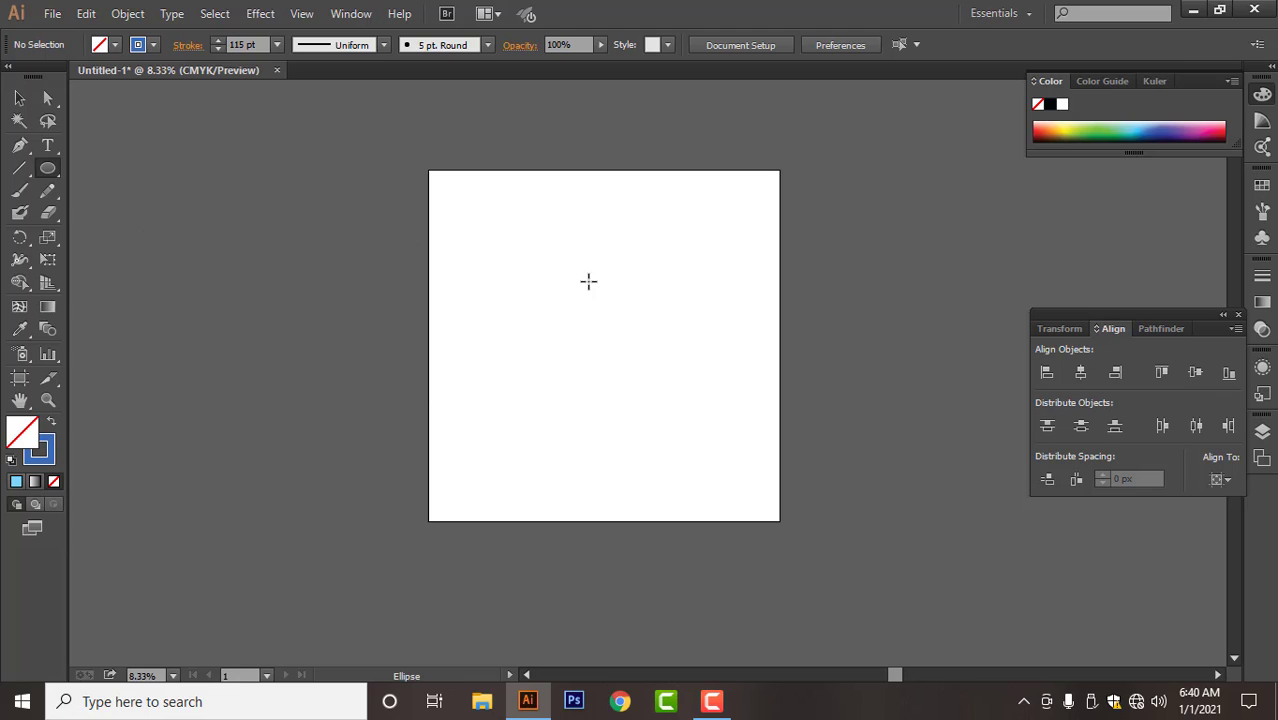
{"action": "left_click_drag", "start_coordinate": [588, 317], "coordinate": [655, 416]}
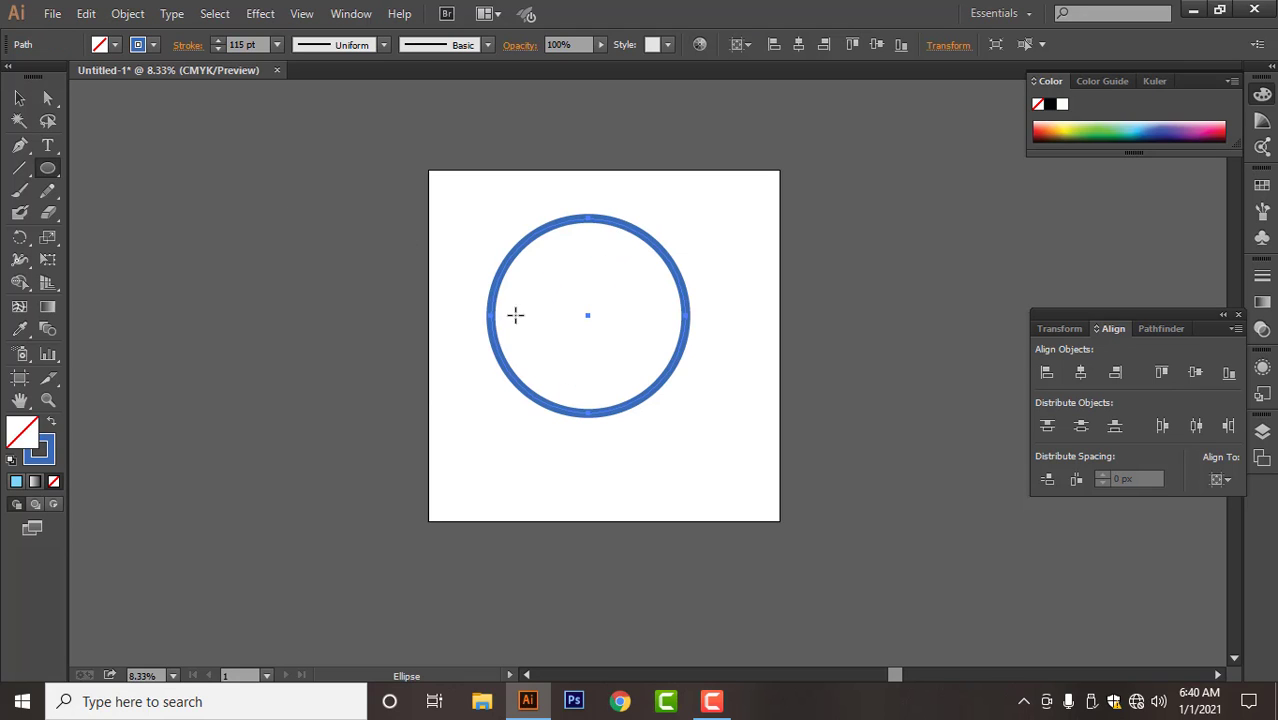
{"action": "left_click", "coordinate": [19, 98]}
{"action": "scroll", "coordinate": [620, 287], "scroll_direction": "up", "scroll_amount": 1}
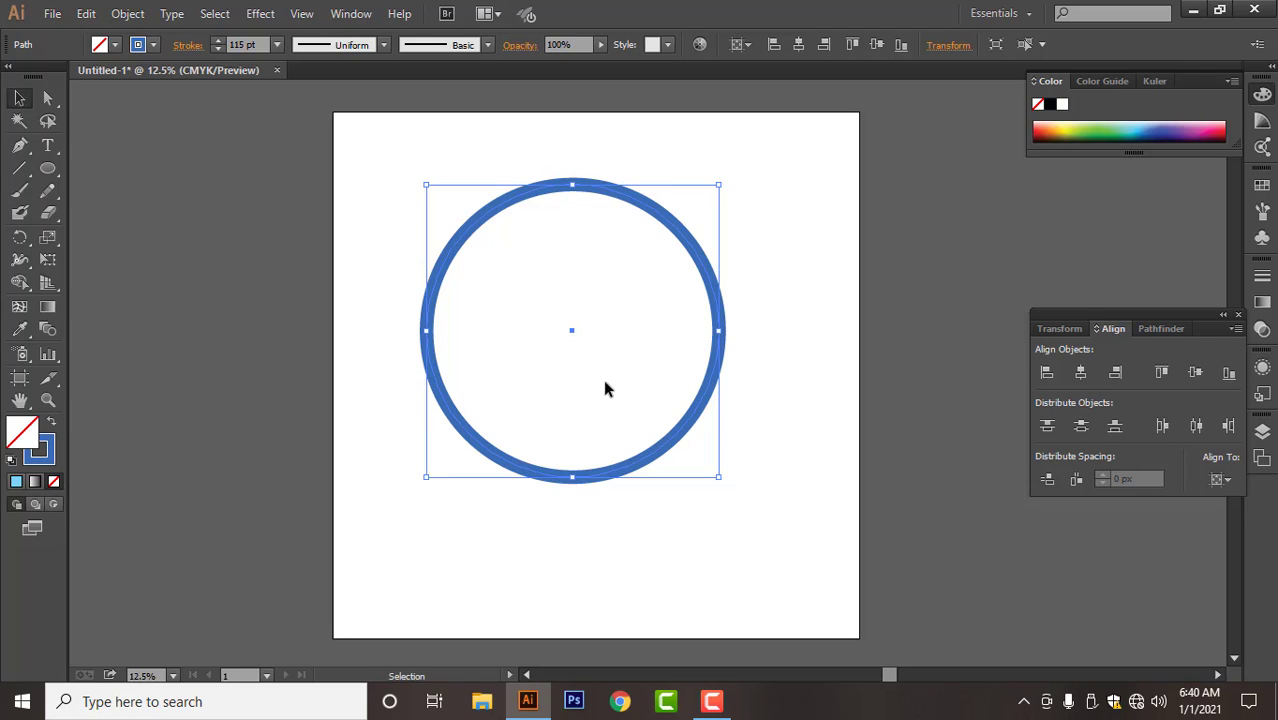
- Draw a vertical line segment through the circle's left part, extending past its upper and lower edges
{"action": "left_click", "coordinate": [20, 176]}
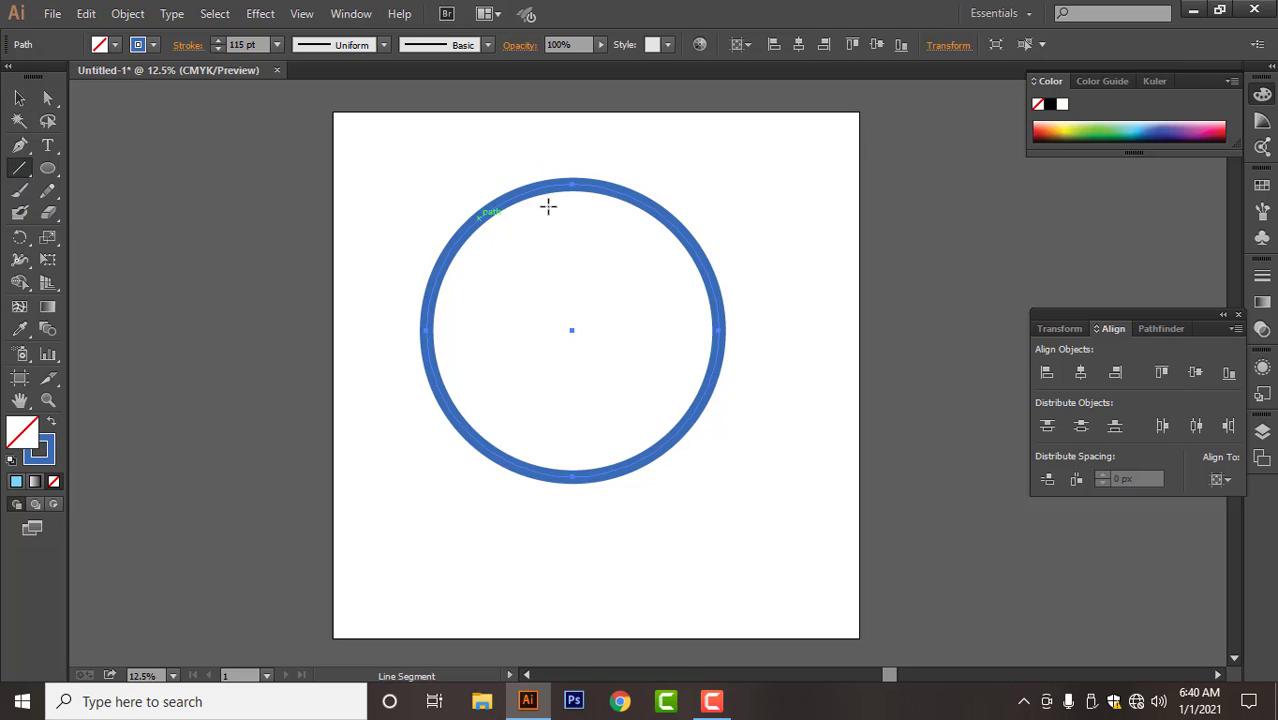
{"action": "left_click_drag", "start_coordinate": [469, 172], "coordinate": [469, 546]}
{"action": "left_click", "coordinate": [20, 98]}
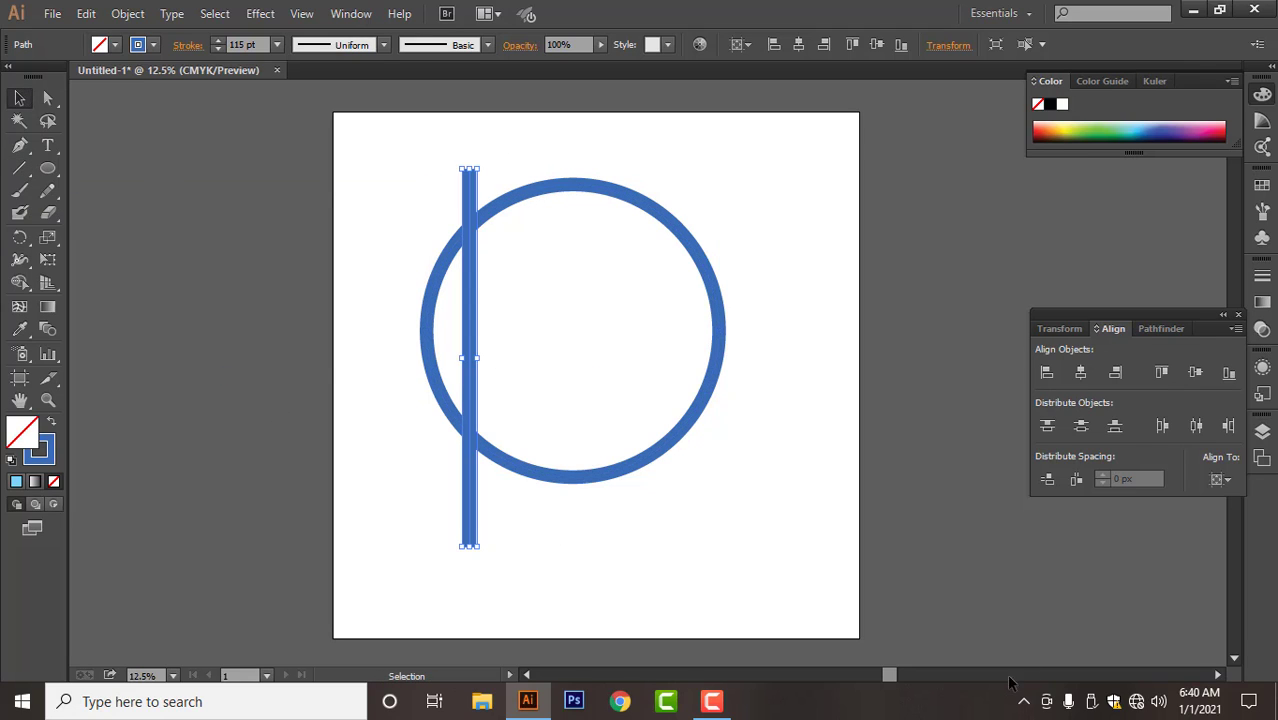
{"action": "left_click", "coordinate": [707, 708]}
{"action": "left_click", "coordinate": [1076, 605]}
- Copy the vertical line a short distance to the right and repeat the copy until five evenly spaced lines cross the circle
{"action": "key", "text": "ctrl+shift+a"}
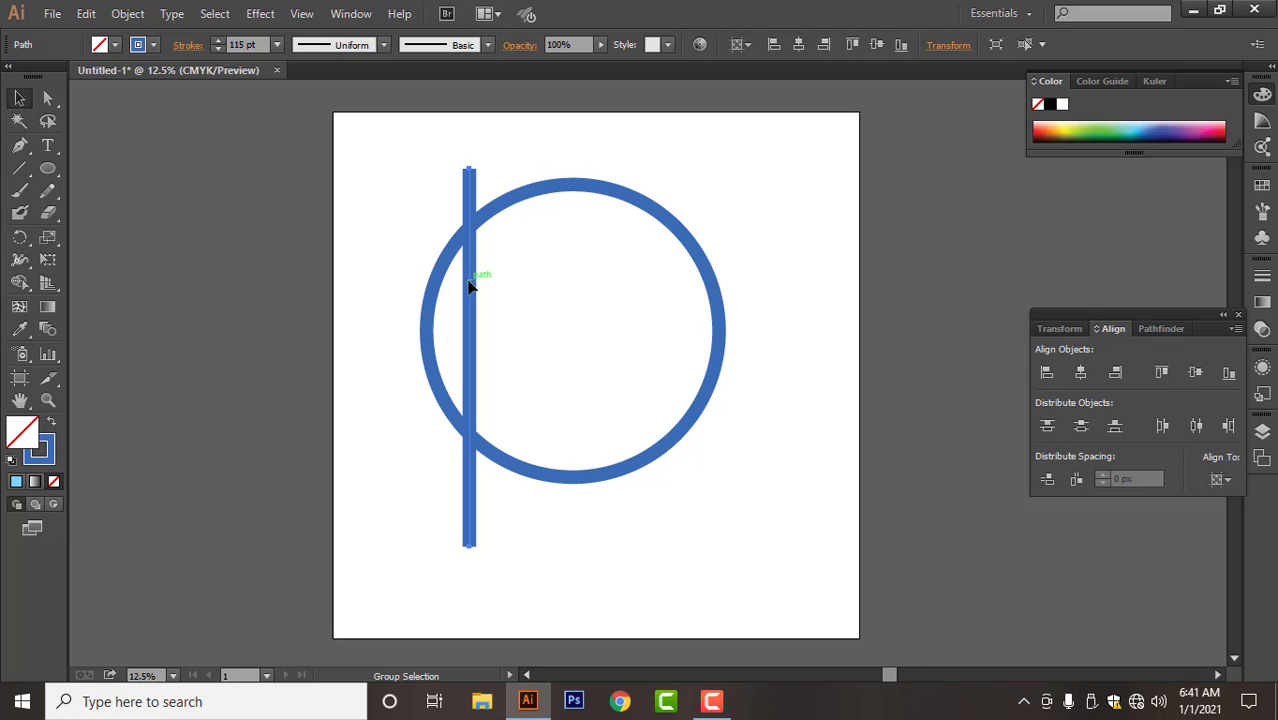
{"action": "left_click_drag", "start_coordinate": [470, 287], "coordinate": [508, 287]}
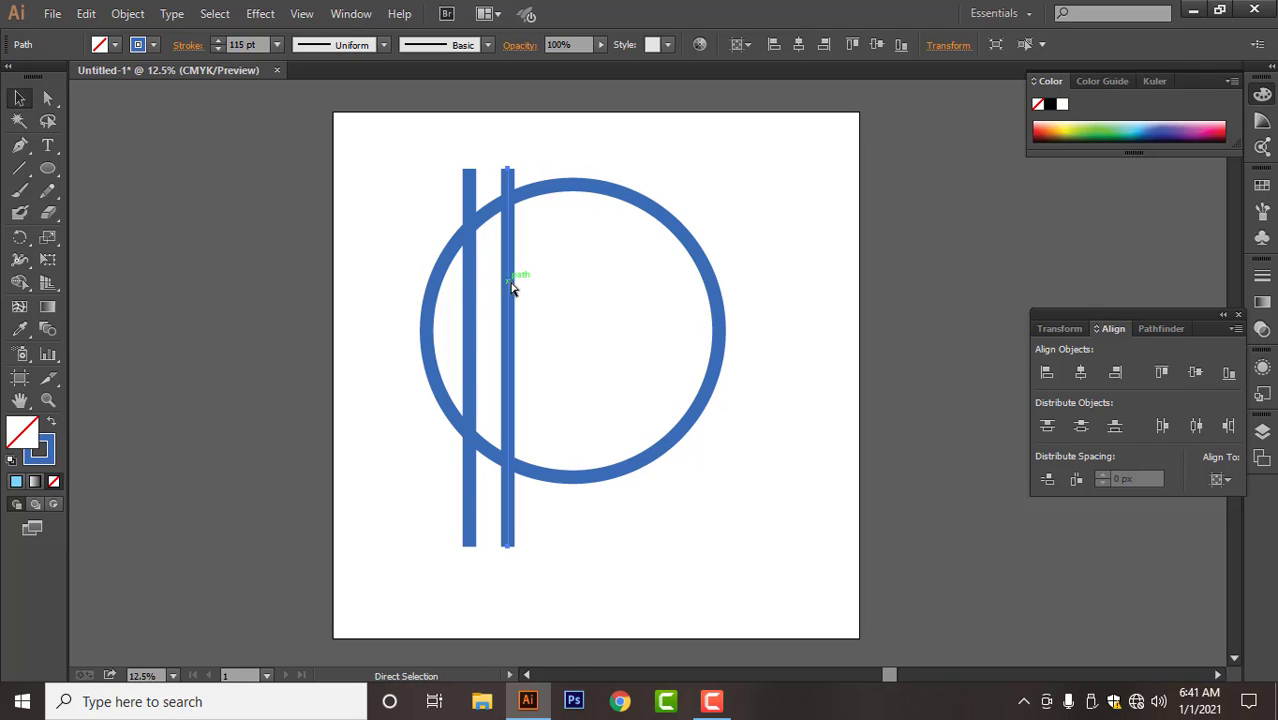
{"action": "key", "text": "ctrl+shift+a"}
{"action": "key", "text": "ctrl+d"}
{"action": "key", "text": "ctrl+d"}
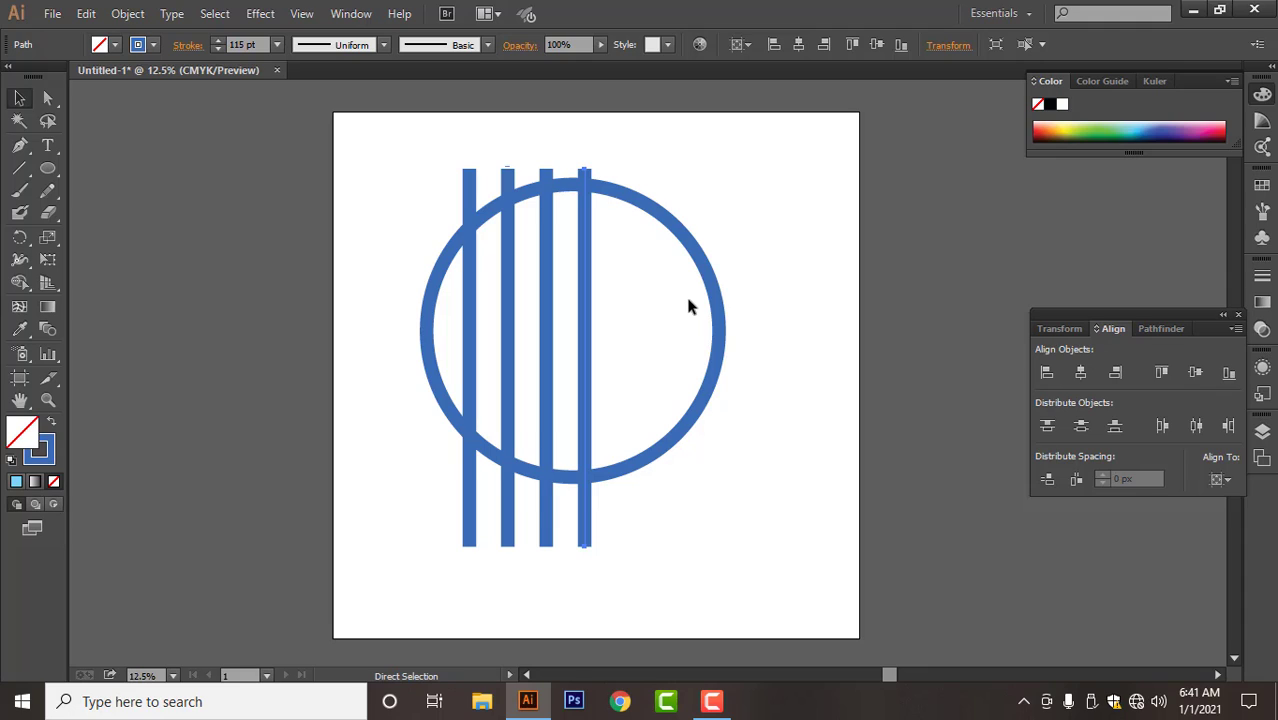
{"action": "key", "text": "ctrl+d"}
{"action": "key", "text": "v"}
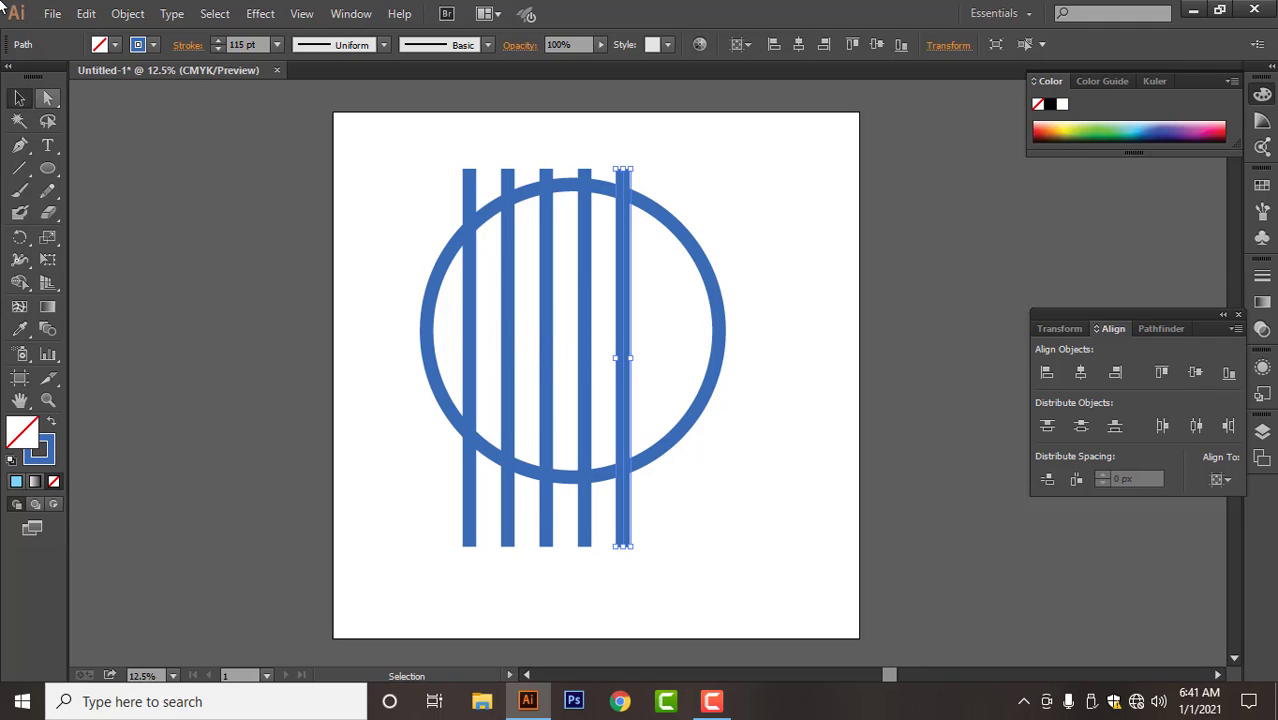
- Stretch the five vertical lines horizontally to widen their even spacing across the circle, and deselect them
{"action": "left_click", "coordinate": [20, 100]}
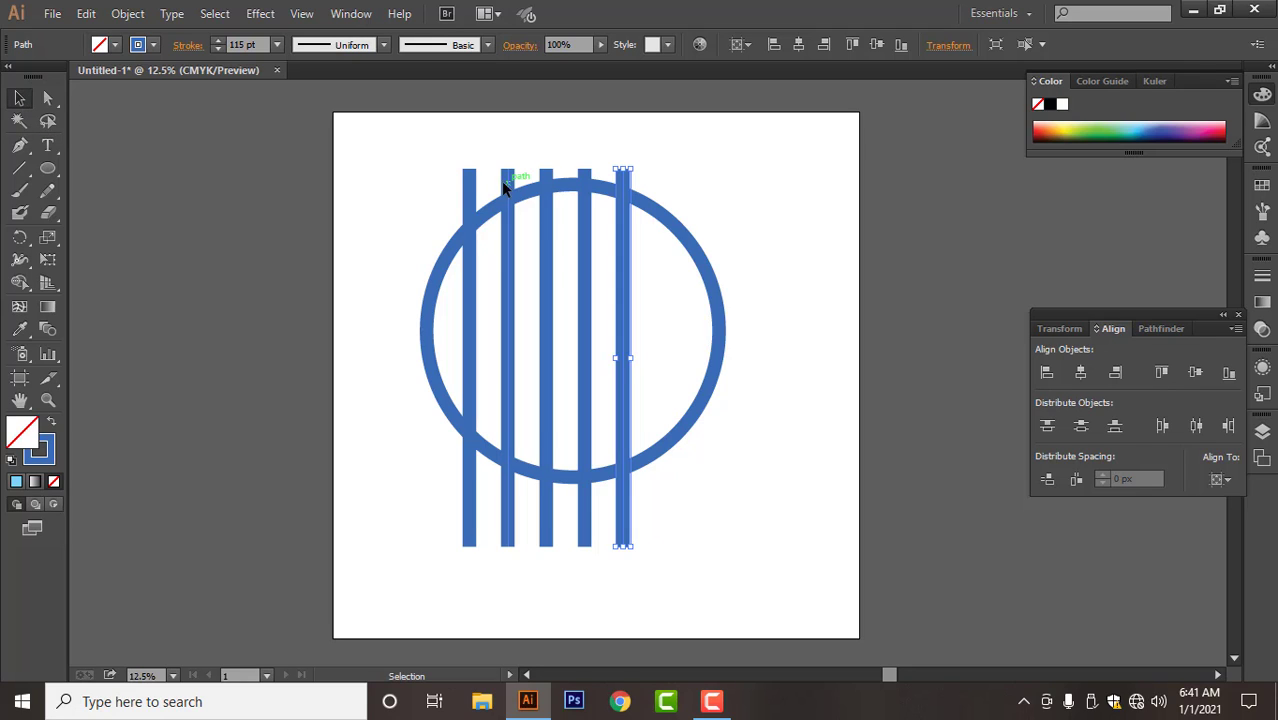
{"action": "left_click_drag", "start_coordinate": [447, 151], "coordinate": [684, 170]}
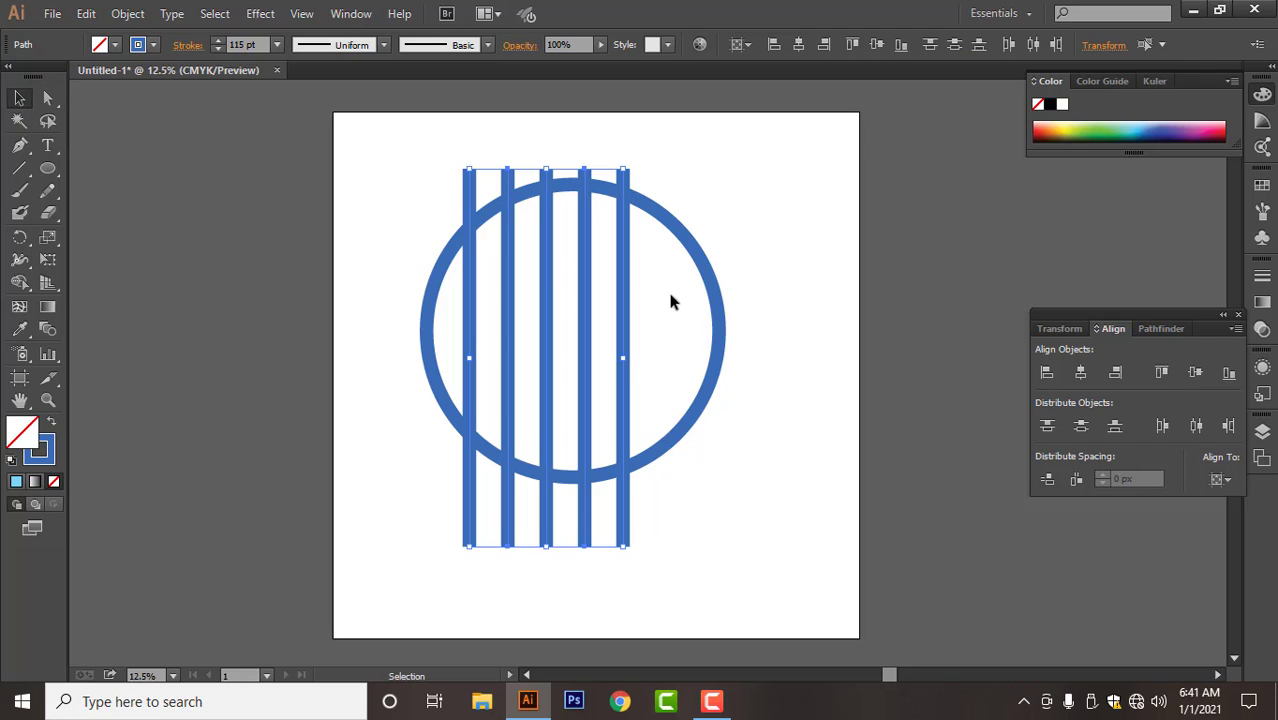
{"action": "left_click_drag", "start_coordinate": [623, 360], "coordinate": [655, 358]}
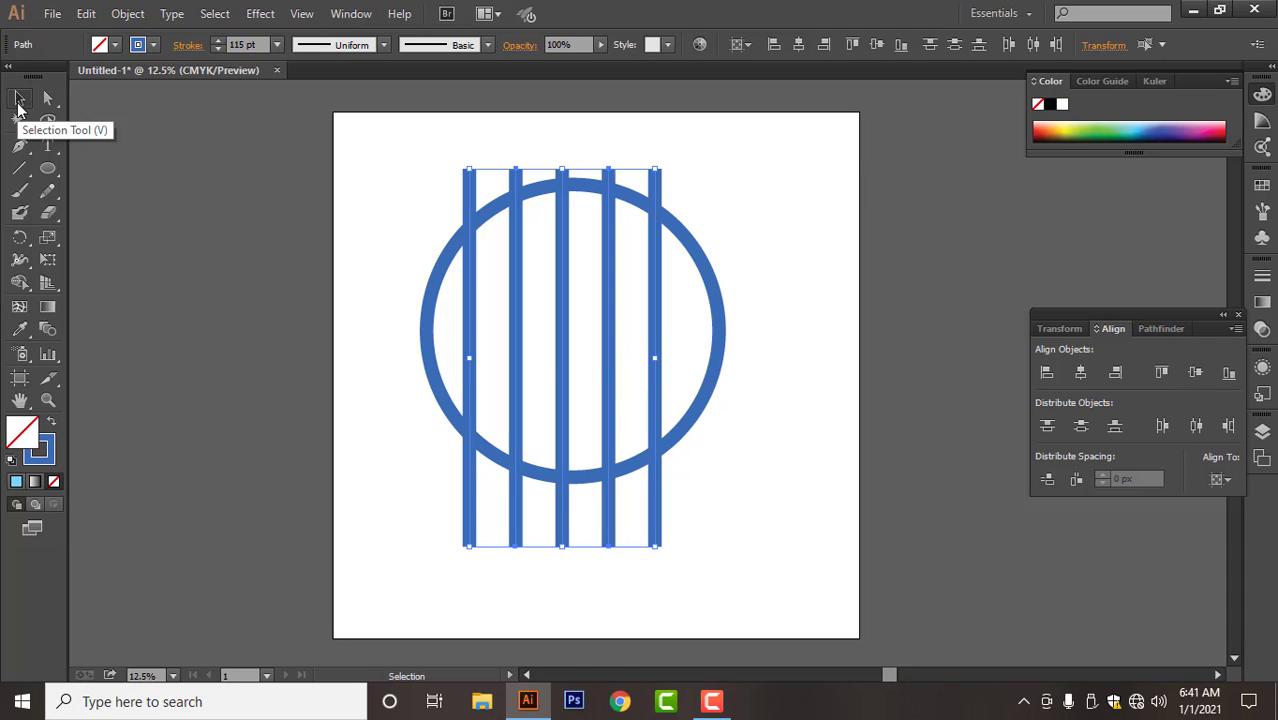
{"action": "left_click", "coordinate": [395, 316]}
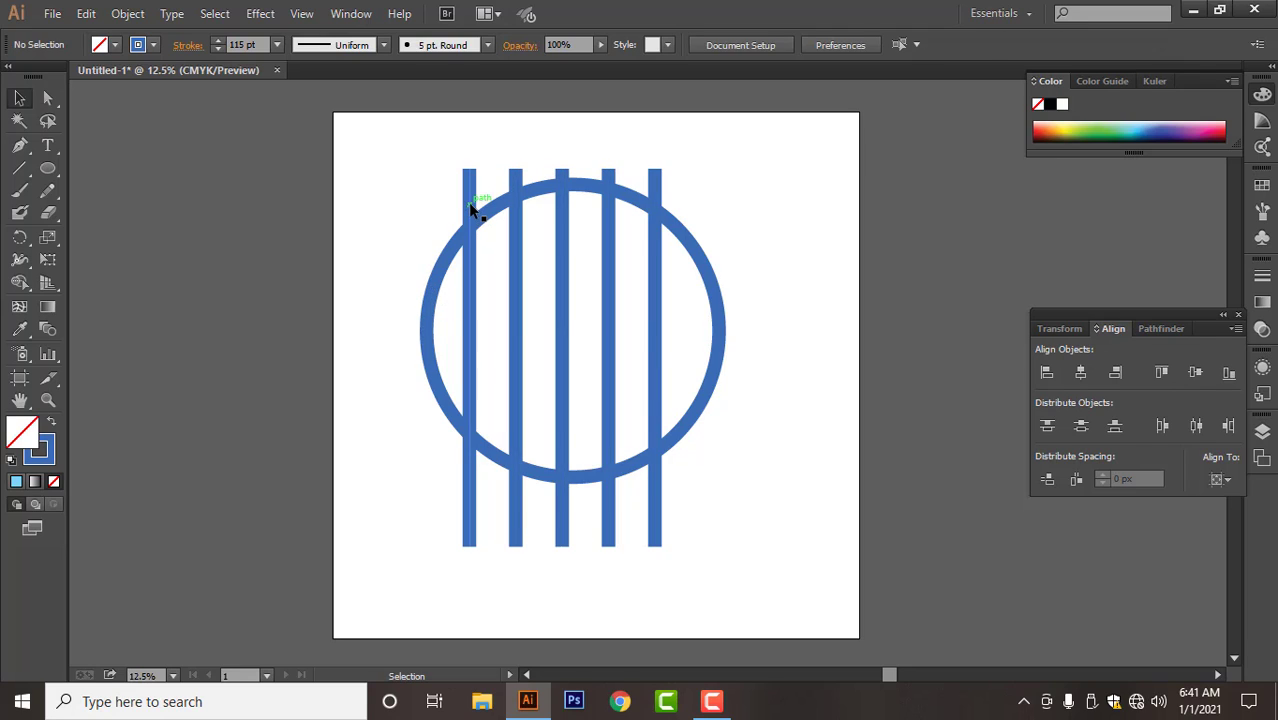
- Duplicate the leftmost vertical line in place and rotate the copy 90° to make a horizontal line
{"action": "left_click", "coordinate": [470, 205]}
{"action": "key", "text": "ctrl"}
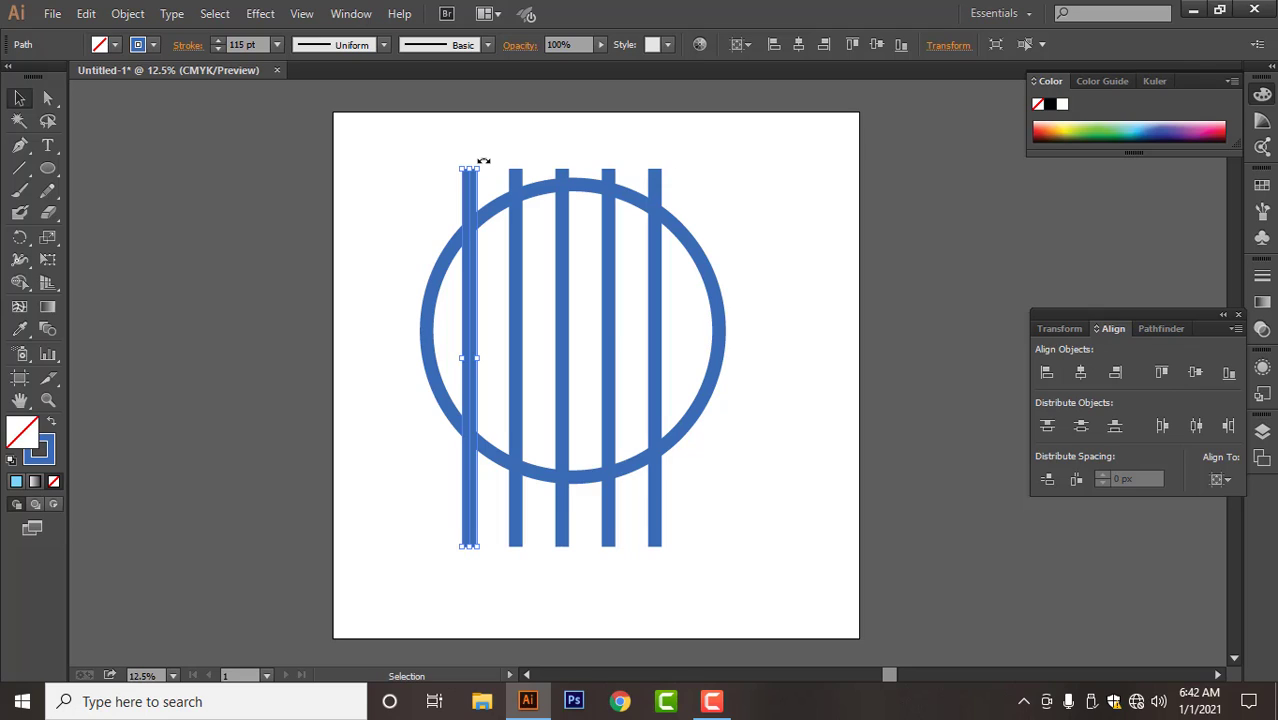
{"action": "left_click_drag", "start_coordinate": [483, 161], "coordinate": [618, 372]}
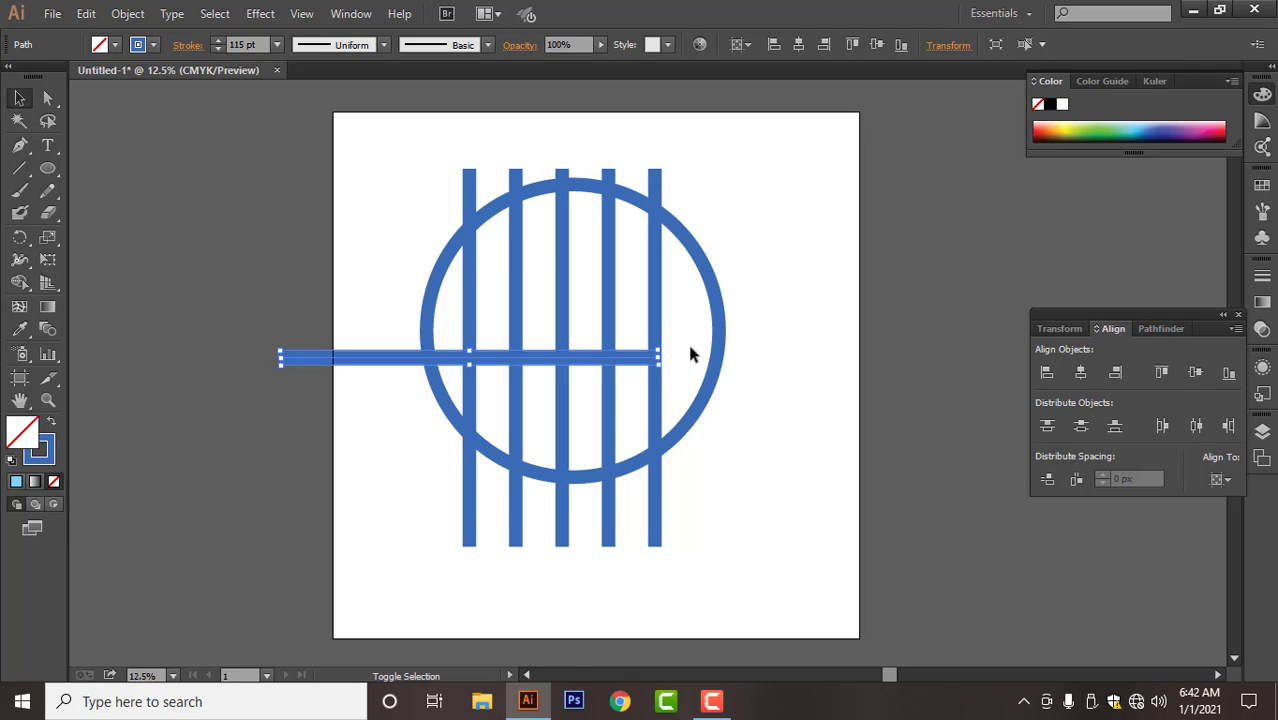
- Align the horizontal line to the circle's horizontal and vertical center, with the circle as key object, and deselect
{"action": "left_click", "coordinate": [718, 348], "text": "shift"}
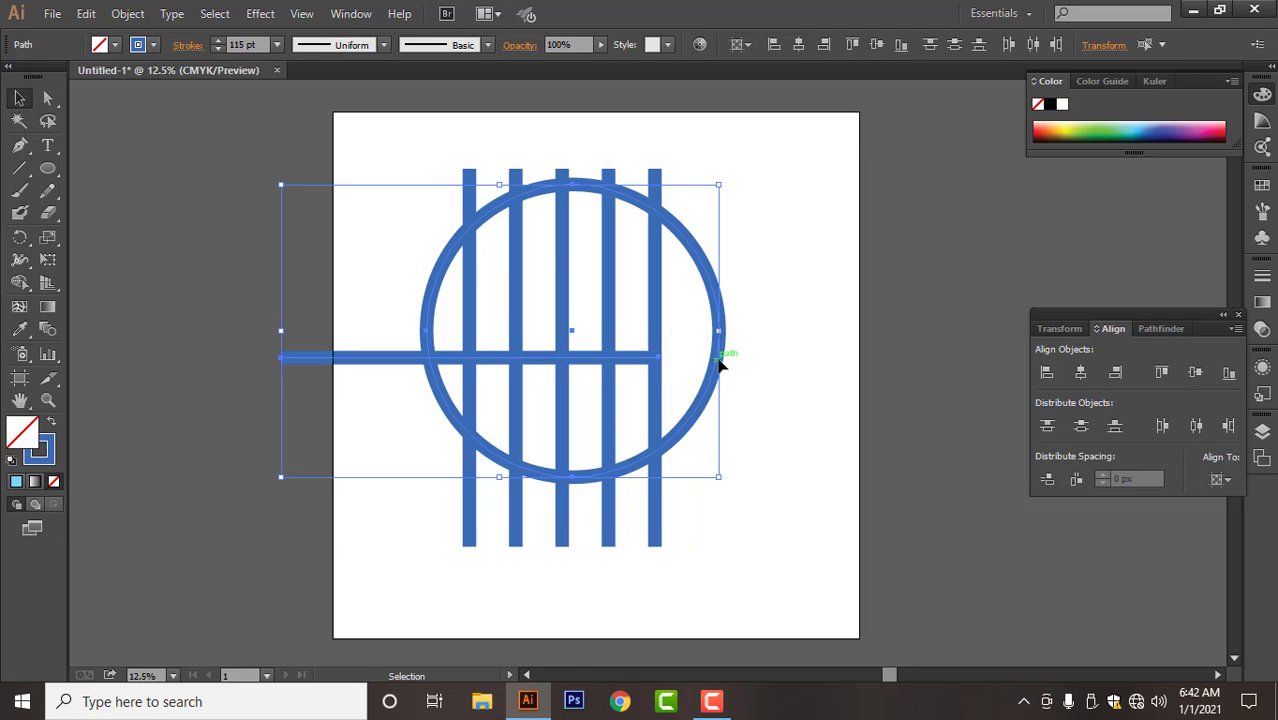
{"action": "left_click", "coordinate": [720, 358]}
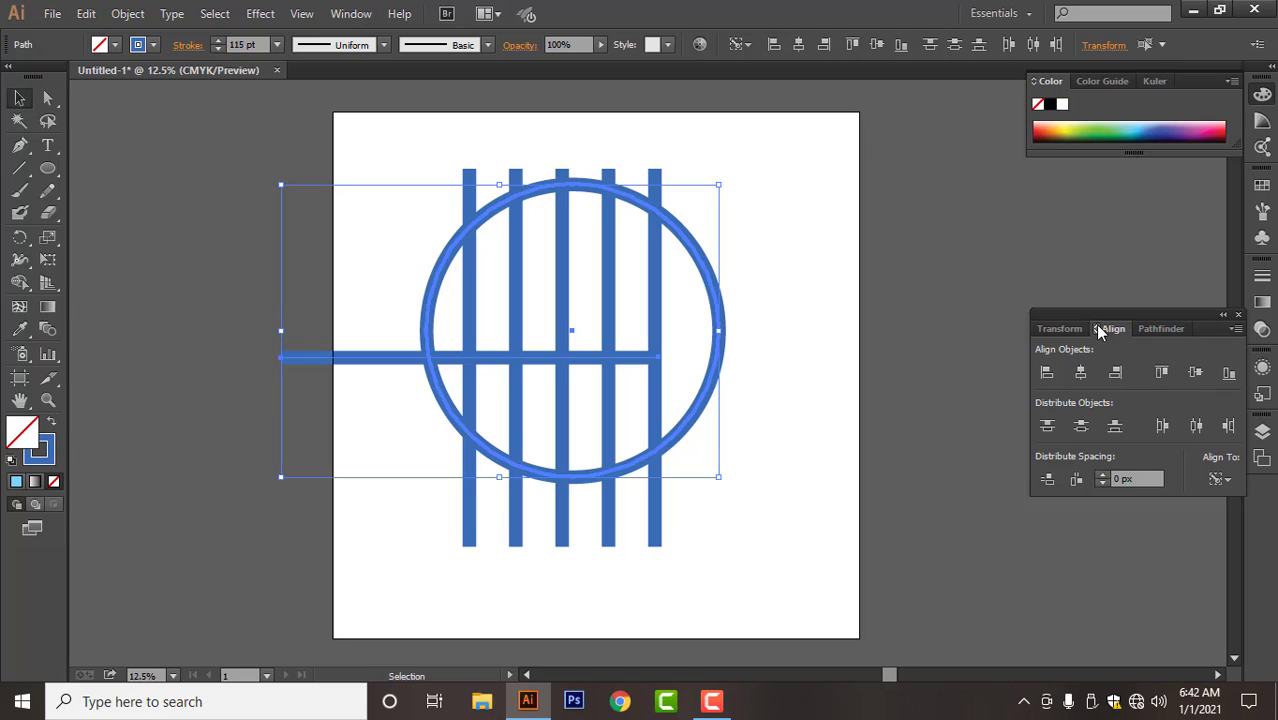
{"action": "left_click", "coordinate": [1081, 373]}
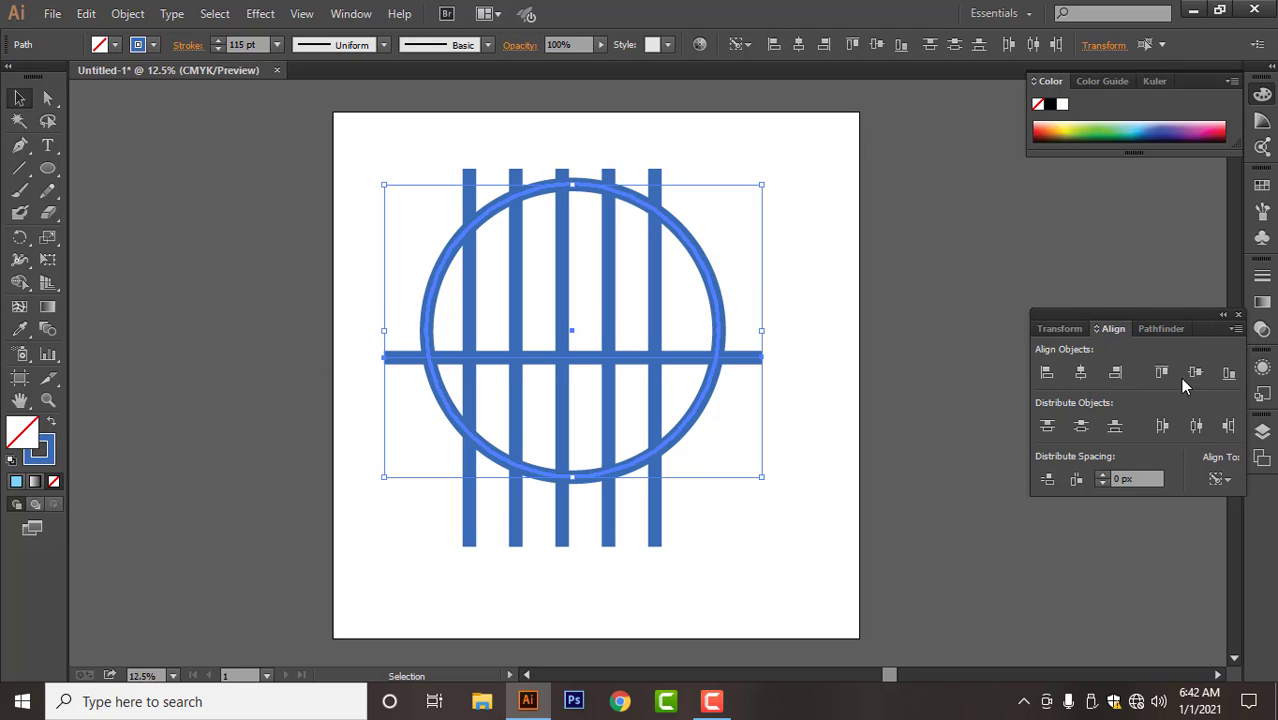
{"action": "left_click", "coordinate": [1193, 376]}
{"action": "left_click", "coordinate": [845, 408]}
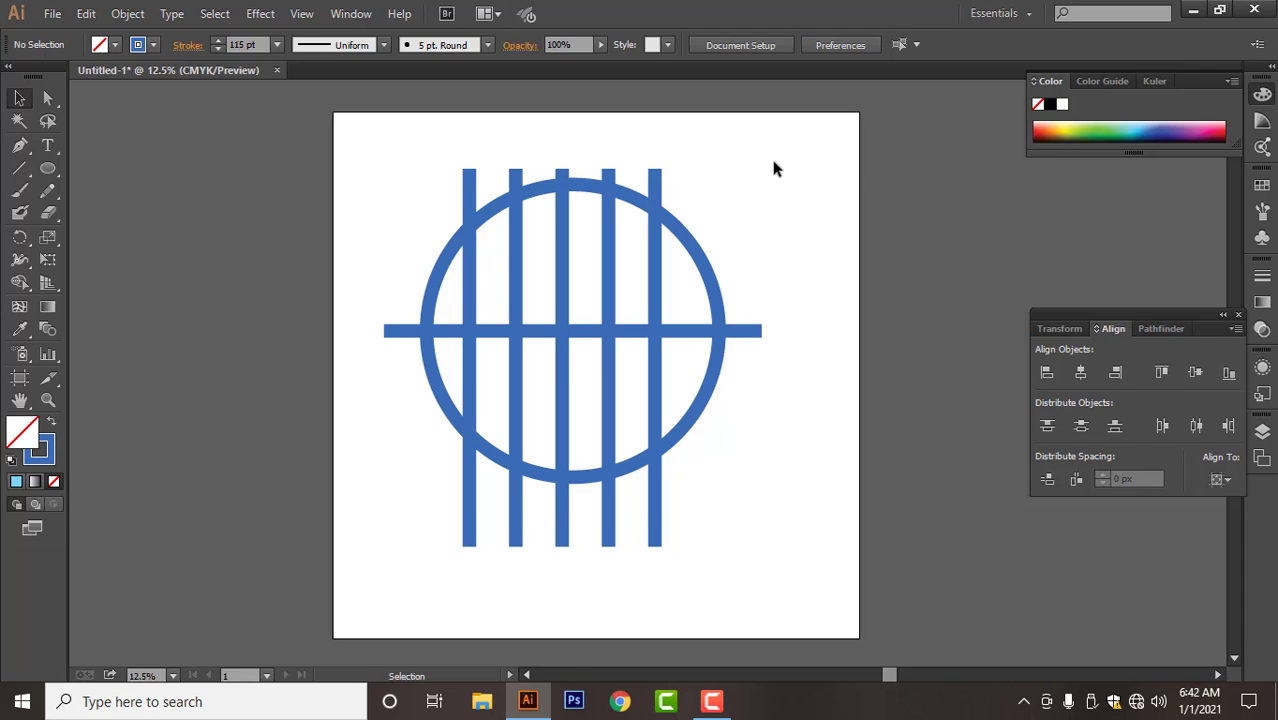
- Expand the fill and stroke of the circle and all the lines
{"action": "left_click_drag", "start_coordinate": [790, 166], "coordinate": [351, 527]}
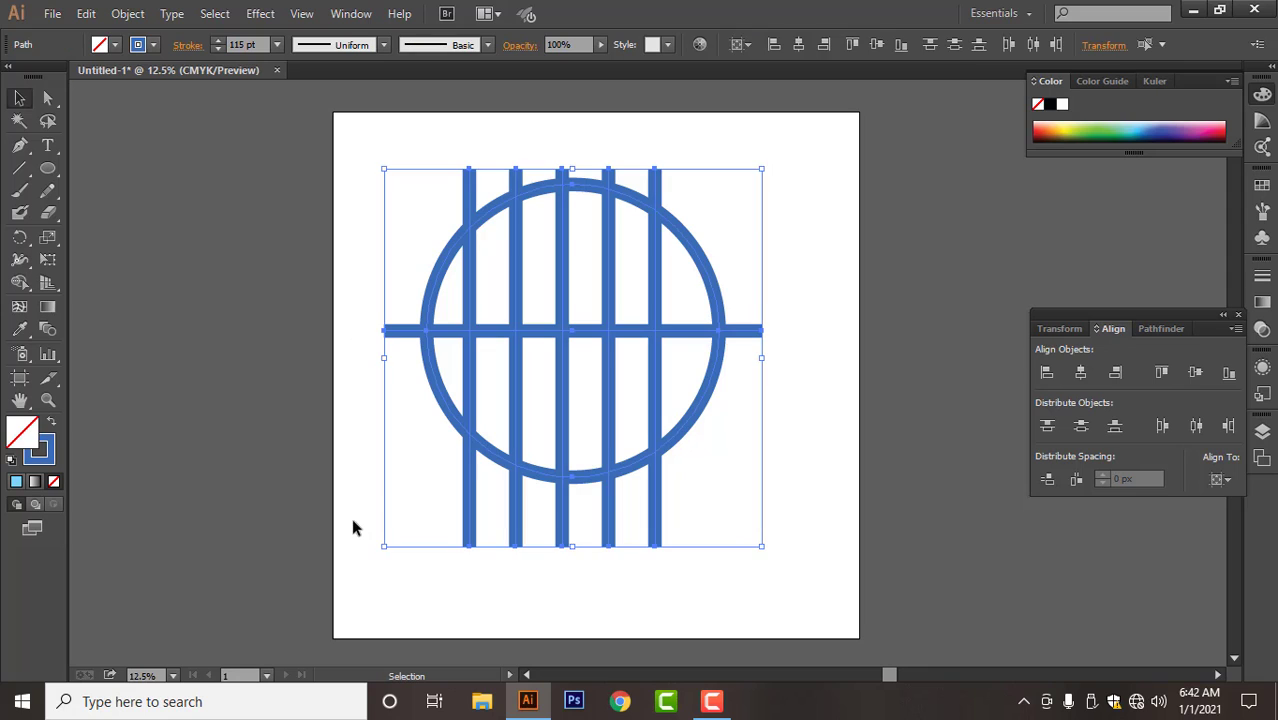
{"action": "left_click", "coordinate": [128, 13]}
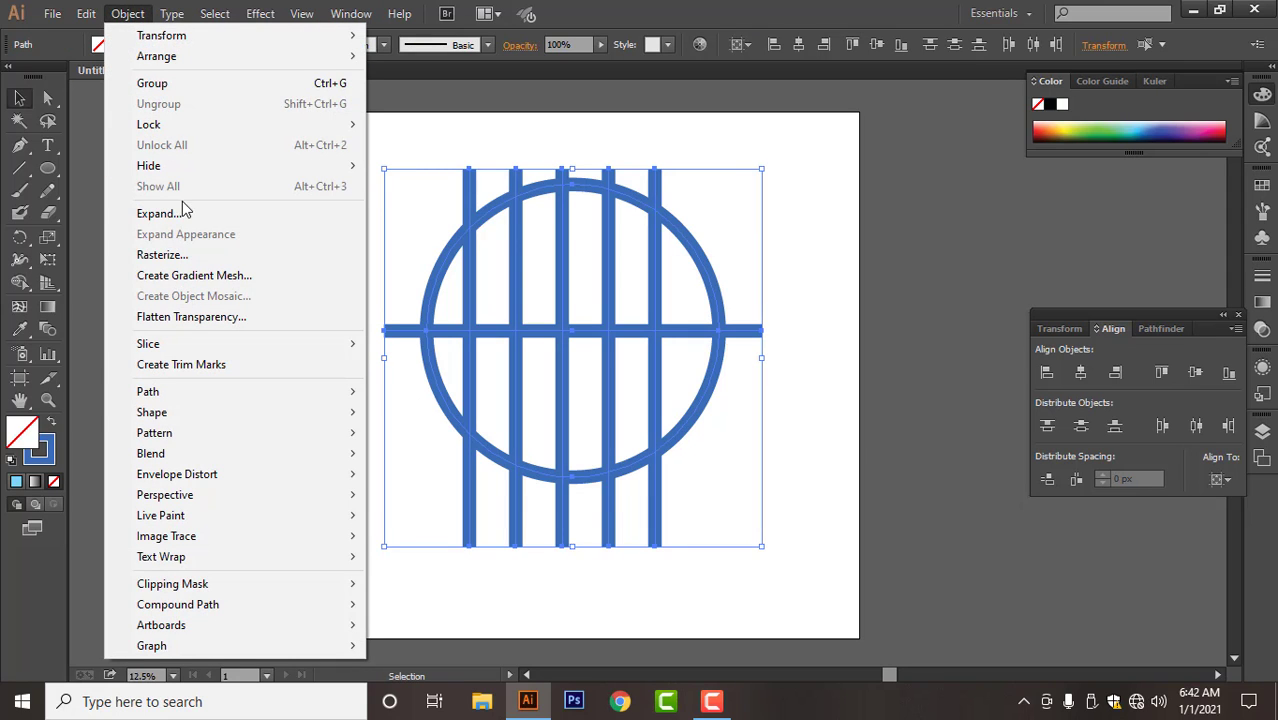
{"action": "mouse_move", "coordinate": [166, 175]}
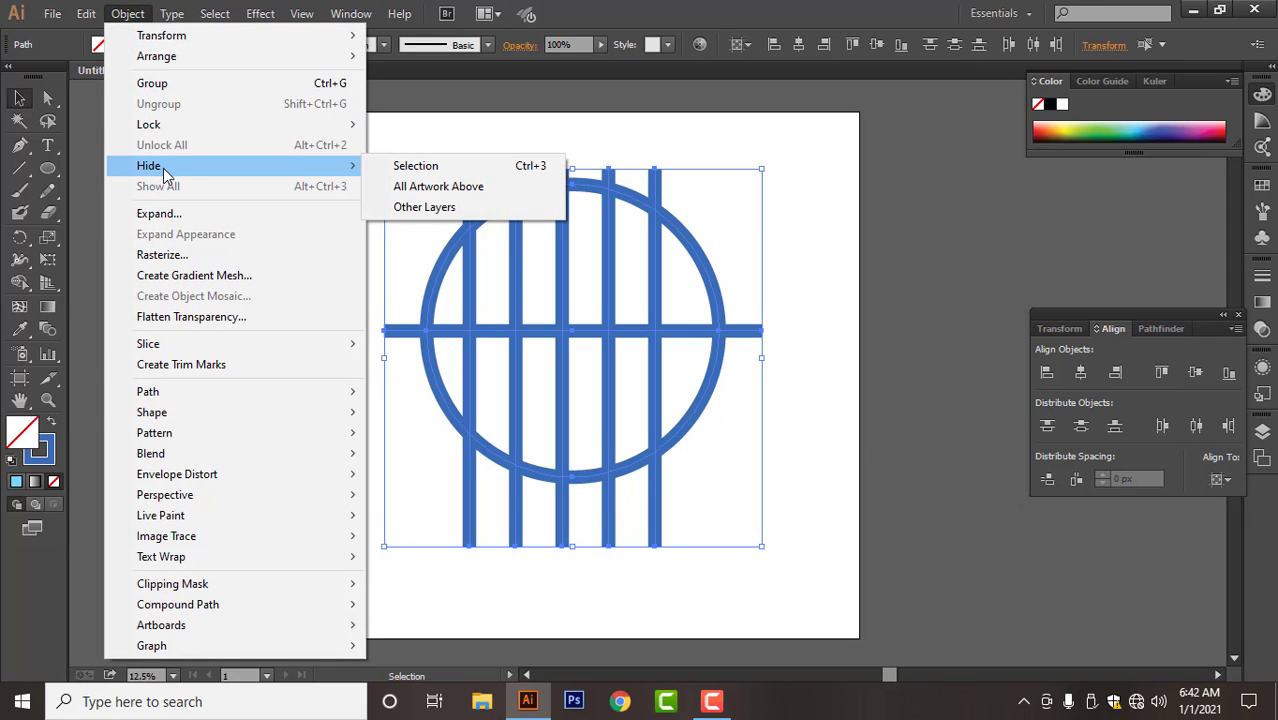
{"action": "left_click", "coordinate": [172, 213]}
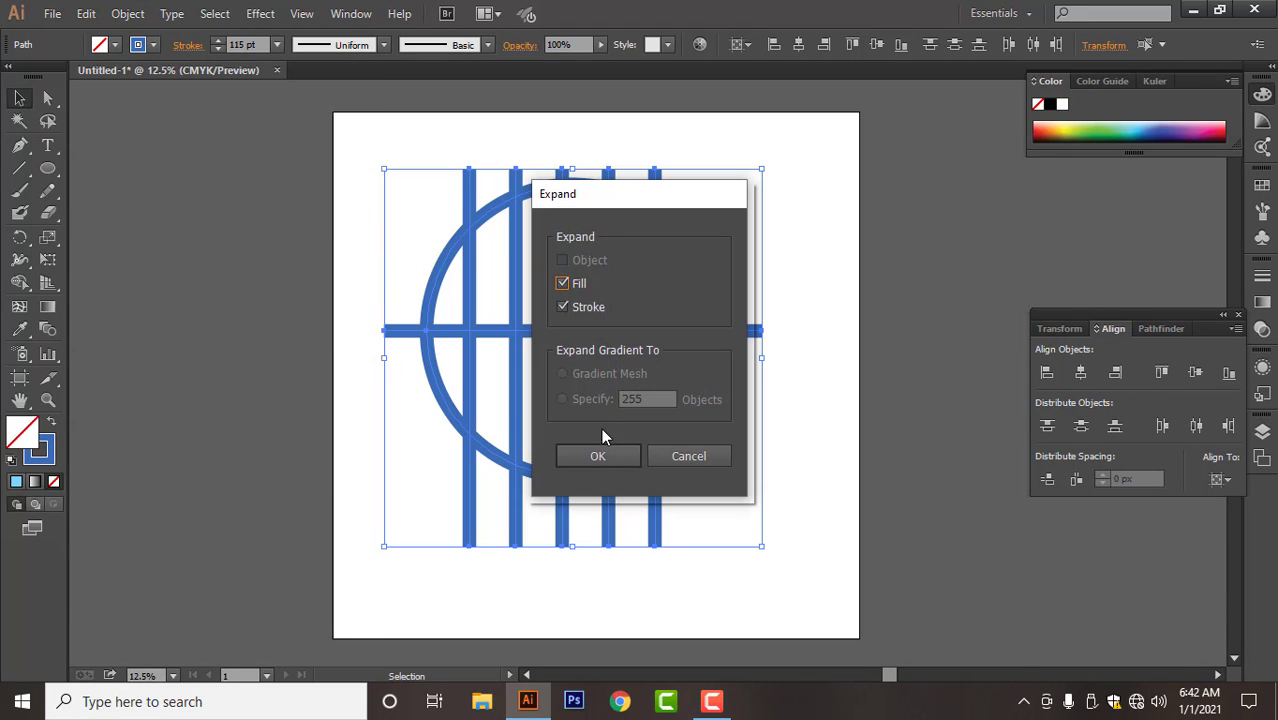
{"action": "left_click", "coordinate": [600, 456]}
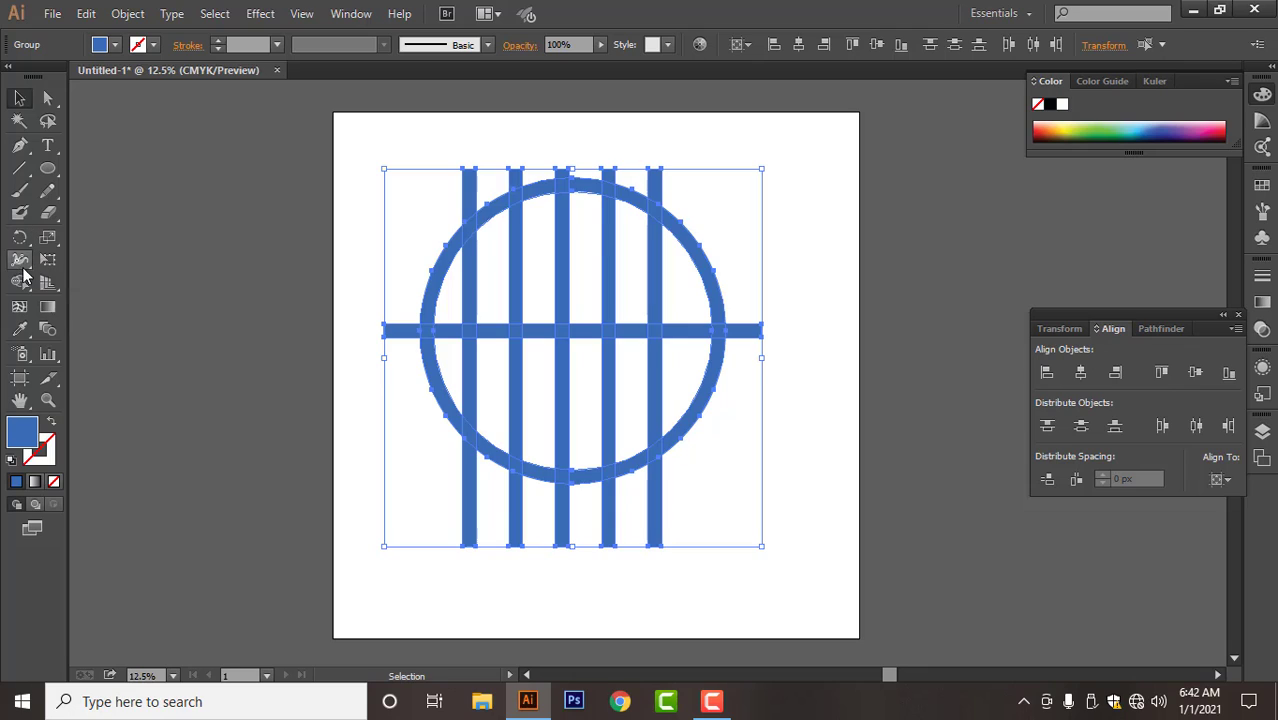
- Remove all line ends that protrude outside the circle with the Shape Builder tool
{"action": "left_click", "coordinate": [19, 283]}
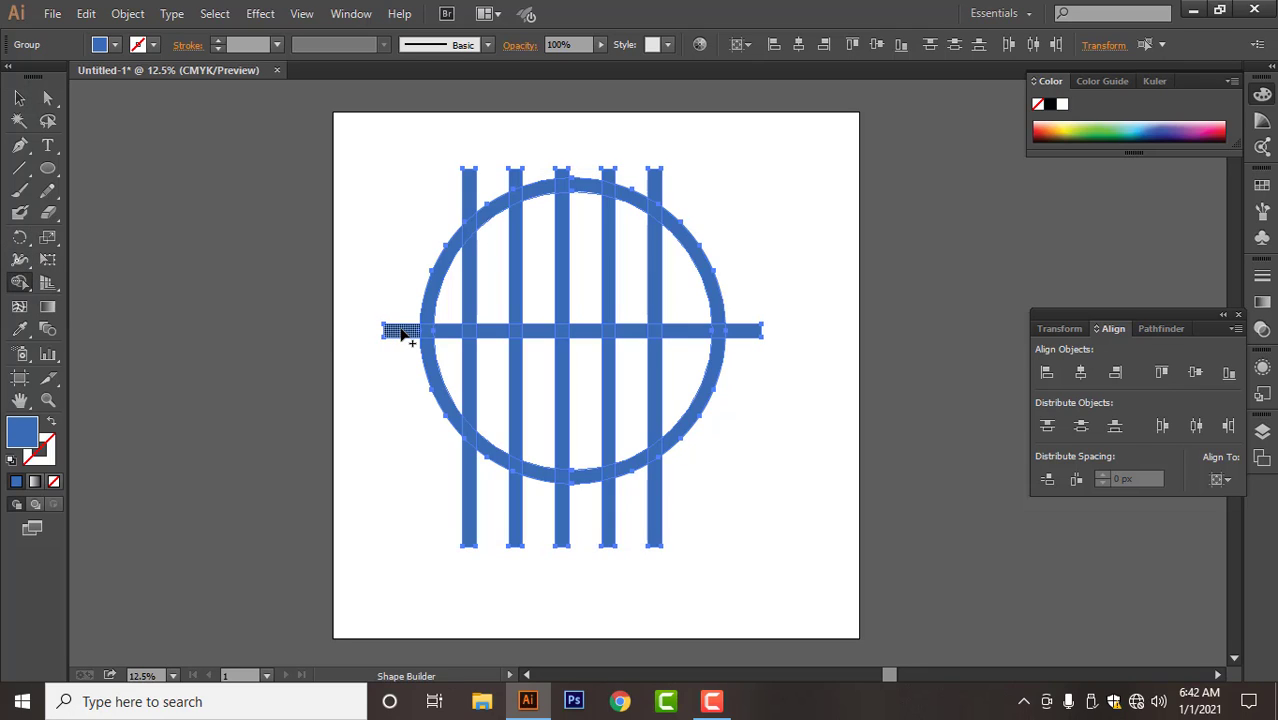
{"action": "mouse_move", "coordinate": [403, 300]}
{"action": "left_mouse_down"}
{"action": "mouse_move", "coordinate": [399, 442]}
{"action": "mouse_move", "coordinate": [401, 430]}
{"action": "left_mouse_up"}
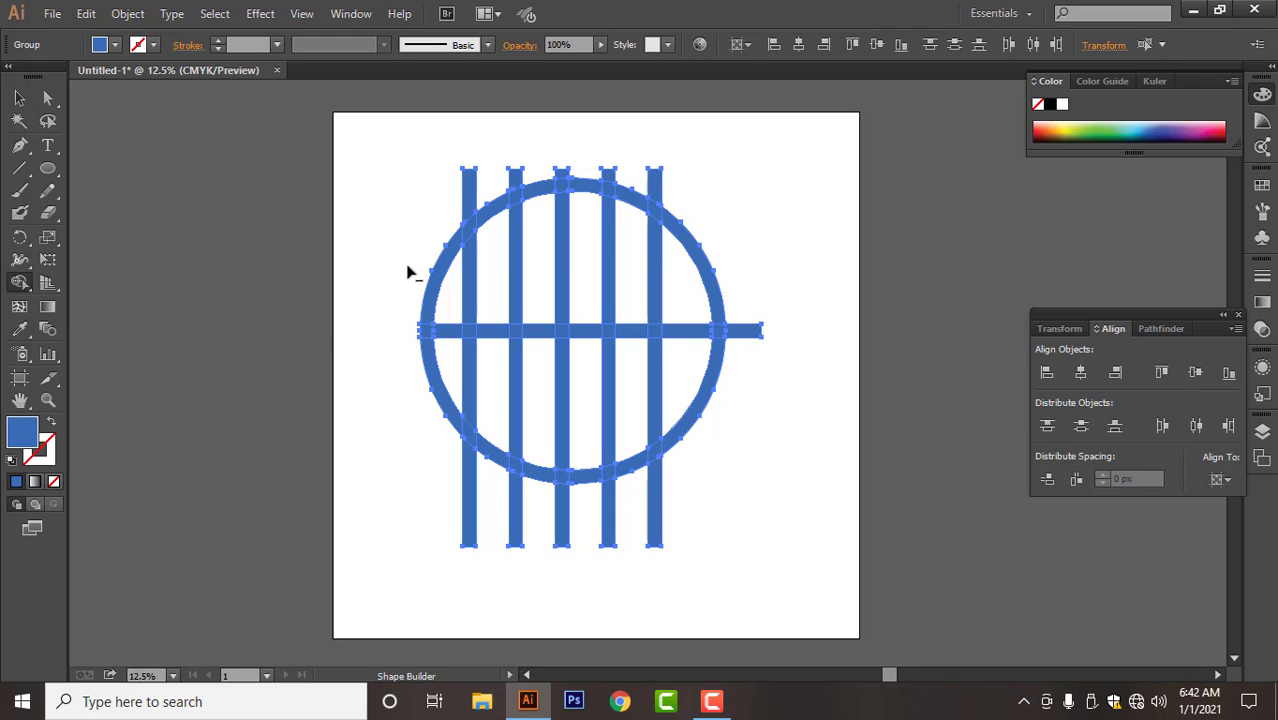
{"action": "mouse_move", "coordinate": [410, 200]}
{"action": "left_mouse_down"}
{"action": "mouse_move", "coordinate": [531, 170]}
{"action": "mouse_move", "coordinate": [656, 182]}
{"action": "left_mouse_up"}
{"action": "left_click_drag", "start_coordinate": [740, 268], "coordinate": [740, 262]}
{"action": "mouse_move", "coordinate": [742, 243]}
{"action": "left_mouse_down"}
{"action": "mouse_move", "coordinate": [746, 440]}
{"action": "mouse_move", "coordinate": [588, 515]}
{"action": "mouse_move", "coordinate": [470, 538]}
{"action": "left_mouse_up"}
{"action": "left_click_drag", "start_coordinate": [437, 486], "coordinate": [488, 531]}
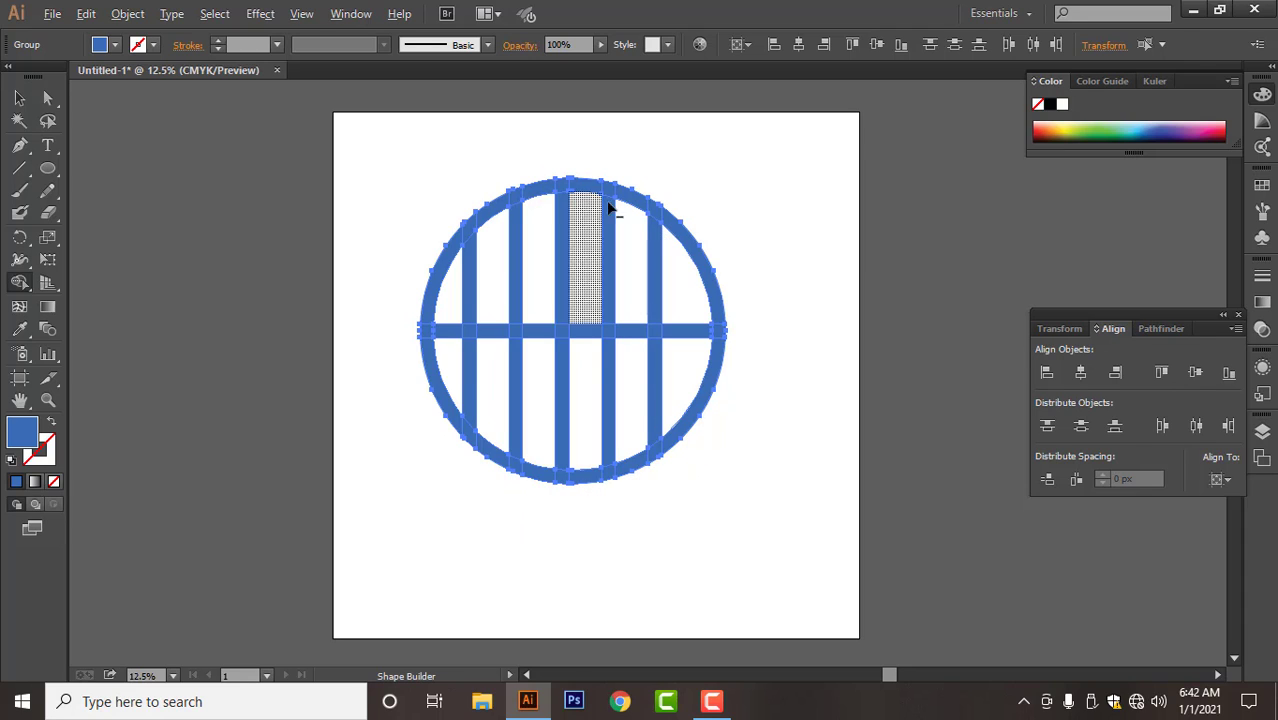
- Form the letter A with Shape Builder by removing the circle's left side, the segments between the second and third verticals, and its lower arc
{"action": "left_click_drag", "start_coordinate": [444, 200], "coordinate": [437, 437]}
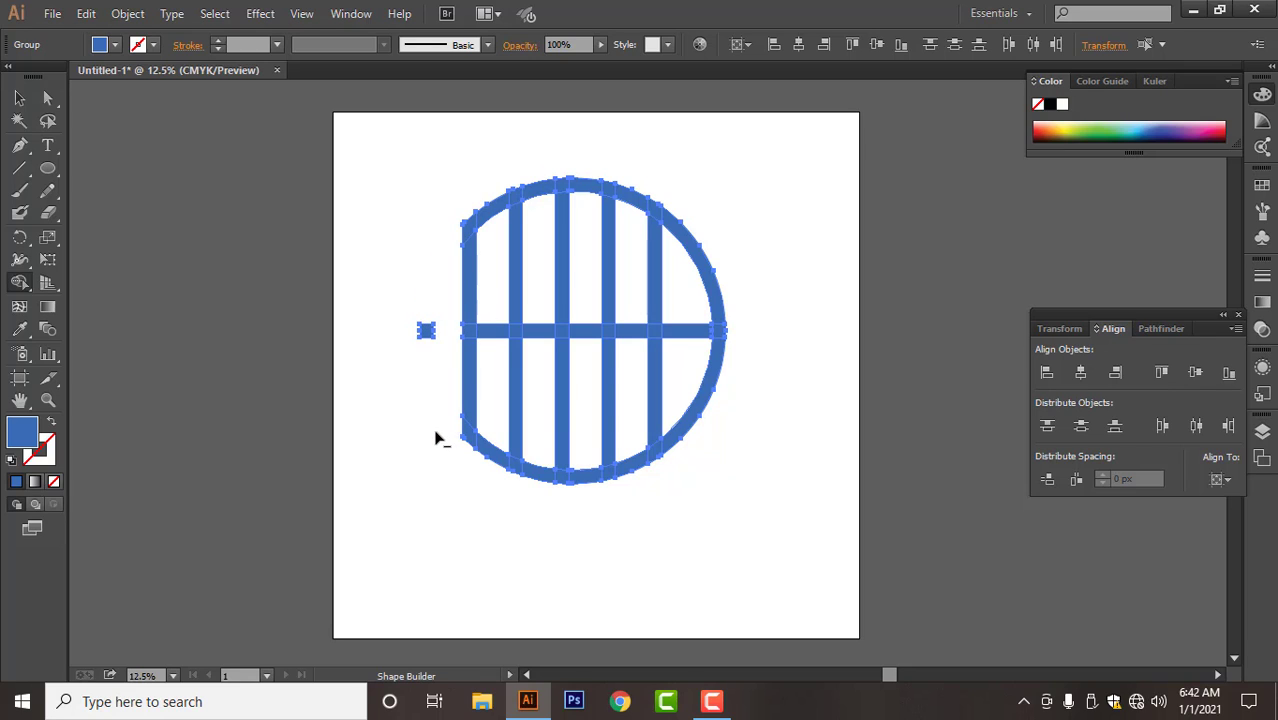
{"action": "left_click", "coordinate": [427, 330], "text": "alt"}
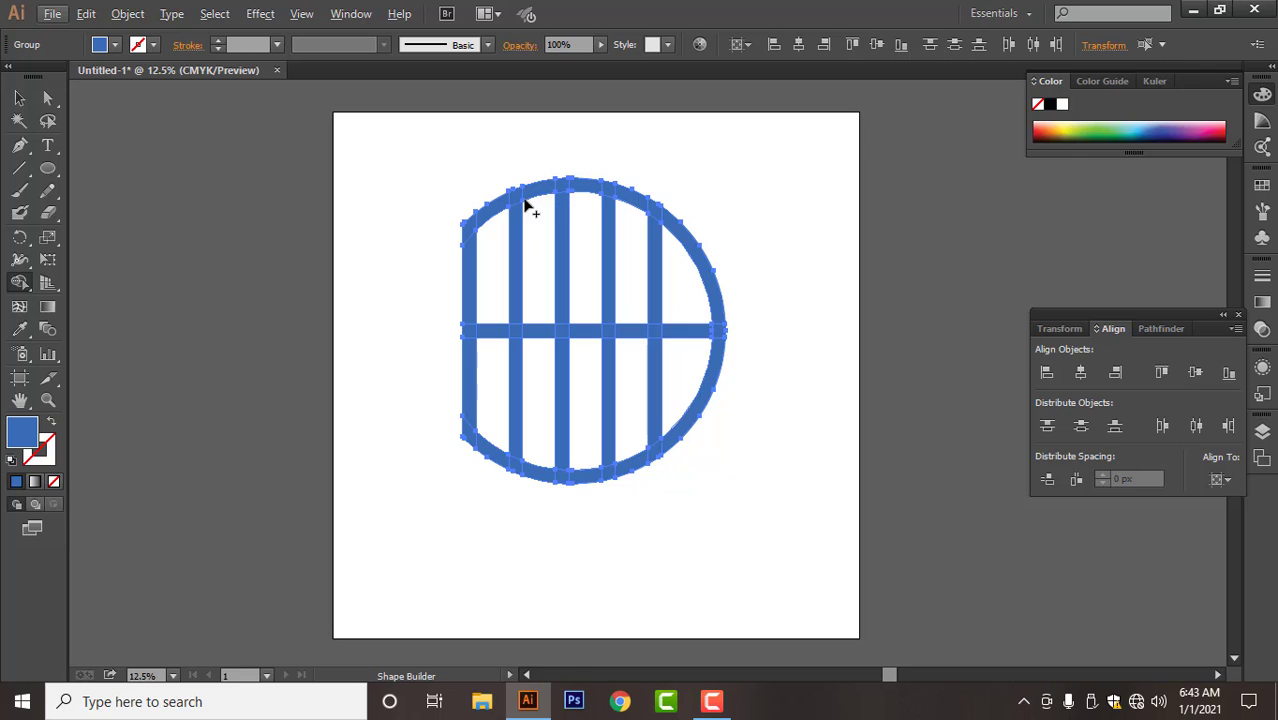
{"action": "left_click_drag", "start_coordinate": [543, 152], "coordinate": [535, 502]}
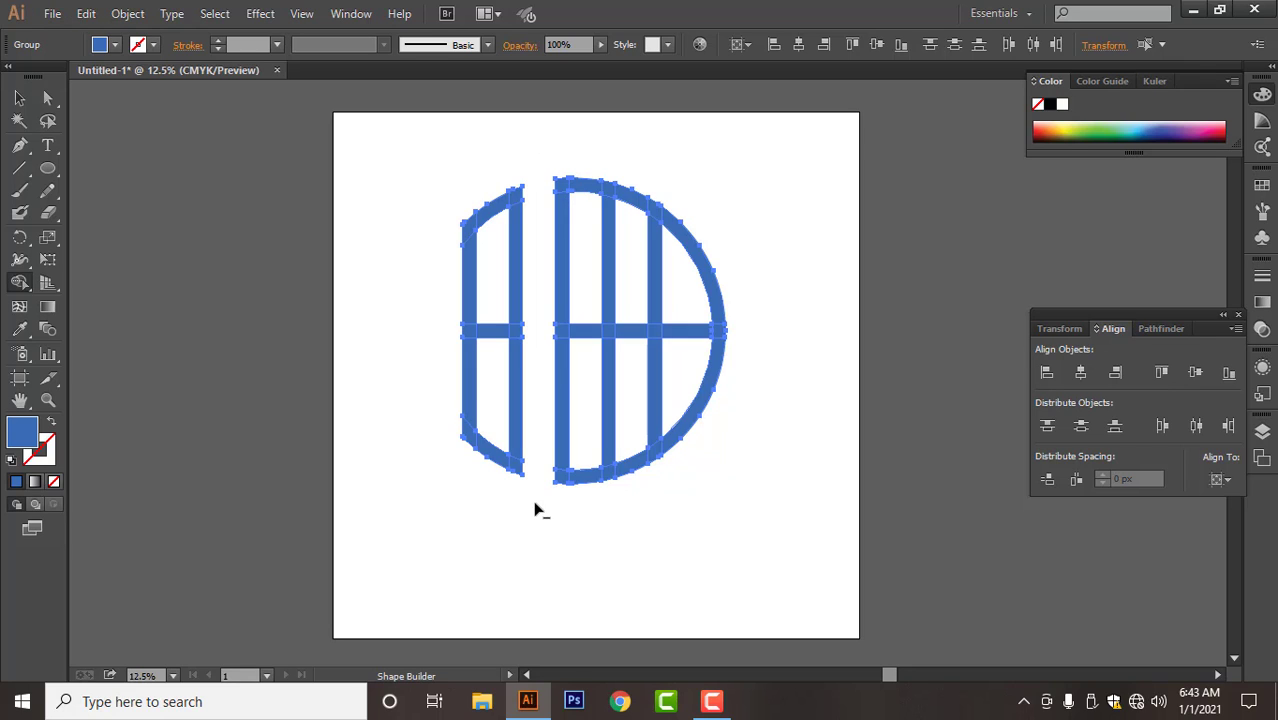
{"action": "left_click", "coordinate": [493, 458], "text": "alt"}
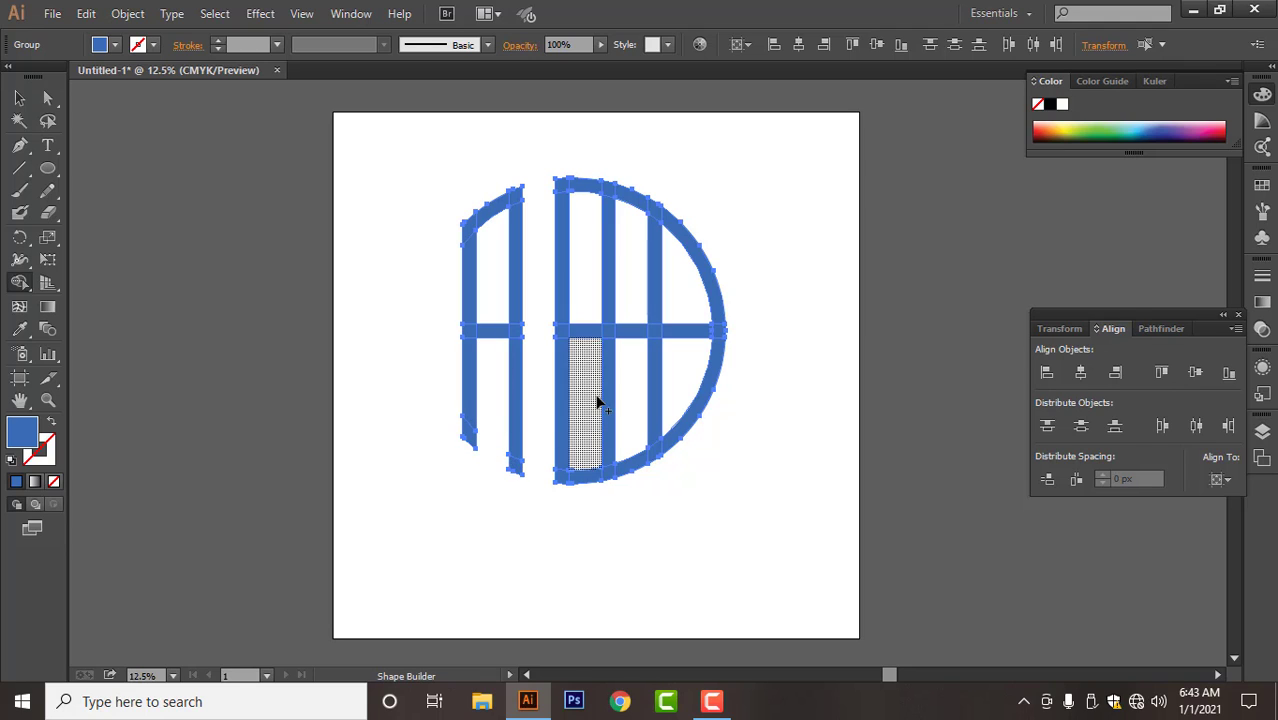
- Form the letter F by removing the arc below it, the fourth vertical line, and the crossbar and top arc pieces before the last vertical
{"action": "left_click", "coordinate": [588, 479], "text": "alt"}
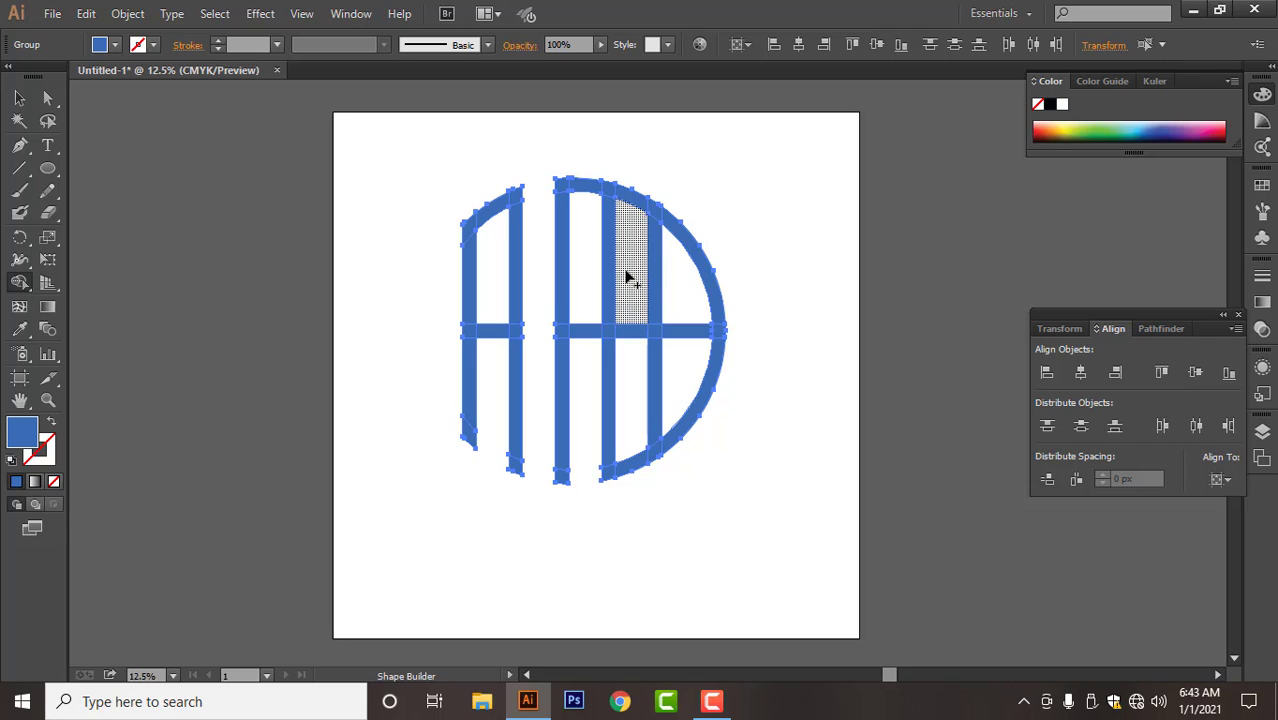
{"action": "left_click", "coordinate": [613, 397], "text": "alt"}
{"action": "left_click", "coordinate": [608, 256], "text": "alt"}
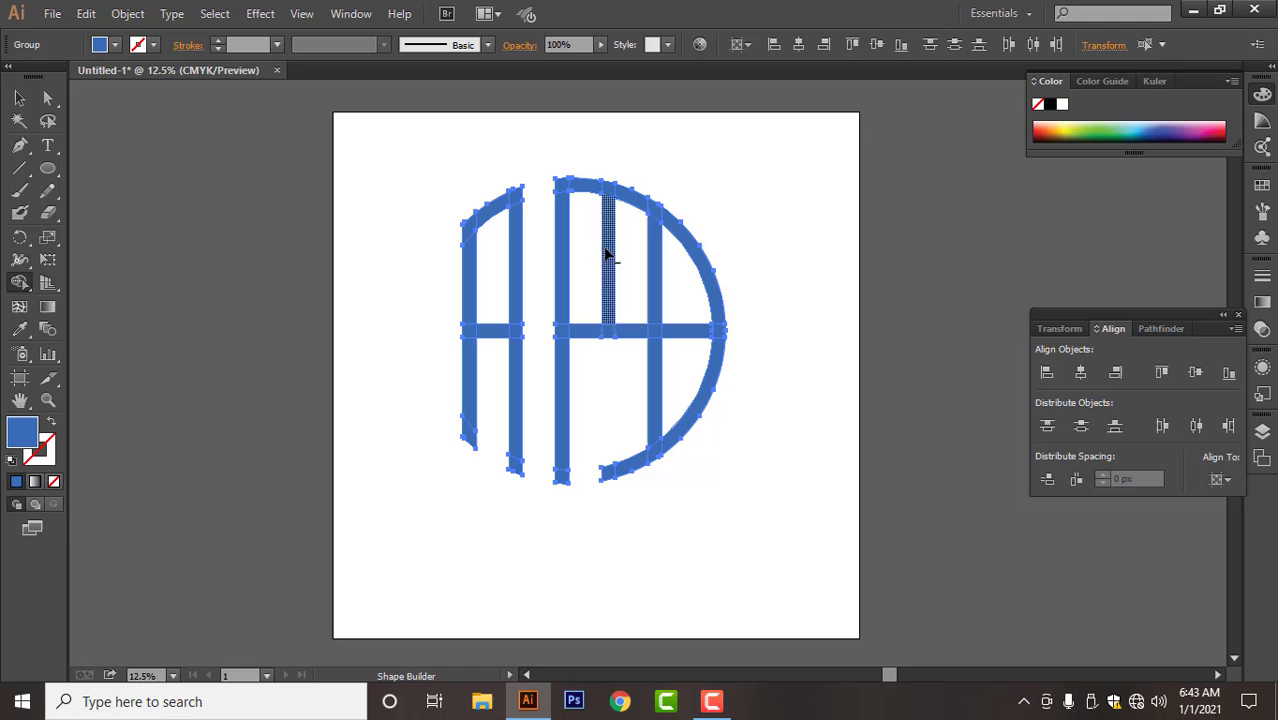
{"action": "left_click", "coordinate": [633, 330], "text": "alt"}
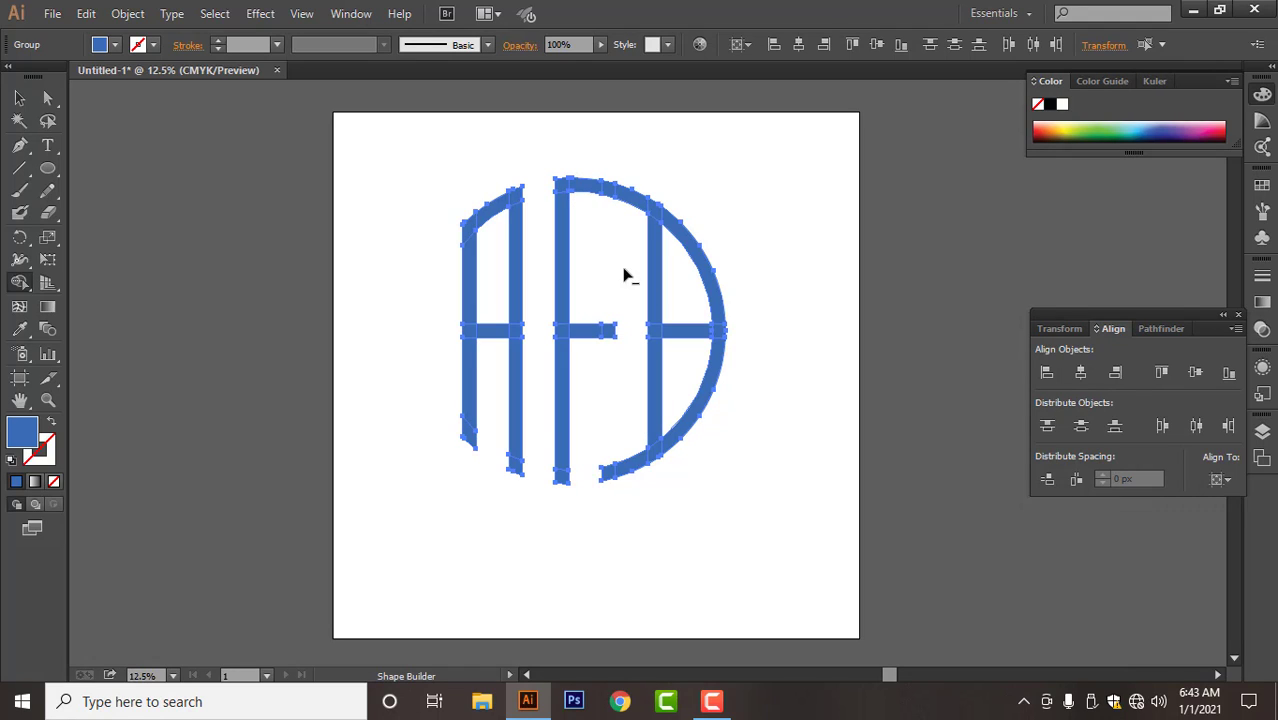
{"action": "left_click", "coordinate": [632, 196], "text": "alt"}
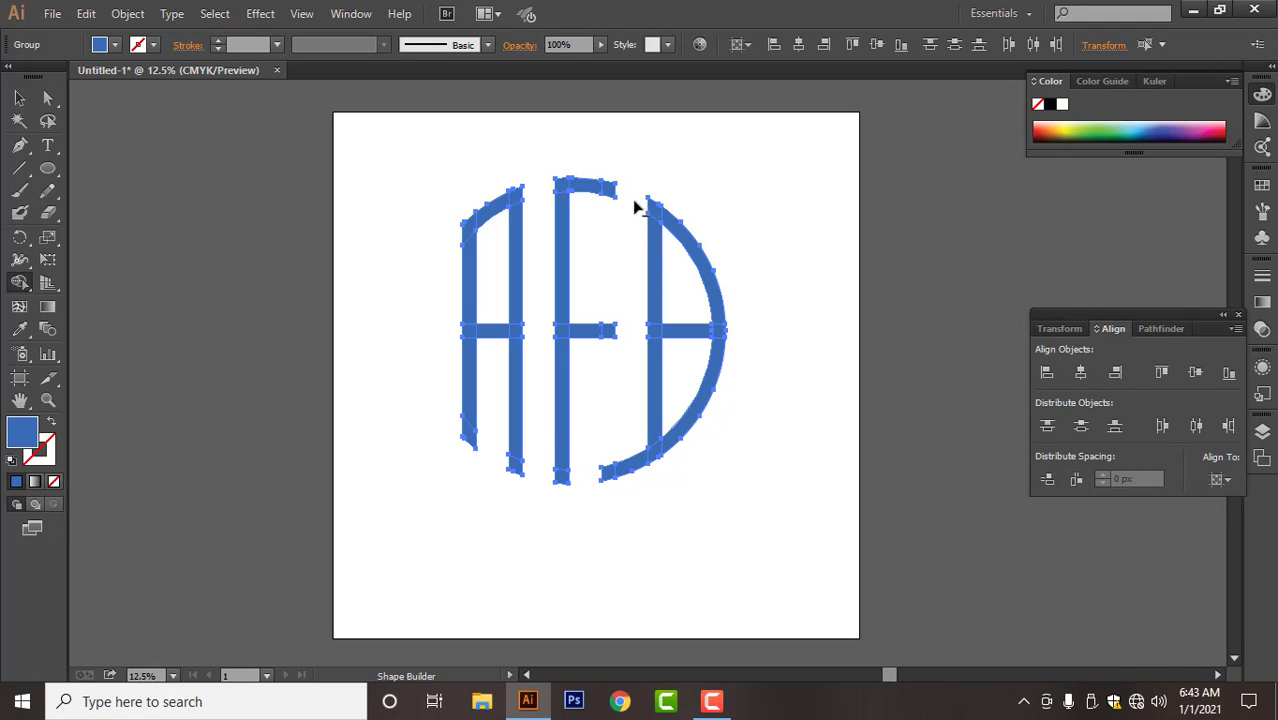
- Form the letter L by removing the upper-right arc, the horizontal bar and the arc left of its stem, and deselect
{"action": "left_click", "coordinate": [700, 252], "text": "alt"}
{"action": "left_click", "coordinate": [690, 340], "text": "alt"}
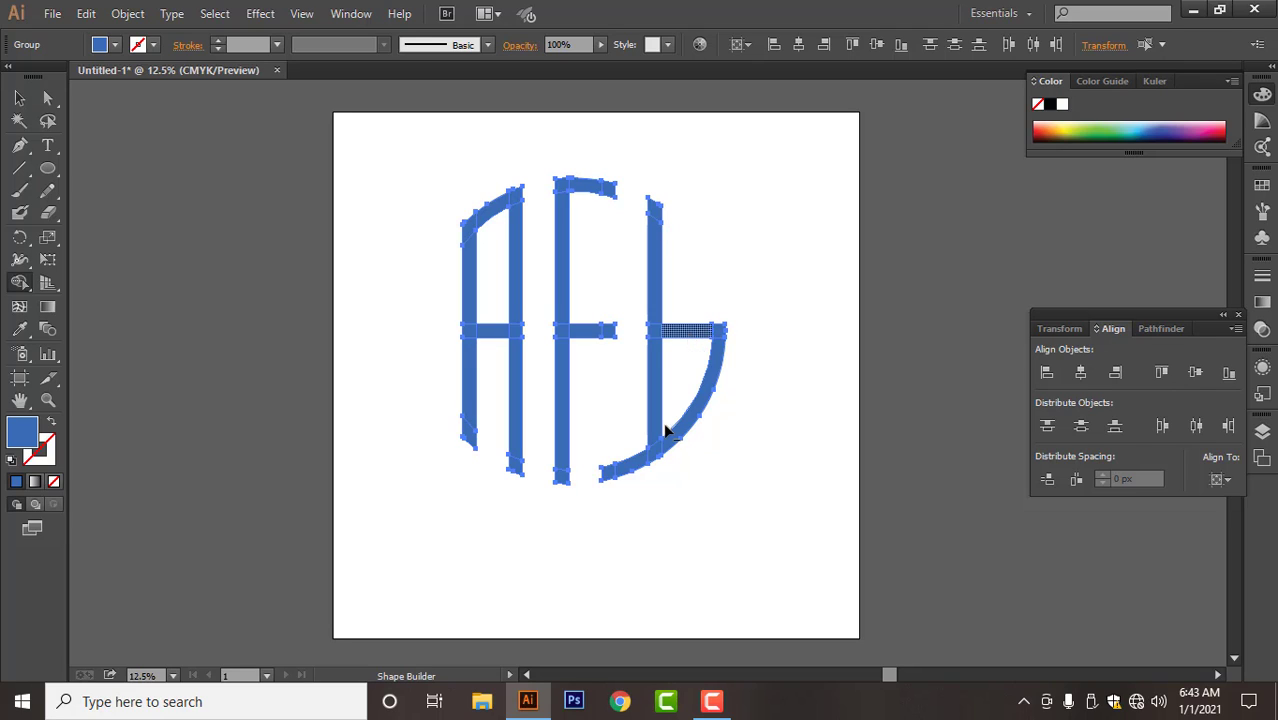
{"action": "left_click", "coordinate": [609, 474], "text": "alt"}
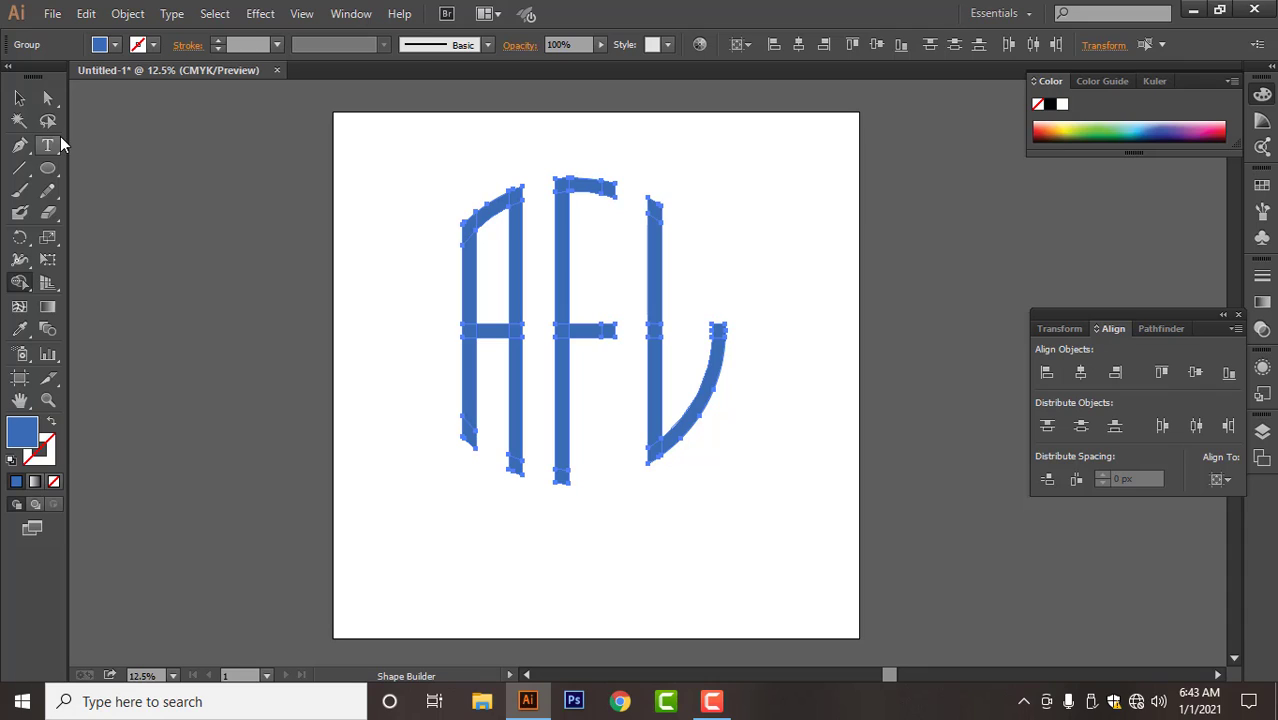
{"action": "left_click", "coordinate": [19, 97]}
{"action": "left_click", "coordinate": [683, 552]}
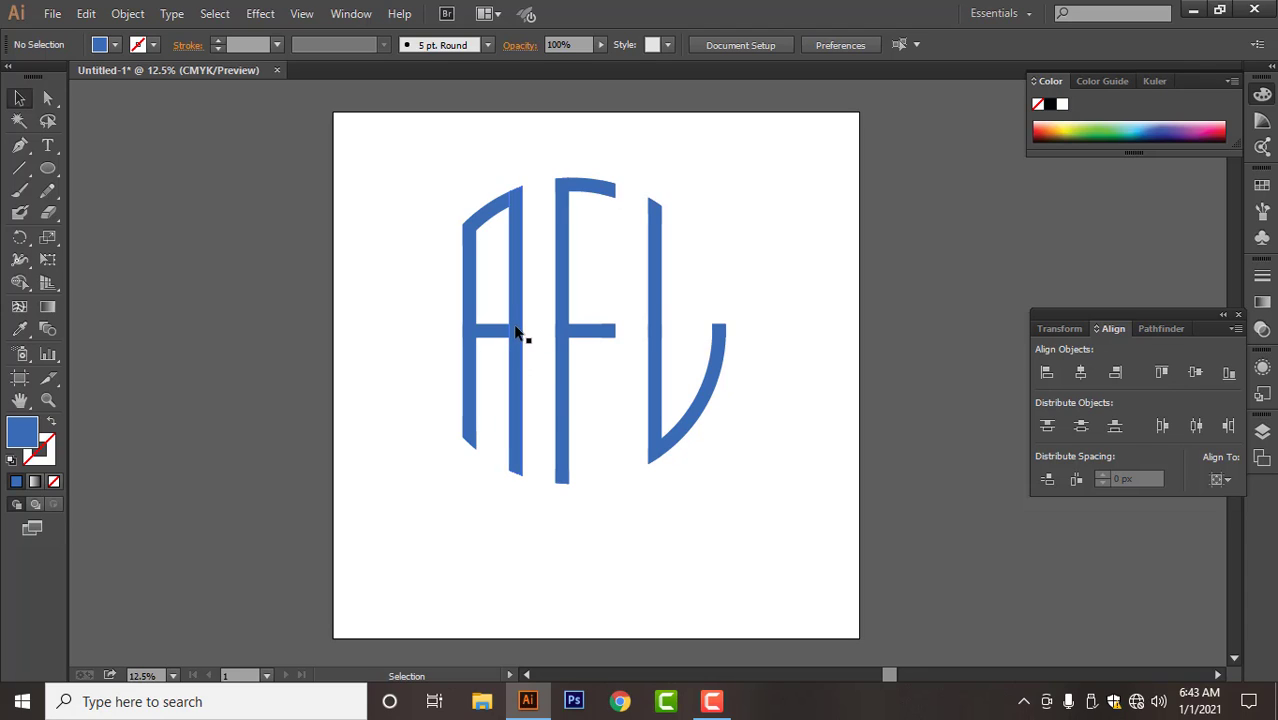
- Draw a small filled triangle to the left of the letter A with the Polygon tool
{"action": "left_click", "coordinate": [48, 170]}
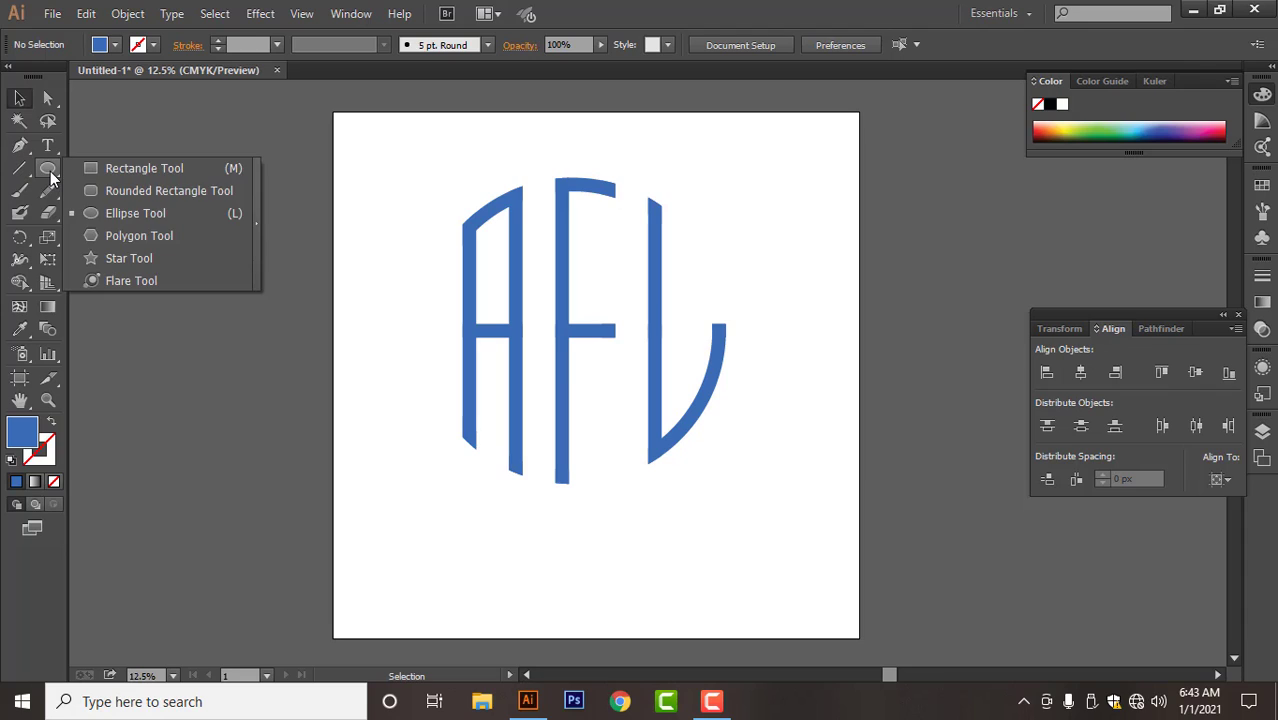
{"action": "left_click", "coordinate": [137, 235]}
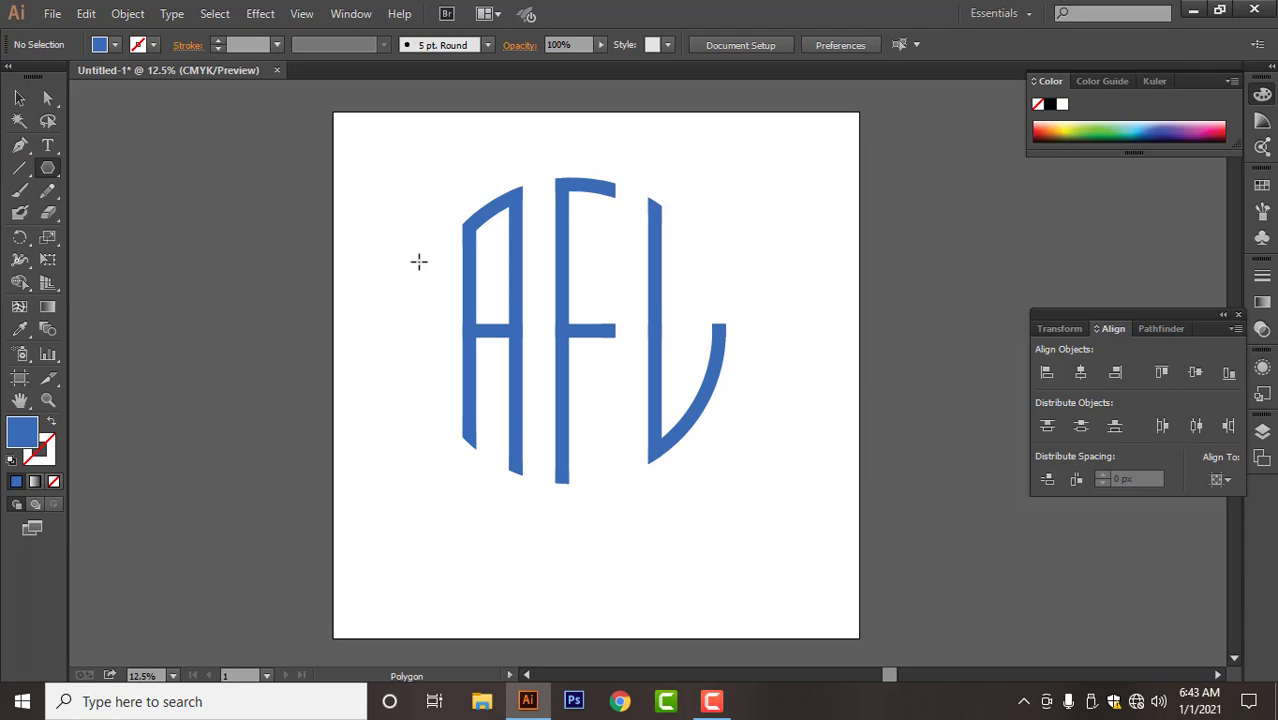
{"action": "left_click_drag", "start_coordinate": [383, 244], "coordinate": [404, 268]}
{"action": "left_click", "coordinate": [19, 97]}
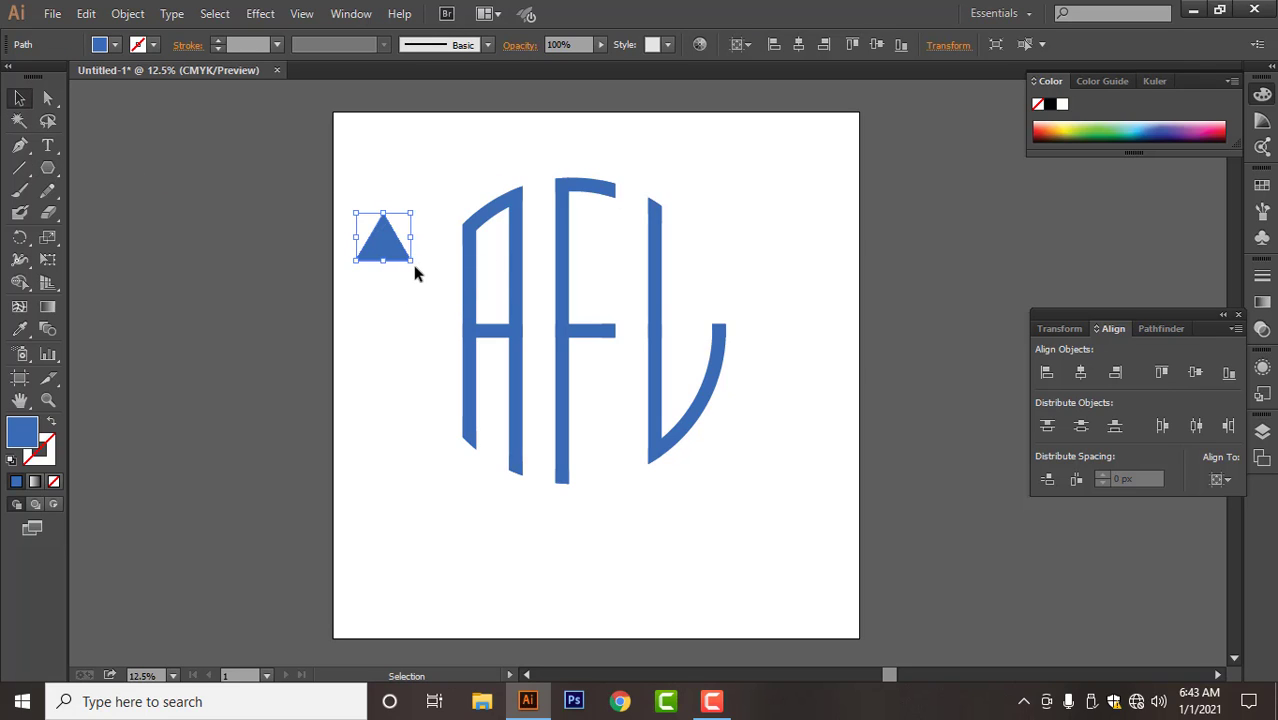
- Turn the triangle to point left, scale it down and place its tip on the A's right stem at crossbar height
{"action": "left_click_drag", "start_coordinate": [419, 264], "coordinate": [529, 334]}
{"action": "scroll", "coordinate": [529, 334], "scroll_direction": "up", "scroll_amount": 5}
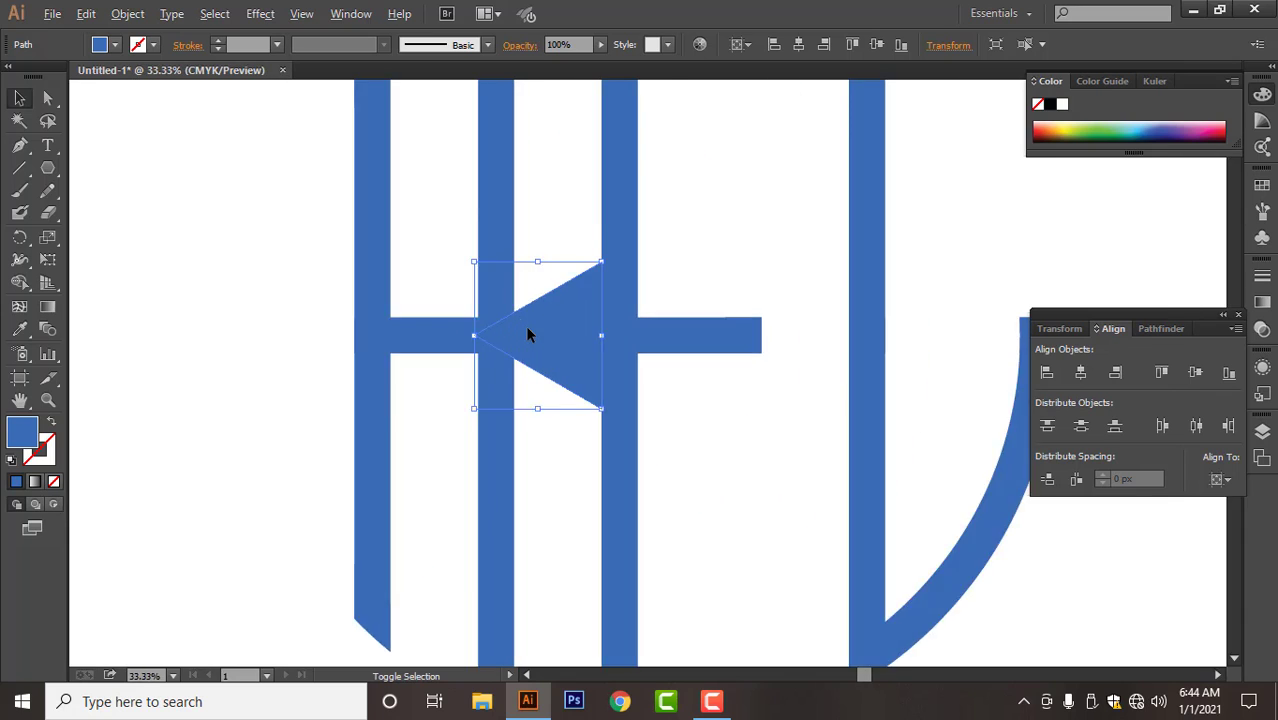
{"action": "left_click_drag", "start_coordinate": [676, 489], "coordinate": [617, 421]}
{"action": "left_click_drag", "start_coordinate": [538, 328], "coordinate": [486, 330]}
{"action": "left_click", "coordinate": [569, 456]}
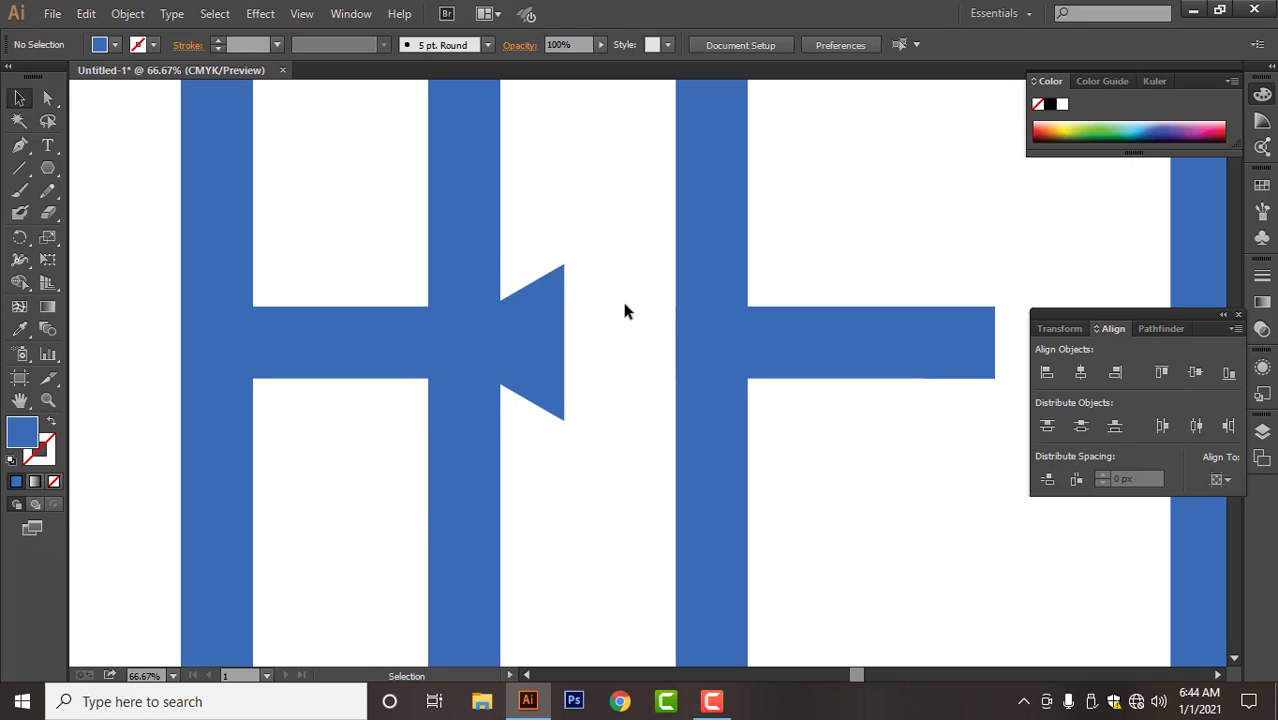
- Cut a triangular notch into the A's right stem by removing the triangle and its overlap with Shape Builder, making an R
{"action": "left_click_drag", "start_coordinate": [609, 245], "coordinate": [405, 531]}
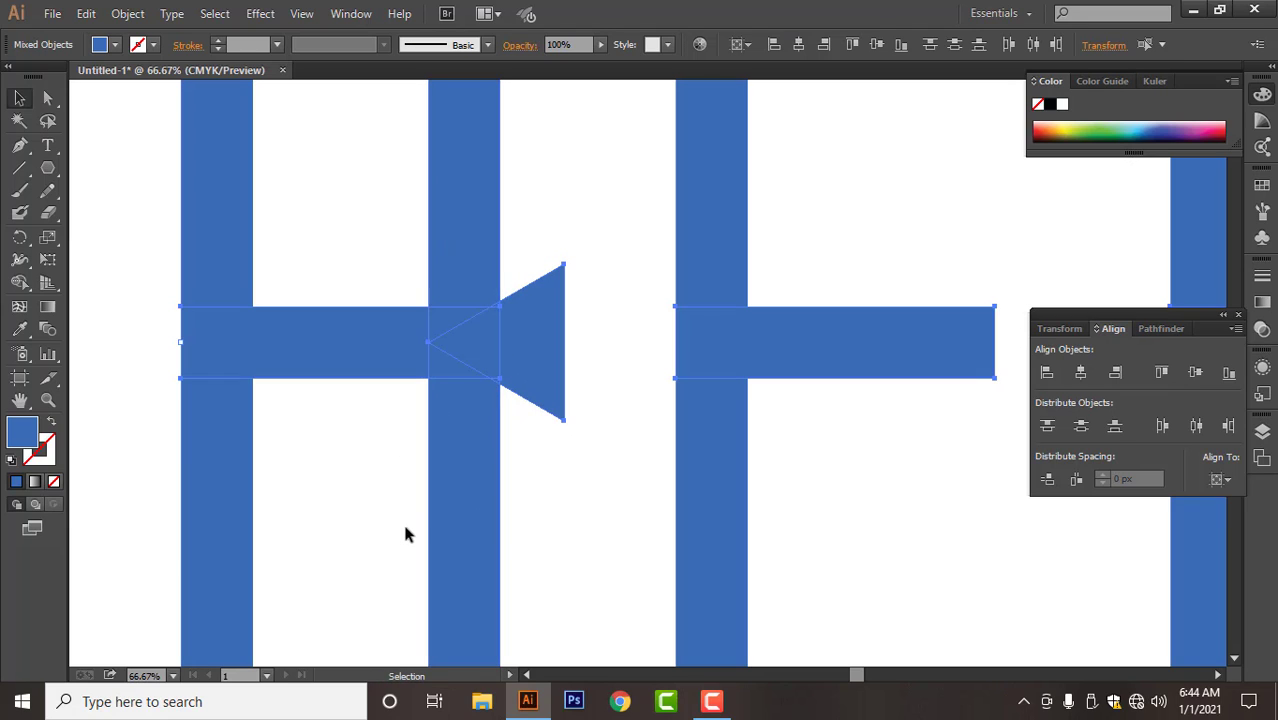
{"action": "left_click", "coordinate": [21, 282]}
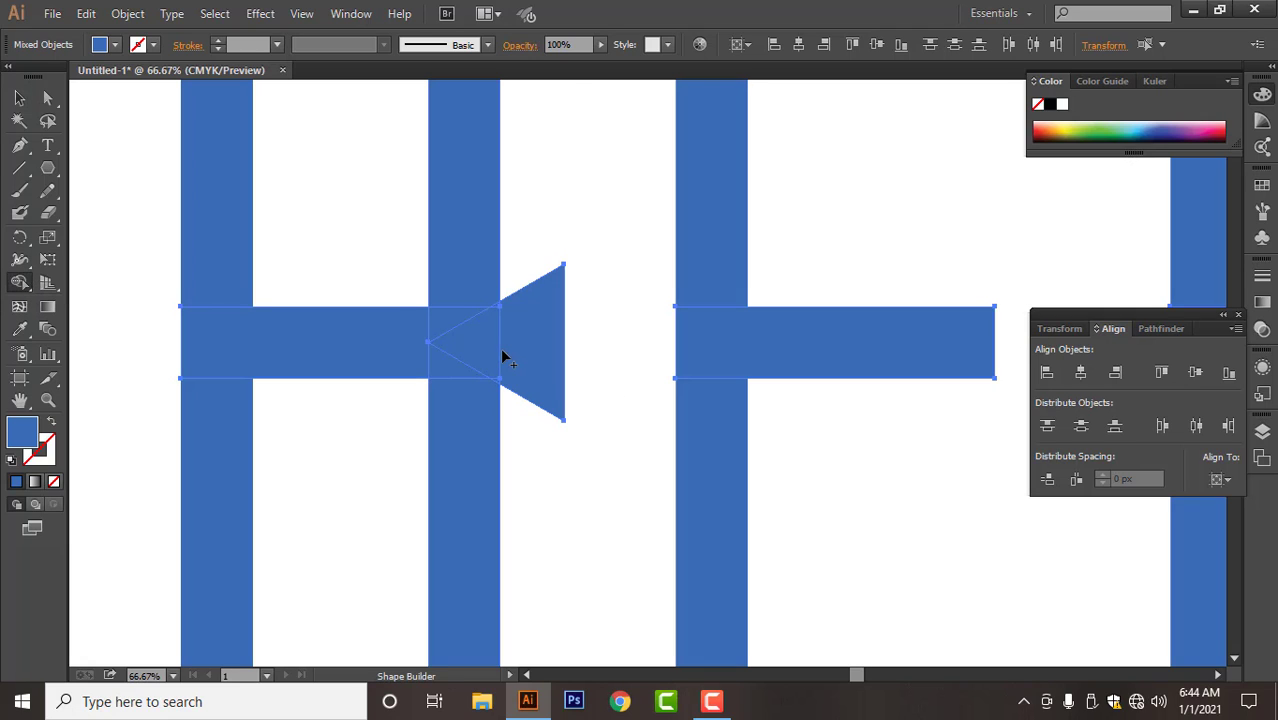
{"action": "left_click", "coordinate": [528, 363], "text": "alt"}
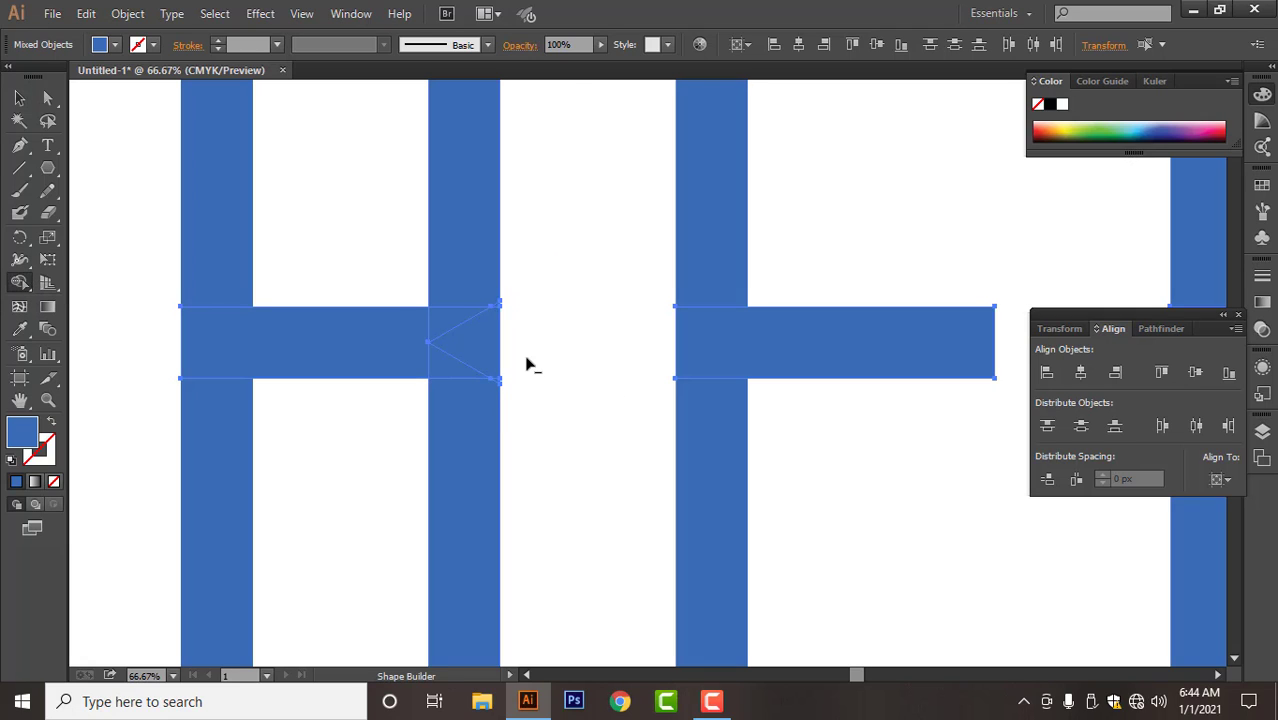
{"action": "left_click", "coordinate": [464, 351], "text": "alt"}
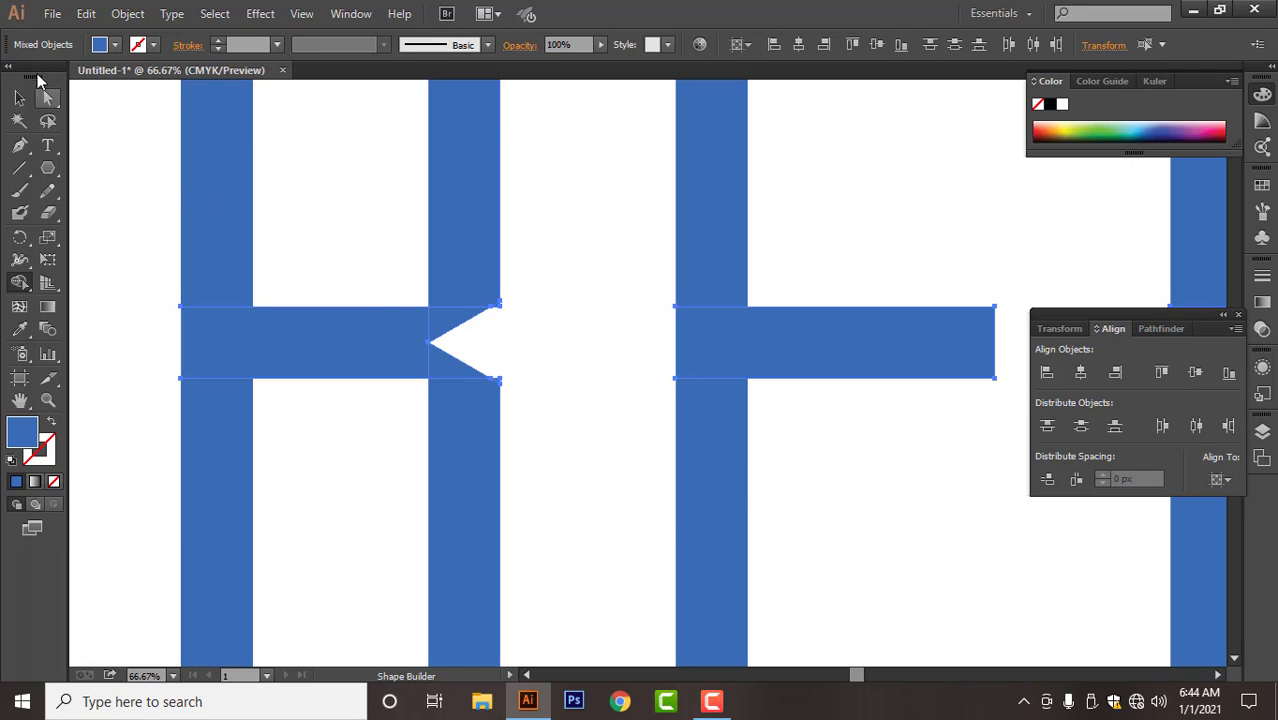
{"action": "left_click", "coordinate": [20, 98]}
{"action": "left_click", "coordinate": [584, 275]}
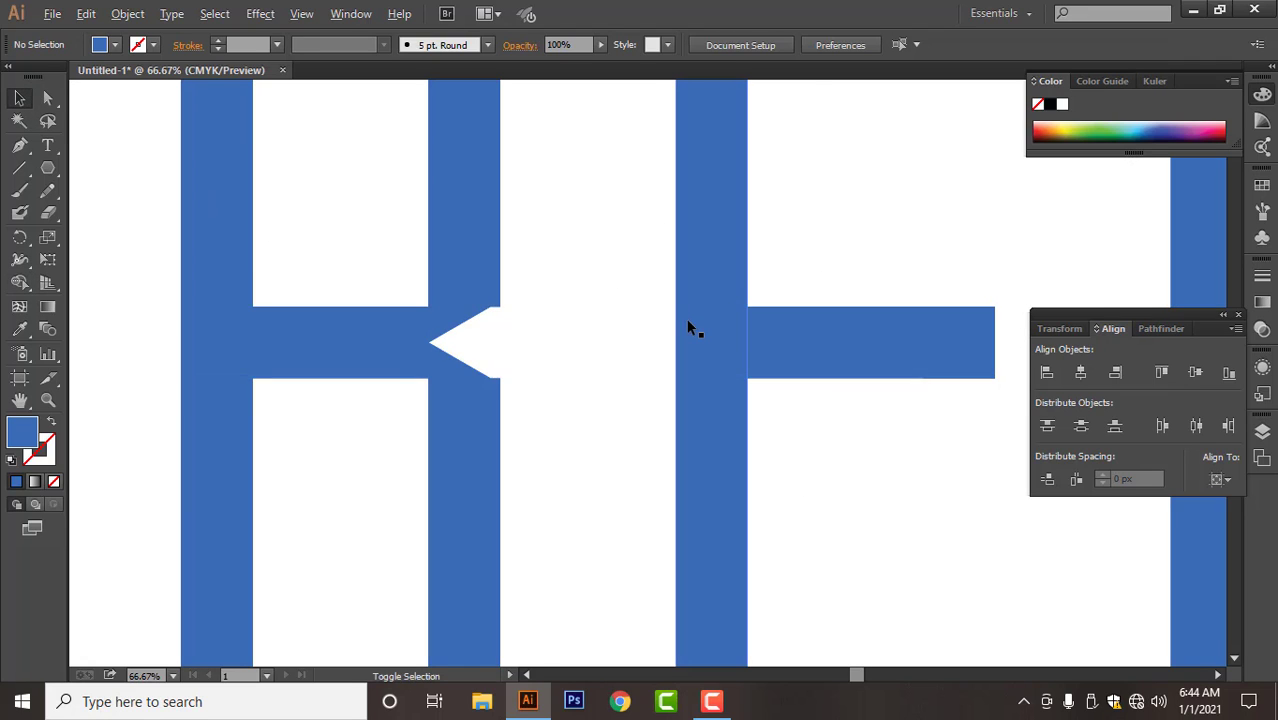
- Unite all the pieces of the R, F and L letters with Pathfinder and deselect them
{"action": "scroll", "coordinate": [686, 319], "scroll_direction": "down", "scroll_amount": 5, "text": "alt"}
{"action": "scroll", "coordinate": [613, 322], "scroll_direction": "up", "scroll_amount": 1}
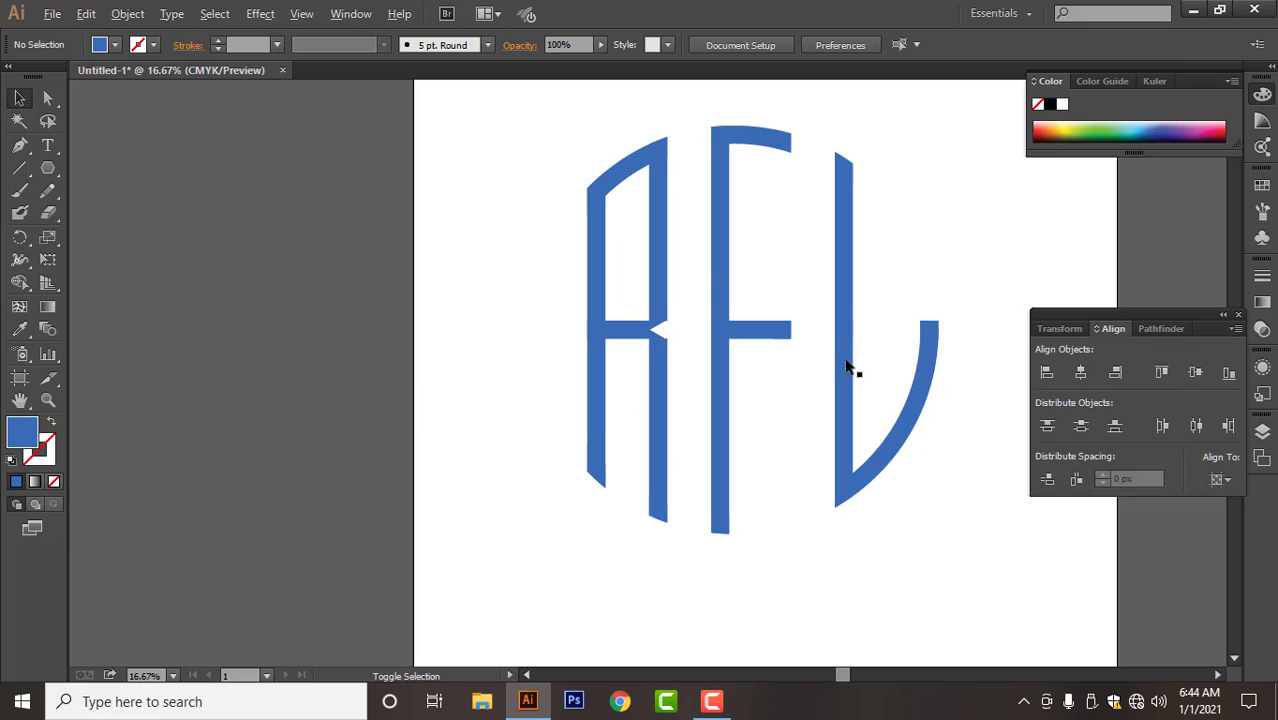
{"action": "left_click_drag", "start_coordinate": [899, 334], "coordinate": [613, 316]}
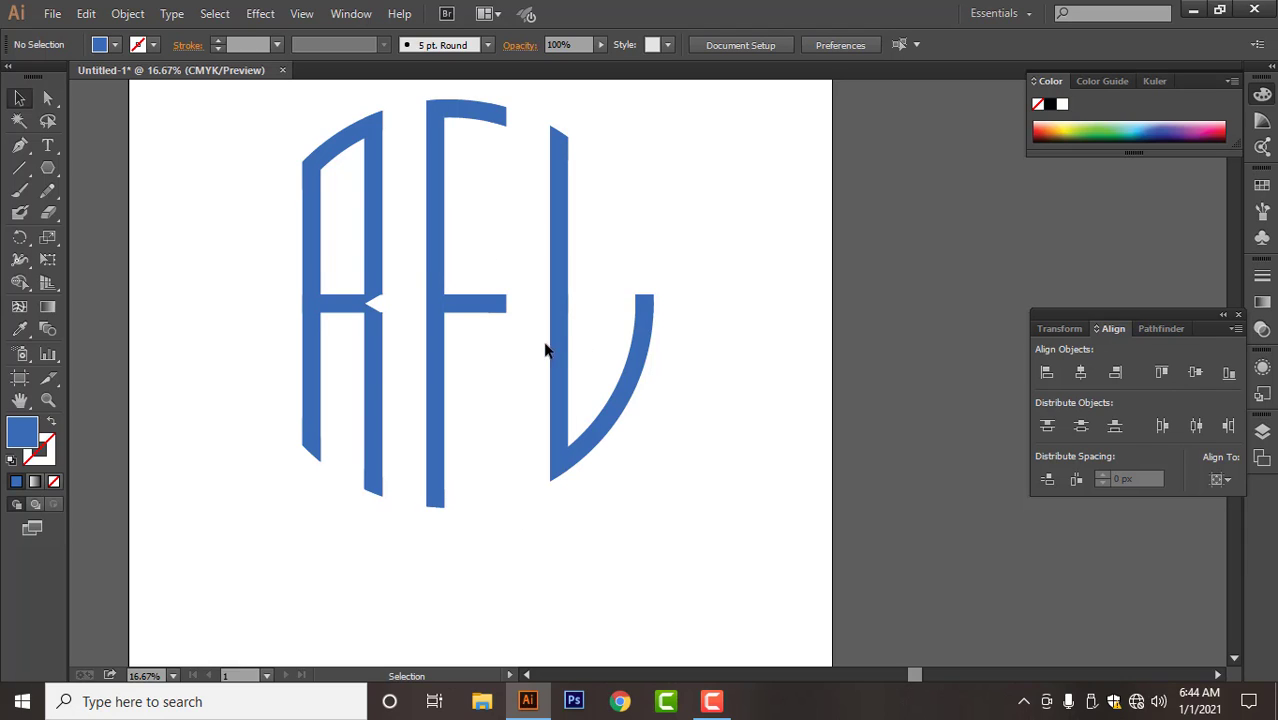
{"action": "scroll", "coordinate": [514, 420], "scroll_direction": "down", "scroll_amount": 1}
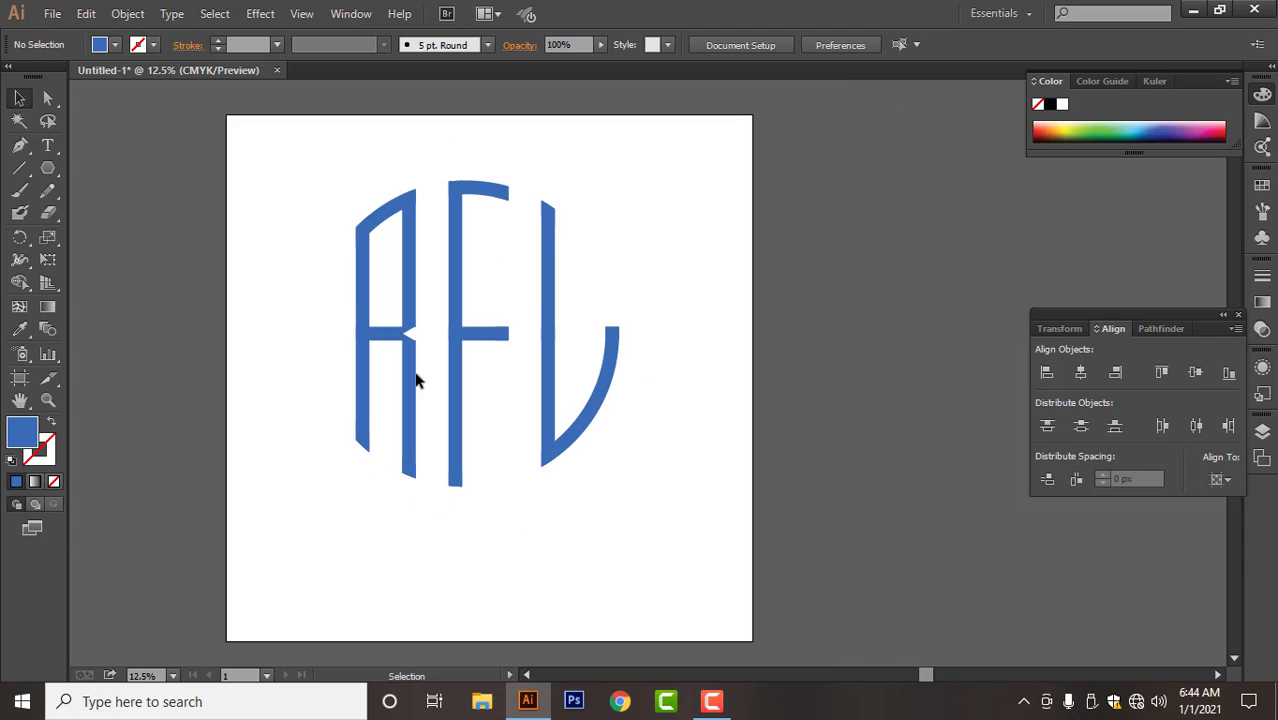
{"action": "left_click_drag", "start_coordinate": [286, 152], "coordinate": [586, 547]}
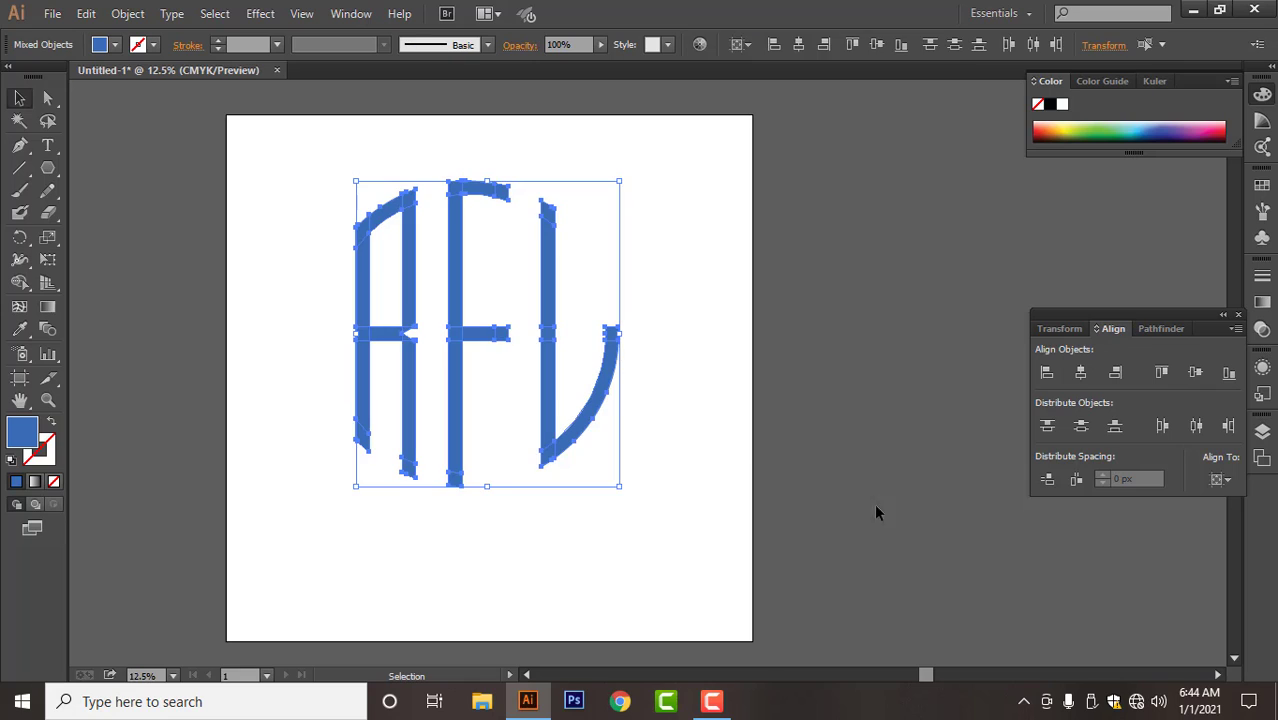
{"action": "left_click", "coordinate": [1158, 328]}
{"action": "left_click", "coordinate": [1047, 371]}
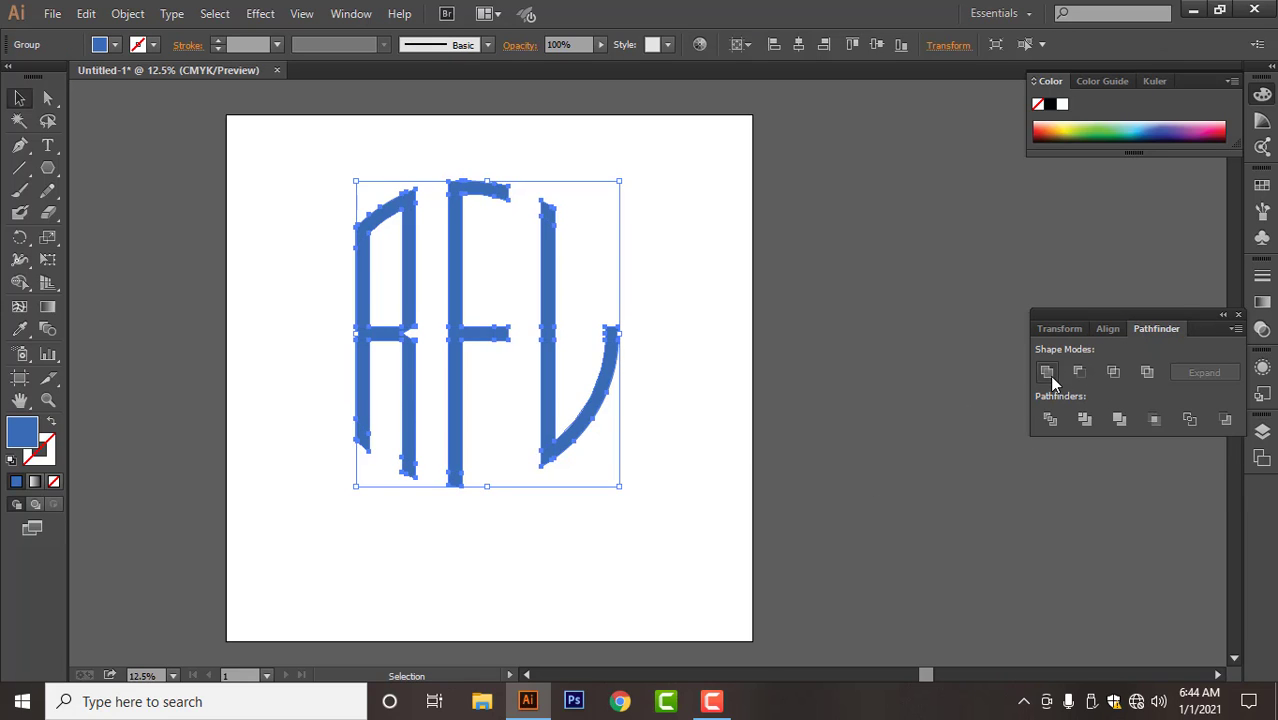
{"action": "left_click", "coordinate": [661, 424]}
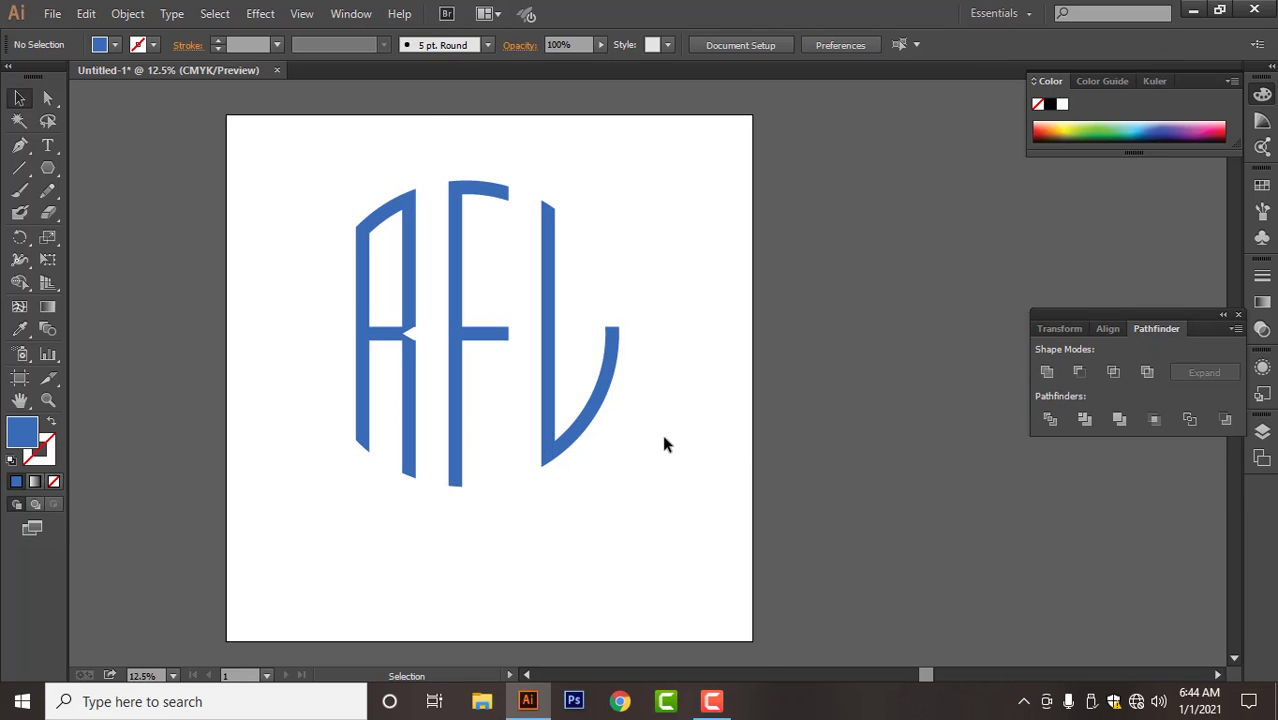
- Draw a circle around the letters, centred on the F's stem at crossbar height, and swap its fill and stroke
{"action": "left_click", "coordinate": [47, 147]}
{"action": "left_click", "coordinate": [48, 170]}
{"action": "left_click", "coordinate": [48, 170]}
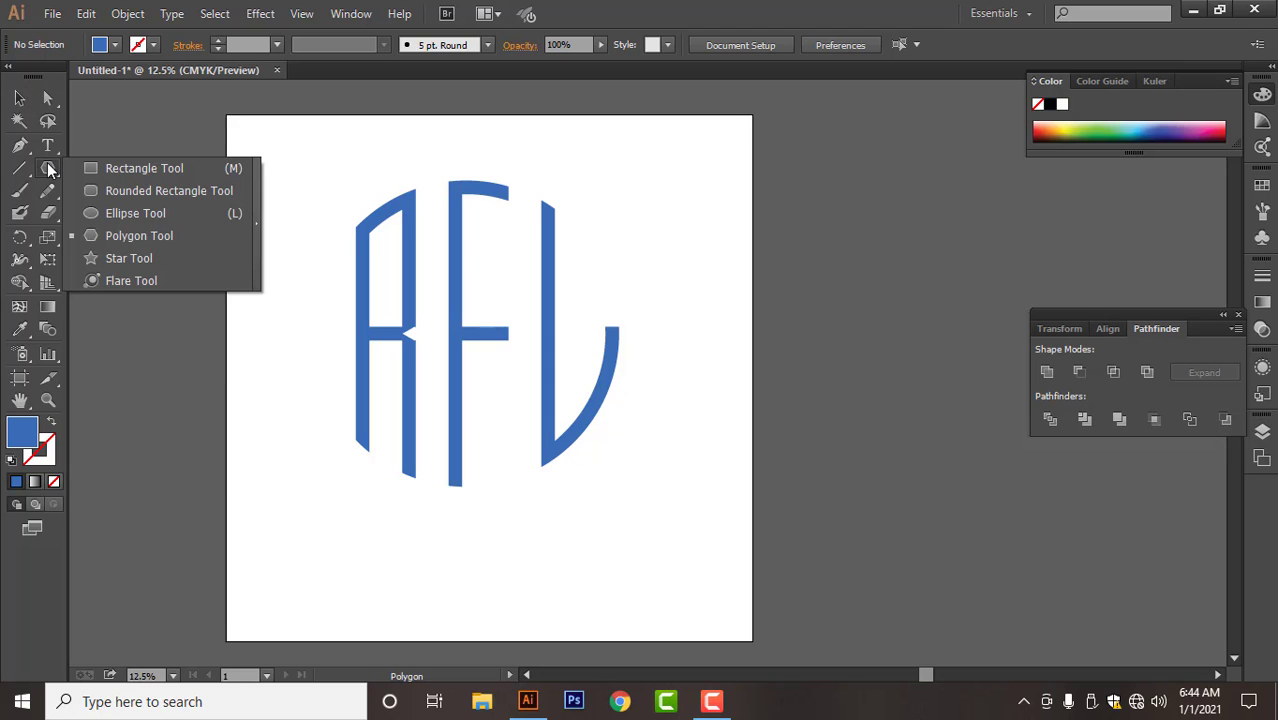
{"action": "left_click", "coordinate": [131, 212]}
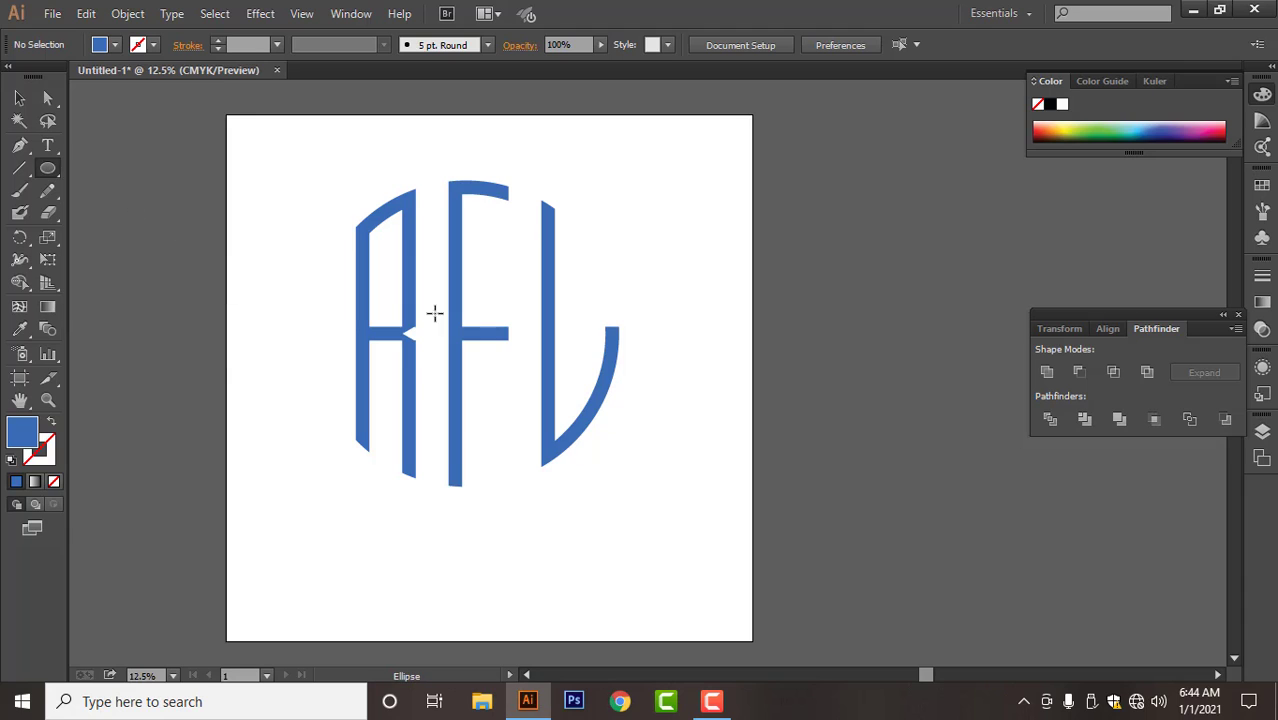
{"action": "left_click_drag", "start_coordinate": [459, 333], "coordinate": [598, 507]}
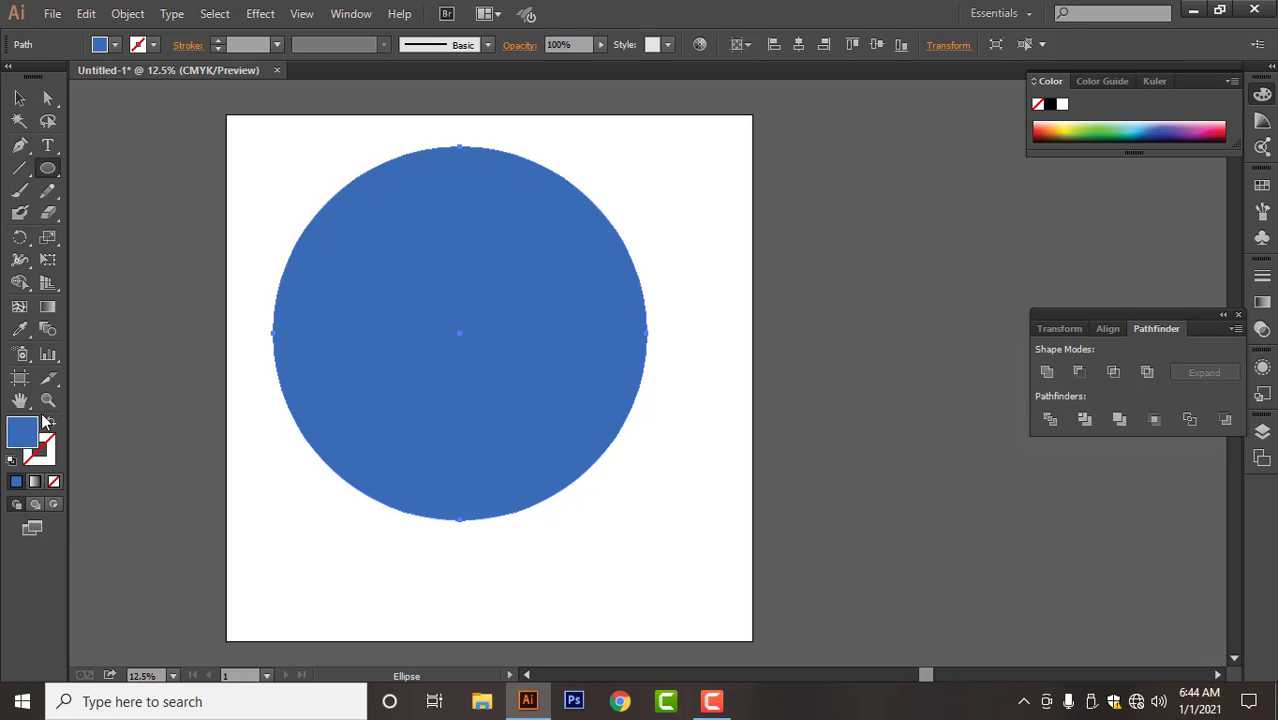
{"action": "left_click", "coordinate": [46, 421]}
{"action": "left_click", "coordinate": [19, 97]}
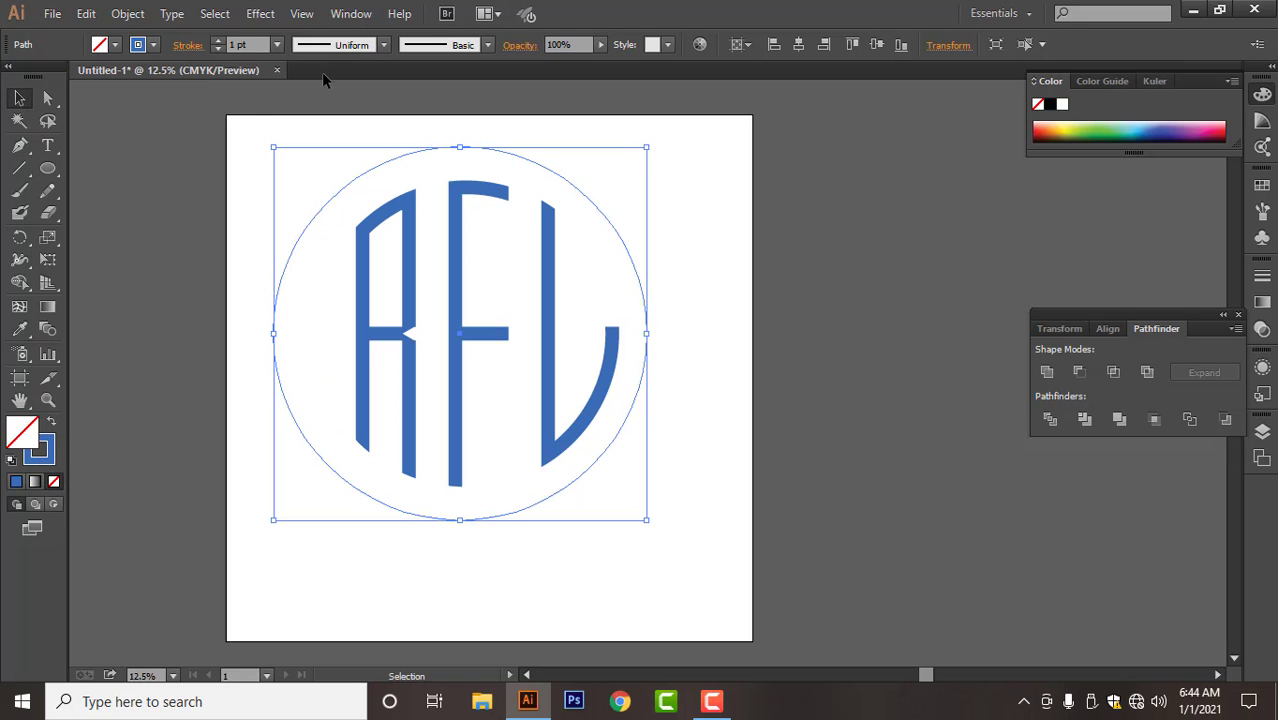
- Set the surrounding circle's stroke weight to 117 pt
{"action": "scroll", "coordinate": [243, 44], "scroll_direction": "up", "scroll_amount": 20}
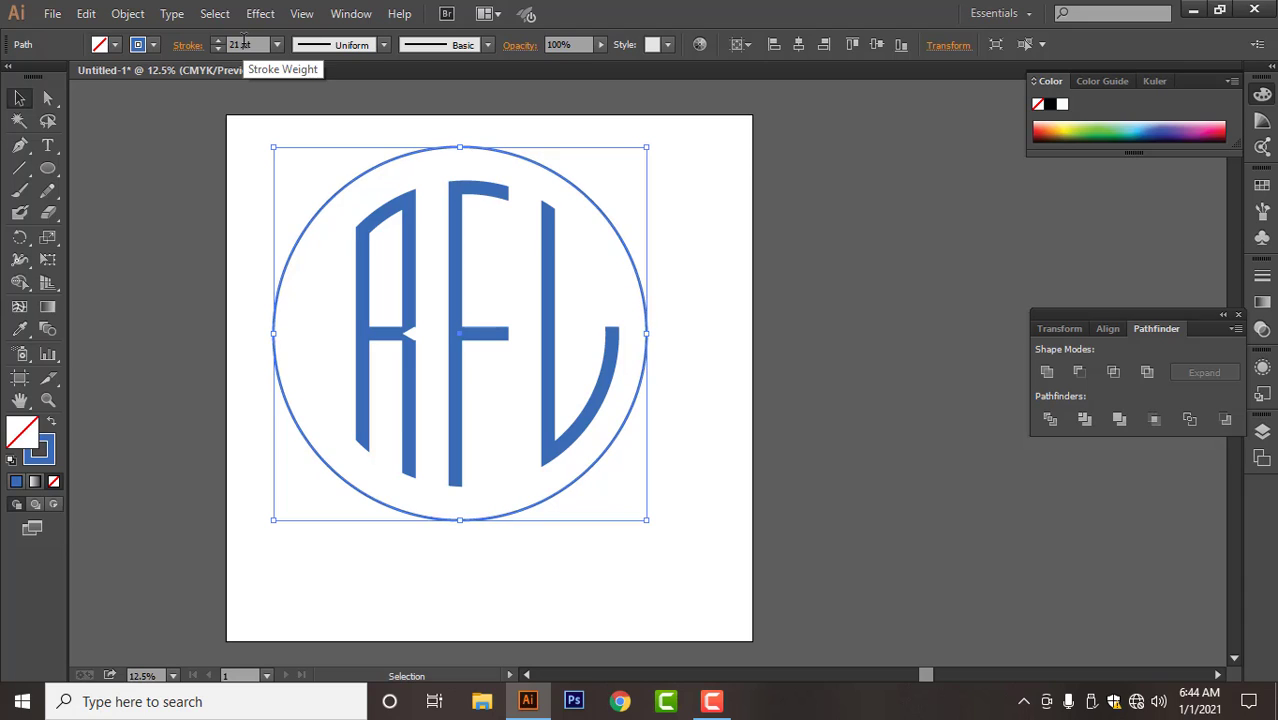
{"action": "scroll", "coordinate": [243, 44], "scroll_direction": "up", "scroll_amount": 20}
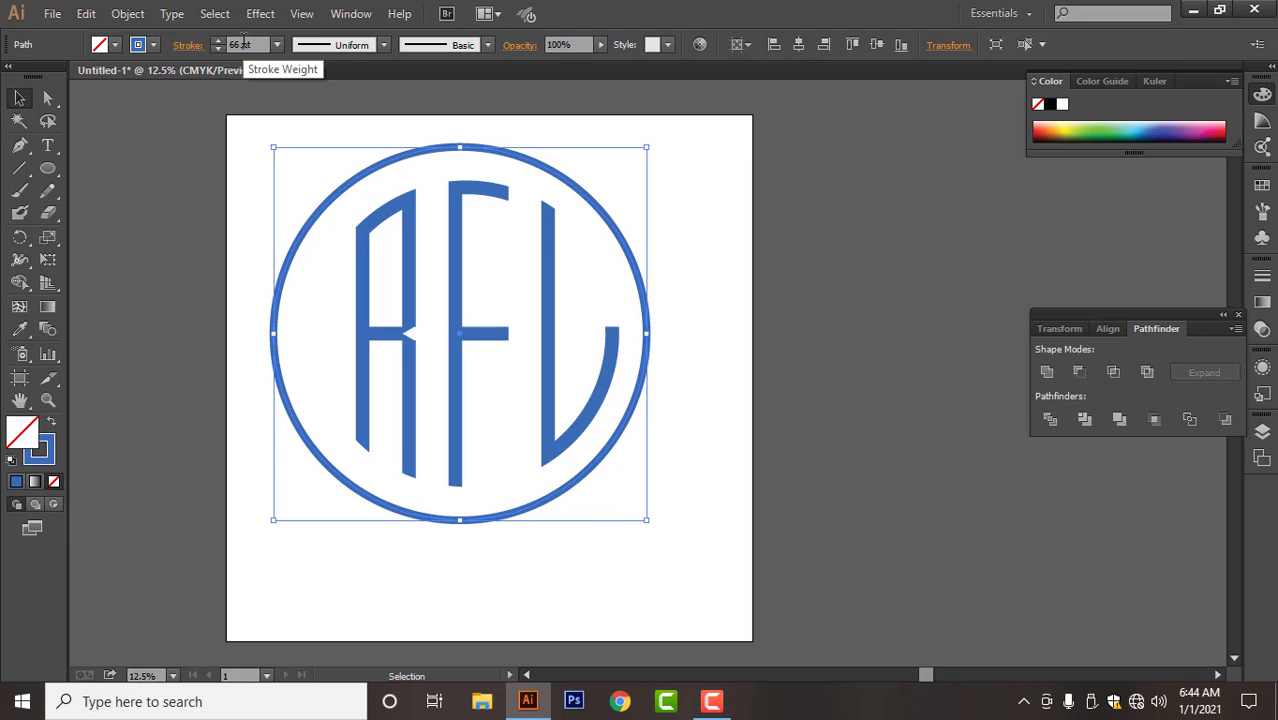
{"action": "scroll", "coordinate": [243, 44], "scroll_direction": "up", "scroll_amount": 20}
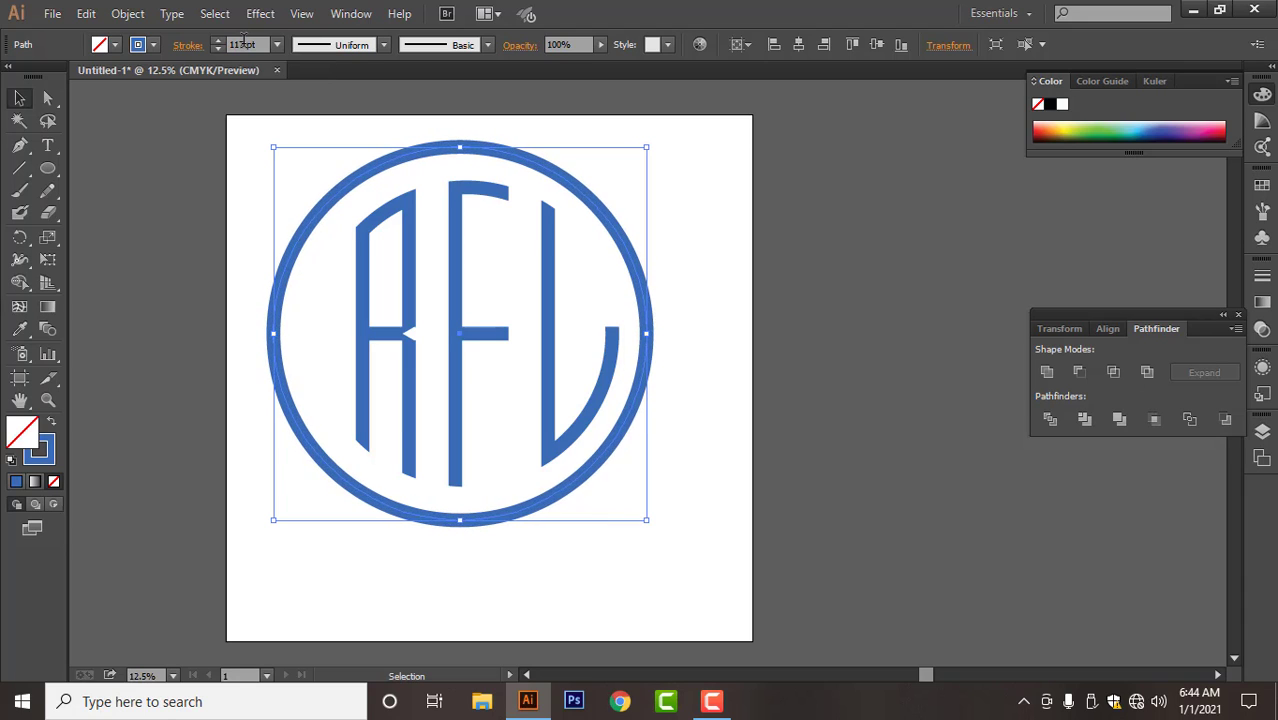
{"action": "left_click", "coordinate": [20, 97]}
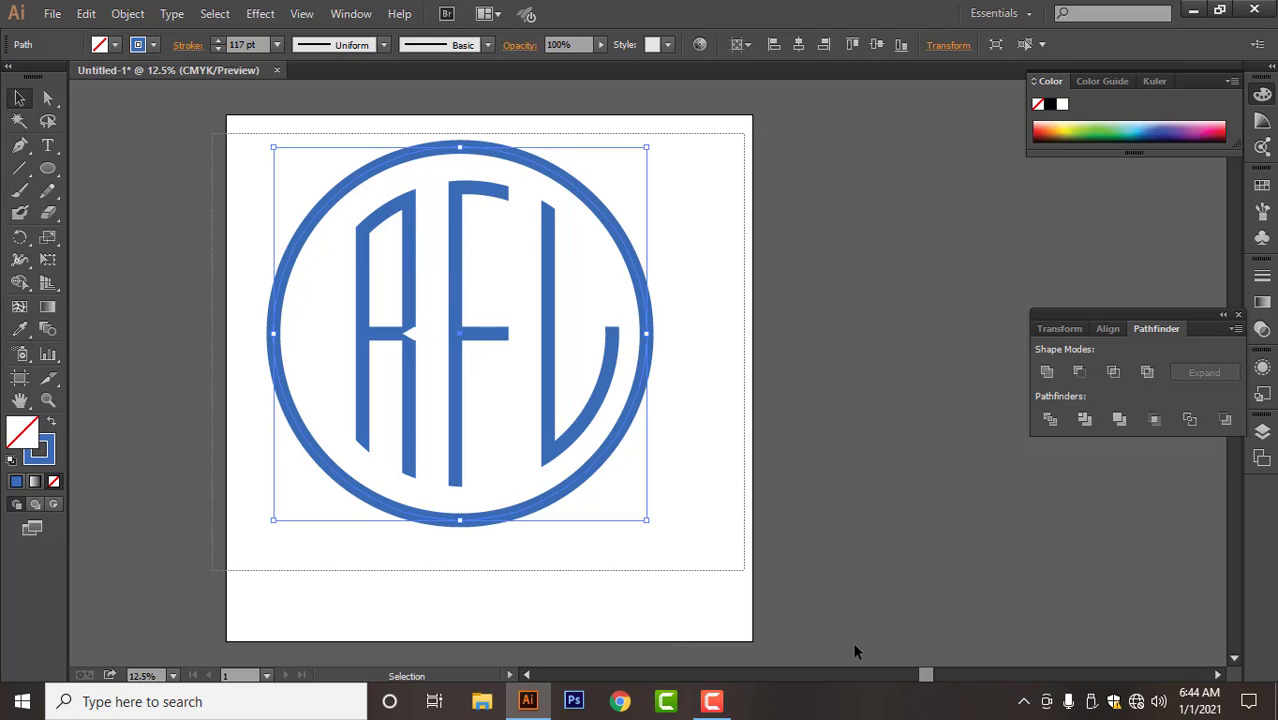
- Align the surrounding circle and all the RFL letter shapes with Horizontal Align Center and clear the selection
{"action": "key", "text": "ctrl+a"}
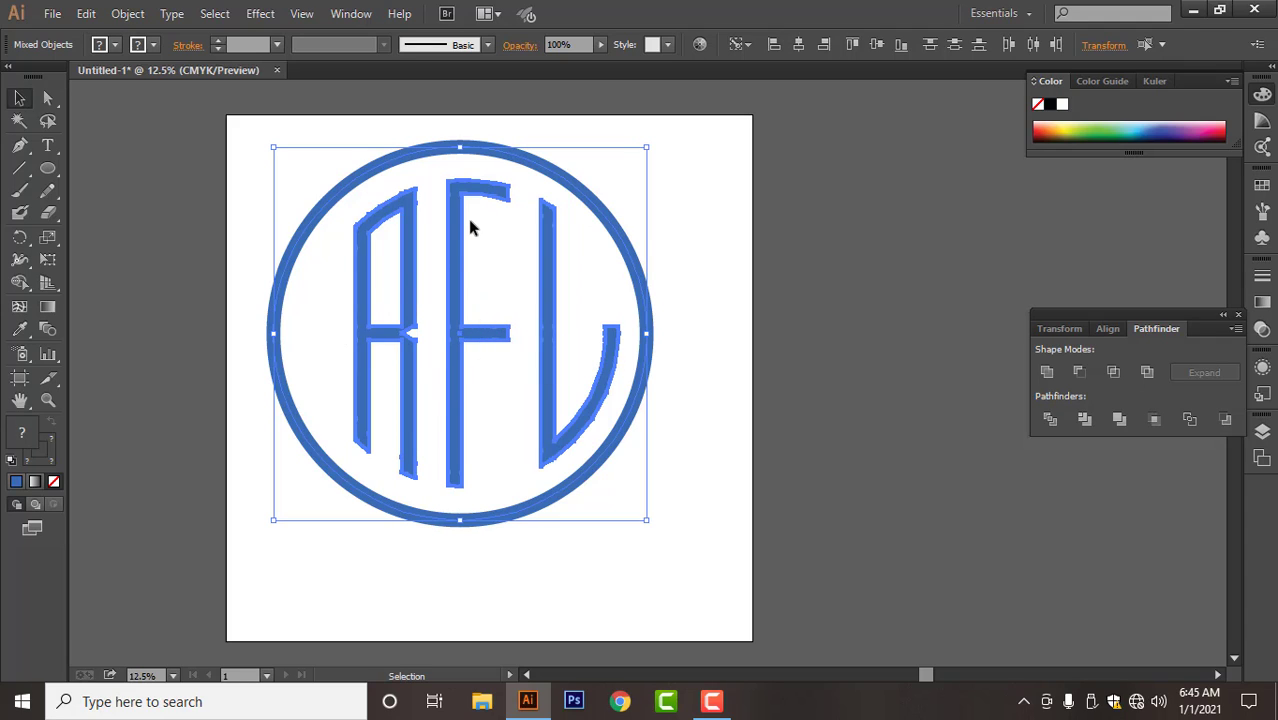
{"action": "left_click", "coordinate": [1107, 330]}
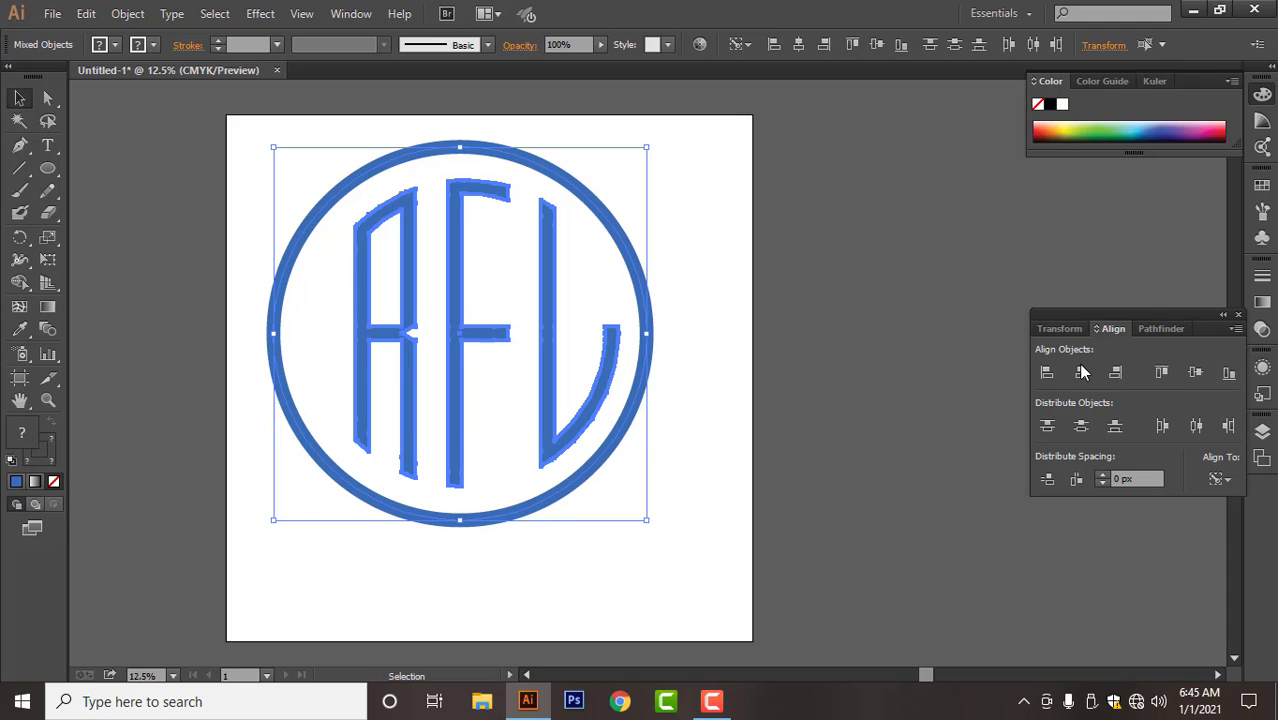
{"action": "left_click", "coordinate": [1080, 372]}
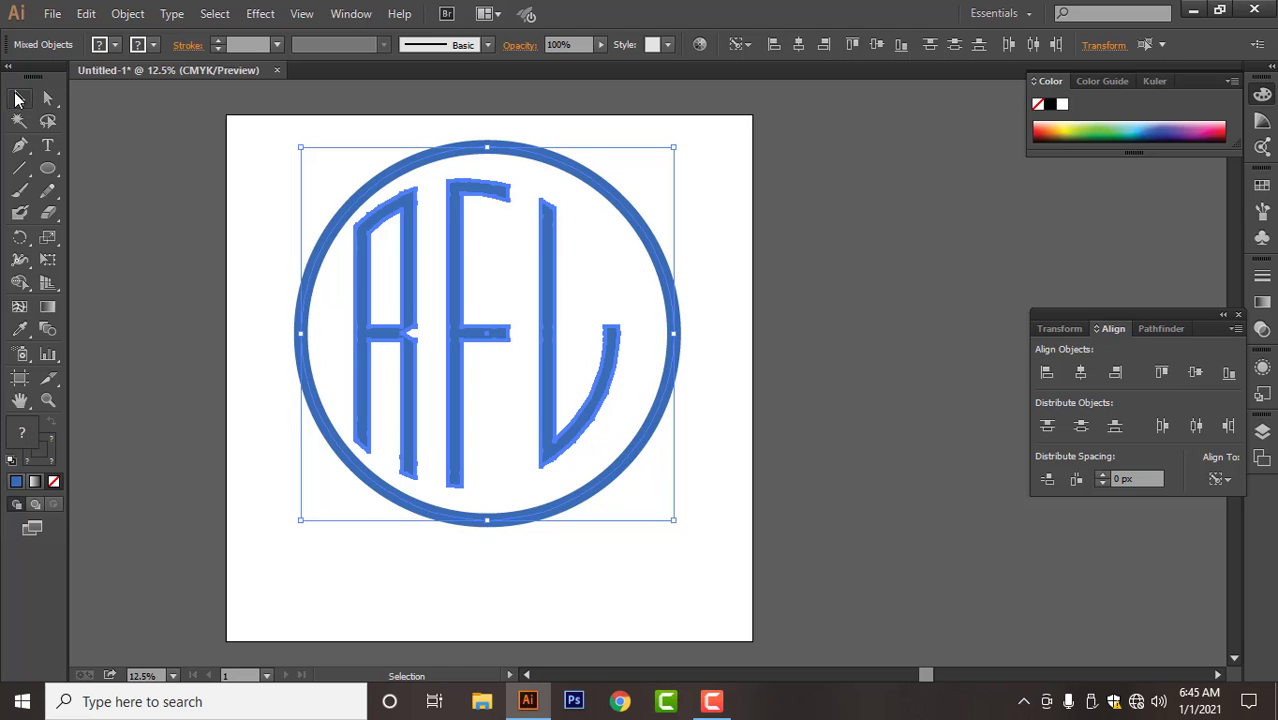
{"action": "left_click", "coordinate": [479, 370]}
- Shift the surrounding circle slightly left and scale it down about its centre so its ring fits closely around the letters
{"action": "scroll", "coordinate": [472, 367], "scroll_direction": "up", "scroll_amount": 1}
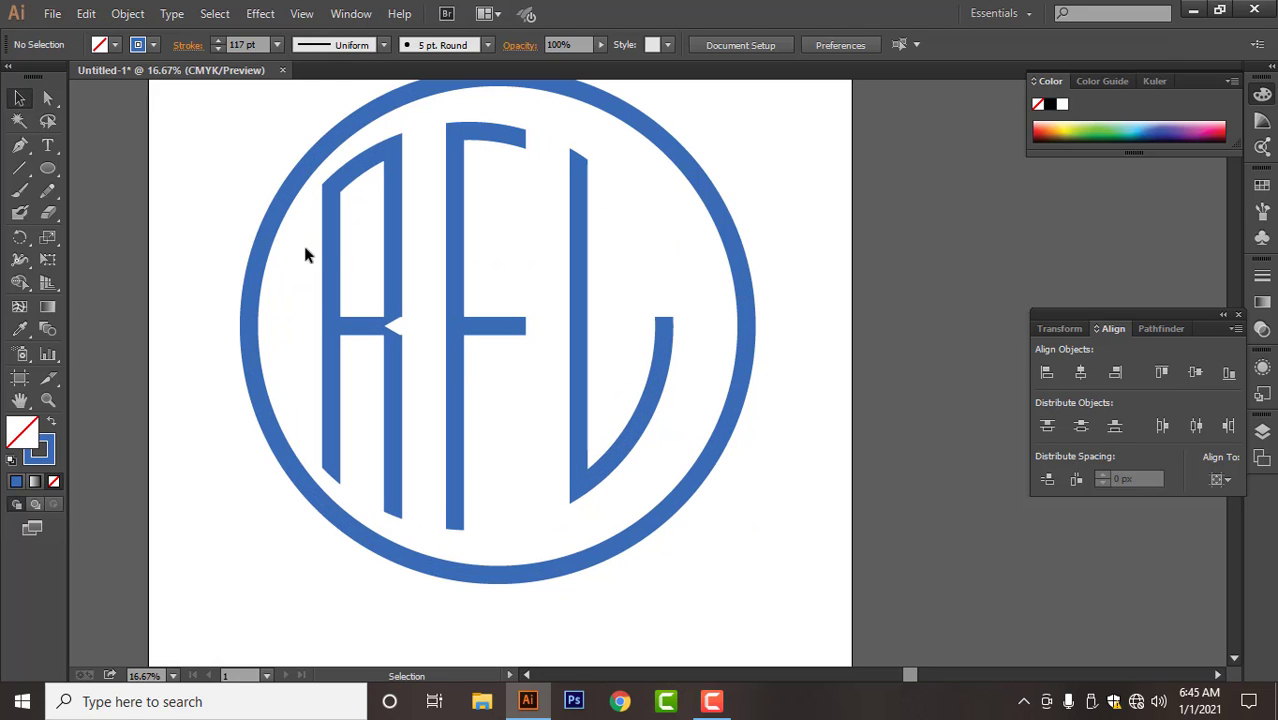
{"action": "left_click_drag", "start_coordinate": [265, 255], "coordinate": [236, 250]}
{"action": "scroll", "coordinate": [765, 510], "scroll_direction": "down", "scroll_amount": 1}
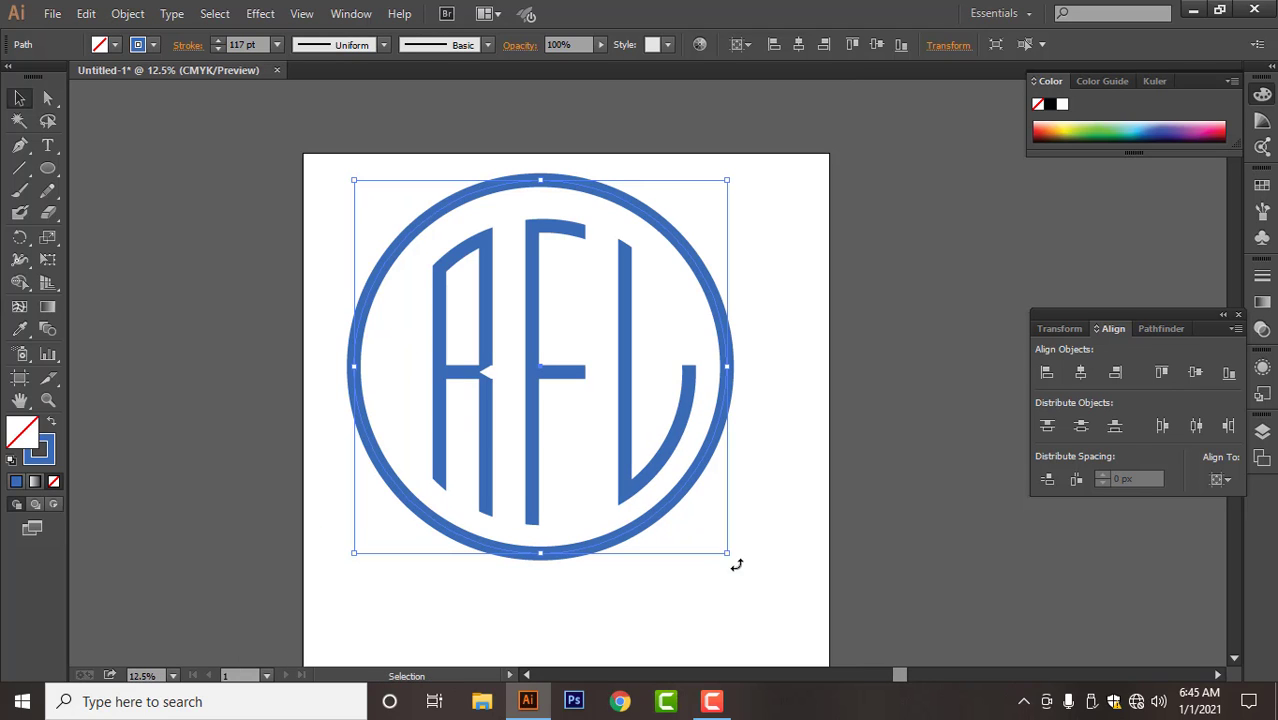
{"action": "left_click_drag", "start_coordinate": [722, 546], "coordinate": [702, 526]}
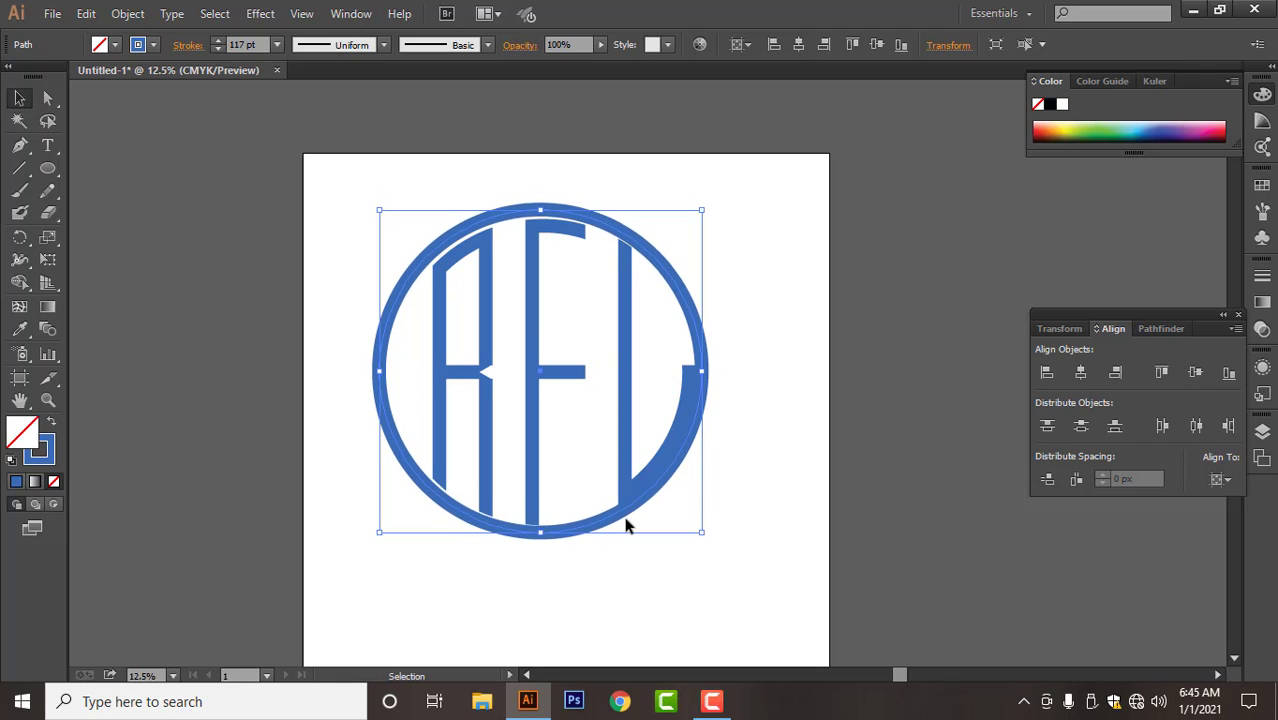
{"action": "key", "text": "p"}
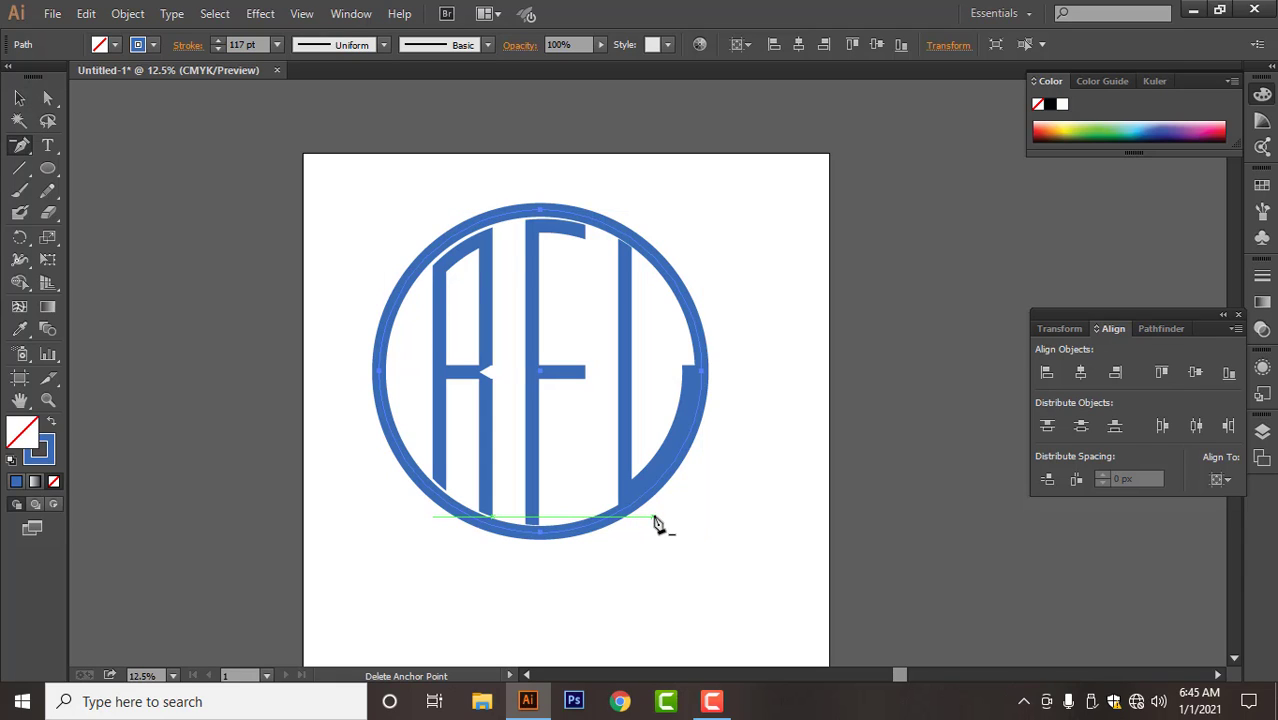
{"action": "left_click", "coordinate": [686, 328]}
{"action": "left_click", "coordinate": [813, 376]}
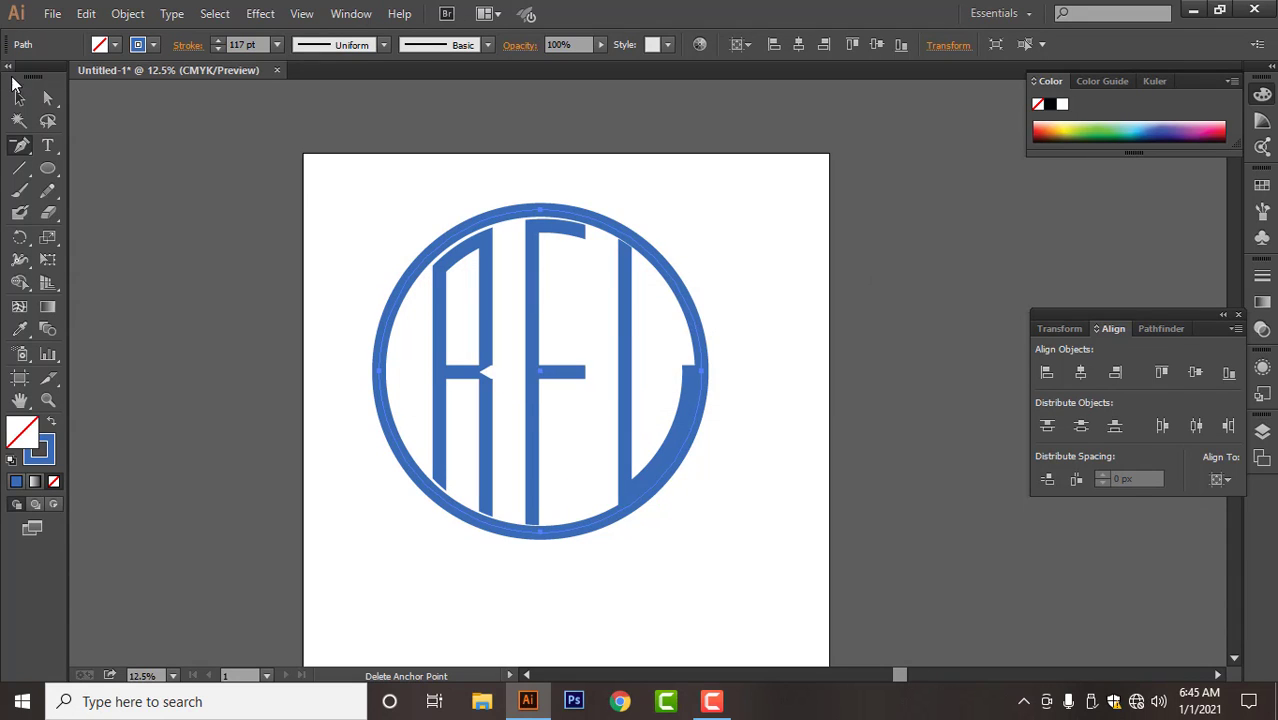
{"action": "left_click", "coordinate": [19, 97]}
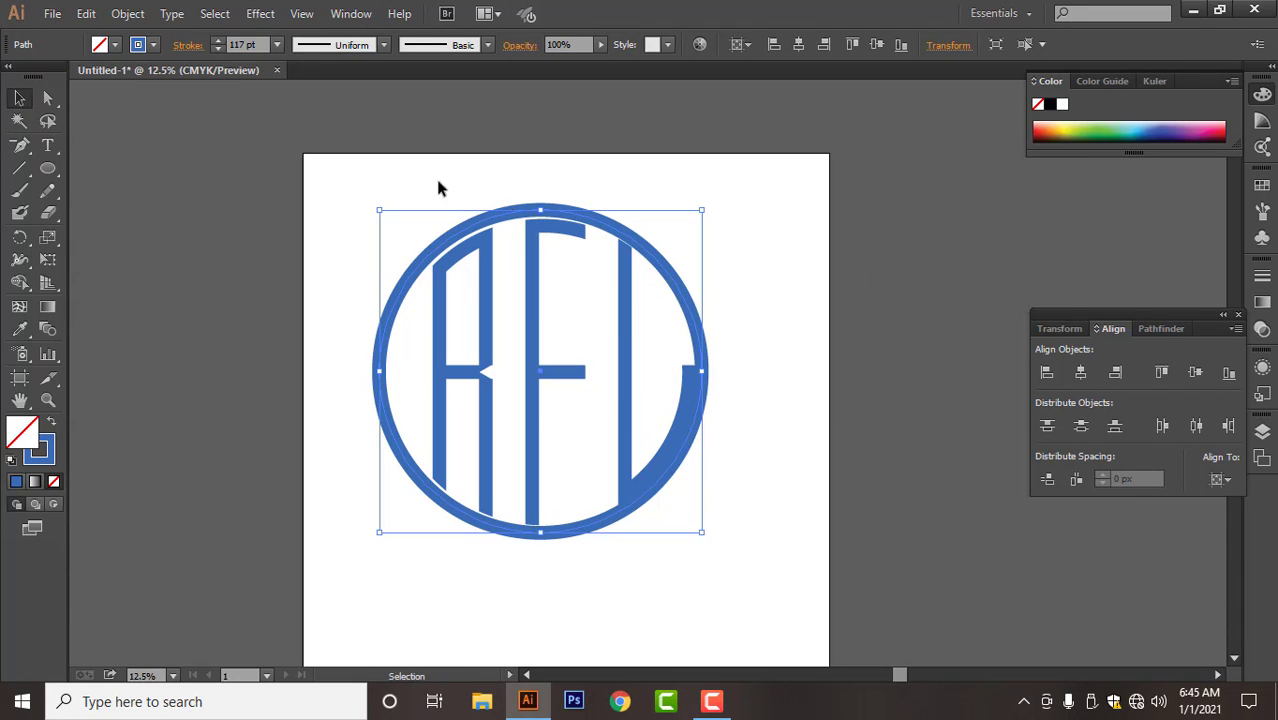
- Try to centre the resized circle horizontally with the letters, undo the alignment and deselect everything
{"action": "left_click_drag", "start_coordinate": [414, 166], "coordinate": [653, 574]}
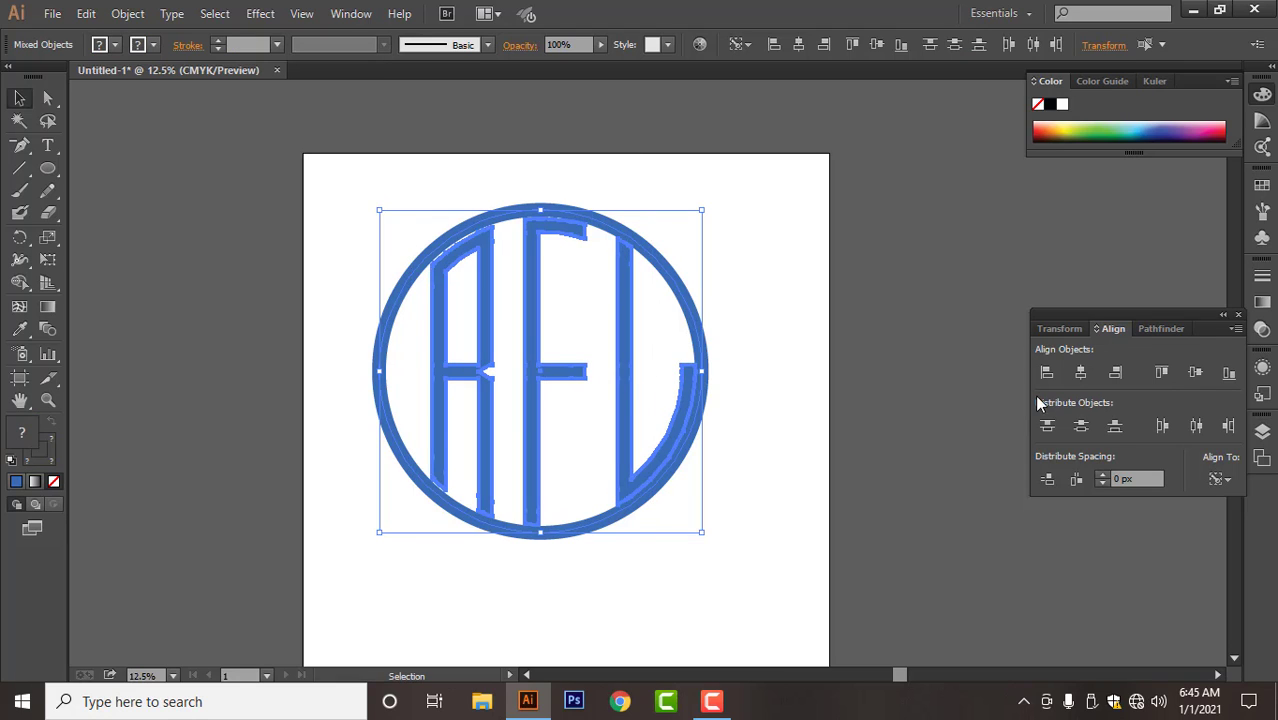
{"action": "left_click", "coordinate": [1079, 370]}
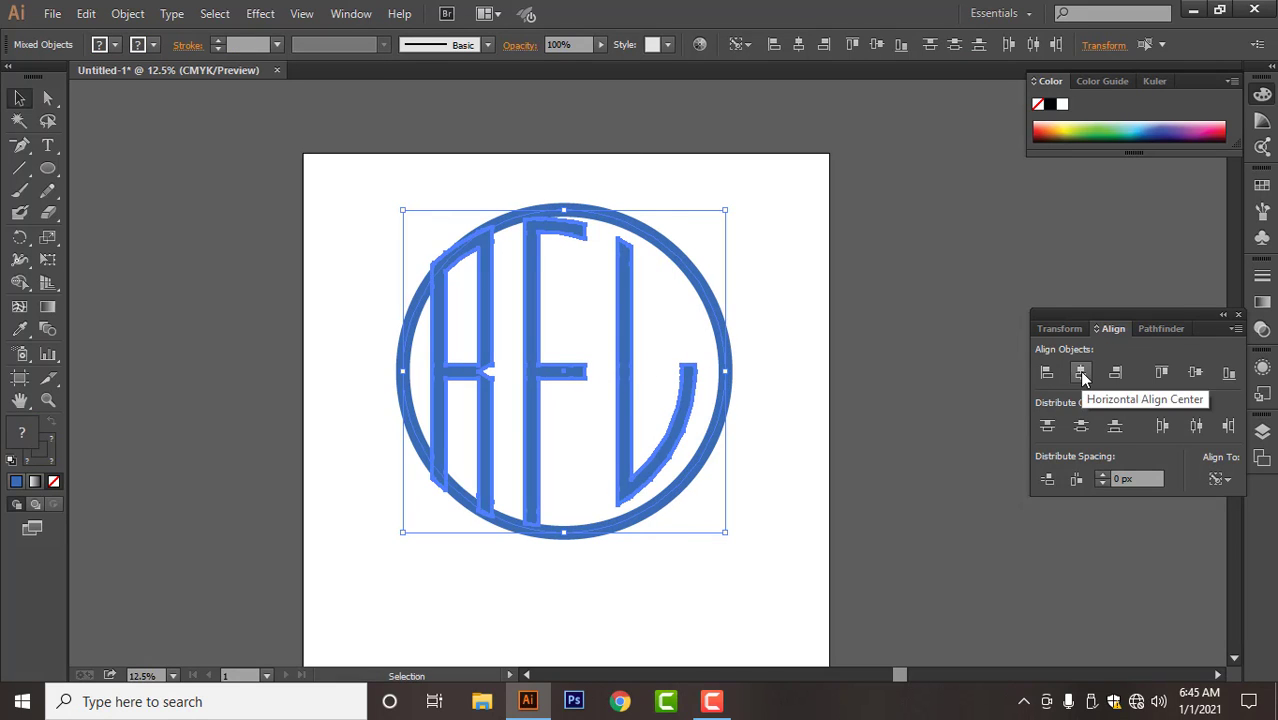
{"action": "right_click", "coordinate": [806, 328]}
{"action": "left_click", "coordinate": [842, 340]}
{"action": "left_click", "coordinate": [668, 541]}
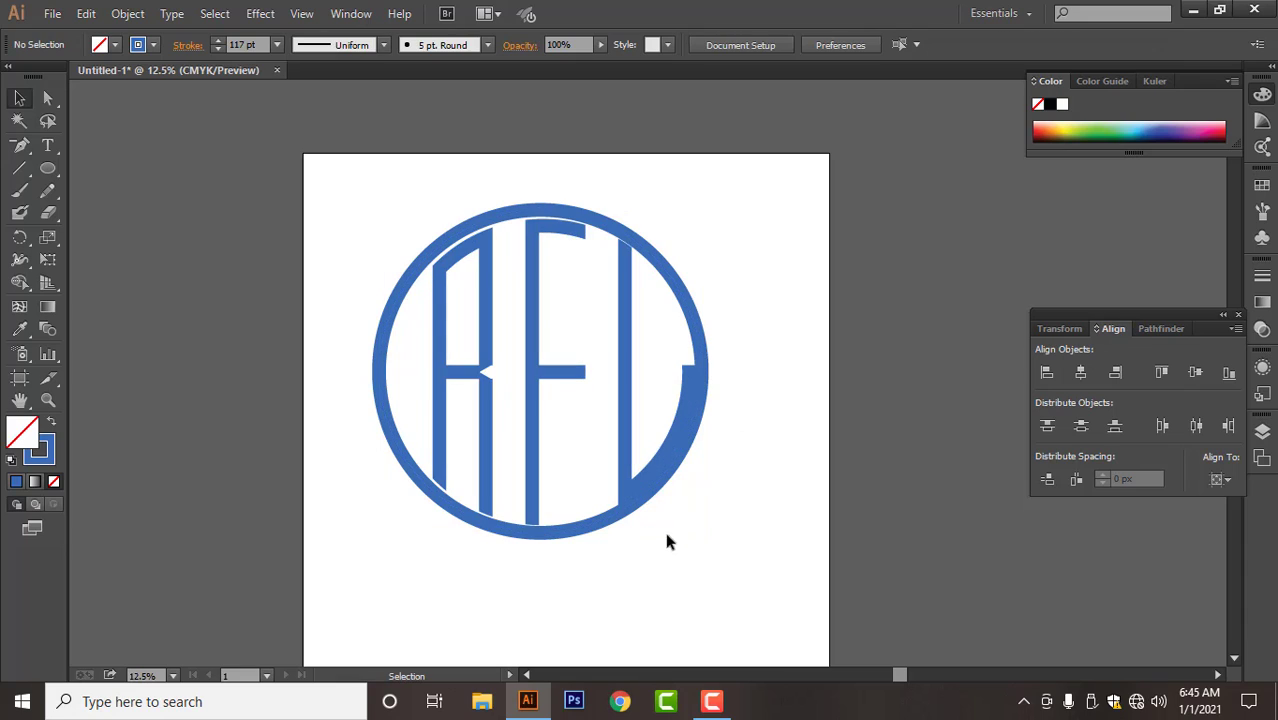
- Nudge the circle slightly to the right and enlarge it evenly about its centre, leaving a clear gap around the RFL letters
{"action": "left_click", "coordinate": [698, 326]}
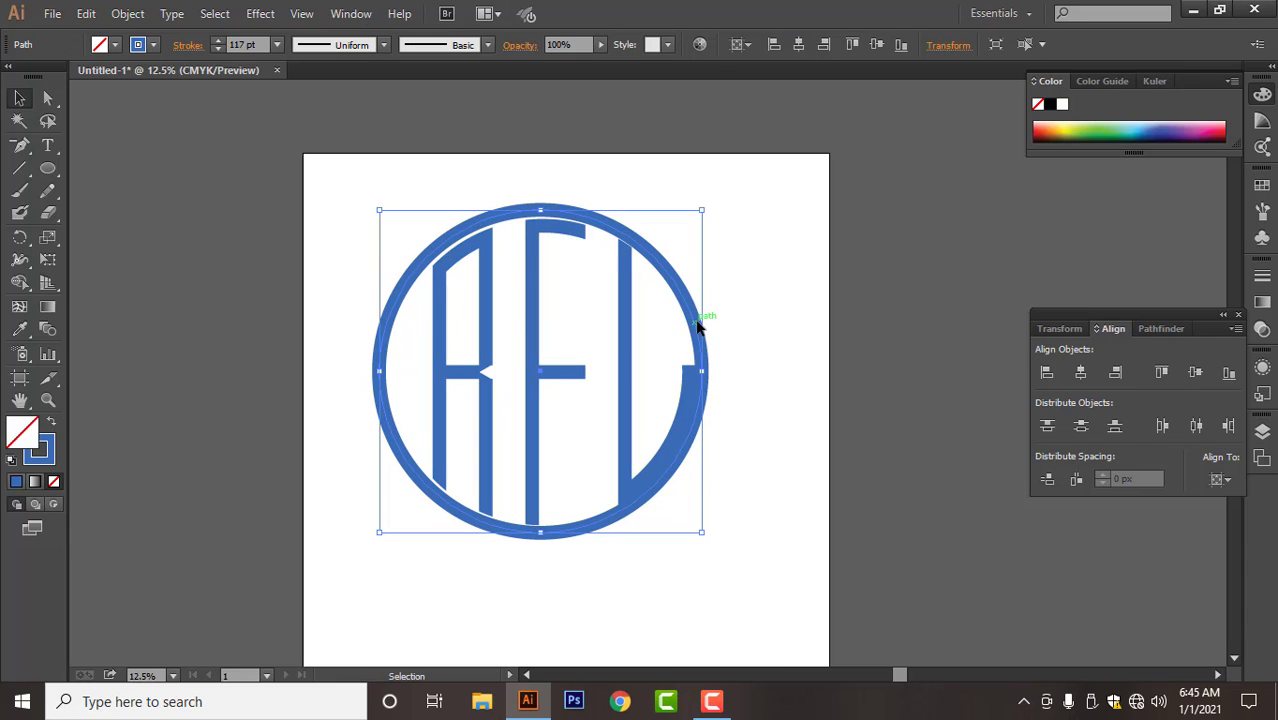
{"action": "key", "text": "Right"}
{"action": "key", "text": "Right"}
{"action": "key", "text": "Right"}
{"action": "key", "text": "Right"}
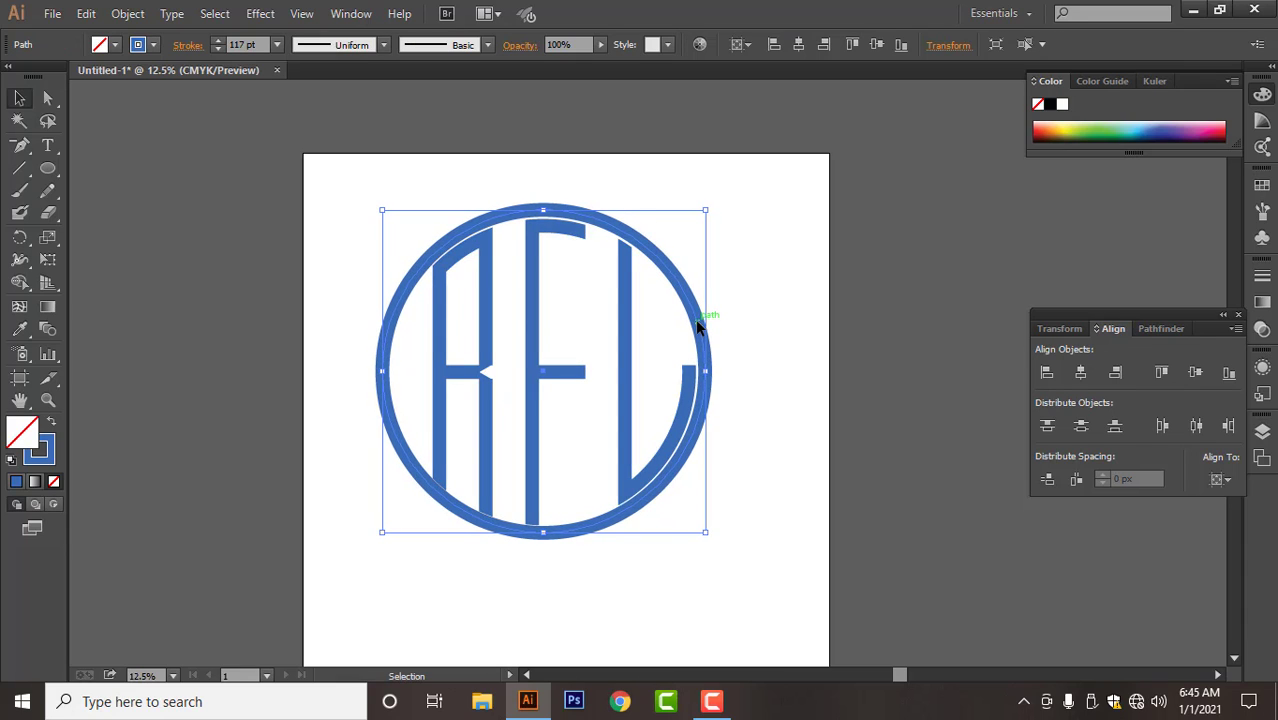
{"action": "key", "text": "Right"}
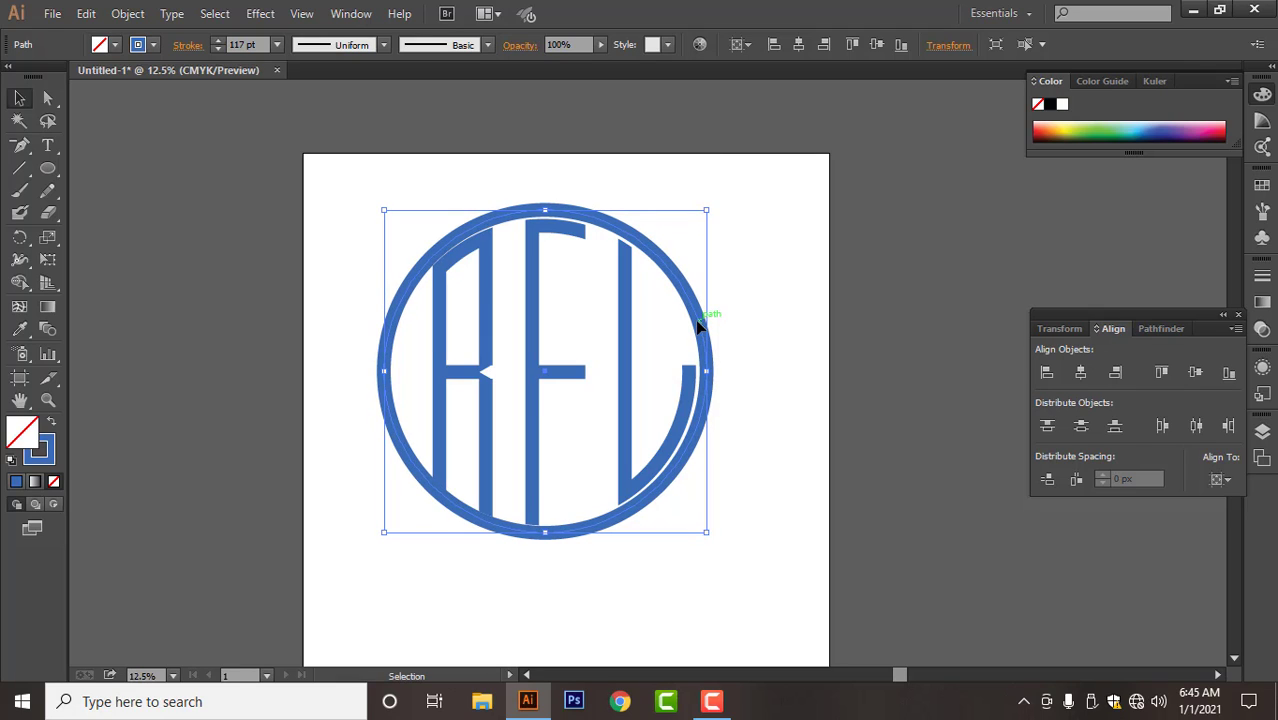
{"action": "key", "text": "Left"}
{"action": "key", "text": "Left"}
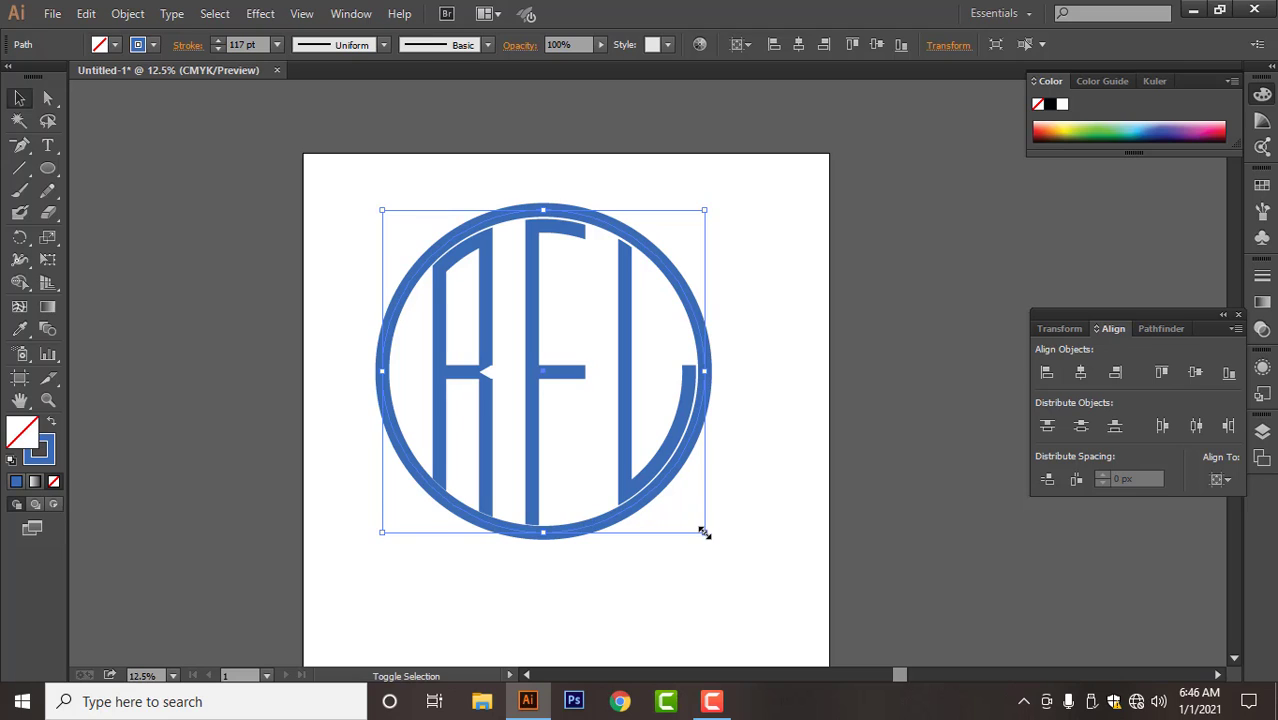
{"action": "left_click_drag", "start_coordinate": [704, 532], "coordinate": [734, 563]}
{"action": "left_click", "coordinate": [758, 553]}
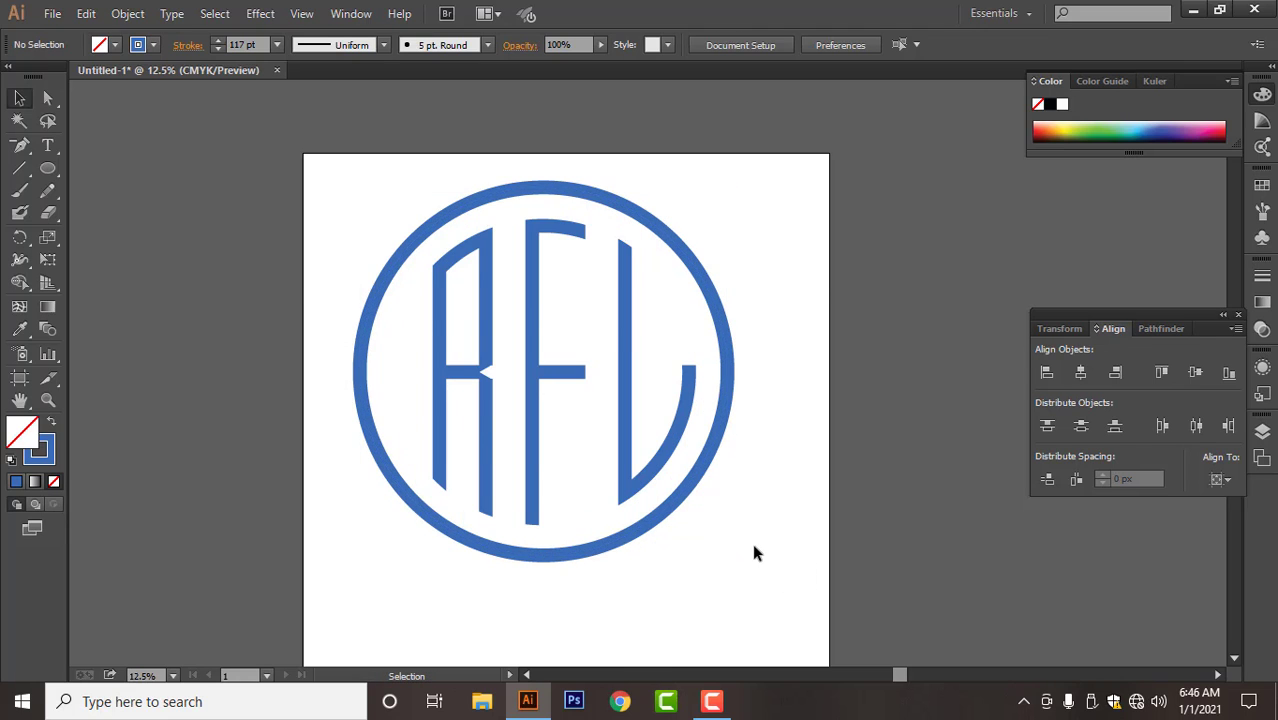
- Change the stroke colour of the ring around the RFL letters to a light grey
{"action": "scroll", "coordinate": [751, 543], "scroll_direction": "up", "scroll_amount": 1}
{"action": "scroll", "coordinate": [751, 543], "scroll_direction": "down", "scroll_amount": 1}
{"action": "scroll", "coordinate": [726, 522], "scroll_direction": "down", "scroll_amount": 1, "text": "alt"}
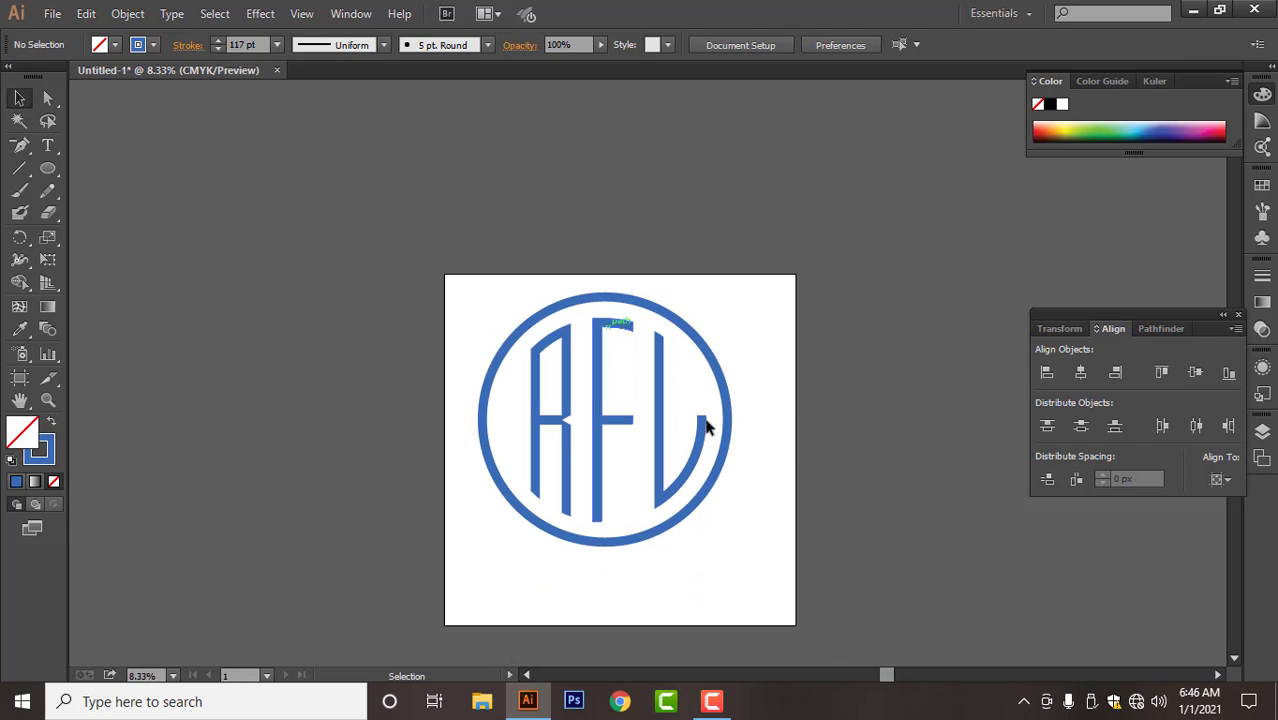
{"action": "scroll", "coordinate": [740, 440], "scroll_direction": "down", "scroll_amount": 2}
{"action": "left_click_drag", "start_coordinate": [663, 340], "coordinate": [788, 217]}
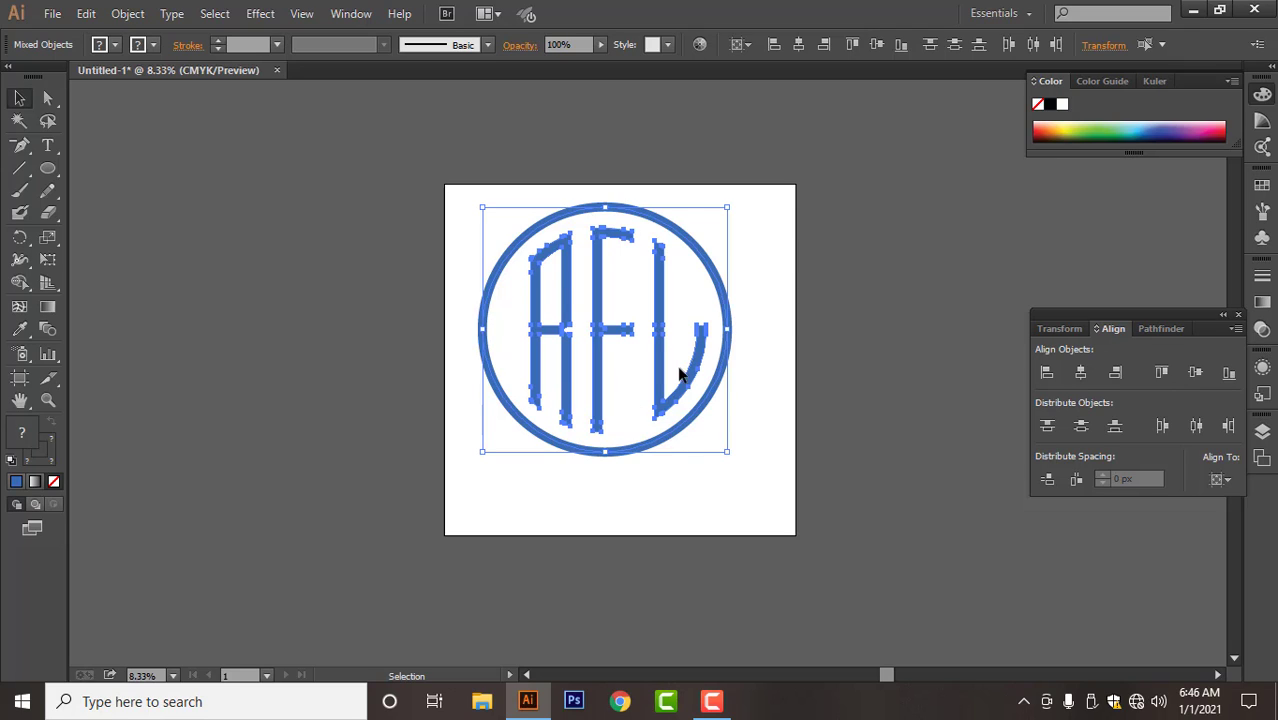
{"action": "left_click", "coordinate": [653, 491]}
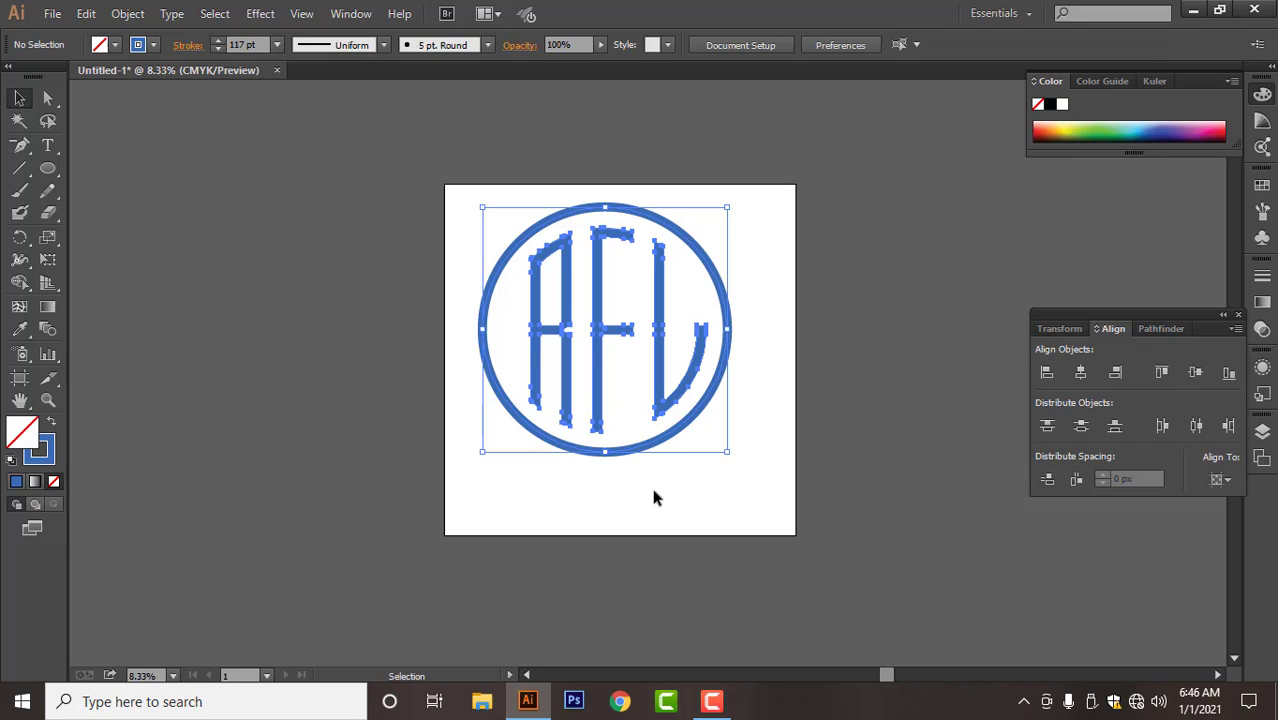
{"action": "left_click", "coordinate": [640, 449]}
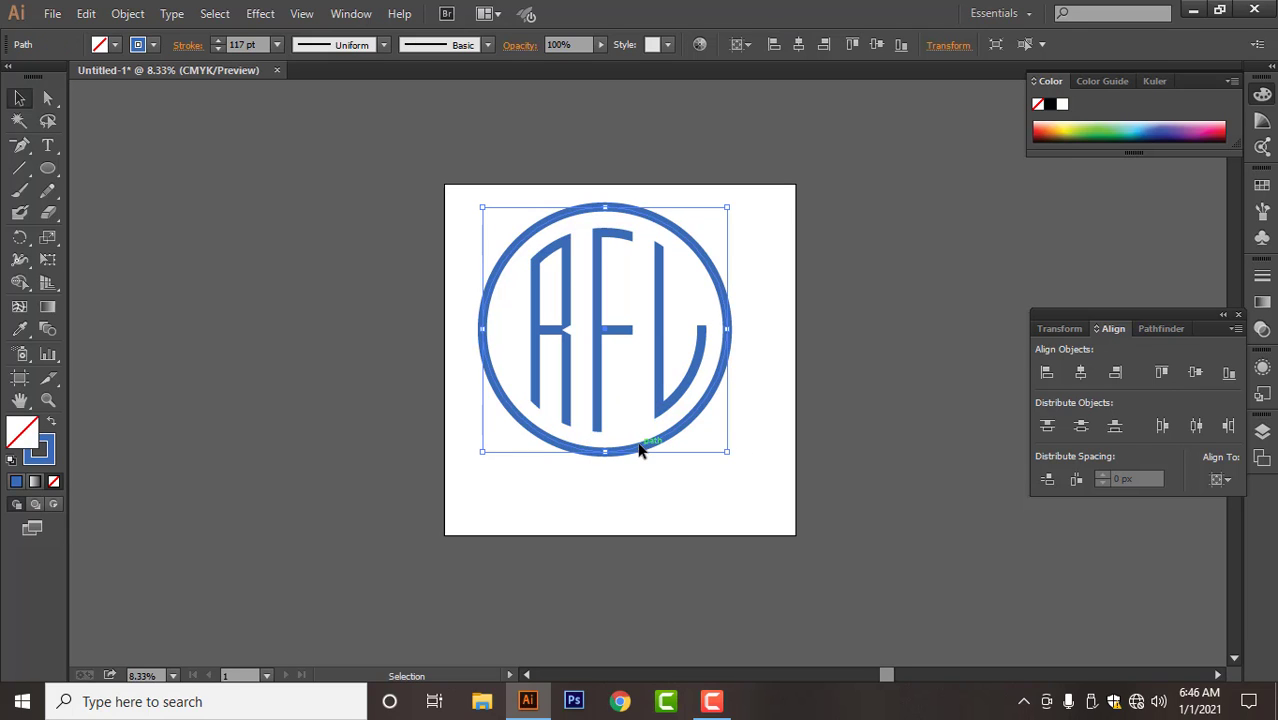
{"action": "double_click", "coordinate": [44, 457]}
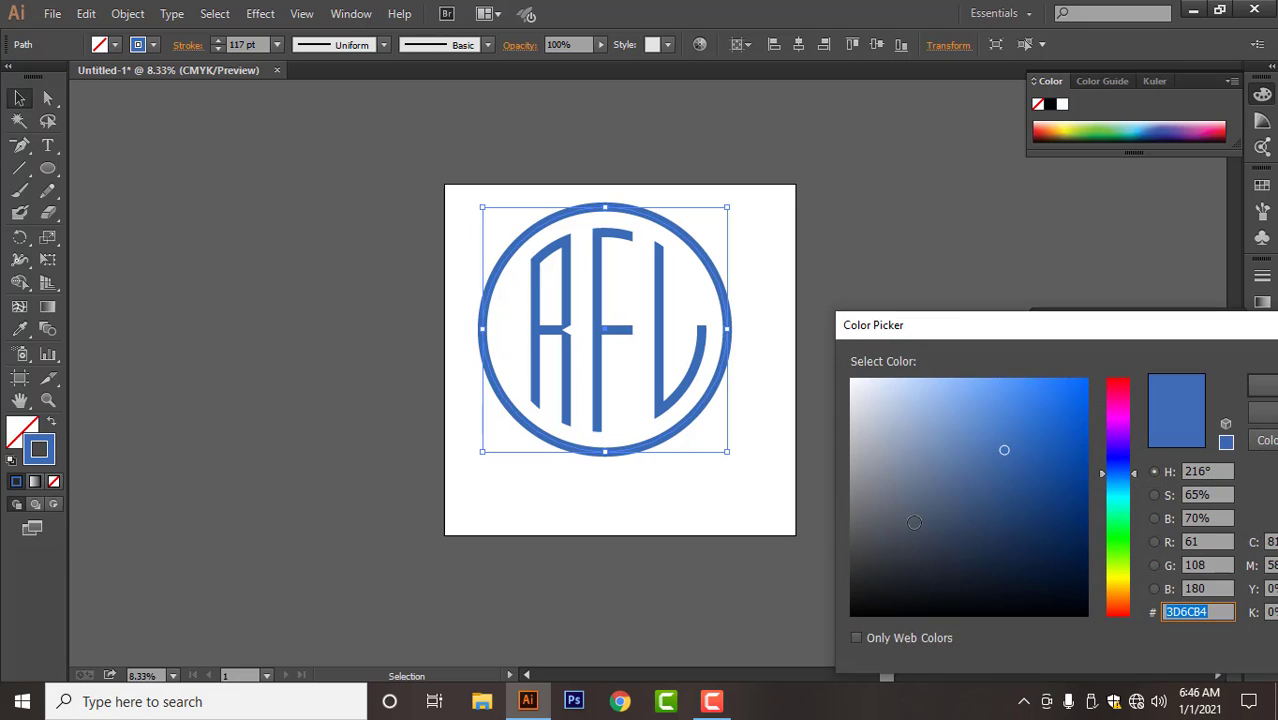
{"action": "left_click_drag", "start_coordinate": [866, 446], "coordinate": [860, 447]}
{"action": "left_click", "coordinate": [1270, 393]}
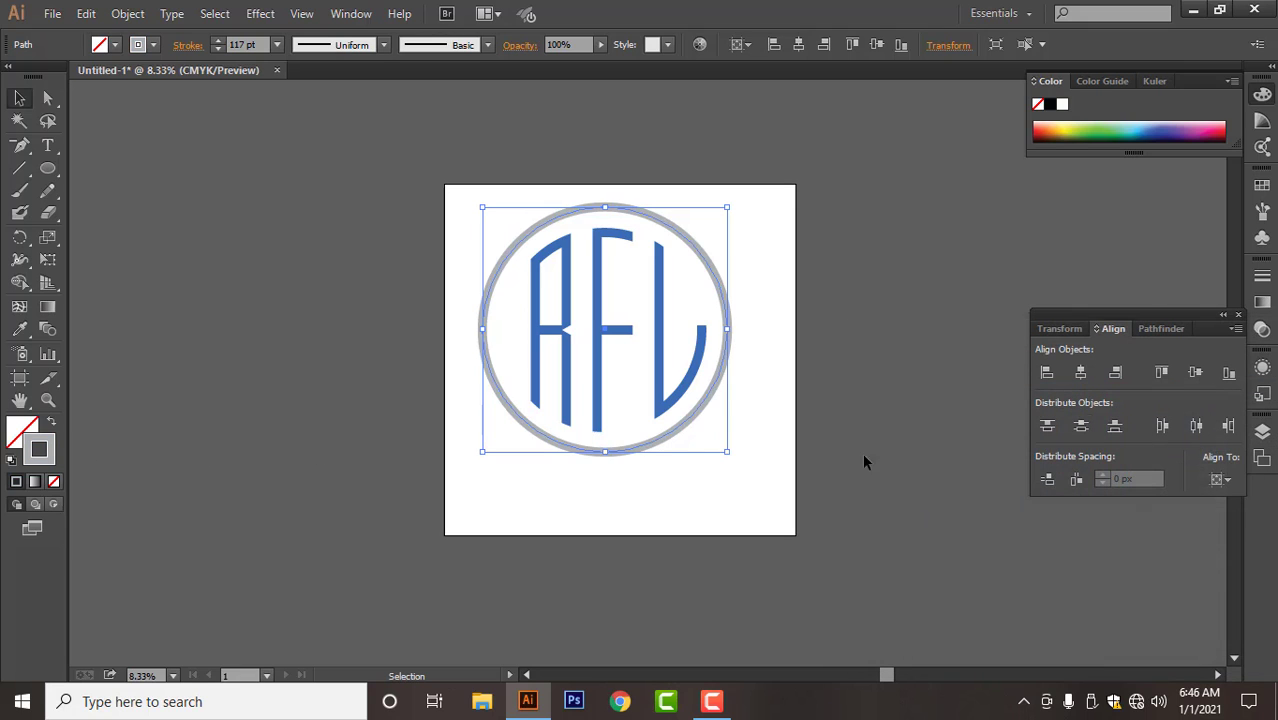
- Delete the ring and the RFL letters to clear the artboard
{"action": "left_click", "coordinate": [850, 455]}
{"action": "left_click_drag", "start_coordinate": [501, 196], "coordinate": [745, 515]}
{"action": "key", "text": "Delete"}
{"action": "scroll", "coordinate": [172, 424], "scroll_direction": "down", "scroll_amount": 1}
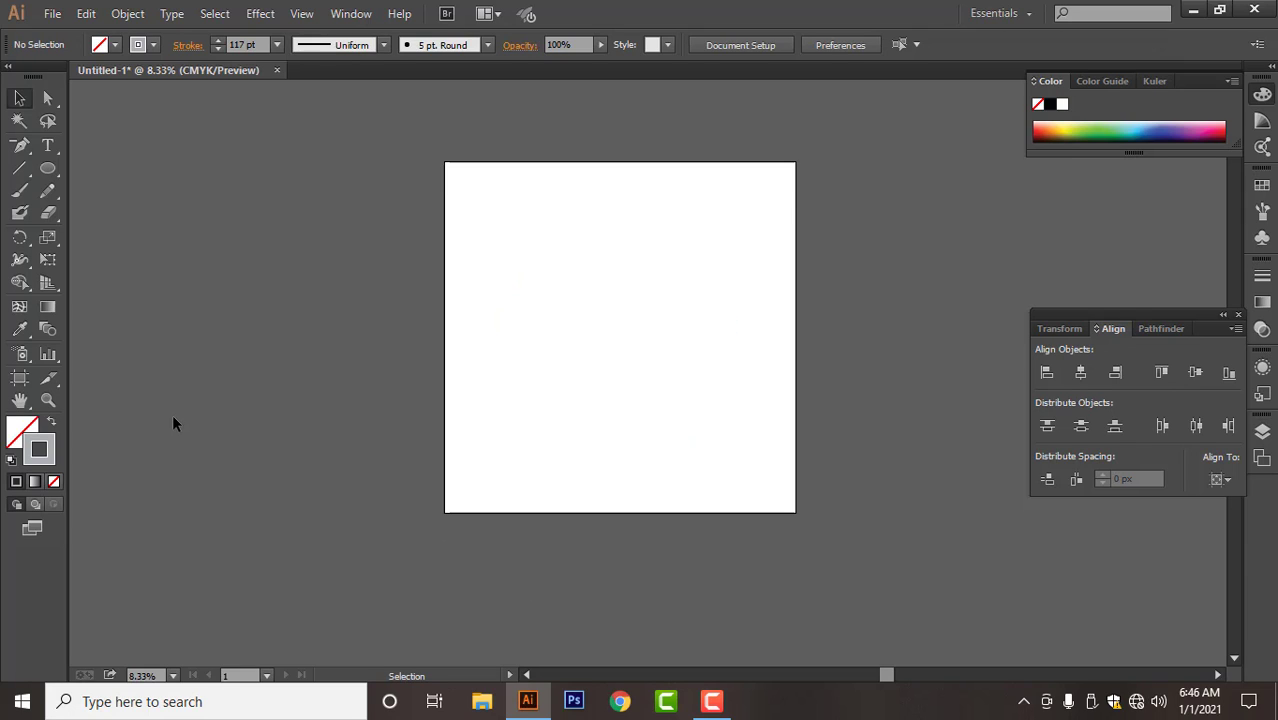
{"action": "left_click", "coordinate": [709, 703]}
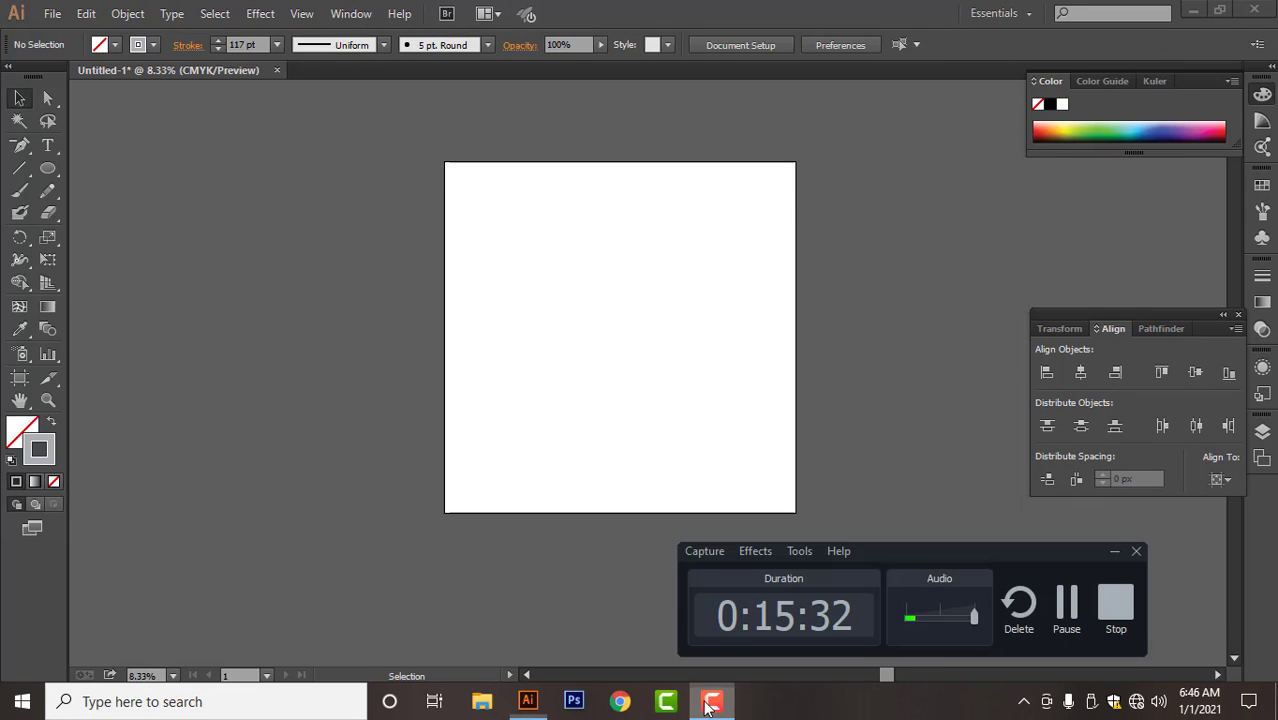
{"action": "left_click", "coordinate": [1061, 622]}
{"action": "key", "text": "F9"}
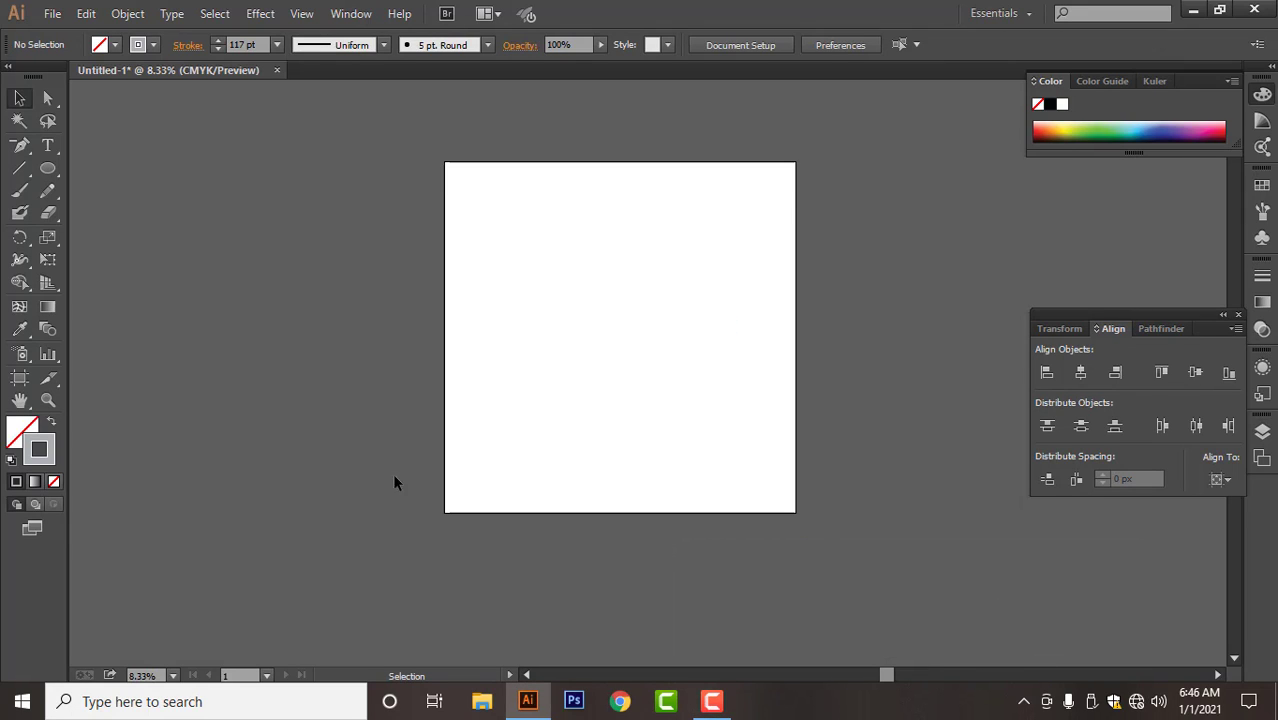
- Draw a large triangle with the Polygon tool and rotate it 180° so that it points downward
{"action": "left_click", "coordinate": [51, 174]}
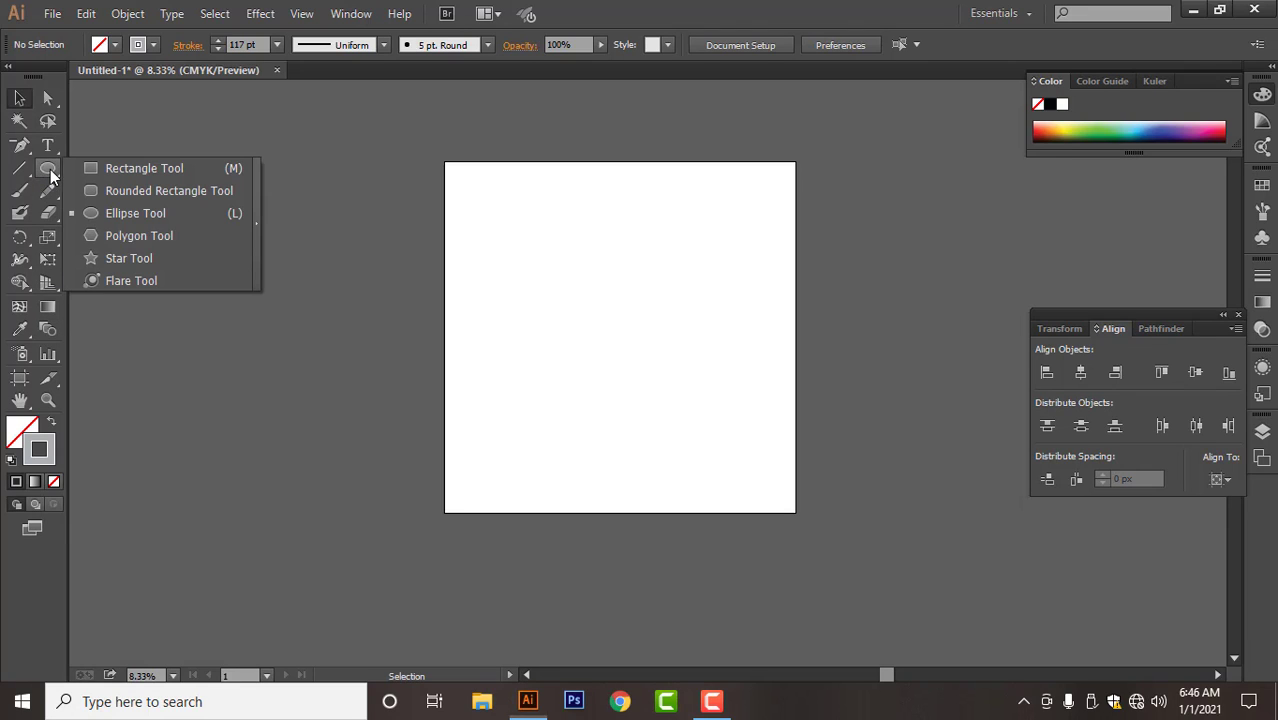
{"action": "left_click", "coordinate": [149, 235]}
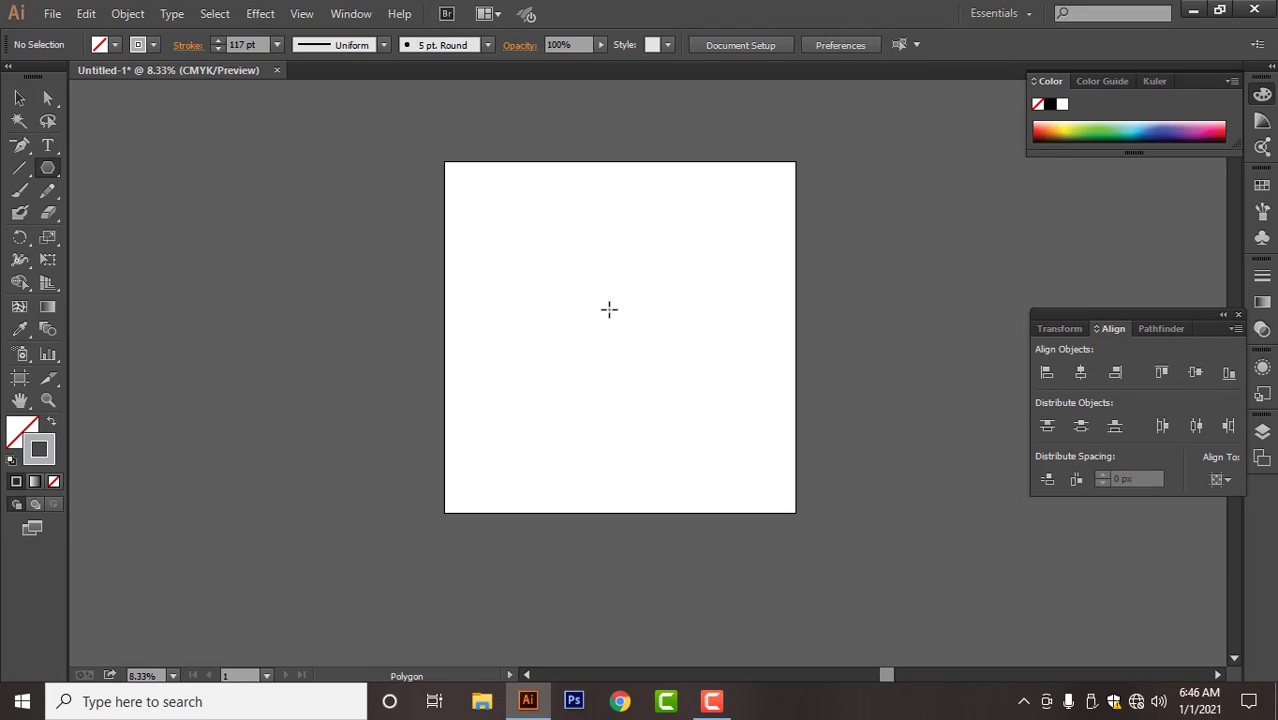
{"action": "left_click_drag", "start_coordinate": [597, 286], "coordinate": [676, 417]}
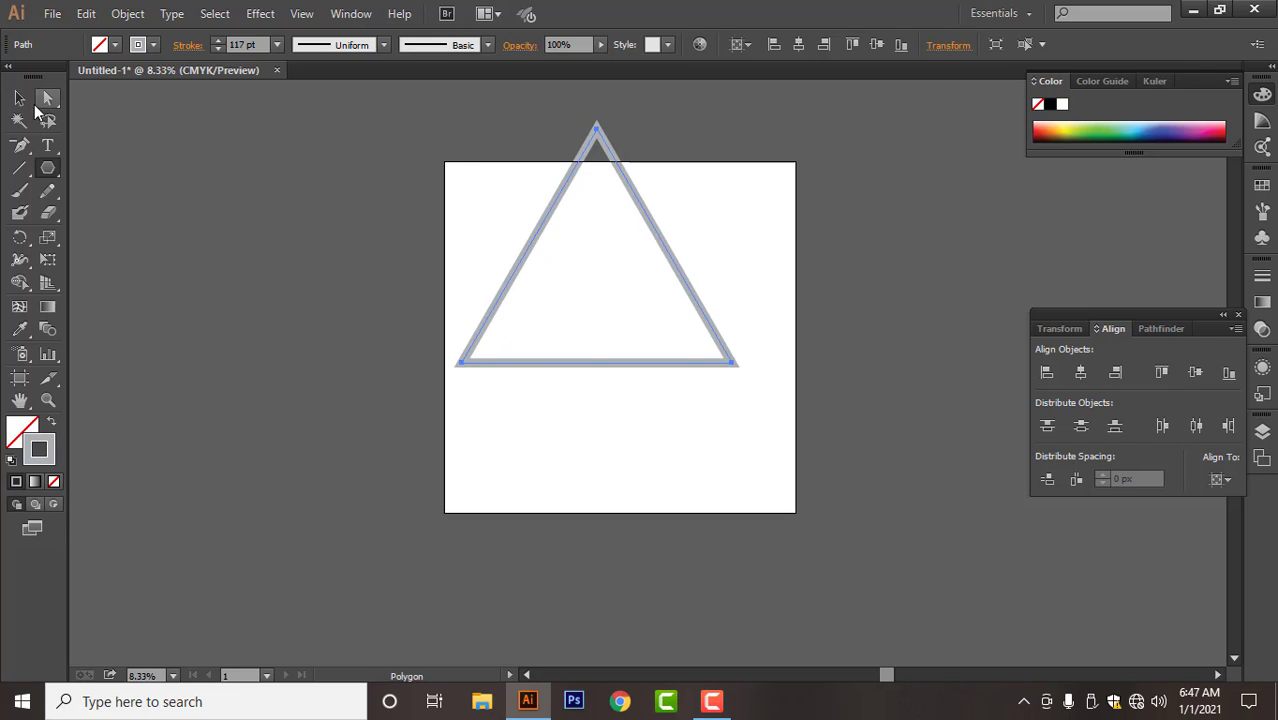
{"action": "key", "text": "v"}
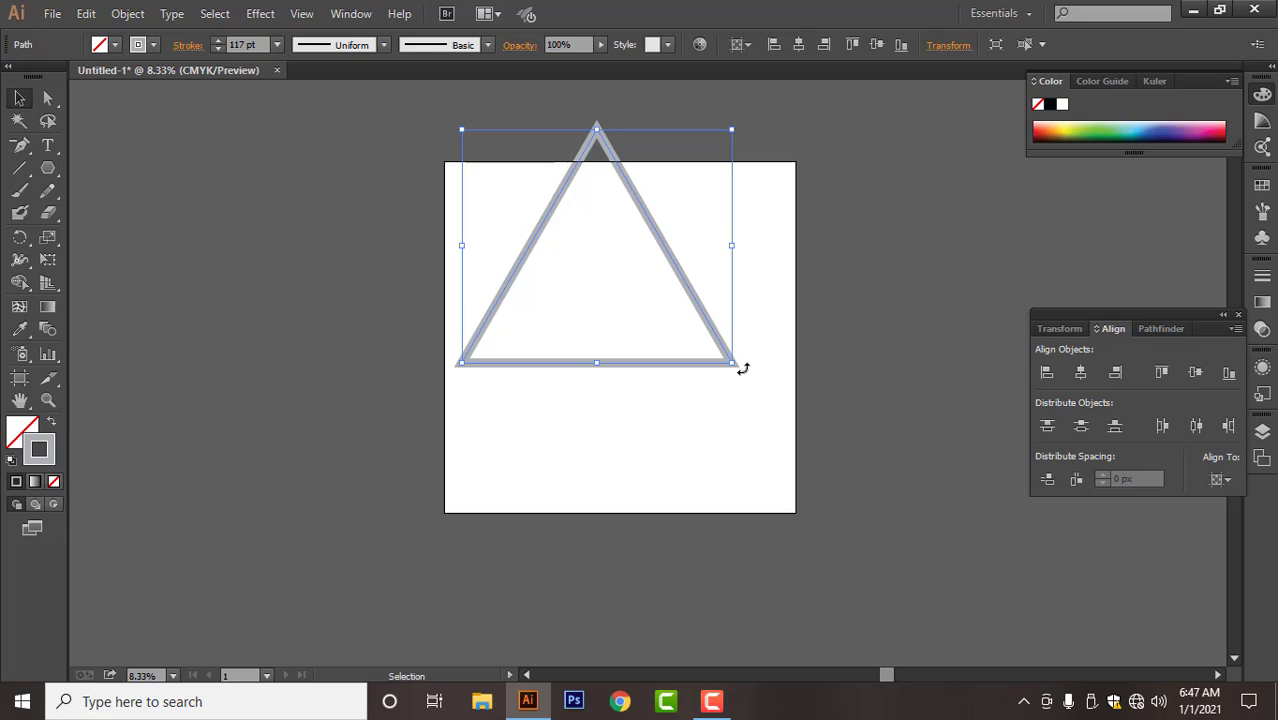
{"action": "left_click_drag", "start_coordinate": [740, 368], "coordinate": [411, 160]}
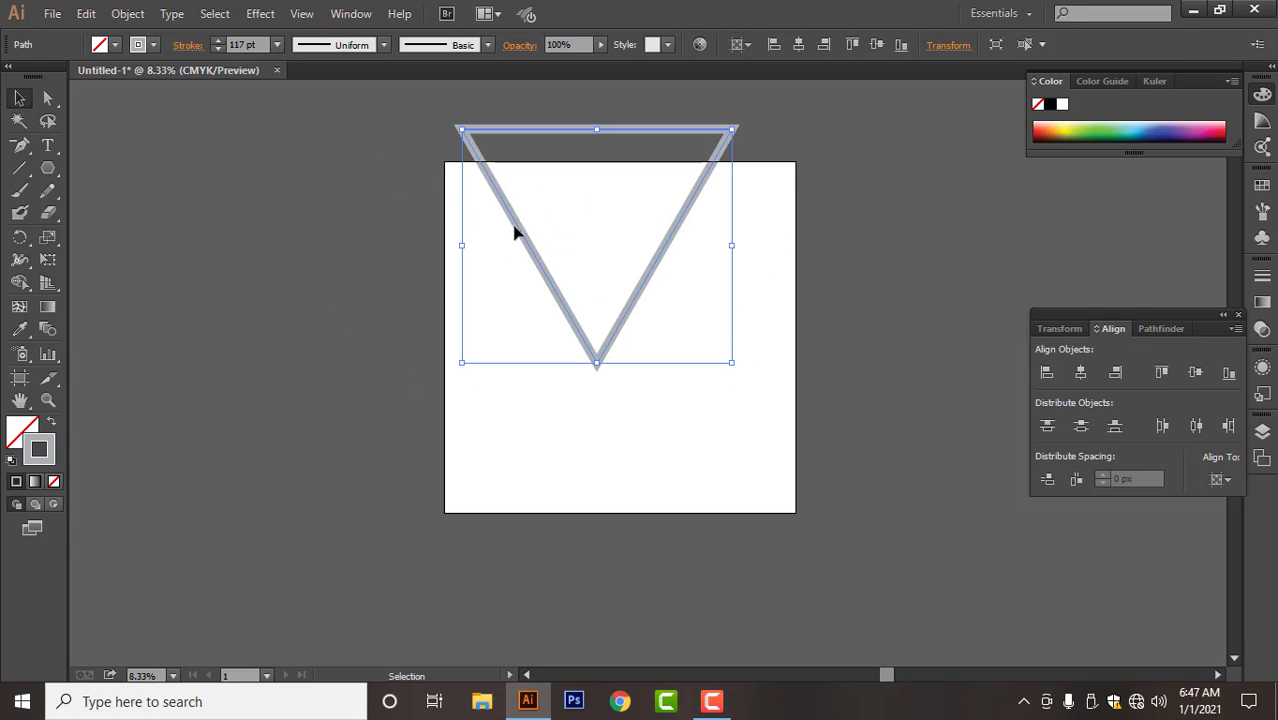
- Move the inverted triangle down fully onto the artboard and set its stroke weight to 165 pt
{"action": "left_click_drag", "start_coordinate": [513, 226], "coordinate": [517, 322]}
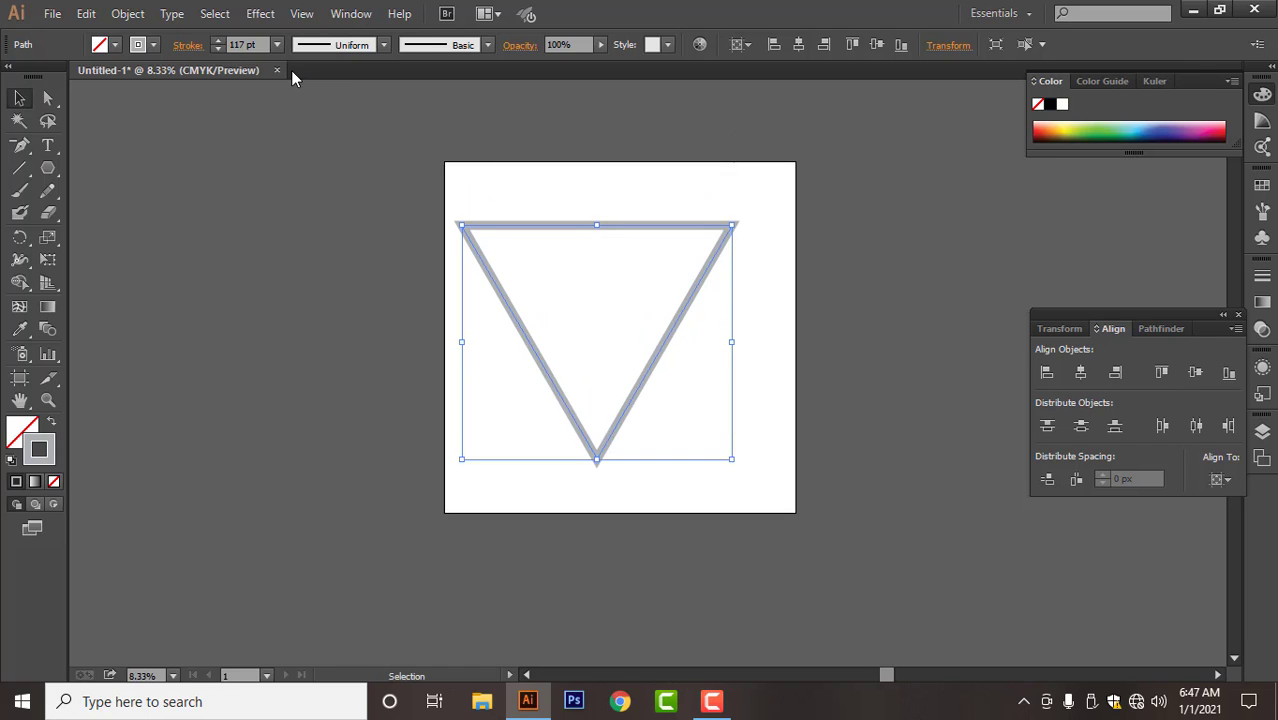
{"action": "scroll", "coordinate": [257, 42], "scroll_direction": "up", "scroll_amount": 11}
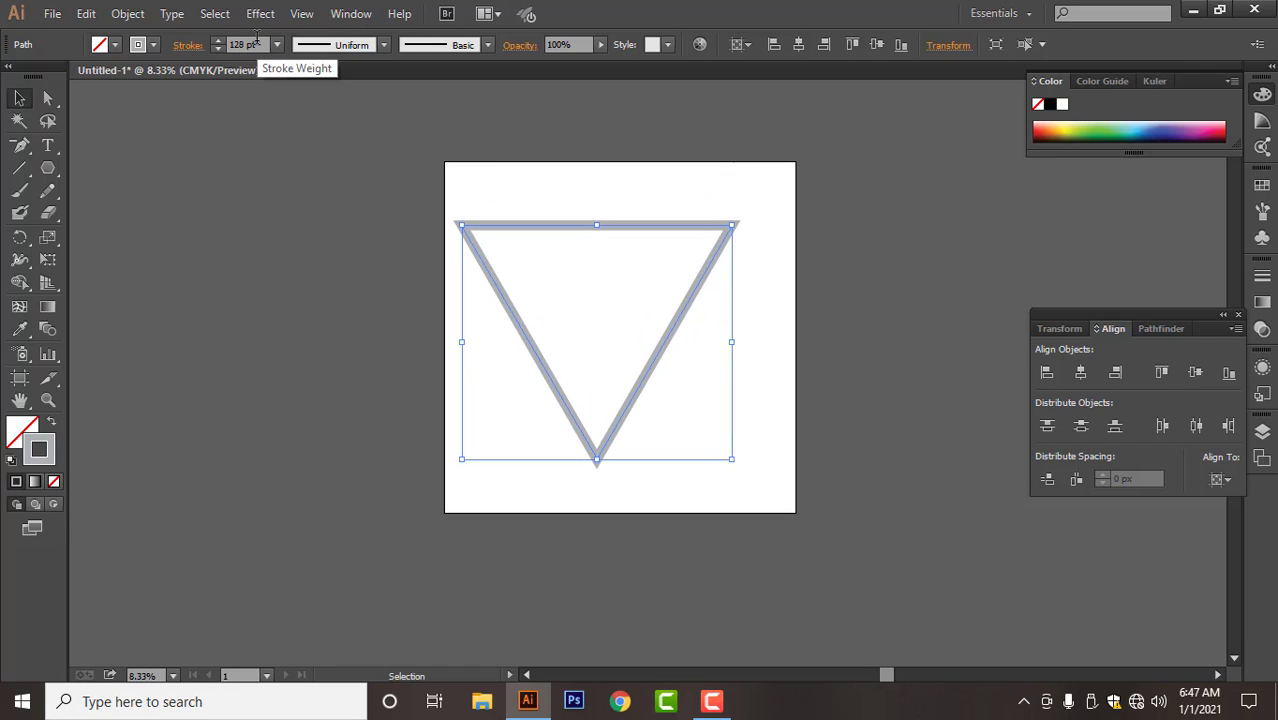
{"action": "scroll", "coordinate": [257, 42], "scroll_direction": "up", "scroll_amount": 20}
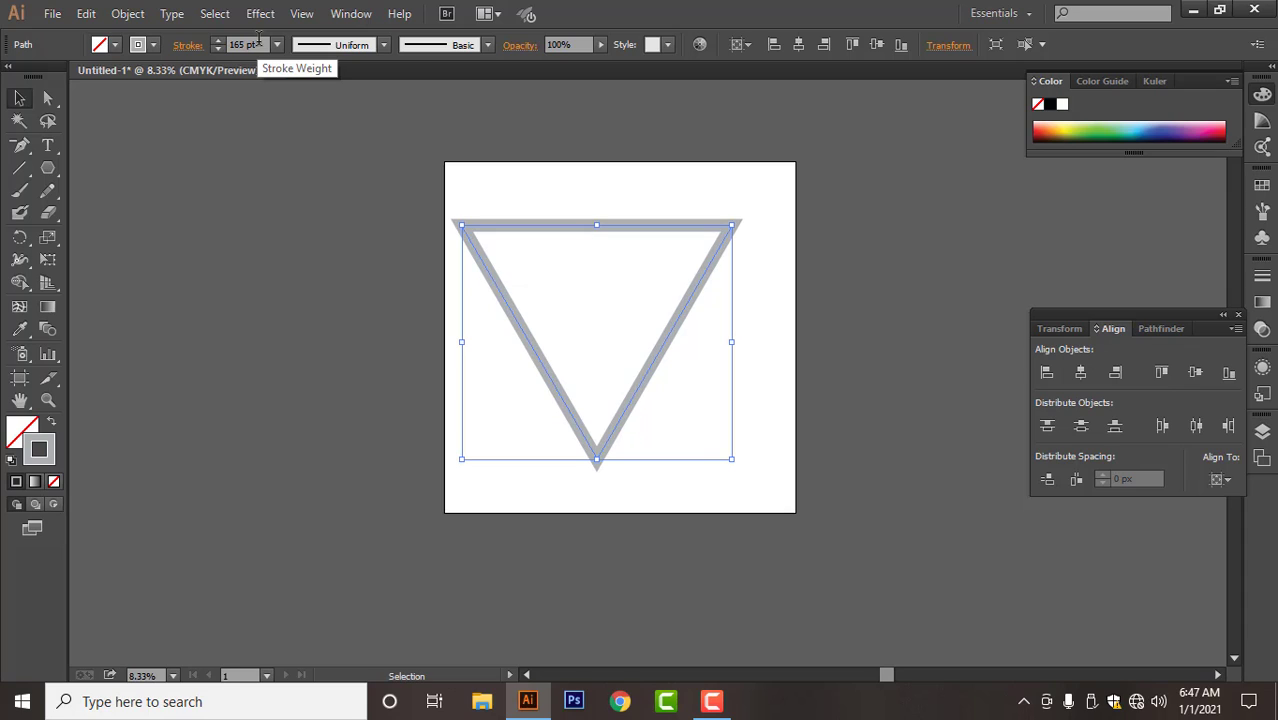
- Draw a vertical line through the left part of the triangle, extending above its top edge and below its lower tip
{"action": "left_click", "coordinate": [15, 175]}
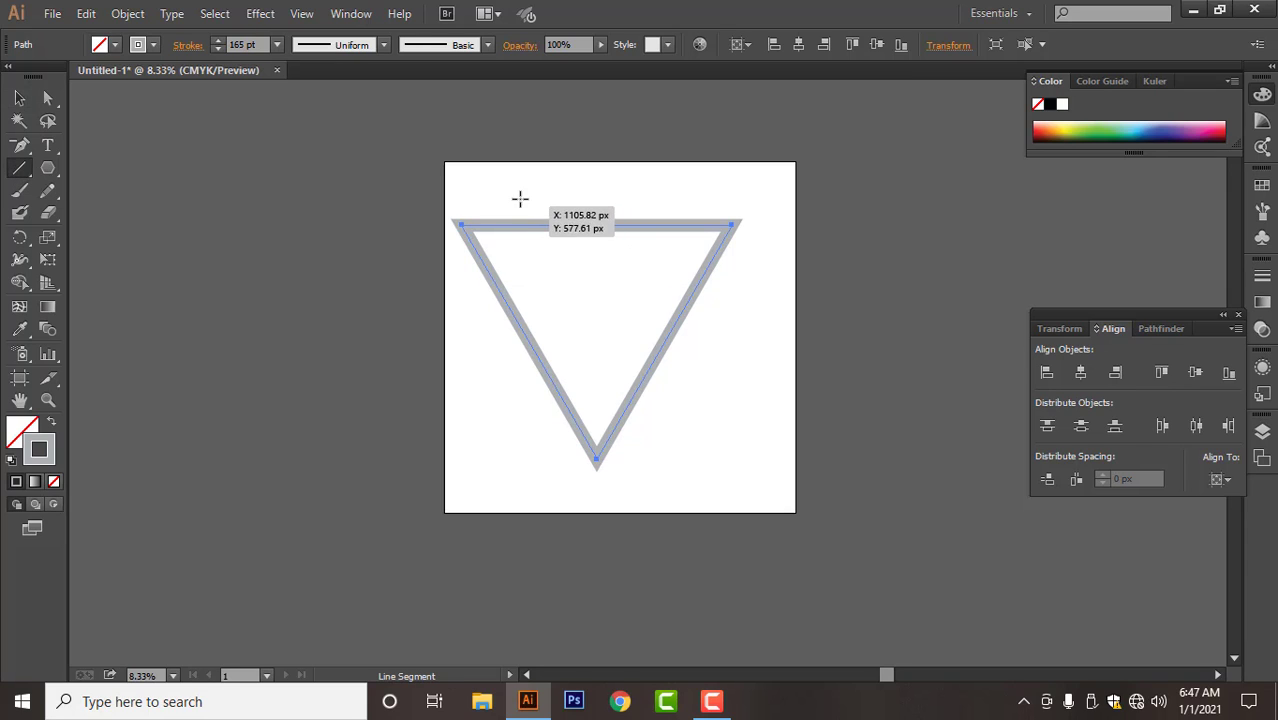
{"action": "left_click_drag", "start_coordinate": [516, 191], "coordinate": [515, 481]}
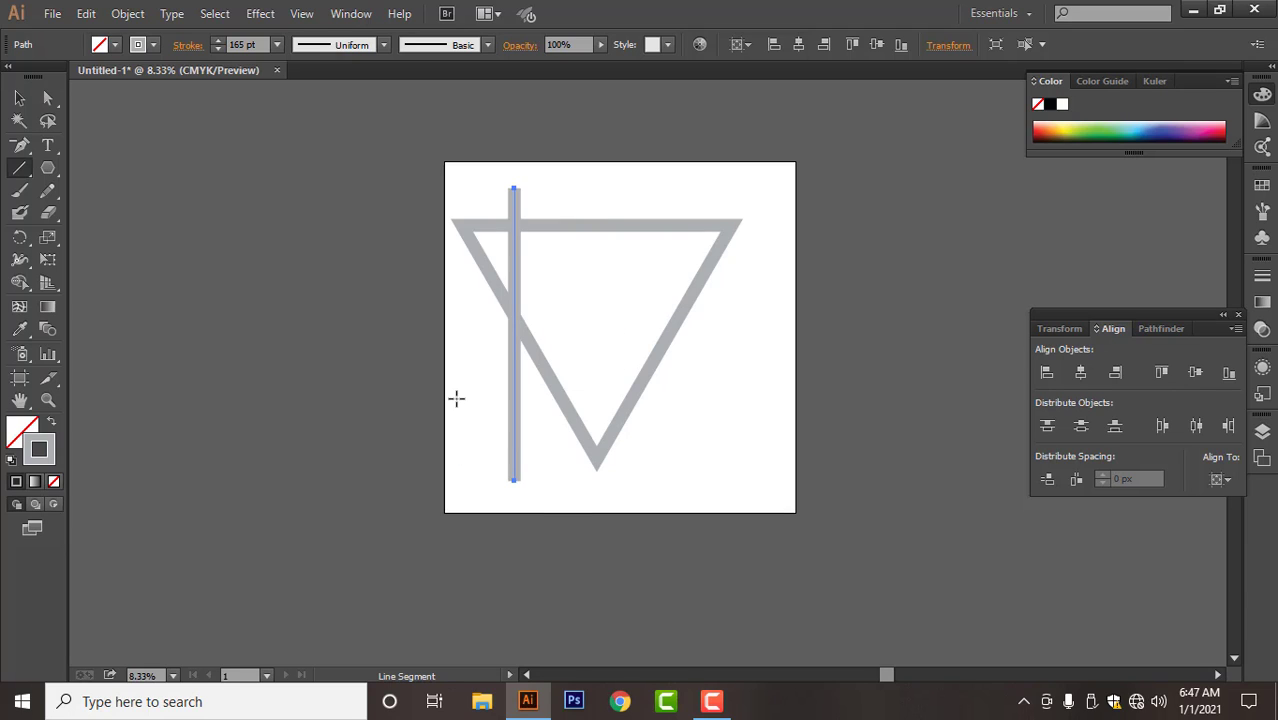
{"action": "left_click", "coordinate": [19, 97]}
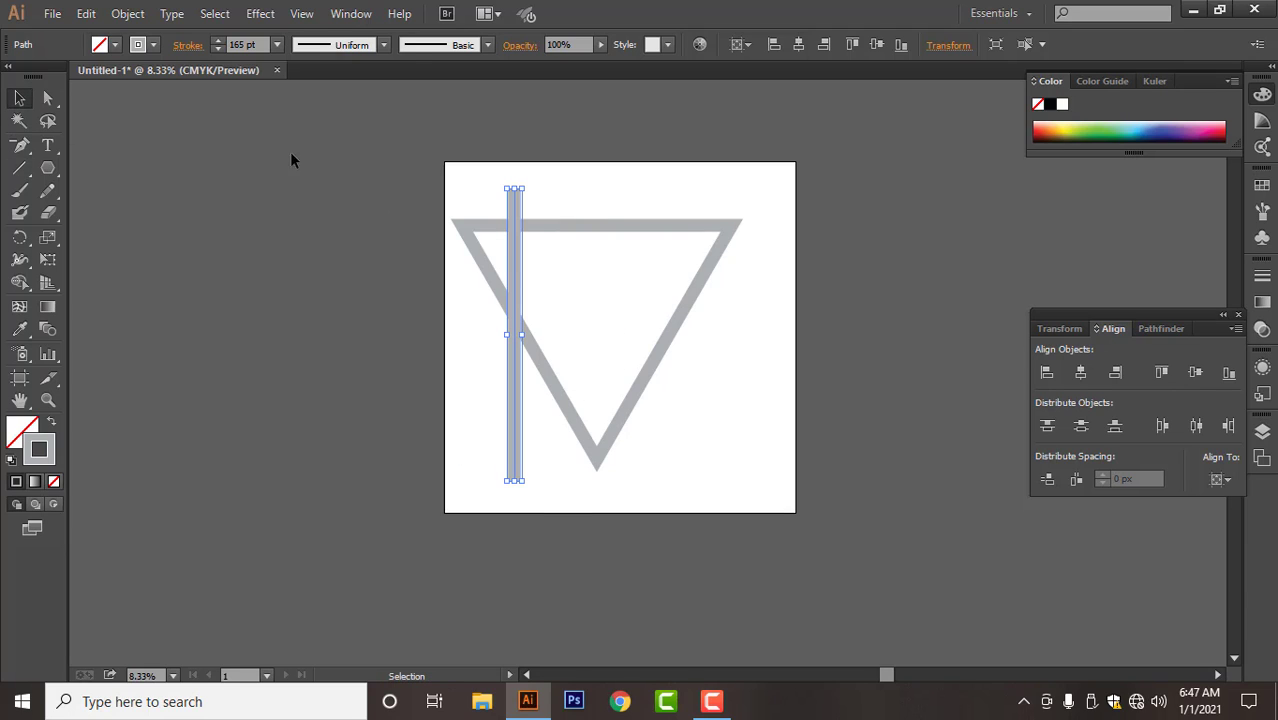
- Copy the vertical line a short distance to the right and repeat the copy at equal spacing, keeping four lines in total
{"action": "key", "text": "ctrl"}
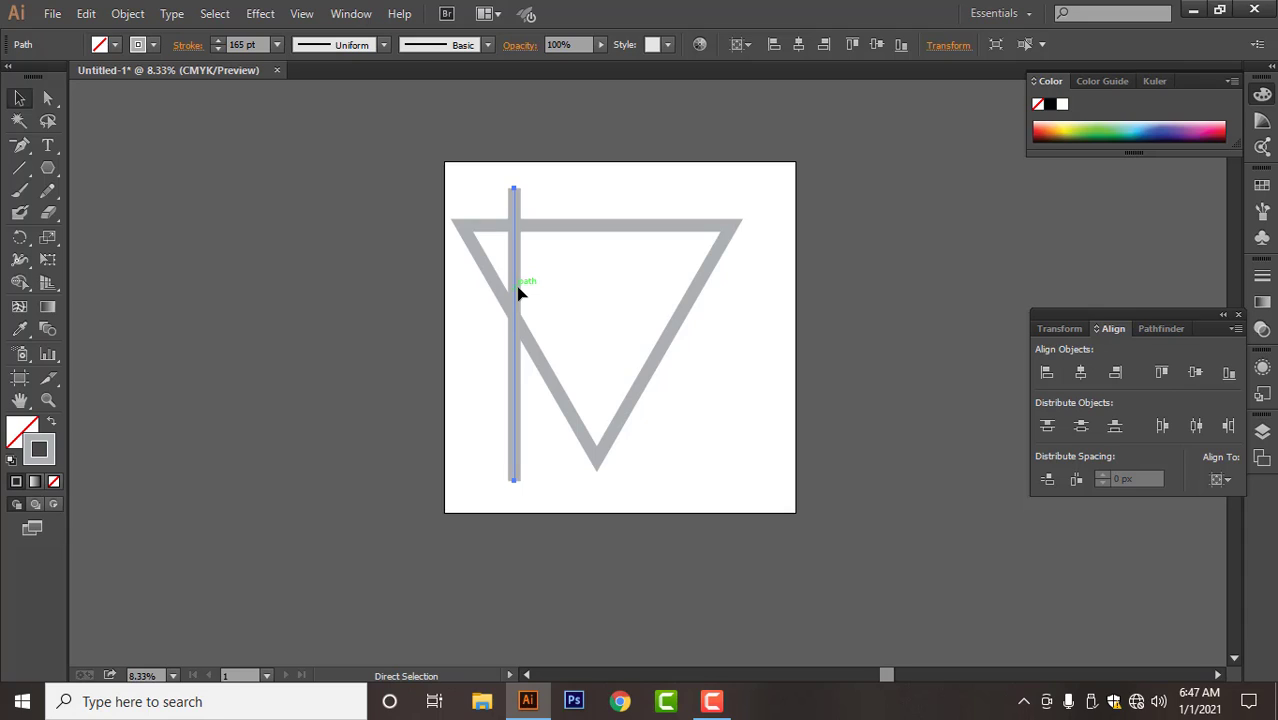
{"action": "left_click_drag", "start_coordinate": [520, 290], "coordinate": [544, 292]}
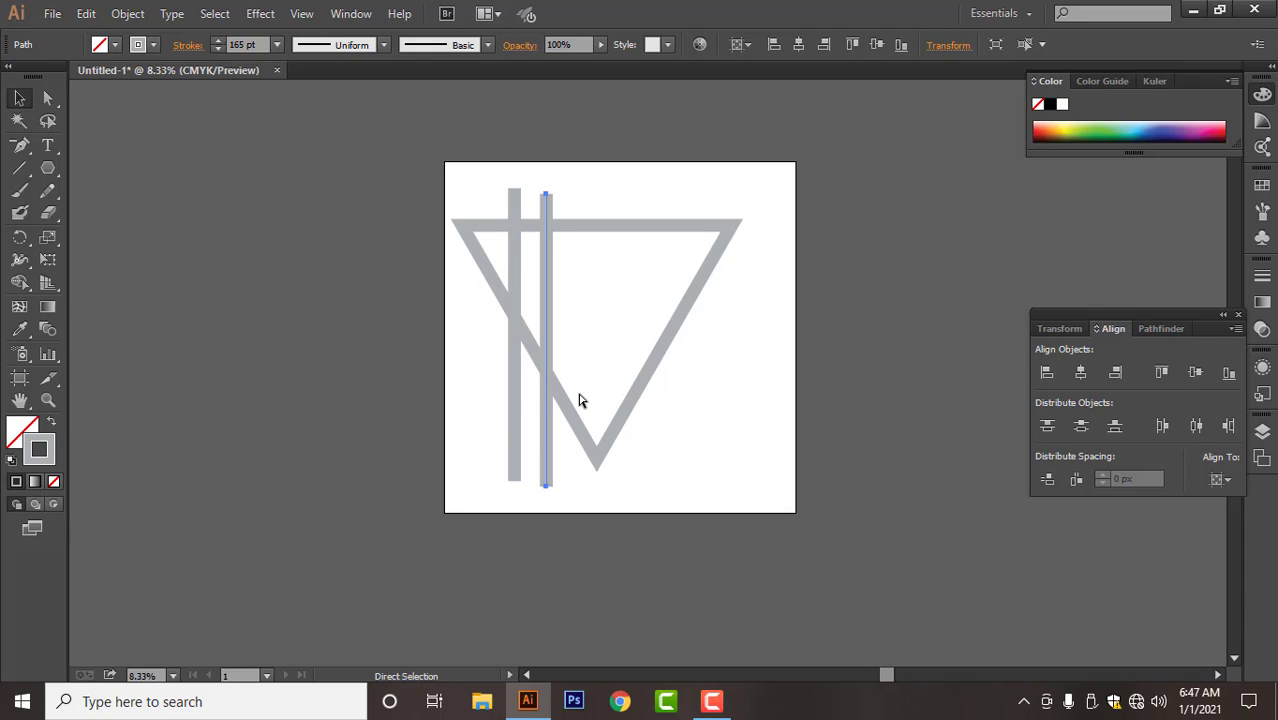
{"action": "key", "text": "ctrl+d"}
{"action": "key", "text": "ctrl+d"}
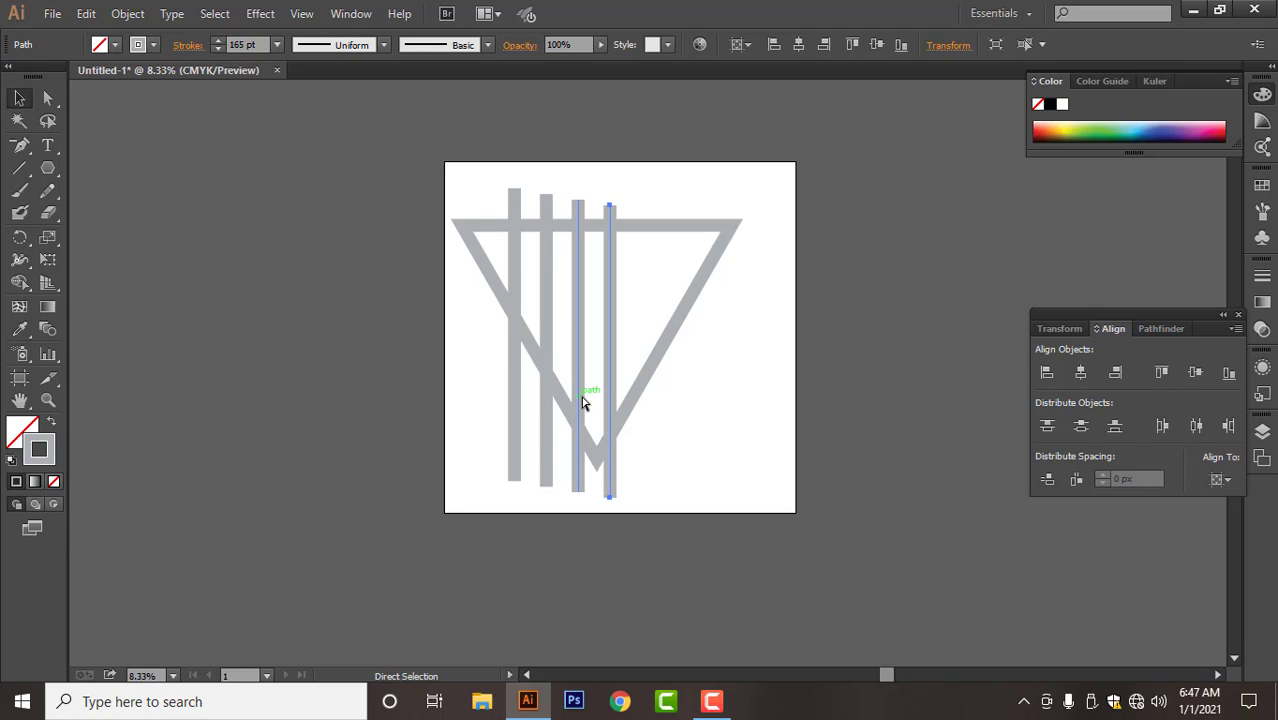
{"action": "key", "text": "ctrl+d"}
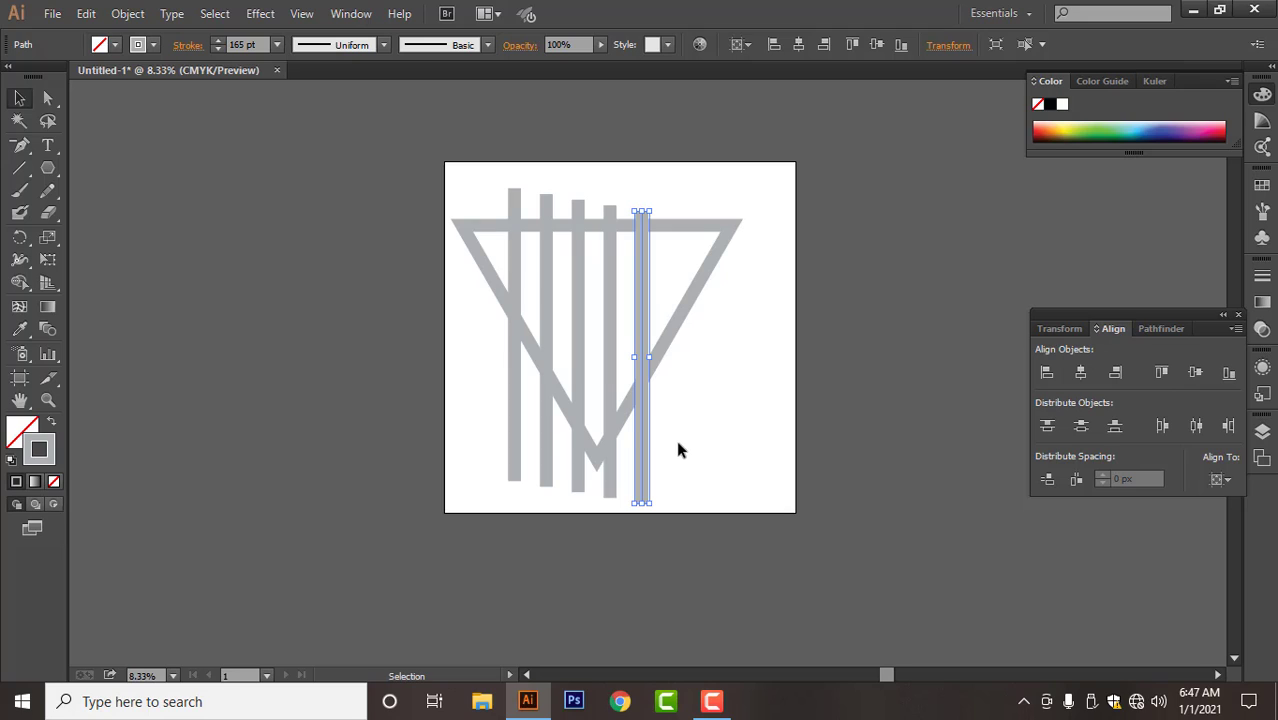
{"action": "key", "text": "Delete"}
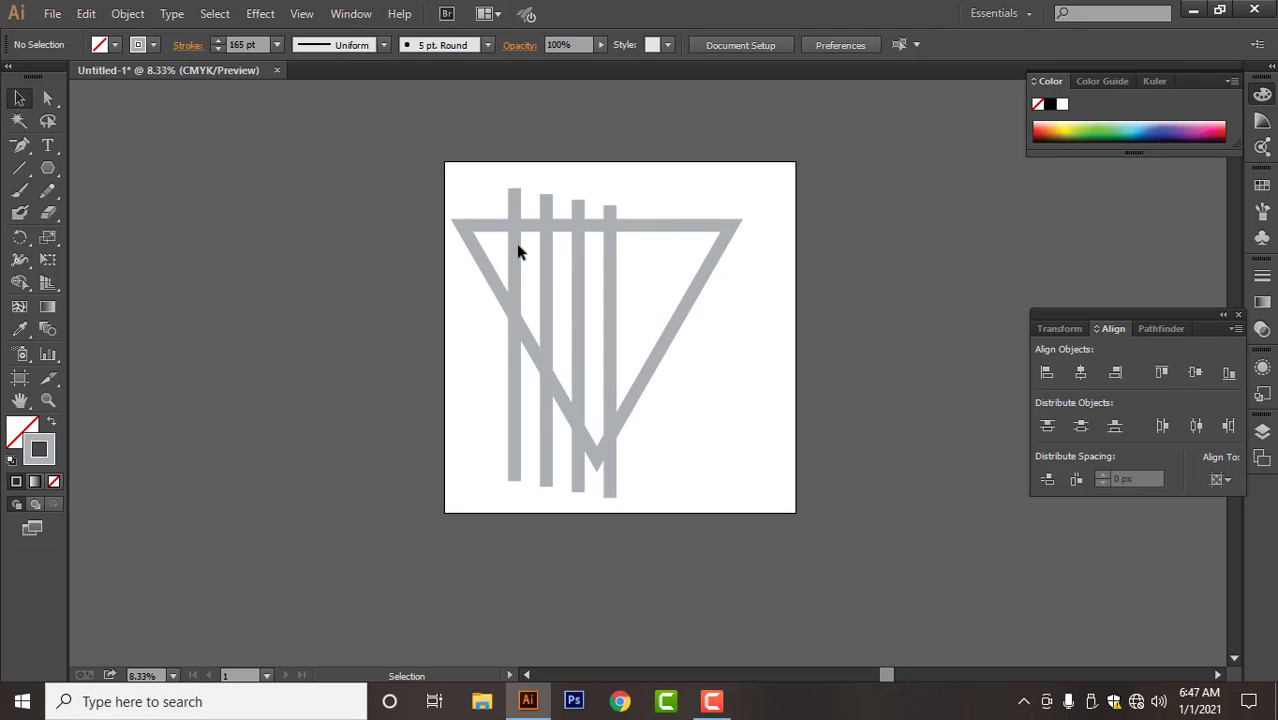
- Select the four vertical lines, leaving the triangle out of the selection
{"action": "left_click_drag", "start_coordinate": [503, 242], "coordinate": [544, 255]}
{"action": "left_click_drag", "start_coordinate": [619, 298], "coordinate": [622, 302]}
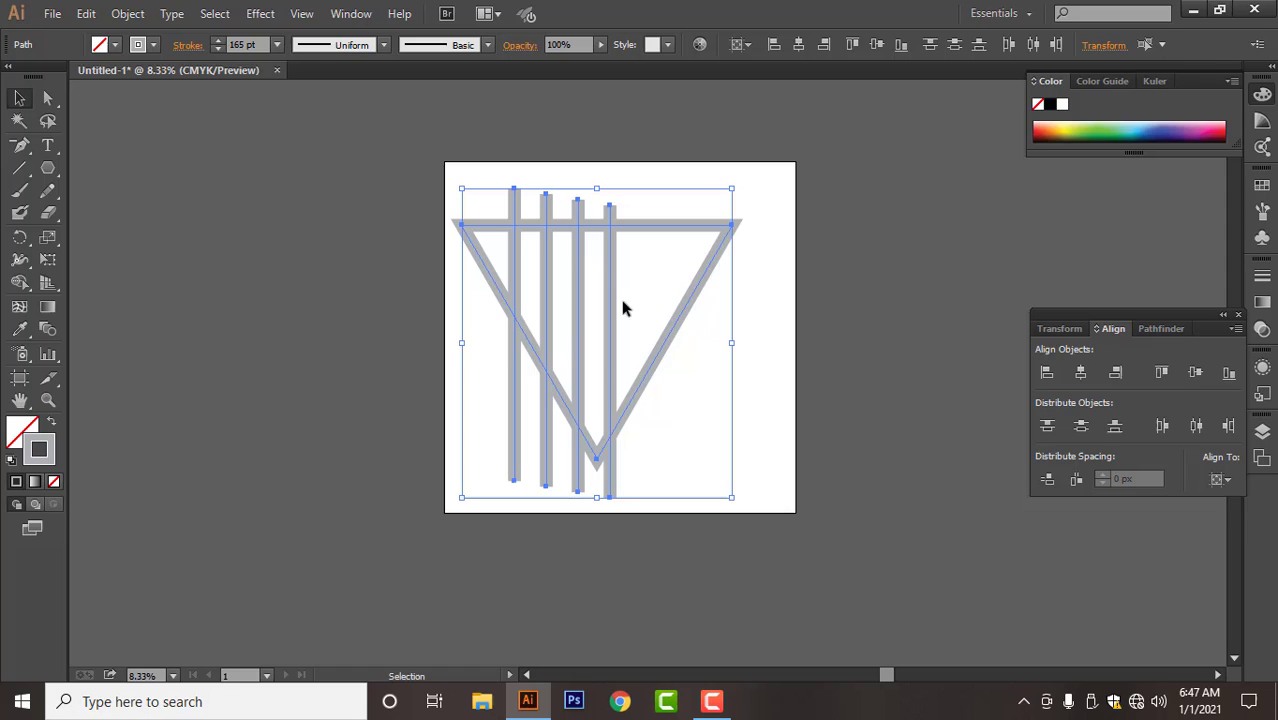
{"action": "left_click", "coordinate": [671, 223], "text": "shift"}
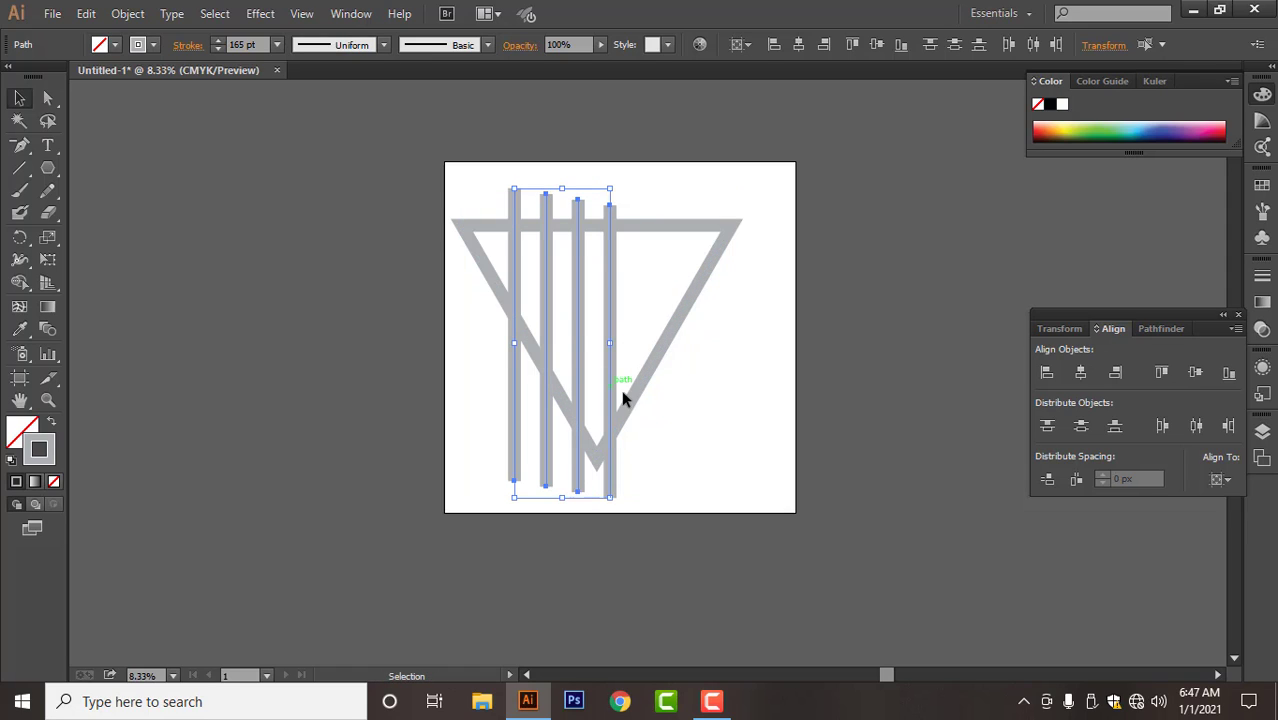
- Try to align the four lines horizontally to the third line as key object, and undo the alignment
{"action": "left_click", "coordinate": [577, 328]}
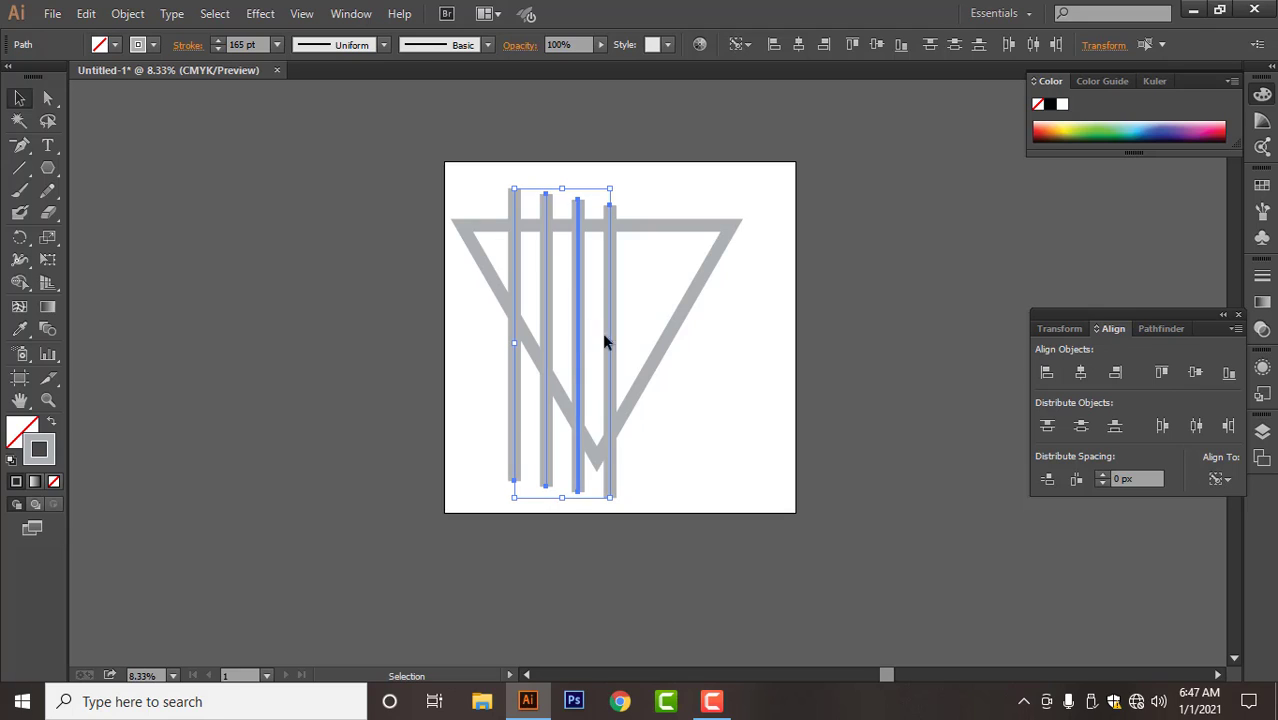
{"action": "left_click", "coordinate": [1078, 373]}
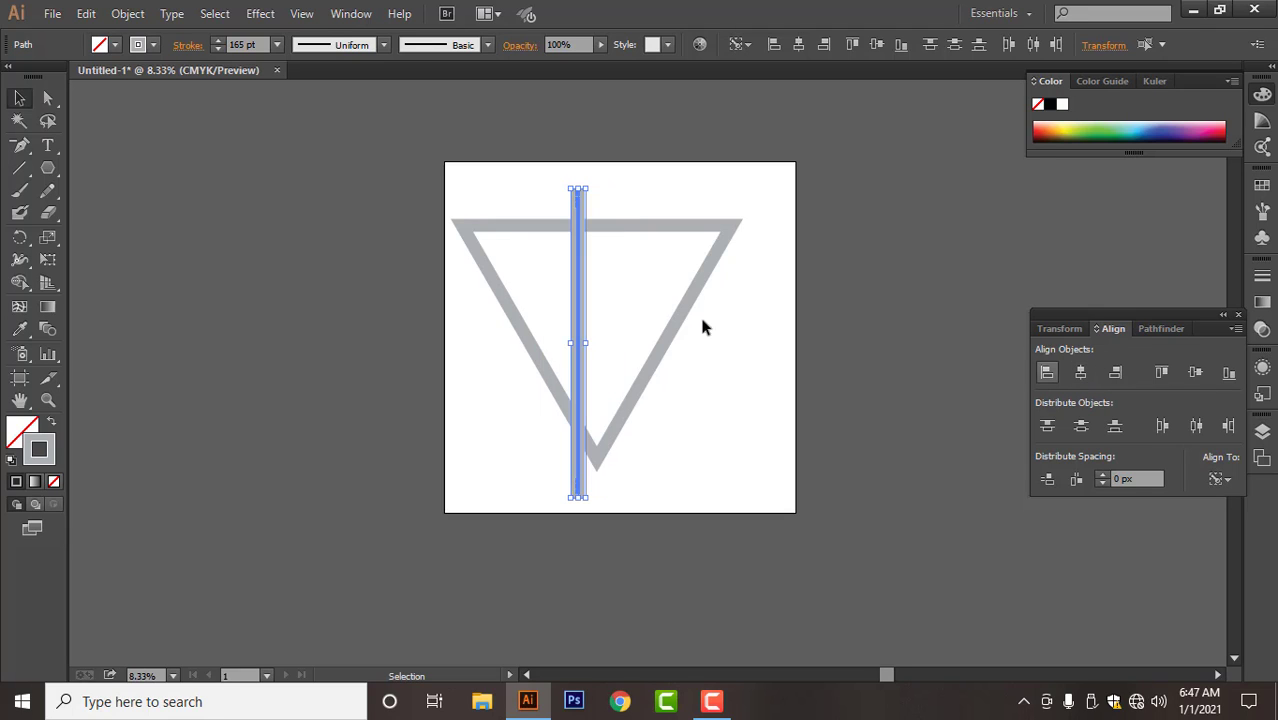
{"action": "right_click", "coordinate": [764, 273]}
{"action": "left_click", "coordinate": [792, 283]}
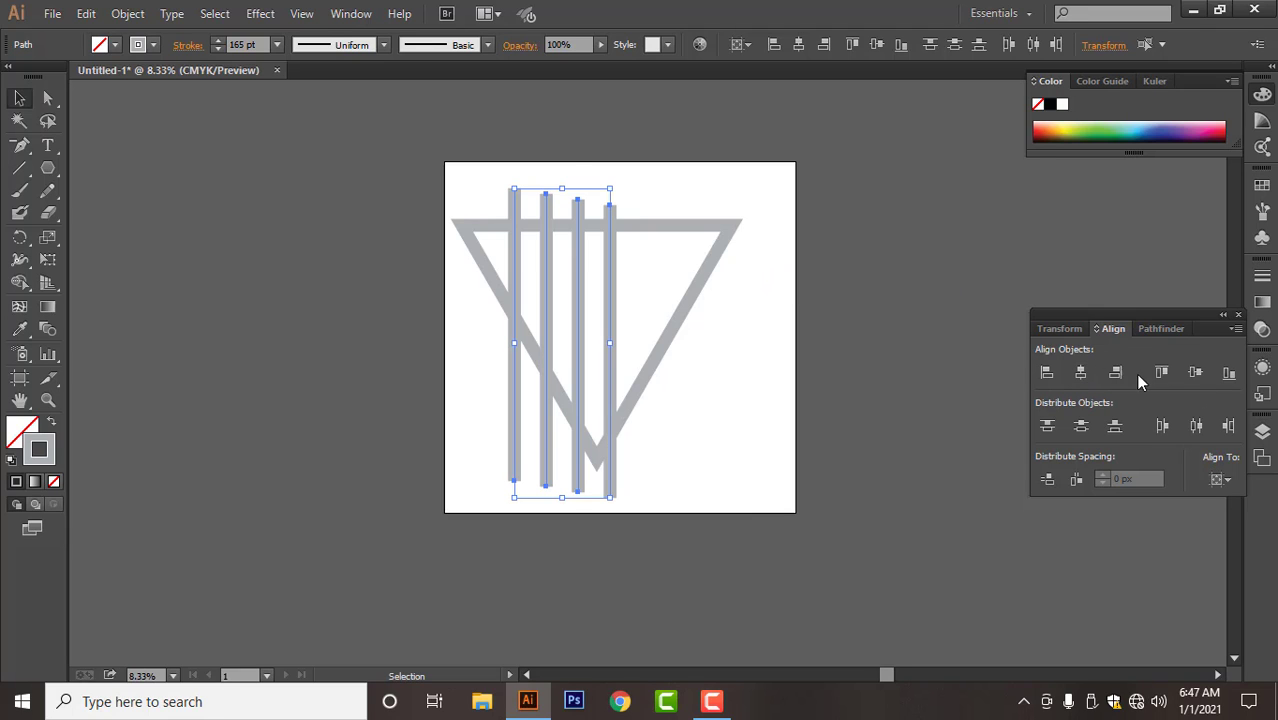
- Align the four vertical lines on their vertical centres and widen their spacing evenly to the right as one group
{"action": "left_click", "coordinate": [1195, 374]}
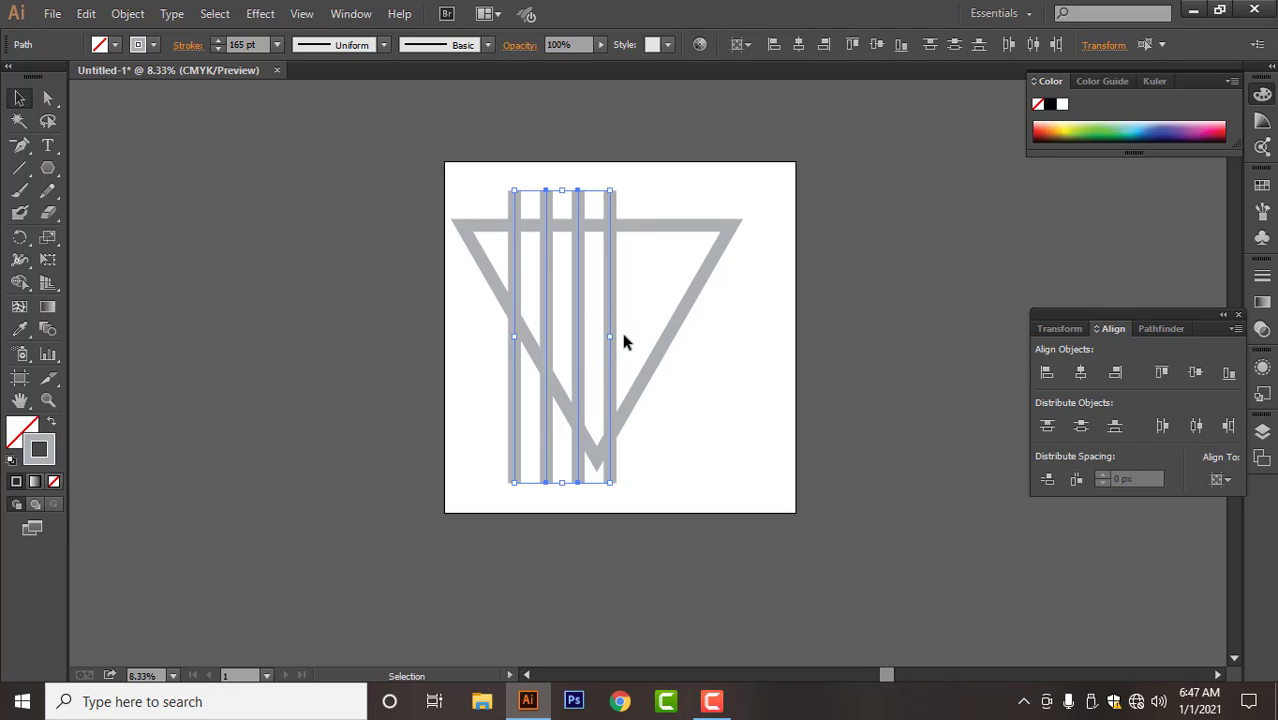
{"action": "left_click_drag", "start_coordinate": [611, 336], "coordinate": [647, 336]}
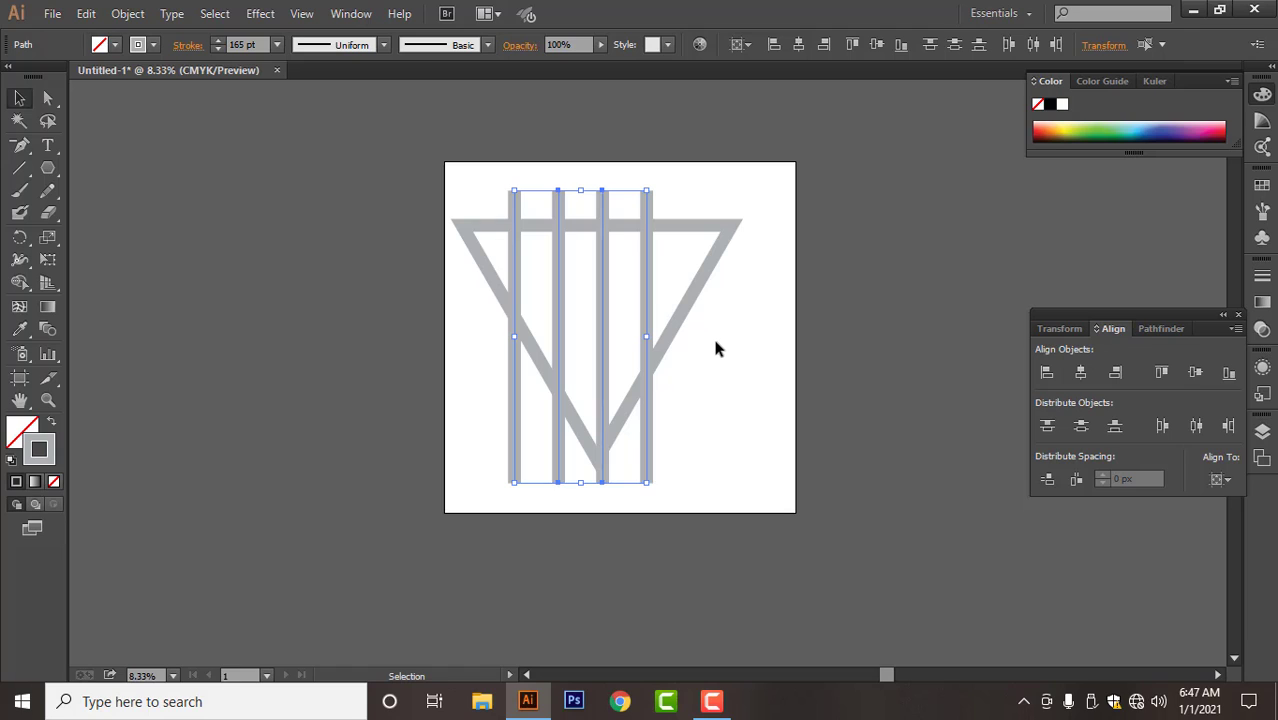
{"action": "key", "text": "a"}
{"action": "key", "text": "v"}
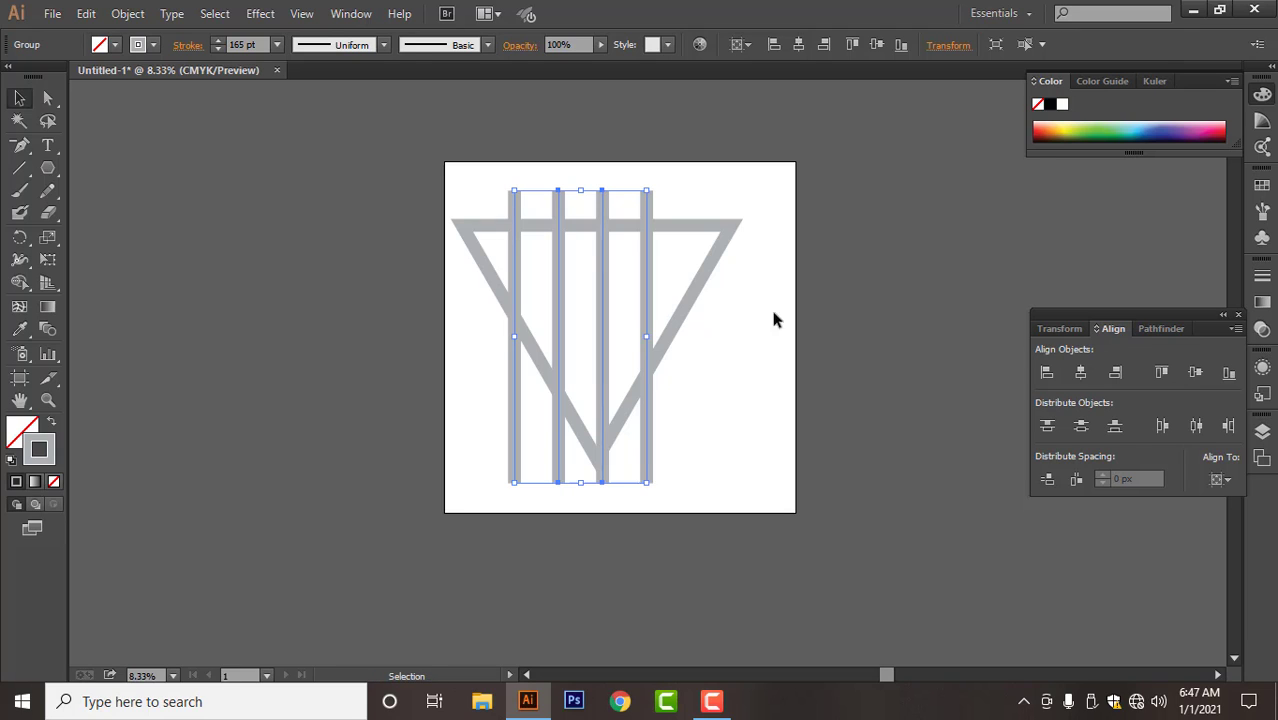
- Centre the line group on the triangle horizontally and vertically, using the triangle as the key object
{"action": "left_click_drag", "start_coordinate": [783, 207], "coordinate": [450, 445]}
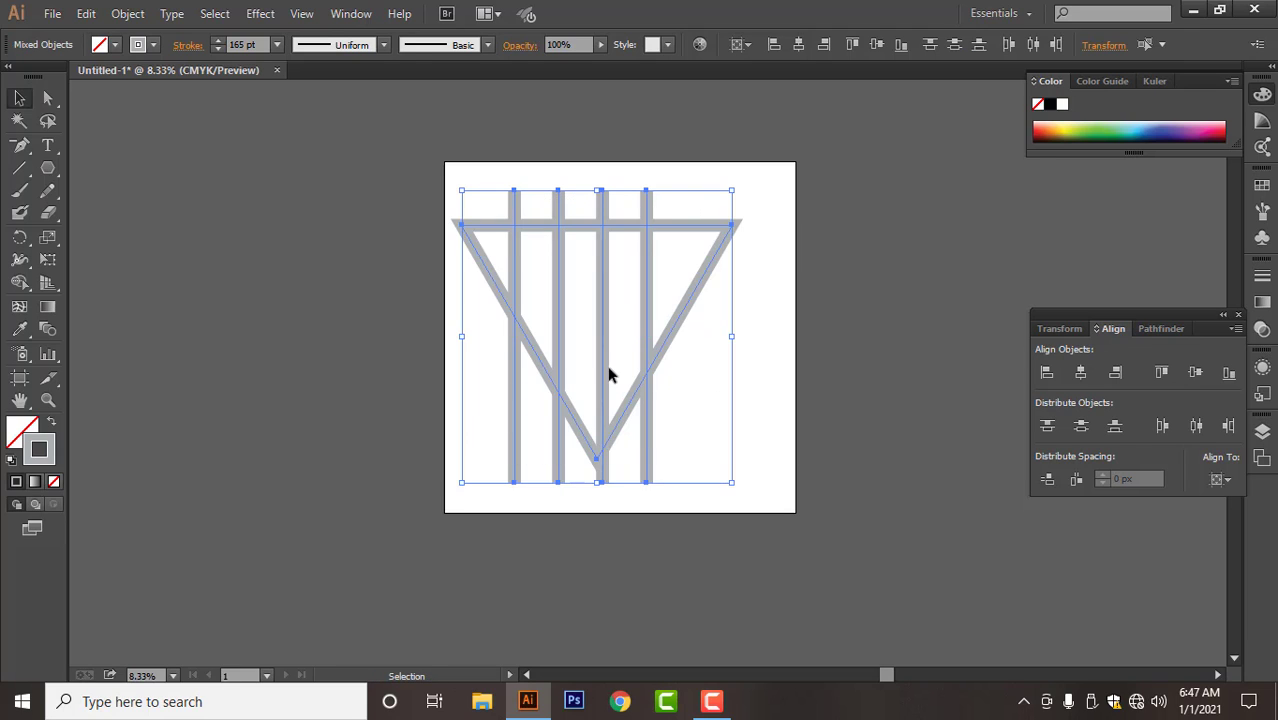
{"action": "left_click", "coordinate": [675, 330]}
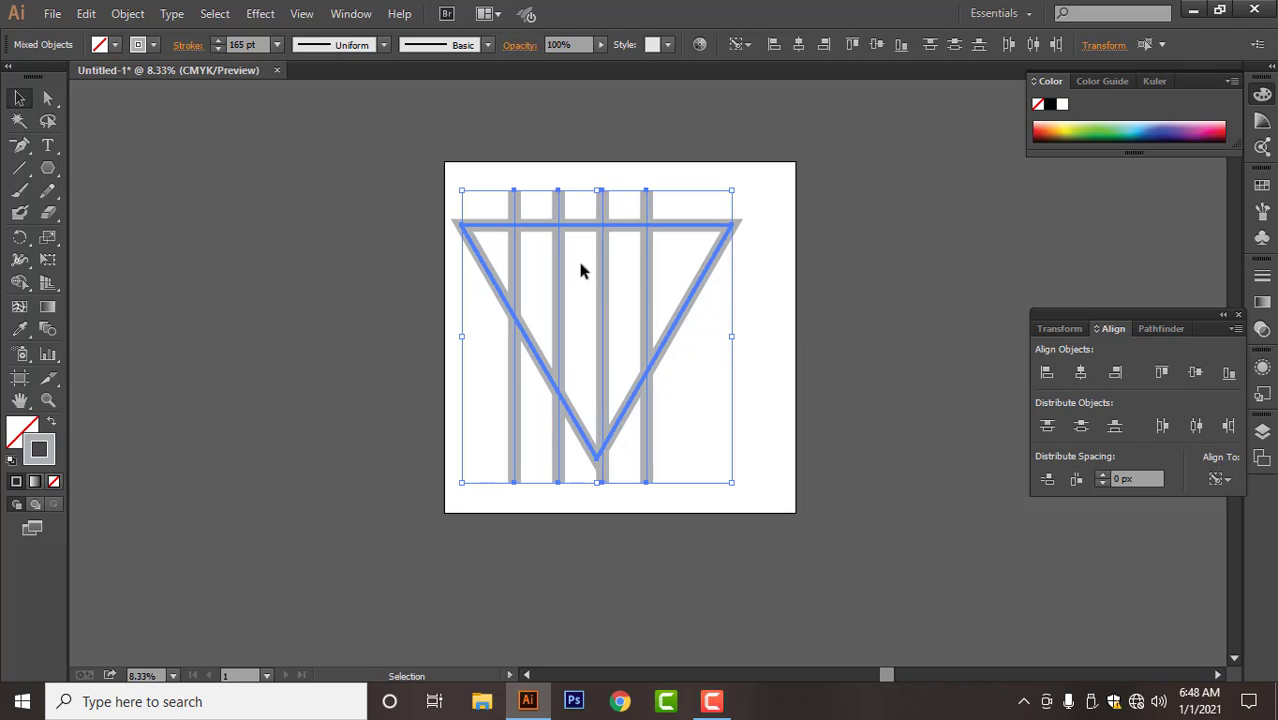
{"action": "left_click", "coordinate": [1081, 372]}
{"action": "left_click", "coordinate": [1198, 378]}
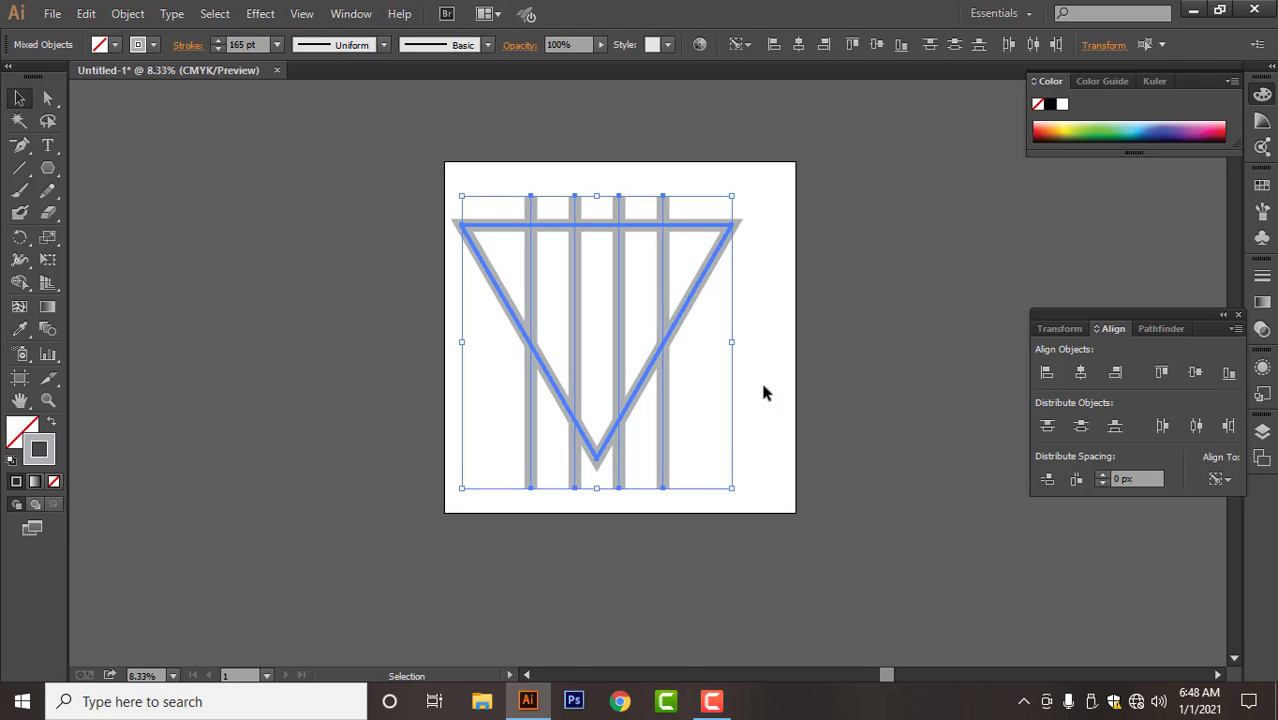
{"action": "left_click", "coordinate": [791, 400]}
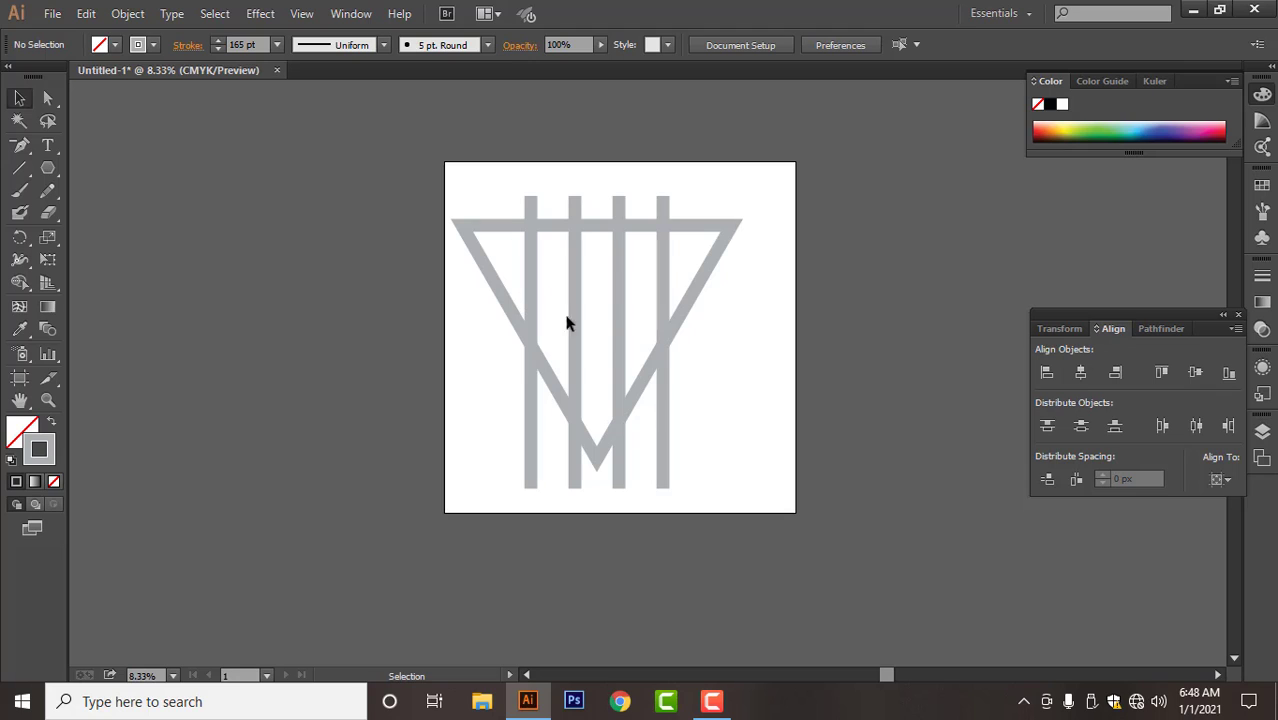
- Narrow the group of four vertical lines from its right side so the lines stand closer together
{"action": "left_click", "coordinate": [621, 334]}
{"action": "left_click_drag", "start_coordinate": [667, 341], "coordinate": [646, 346]}
{"action": "left_click", "coordinate": [711, 701]}
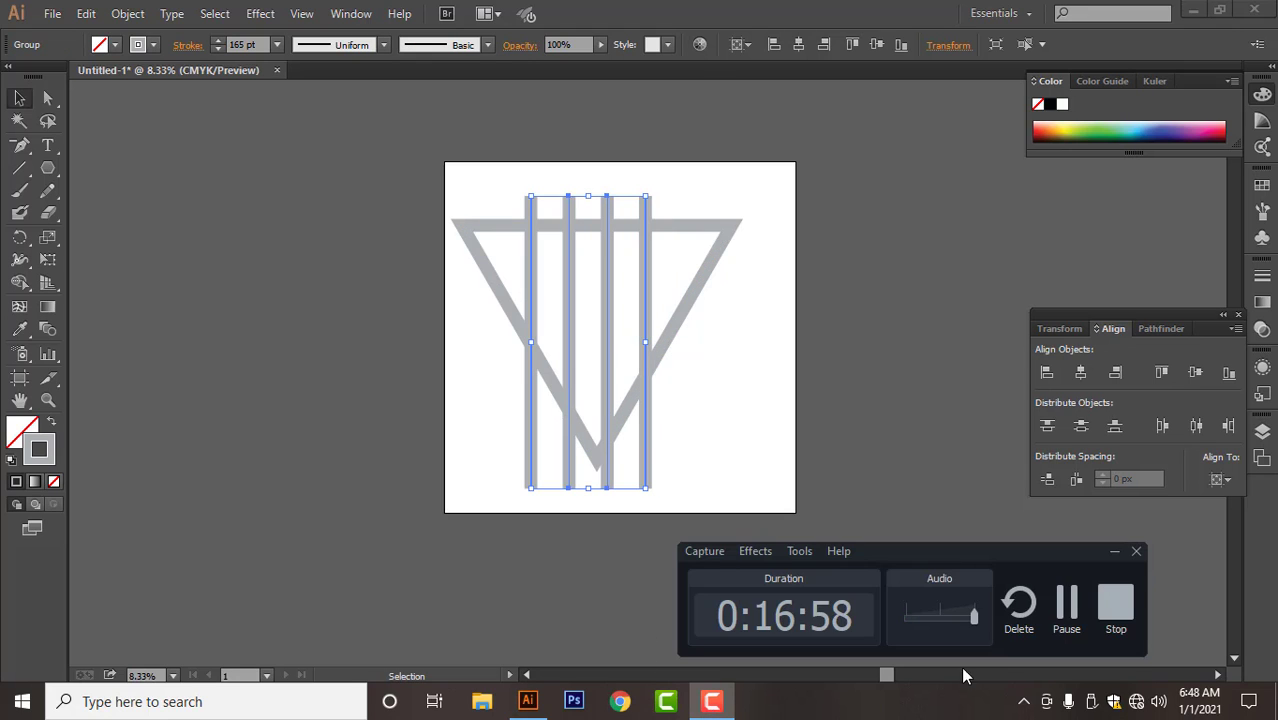
{"action": "left_click", "coordinate": [1060, 608]}
{"action": "left_click_drag", "start_coordinate": [650, 342], "coordinate": [640, 341]}
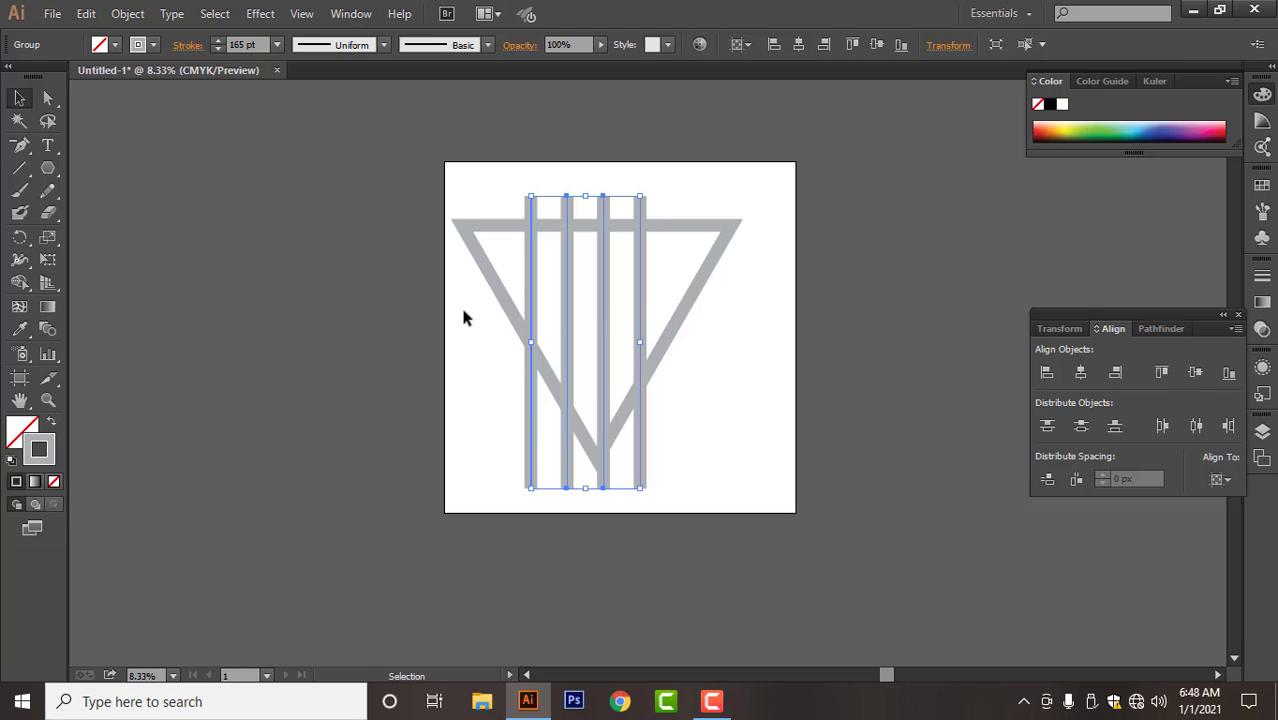
- Centre the narrowed line group horizontally on the triangle, with the triangle as the key object
{"action": "left_click_drag", "start_coordinate": [452, 344], "coordinate": [716, 423]}
{"action": "left_click", "coordinate": [679, 320]}
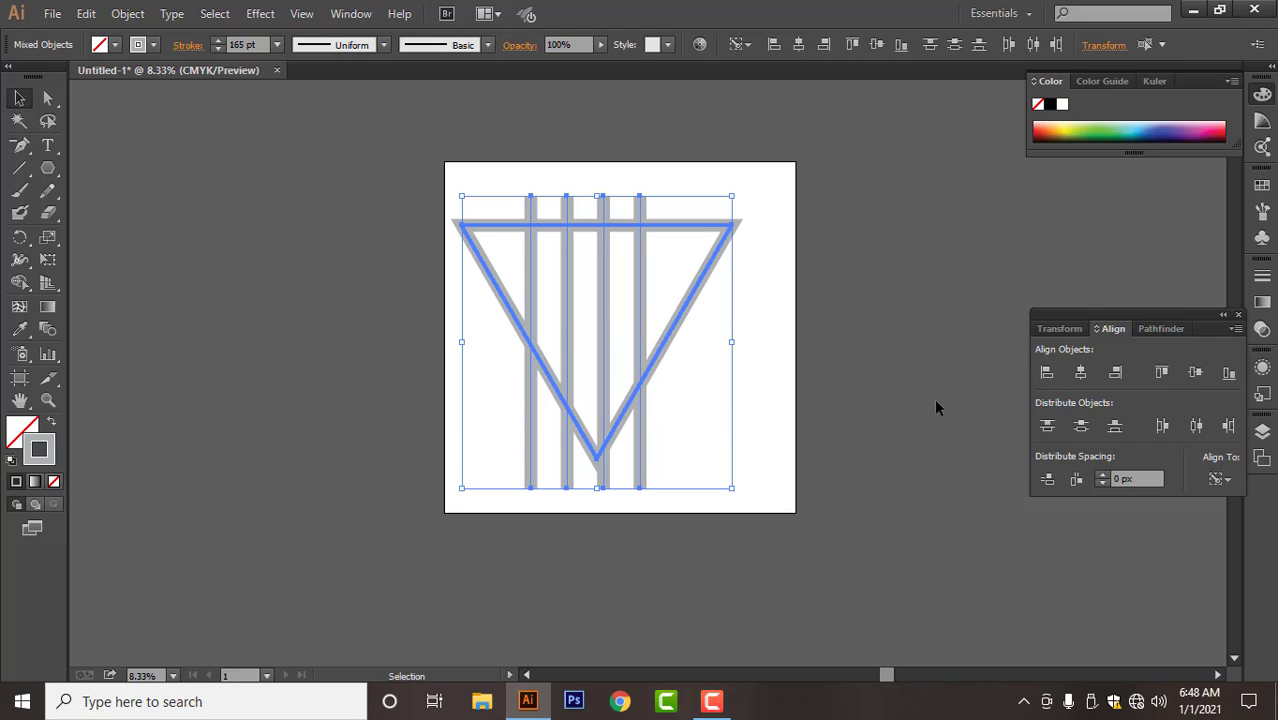
{"action": "left_click", "coordinate": [1080, 372]}
{"action": "left_click", "coordinate": [780, 405]}
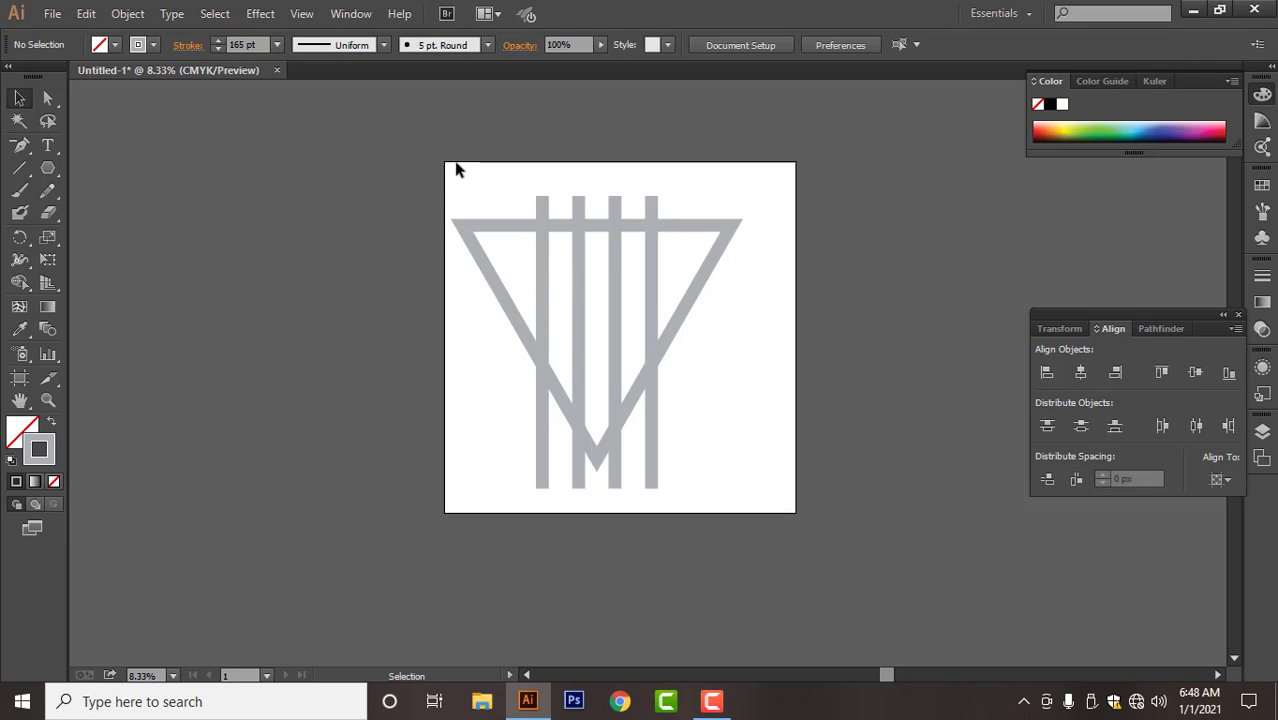
- Expand the fill and stroke of the triangle and the four vertical lines into filled shapes
{"action": "left_click_drag", "start_coordinate": [456, 170], "coordinate": [727, 516]}
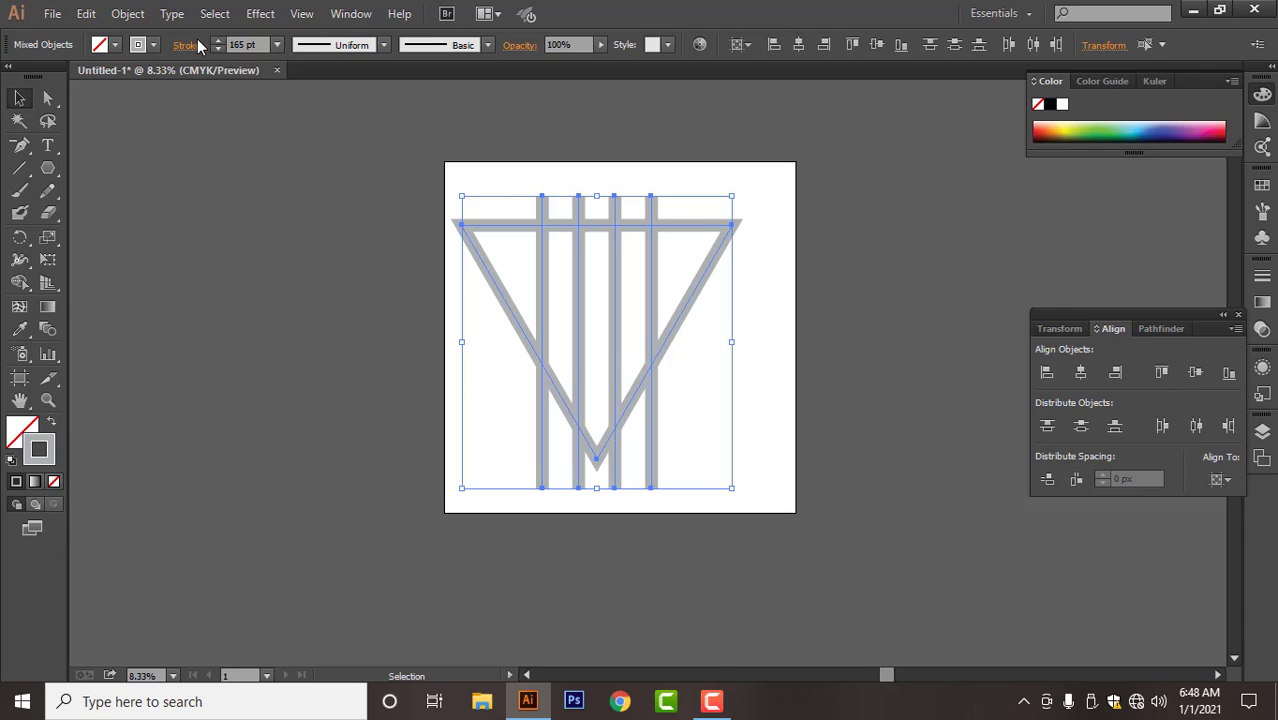
{"action": "left_click", "coordinate": [127, 13]}
{"action": "left_click", "coordinate": [195, 211]}
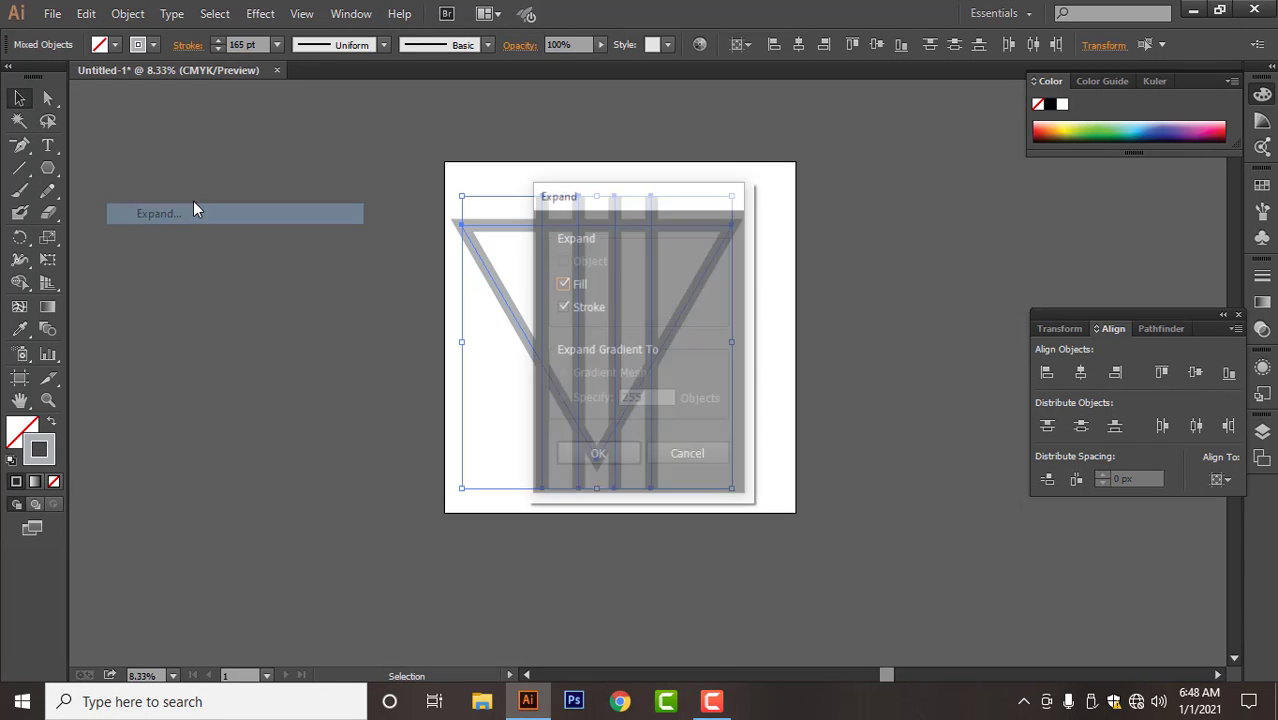
{"action": "left_click", "coordinate": [584, 450]}
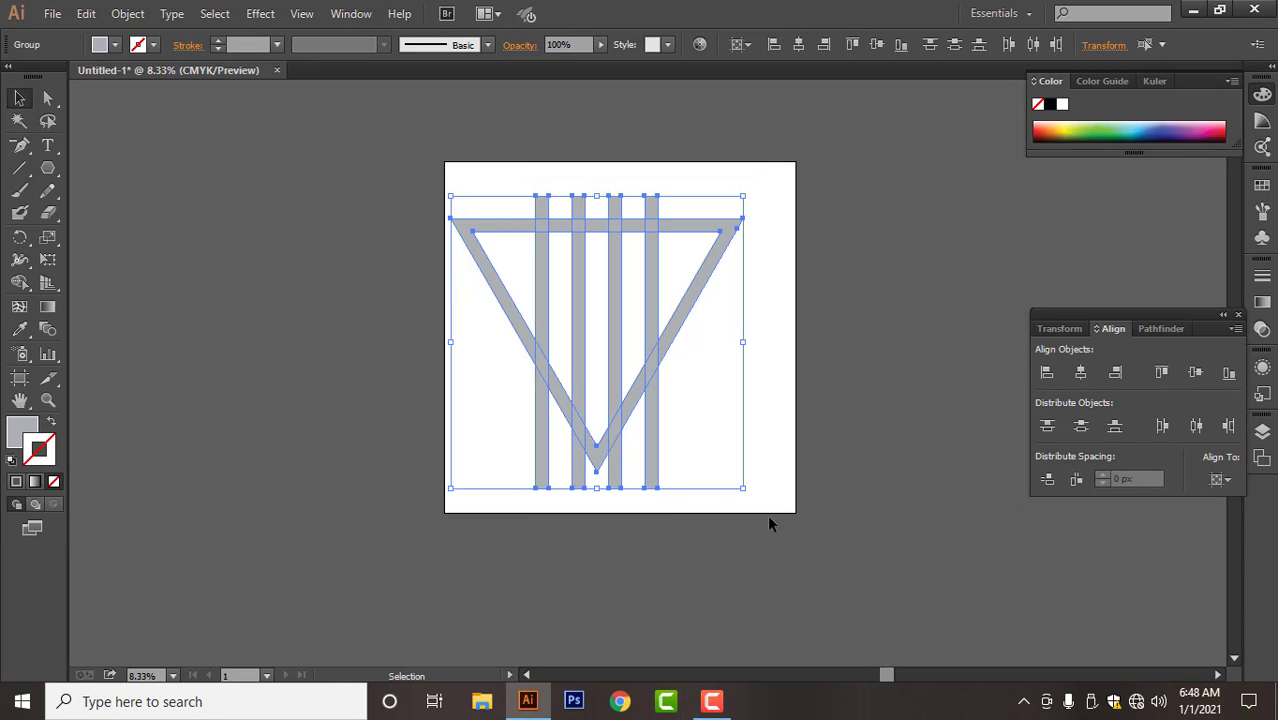
{"action": "left_click", "coordinate": [712, 701]}
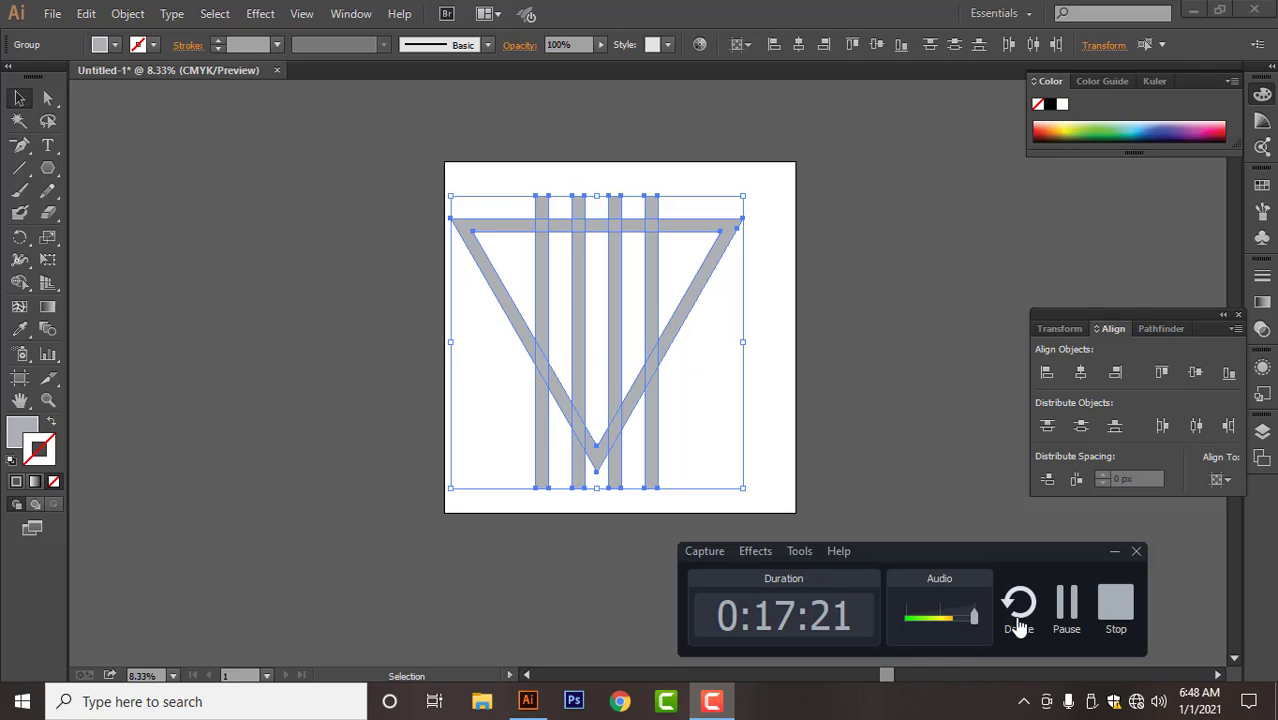
{"action": "left_click", "coordinate": [1064, 602]}
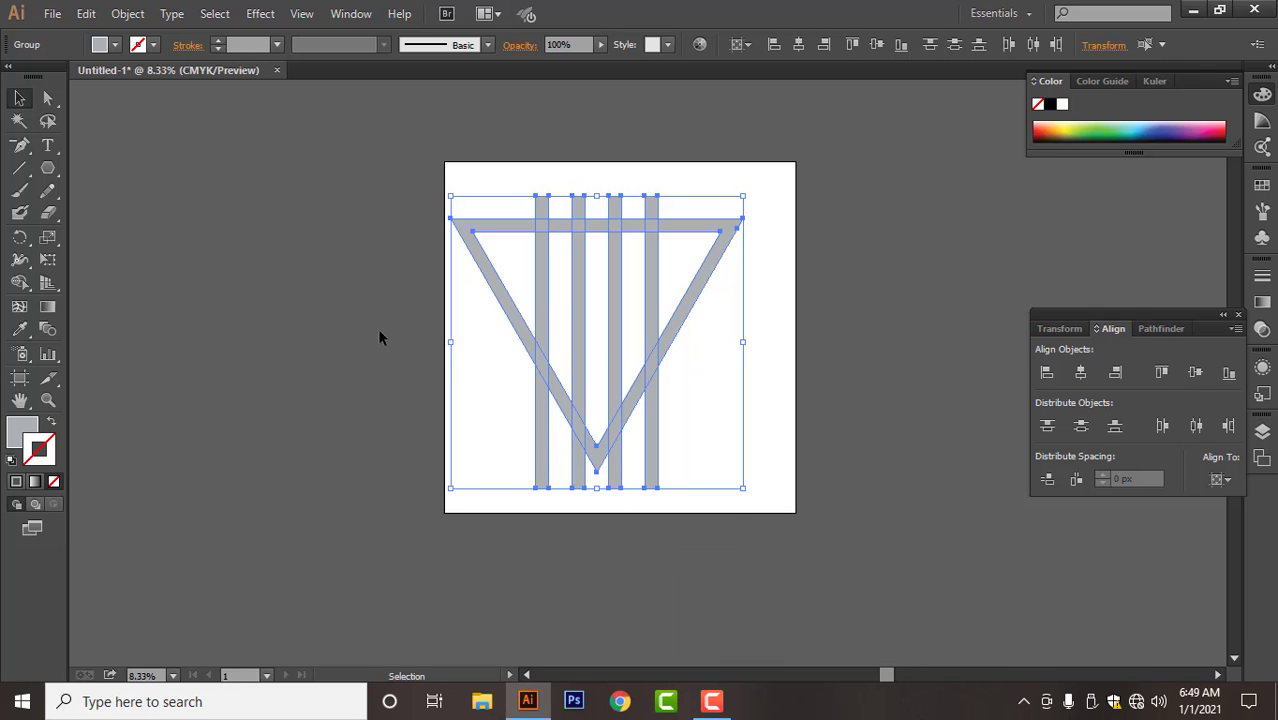
{"action": "left_click", "coordinate": [776, 362]}
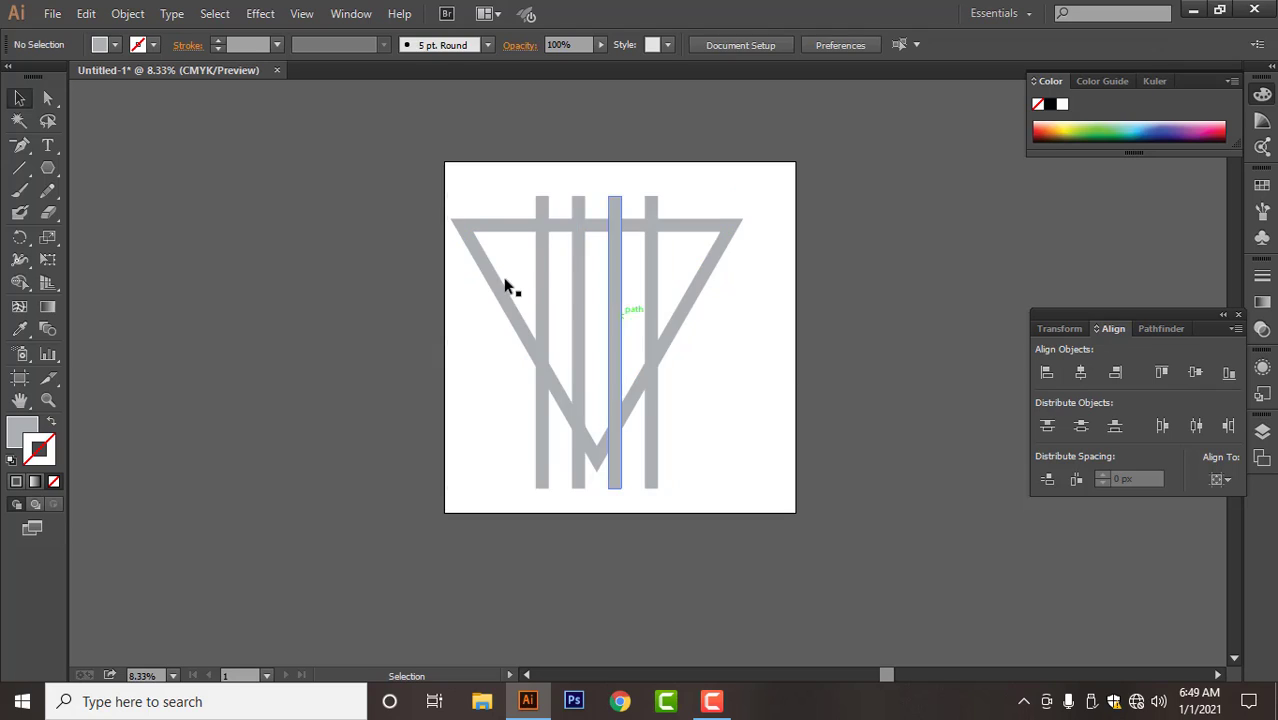
- Ungroup the four vertical bars and select only the leftmost one
{"action": "right_click", "coordinate": [534, 280]}
{"action": "left_click", "coordinate": [590, 389]}
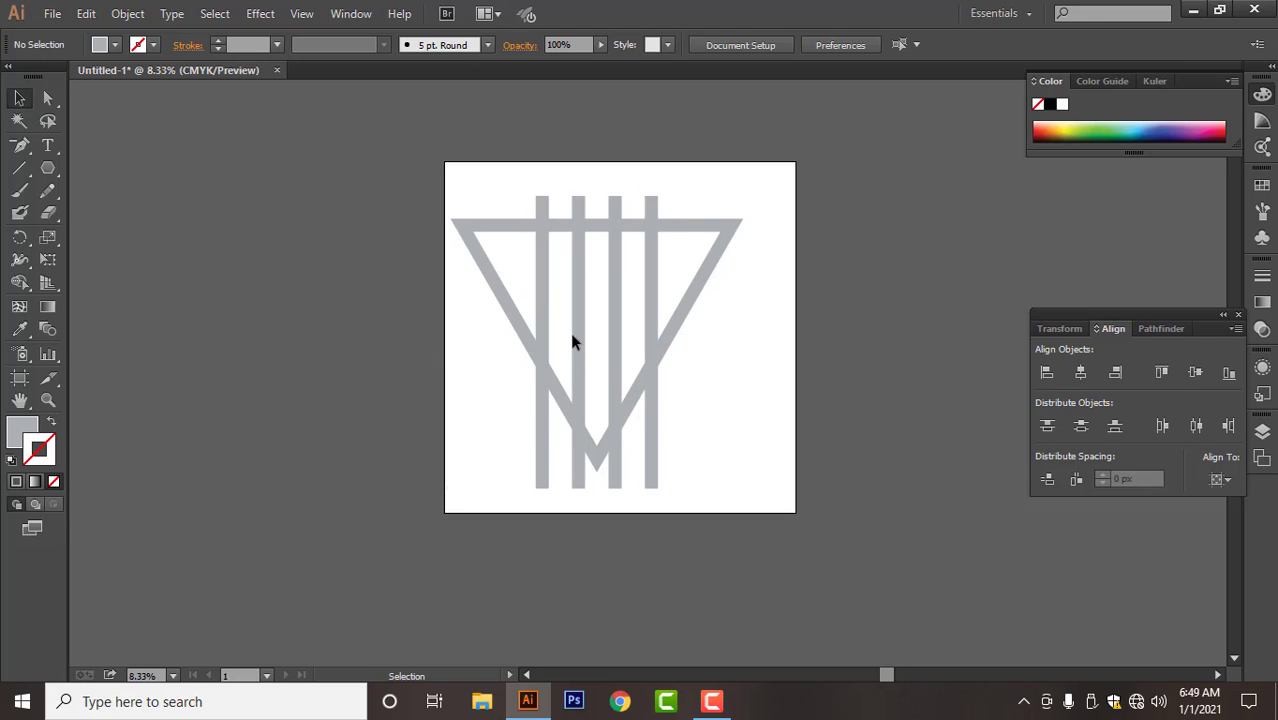
{"action": "left_click", "coordinate": [537, 300]}
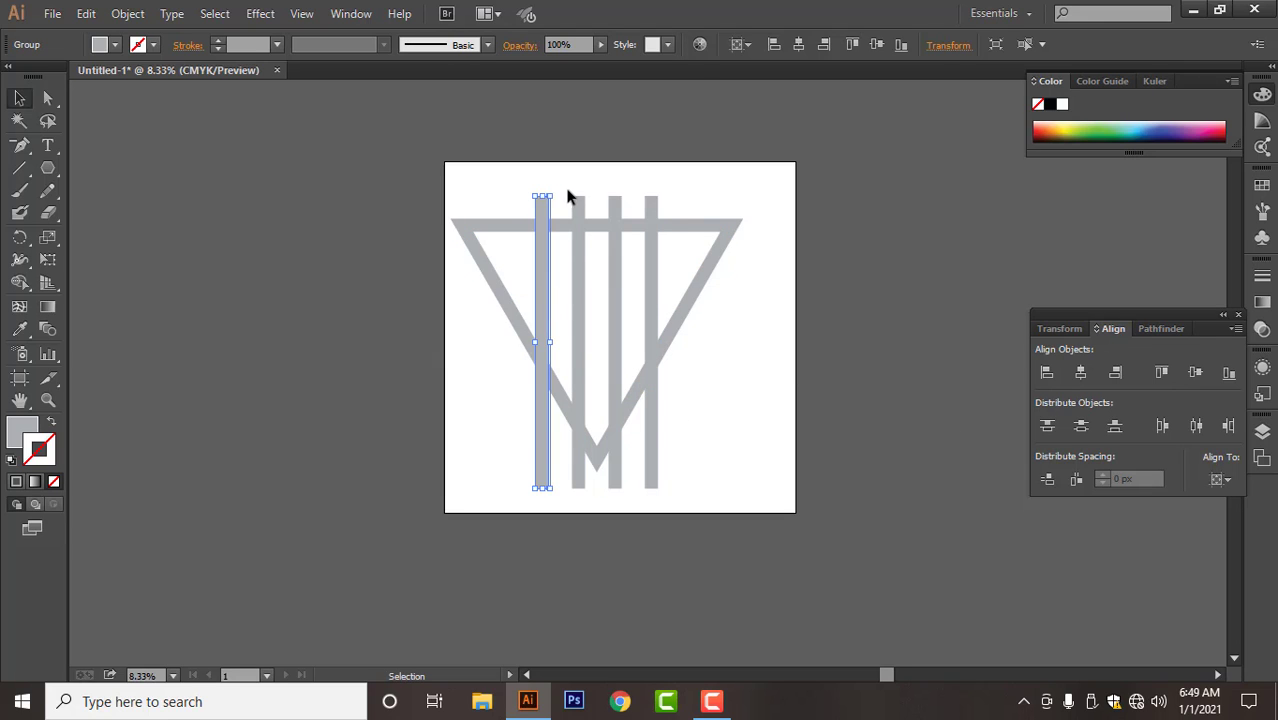
- Try to rotate the leftmost bar itself to horizontal and shift it up and right, and undo both changes
{"action": "left_click_drag", "start_coordinate": [560, 193], "coordinate": [664, 342]}
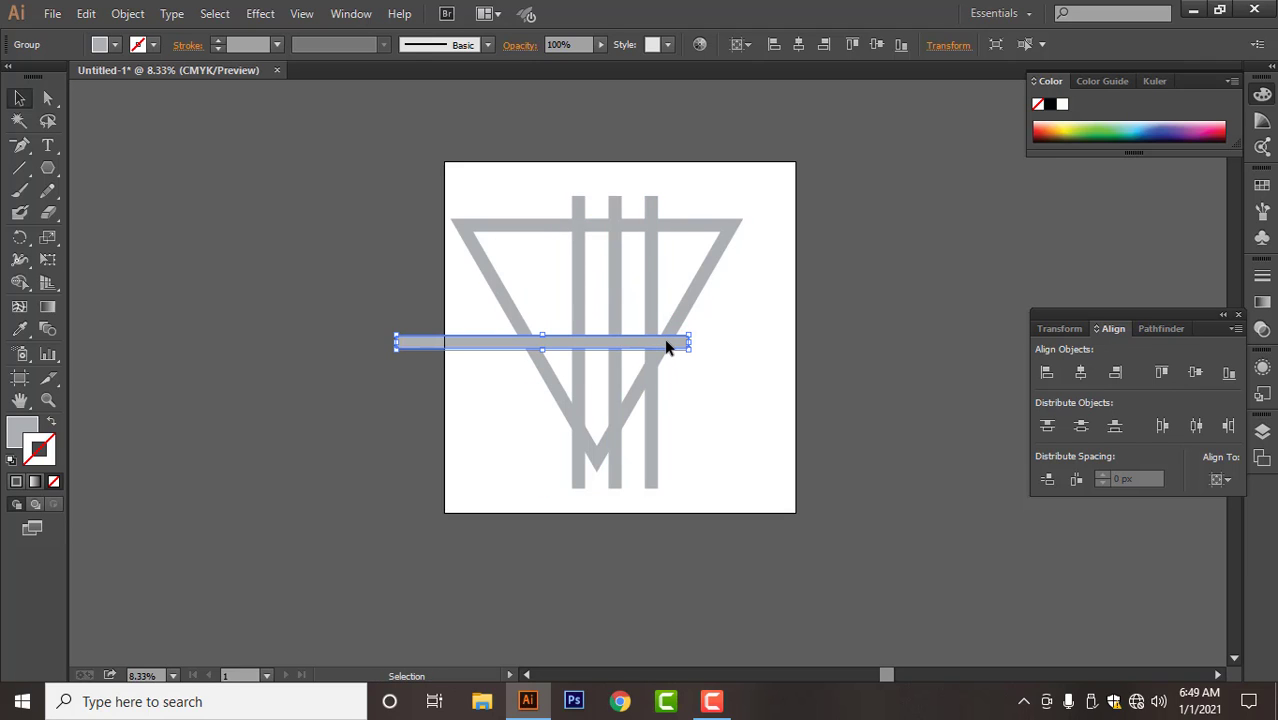
{"action": "key", "text": "a"}
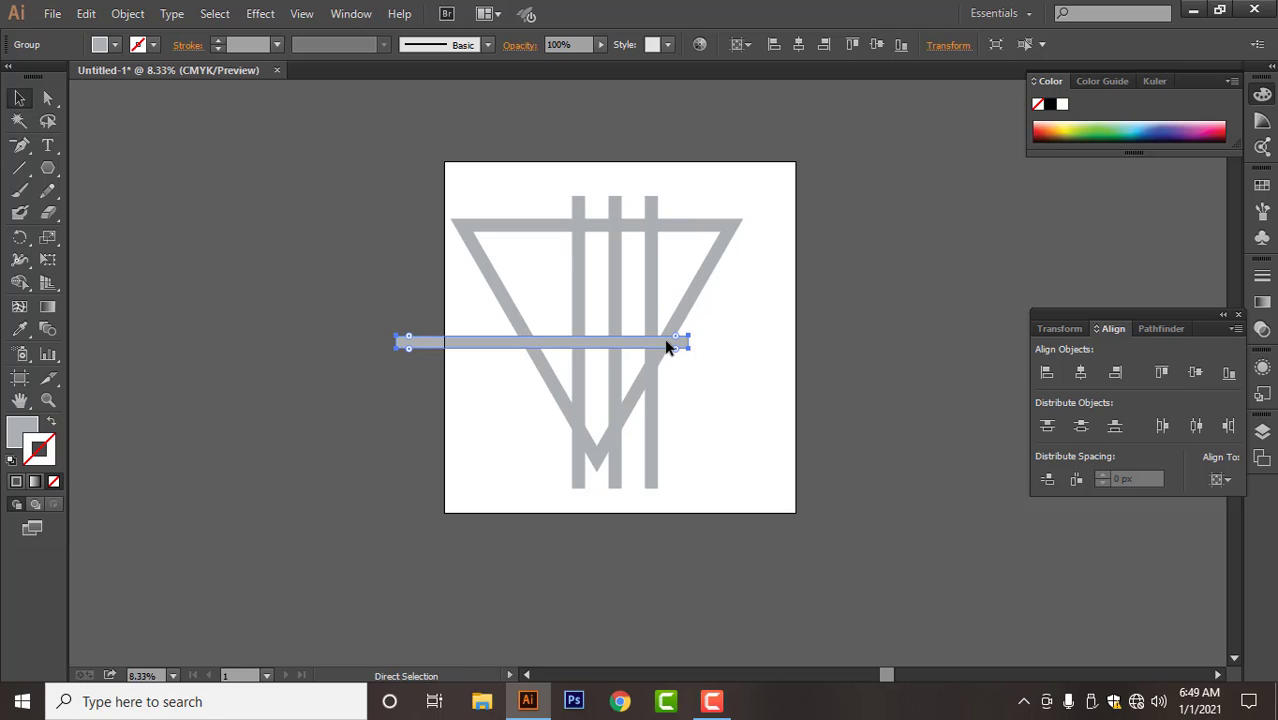
{"action": "key", "text": "v"}
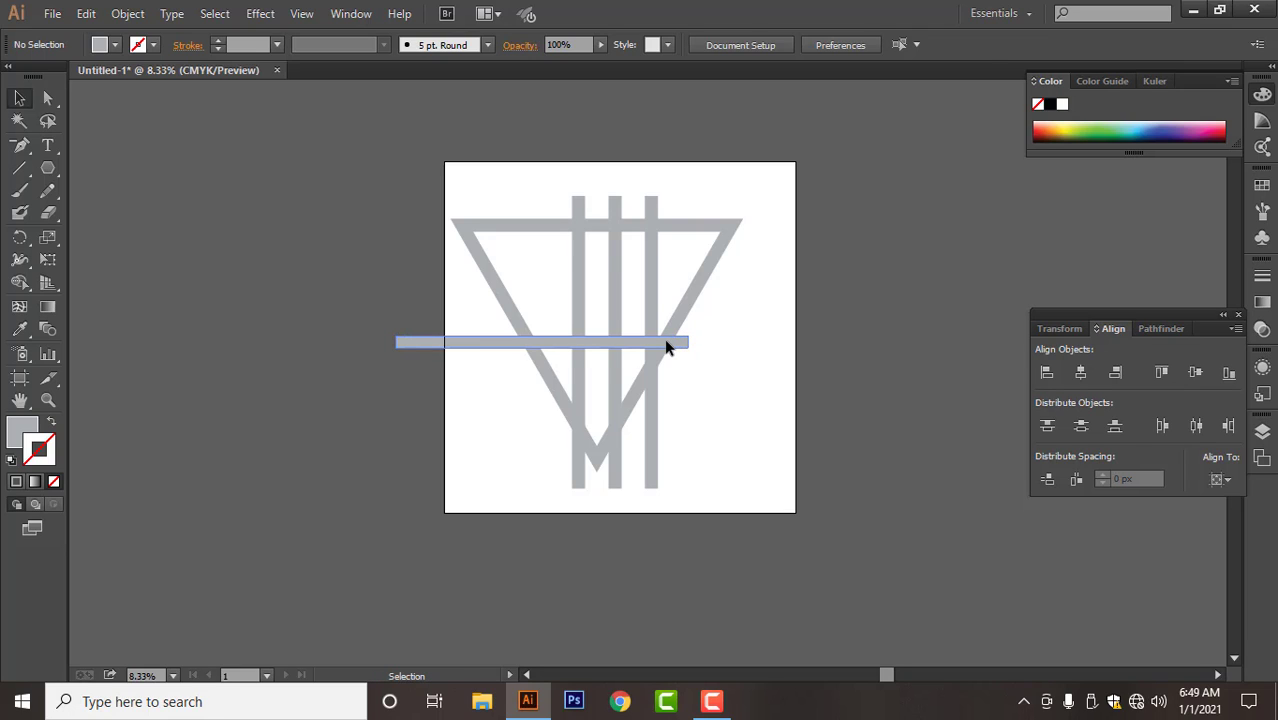
{"action": "left_click", "coordinate": [664, 345]}
{"action": "left_click_drag", "start_coordinate": [665, 340], "coordinate": [685, 322]}
{"action": "key", "text": "a"}
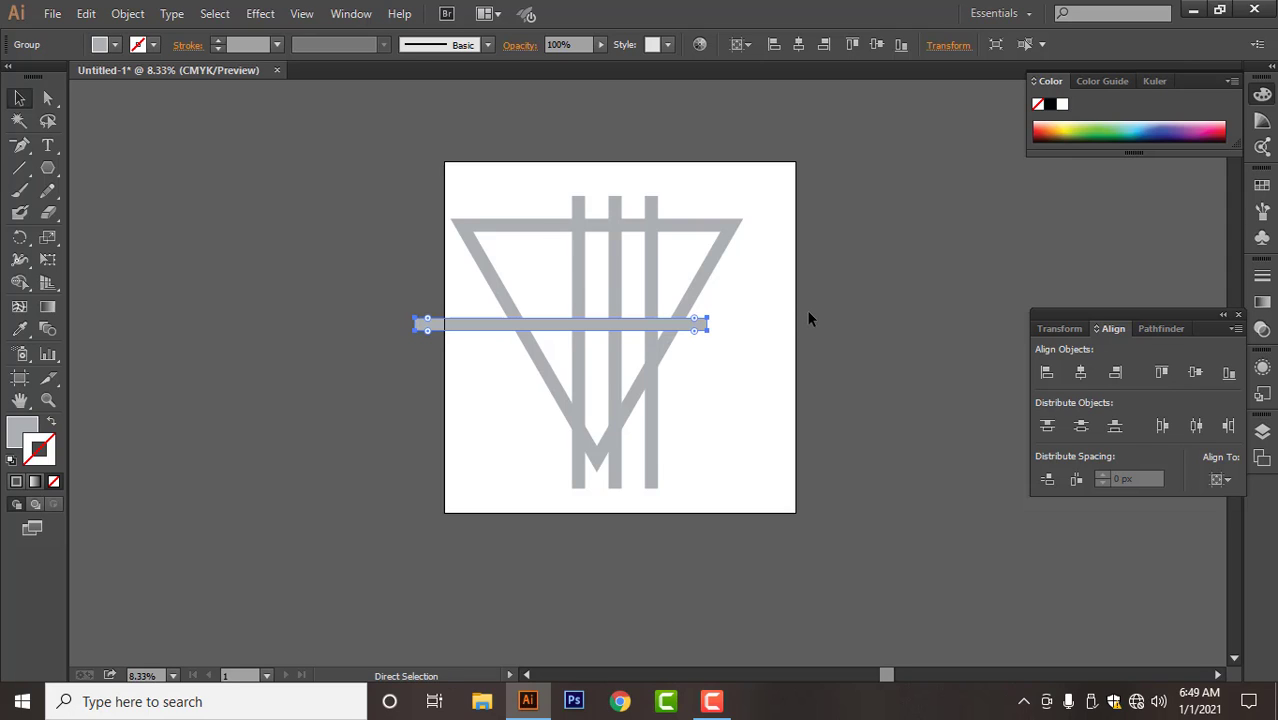
{"action": "key", "text": "ctrl+z"}
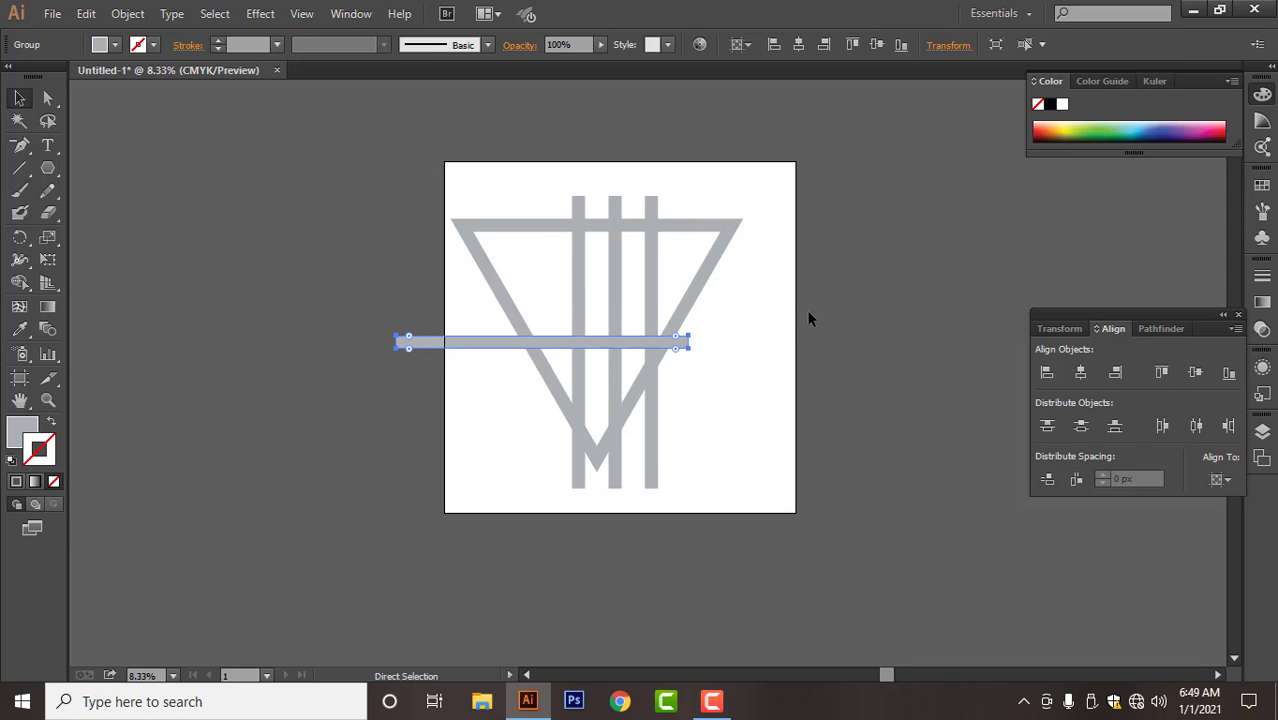
{"action": "key", "text": "ctrl+z"}
{"action": "key", "text": "v"}
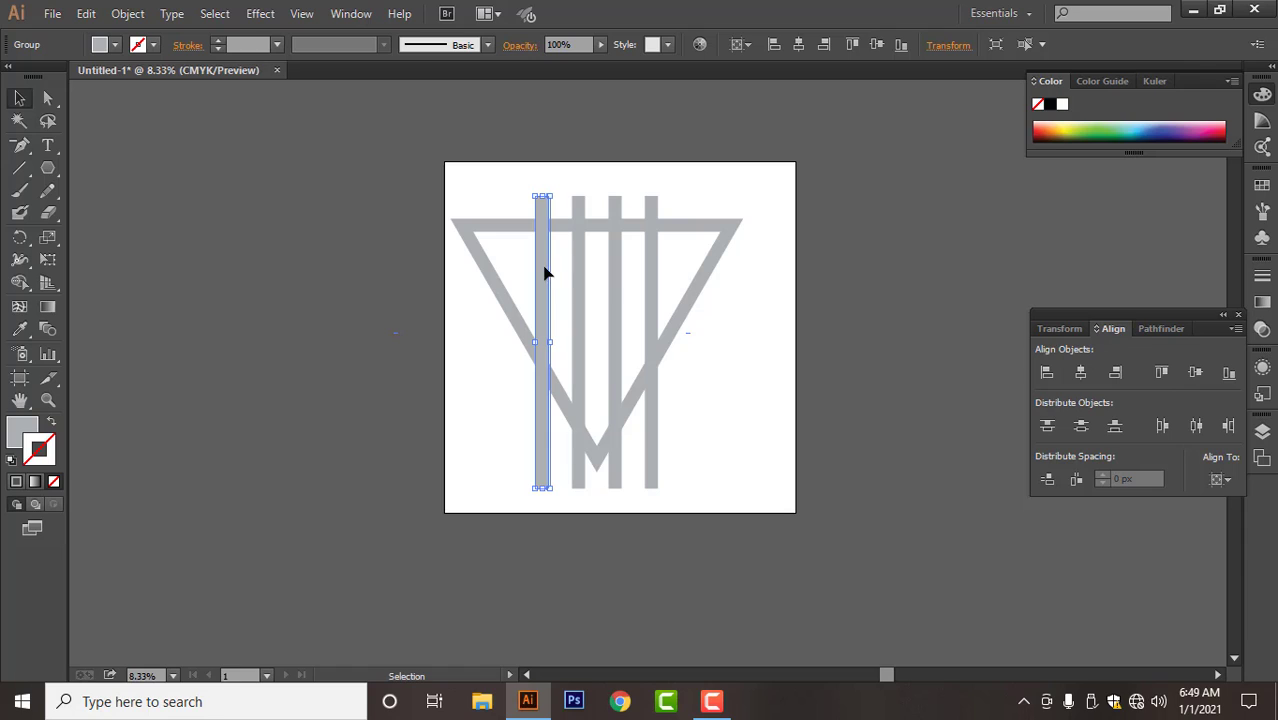
- Duplicate the leftmost bar in place and rotate the duplicate 90° to horizontal, keeping the four vertical bars
{"action": "key", "text": "a"}
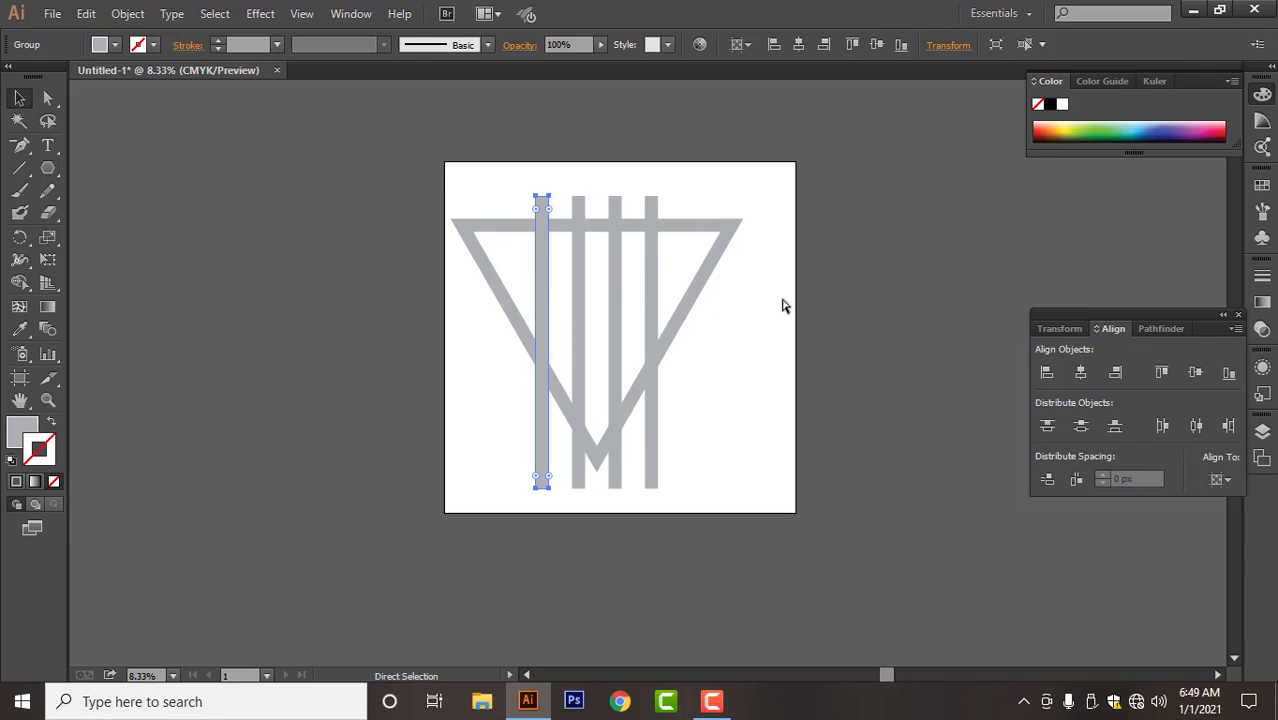
{"action": "key", "text": "v"}
{"action": "left_click_drag", "start_coordinate": [553, 190], "coordinate": [625, 336]}
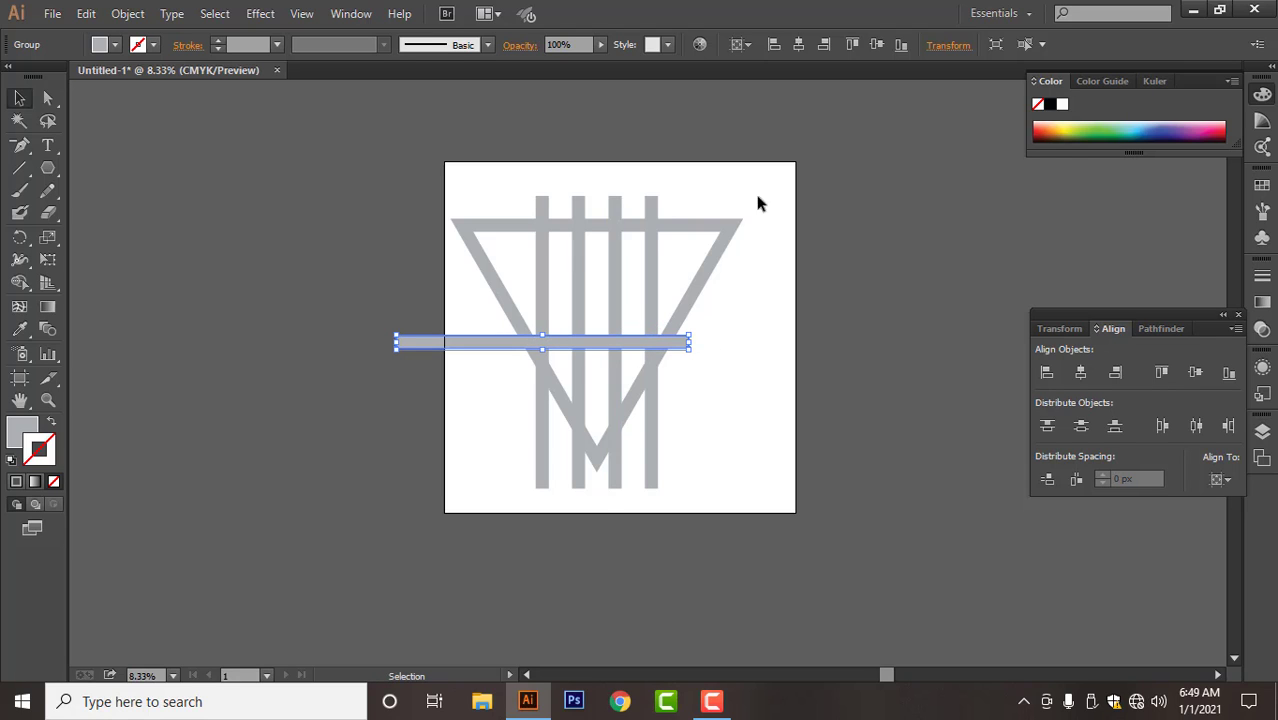
- Align the horizontal bar to the triangle's vertical centre, using the triangle as the key object
{"action": "left_click_drag", "start_coordinate": [758, 198], "coordinate": [679, 430]}
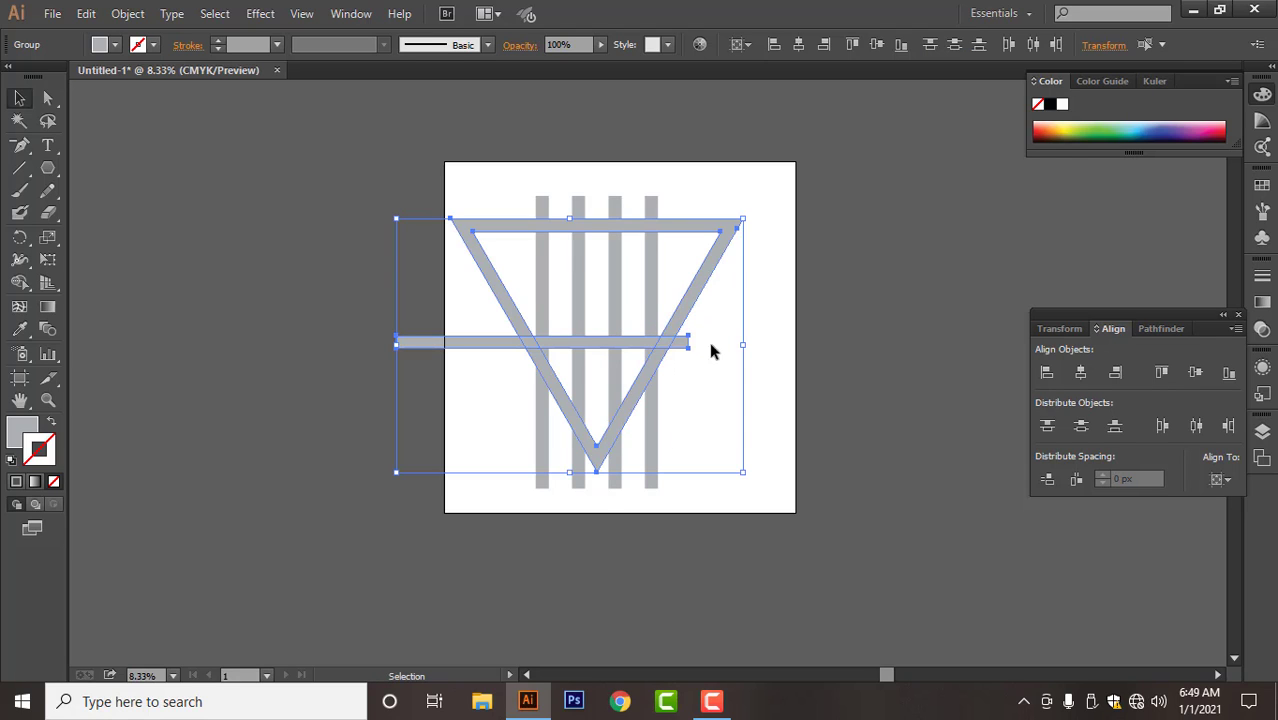
{"action": "left_click", "coordinate": [704, 286]}
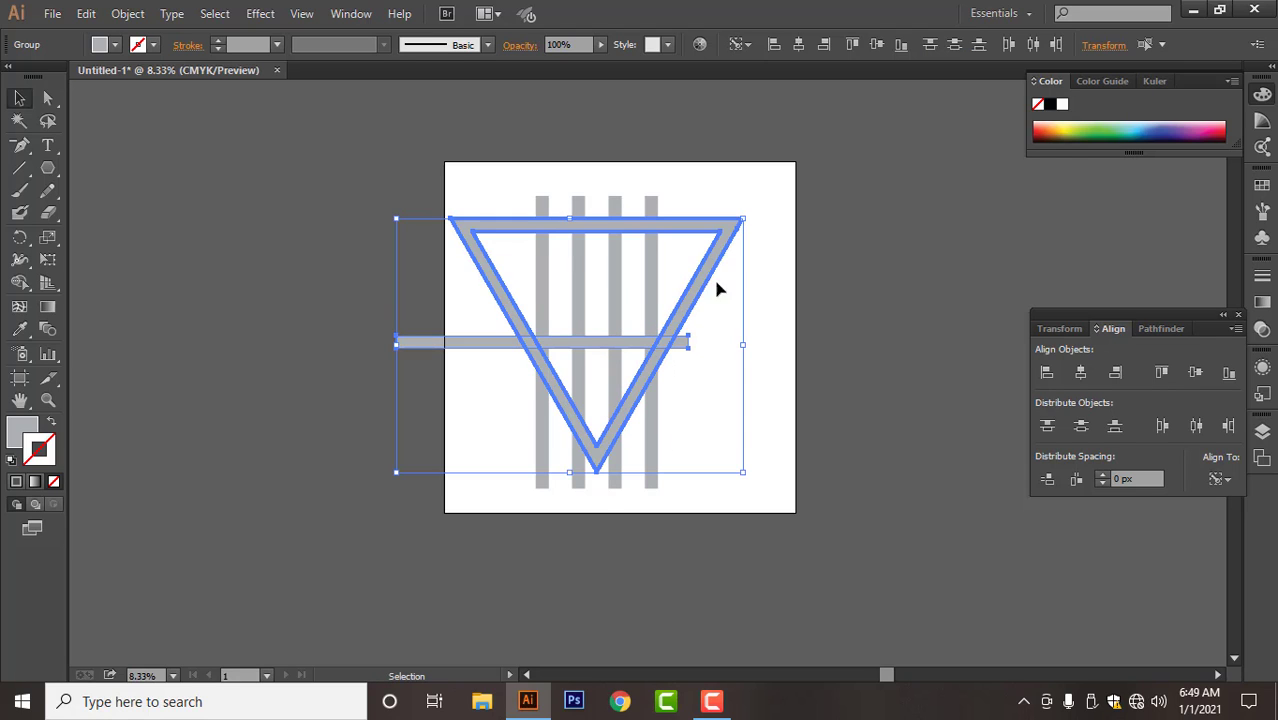
{"action": "left_click", "coordinate": [1196, 372]}
{"action": "left_click", "coordinate": [784, 380]}
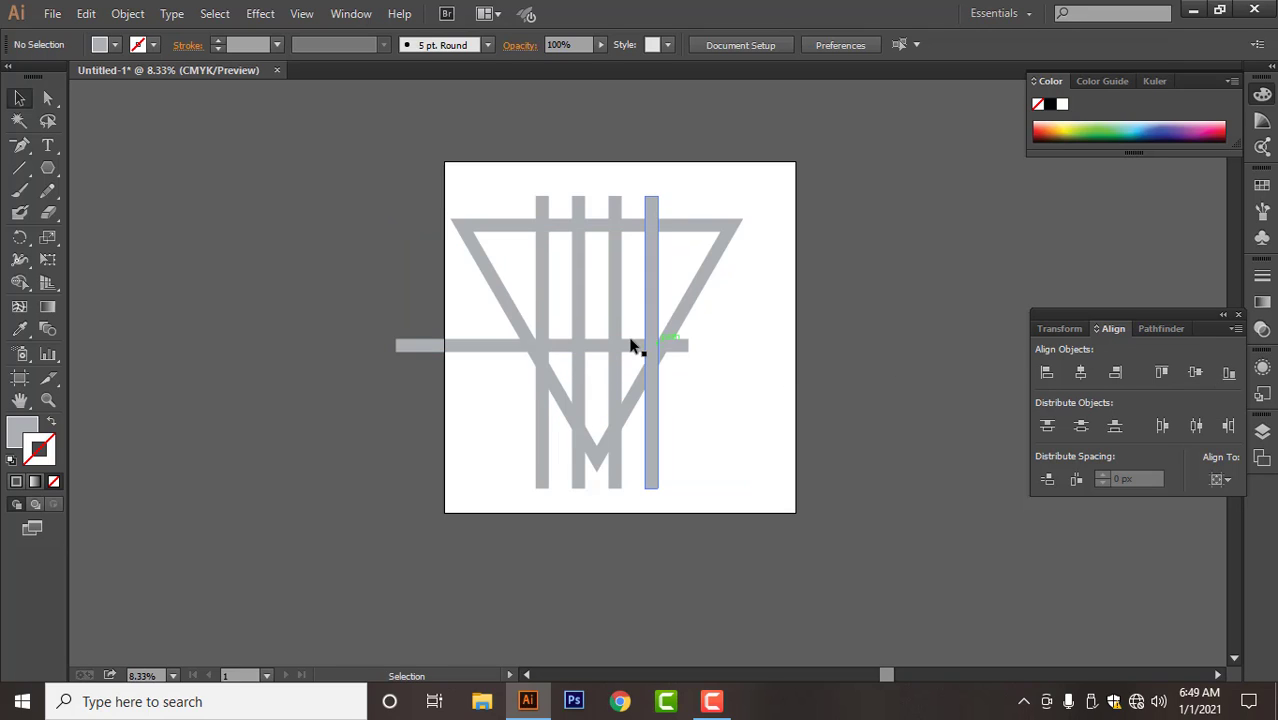
- Move the horizontal bar into the triangle's upper half and shorten it from its right end to just before the second vertical bar
{"action": "left_click_drag", "start_coordinate": [634, 346], "coordinate": [679, 276]}
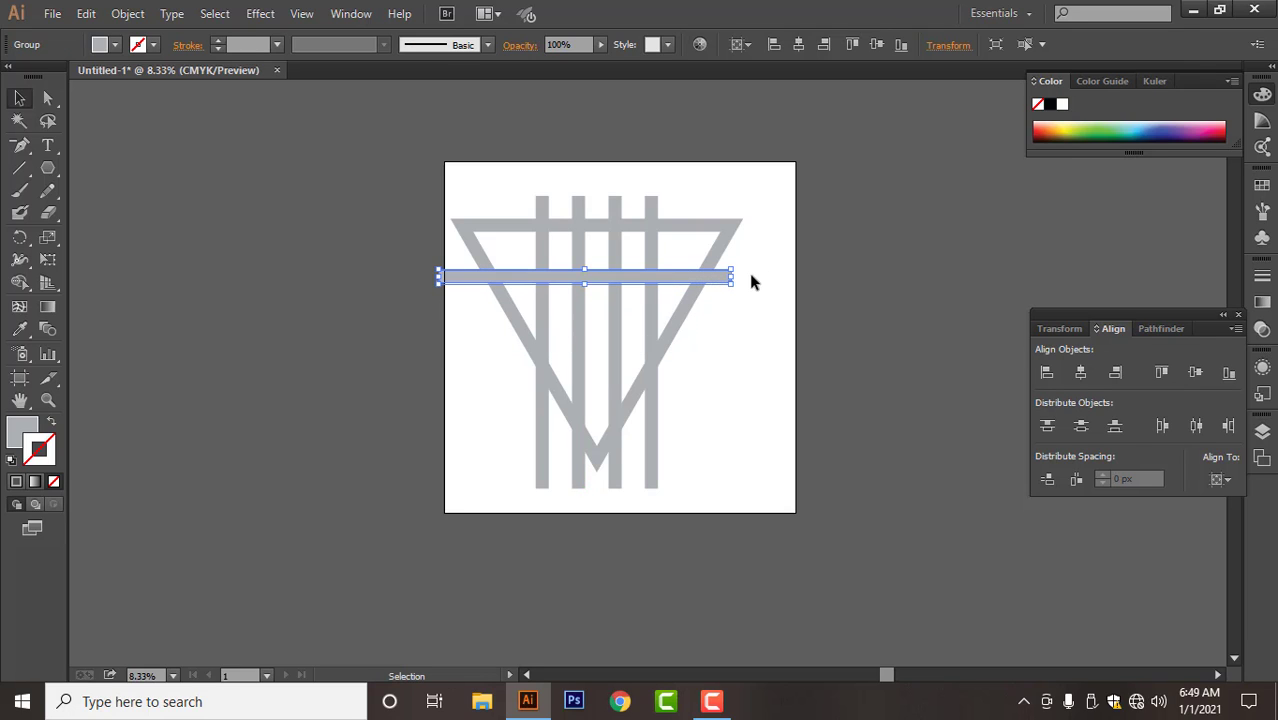
{"action": "left_click_drag", "start_coordinate": [733, 278], "coordinate": [567, 270]}
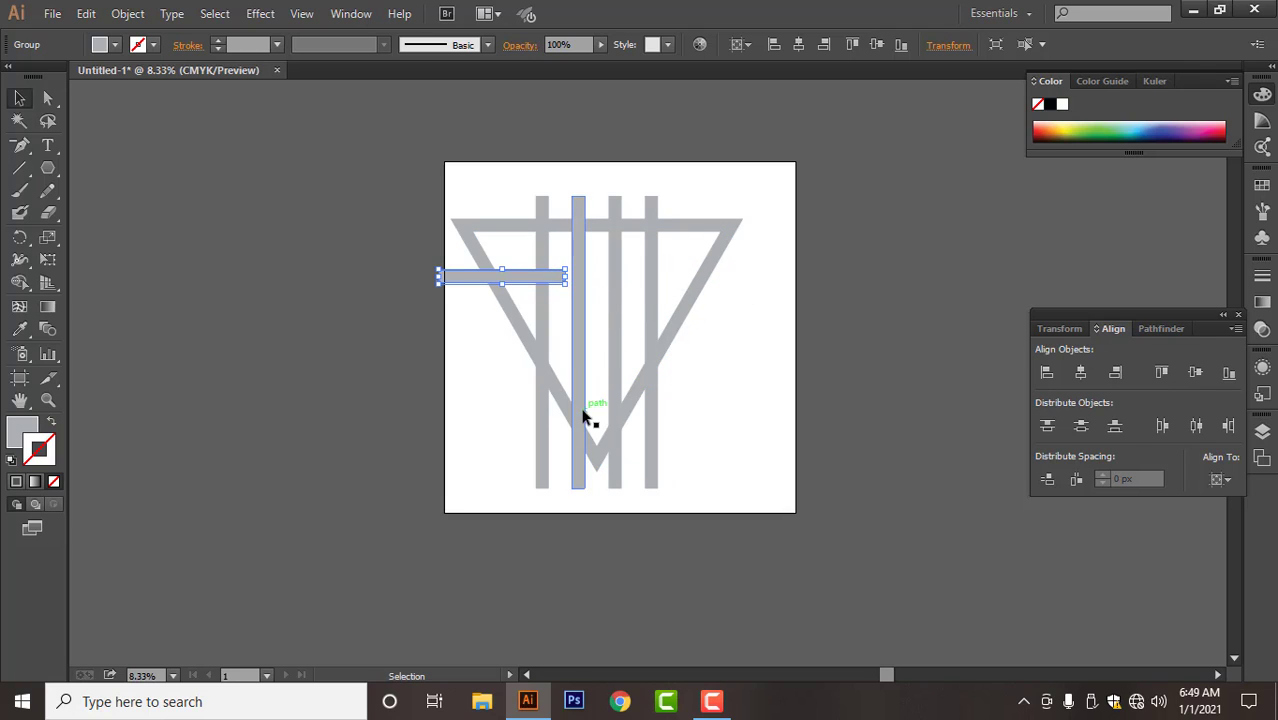
- Duplicate the short horizontal bar into the middle of the triangle and align it to the triangle's vertical centre, using the triangle as key object
{"action": "left_click", "coordinate": [524, 278], "text": "ctrl+alt"}
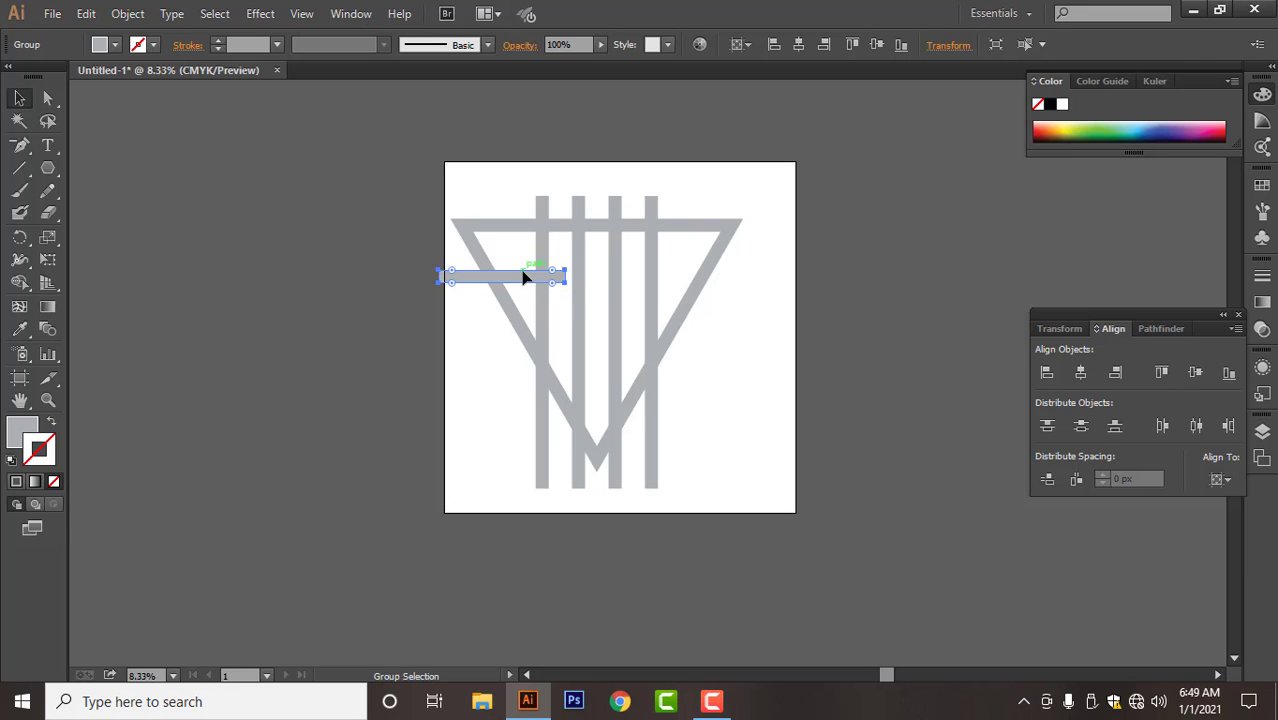
{"action": "left_click_drag", "start_coordinate": [524, 278], "coordinate": [619, 328]}
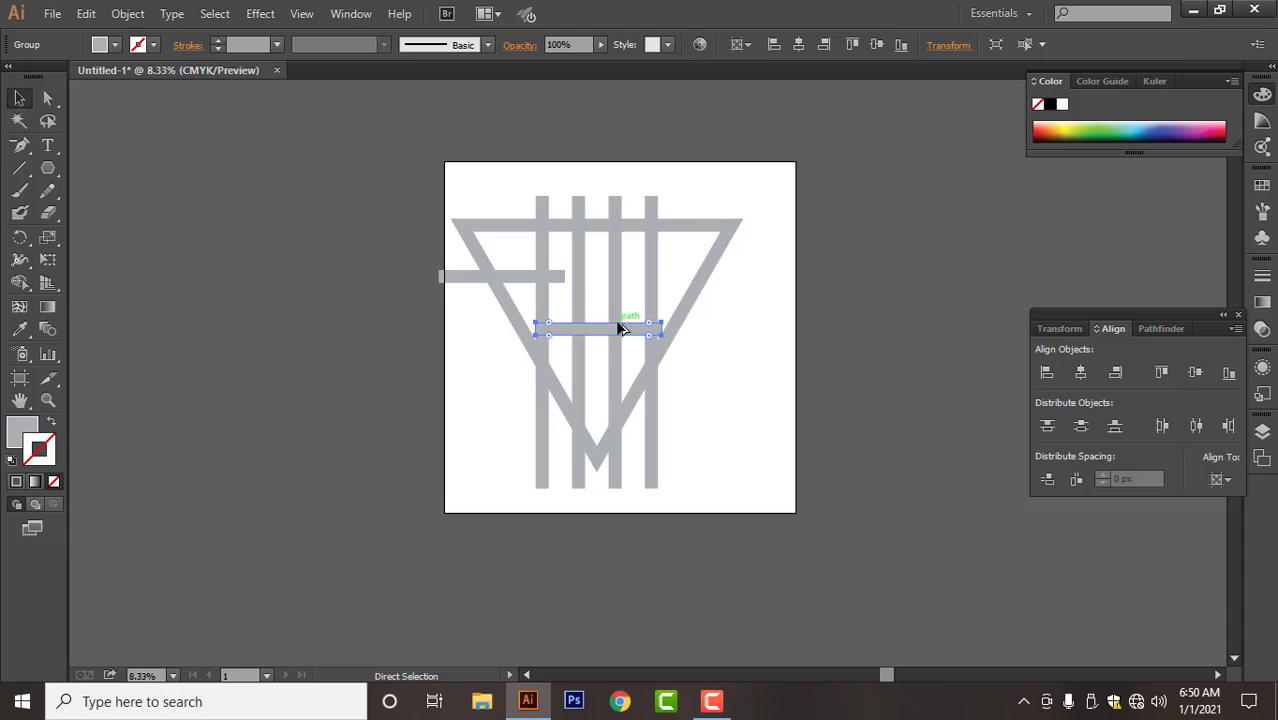
{"action": "left_click", "coordinate": [686, 306], "text": "shift"}
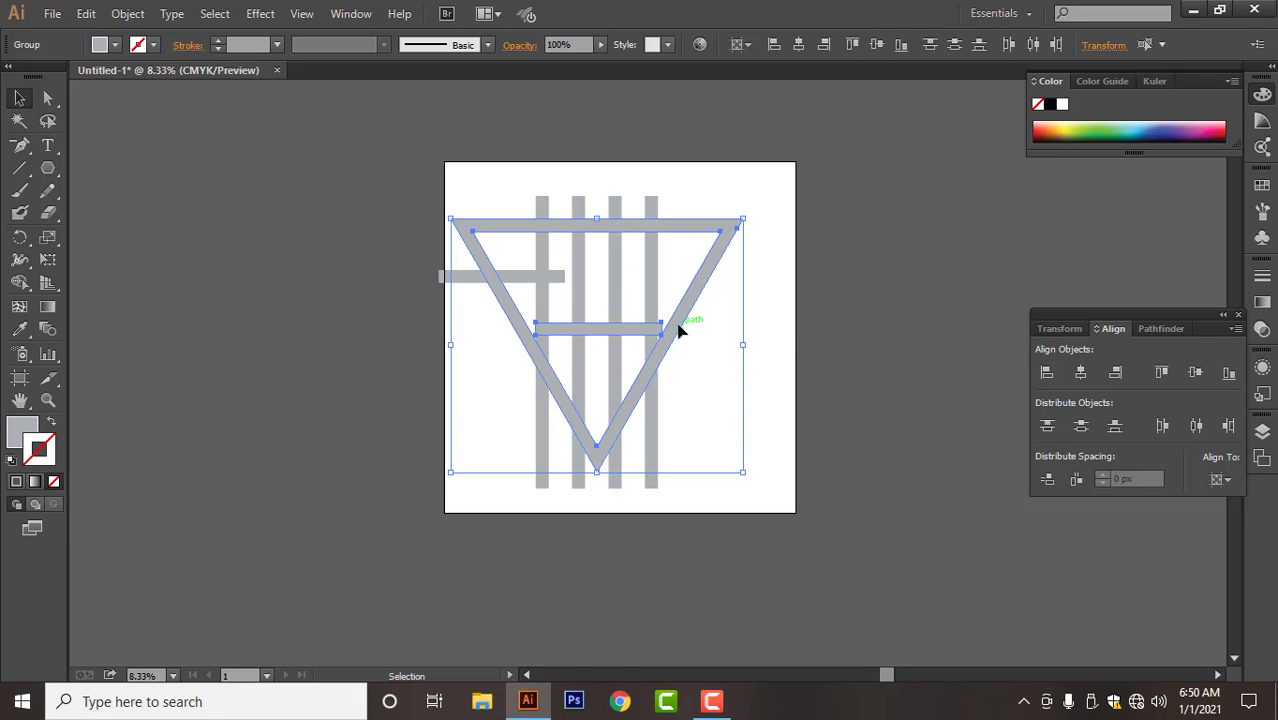
{"action": "left_click", "coordinate": [678, 329]}
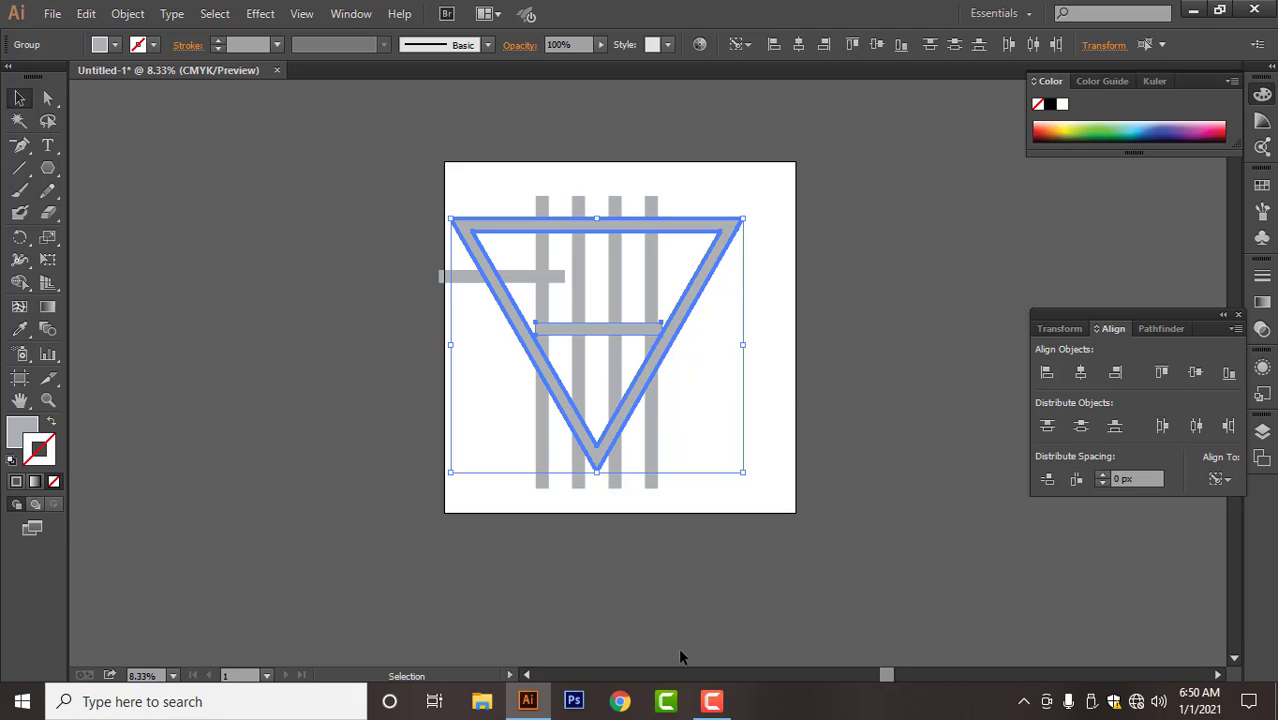
{"action": "left_click", "coordinate": [712, 701]}
{"action": "left_click", "coordinate": [1062, 606]}
{"action": "left_click", "coordinate": [1193, 372]}
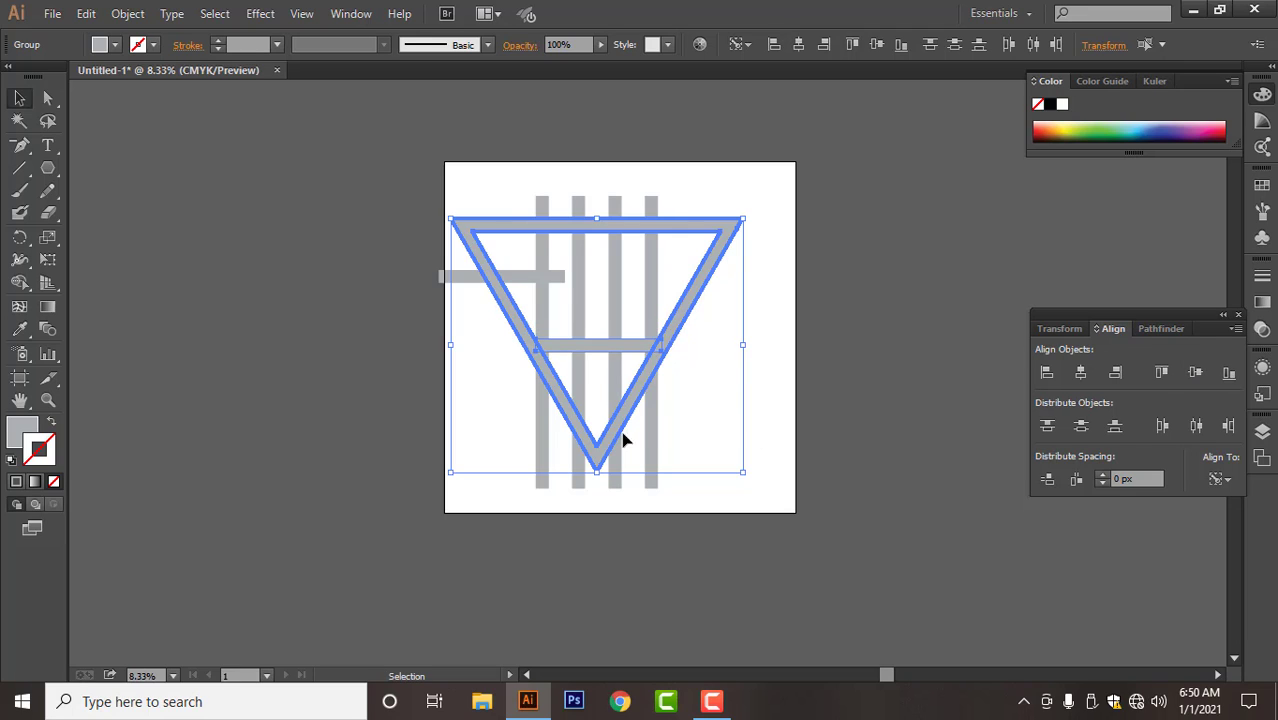
- Shorten the duplicated horizontal bar from both ends so it only slightly overhangs the two middle vertical bars
{"action": "left_click", "coordinate": [756, 442]}
{"action": "left_click", "coordinate": [593, 345]}
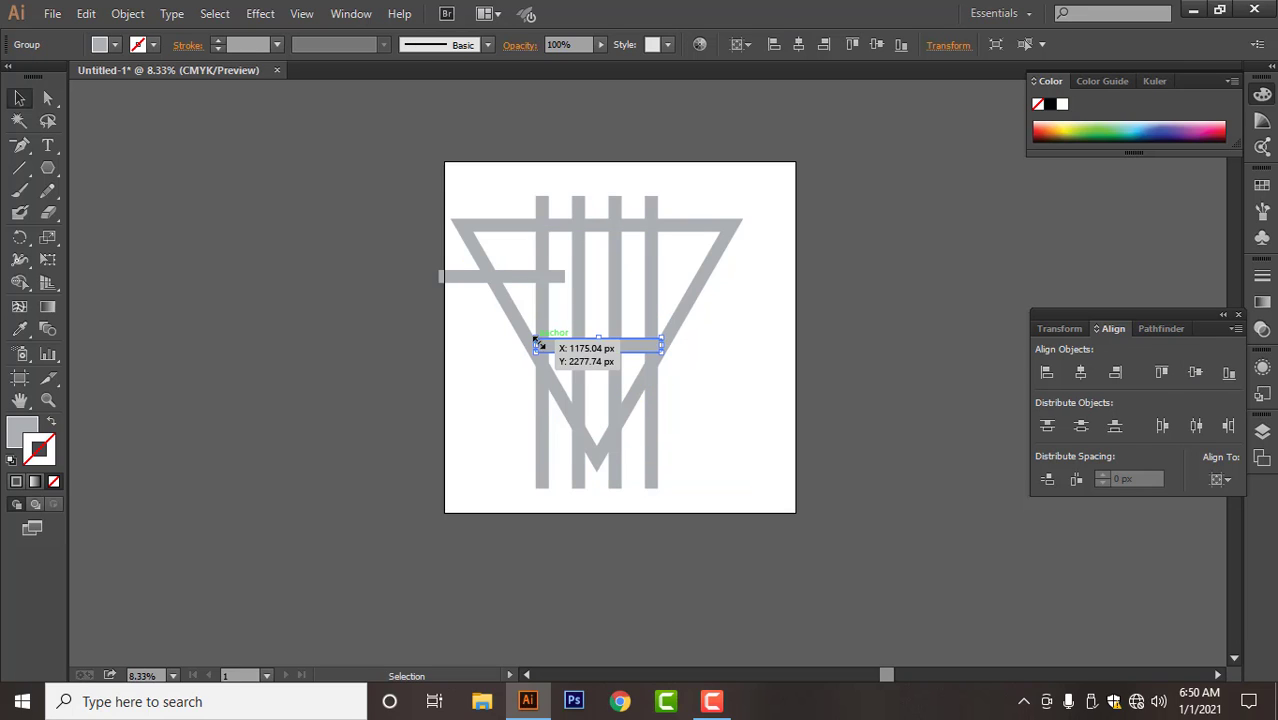
{"action": "left_click_drag", "start_coordinate": [536, 347], "coordinate": [566, 346]}
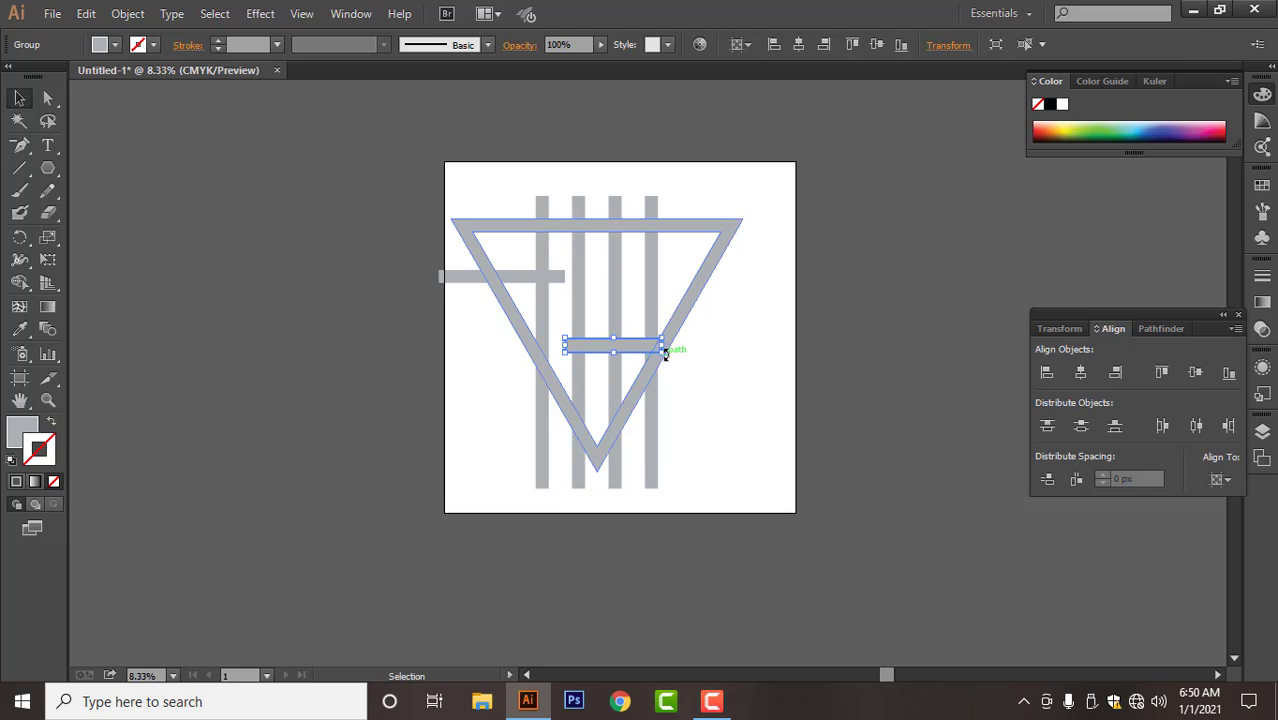
{"action": "left_click_drag", "start_coordinate": [662, 348], "coordinate": [632, 346]}
- Select all the artwork and use Shape Builder to delete the bar ends outside the triangle and the upper crossbar's stub beyond the first vertical bar
{"action": "left_click", "coordinate": [427, 303]}
{"action": "left_click_drag", "start_coordinate": [391, 197], "coordinate": [720, 560]}
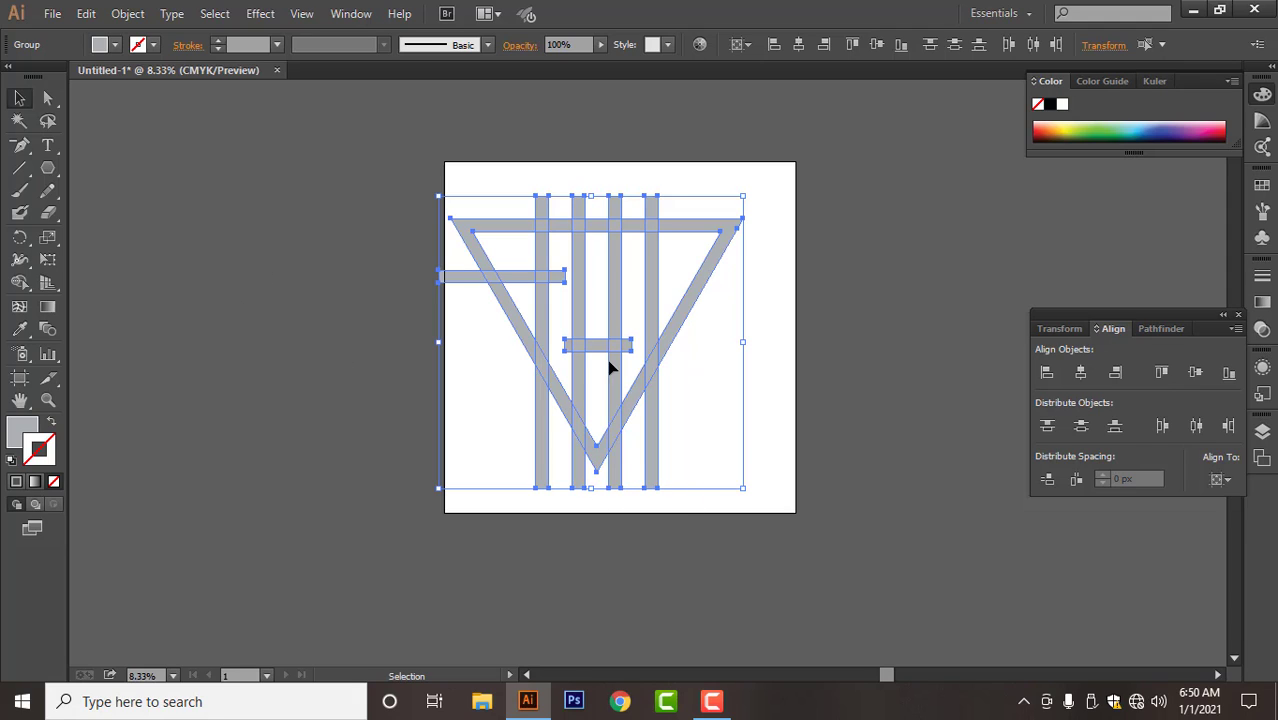
{"action": "left_click", "coordinate": [18, 285]}
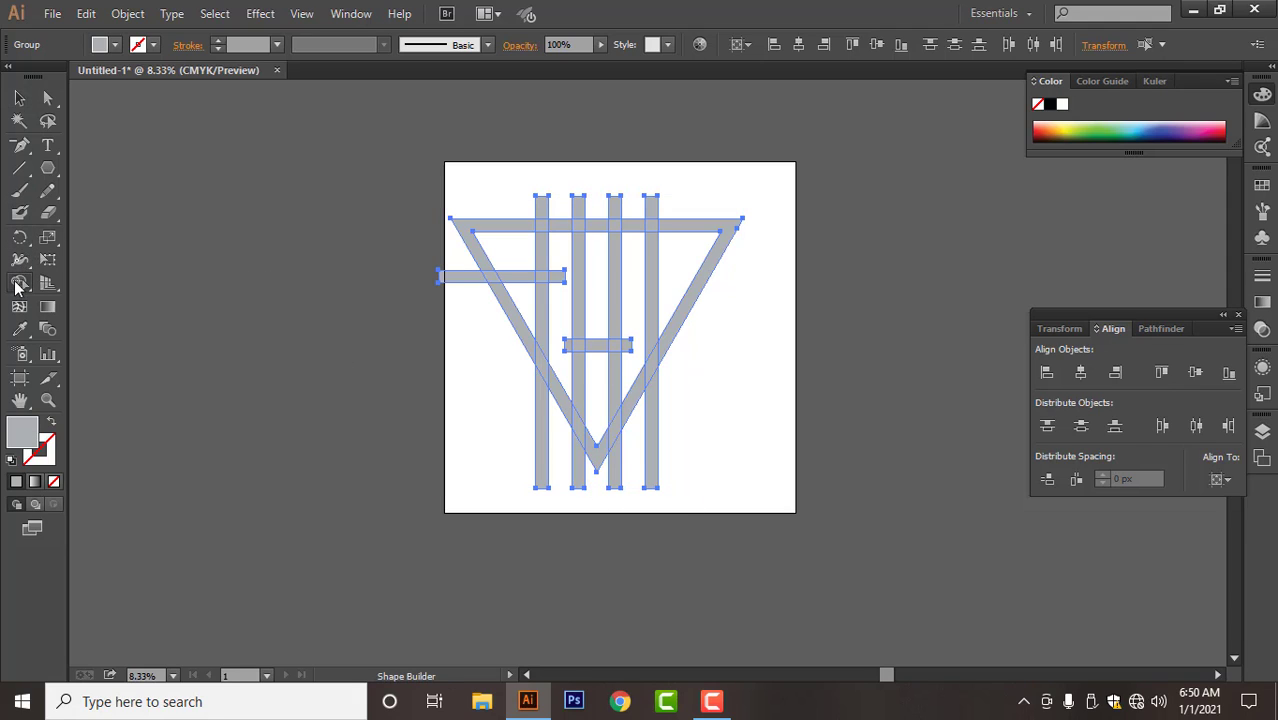
{"action": "left_click", "coordinate": [466, 284], "text": "alt"}
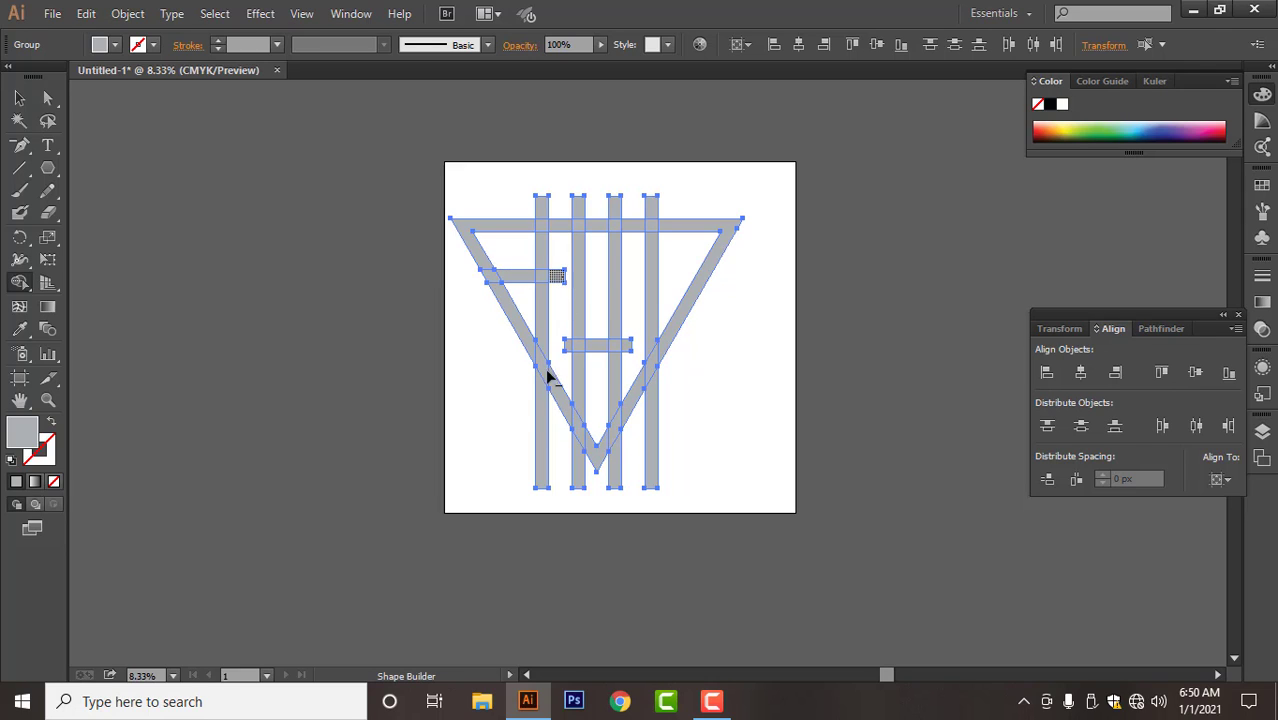
{"action": "left_click_drag", "start_coordinate": [499, 401], "coordinate": [592, 494]}
{"action": "mouse_move", "coordinate": [688, 434]}
{"action": "left_mouse_down"}
{"action": "mouse_move", "coordinate": [645, 485]}
{"action": "mouse_move", "coordinate": [604, 500]}
{"action": "left_mouse_up"}
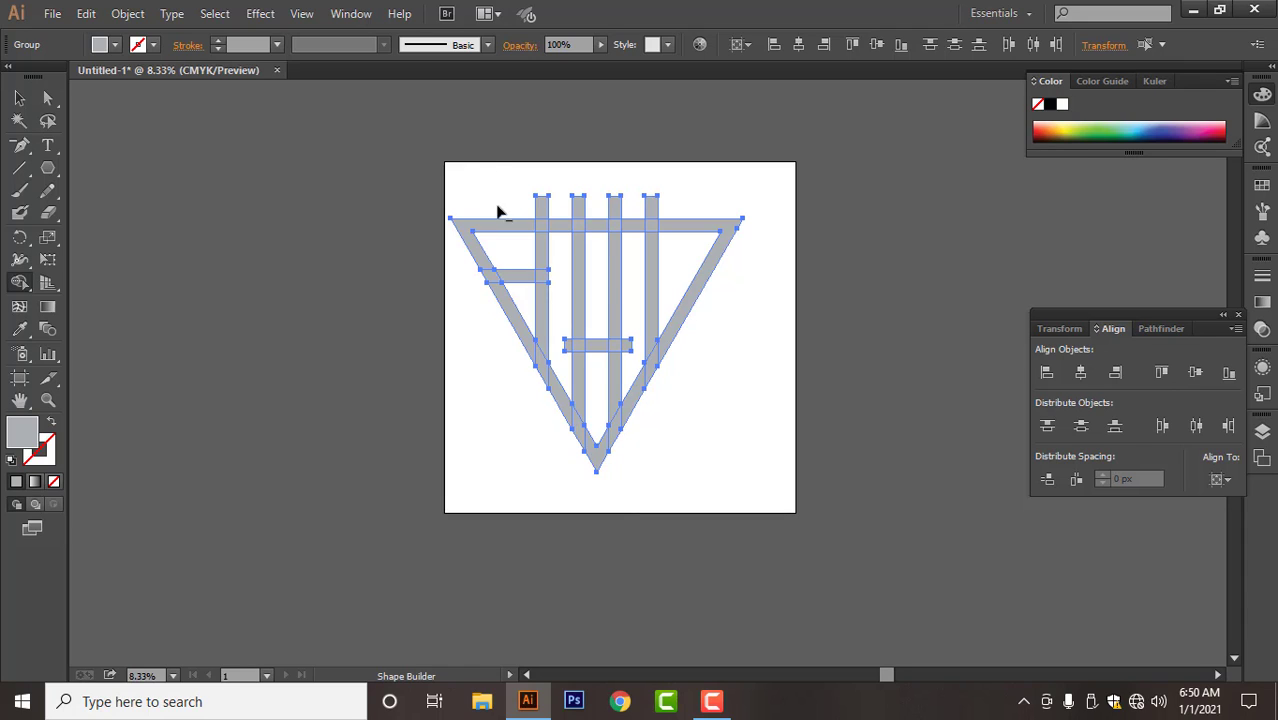
{"action": "left_click_drag", "start_coordinate": [498, 212], "coordinate": [690, 222]}
- Remove the lower crossbar's overhanging stubs and the triangle pieces in the gaps between the first and second and the third and fourth vertical bars
{"action": "left_click_drag", "start_coordinate": [571, 360], "coordinate": [568, 346]}
{"action": "left_click", "coordinate": [628, 346], "text": "alt"}
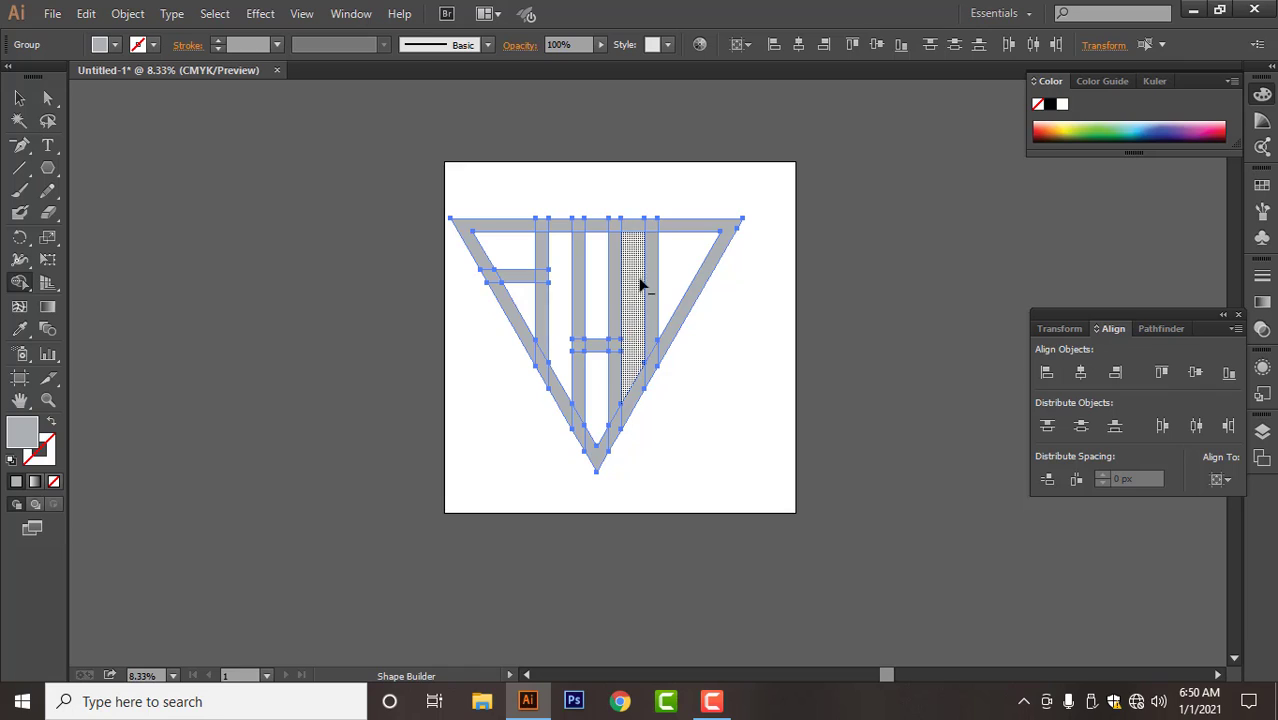
{"action": "left_click_drag", "start_coordinate": [629, 194], "coordinate": [643, 427]}
{"action": "left_click_drag", "start_coordinate": [556, 193], "coordinate": [557, 416]}
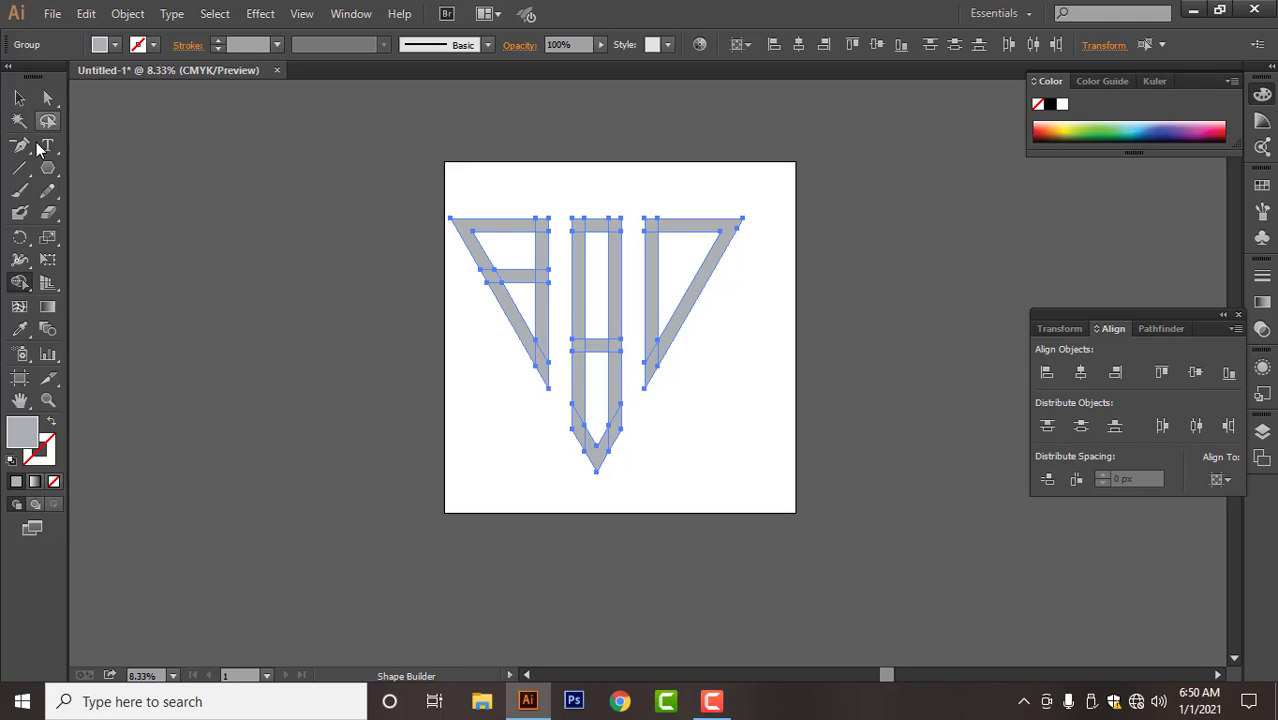
- Draw a rectangle about 513 × 1410 px over the lower part of the left diagonal, flush with the leftmost vertical bar's outer edge
{"action": "left_click_drag", "start_coordinate": [47, 168], "coordinate": [129, 168]}
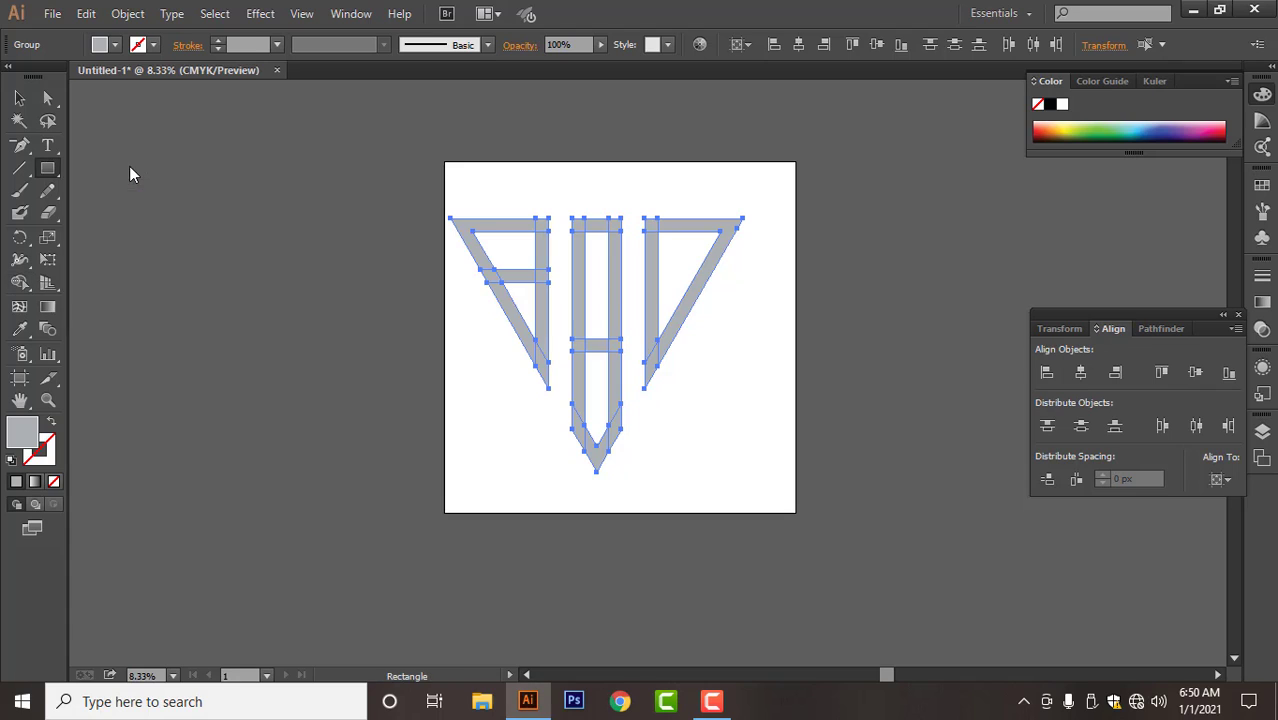
{"action": "scroll", "coordinate": [517, 380], "scroll_direction": "up", "scroll_amount": 1}
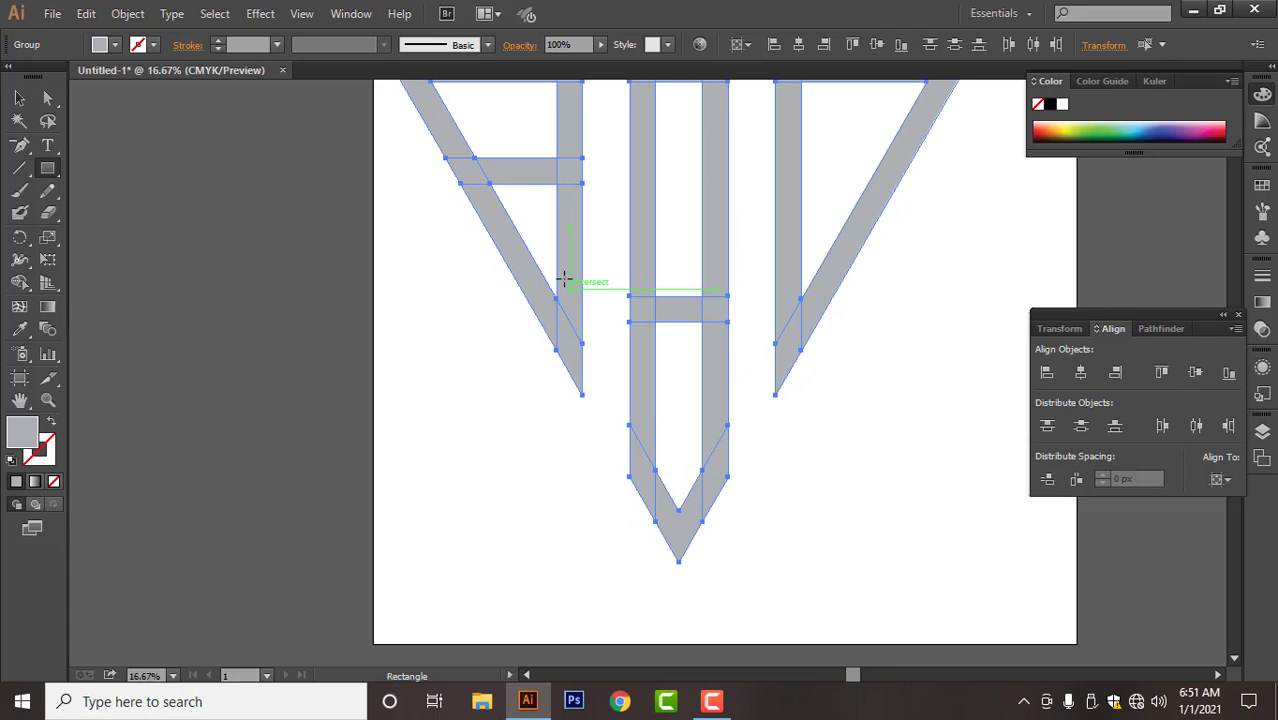
{"action": "left_click_drag", "start_coordinate": [557, 245], "coordinate": [475, 465]}
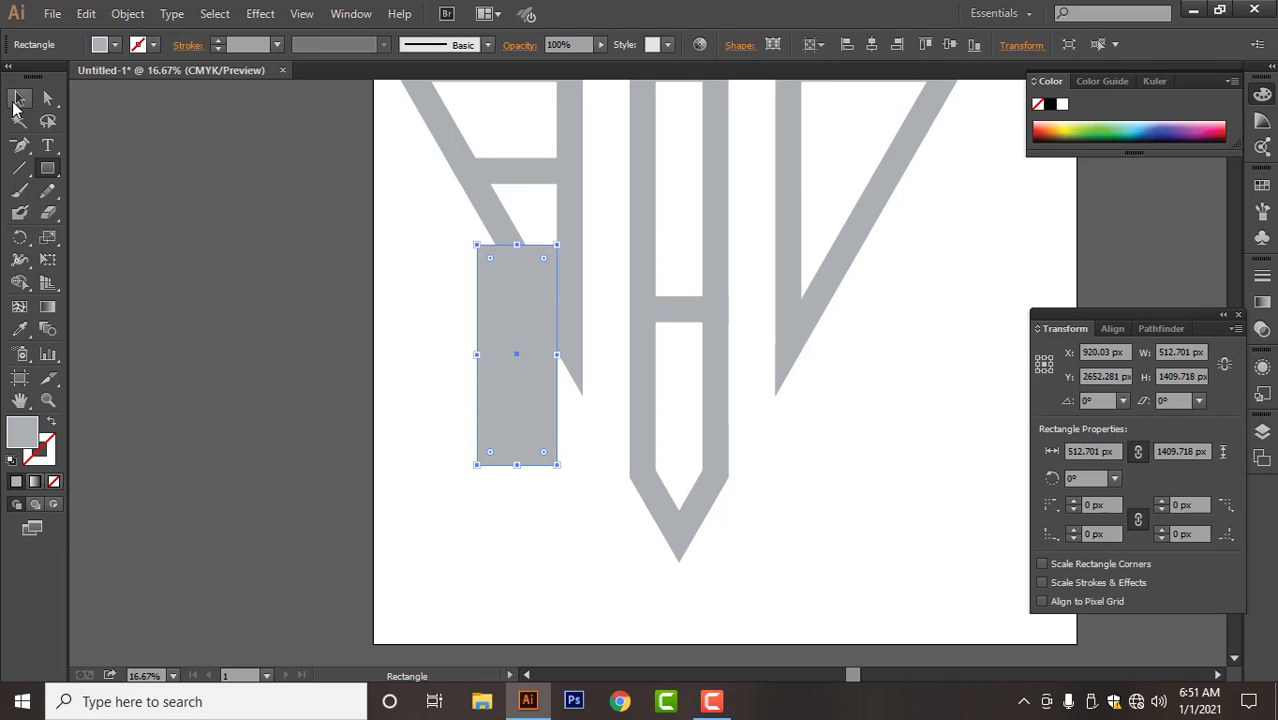
- Use Shape Builder to delete the rectangle together with the left diagonal's section beneath it, leaving a gap beside the leftmost vertical bar
{"action": "left_click", "coordinate": [15, 104]}
{"action": "left_click_drag", "start_coordinate": [365, 263], "coordinate": [576, 427]}
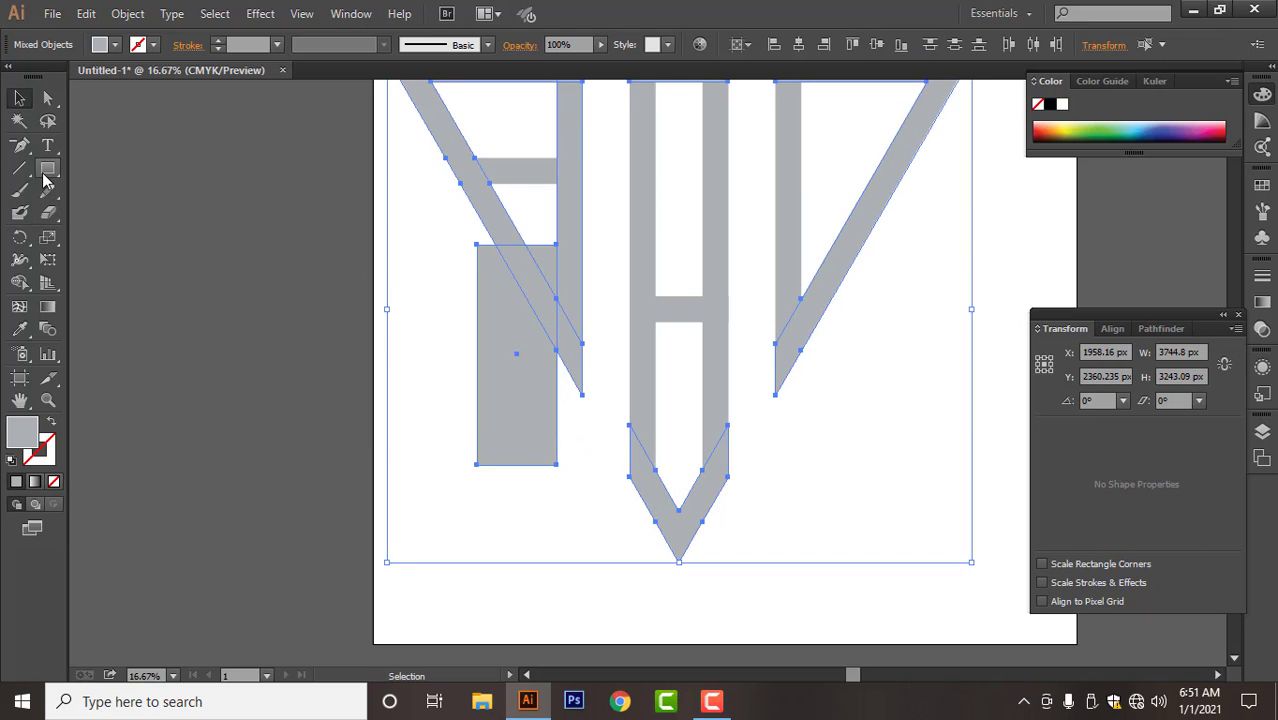
{"action": "left_click", "coordinate": [19, 283]}
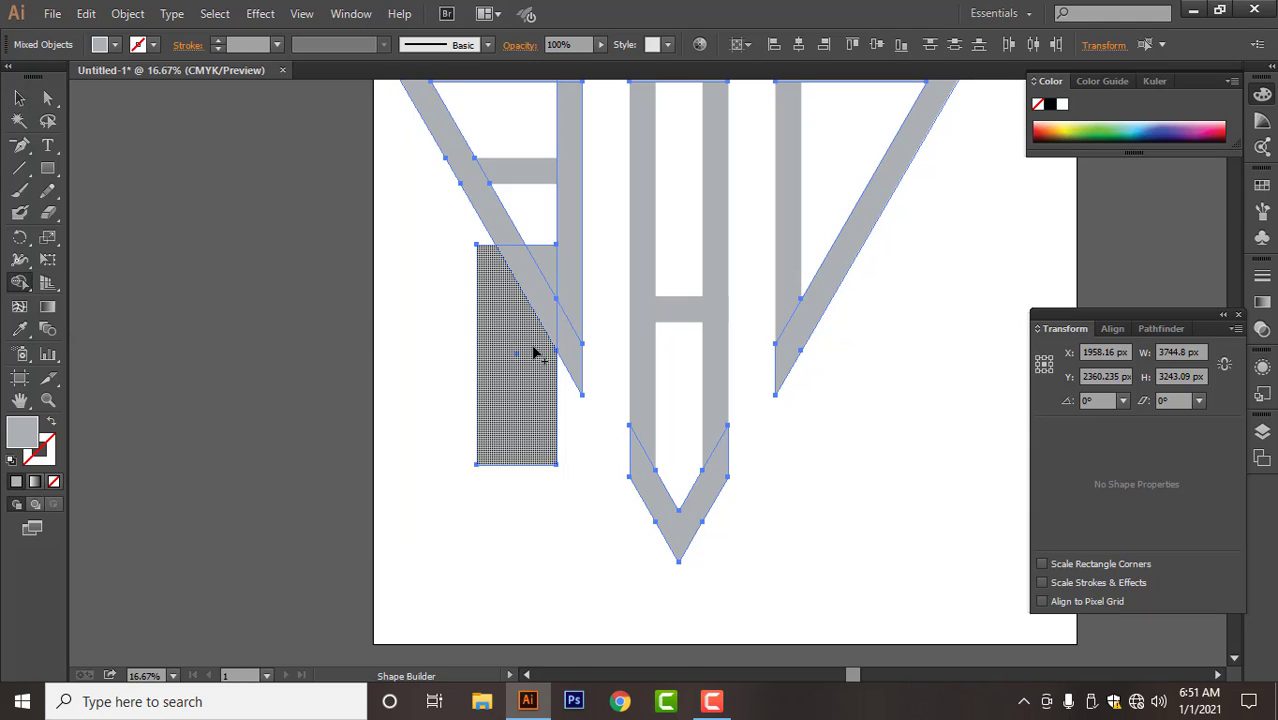
{"action": "left_click", "coordinate": [533, 348], "text": "alt"}
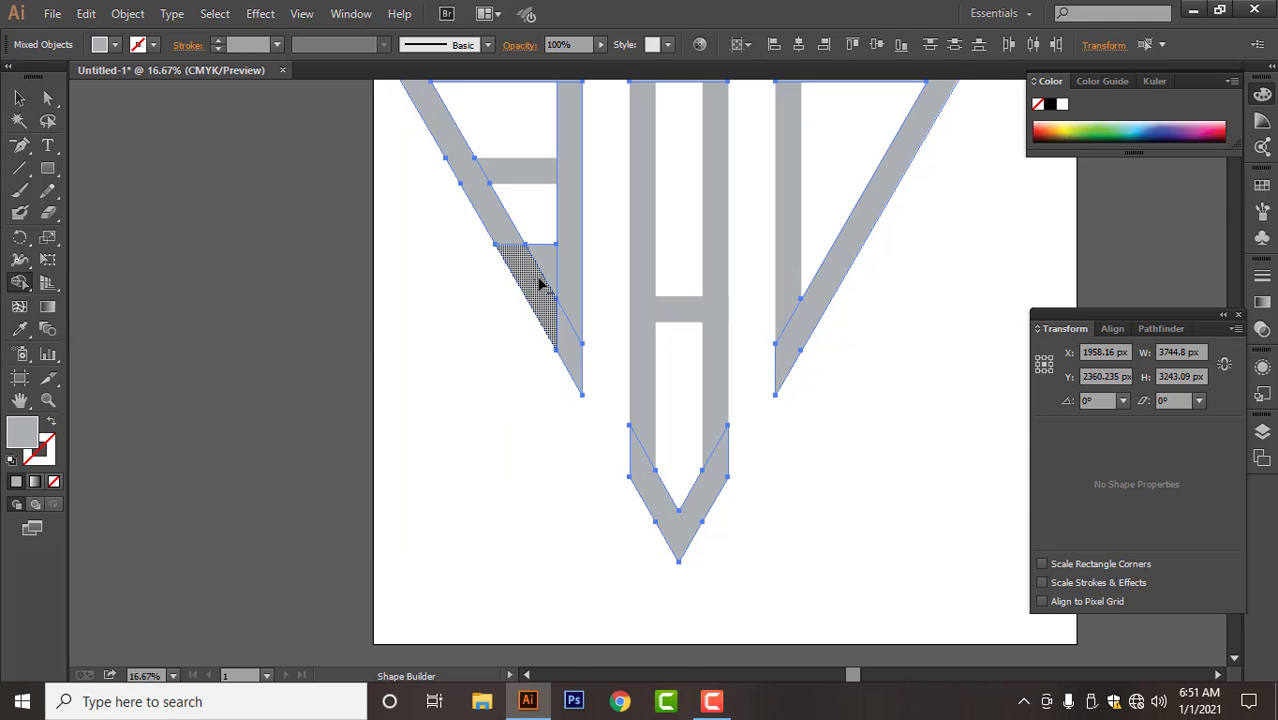
{"action": "left_click", "coordinate": [538, 280], "text": "alt"}
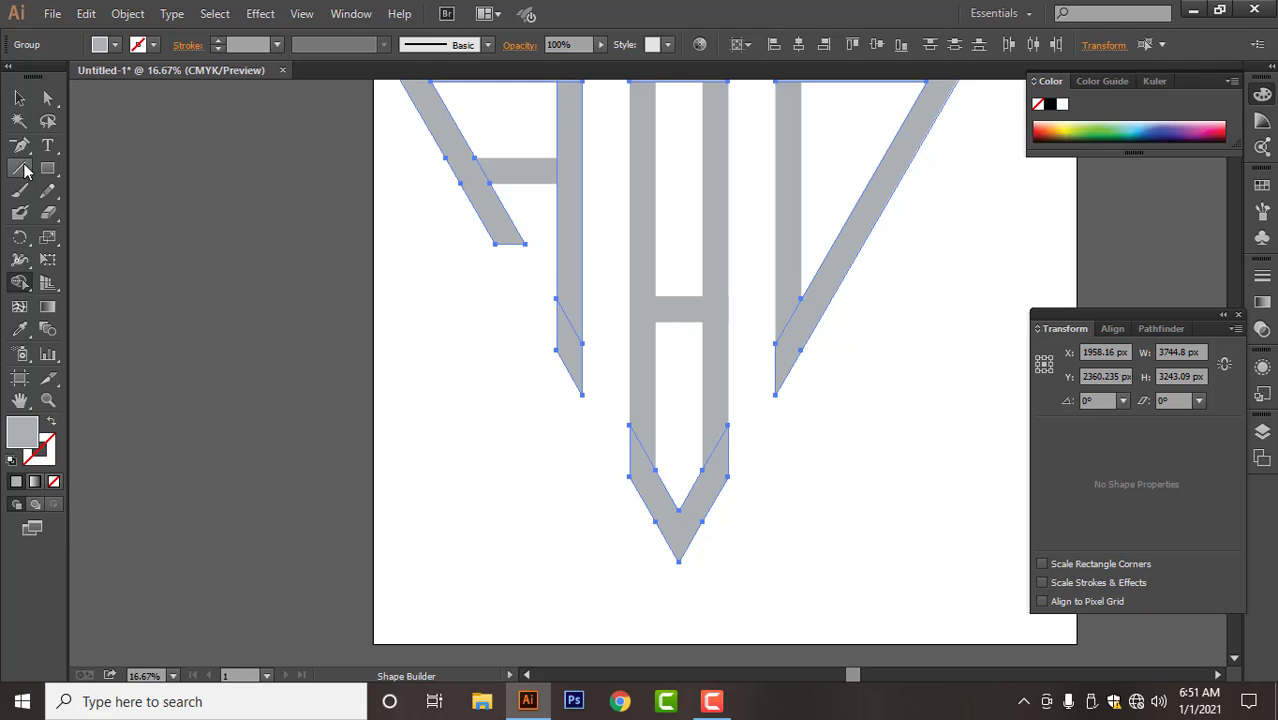
{"action": "left_click", "coordinate": [19, 97]}
- Draw a rectangle over the right diagonal's upper part, widen it to about 664 × 655 px and shift it slightly upward
{"action": "scroll", "coordinate": [458, 425], "scroll_direction": "down", "scroll_amount": 1}
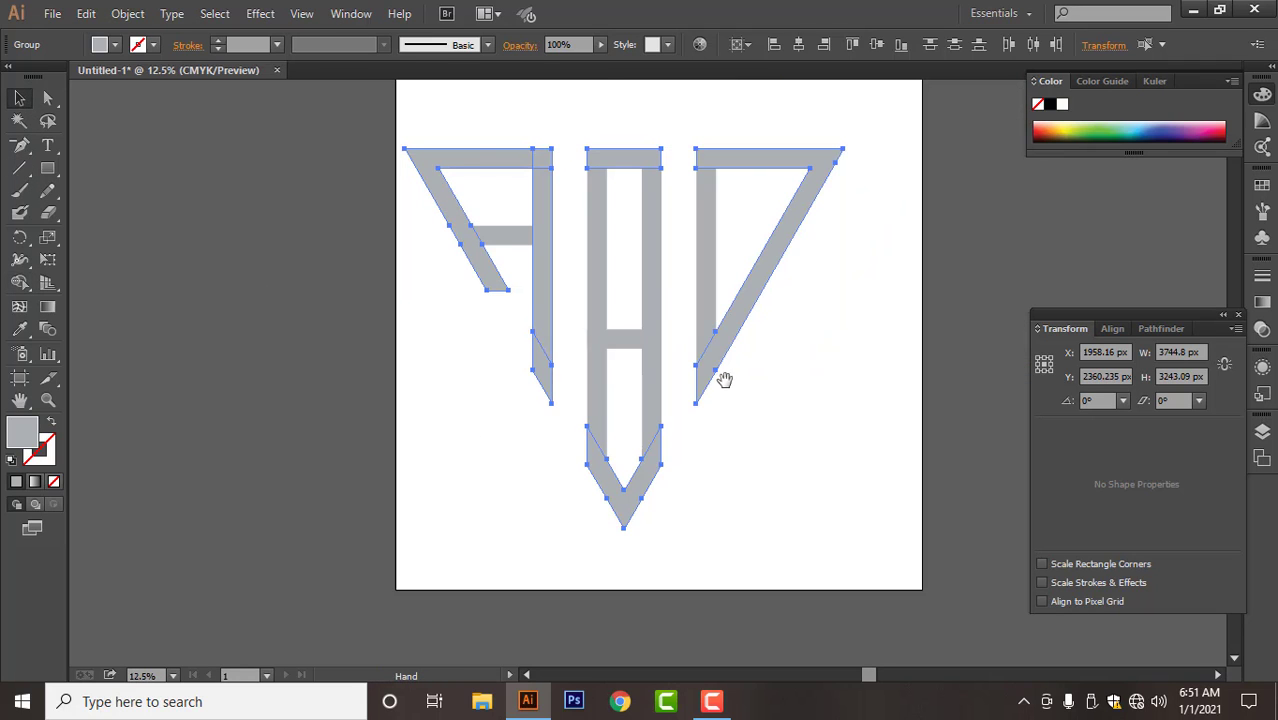
{"action": "scroll", "coordinate": [608, 365], "scroll_direction": "right", "scroll_amount": 4}
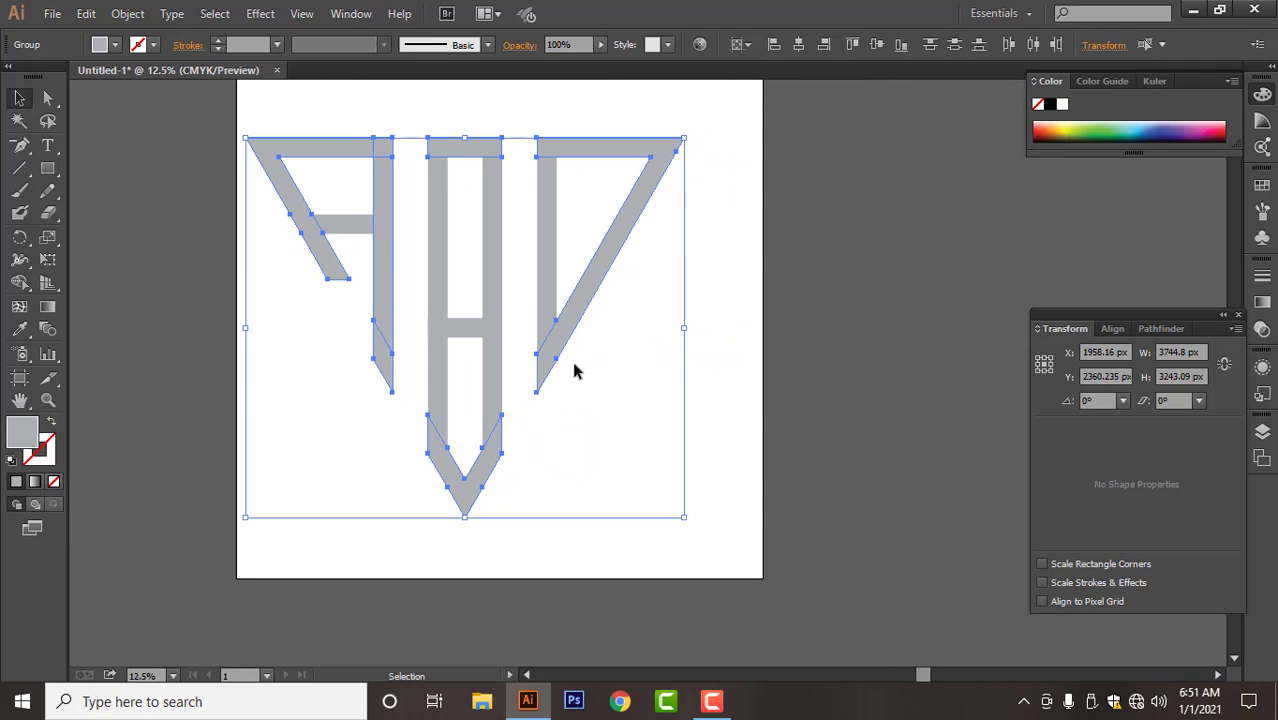
{"action": "left_click", "coordinate": [47, 168]}
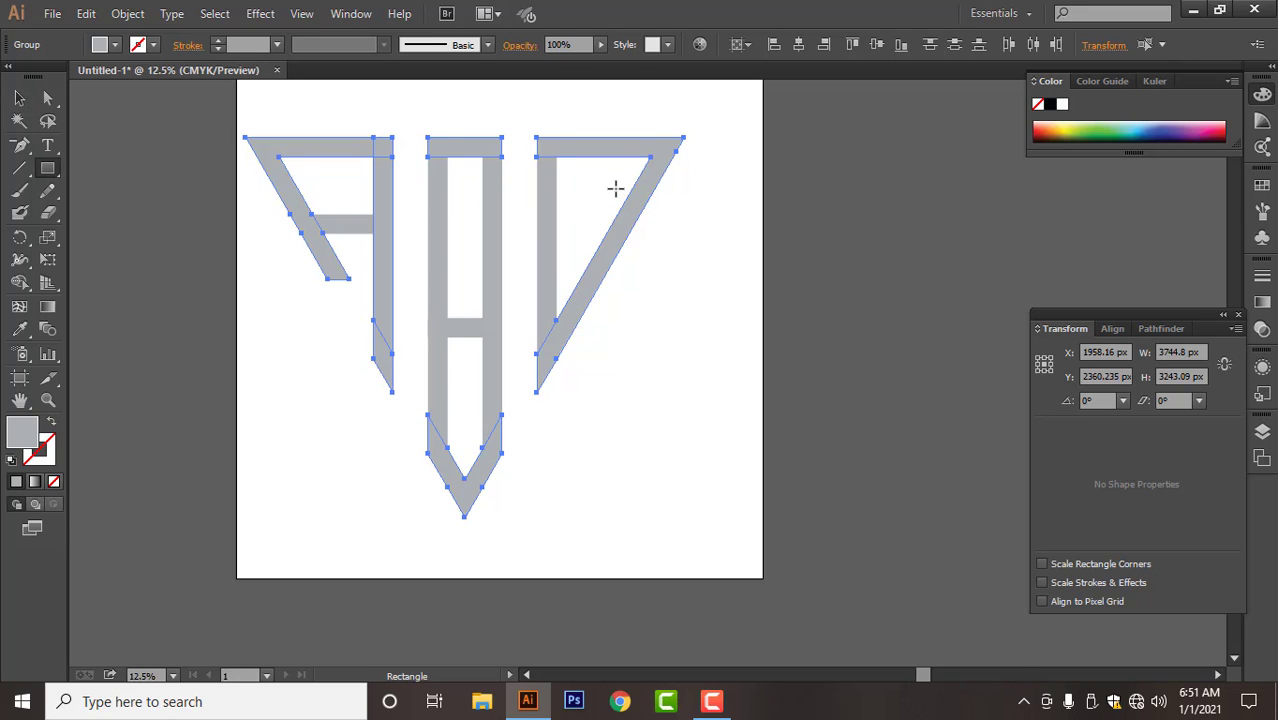
{"action": "left_click_drag", "start_coordinate": [615, 188], "coordinate": [670, 265]}
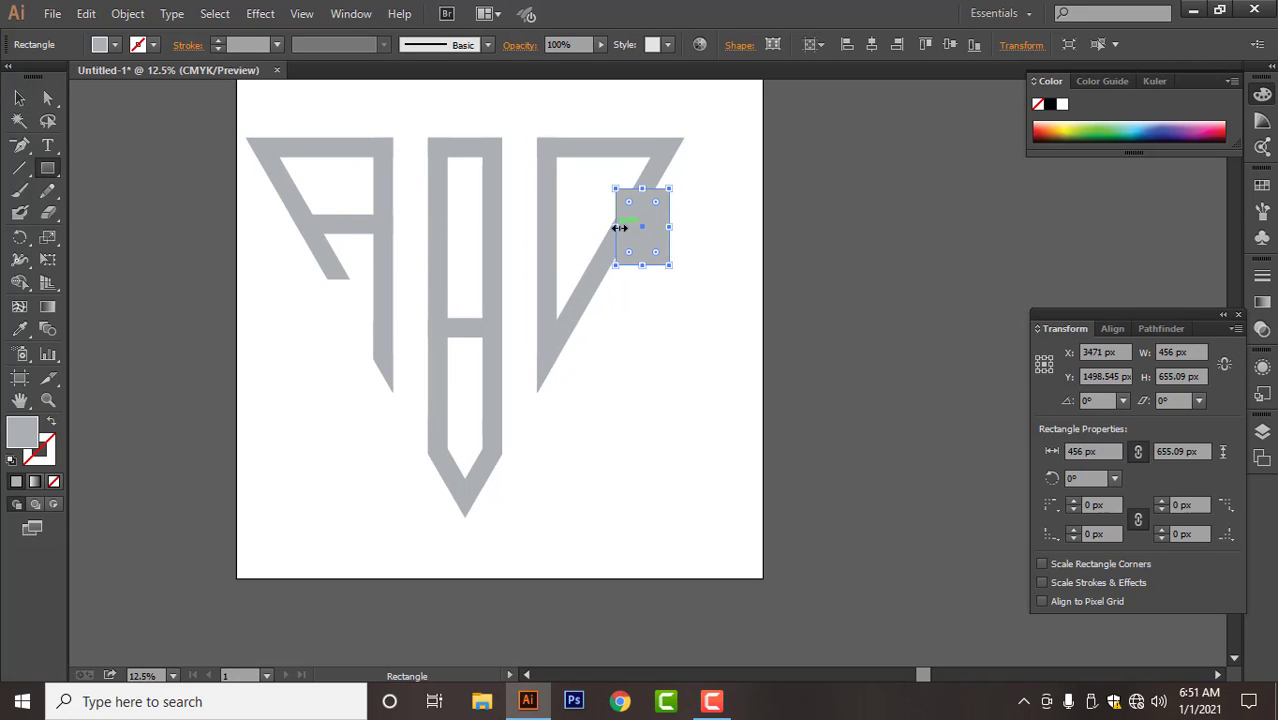
{"action": "mouse_move", "coordinate": [620, 228]}
{"action": "left_mouse_down"}
{"action": "mouse_move", "coordinate": [595, 228]}
{"action": "mouse_move", "coordinate": [621, 224]}
{"action": "left_mouse_up"}
{"action": "key", "text": "Delete"}
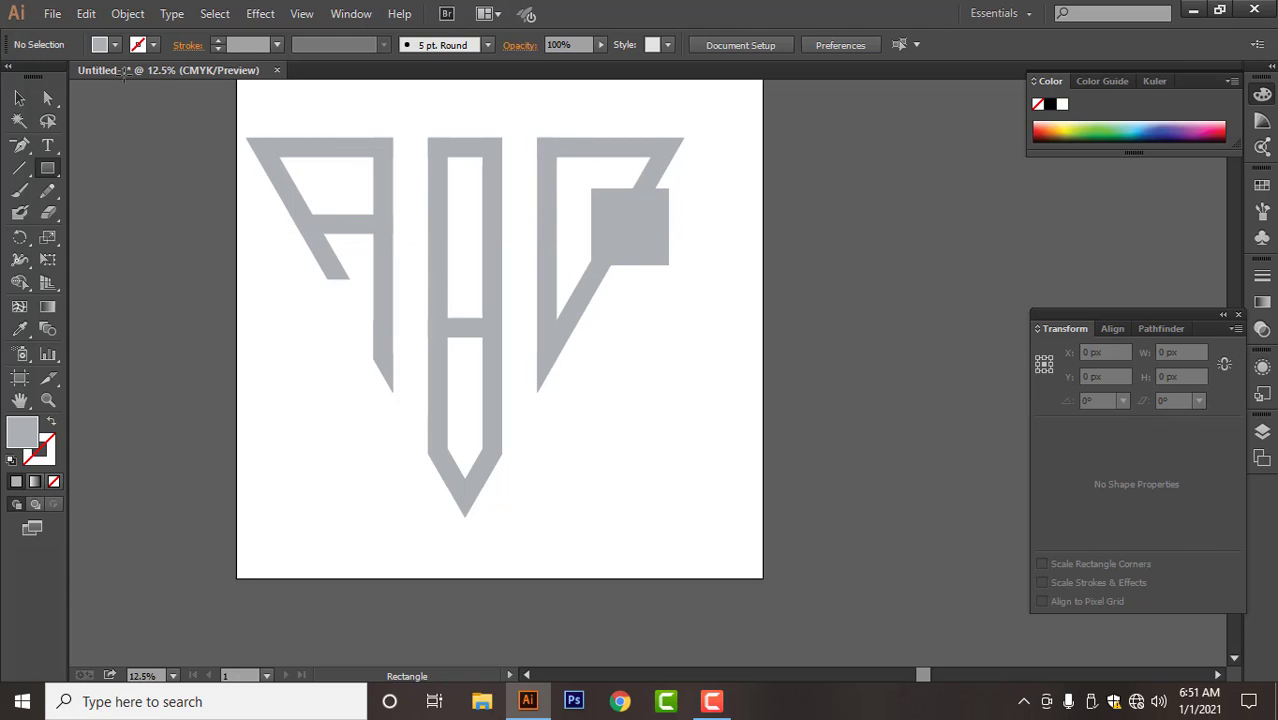
{"action": "left_click", "coordinate": [19, 97]}
{"action": "left_click_drag", "start_coordinate": [639, 226], "coordinate": [638, 226]}
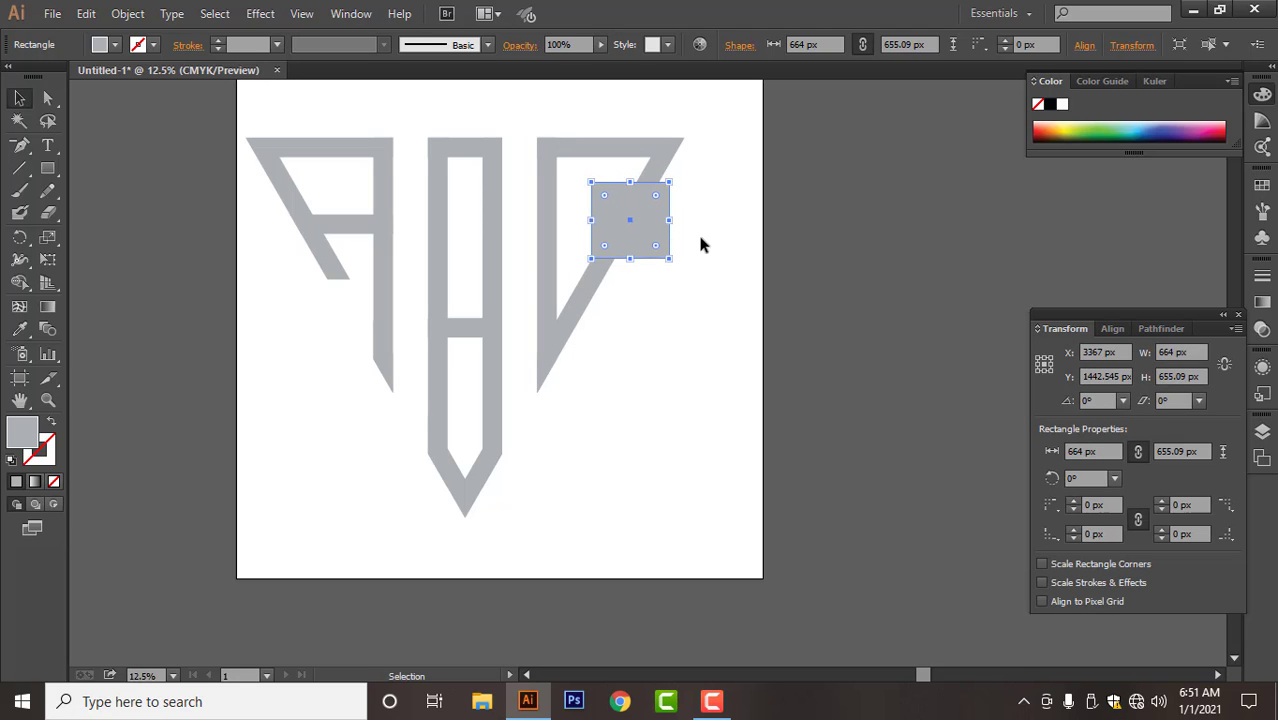
- Select everything and use Shape Builder to delete the rectangle and the right diagonal's section under it, opening the right letter into a C
{"action": "key", "text": "ctrl+a"}
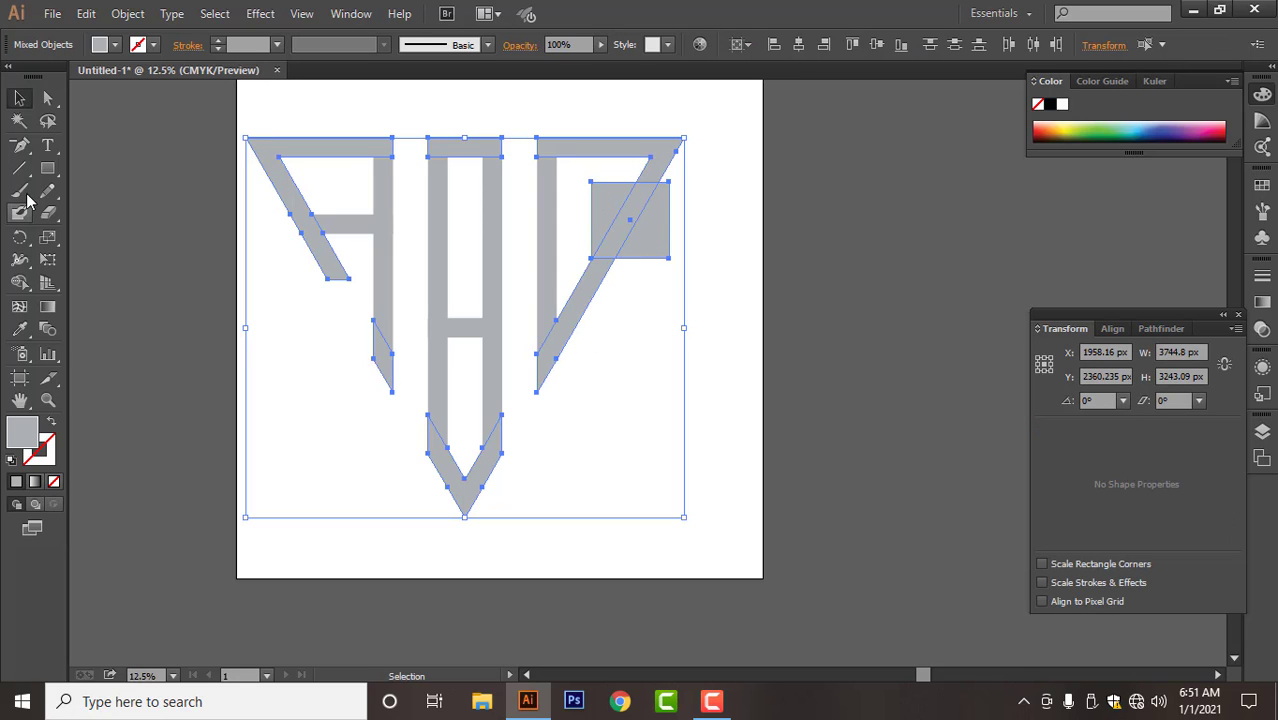
{"action": "left_click", "coordinate": [19, 283]}
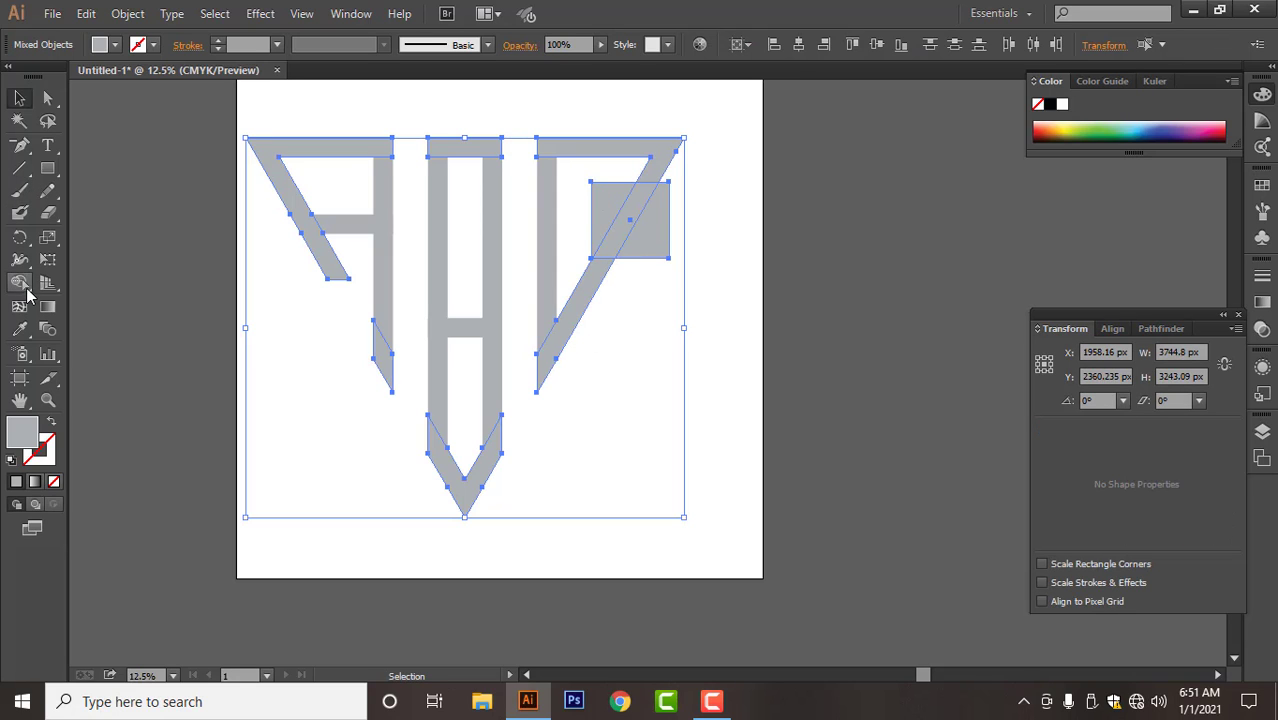
{"action": "left_click", "coordinate": [650, 244], "text": "alt"}
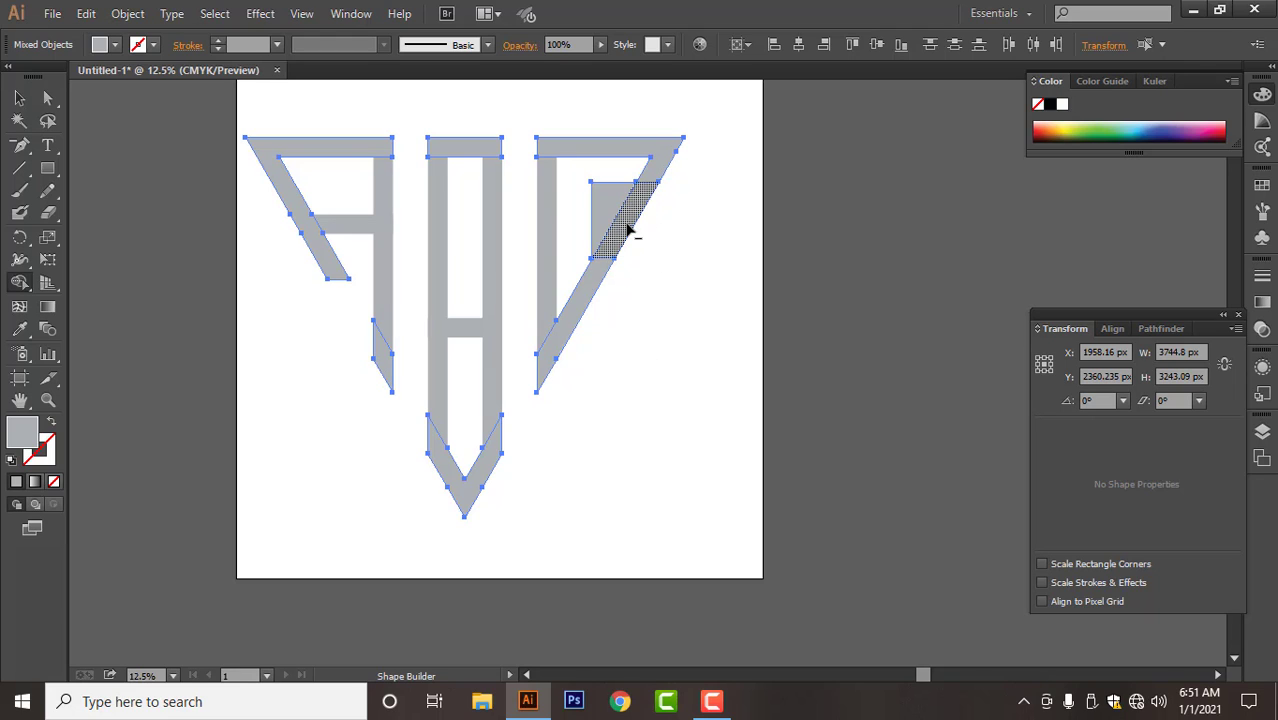
{"action": "left_click", "coordinate": [626, 221], "text": "alt"}
{"action": "left_click", "coordinate": [602, 216], "text": "alt"}
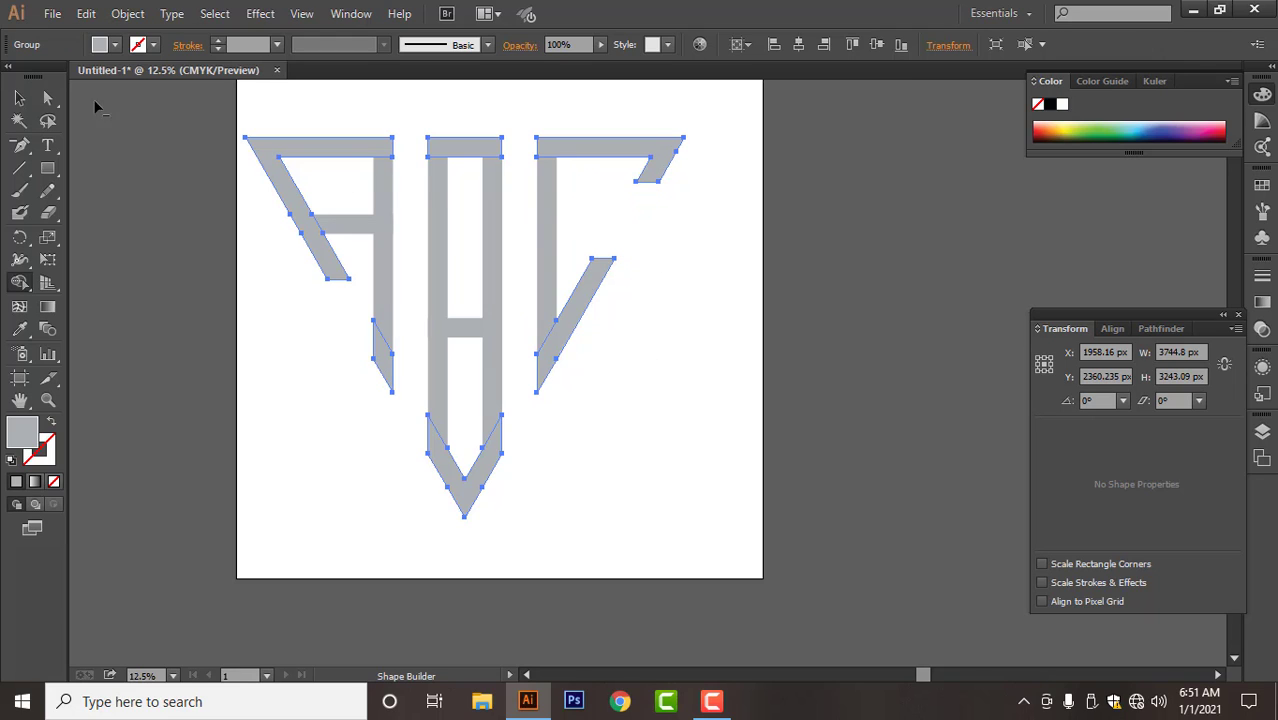
- Select the whole logo and scale it down proportionally about its centre to about 2267 × 1963 px
{"action": "left_click", "coordinate": [19, 97]}
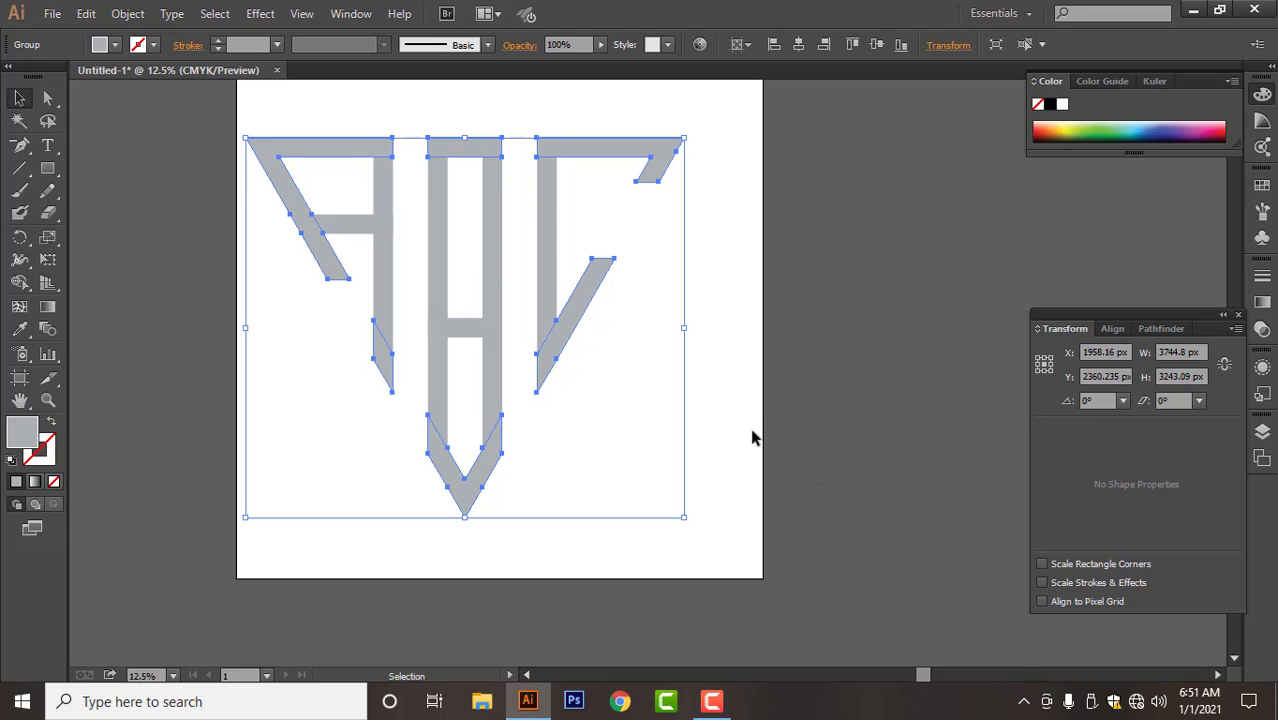
{"action": "left_click_drag", "start_coordinate": [818, 484], "coordinate": [277, 100]}
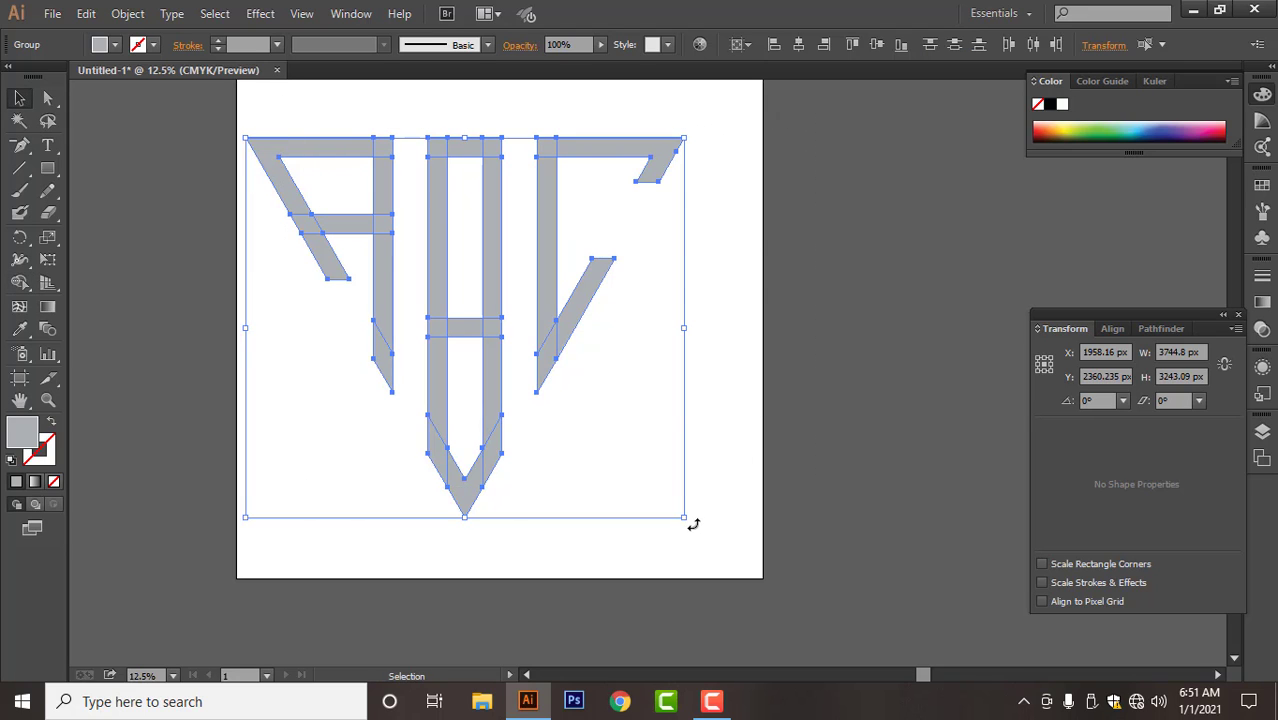
{"action": "left_click_drag", "start_coordinate": [685, 519], "coordinate": [625, 443]}
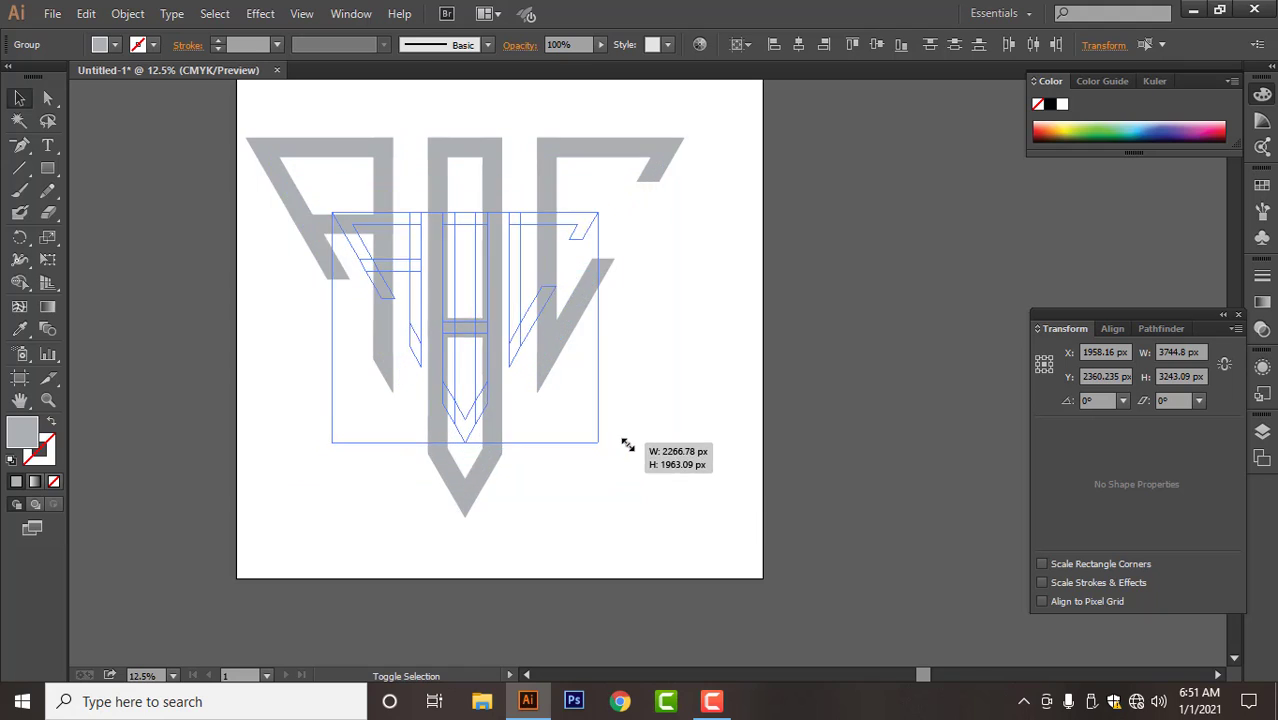
{"action": "left_click", "coordinate": [649, 460]}
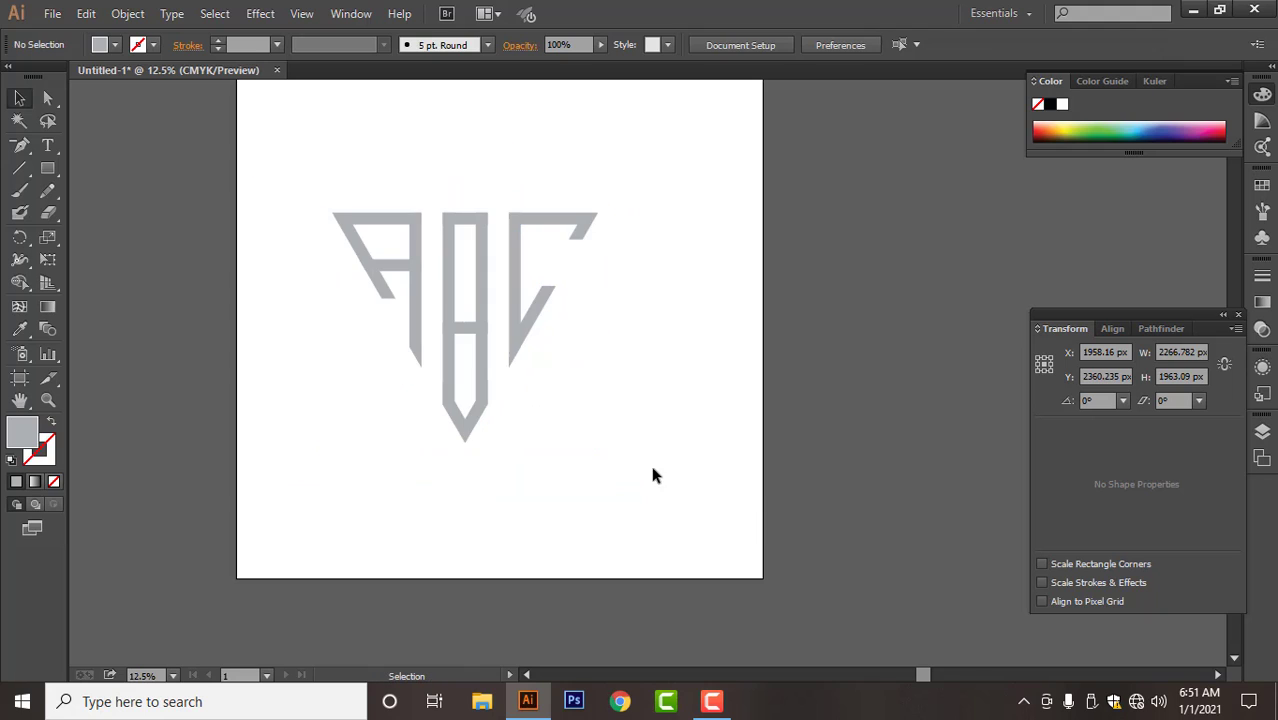
- Draw a triangle with the Polygon tool, point it left at about 252 × 291 px and place it over the middle letter's right bar at the crossbar
{"action": "left_click", "coordinate": [47, 168]}
{"action": "left_click", "coordinate": [147, 236]}
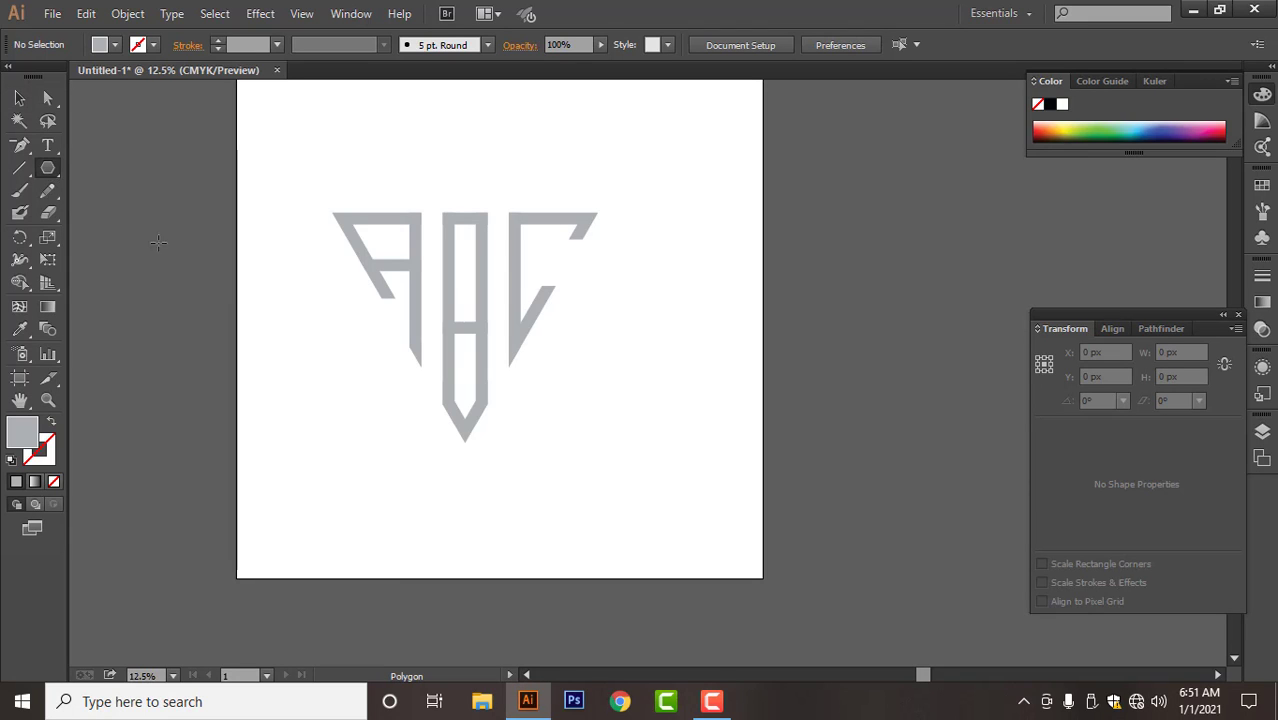
{"action": "left_click_drag", "start_coordinate": [232, 289], "coordinate": [322, 420]}
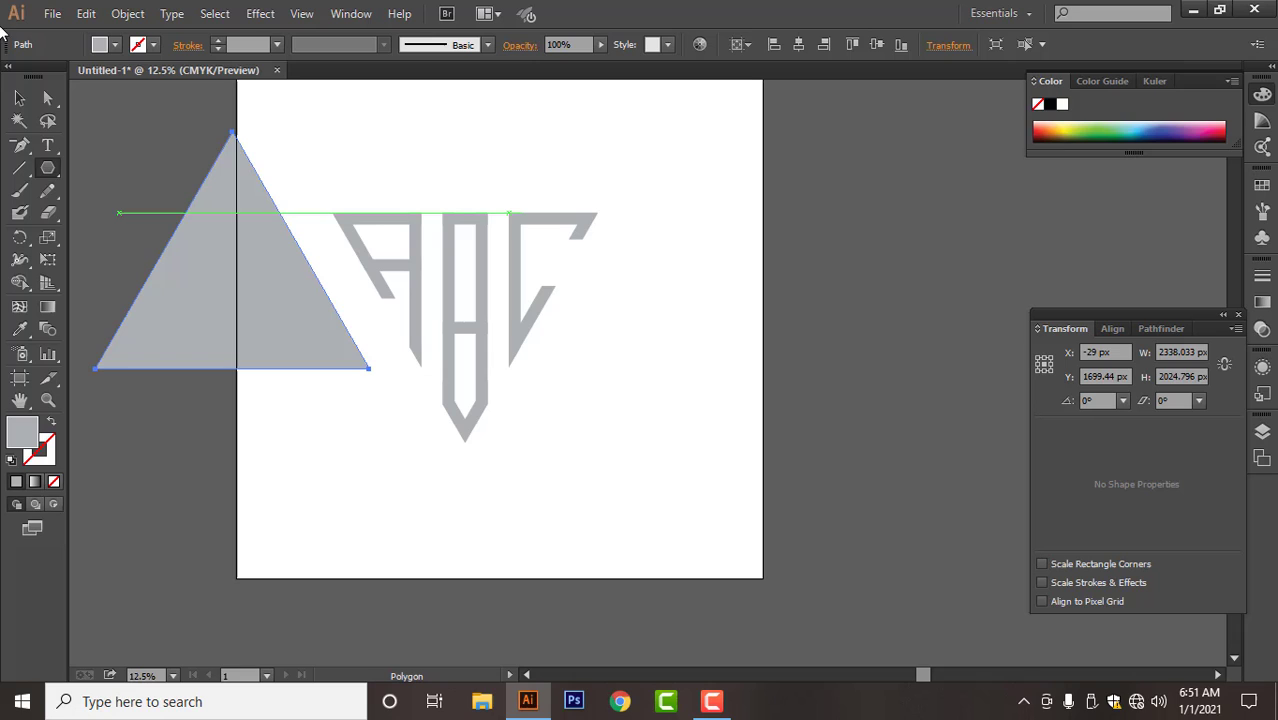
{"action": "left_click", "coordinate": [19, 97]}
{"action": "left_click_drag", "start_coordinate": [369, 371], "coordinate": [263, 206]}
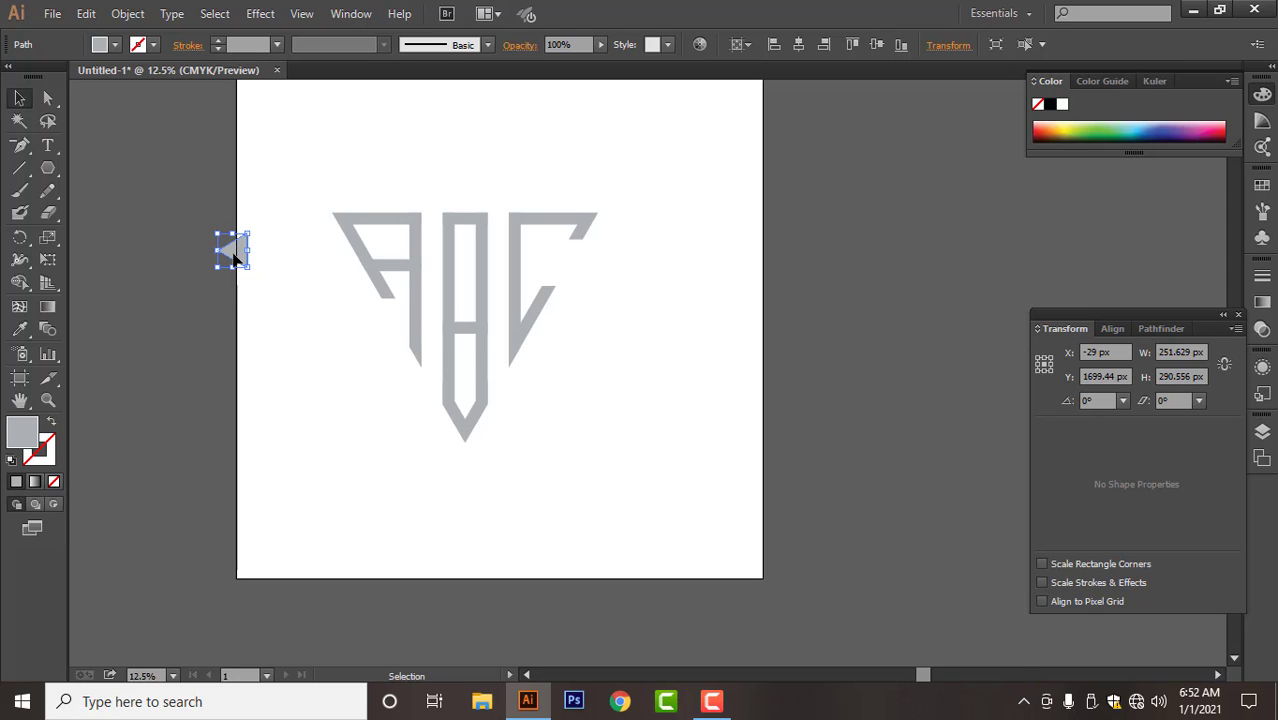
{"action": "left_click_drag", "start_coordinate": [233, 258], "coordinate": [468, 277]}
{"action": "scroll", "coordinate": [495, 343], "scroll_direction": "up", "scroll_amount": 5}
{"action": "scroll", "coordinate": [472, 340], "scroll_direction": "down", "scroll_amount": 2}
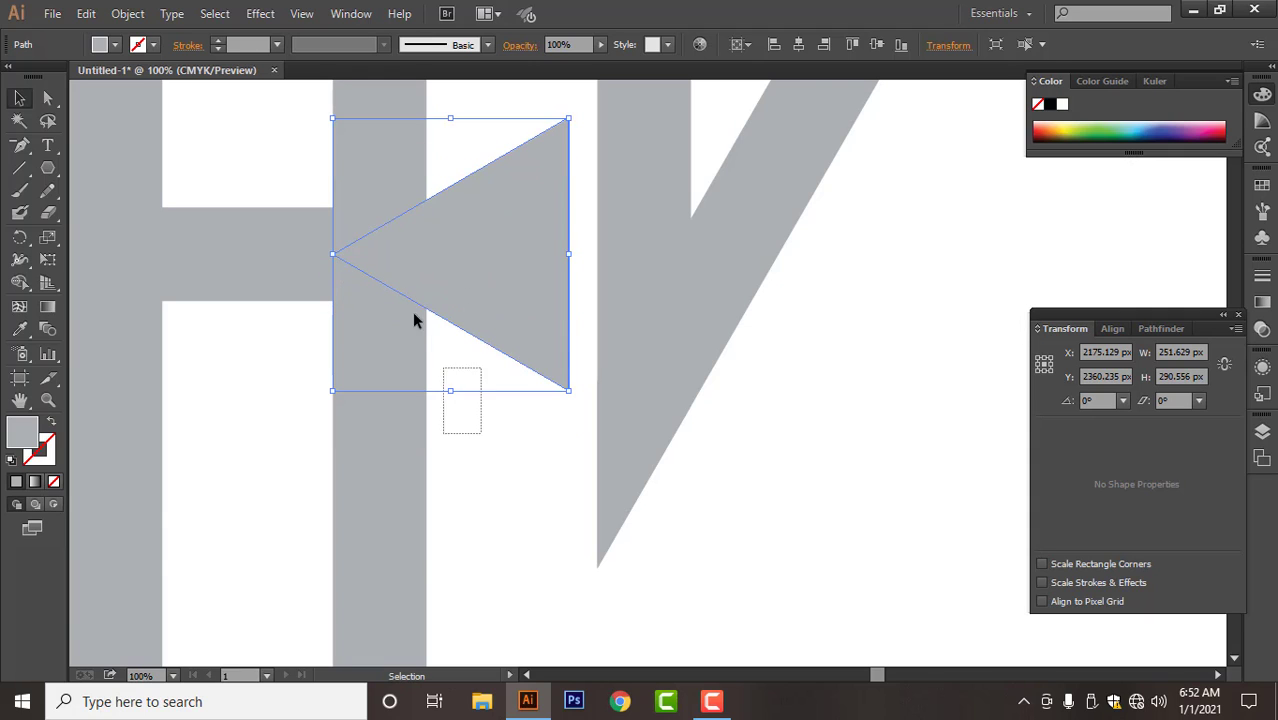
- Use Shape Builder to delete the small triangle, its overlap and the leftover corner slivers, notching the middle letter's right bar into a B
{"action": "left_click", "coordinate": [335, 186], "text": "shift"}
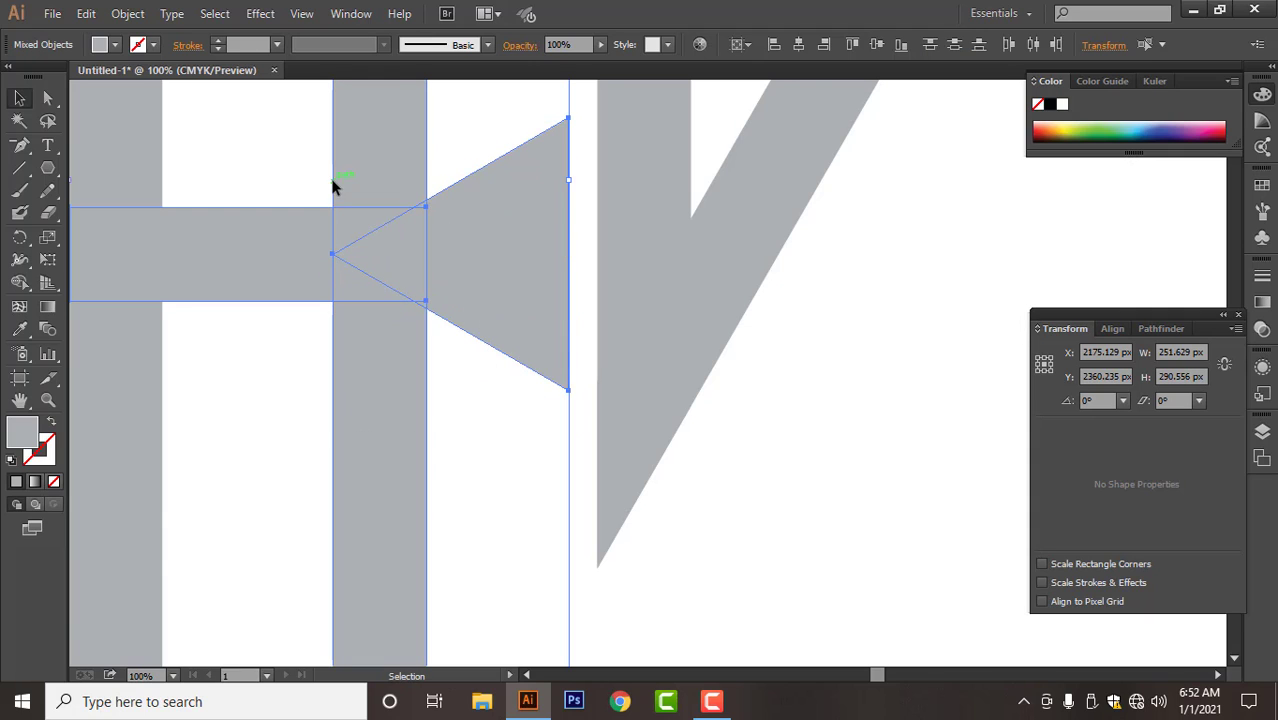
{"action": "left_click", "coordinate": [22, 284]}
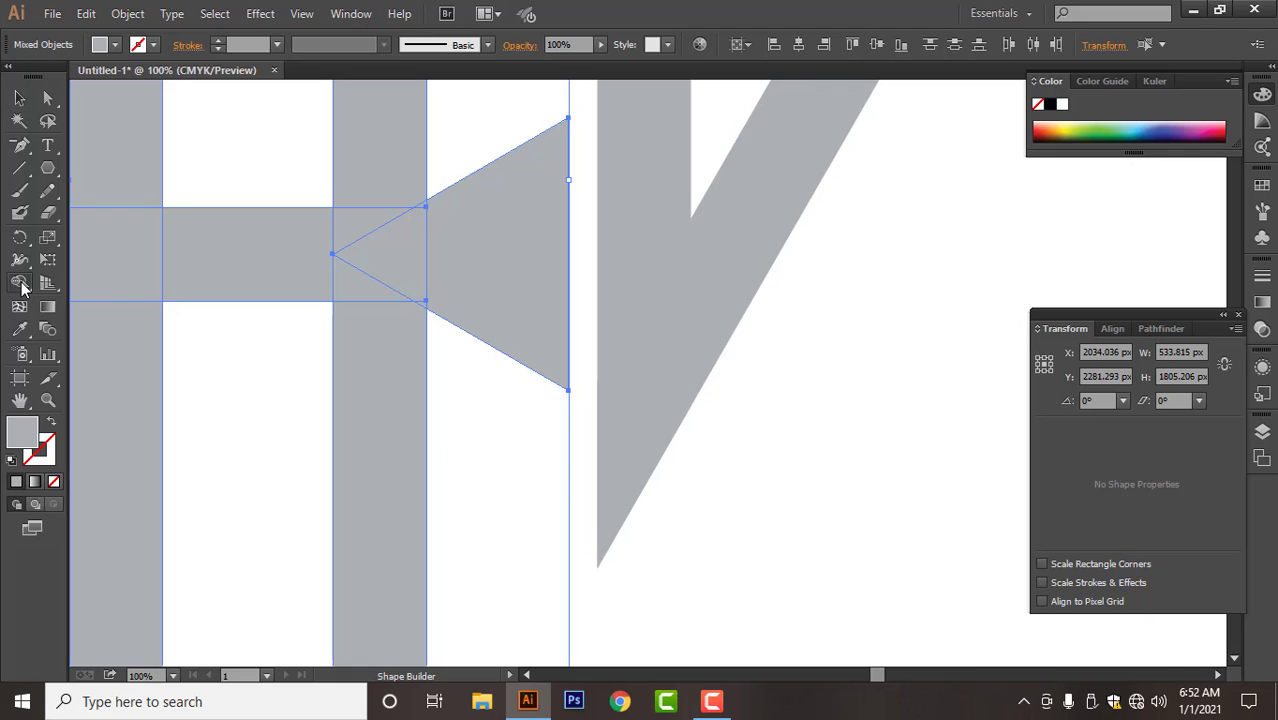
{"action": "left_click", "coordinate": [402, 253], "text": "alt"}
{"action": "left_click", "coordinate": [484, 247], "text": "alt"}
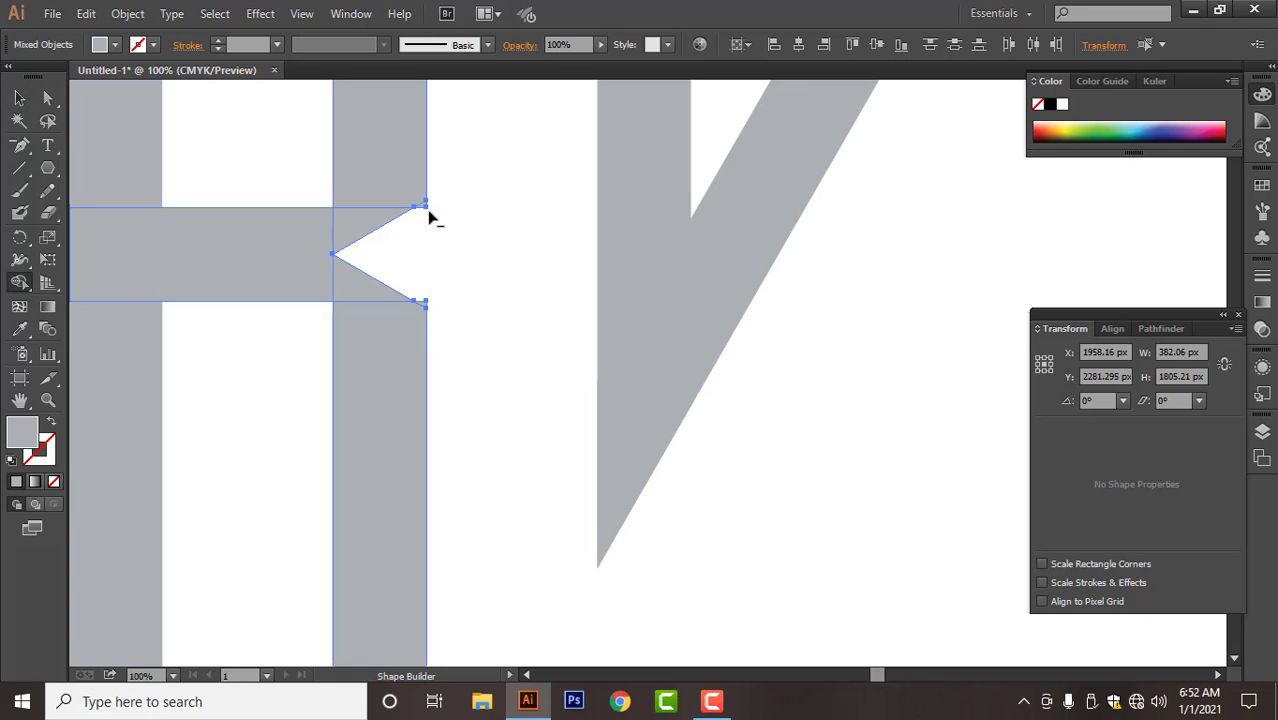
{"action": "scroll", "coordinate": [430, 218], "scroll_direction": "up", "scroll_amount": 2, "text": "alt"}
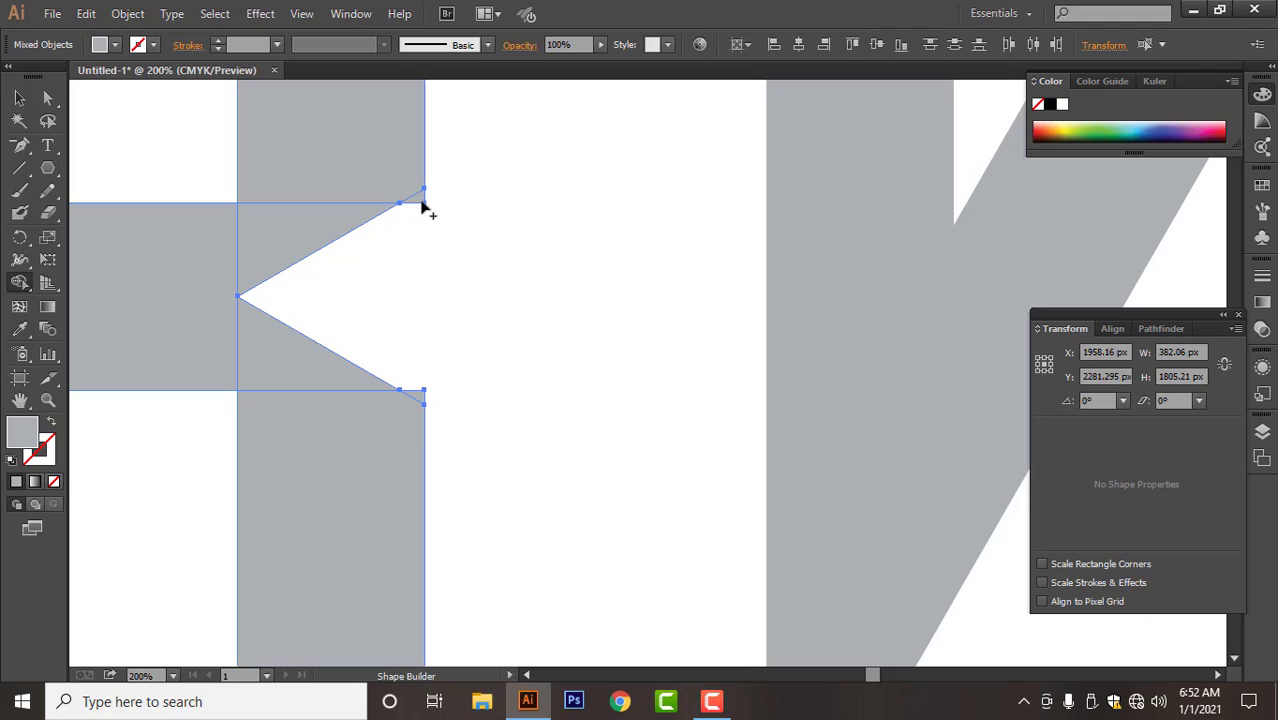
{"action": "left_click", "coordinate": [424, 395], "text": "alt"}
{"action": "left_click", "coordinate": [18, 98]}
{"action": "left_click", "coordinate": [599, 328]}
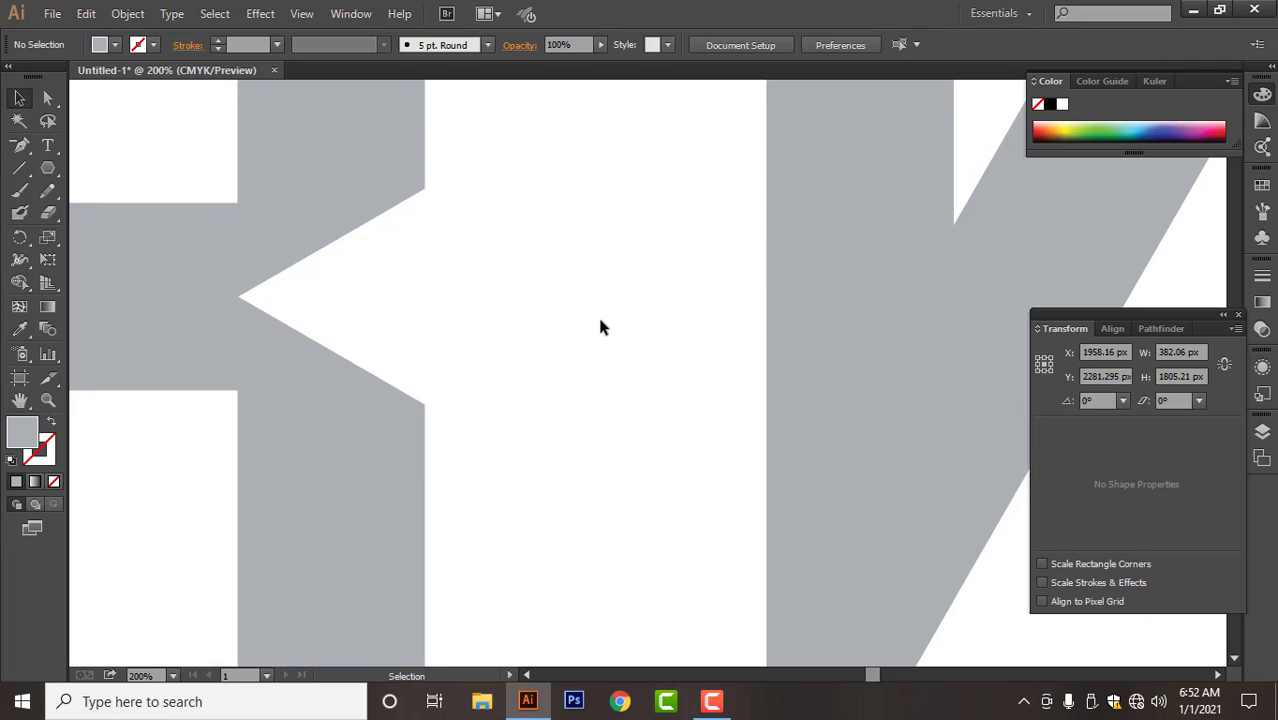
- Draw a triangle of about 2946 × 2552 px centred on the middle letter, turn it point-down and swap its fill and stroke
{"action": "scroll", "coordinate": [599, 328], "scroll_direction": "down", "scroll_amount": 4, "text": "alt"}
{"action": "scroll", "coordinate": [718, 357], "scroll_direction": "down", "scroll_amount": 1}
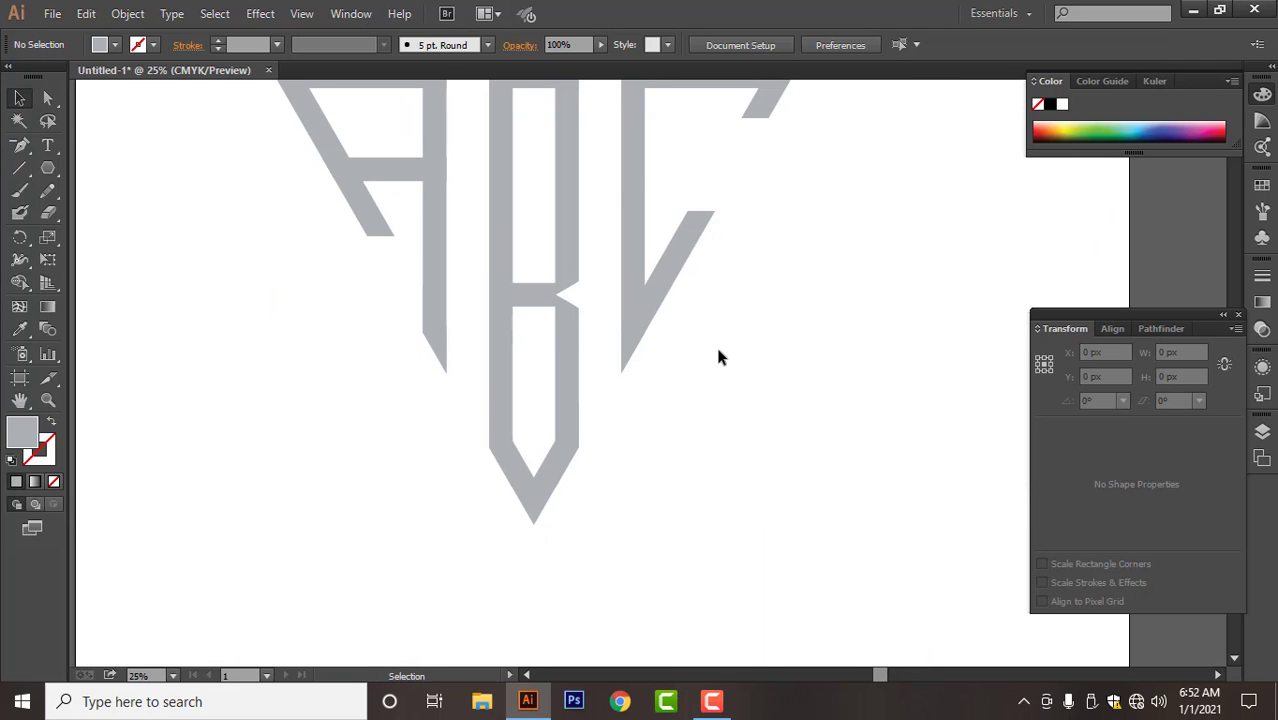
{"action": "scroll", "coordinate": [718, 357], "scroll_direction": "down", "scroll_amount": 1, "text": "alt"}
{"action": "left_click_drag", "start_coordinate": [48, 168], "coordinate": [177, 234]}
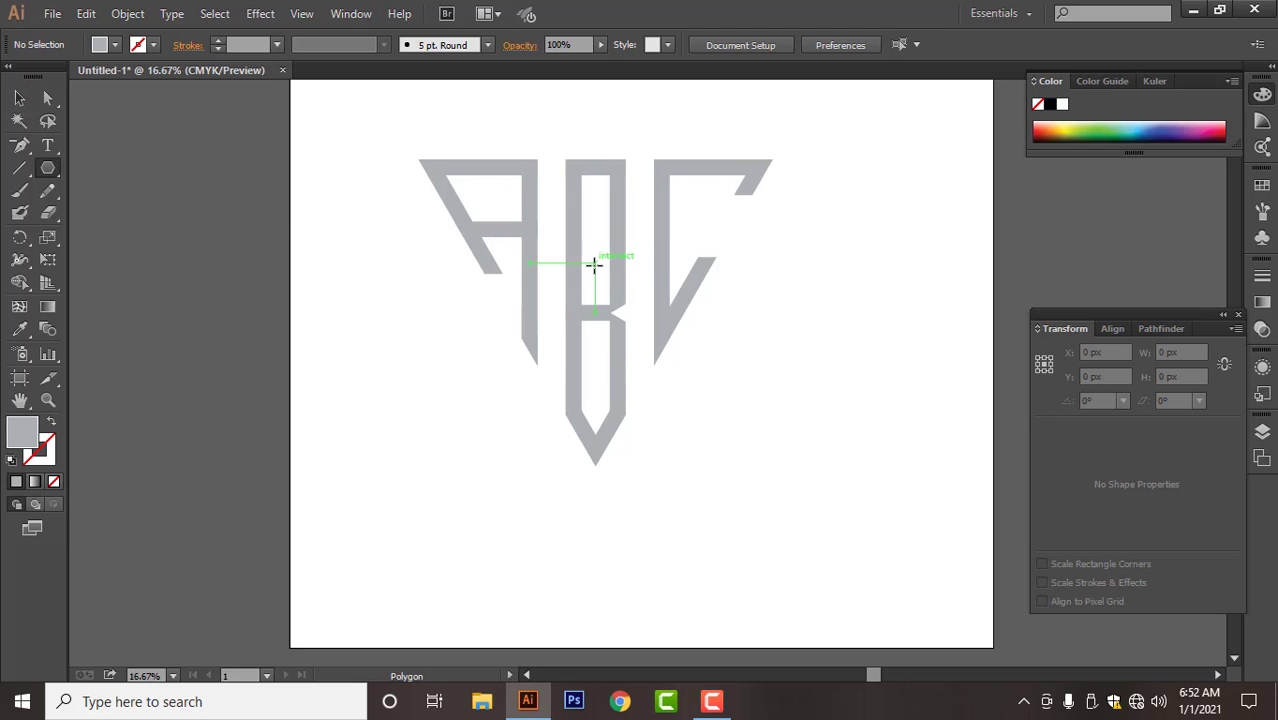
{"action": "mouse_move", "coordinate": [594, 264]}
{"action": "left_mouse_down"}
{"action": "mouse_move", "coordinate": [659, 391]}
{"action": "mouse_move", "coordinate": [742, 488]}
{"action": "left_mouse_up"}
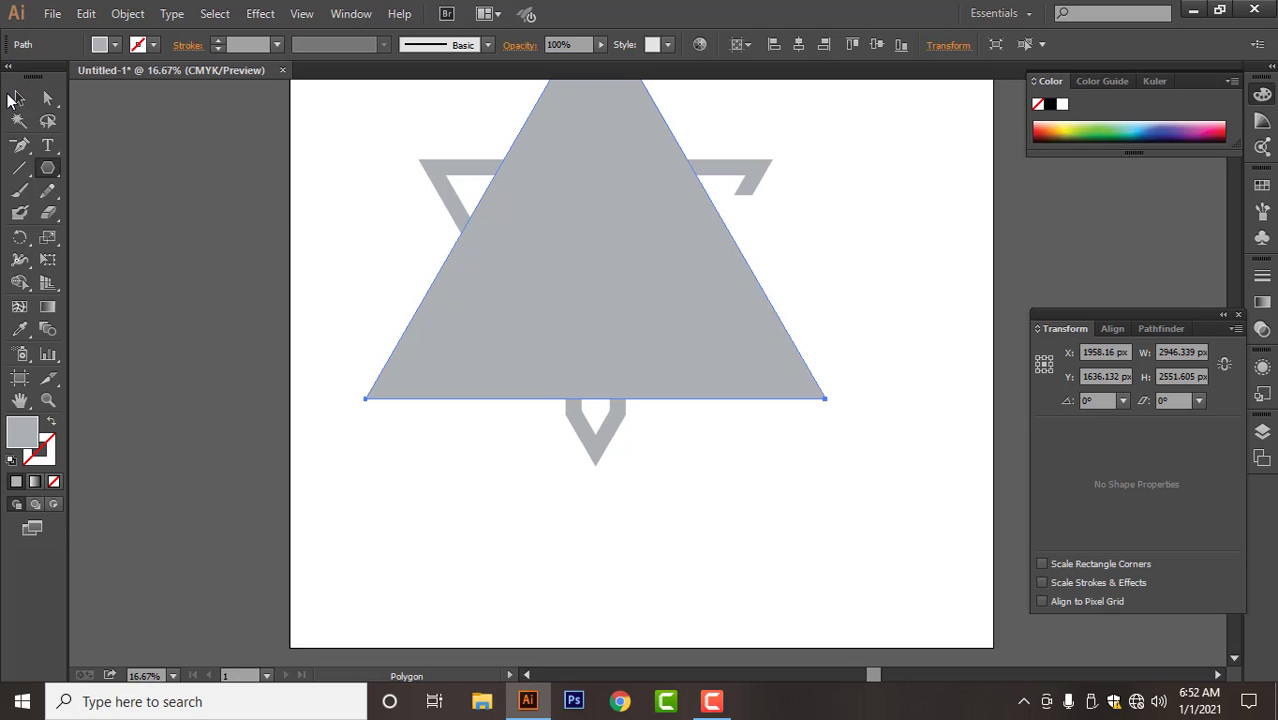
{"action": "left_click", "coordinate": [14, 97]}
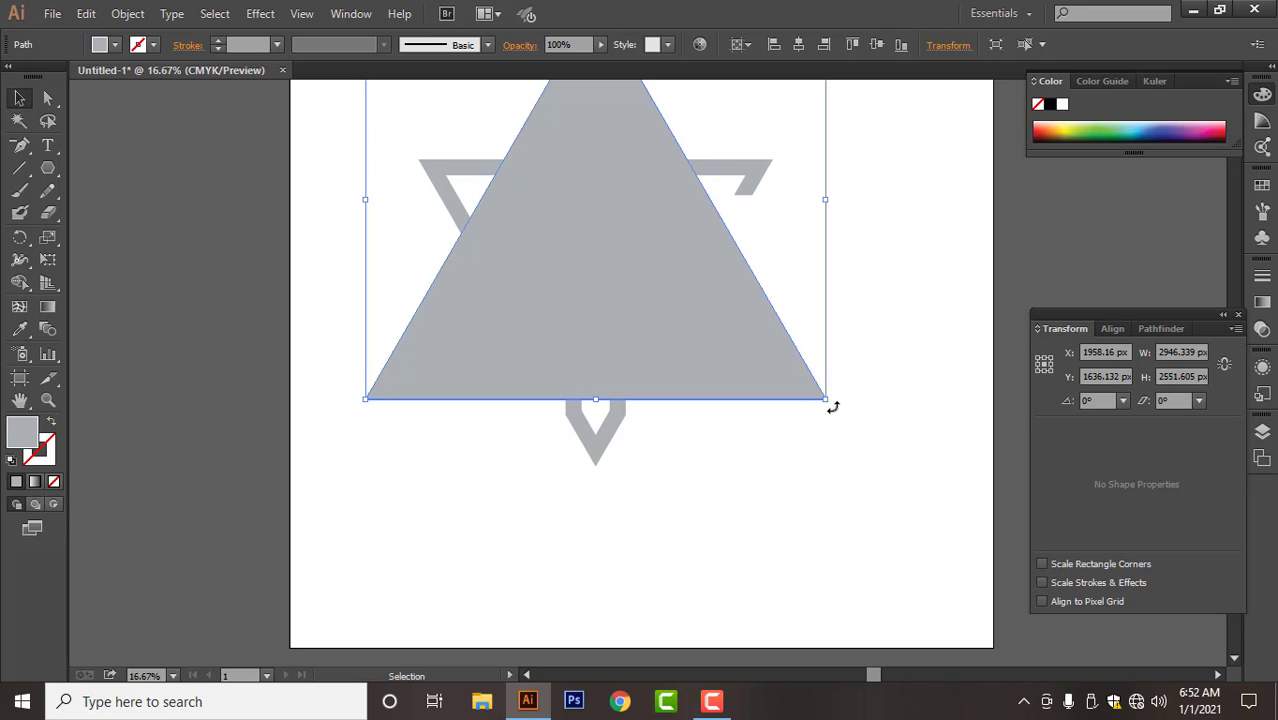
{"action": "left_click_drag", "start_coordinate": [832, 406], "coordinate": [432, 117]}
{"action": "left_click", "coordinate": [53, 424]}
- Set the inverted triangle's stroke weight to 107 pt
{"action": "scroll", "coordinate": [669, 473], "scroll_direction": "up", "scroll_amount": 3}
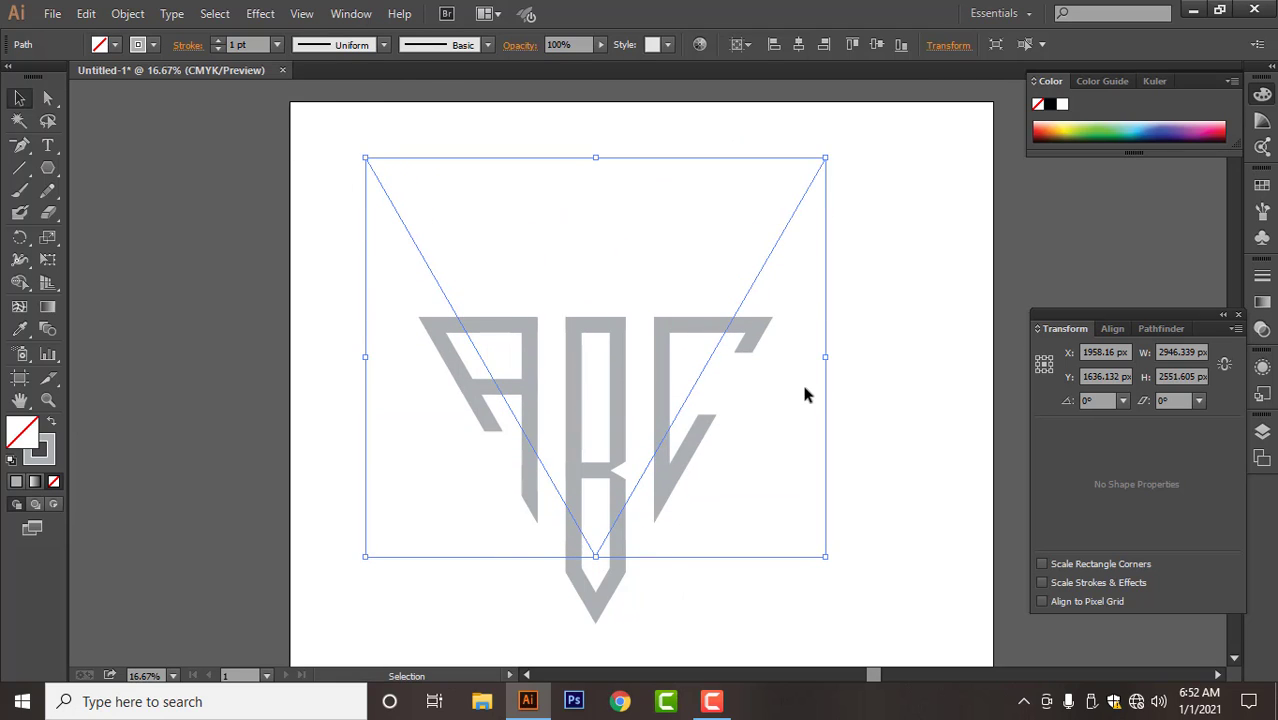
{"action": "scroll", "coordinate": [804, 353], "scroll_direction": "down", "scroll_amount": 2}
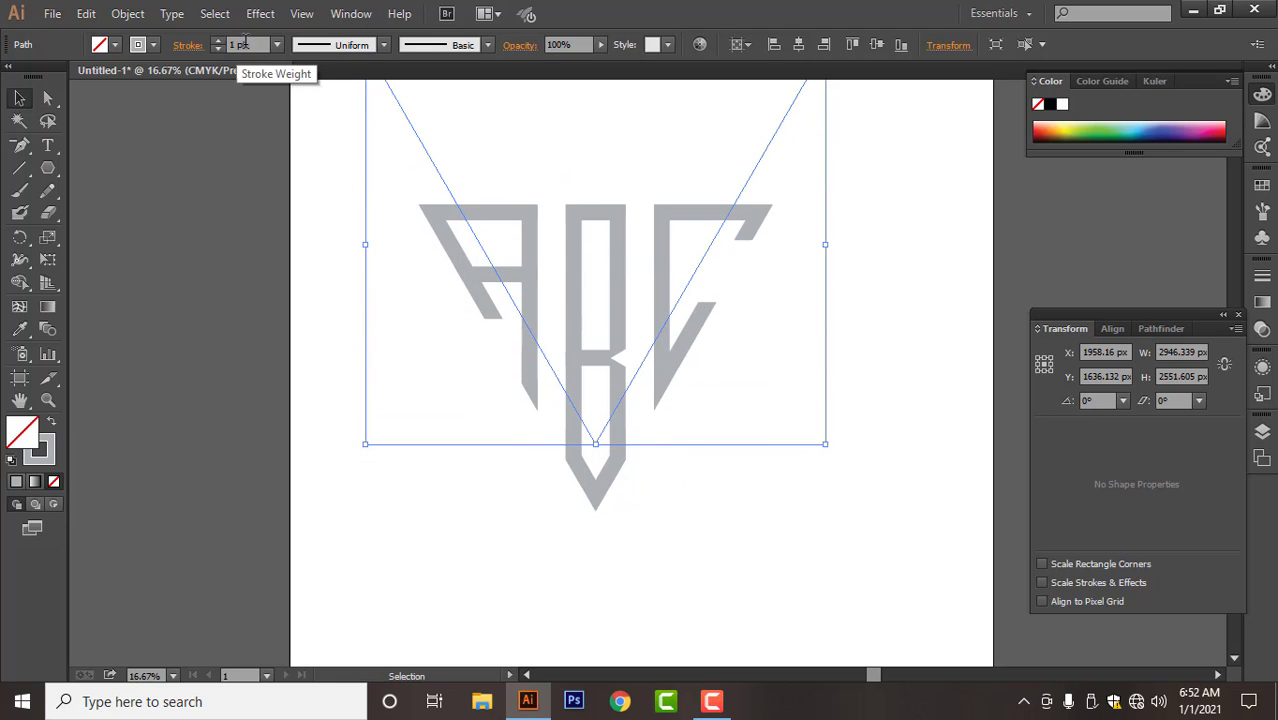
{"action": "left_click", "coordinate": [243, 41]}
{"action": "scroll", "coordinate": [248, 41], "scroll_direction": "up", "scroll_amount": 20}
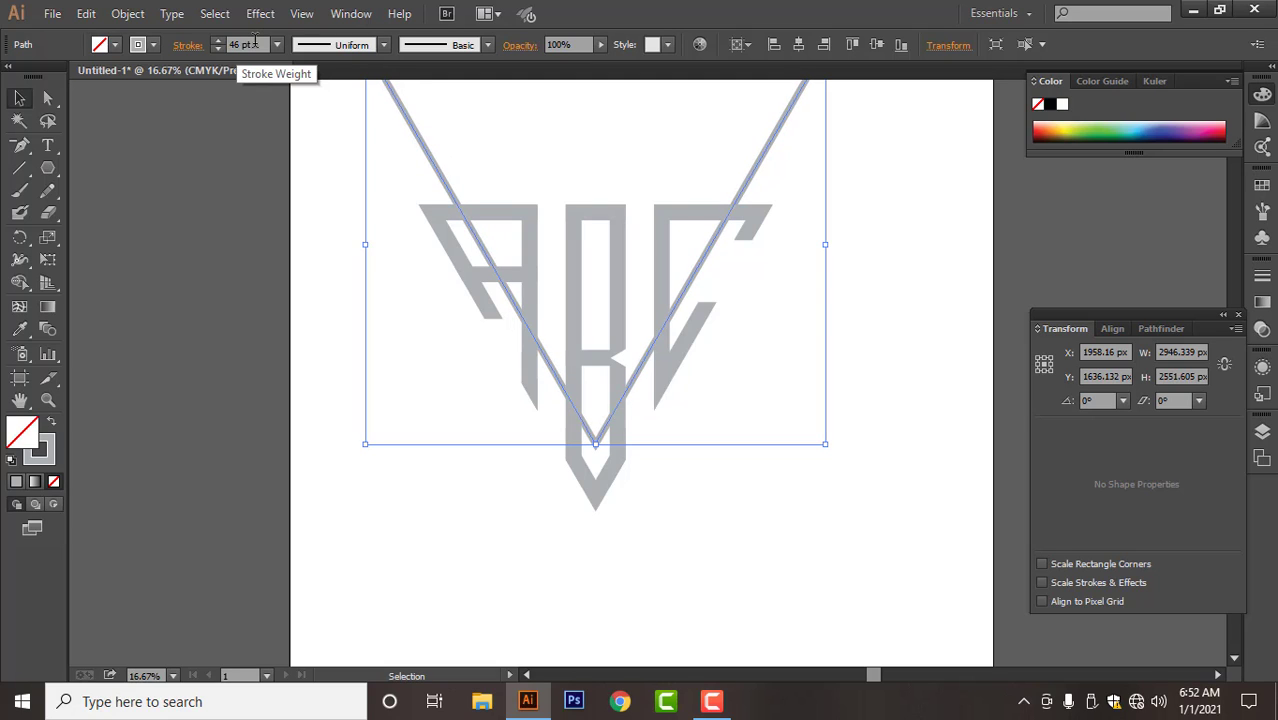
{"action": "scroll", "coordinate": [254, 41], "scroll_direction": "up", "scroll_amount": 20}
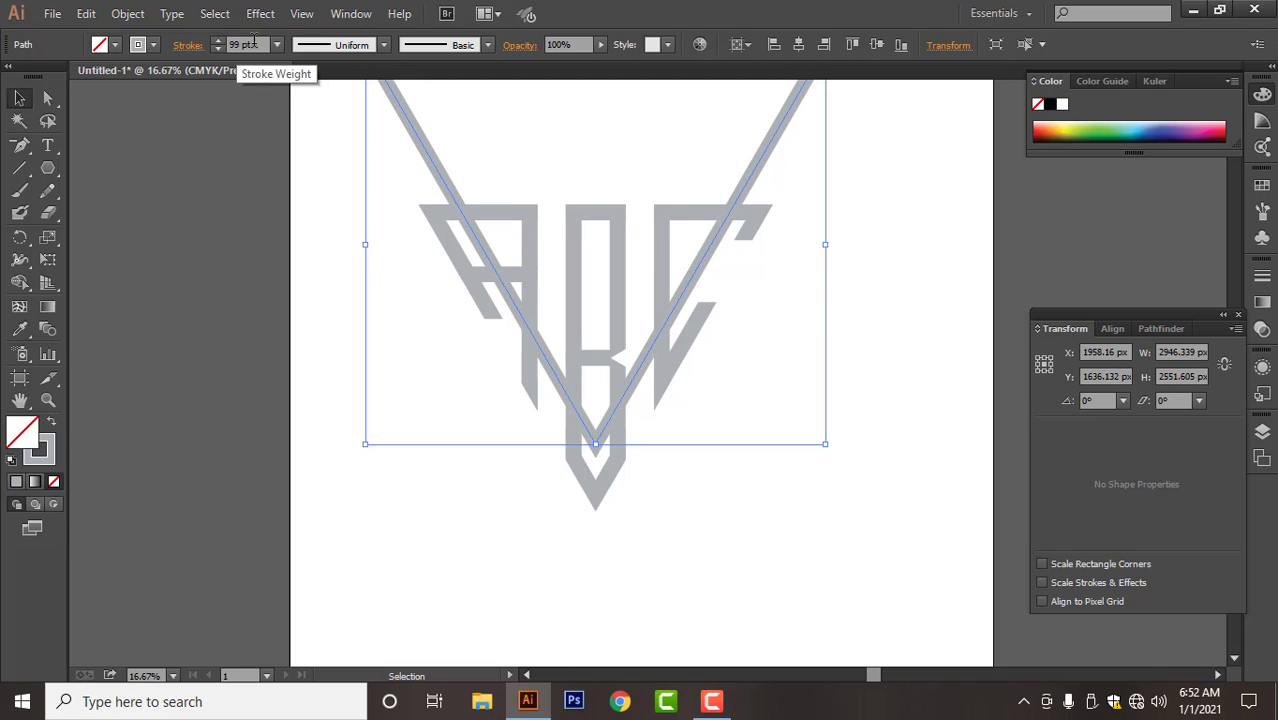
{"action": "scroll", "coordinate": [254, 41], "scroll_direction": "up", "scroll_amount": 8}
- Shift the outlined triangle down over the letters and resize it proportionally about its centre to about 2539 × 2199 px
{"action": "left_click_drag", "start_coordinate": [817, 442], "coordinate": [749, 377]}
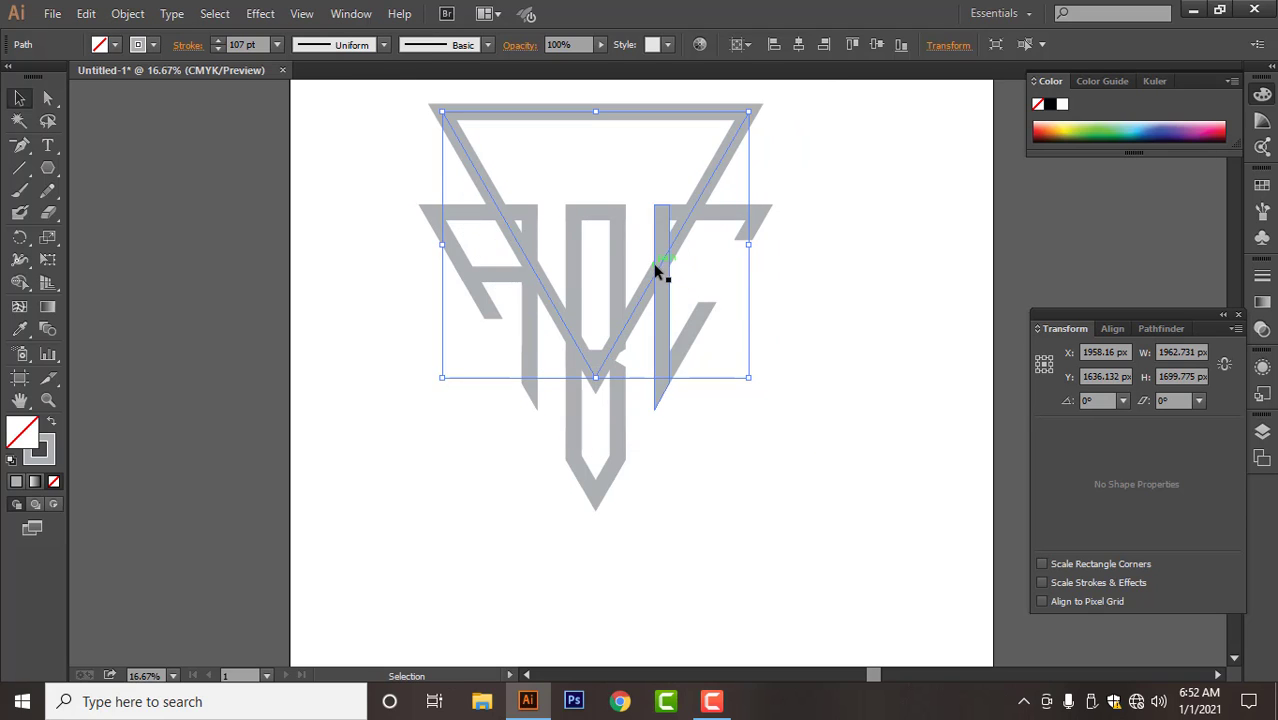
{"action": "left_click_drag", "start_coordinate": [663, 276], "coordinate": [651, 386]}
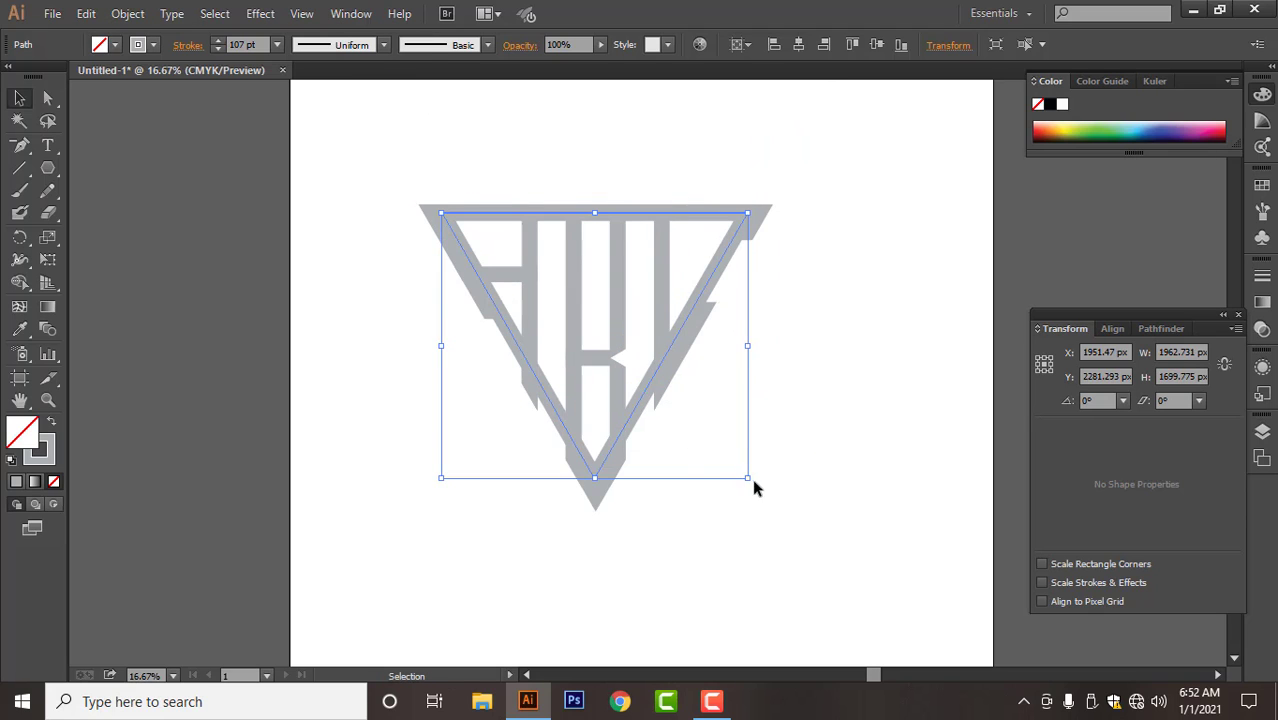
{"action": "left_click_drag", "start_coordinate": [749, 479], "coordinate": [793, 519]}
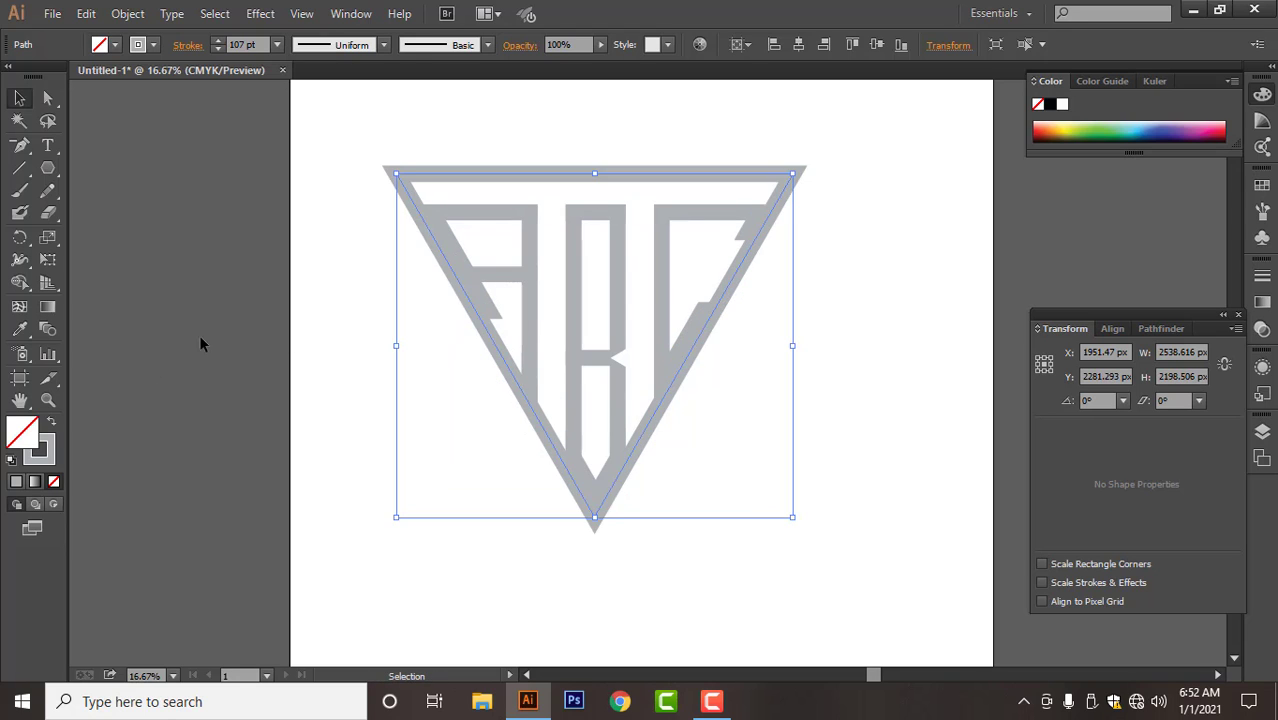
- Move the triangle outline off to the left of the letters and unite all the letter pieces with Pathfinder
{"action": "left_click", "coordinate": [533, 257]}
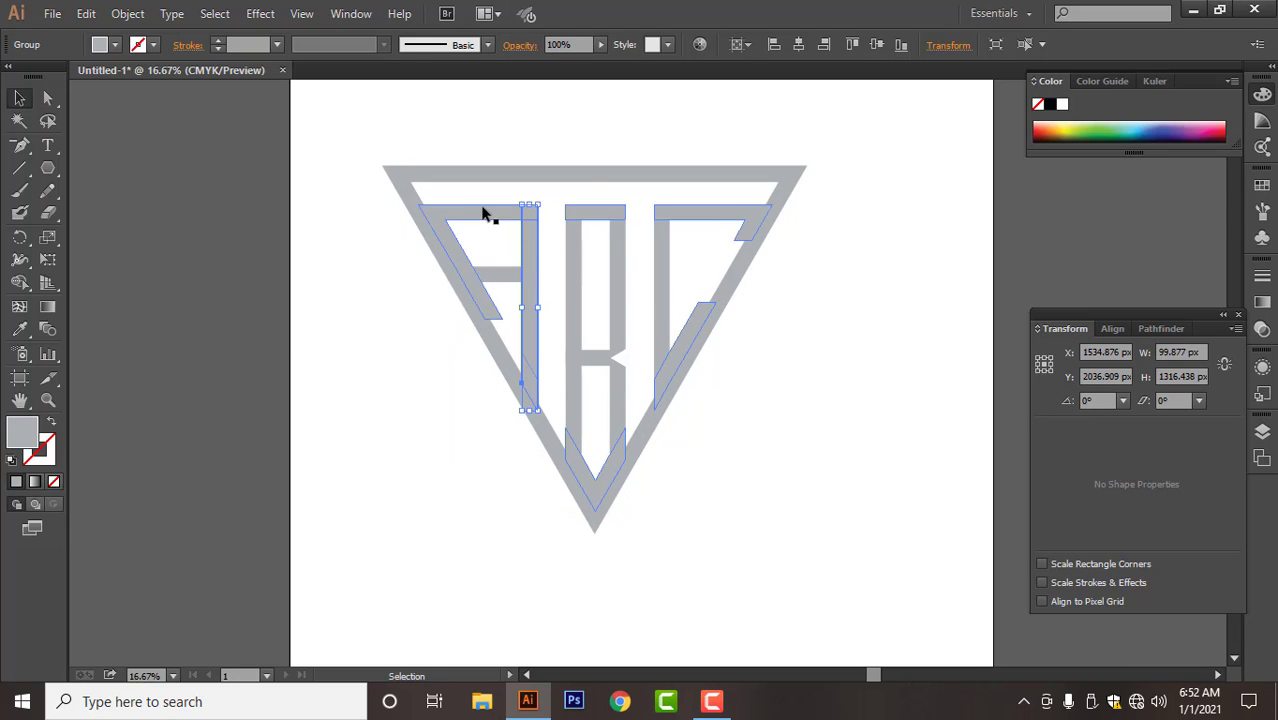
{"action": "left_click_drag", "start_coordinate": [633, 175], "coordinate": [292, 196]}
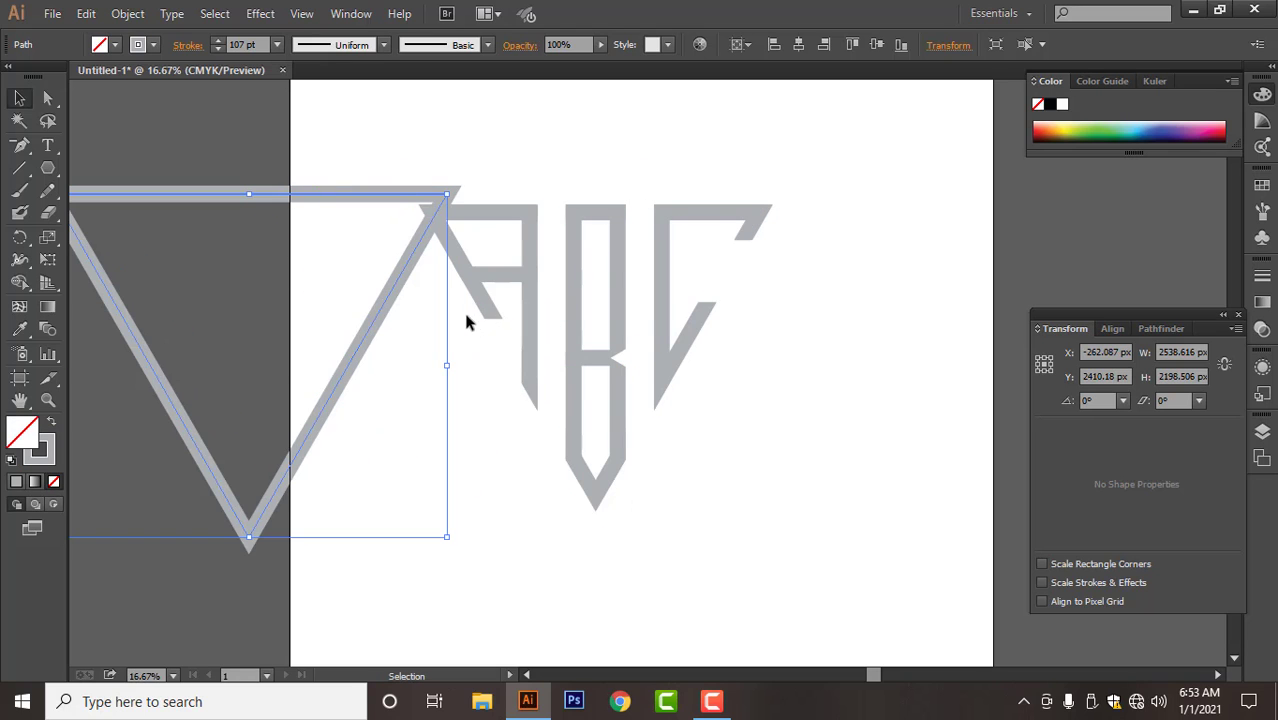
{"action": "left_click_drag", "start_coordinate": [466, 322], "coordinate": [955, 210]}
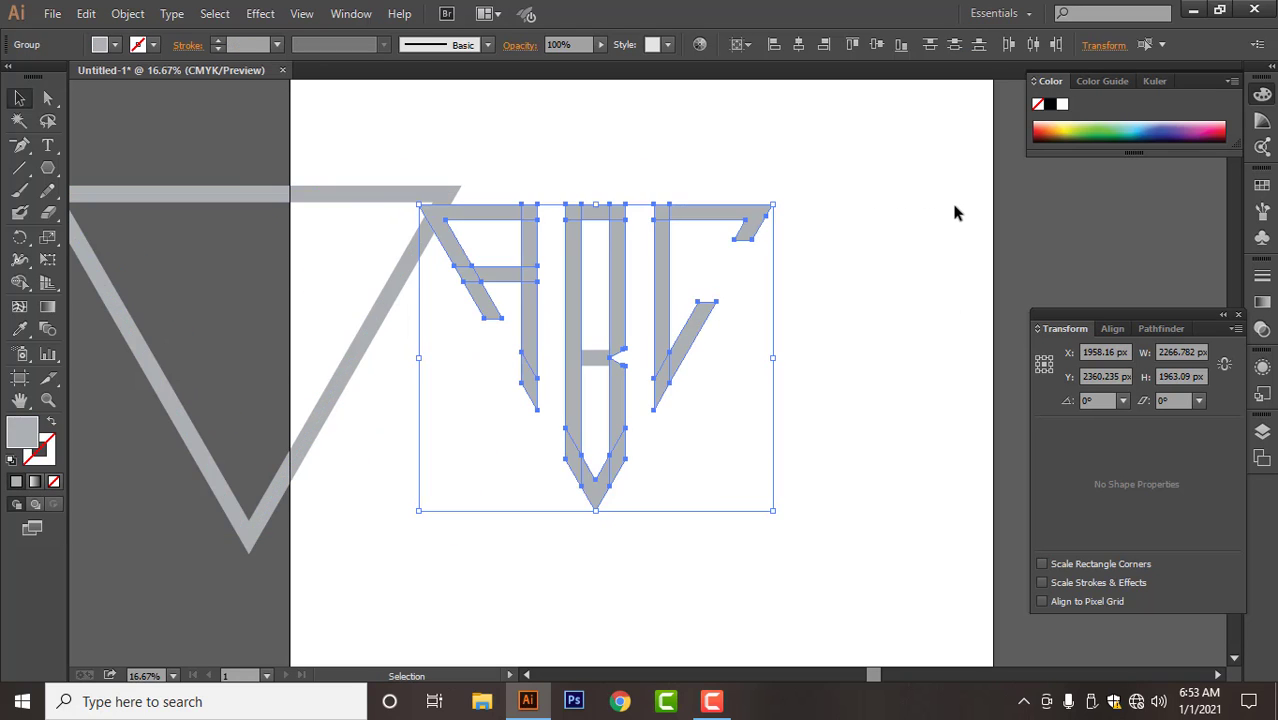
{"action": "left_click_drag", "start_coordinate": [772, 583], "coordinate": [479, 173]}
{"action": "left_click", "coordinate": [1160, 329]}
{"action": "left_click", "coordinate": [1046, 372]}
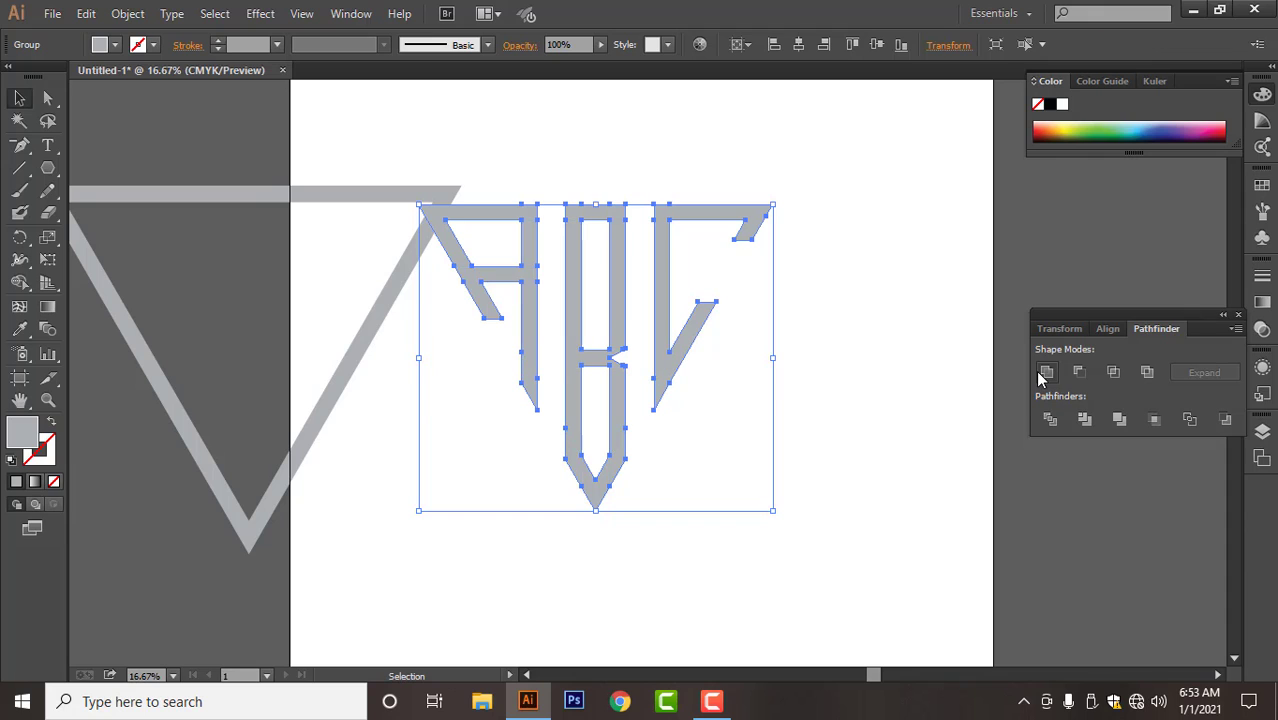
- Move the triangle outline back around the letters and align both objects to each other's horizontal and vertical centres
{"action": "left_click_drag", "start_coordinate": [277, 193], "coordinate": [633, 193]}
{"action": "left_click_drag", "start_coordinate": [703, 119], "coordinate": [535, 590]}
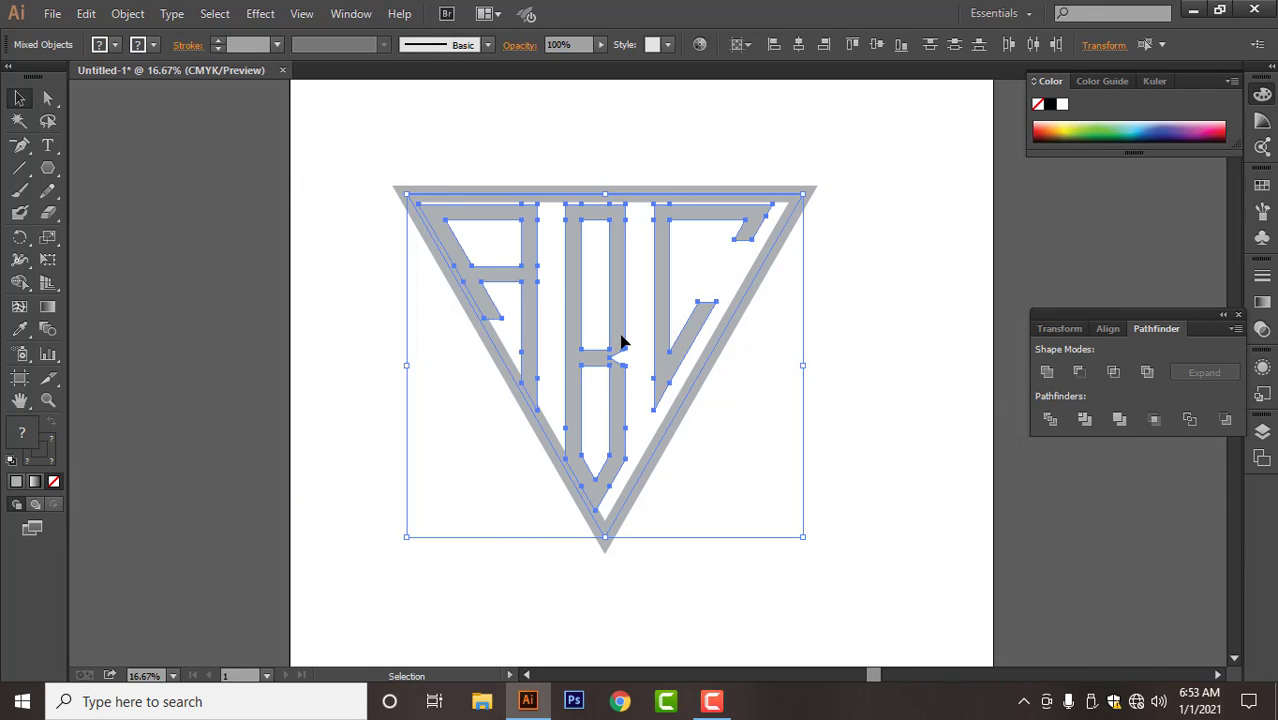
{"action": "left_click", "coordinate": [1106, 331]}
{"action": "left_click", "coordinate": [1080, 372]}
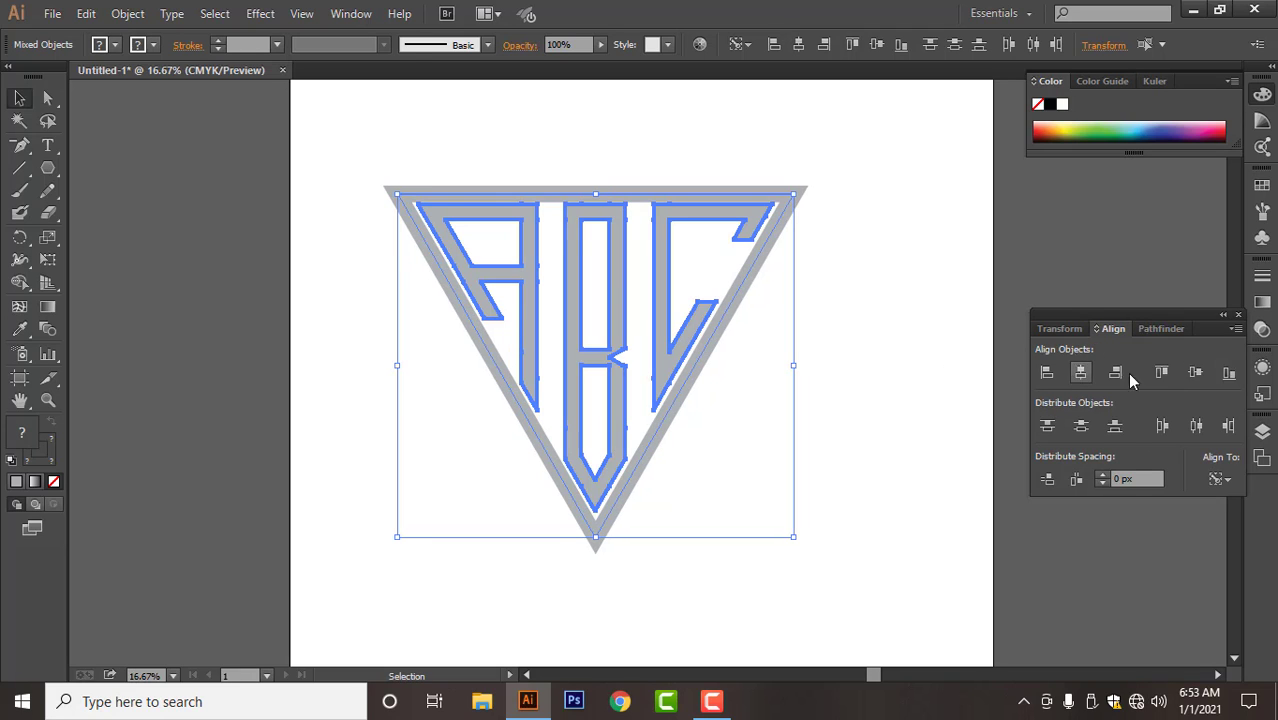
{"action": "left_click", "coordinate": [1194, 372]}
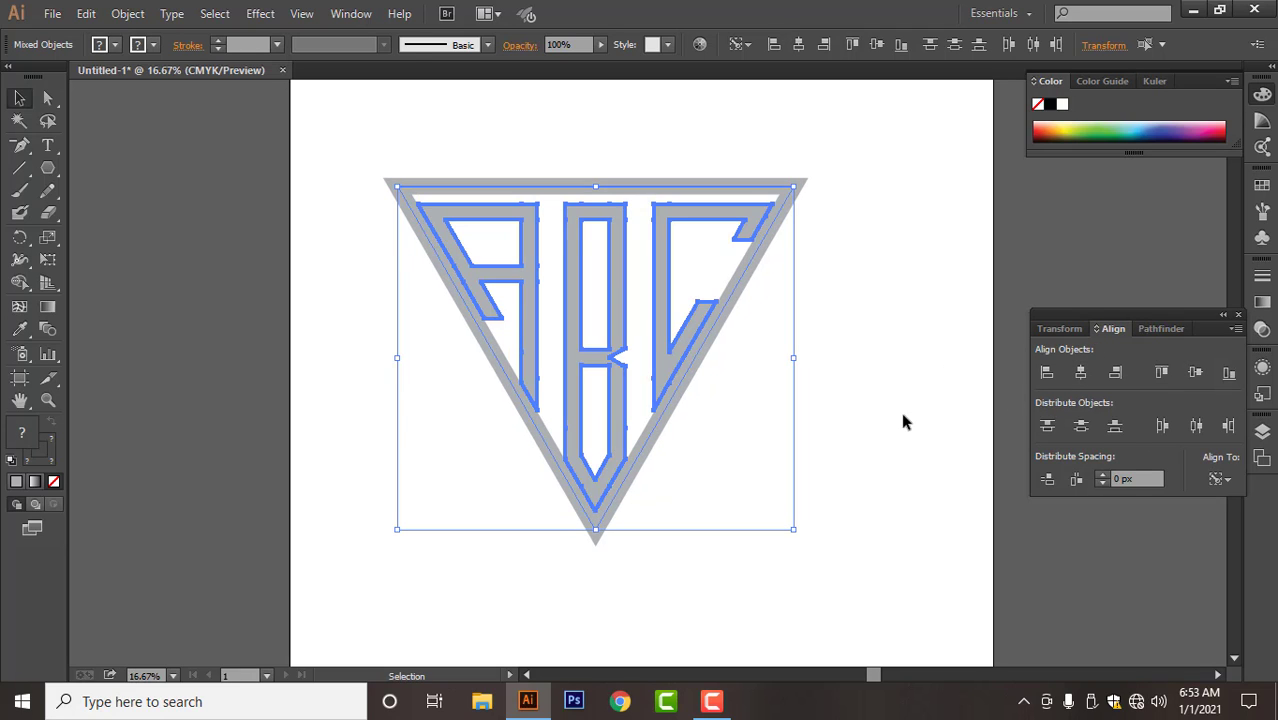
{"action": "left_click", "coordinate": [840, 534]}
- Enlarge the triangle outline proportionally about its centre and nudge it down slightly to leave an even gap around the letters
{"action": "left_click", "coordinate": [622, 488]}
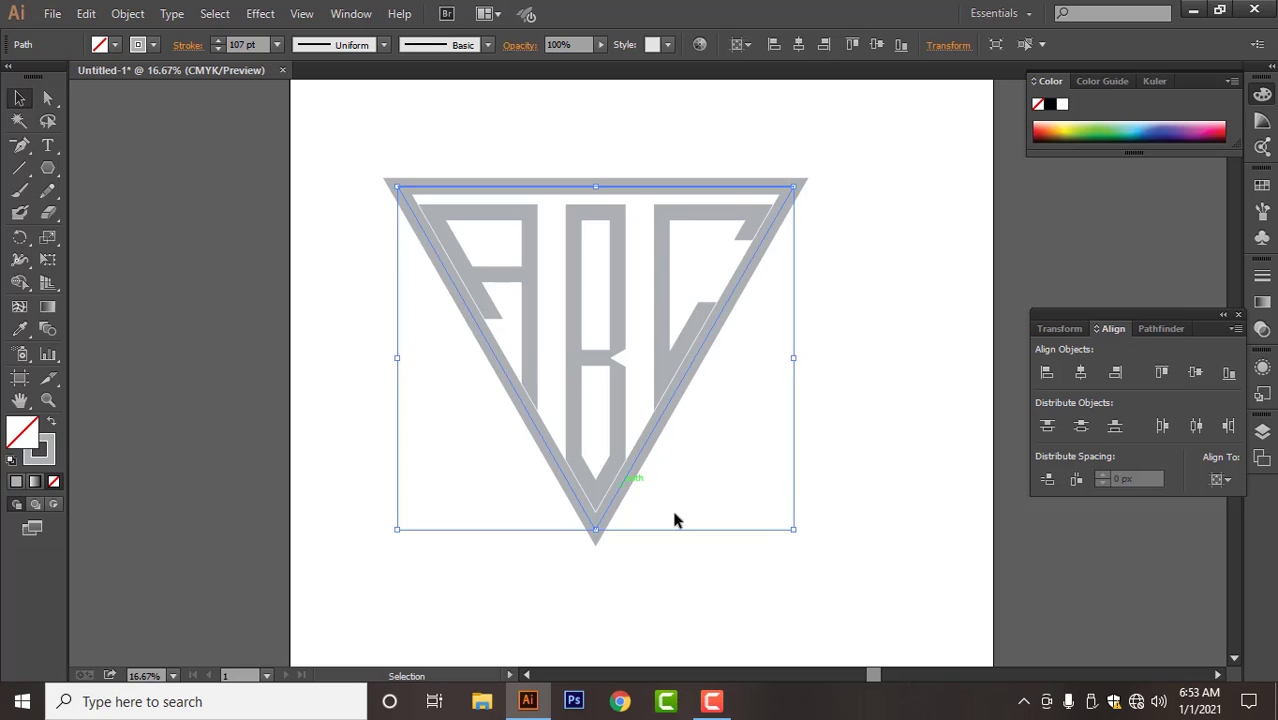
{"action": "left_click_drag", "start_coordinate": [792, 529], "coordinate": [830, 558]}
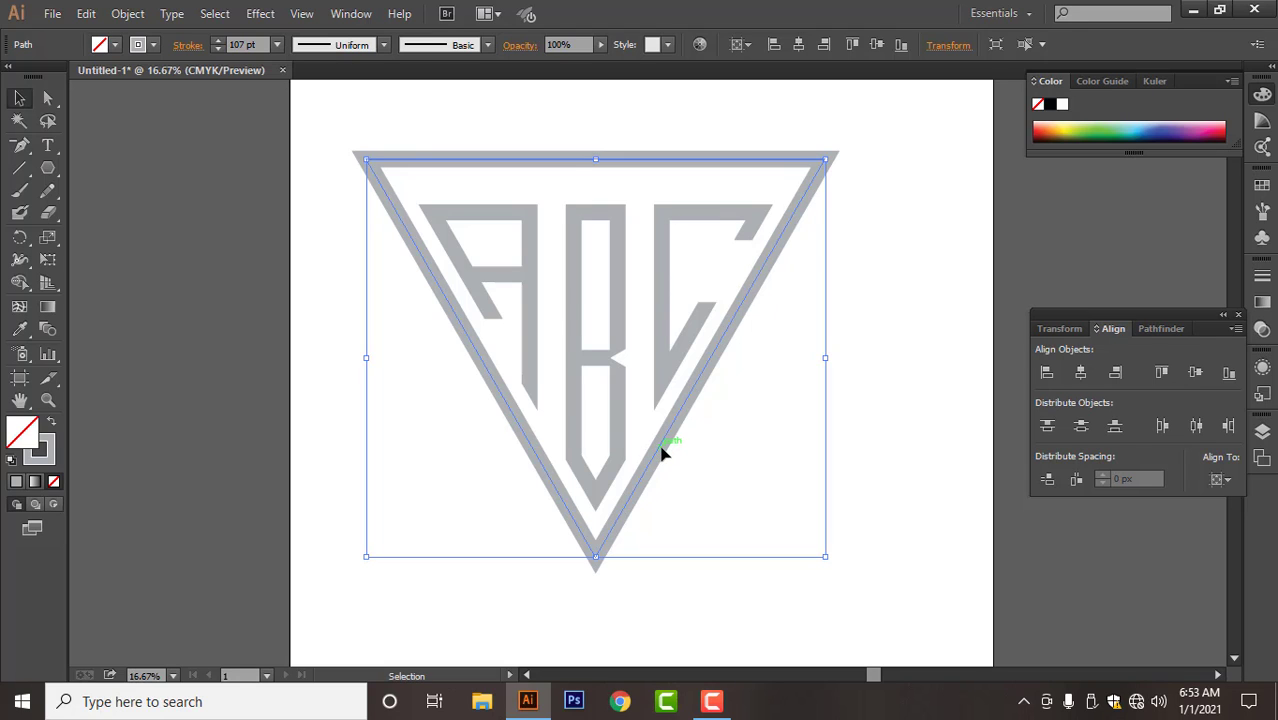
{"action": "key", "text": "Down"}
{"action": "key", "text": "Down"}
{"action": "key", "text": "Down"}
{"action": "key", "text": "Down"}
{"action": "key", "text": "Down"}
{"action": "key", "text": "Down"}
{"action": "key", "text": "Down"}
{"action": "key", "text": "Down"}
{"action": "key", "text": "Down"}
{"action": "key", "text": "Down"}
{"action": "key", "text": "Down"}
{"action": "key", "text": "Down"}
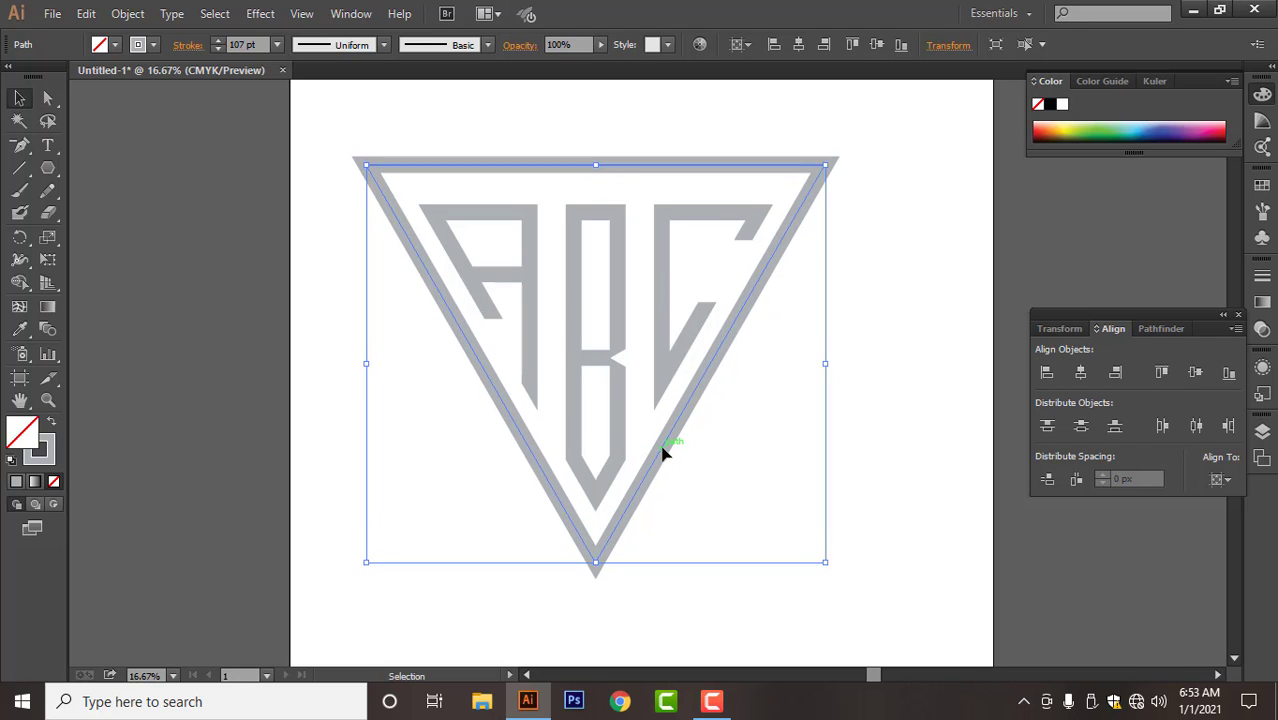
{"action": "key", "text": "Down"}
{"action": "key", "text": "Down"}
{"action": "key", "text": "Down"}
{"action": "key", "text": "Down"}
{"action": "key", "text": "Down"}
{"action": "left_click", "coordinate": [855, 421]}
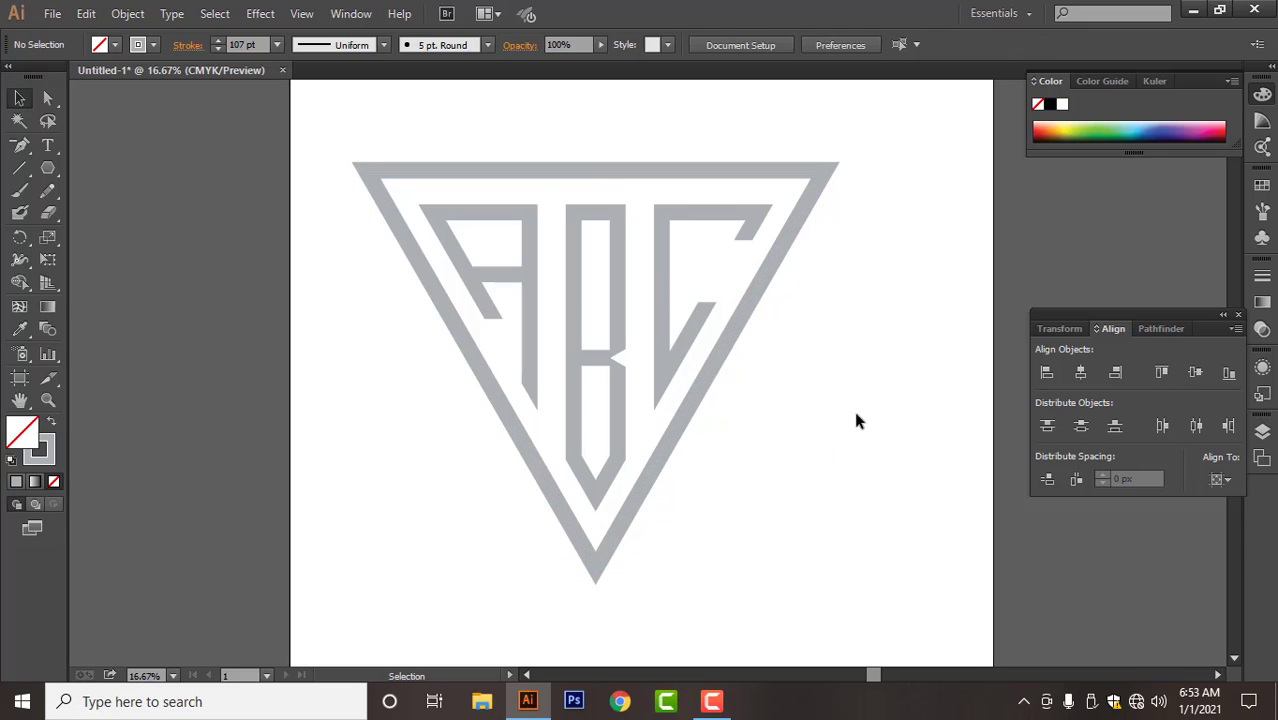
- Fill the united ABC letters with yellow from the colour spectrum
{"action": "scroll", "coordinate": [712, 420], "scroll_direction": "down", "scroll_amount": 1}
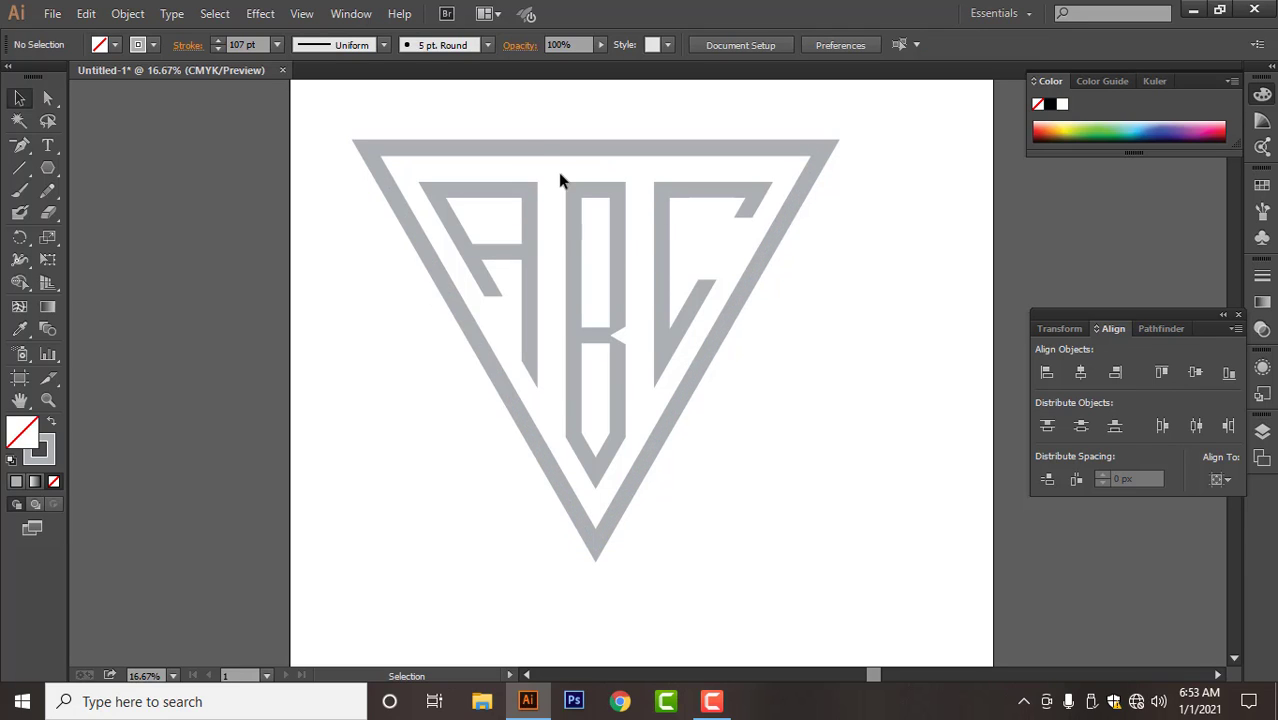
{"action": "left_click", "coordinate": [621, 263]}
{"action": "left_click", "coordinate": [1113, 118]}
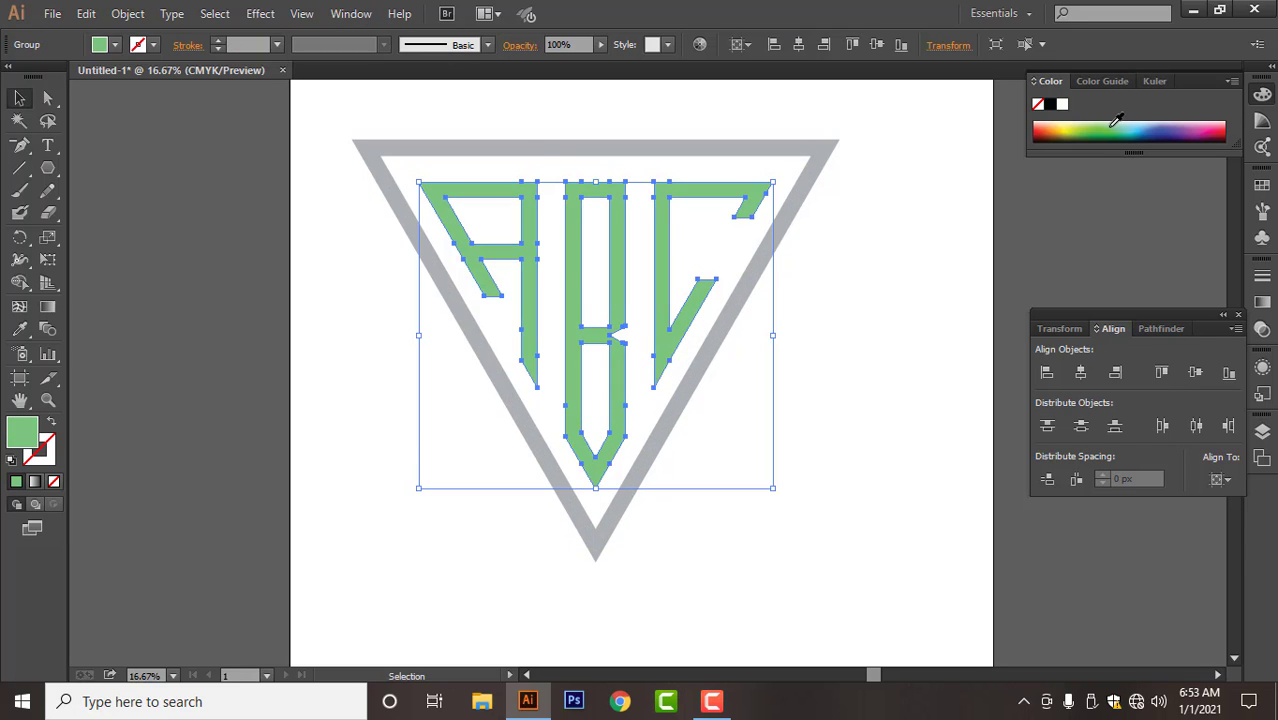
{"action": "left_click", "coordinate": [1058, 127]}
{"action": "left_click", "coordinate": [801, 372]}
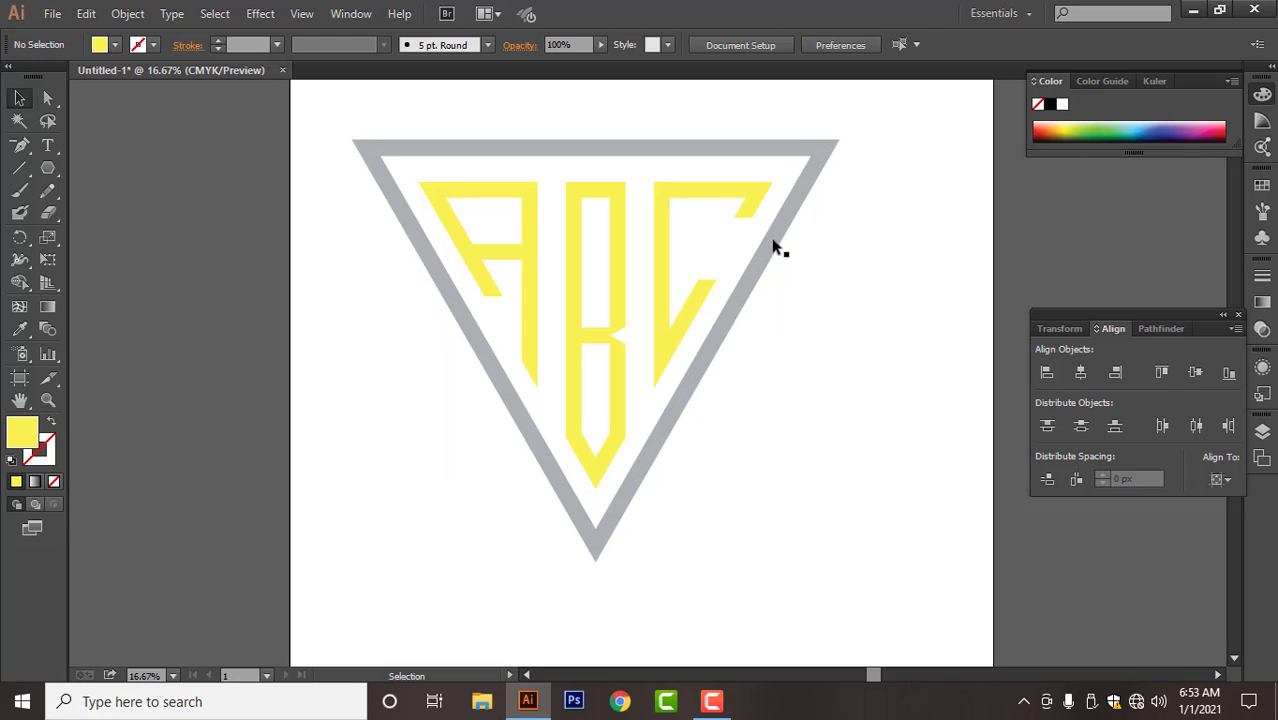
{"action": "left_click", "coordinate": [672, 305]}
{"action": "left_click", "coordinate": [807, 385]}
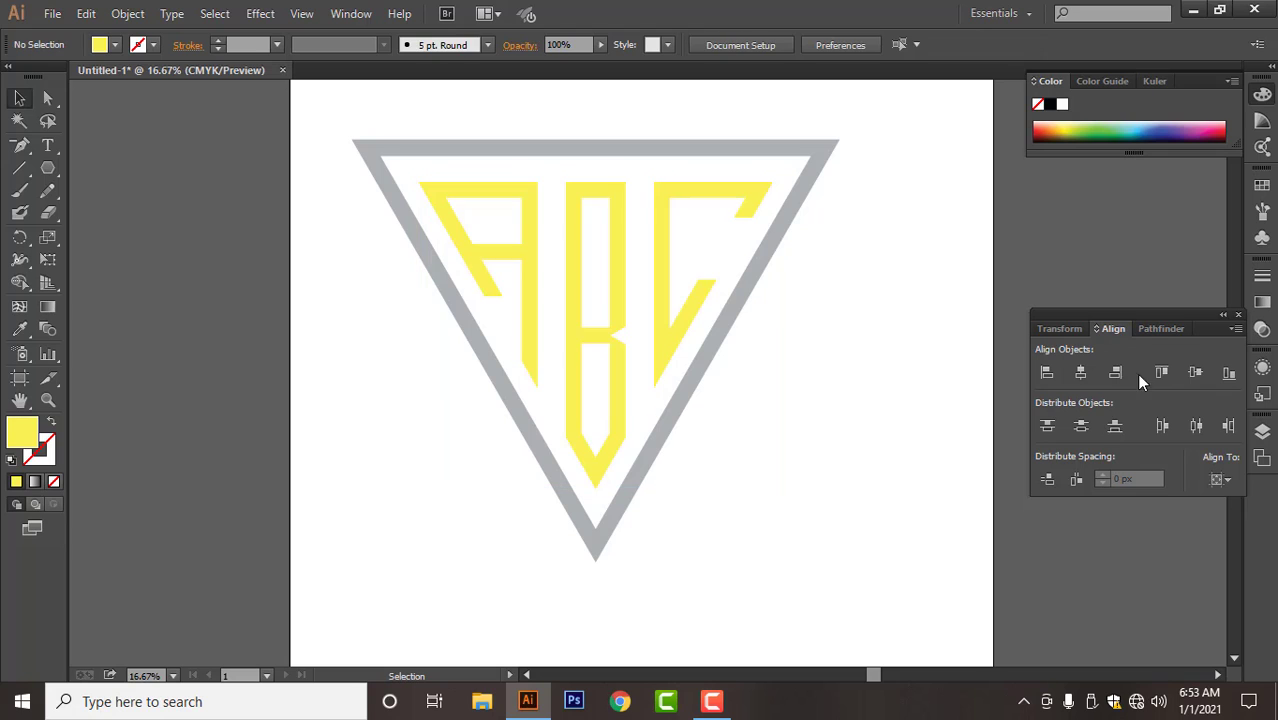
- Ungroup the united ABC letters so each letter is a separate object
{"action": "left_click", "coordinate": [619, 295]}
{"action": "right_click", "coordinate": [622, 289]}
{"action": "left_click", "coordinate": [690, 396]}
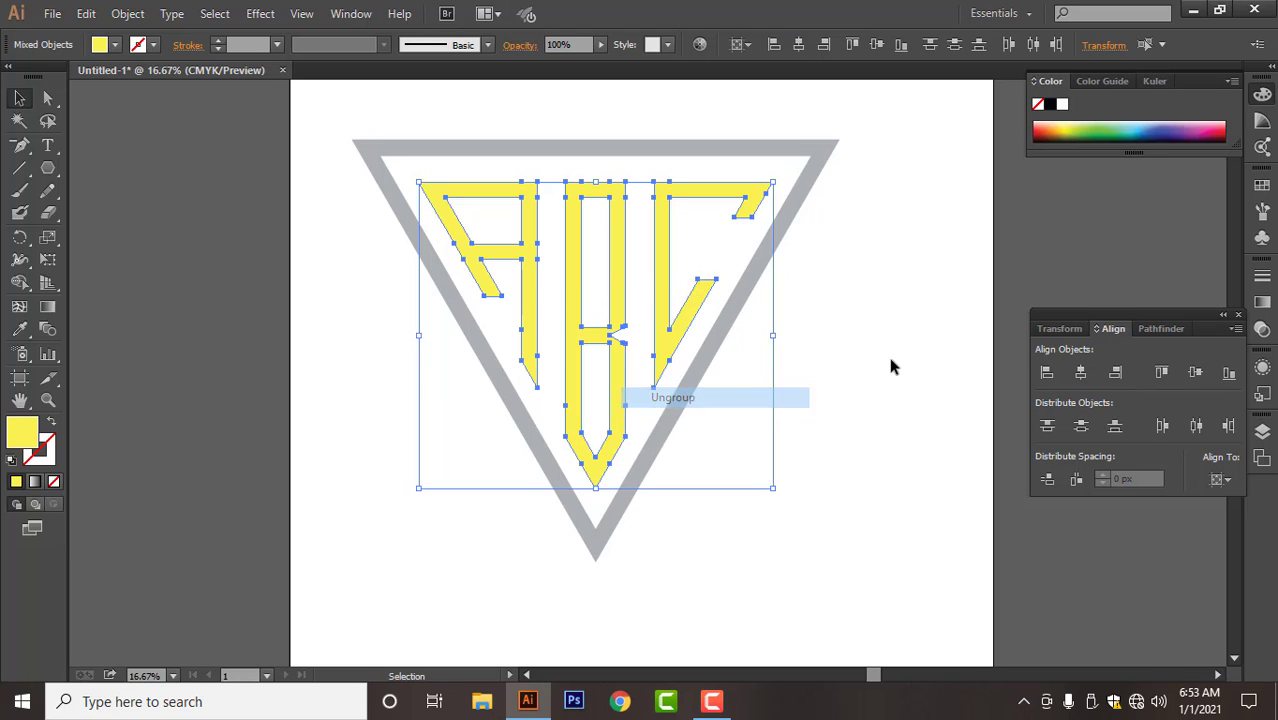
{"action": "left_click", "coordinate": [893, 367]}
- Fill the letter C with green and the letter A with orange-red from the colour spectrum
{"action": "left_click", "coordinate": [668, 308]}
{"action": "left_click", "coordinate": [1104, 123]}
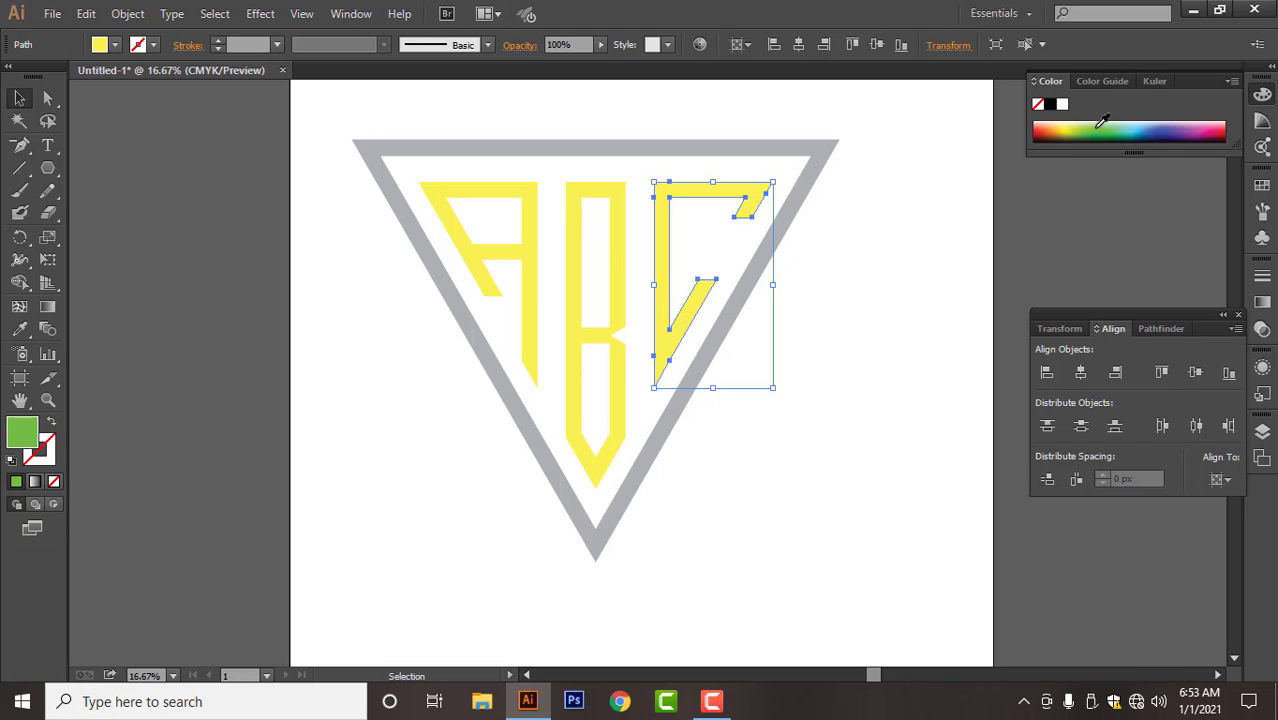
{"action": "left_click", "coordinate": [533, 276]}
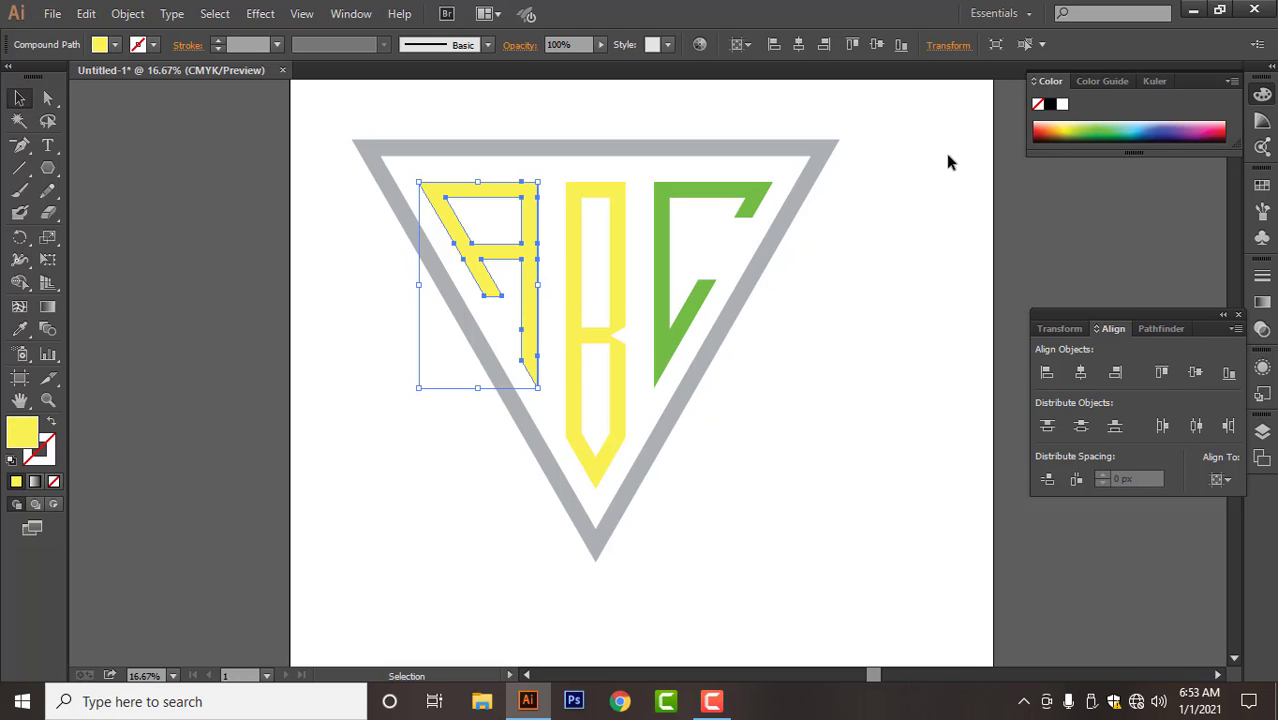
{"action": "left_click", "coordinate": [1048, 125]}
{"action": "left_click", "coordinate": [709, 373]}
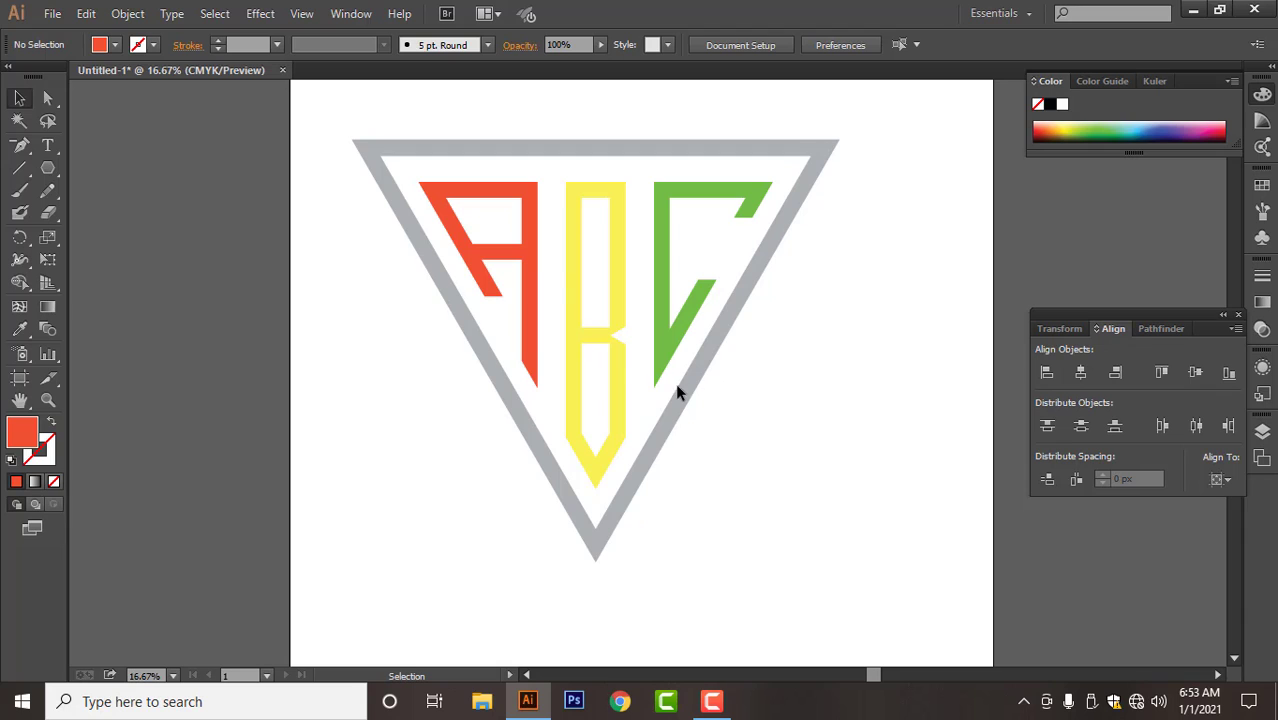
- Change the triangle outline's stroke colour to blue 0C7BF4
{"action": "left_click", "coordinate": [688, 393]}
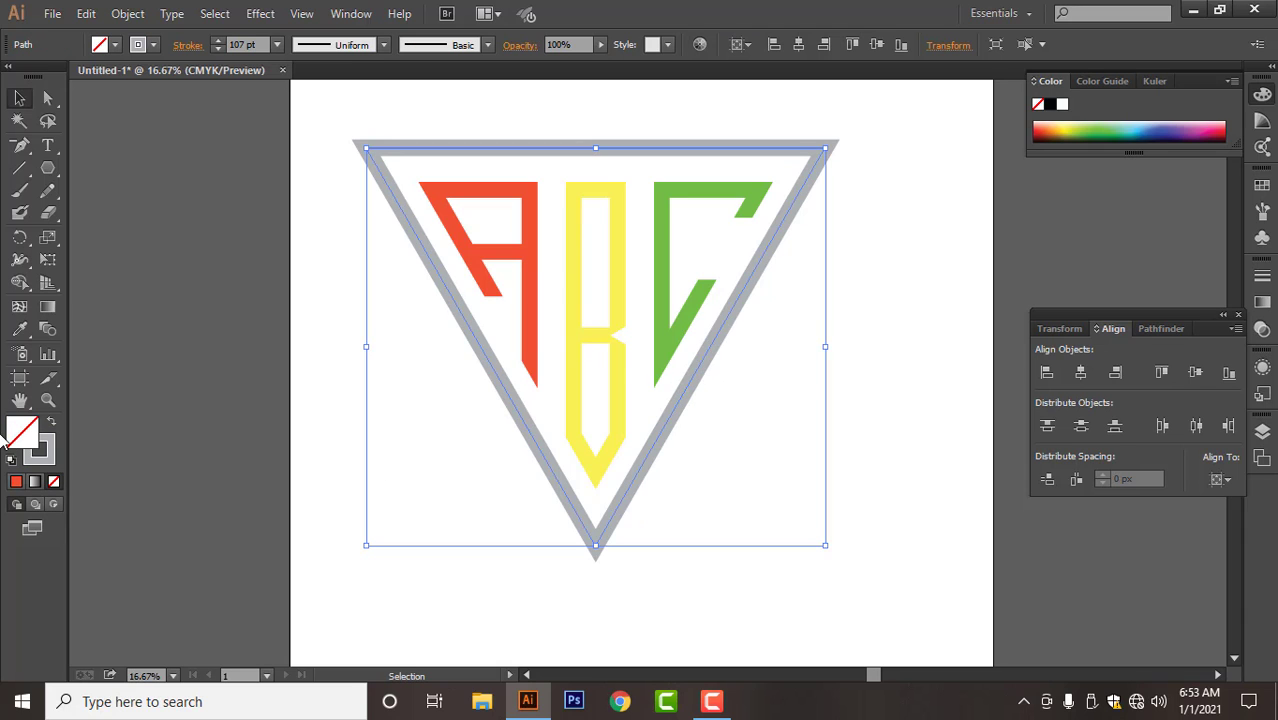
{"action": "double_click", "coordinate": [48, 458]}
{"action": "left_click", "coordinate": [1075, 388]}
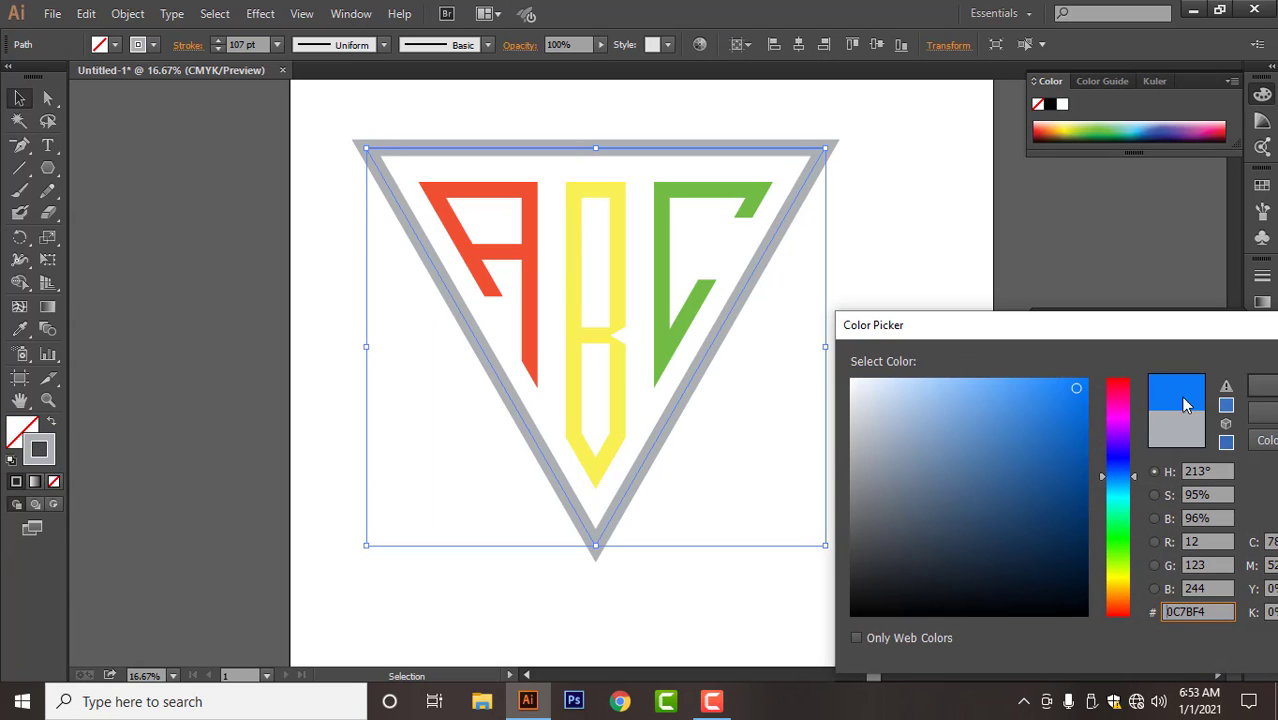
{"action": "left_click", "coordinate": [1262, 386]}
{"action": "left_click", "coordinate": [904, 431]}
- Delete the whole triangular ABC logo from the artboard
{"action": "scroll", "coordinate": [777, 470], "scroll_direction": "down", "scroll_amount": 1}
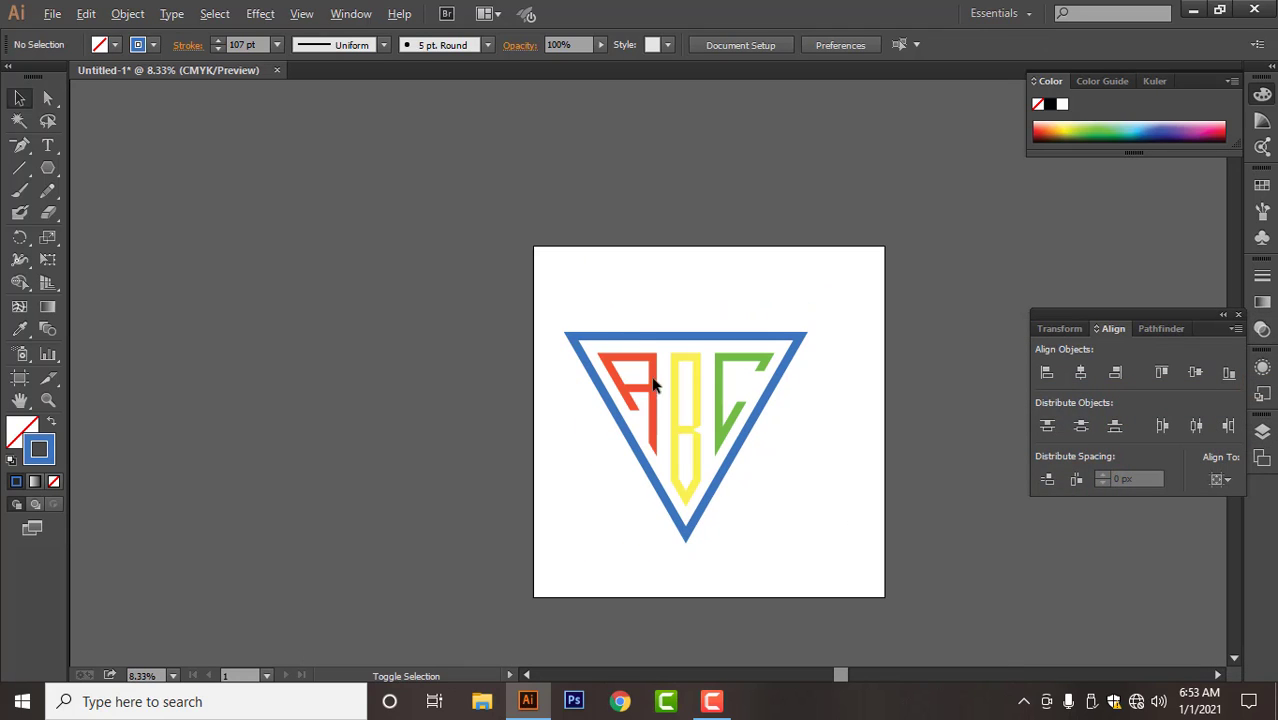
{"action": "left_click_drag", "start_coordinate": [575, 276], "coordinate": [816, 554]}
{"action": "key", "text": "Delete"}
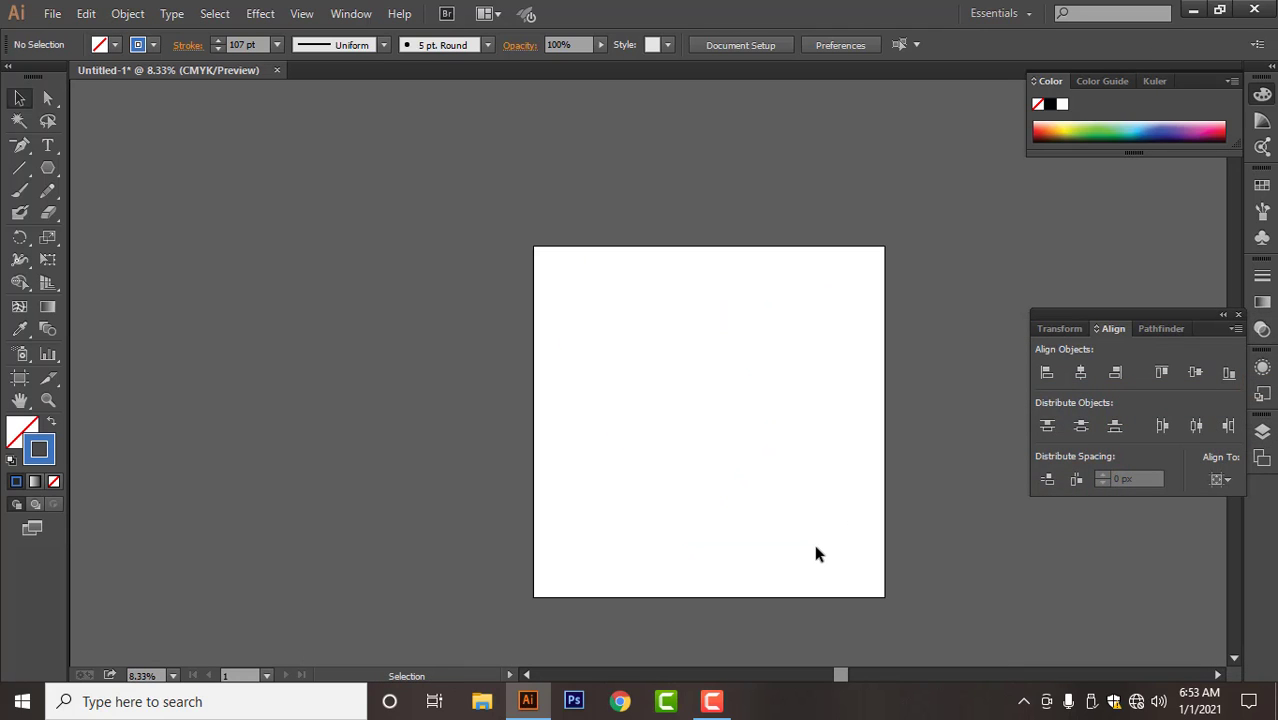
- Draw a large six-sided polygon with a horizontal top edge, using the Polygon tool
{"action": "left_click", "coordinate": [47, 168]}
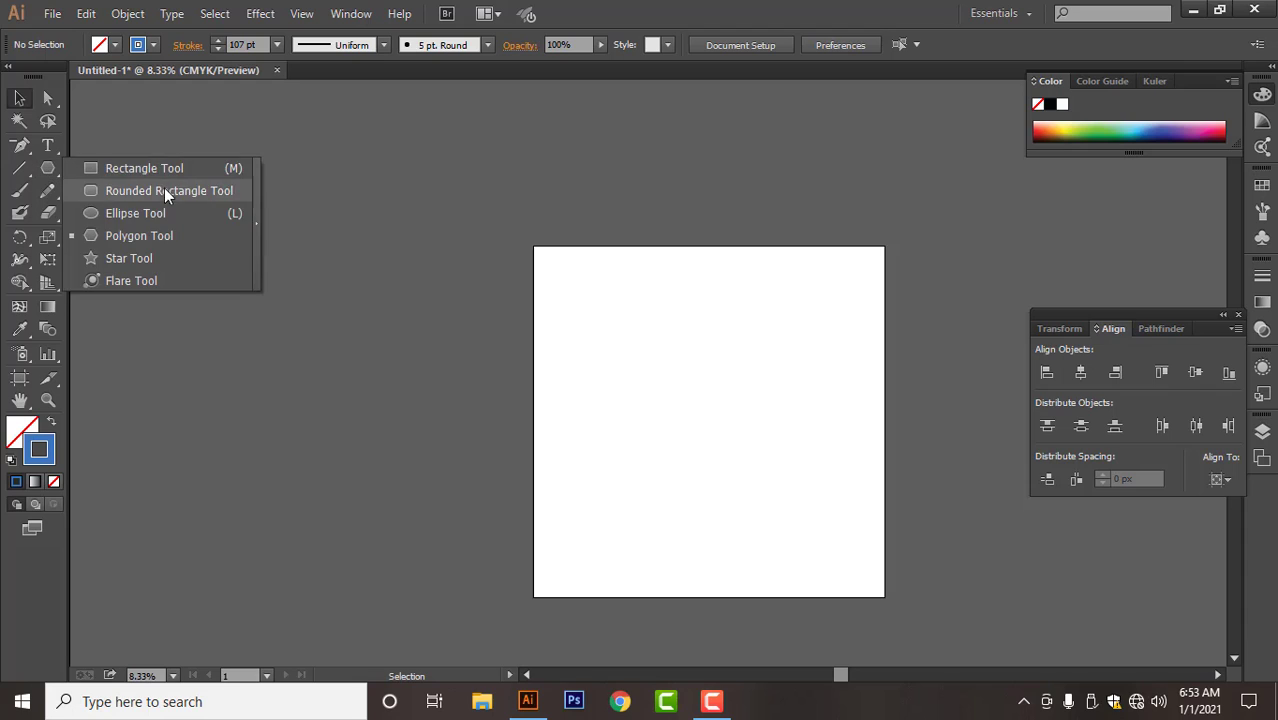
{"action": "left_click", "coordinate": [150, 233]}
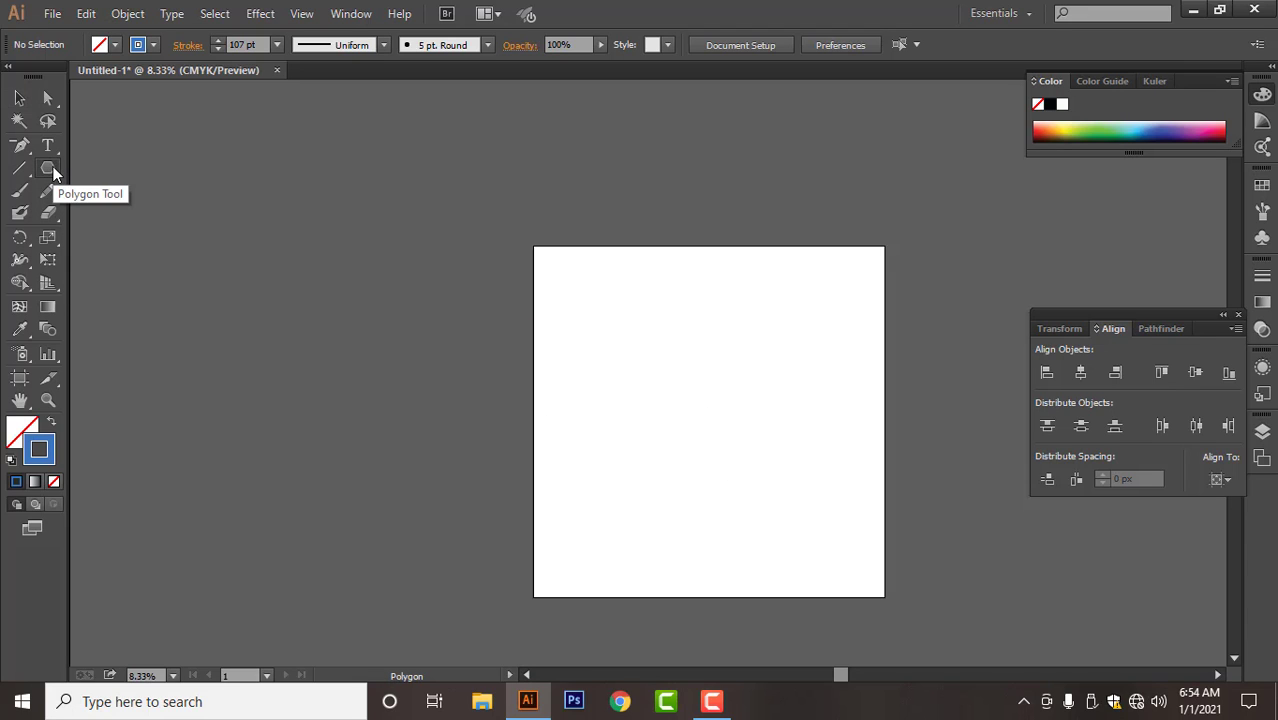
{"action": "left_click_drag", "start_coordinate": [684, 383], "coordinate": [810, 445]}
{"action": "key", "text": "Up"}
{"action": "key", "text": "Up"}
{"action": "key", "text": "Up"}
{"action": "key", "text": "shift"}
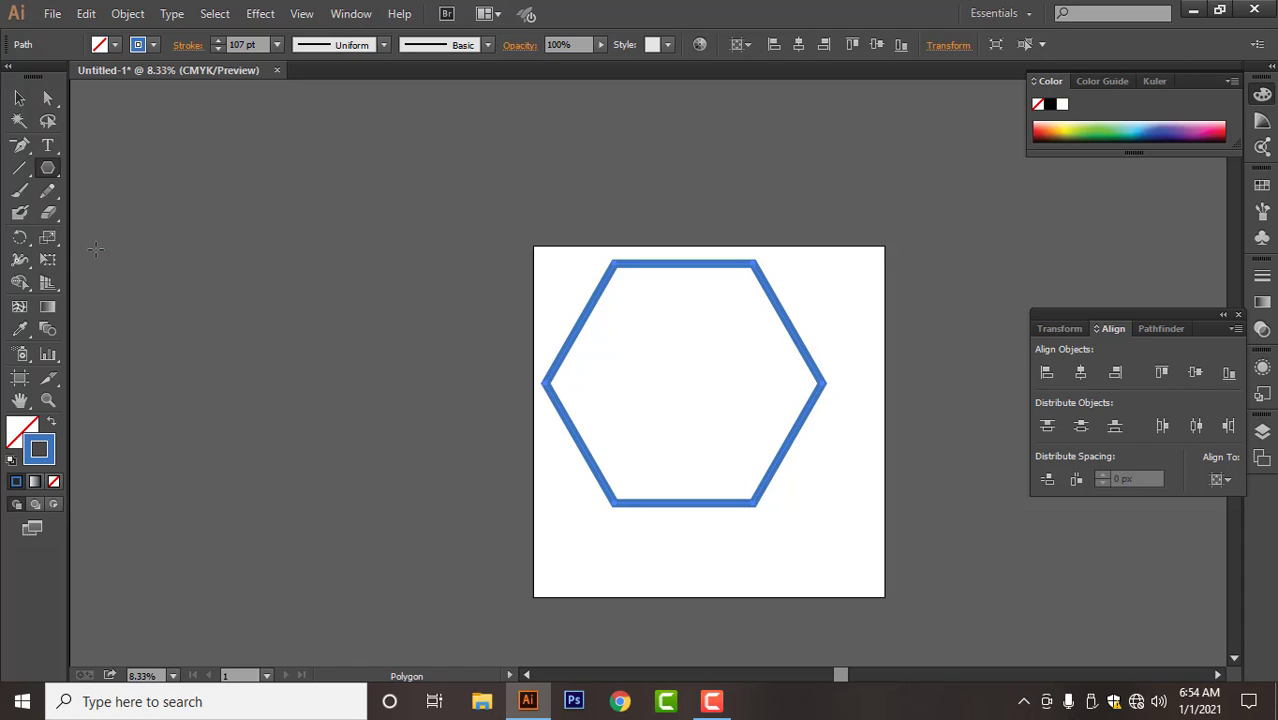
- Rotate the hexagon so a corner points straight up and move it to the middle of the artboard
{"action": "left_click", "coordinate": [19, 97]}
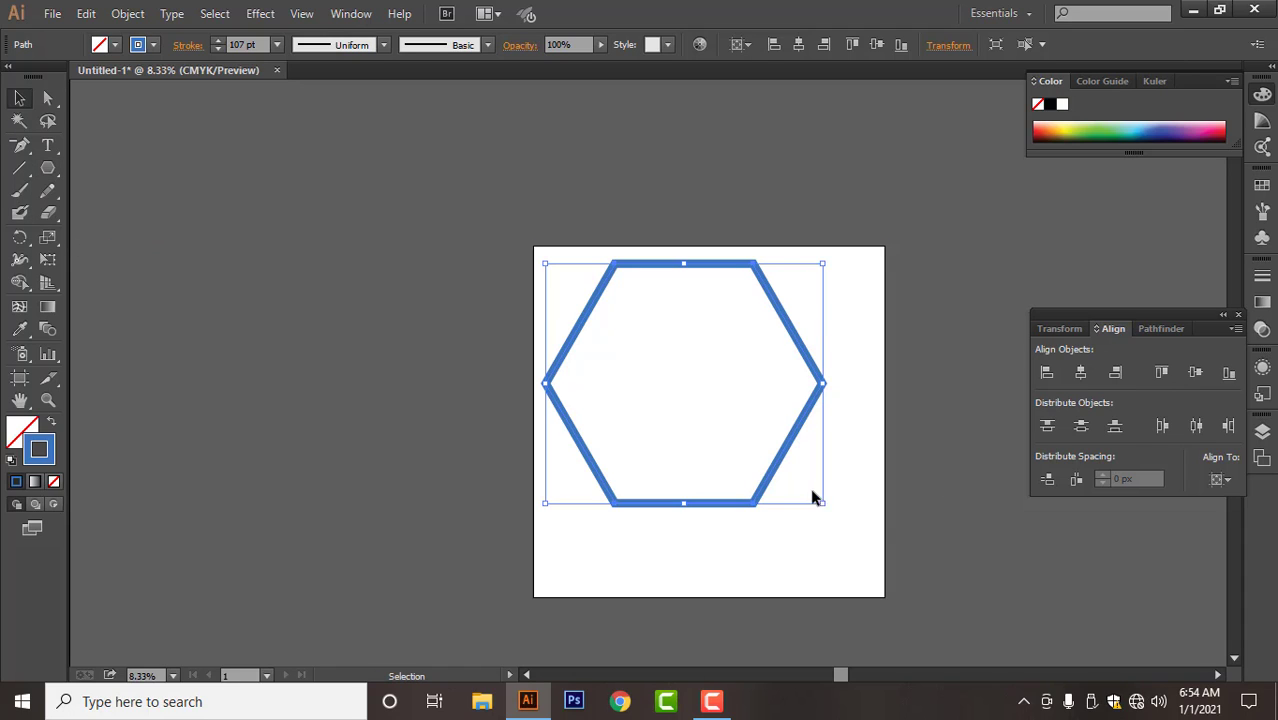
{"action": "left_click_drag", "start_coordinate": [829, 505], "coordinate": [572, 486]}
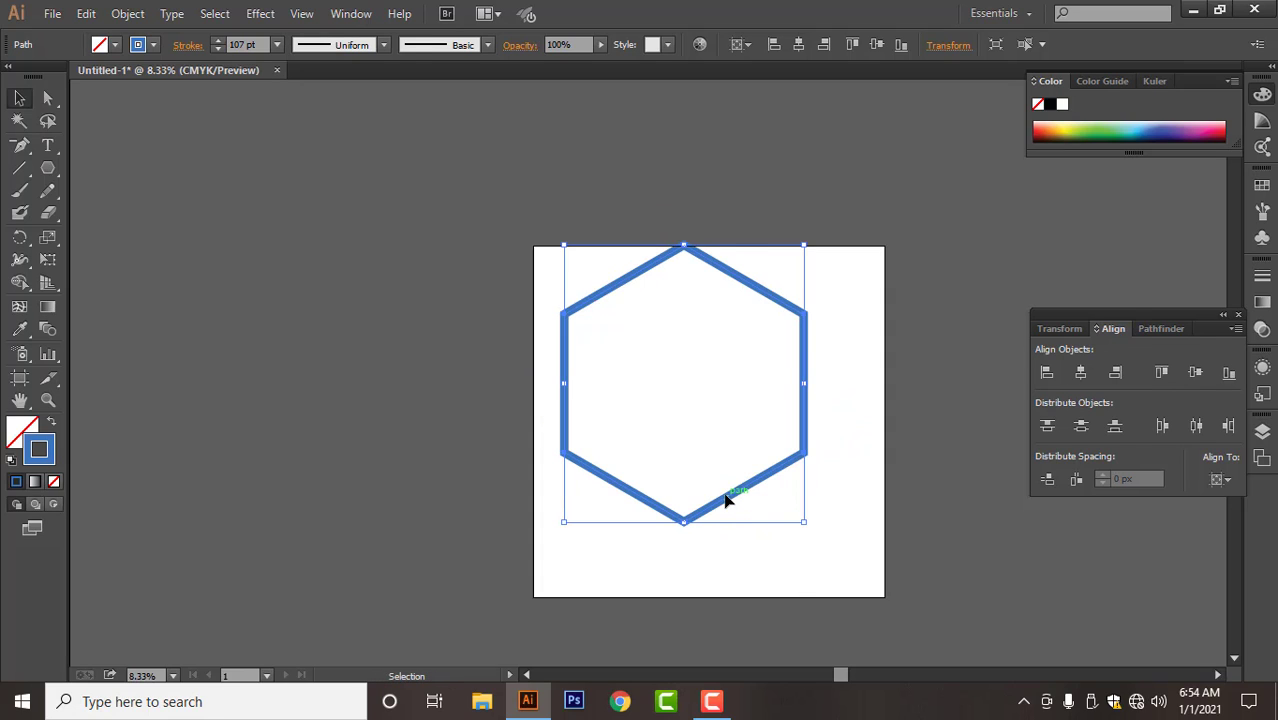
{"action": "left_click_drag", "start_coordinate": [726, 500], "coordinate": [744, 530]}
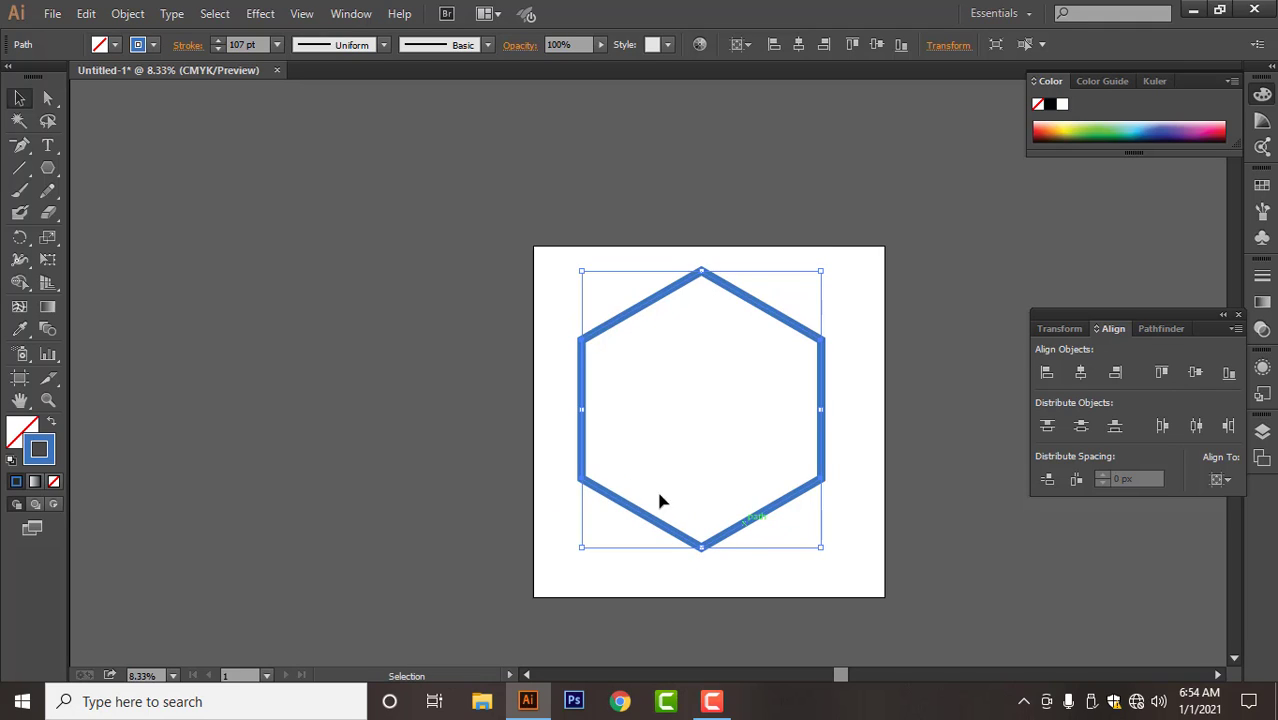
- Draw a vertical line segment across the left part of the hexagon, extending past its edges
{"action": "left_click", "coordinate": [19, 168]}
{"action": "key", "text": "ctrl+shift+a"}
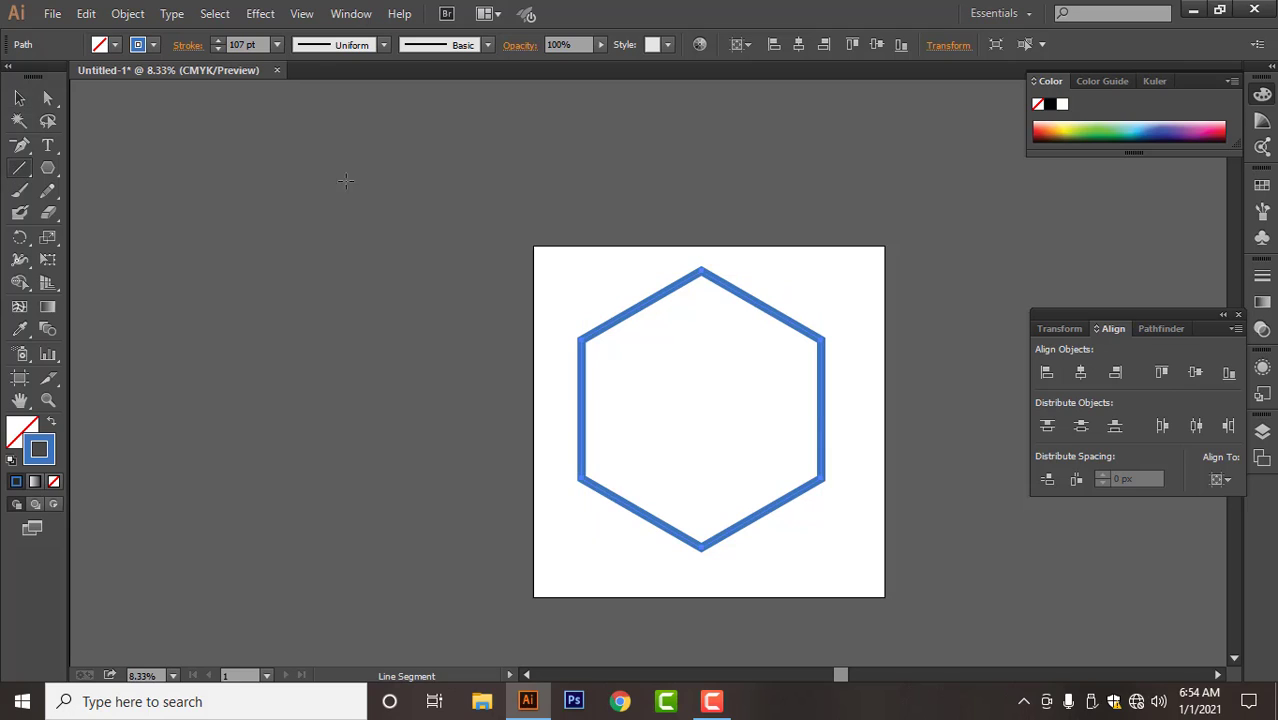
{"action": "left_click_drag", "start_coordinate": [620, 286], "coordinate": [590, 557]}
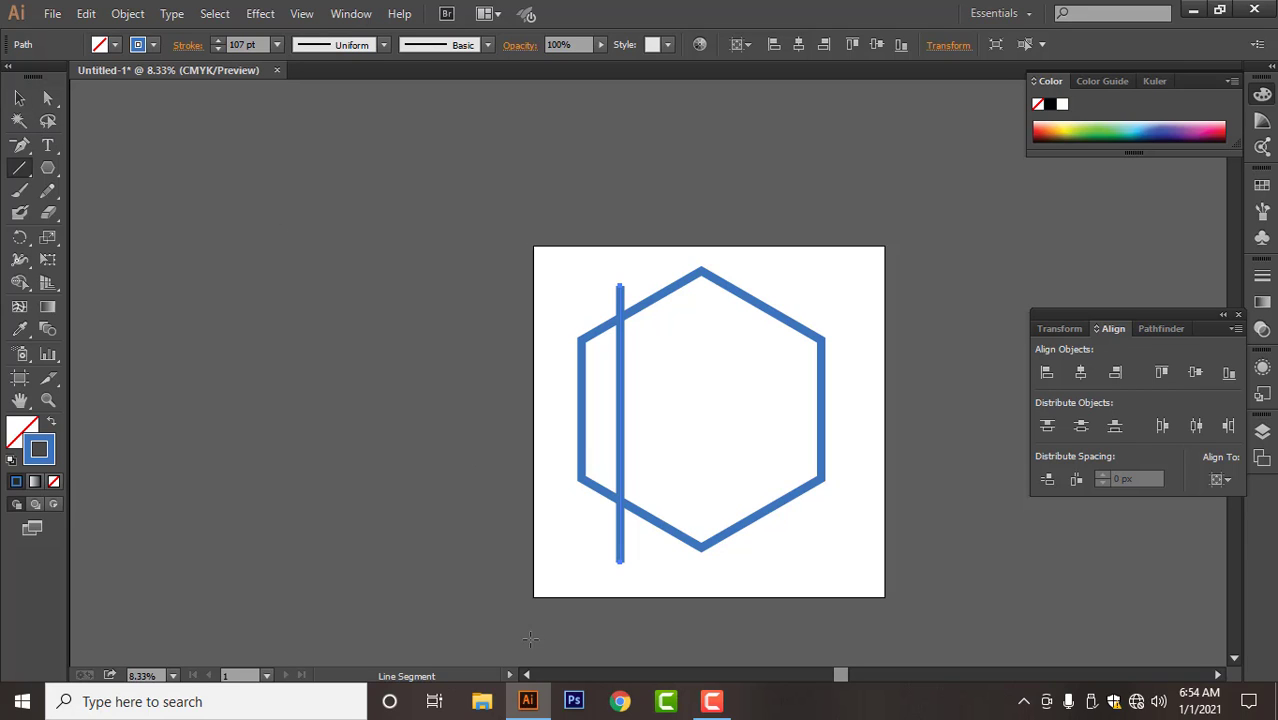
{"action": "left_click", "coordinate": [712, 701]}
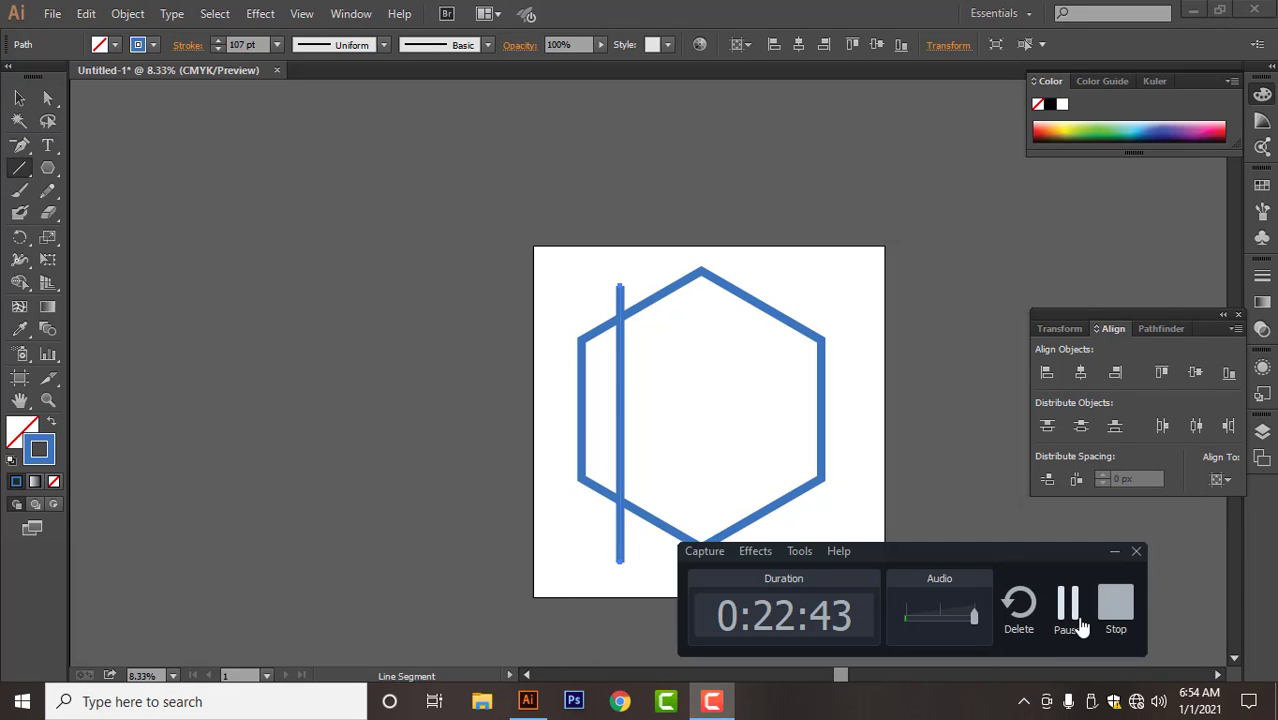
{"action": "left_click", "coordinate": [671, 362]}
- Copy the vertical line a short distance to the right and repeat the copy to make four evenly spaced lines
{"action": "left_click", "coordinate": [19, 97]}
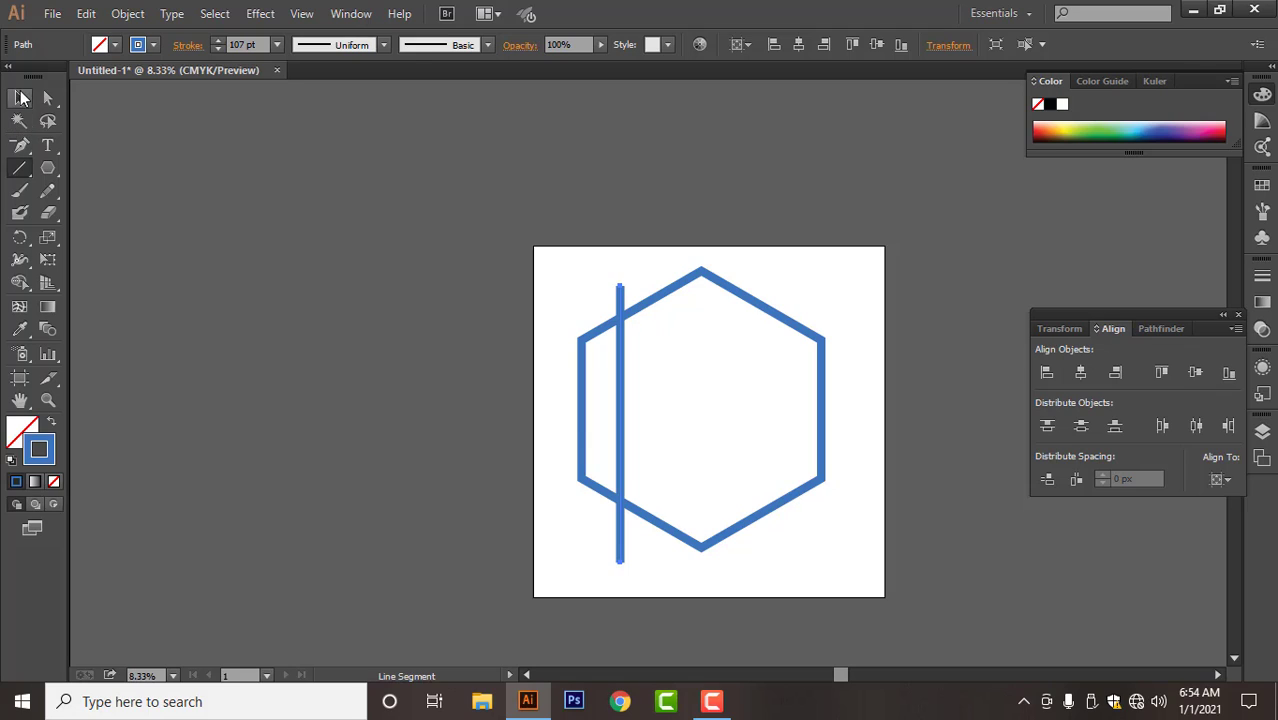
{"action": "left_click", "coordinate": [620, 450]}
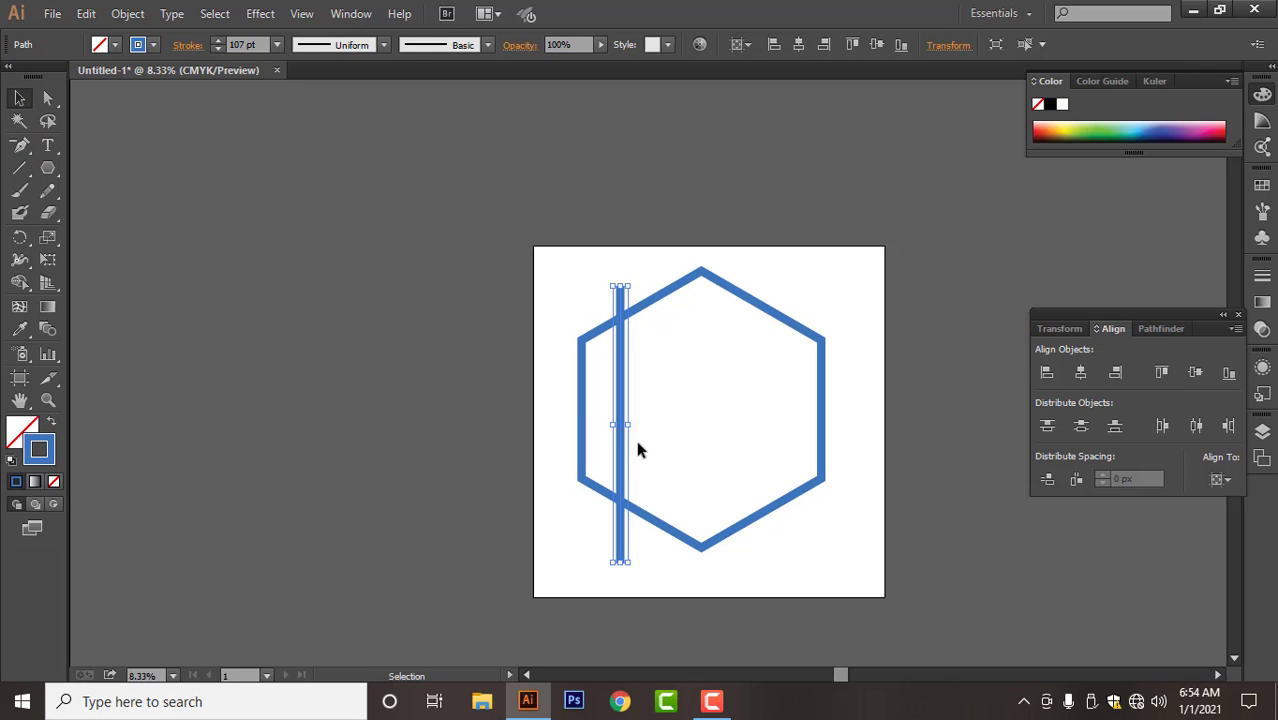
{"action": "left_click_drag", "start_coordinate": [621, 434], "coordinate": [656, 438]}
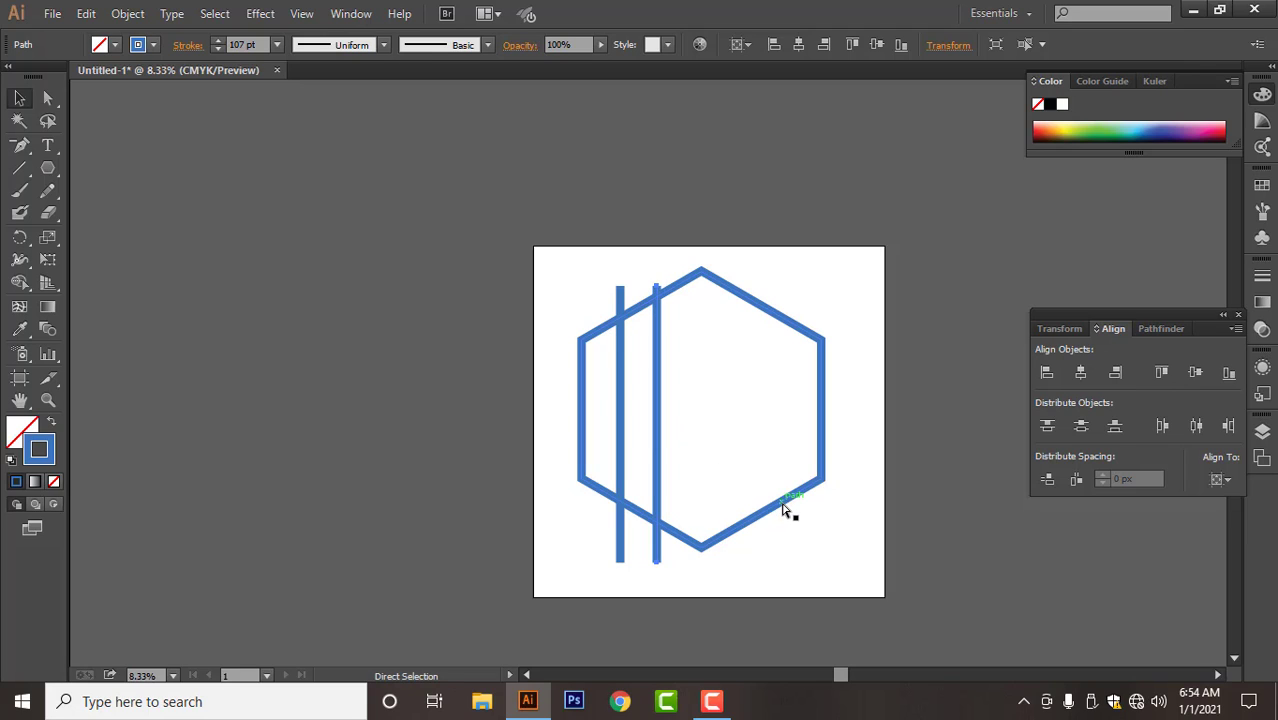
{"action": "key", "text": "ctrl+d"}
{"action": "key", "text": "ctrl+d"}
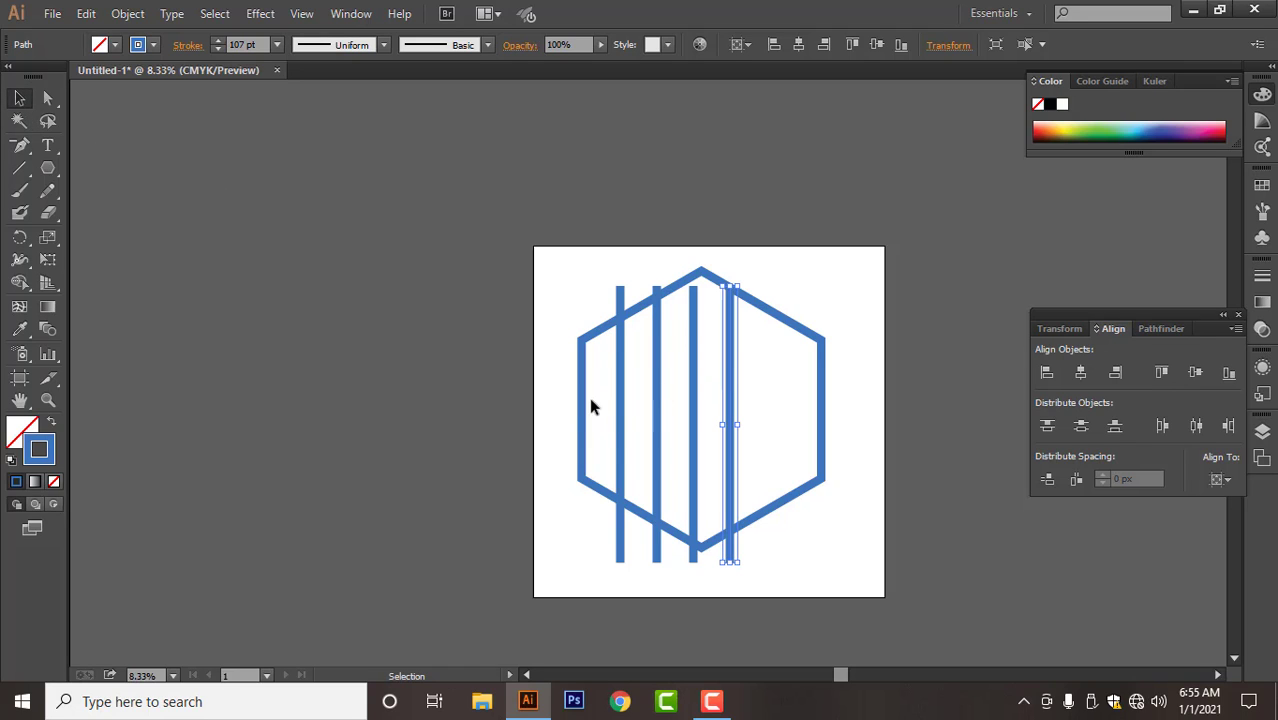
- Set the stroke weight of the hexagon and the four lines to 153 pt
{"action": "left_click_drag", "start_coordinate": [530, 312], "coordinate": [830, 520]}
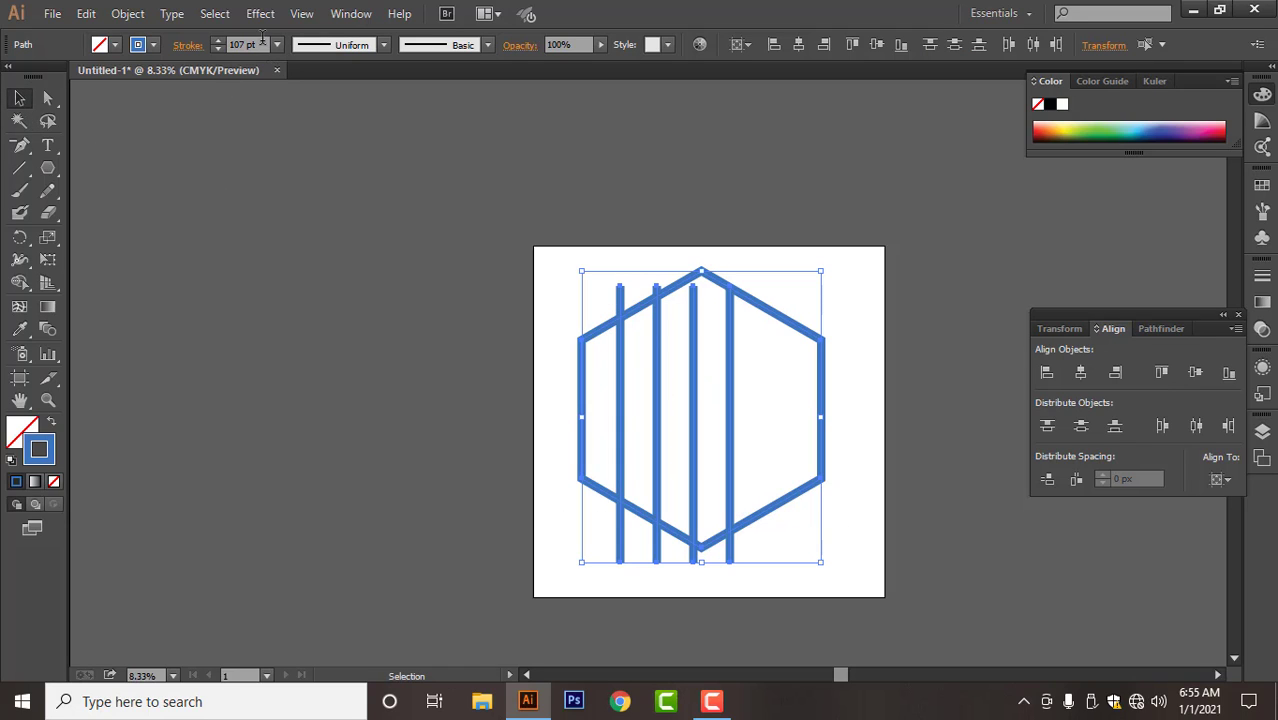
{"action": "scroll", "coordinate": [262, 38], "scroll_direction": "up", "scroll_amount": 20}
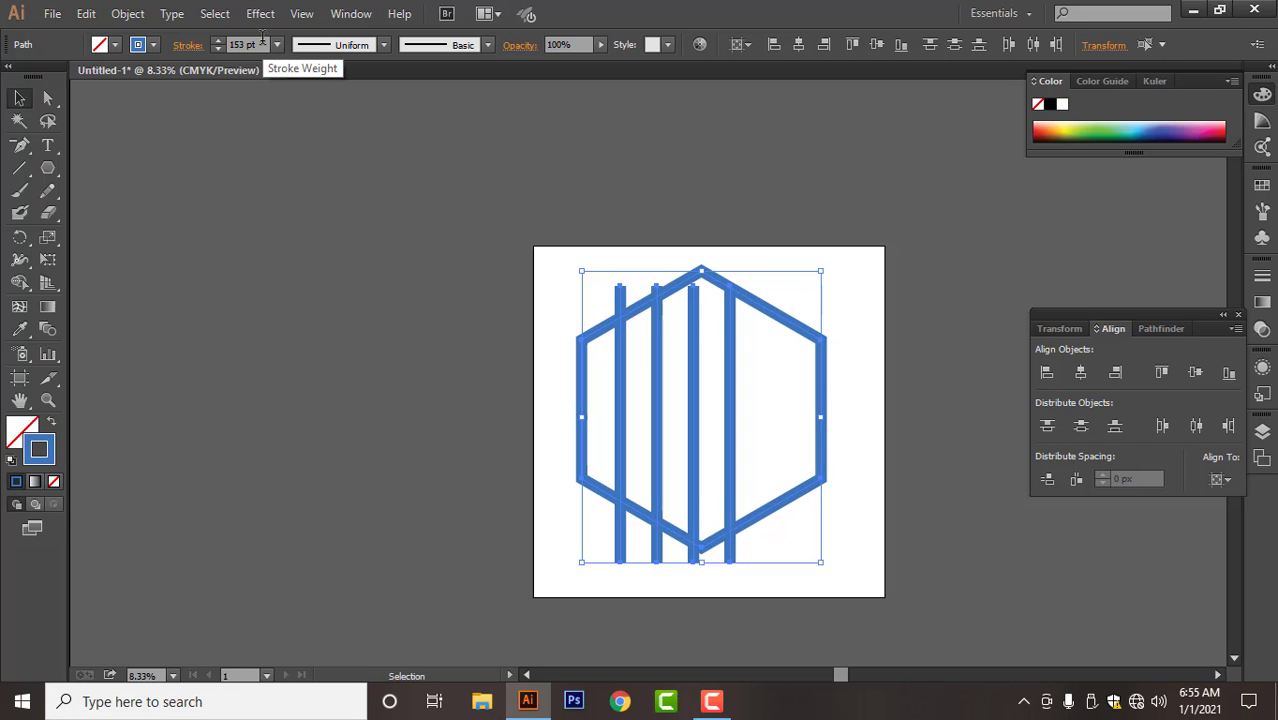
{"action": "left_click", "coordinate": [923, 457]}
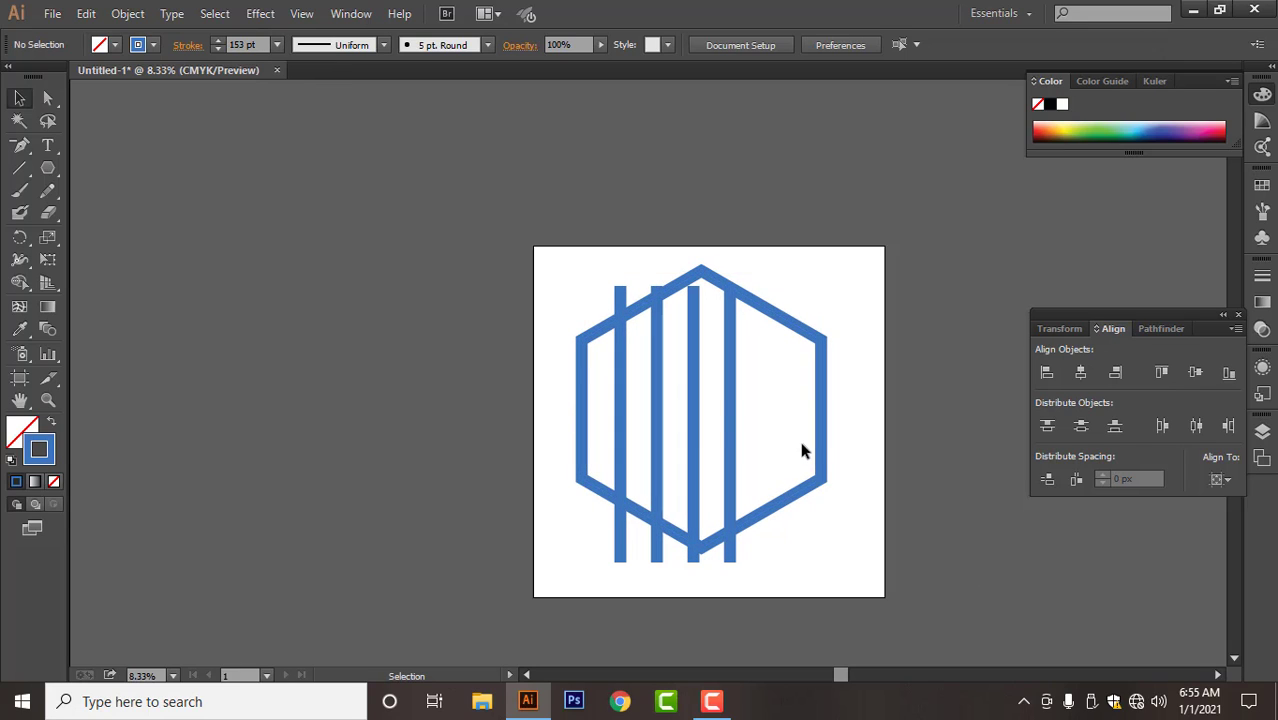
- Stretch the four vertical lines upward past the hexagon's top corner and widen their spacing to the right across the hexagon
{"action": "left_click", "coordinate": [729, 420], "text": "shift"}
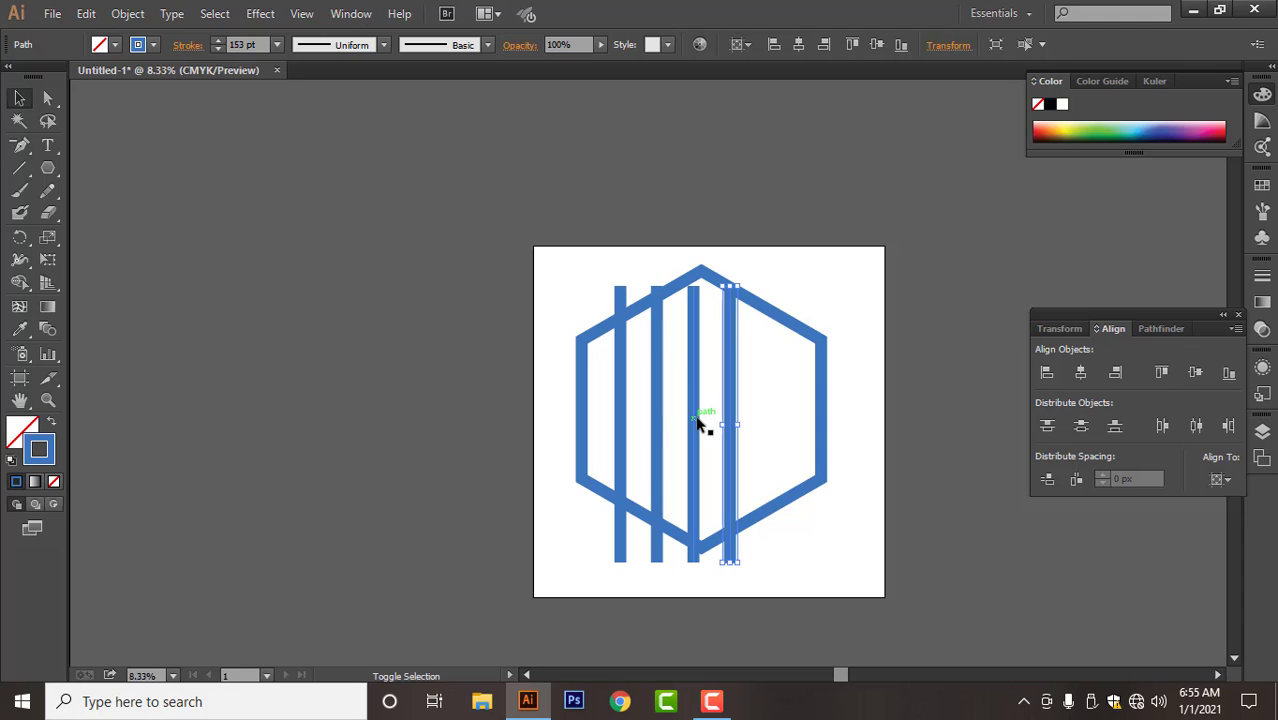
{"action": "left_click", "coordinate": [697, 425], "text": "shift"}
{"action": "left_click", "coordinate": [652, 424], "text": "shift"}
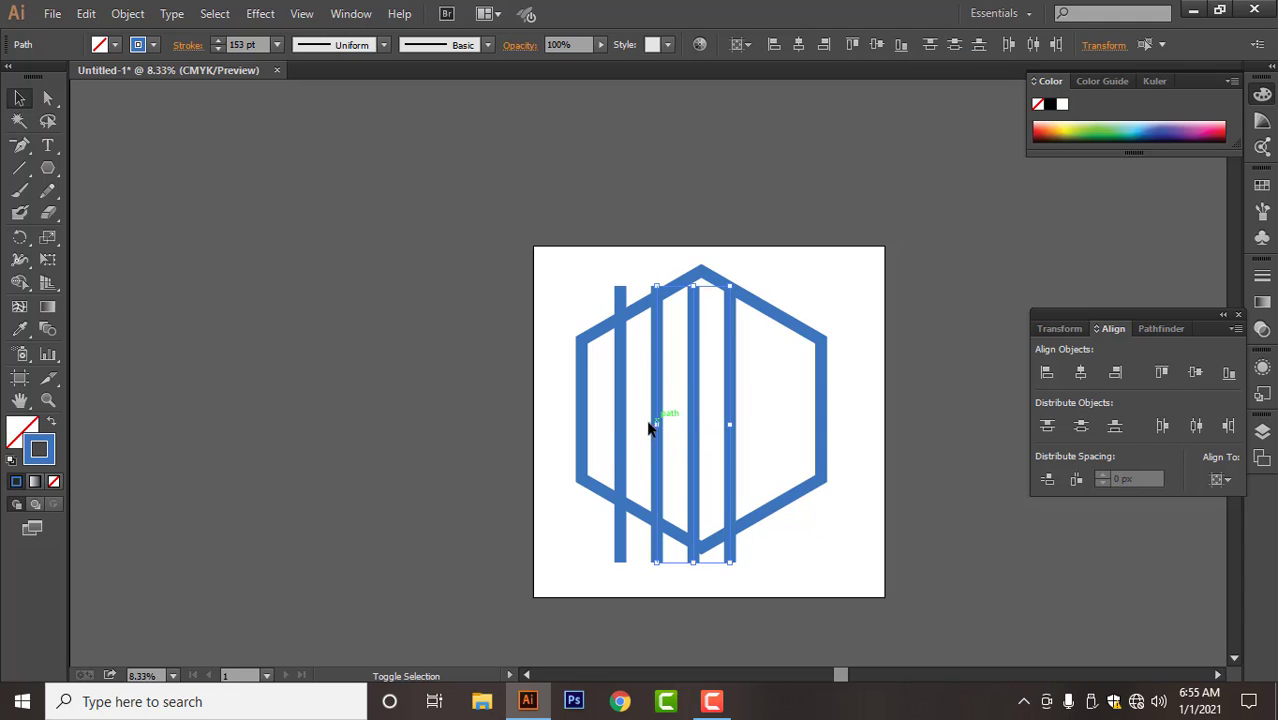
{"action": "left_click", "coordinate": [620, 425], "text": "shift"}
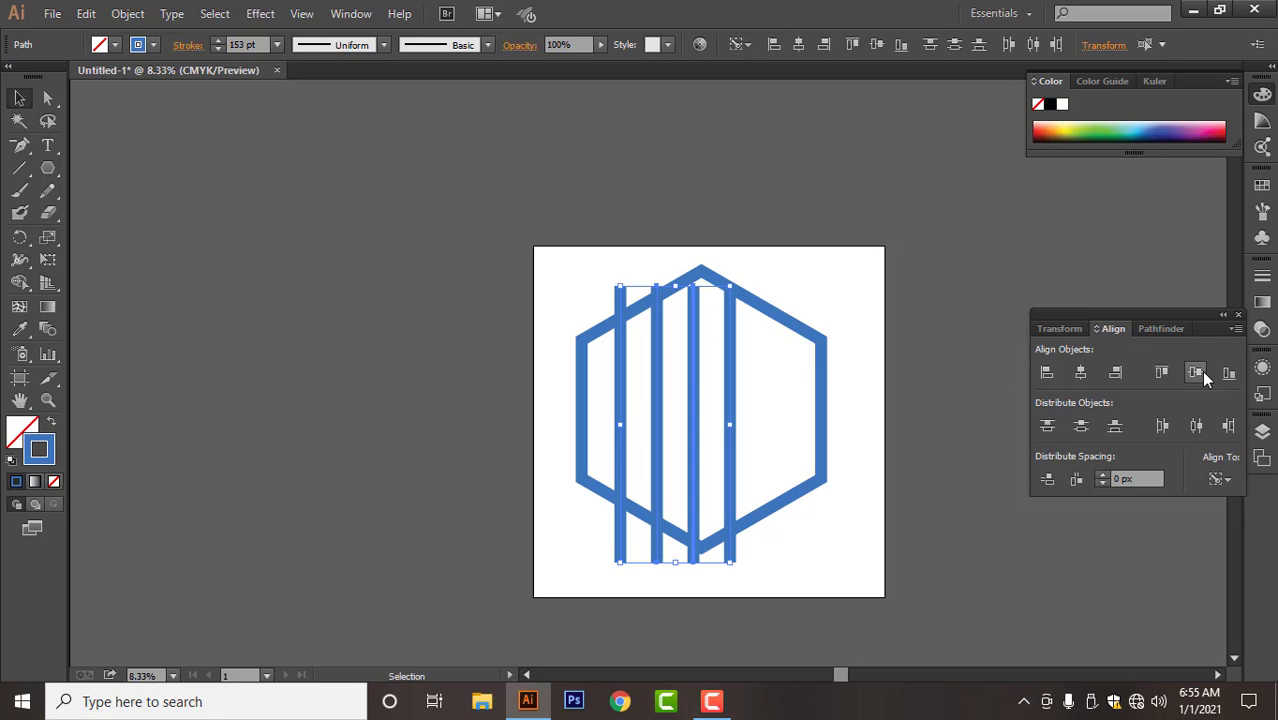
{"action": "left_click_drag", "start_coordinate": [677, 285], "coordinate": [681, 258]}
{"action": "left_click_drag", "start_coordinate": [737, 411], "coordinate": [779, 412]}
{"action": "left_click_drag", "start_coordinate": [679, 377], "coordinate": [533, 288]}
{"action": "left_click", "coordinate": [861, 303]}
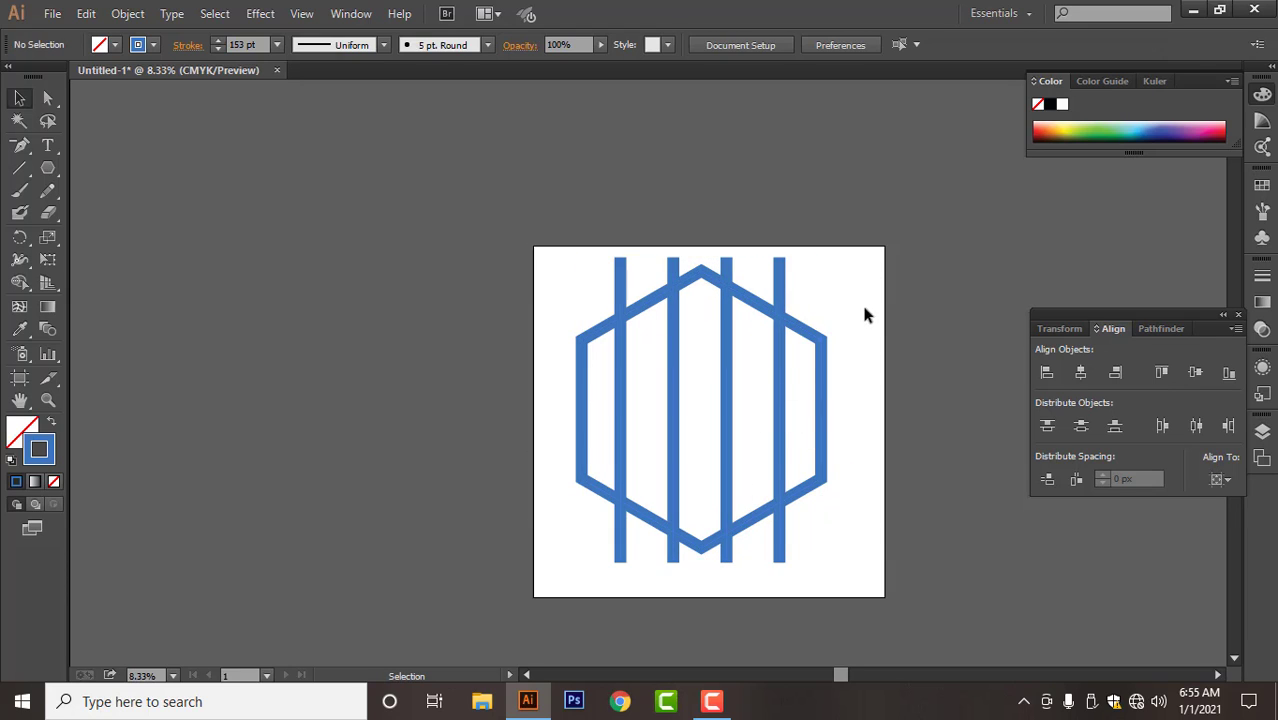
- Group the four vertical lines
{"action": "left_click_drag", "start_coordinate": [842, 288], "coordinate": [740, 258]}
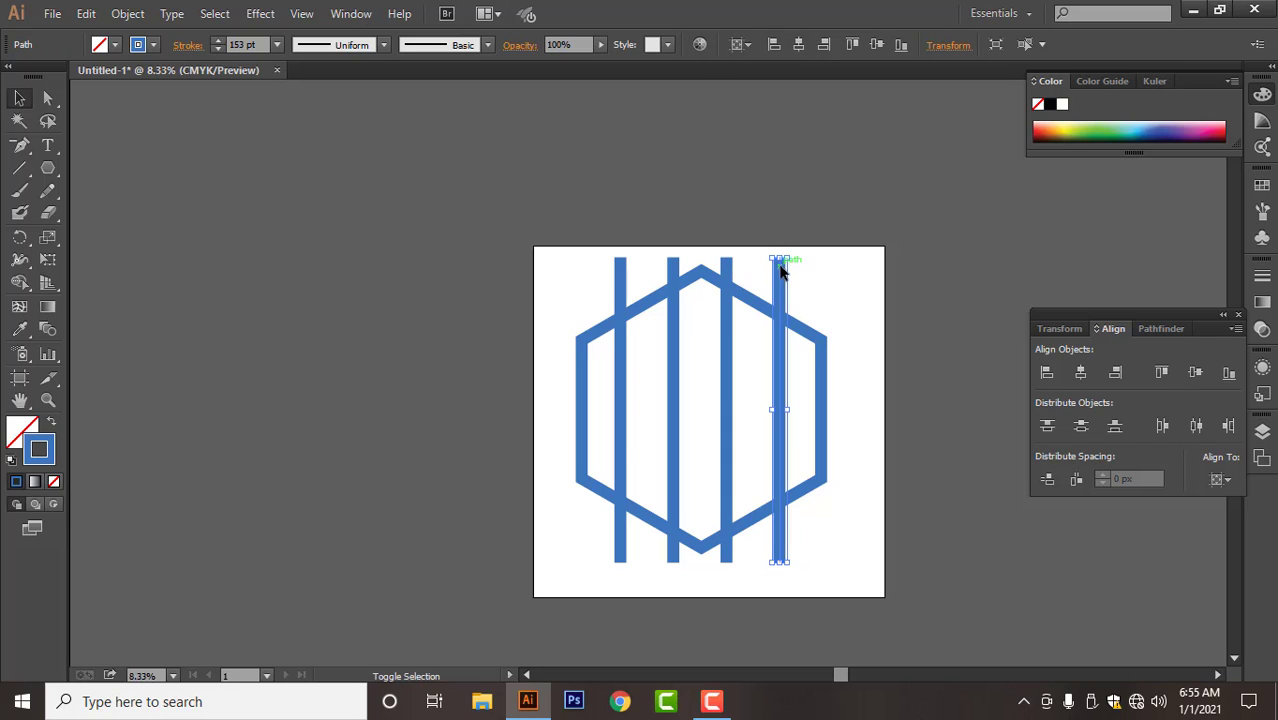
{"action": "left_click", "coordinate": [729, 268], "text": "shift"}
{"action": "left_click", "coordinate": [676, 266], "text": "shift"}
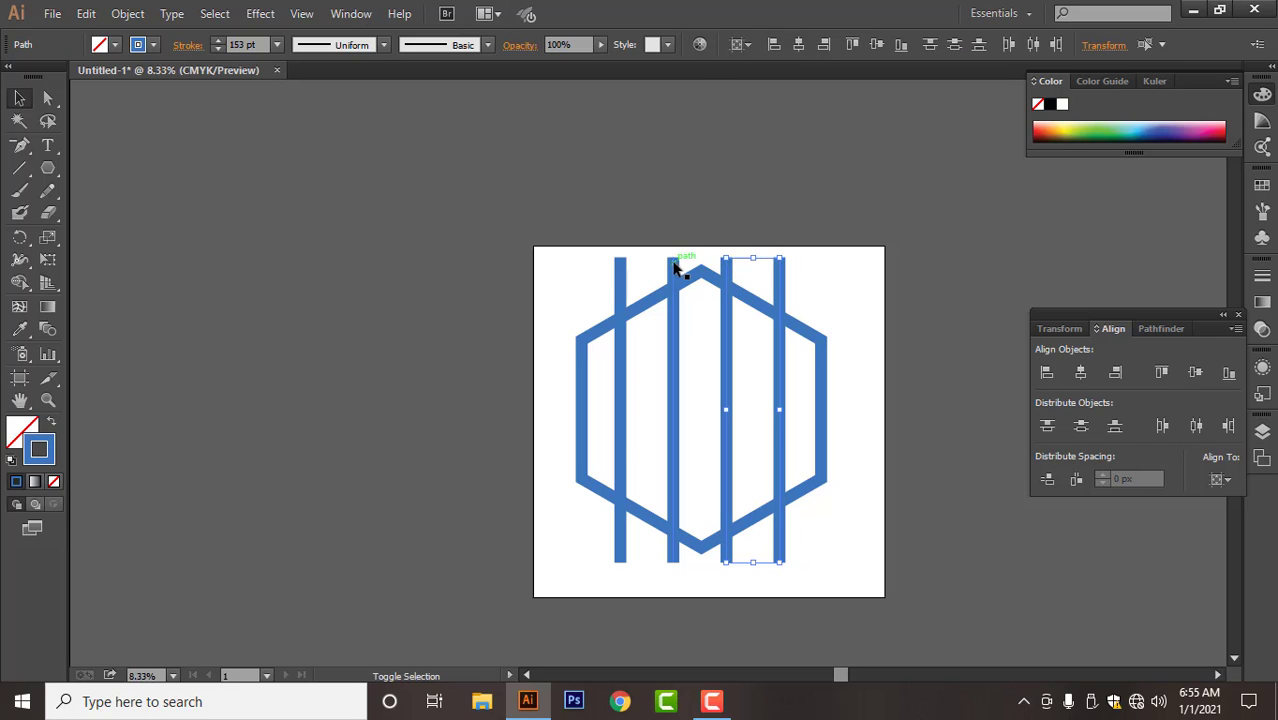
{"action": "left_click", "coordinate": [622, 278], "text": "shift"}
{"action": "left_click", "coordinate": [890, 384]}
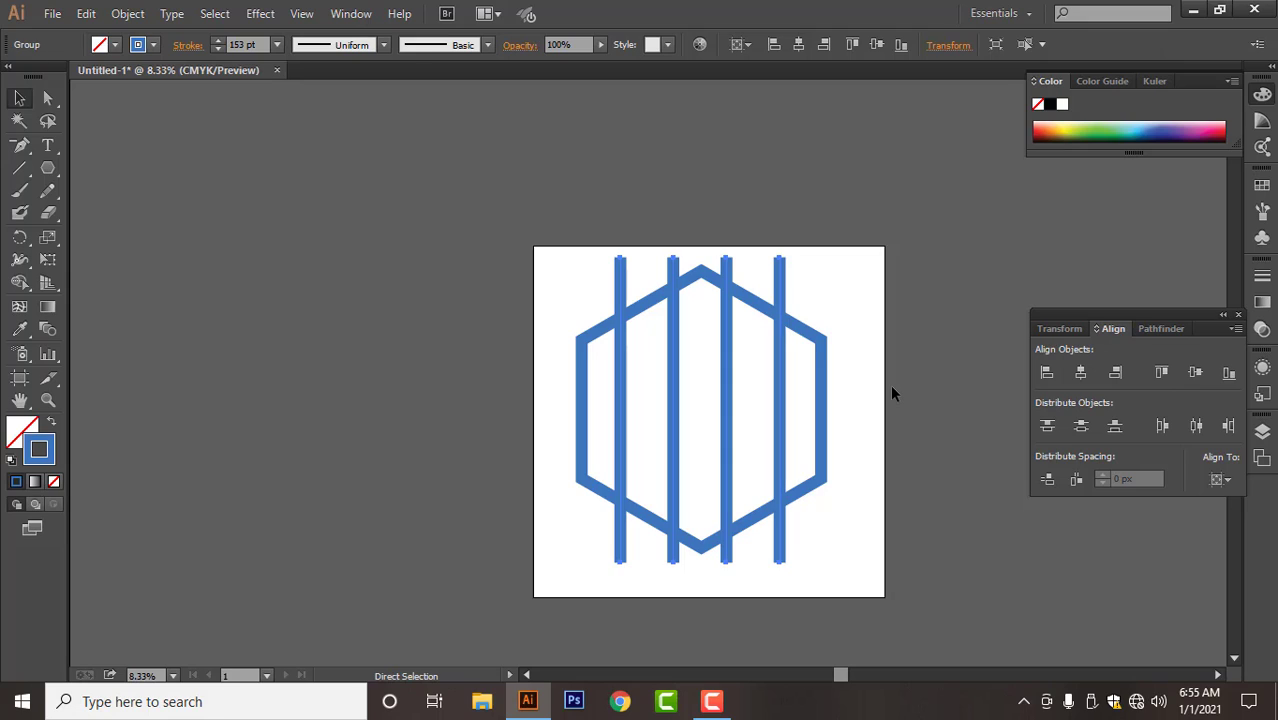
- Align the line group and the hexagon to each other's vertical and horizontal centres
{"action": "key", "text": "v"}
{"action": "left_click_drag", "start_coordinate": [860, 342], "coordinate": [597, 482]}
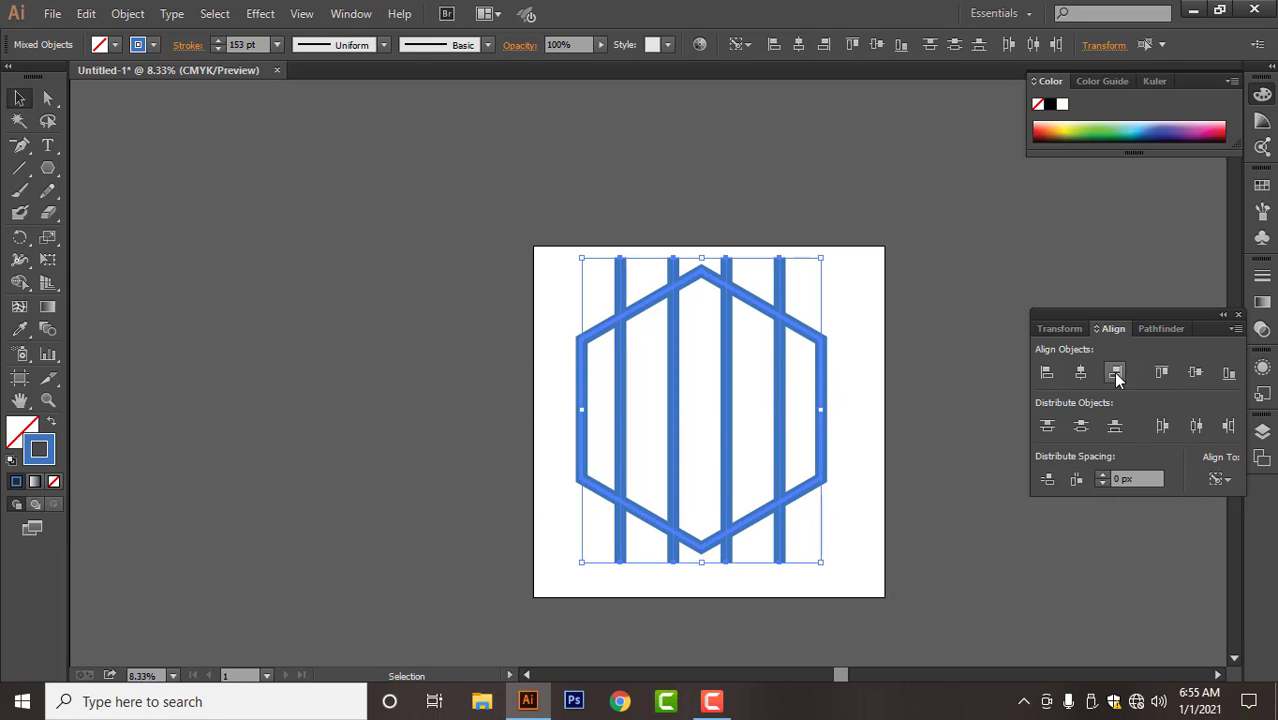
{"action": "left_click", "coordinate": [1195, 372]}
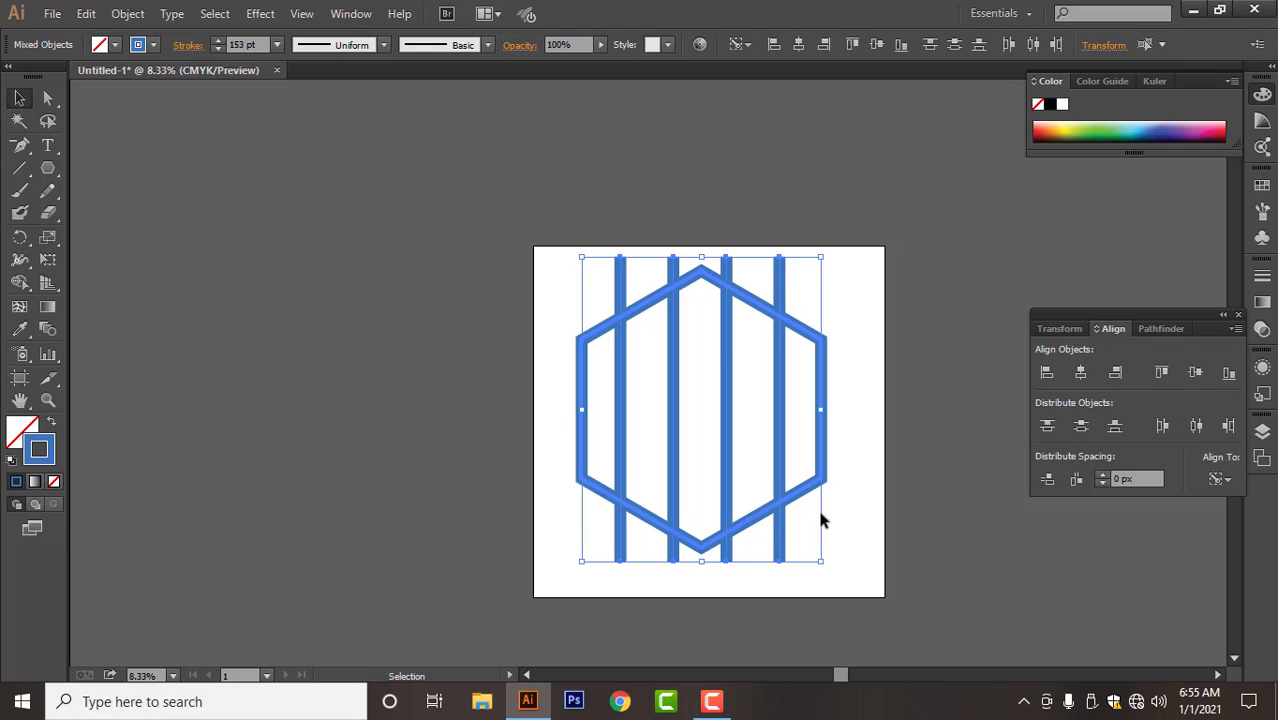
{"action": "left_click", "coordinate": [1081, 376]}
{"action": "left_click", "coordinate": [896, 509]}
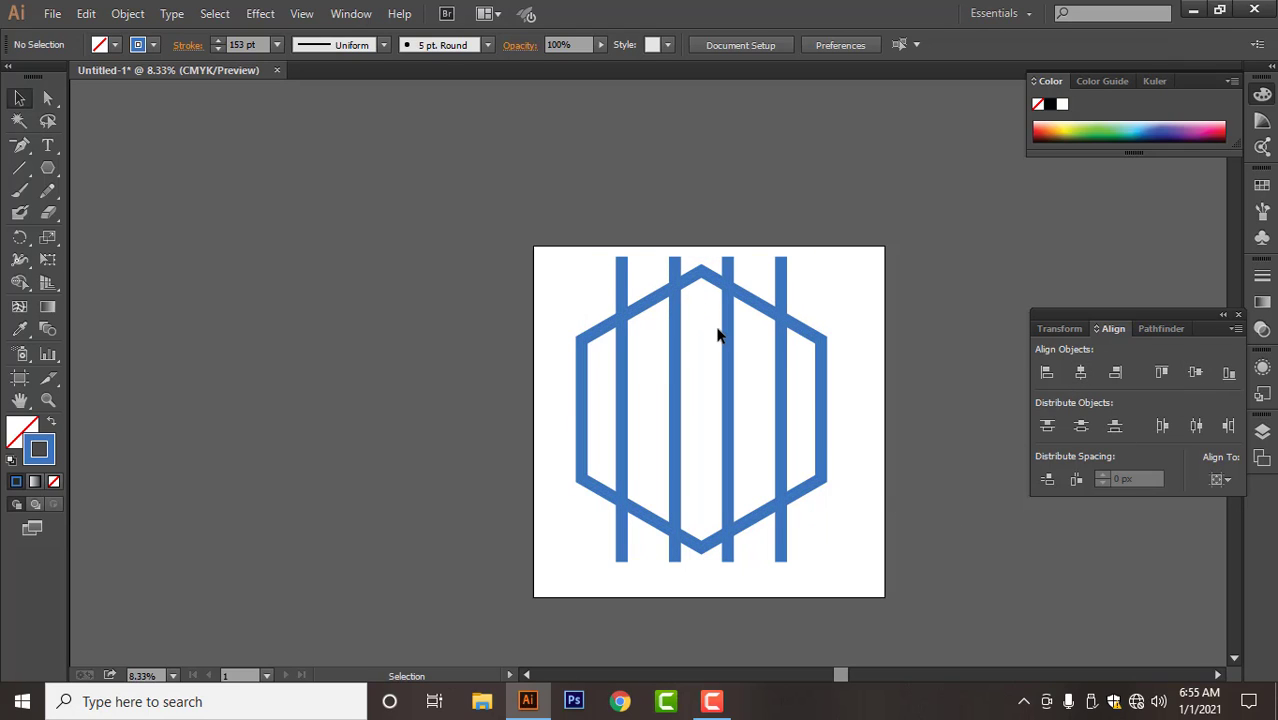
- Ungroup the four vertical lines and rotate the first one 90° so it lies horizontally across the hexagon
{"action": "left_click", "coordinate": [617, 282]}
{"action": "right_click", "coordinate": [622, 277]}
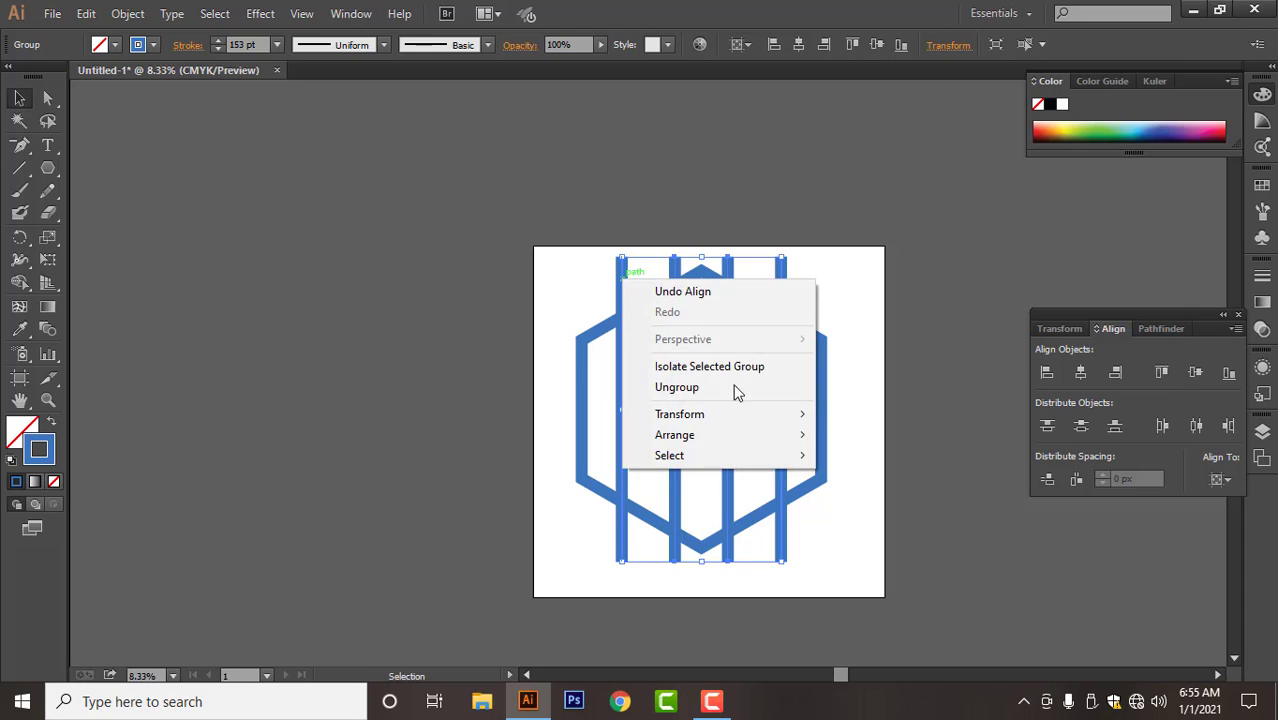
{"action": "left_click", "coordinate": [736, 389]}
{"action": "left_click", "coordinate": [790, 322]}
{"action": "left_click", "coordinate": [623, 272]}
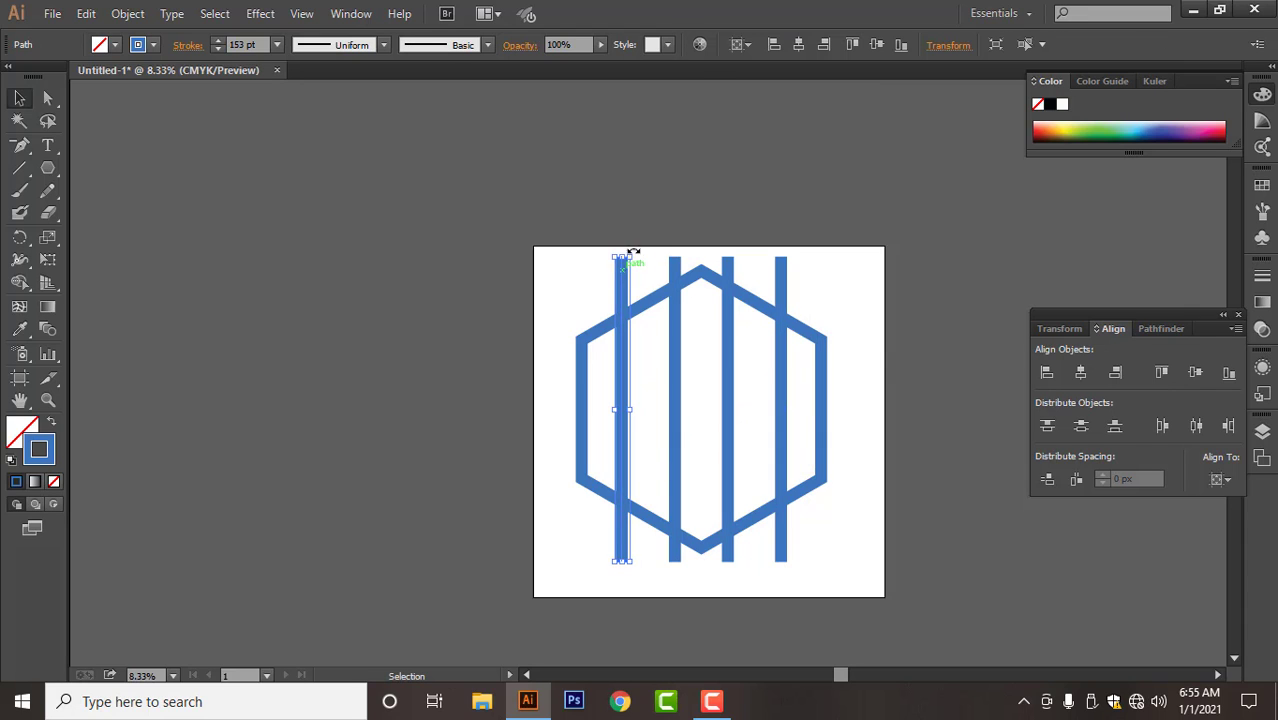
{"action": "key", "text": "a"}
{"action": "key", "text": "v"}
{"action": "left_click_drag", "start_coordinate": [633, 248], "coordinate": [827, 426]}
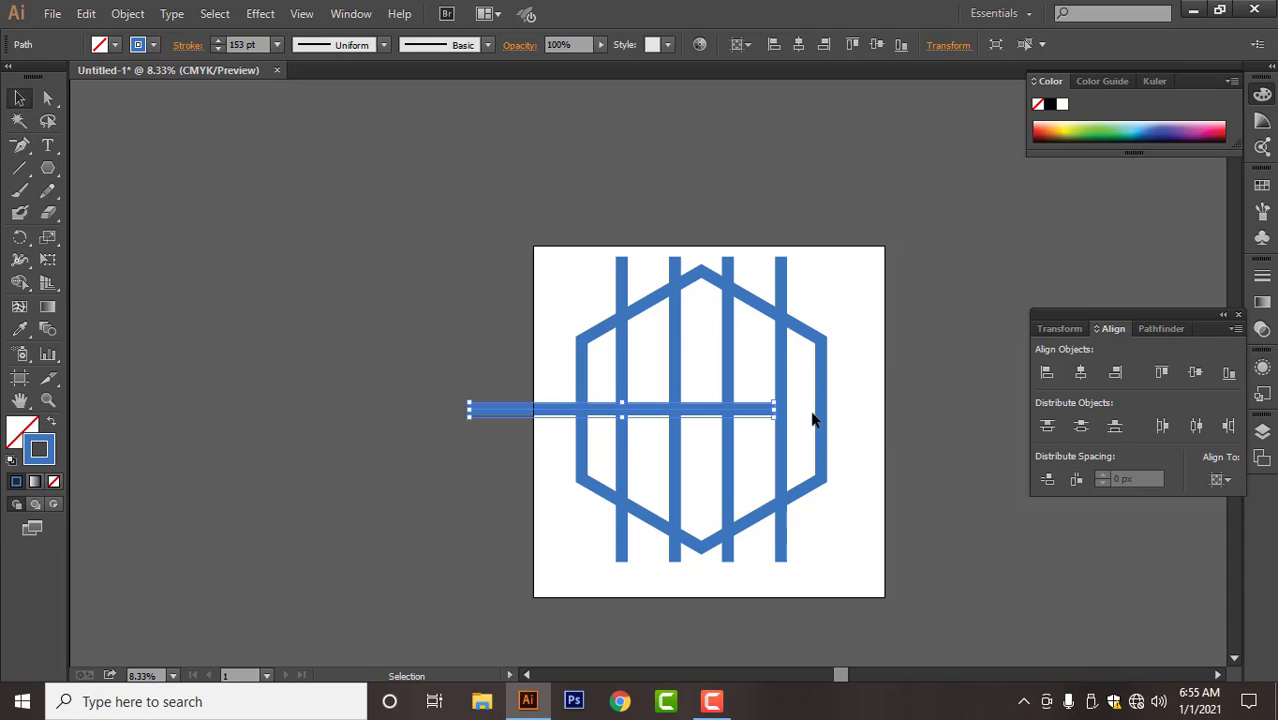
- Centre the horizontal line on the hexagon horizontally, using the hexagon as the key object
{"action": "left_click", "coordinate": [826, 415]}
{"action": "left_click", "coordinate": [821, 408]}
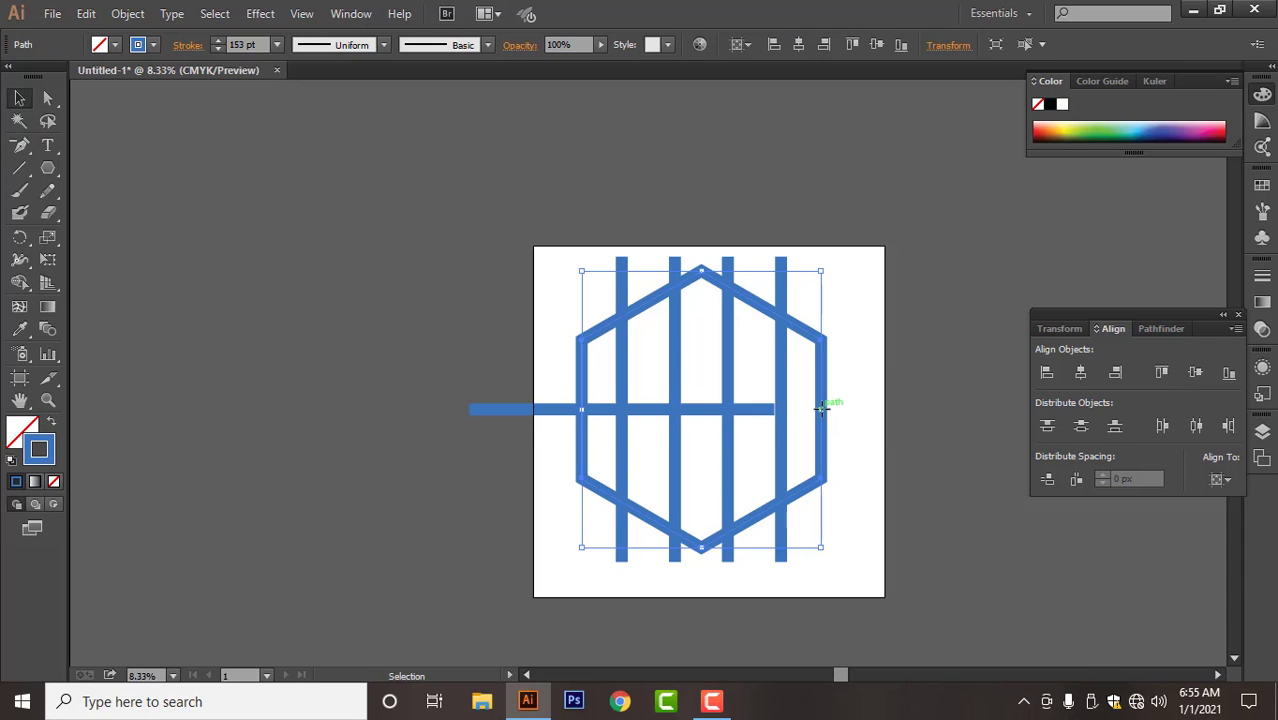
{"action": "left_click", "coordinate": [758, 412], "text": "shift"}
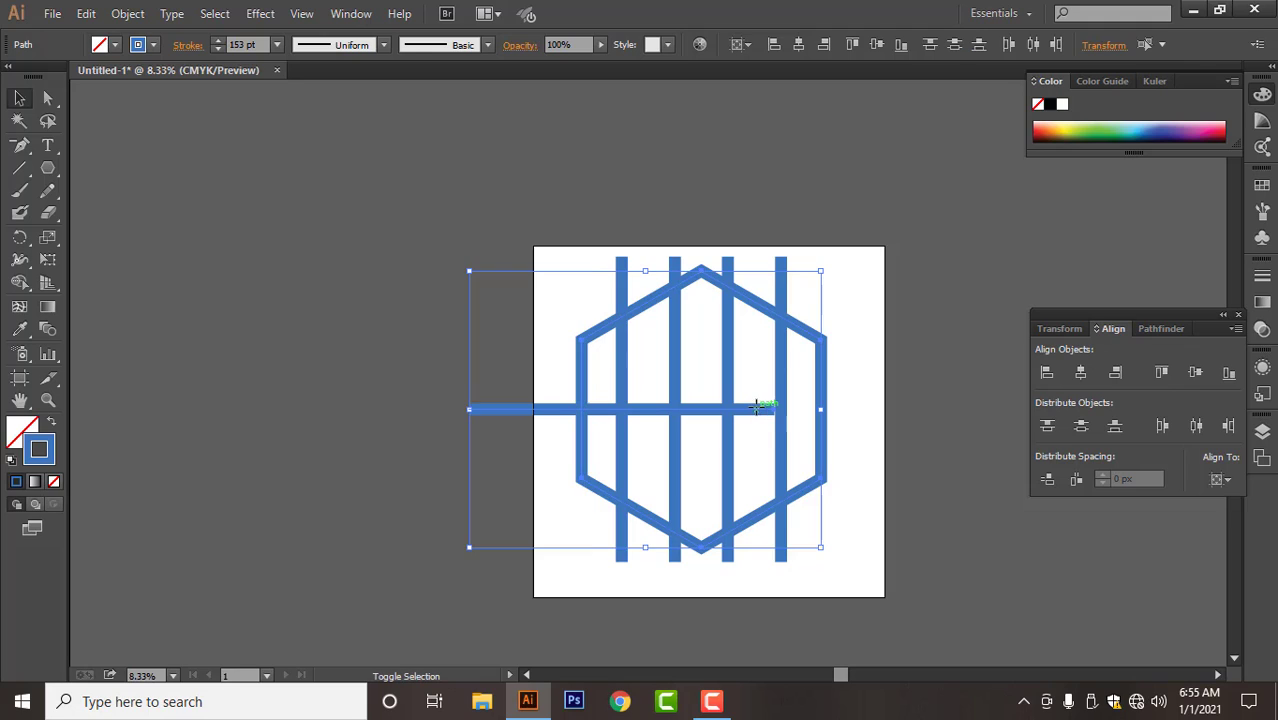
{"action": "left_click", "coordinate": [824, 419]}
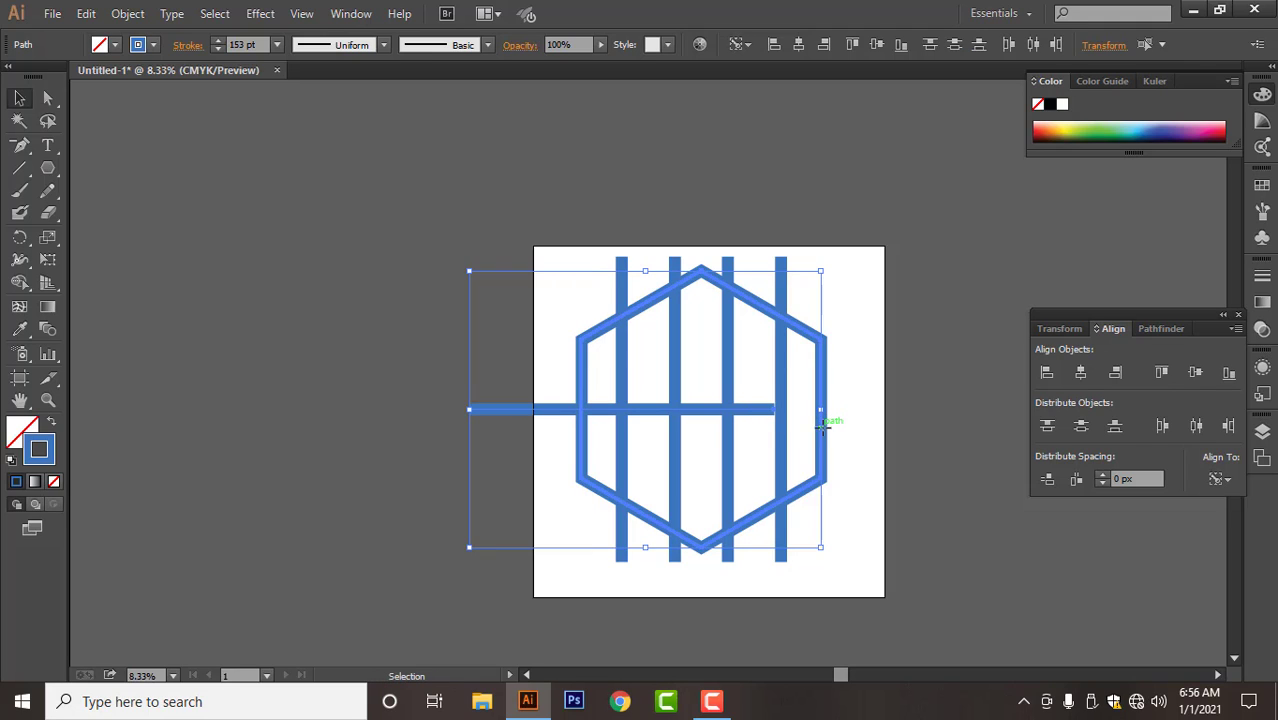
{"action": "left_click", "coordinate": [1081, 372]}
{"action": "left_click", "coordinate": [884, 600]}
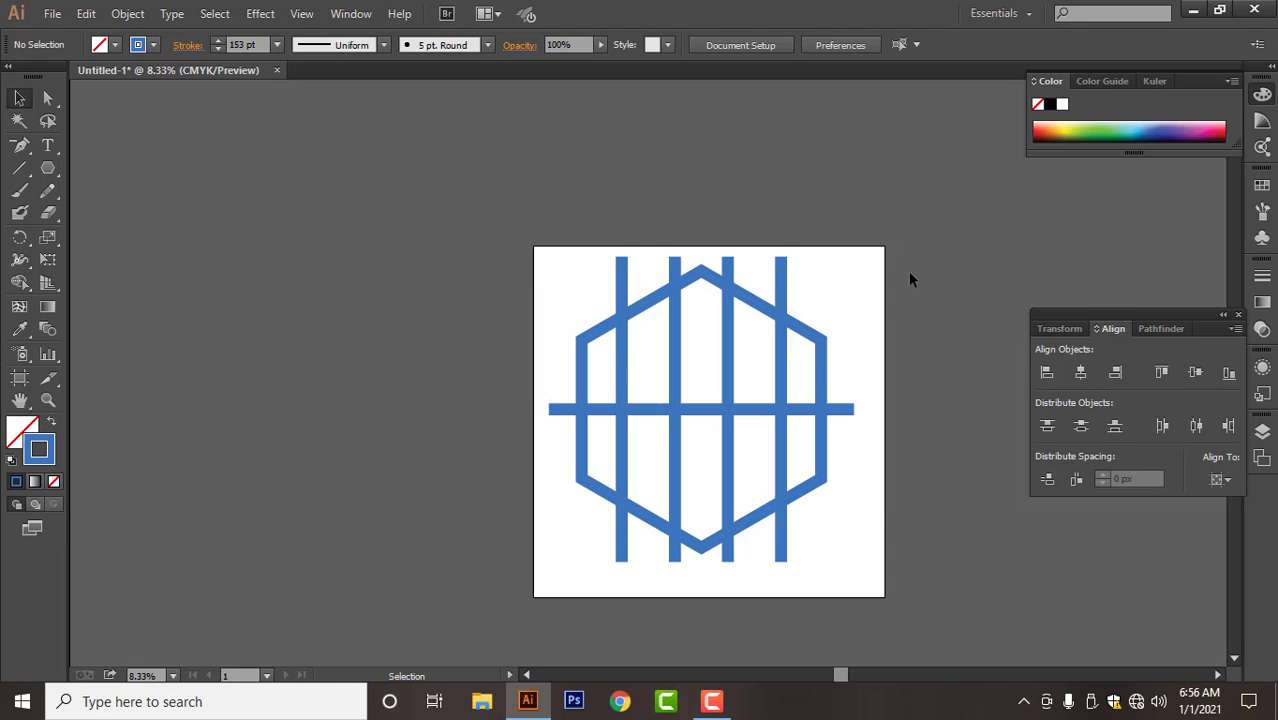
- Expand the fill and stroke of the hexagon and all the lines into filled shapes
{"action": "left_click_drag", "start_coordinate": [908, 271], "coordinate": [446, 642]}
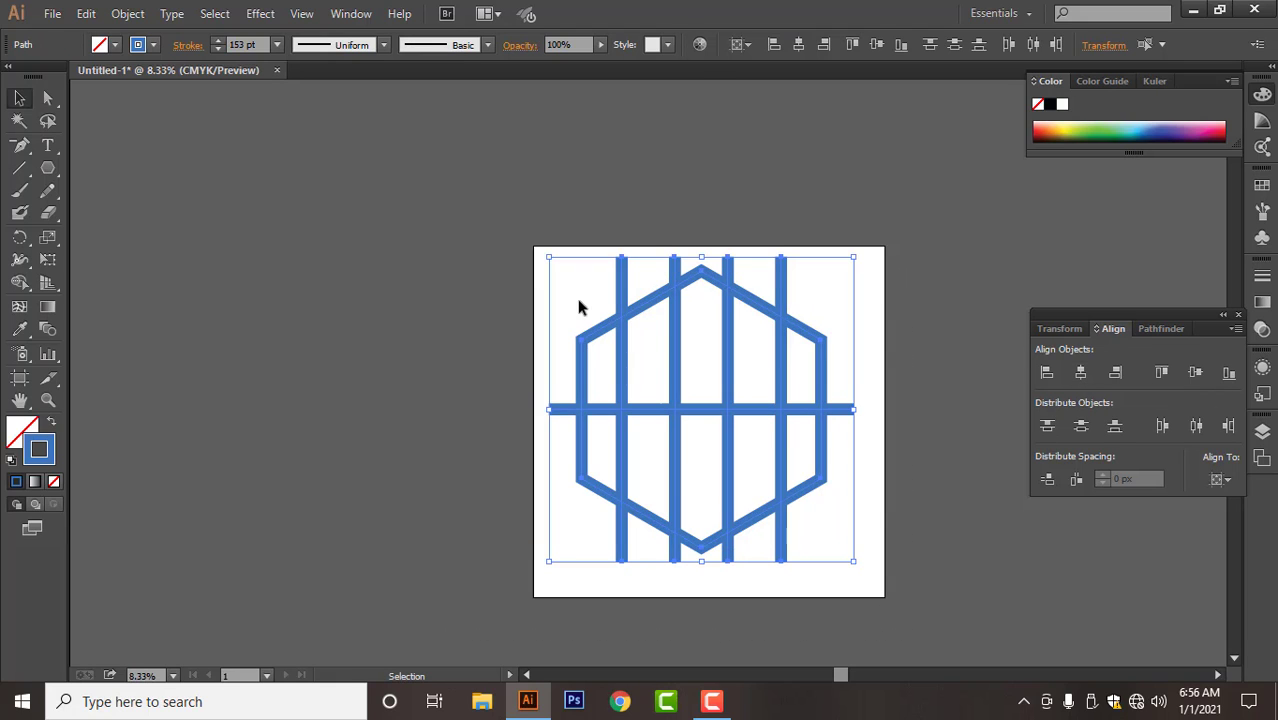
{"action": "left_click", "coordinate": [146, 18]}
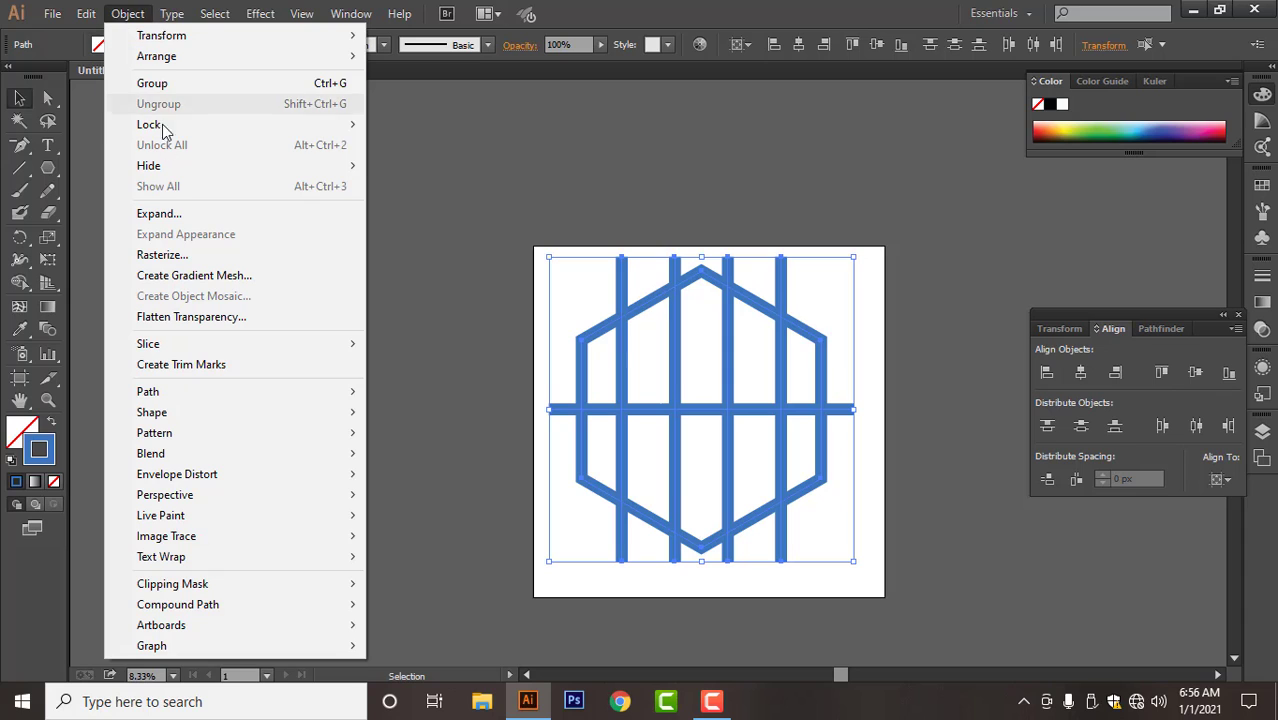
{"action": "left_click", "coordinate": [177, 213]}
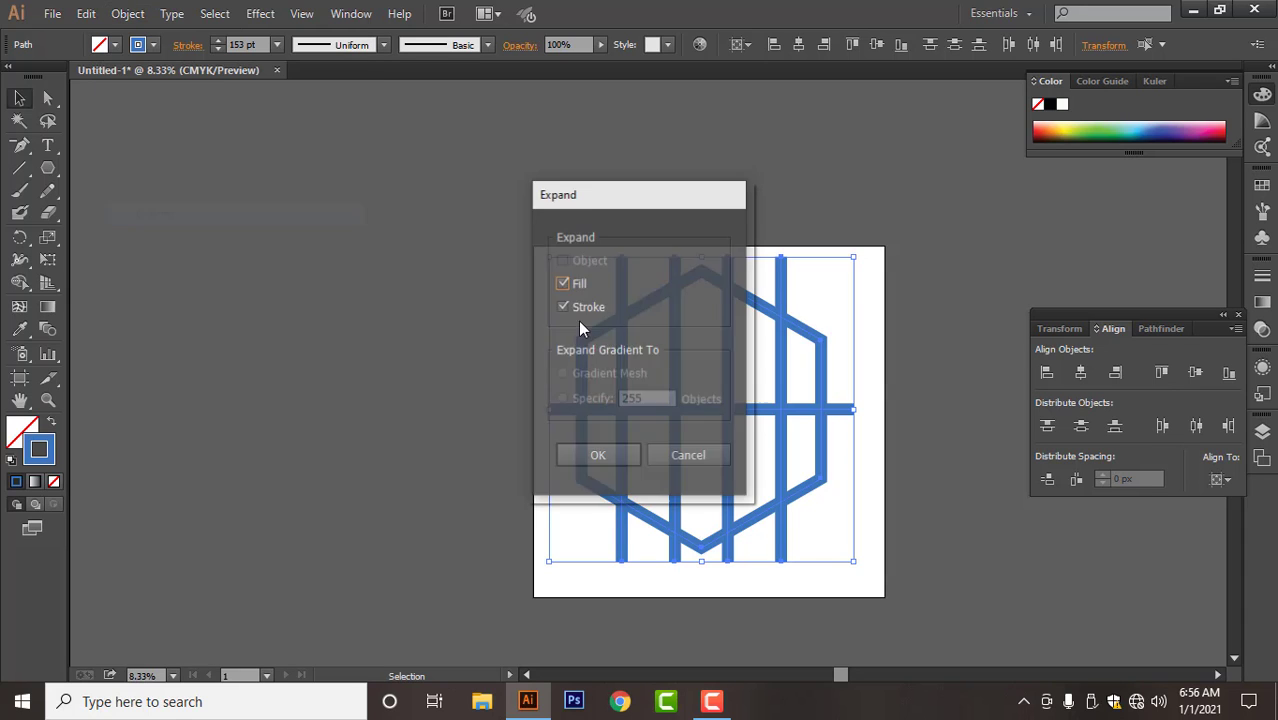
{"action": "left_click", "coordinate": [604, 455]}
{"action": "left_click_drag", "start_coordinate": [799, 375], "coordinate": [598, 304]}
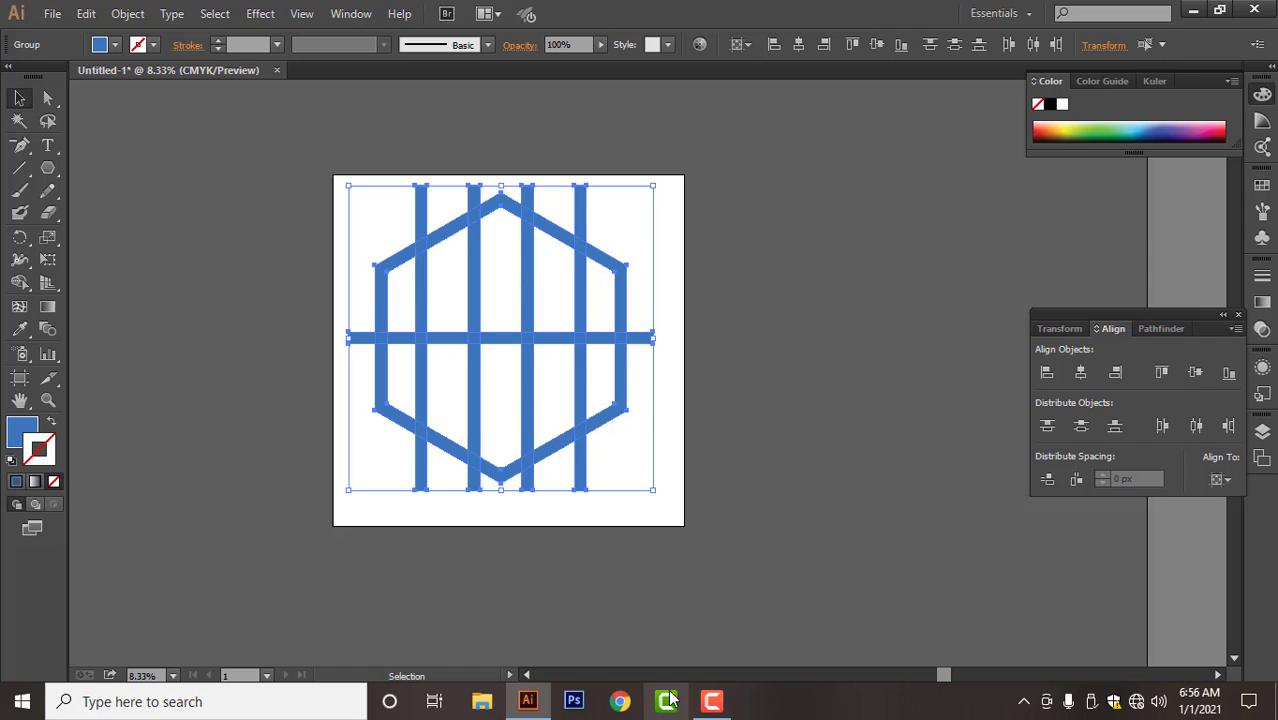
{"action": "left_click", "coordinate": [710, 702]}
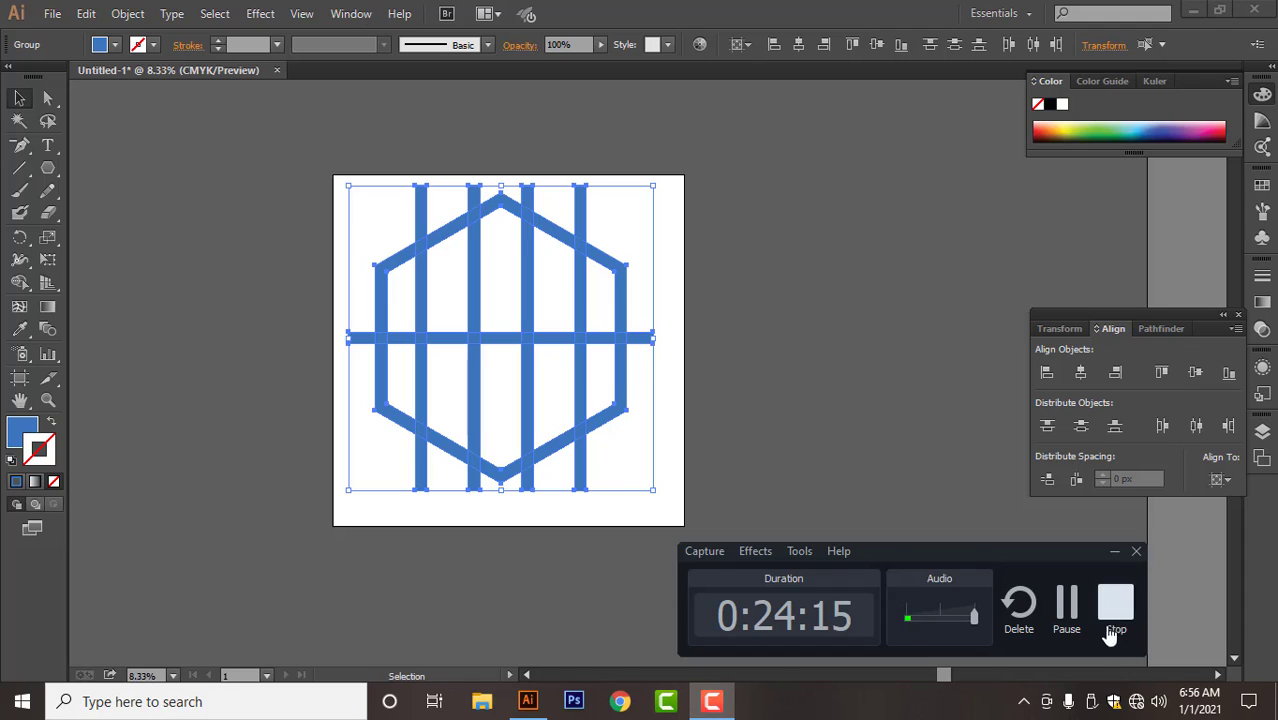
{"action": "left_click", "coordinate": [1064, 608]}
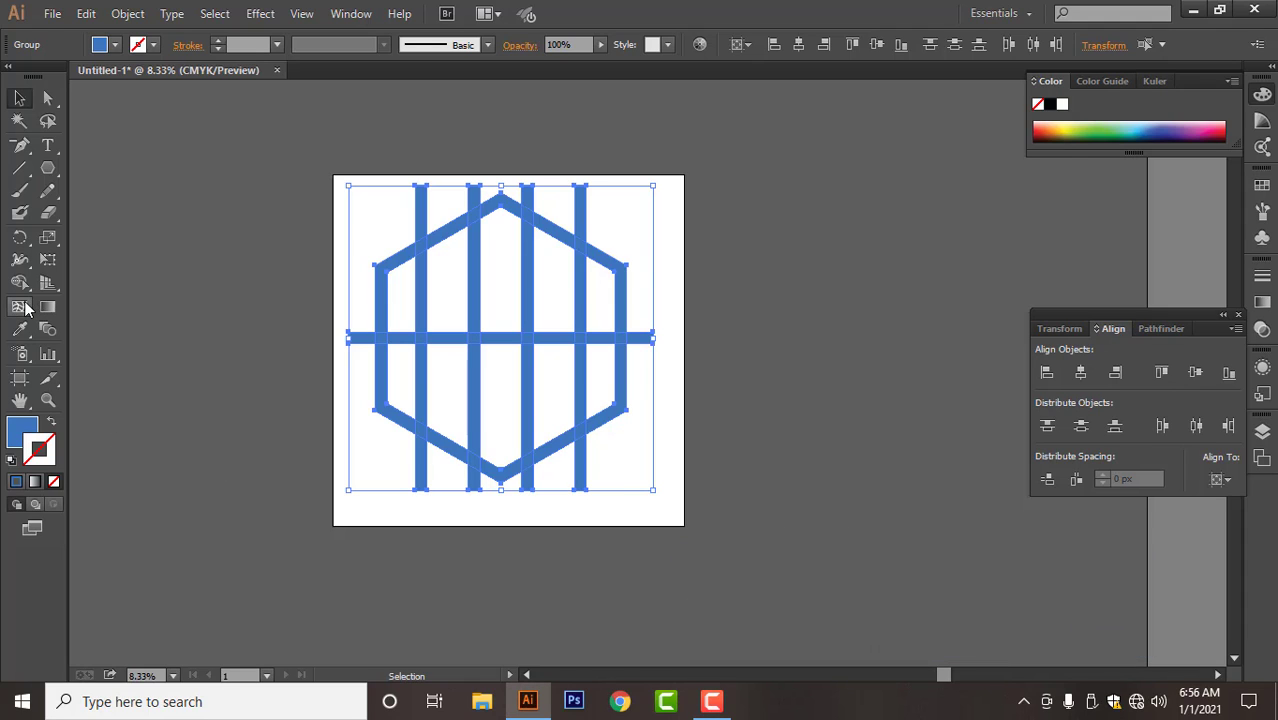
- Use Shape Builder to remove the line ends outside the hexagon, the pieces between the three letters, and the third letter's crossbar
{"action": "left_click", "coordinate": [17, 283]}
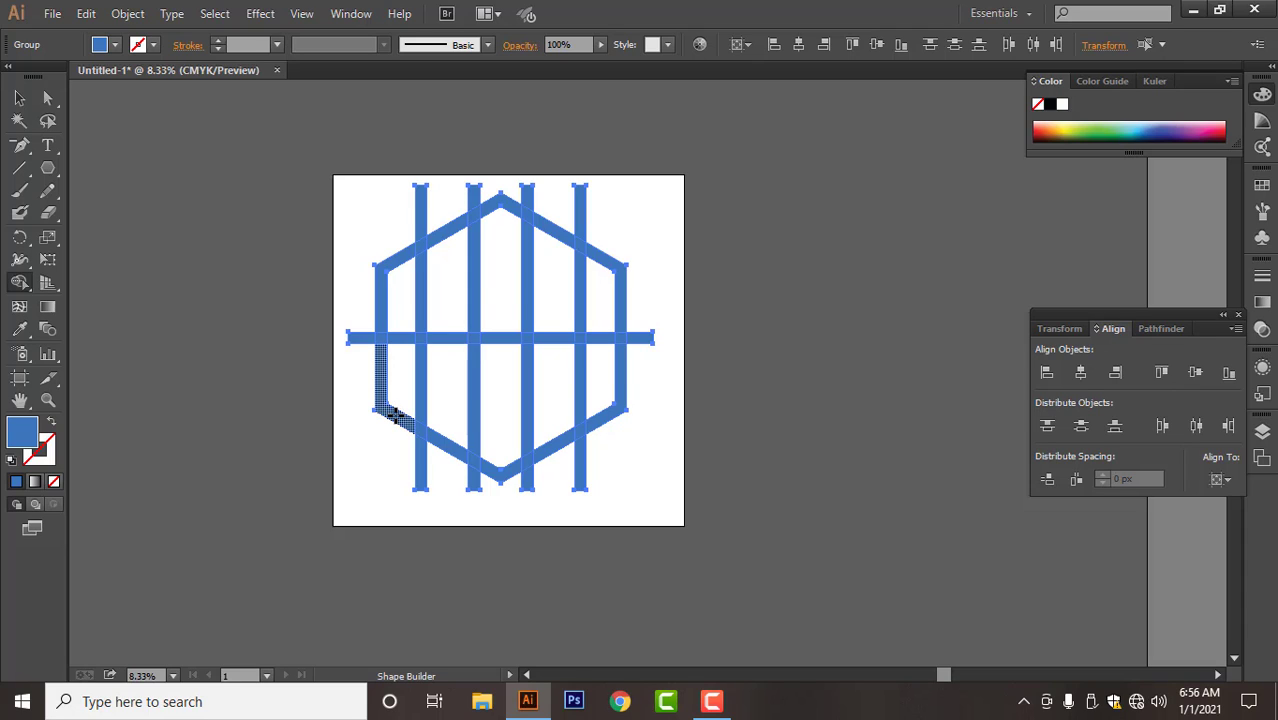
{"action": "left_click_drag", "start_coordinate": [395, 418], "coordinate": [426, 336]}
{"action": "left_click_drag", "start_coordinate": [351, 305], "coordinate": [362, 371]}
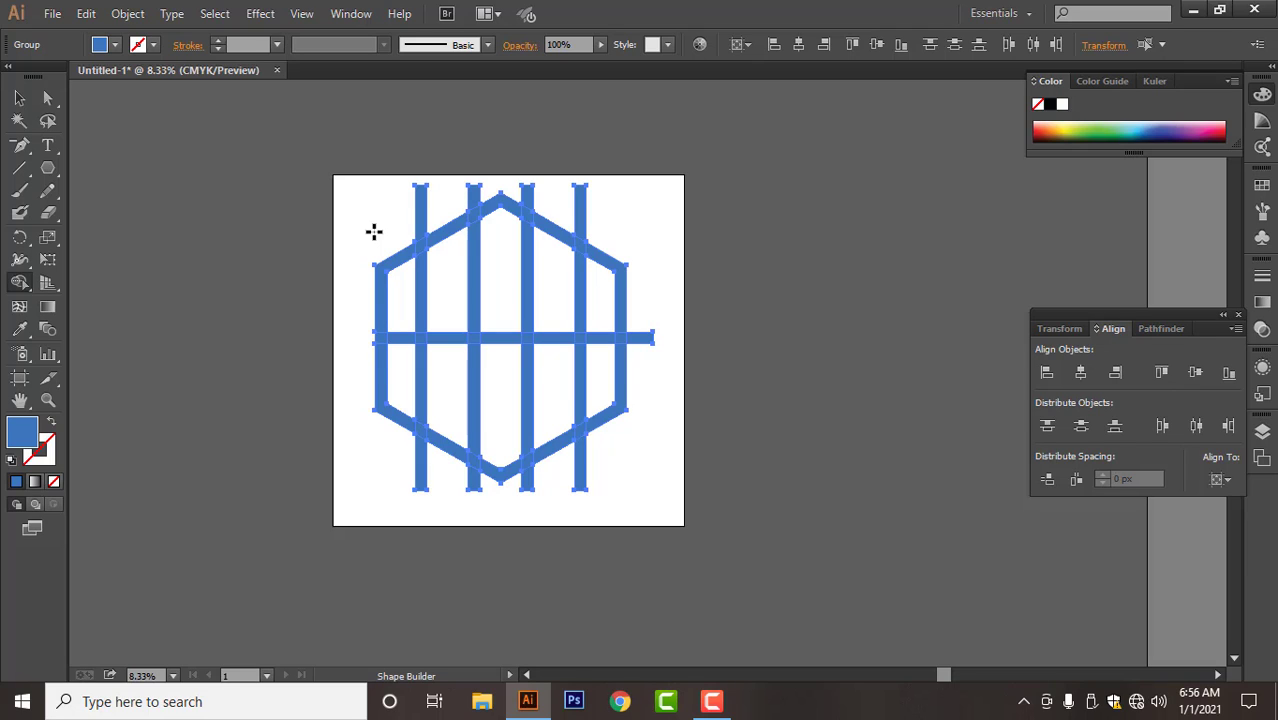
{"action": "mouse_move", "coordinate": [375, 234]}
{"action": "left_mouse_down"}
{"action": "mouse_move", "coordinate": [453, 195]}
{"action": "mouse_move", "coordinate": [528, 186]}
{"action": "mouse_move", "coordinate": [640, 240]}
{"action": "left_mouse_up"}
{"action": "mouse_move", "coordinate": [640, 300]}
{"action": "left_mouse_down"}
{"action": "mouse_move", "coordinate": [655, 417]}
{"action": "mouse_move", "coordinate": [578, 481]}
{"action": "mouse_move", "coordinate": [510, 496]}
{"action": "left_mouse_up"}
{"action": "left_click_drag", "start_coordinate": [409, 470], "coordinate": [489, 494]}
{"action": "left_click_drag", "start_coordinate": [450, 180], "coordinate": [451, 470]}
{"action": "left_click_drag", "start_coordinate": [544, 186], "coordinate": [576, 512]}
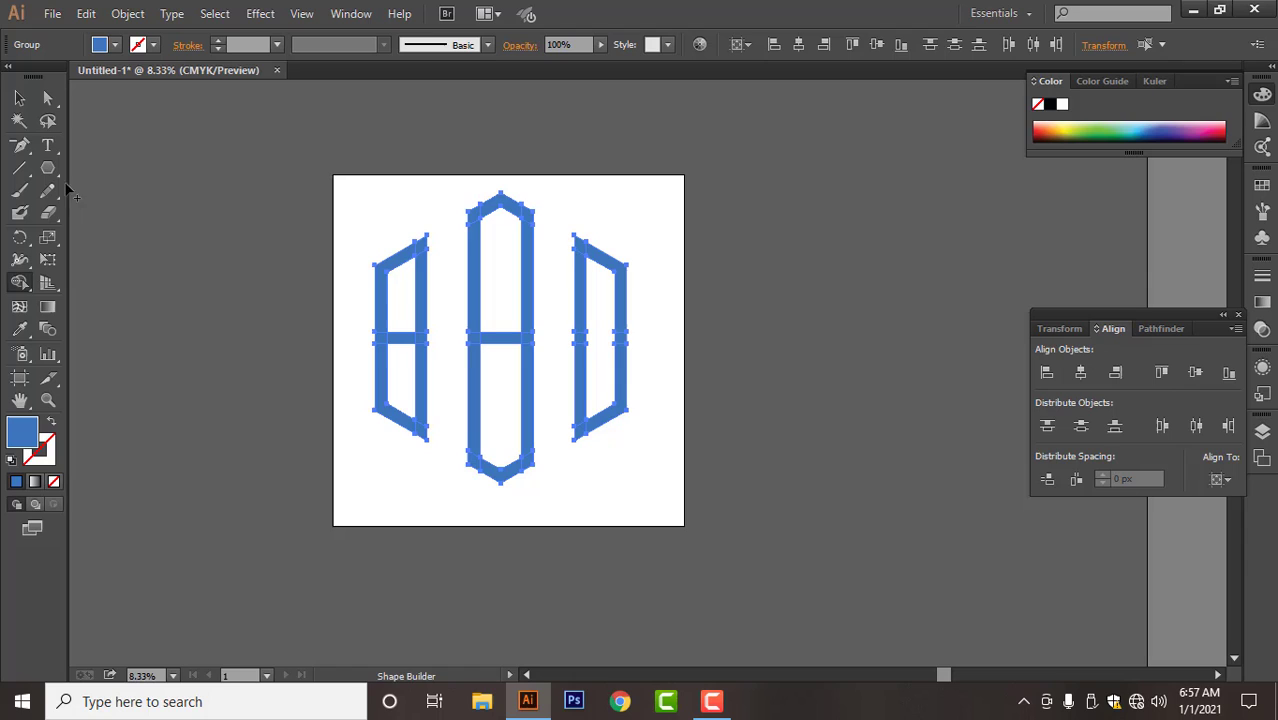
- Draw a rectangle about 361 × 760 px between the legs of the letter A, covering its slanted bottom edge
{"action": "left_click", "coordinate": [19, 97]}
{"action": "left_click_drag", "start_coordinate": [52, 168], "coordinate": [110, 168]}
{"action": "scroll", "coordinate": [405, 425], "scroll_direction": "up", "scroll_amount": 2}
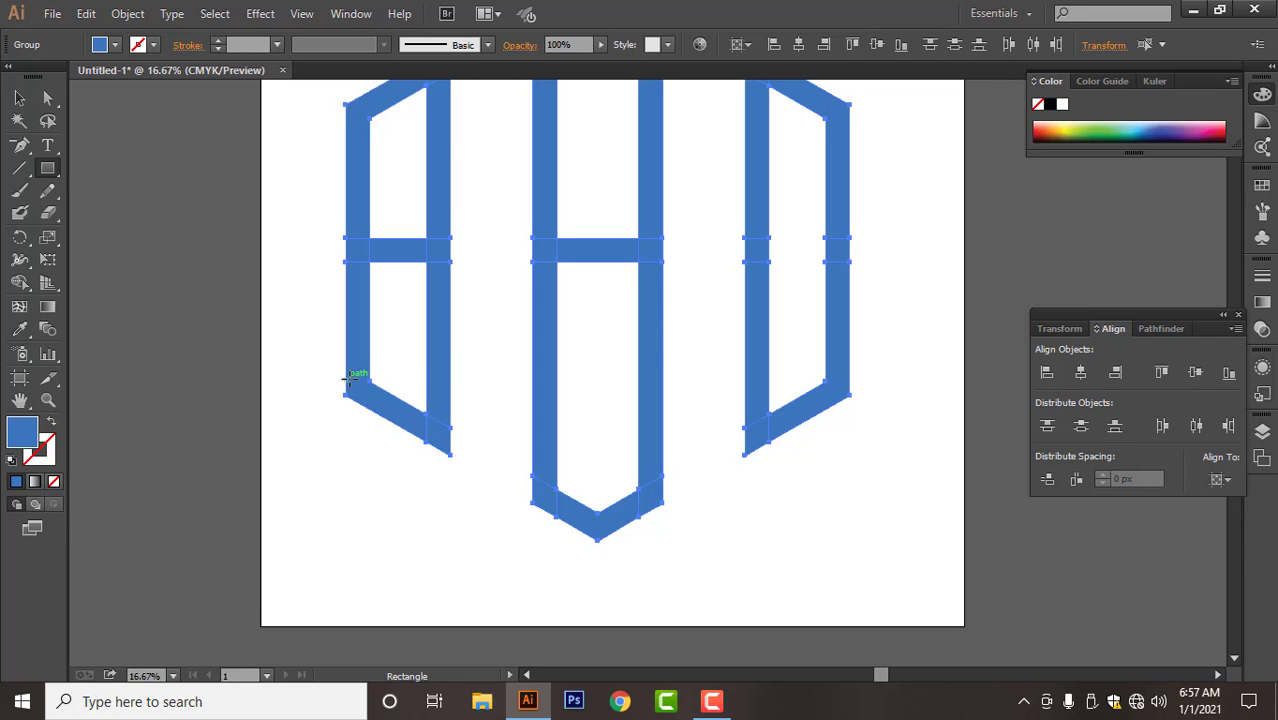
{"action": "left_click_drag", "start_coordinate": [369, 385], "coordinate": [427, 500]}
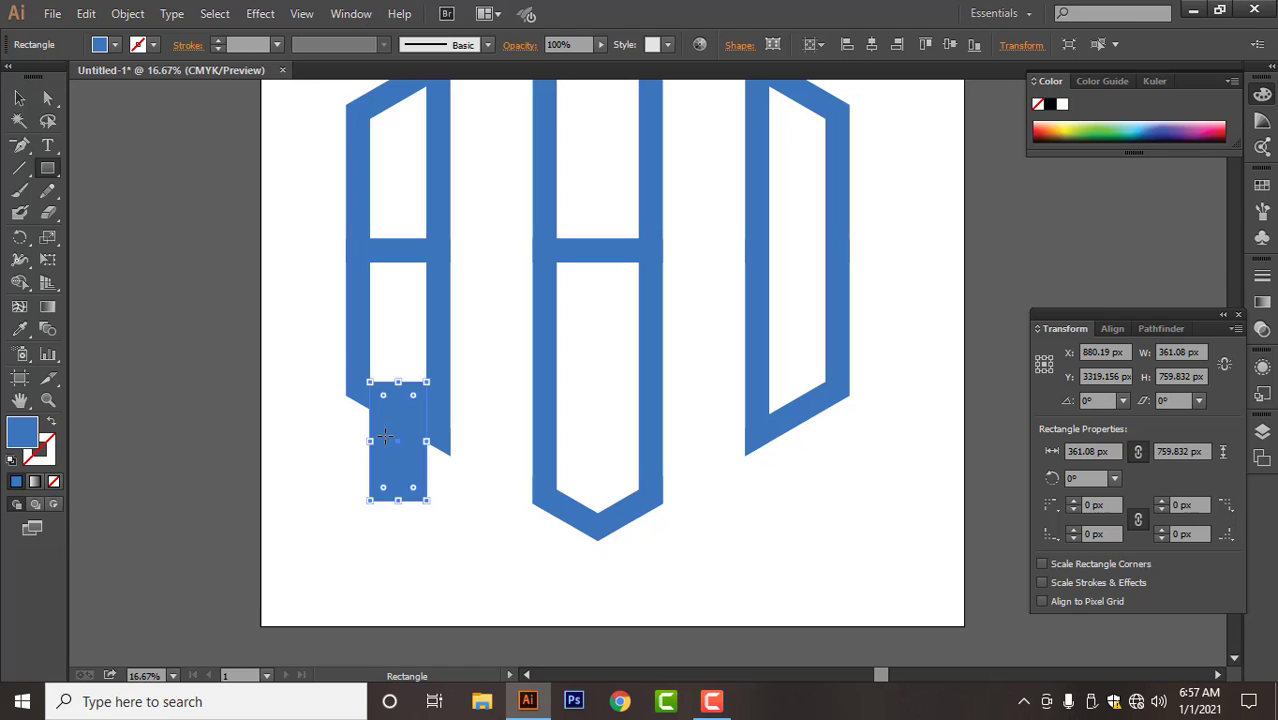
- Fit the rectangle's left edge to the inner edge of the A's left leg, making it about 360.5 px wide
{"action": "mouse_move", "coordinate": [372, 442]}
{"action": "left_mouse_down"}
{"action": "mouse_move", "coordinate": [348, 446]}
{"action": "mouse_move", "coordinate": [373, 448]}
{"action": "left_mouse_up"}
{"action": "scroll", "coordinate": [382, 375], "scroll_direction": "up", "scroll_amount": 6}
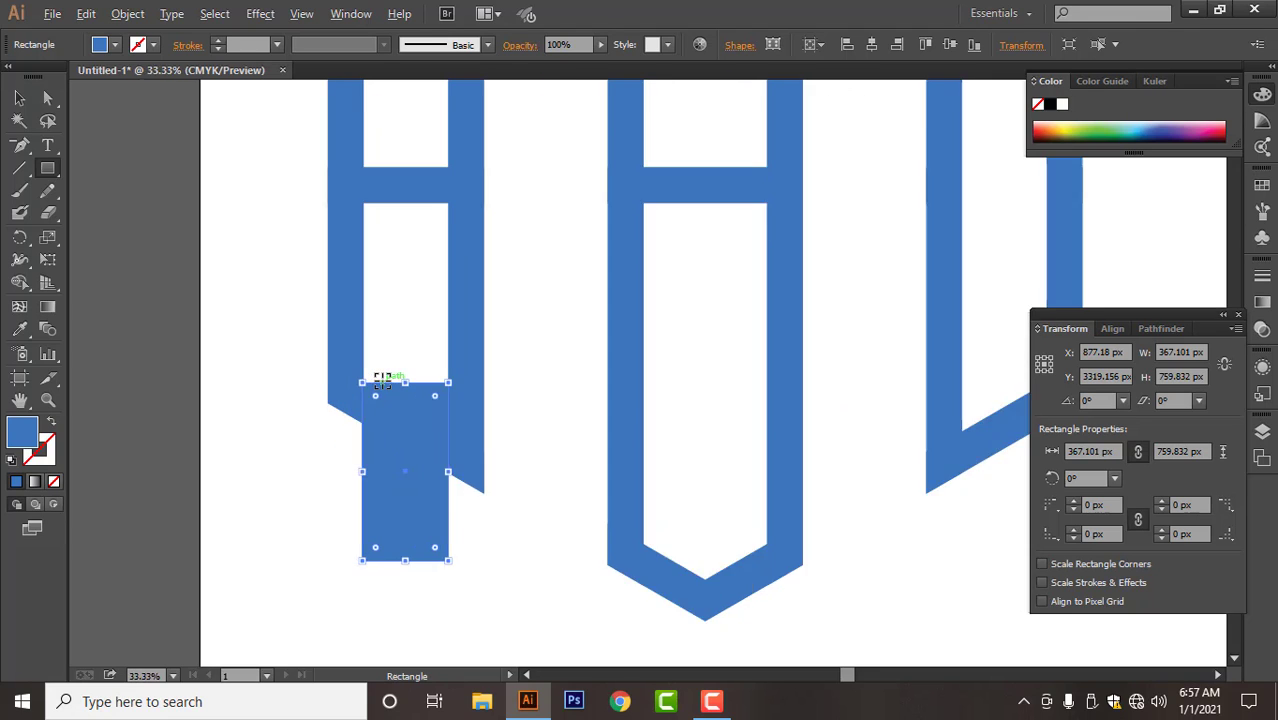
{"action": "scroll", "coordinate": [304, 421], "scroll_direction": "down", "scroll_amount": 5}
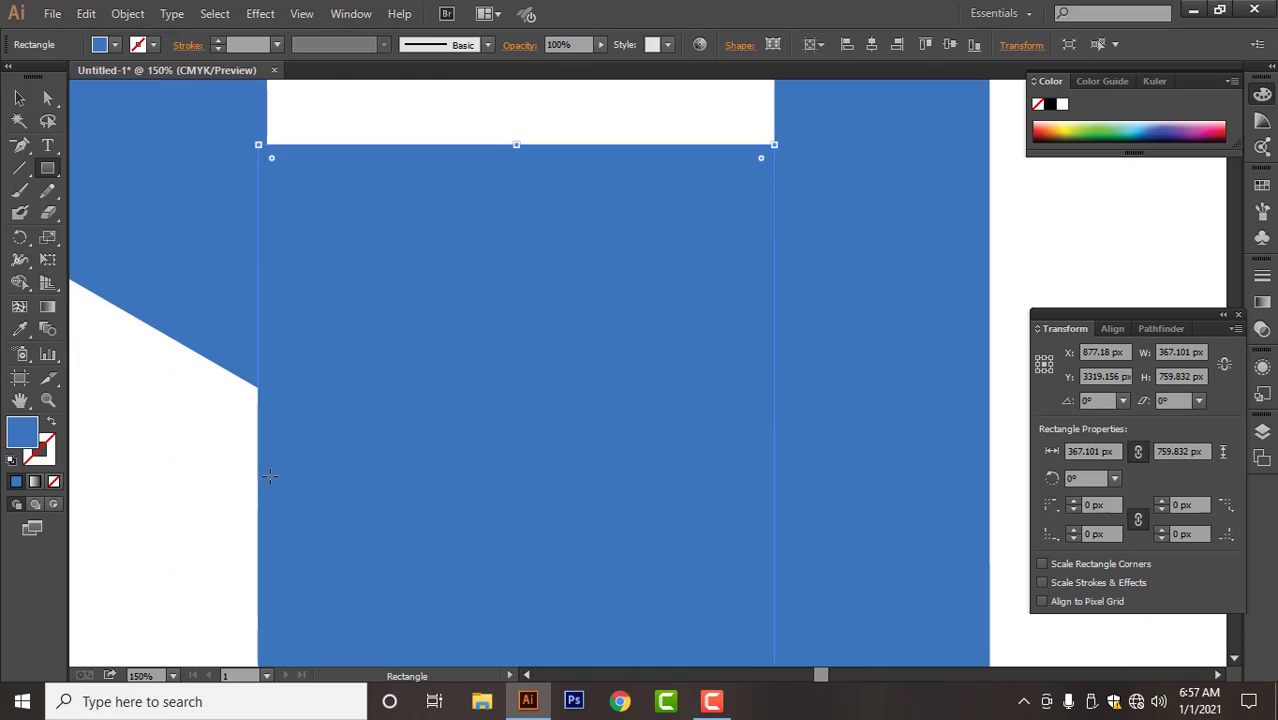
{"action": "scroll", "coordinate": [285, 471], "scroll_direction": "down", "scroll_amount": 2}
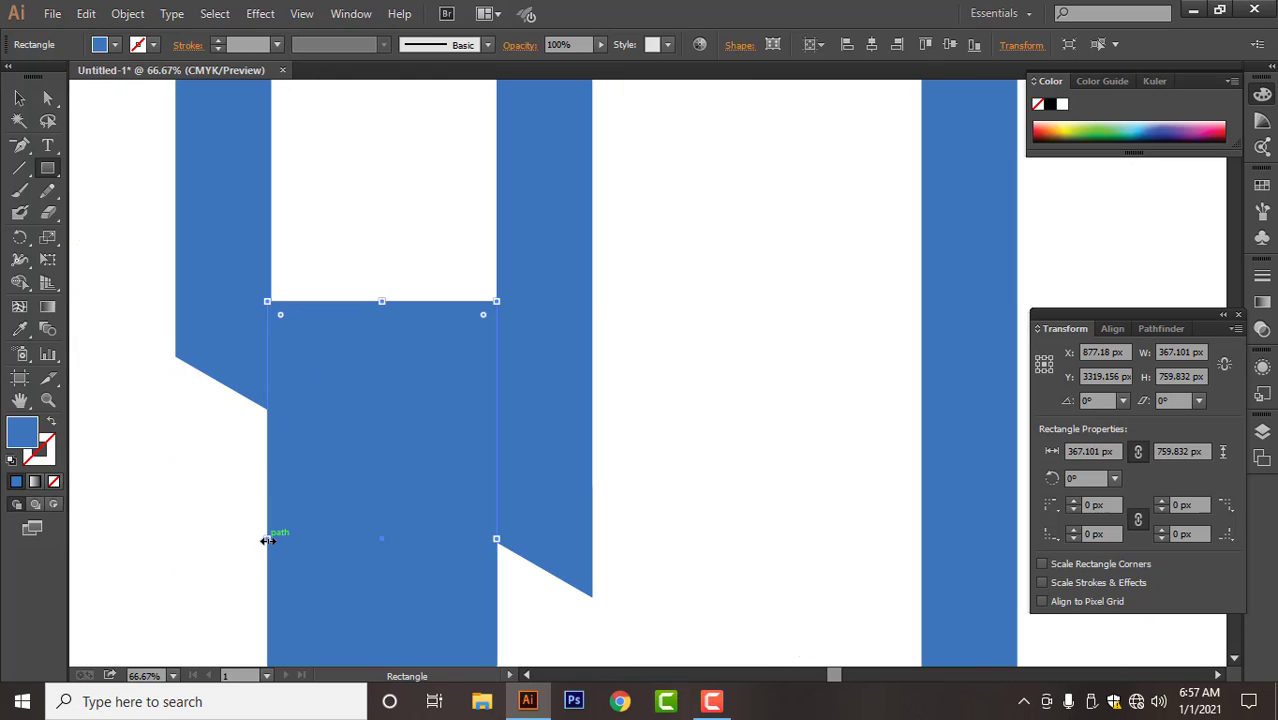
{"action": "left_click_drag", "start_coordinate": [268, 540], "coordinate": [270, 540]}
{"action": "scroll", "coordinate": [286, 465], "scroll_direction": "up", "scroll_amount": 3}
{"action": "scroll", "coordinate": [288, 460], "scroll_direction": "up", "scroll_amount": 3}
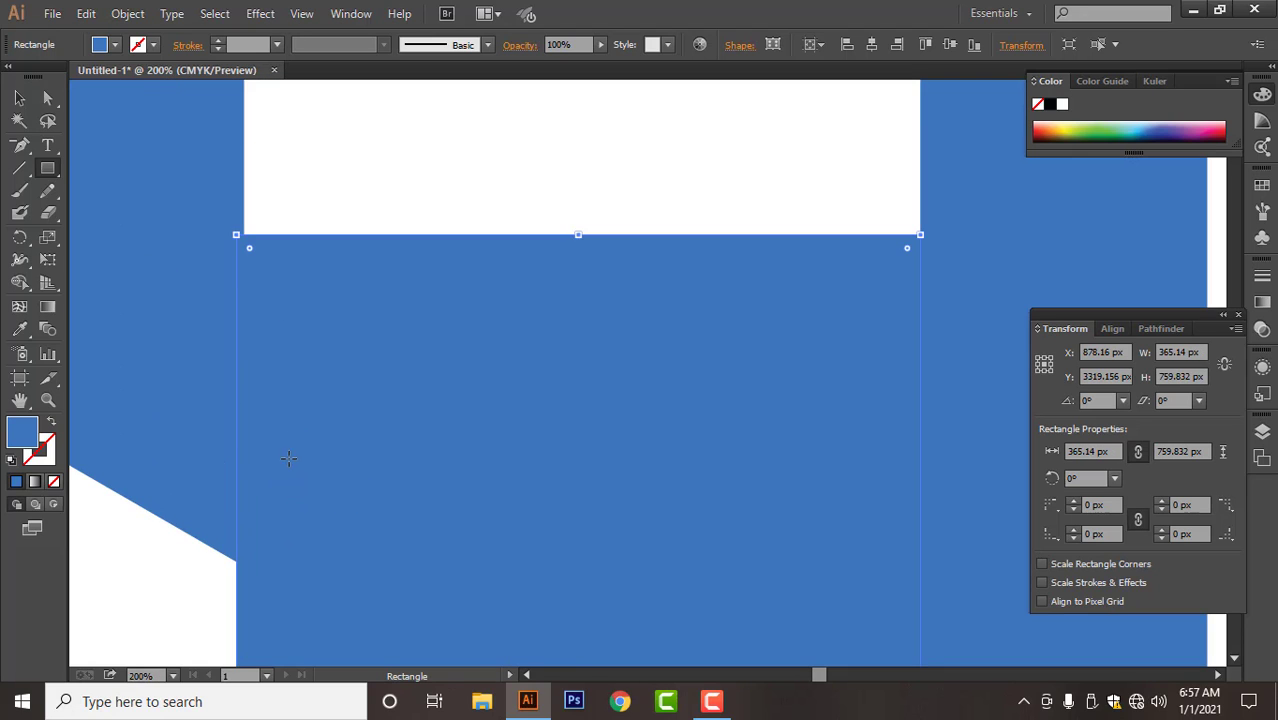
{"action": "left_click", "coordinate": [320, 172]}
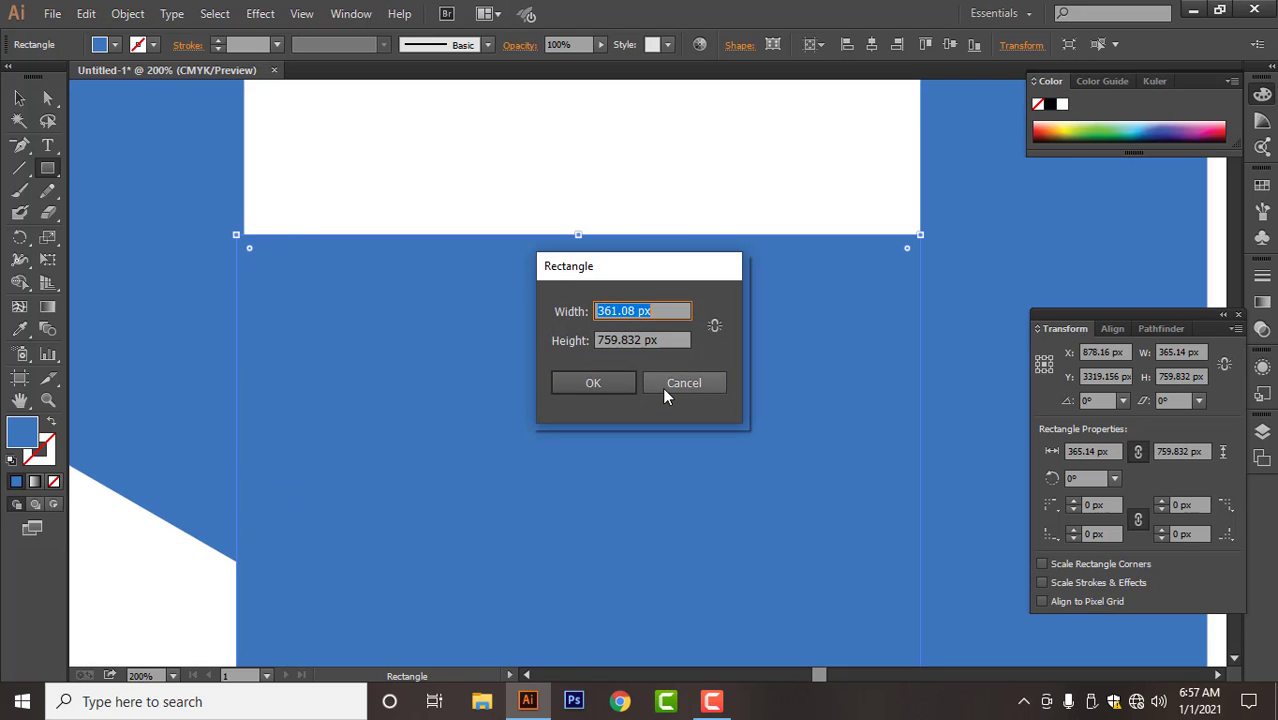
{"action": "left_click", "coordinate": [664, 386]}
{"action": "left_click", "coordinate": [19, 97]}
{"action": "scroll", "coordinate": [319, 439], "scroll_direction": "down", "scroll_amount": 3}
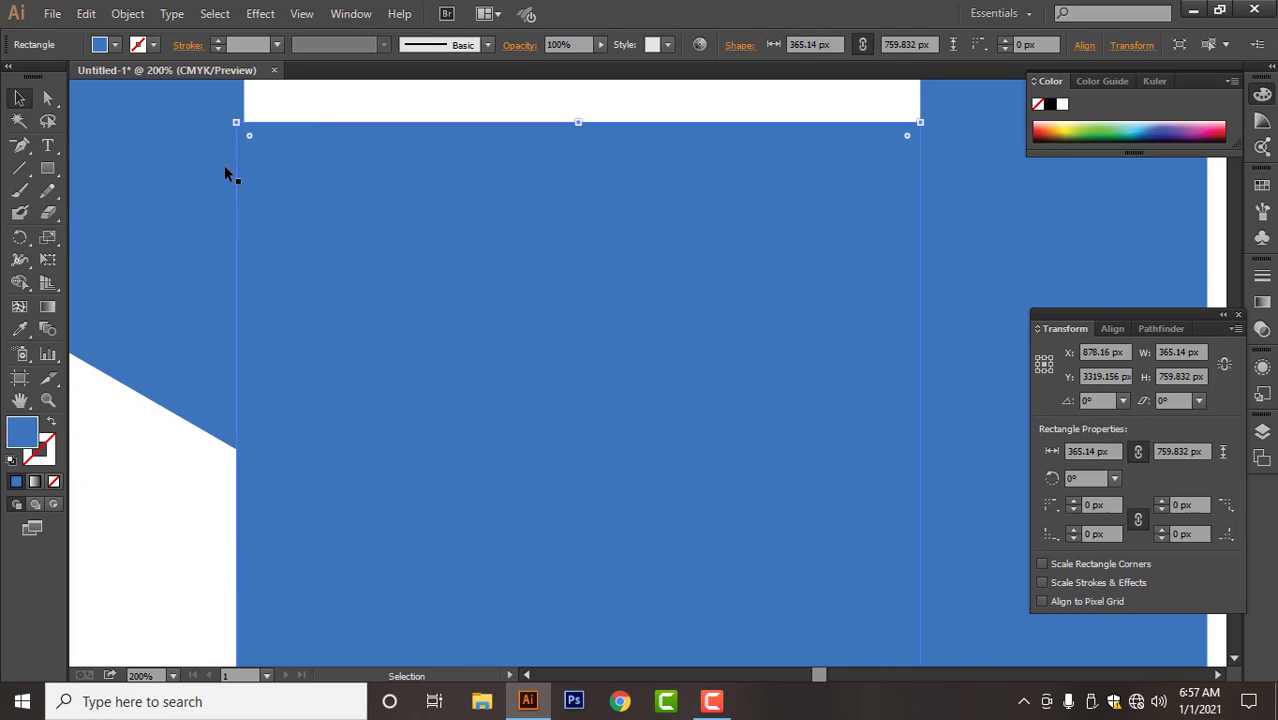
{"action": "left_click_drag", "start_coordinate": [236, 122], "coordinate": [245, 122]}
{"action": "scroll", "coordinate": [362, 170], "scroll_direction": "down", "scroll_amount": 4}
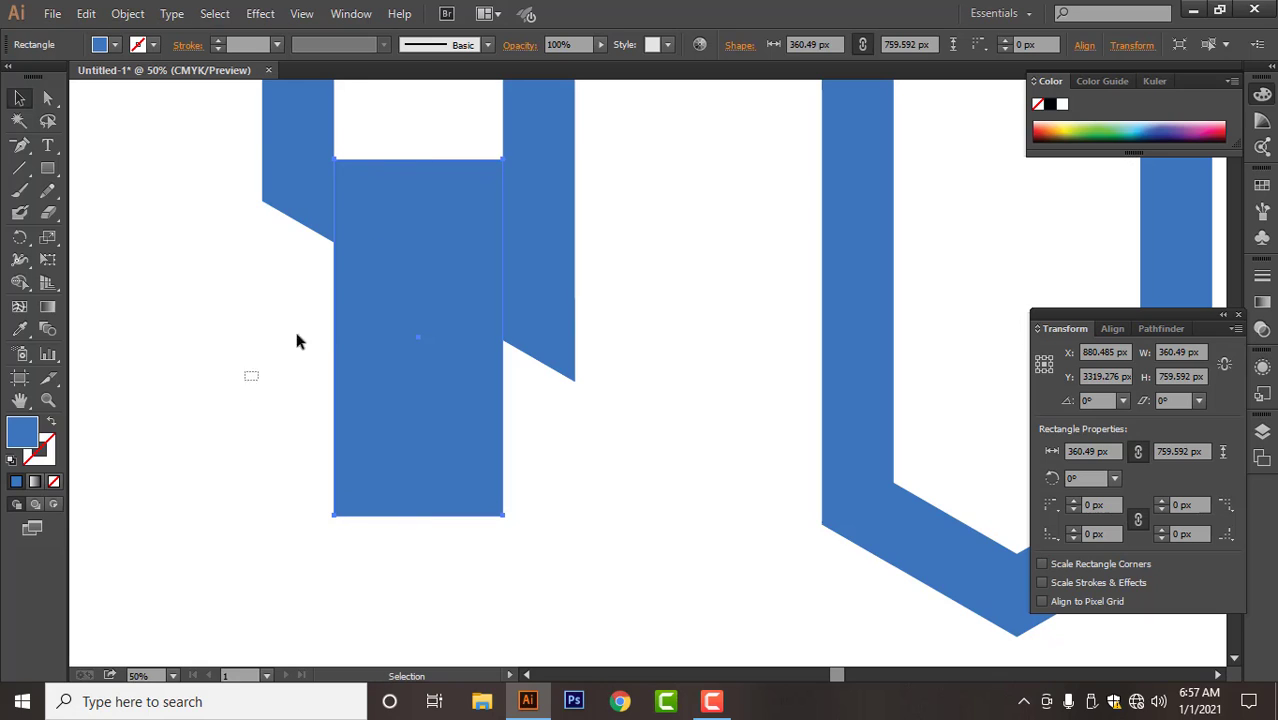
- Remove the rectangle and the slanted bottom edge of the A with Shape Builder, leaving two open legs
{"action": "left_click_drag", "start_coordinate": [294, 330], "coordinate": [642, 172]}
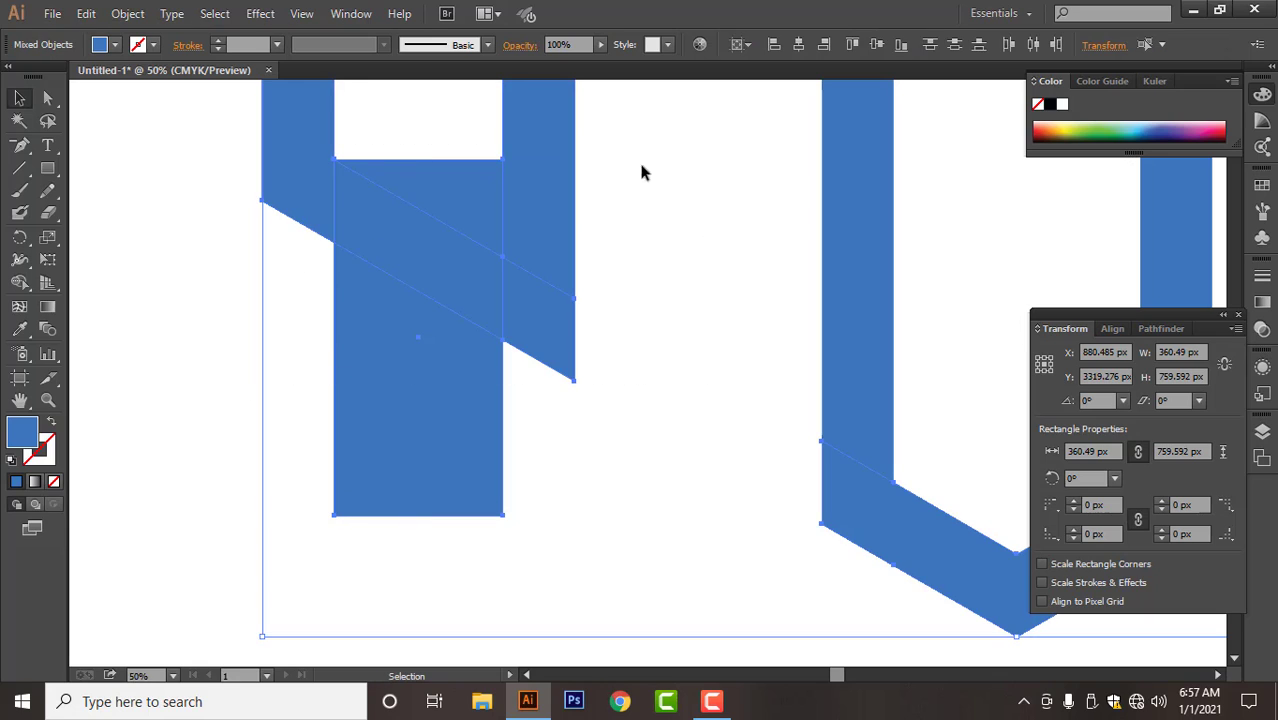
{"action": "left_click", "coordinate": [19, 282]}
{"action": "mouse_move", "coordinate": [427, 633]}
{"action": "left_mouse_down"}
{"action": "mouse_move", "coordinate": [437, 359]}
{"action": "mouse_move", "coordinate": [480, 128]}
{"action": "mouse_move", "coordinate": [465, 122]}
{"action": "left_mouse_up"}
{"action": "scroll", "coordinate": [357, 345], "scroll_direction": "down", "scroll_amount": 4}
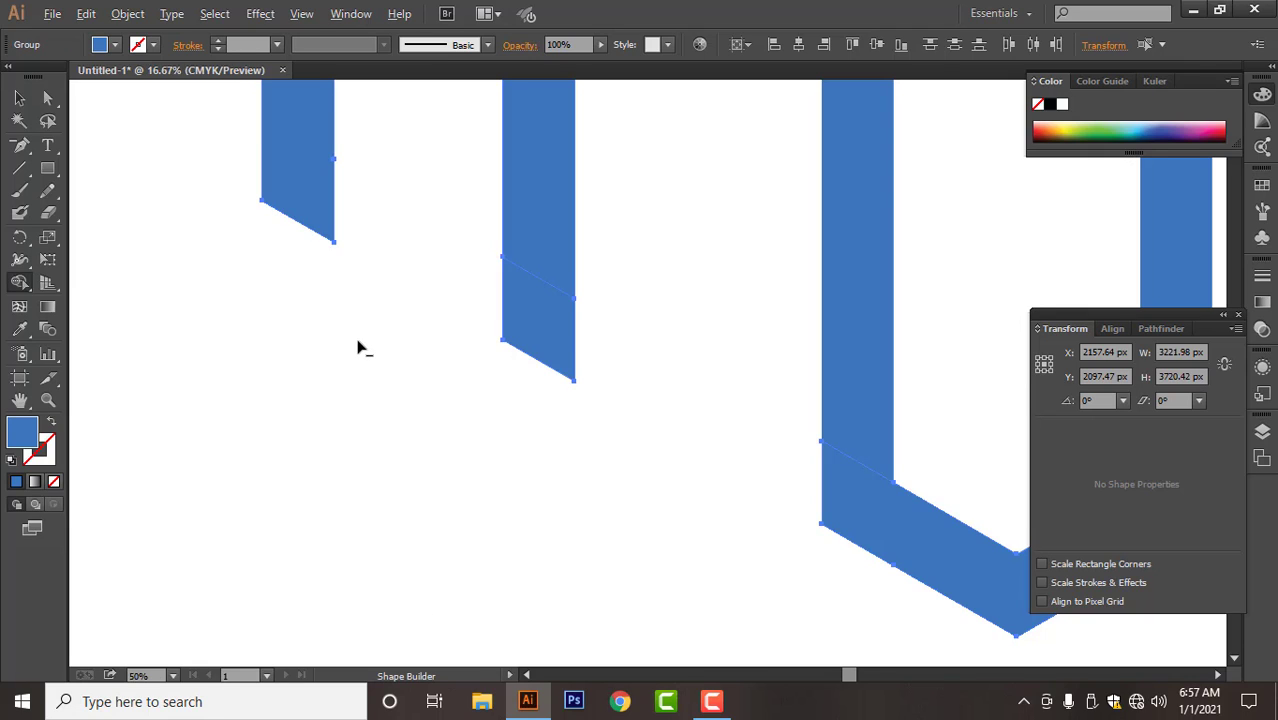
{"action": "left_click_drag", "start_coordinate": [590, 277], "coordinate": [456, 300]}
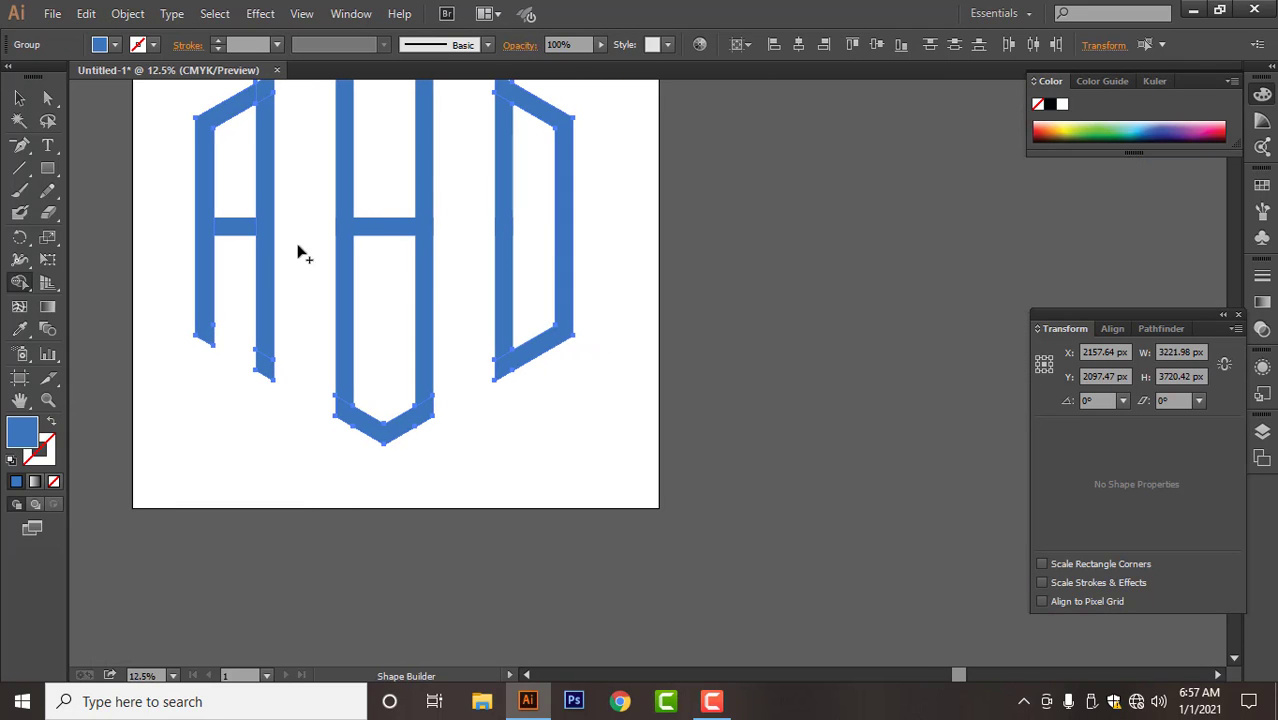
- Draw a rectangle about 608 × 744 px across the middle of the third letter's outer side
{"action": "left_click", "coordinate": [47, 168]}
{"action": "left_click_drag", "start_coordinate": [613, 176], "coordinate": [541, 262]}
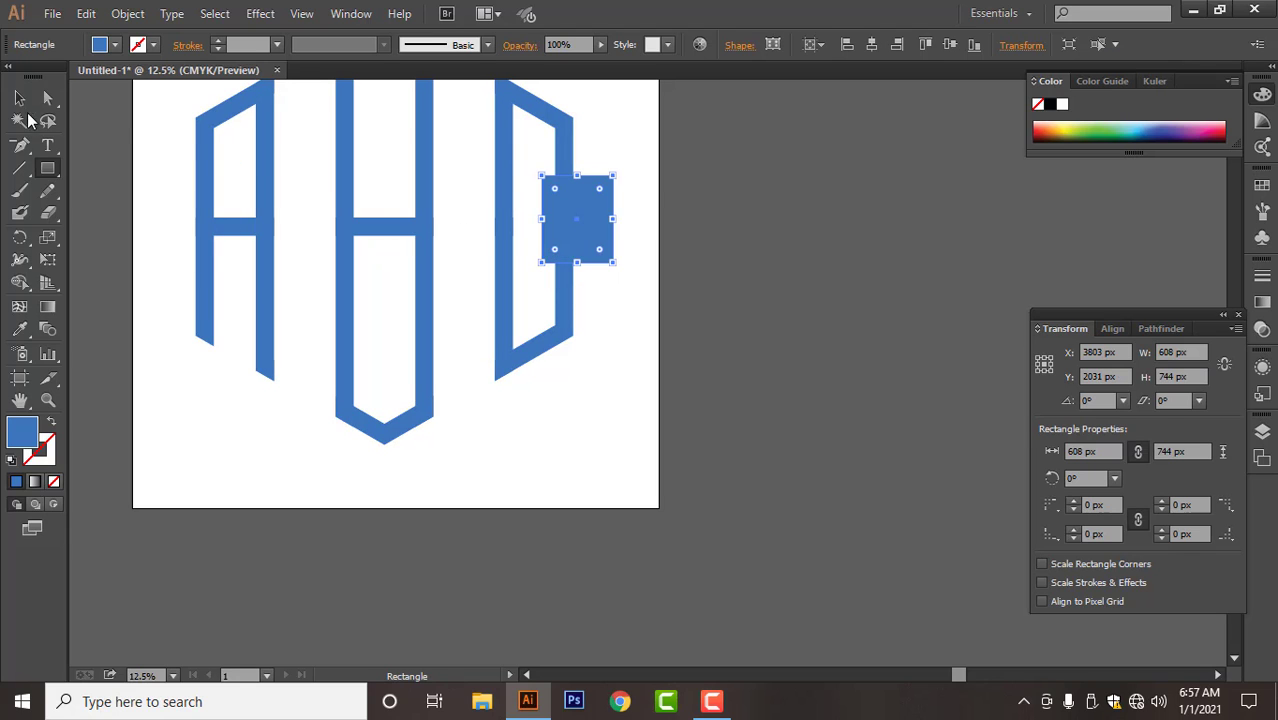
{"action": "left_click", "coordinate": [20, 101]}
- Align the rectangle to the letter group's vertical centre, using the letter group as the key object
{"action": "left_click", "coordinate": [560, 301]}
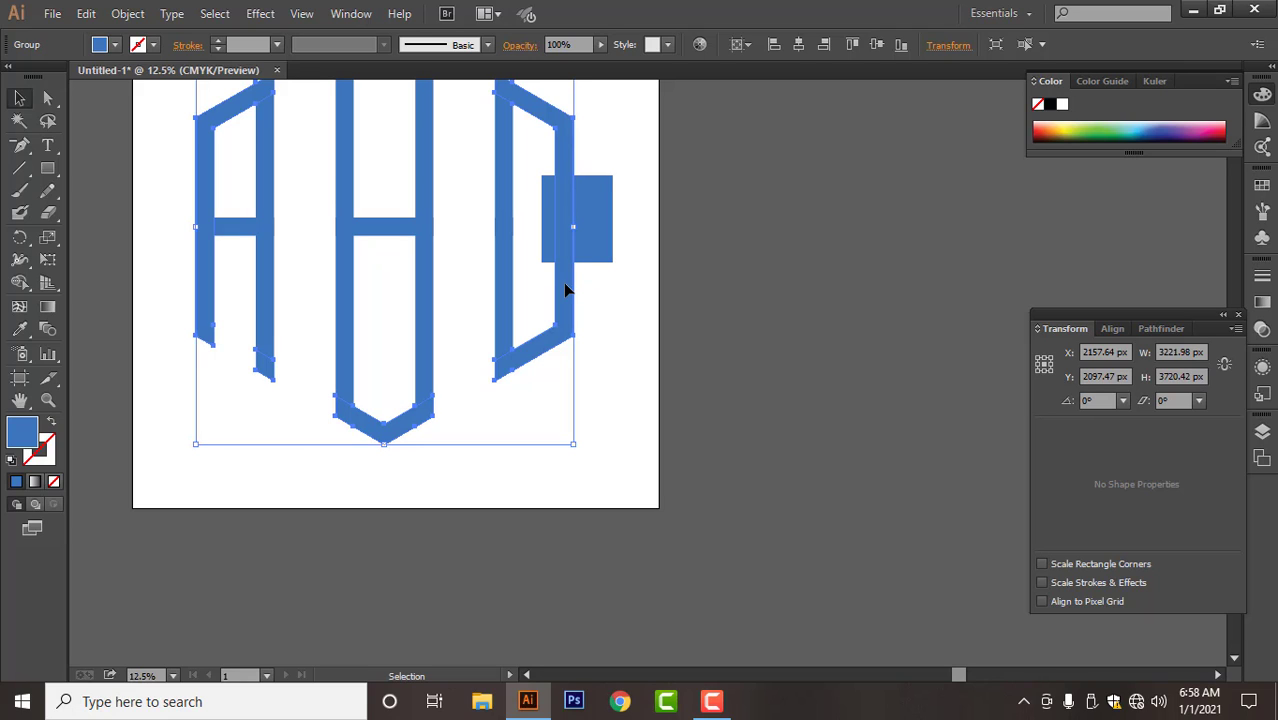
{"action": "left_click", "coordinate": [595, 236], "text": "shift"}
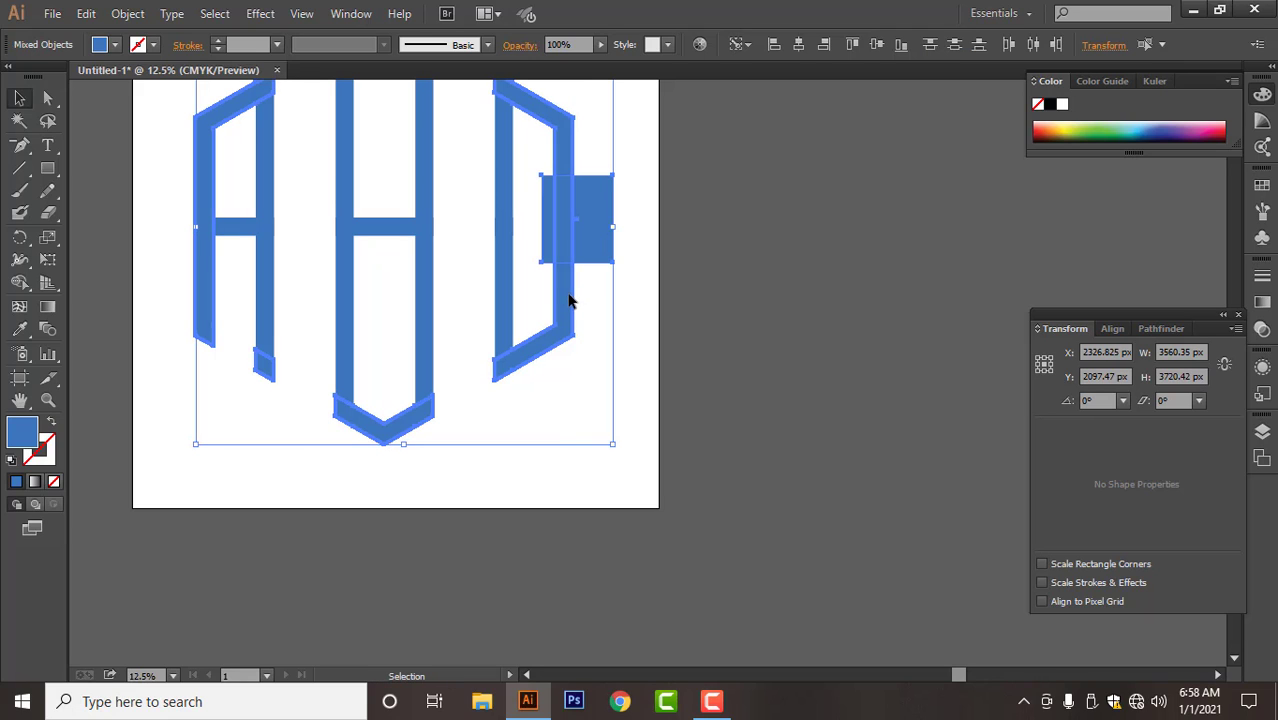
{"action": "left_click", "coordinate": [1113, 329]}
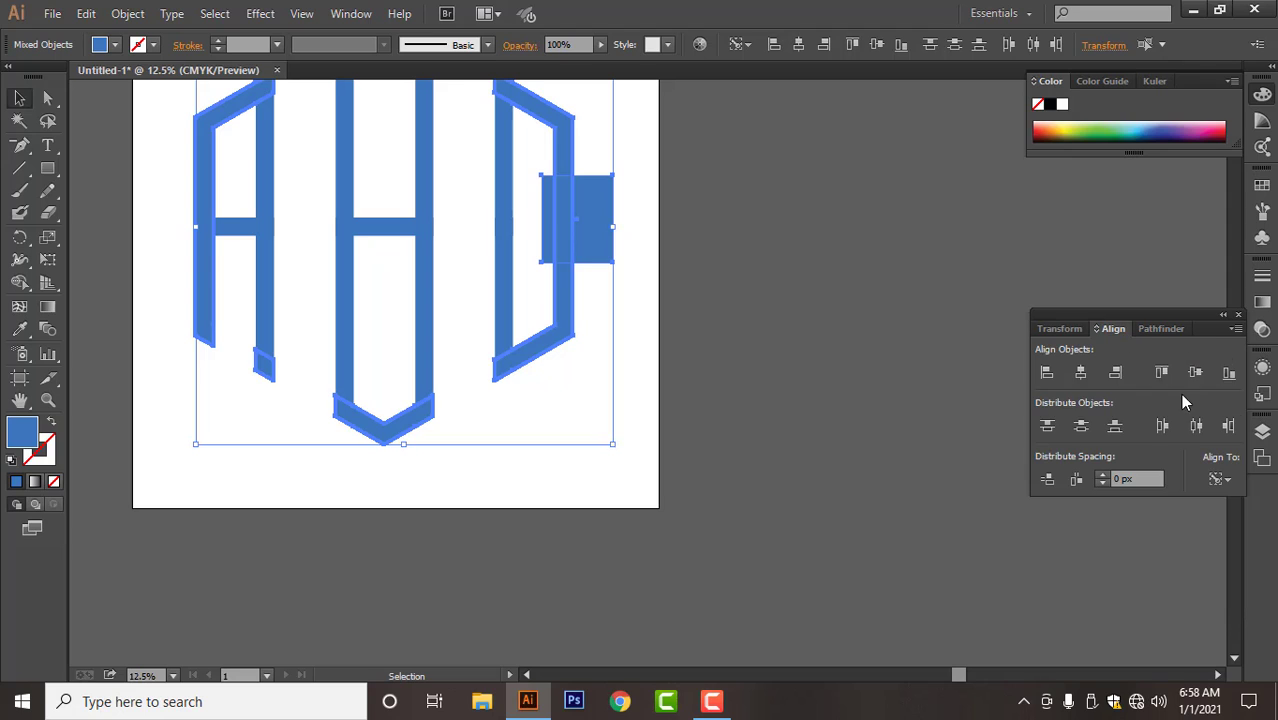
{"action": "left_click", "coordinate": [1194, 372]}
{"action": "left_click", "coordinate": [706, 284]}
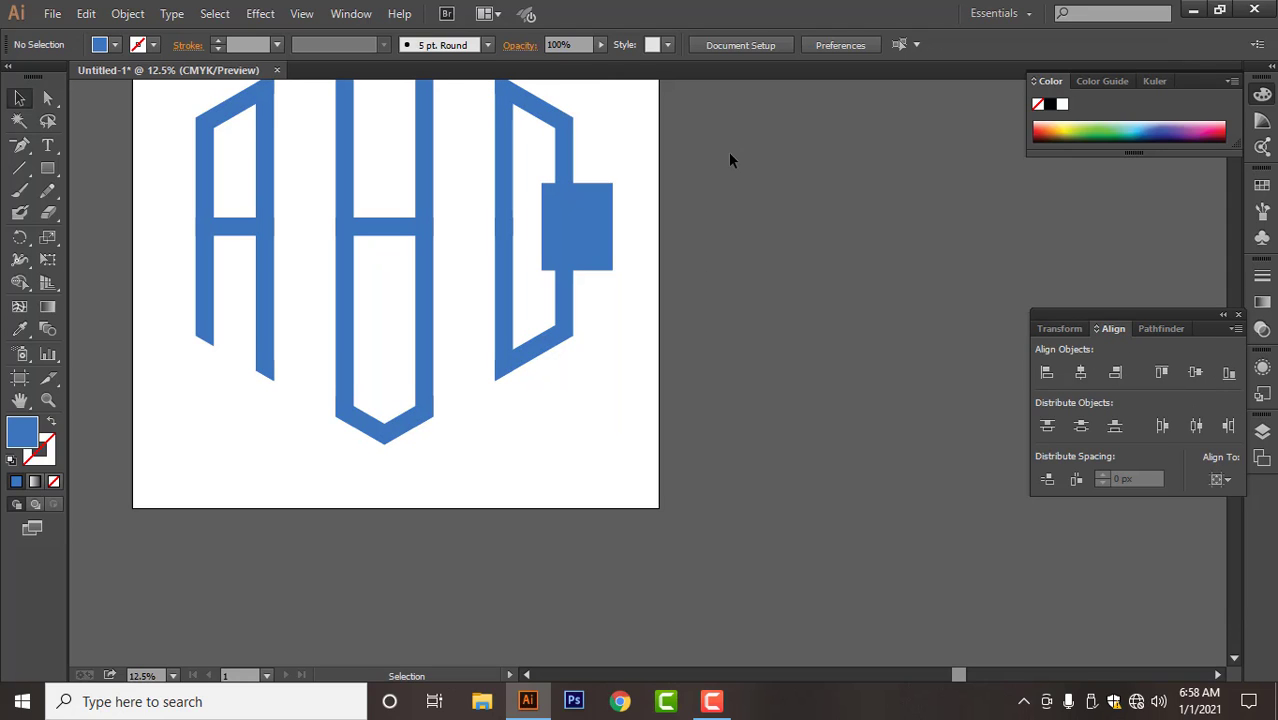
- Remove the rectangle and the part of the third letter's outer side it covers with Shape Builder, forming an open C
{"action": "left_click_drag", "start_coordinate": [726, 155], "coordinate": [500, 318]}
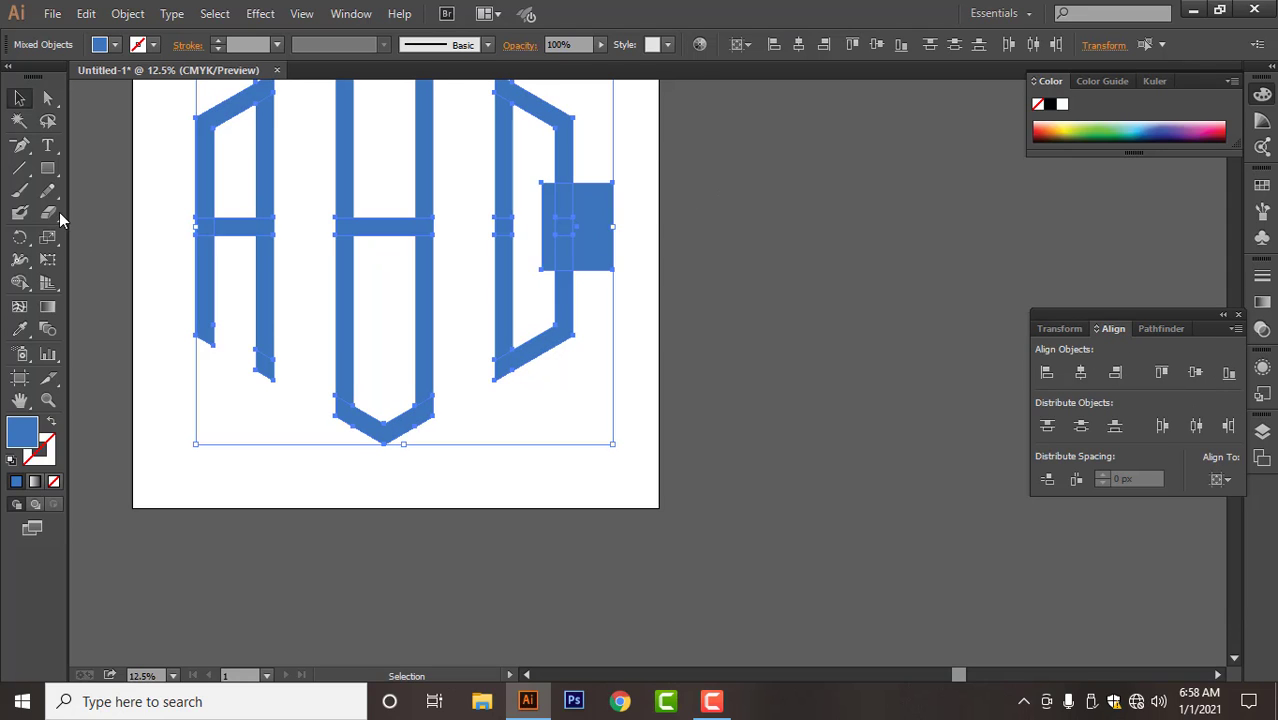
{"action": "left_click", "coordinate": [21, 284]}
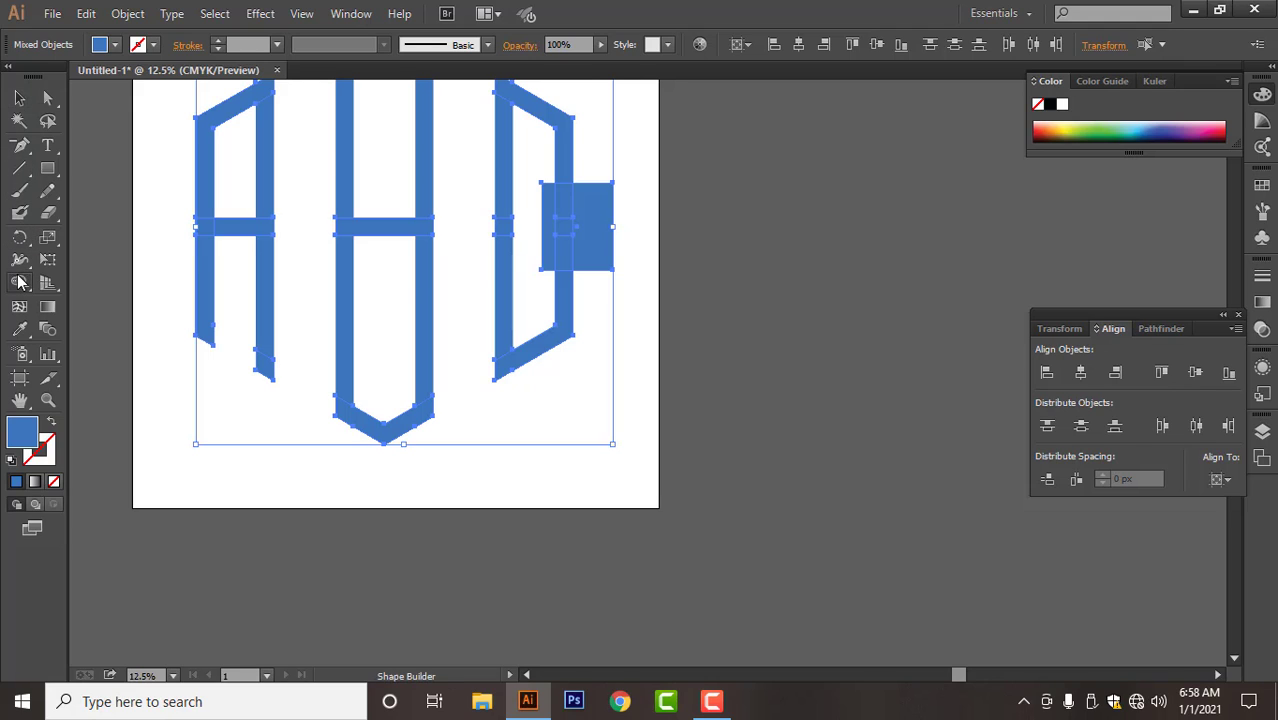
{"action": "left_click", "coordinate": [596, 218], "text": "alt"}
{"action": "left_click", "coordinate": [564, 242], "text": "alt"}
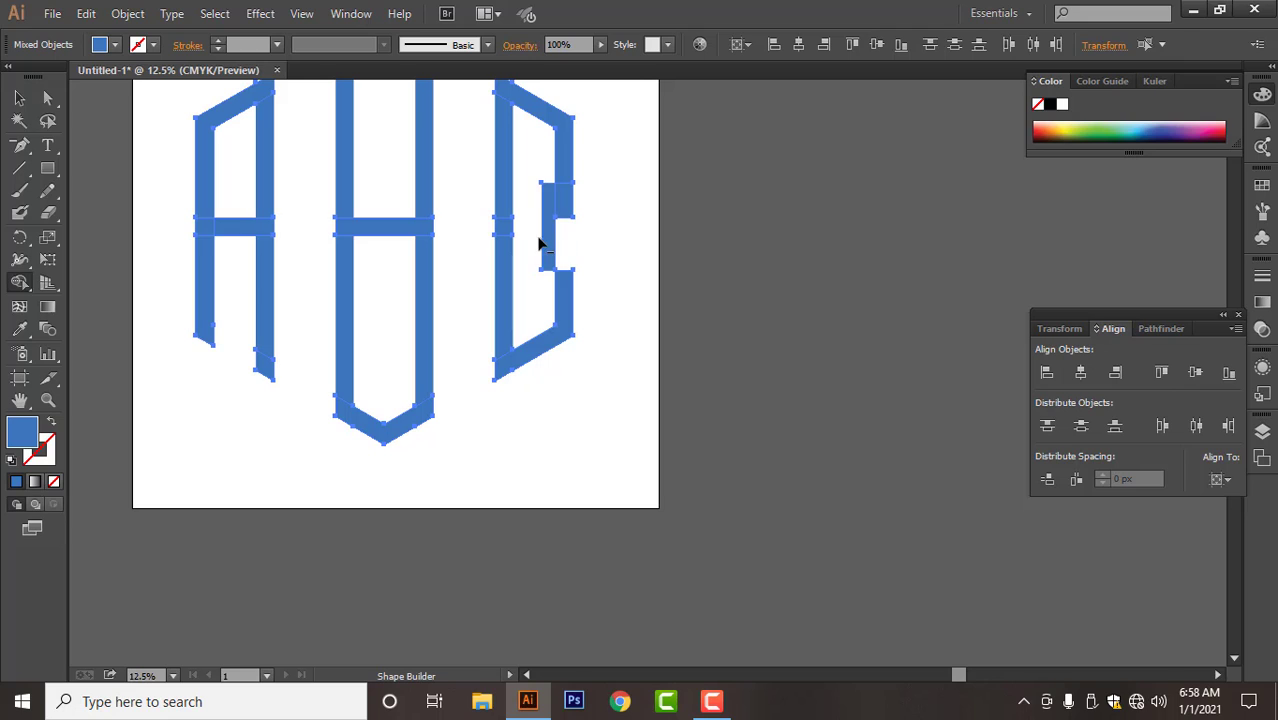
{"action": "left_click", "coordinate": [545, 244], "text": "alt"}
{"action": "left_click", "coordinate": [560, 202], "text": "alt"}
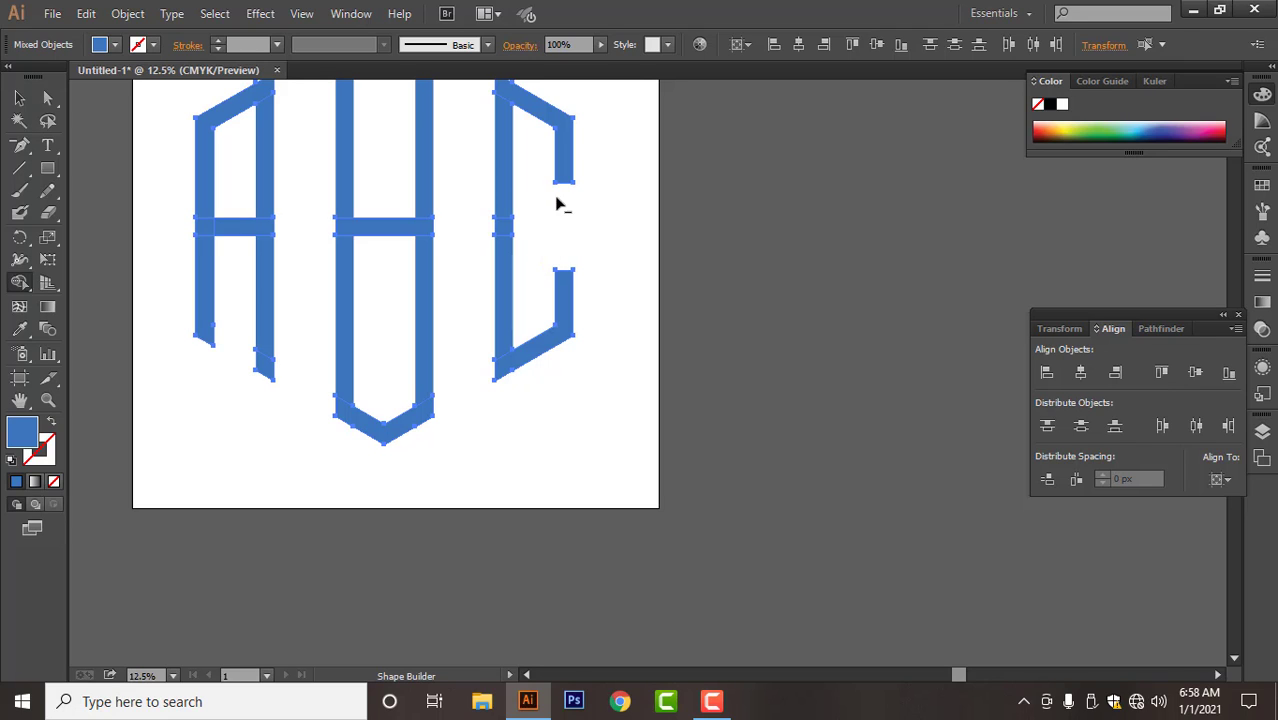
{"action": "left_click", "coordinate": [19, 97]}
{"action": "left_click", "coordinate": [821, 310]}
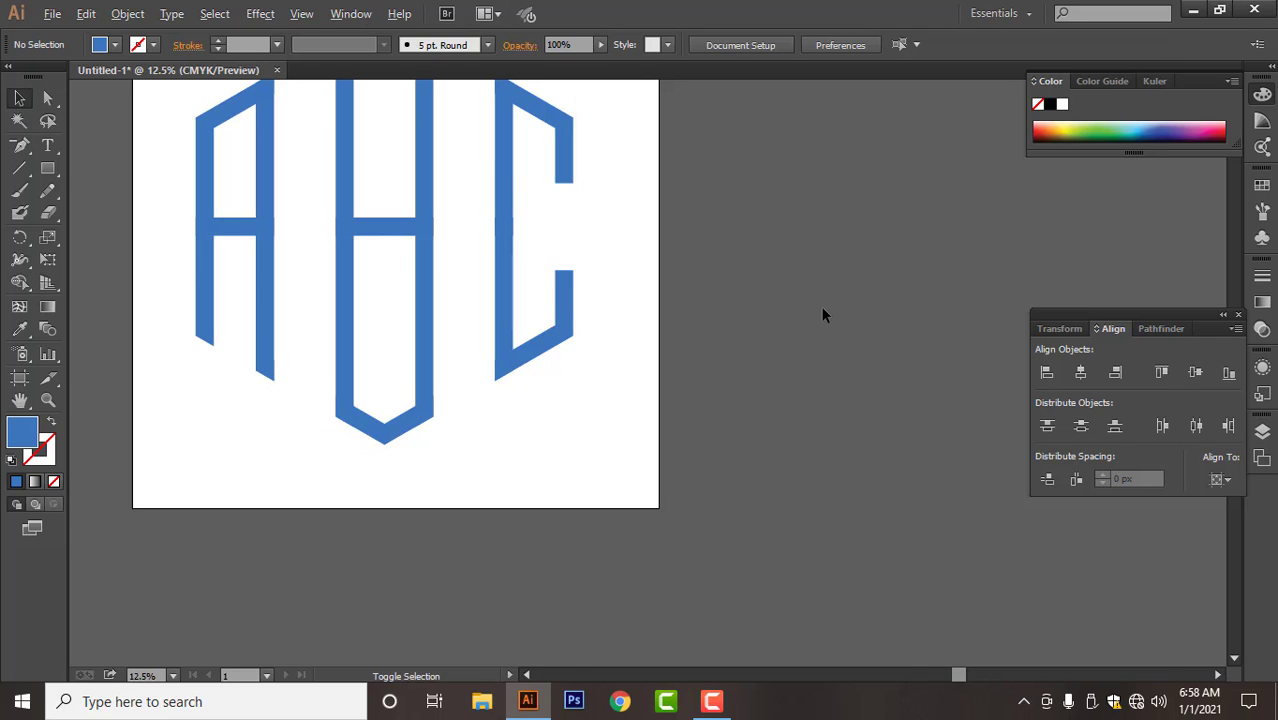
- Draw a triangle pointing left with the Polygon tool on the empty canvas beside the artboard
{"action": "scroll", "coordinate": [820, 306], "scroll_direction": "down", "scroll_amount": 1}
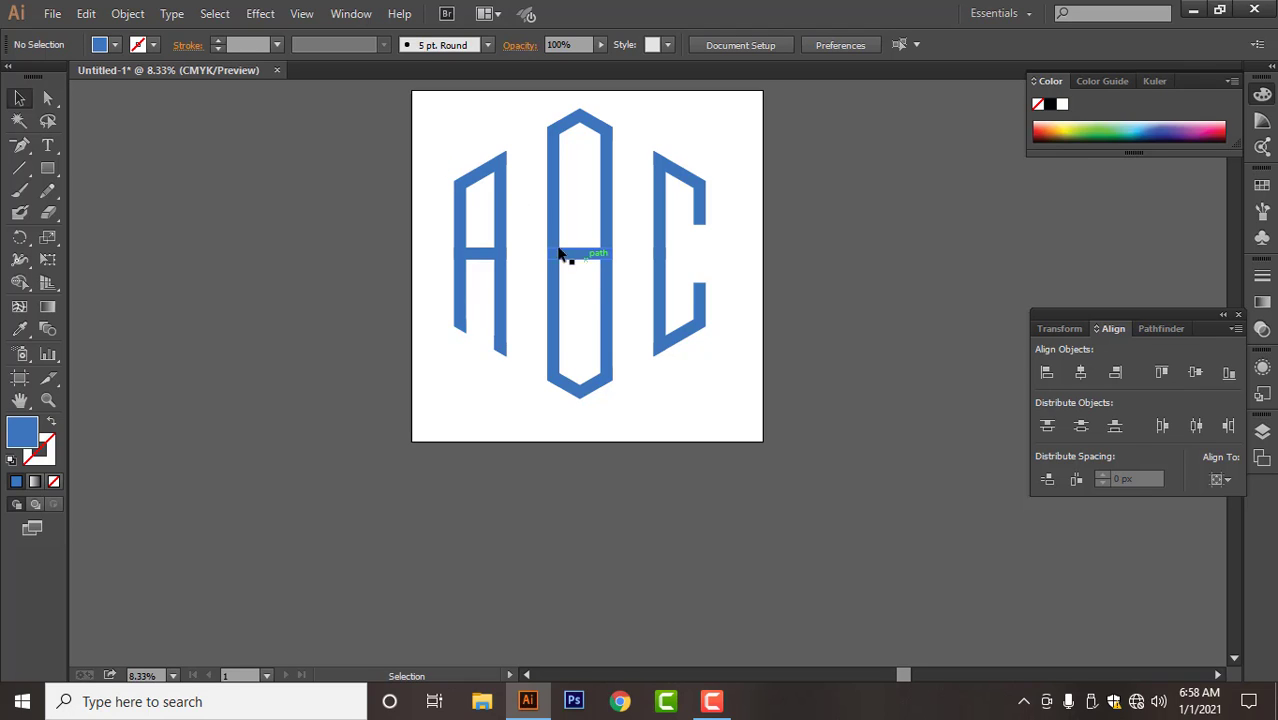
{"action": "left_click_drag", "start_coordinate": [47, 168], "coordinate": [184, 234]}
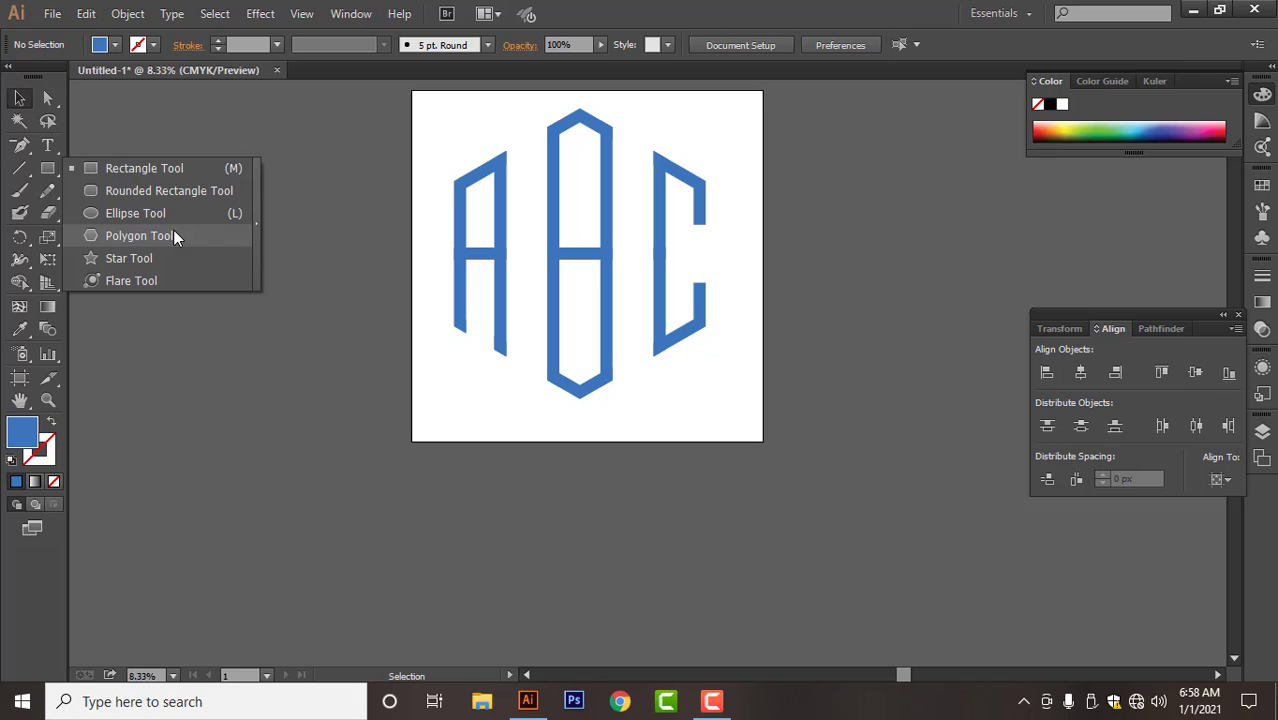
{"action": "left_click_drag", "start_coordinate": [173, 236], "coordinate": [312, 138]}
{"action": "key", "text": "Down"}
{"action": "key", "text": "Down"}
{"action": "key", "text": "Down"}
{"action": "key", "text": "v"}
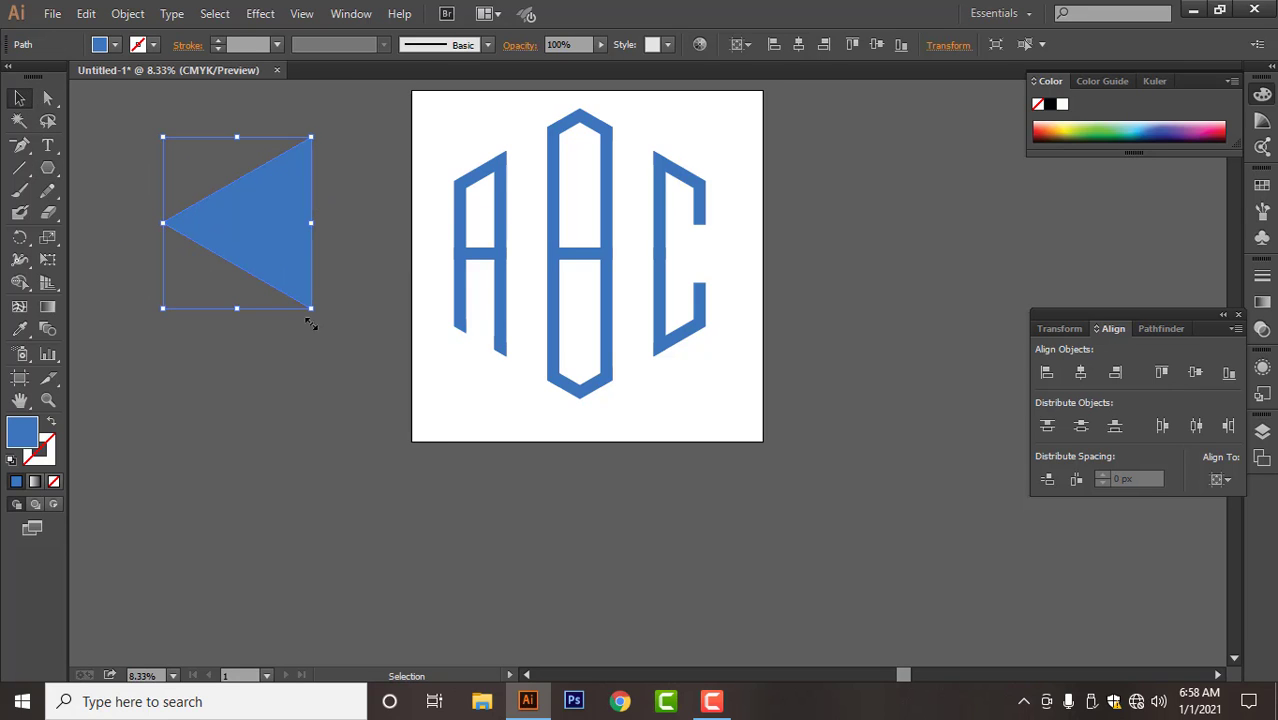
- Shrink the triangle to about half size and place its tip on the inner edge of the middle letter's right stem, centred on the crossbar
{"action": "left_click_drag", "start_coordinate": [310, 309], "coordinate": [656, 274]}
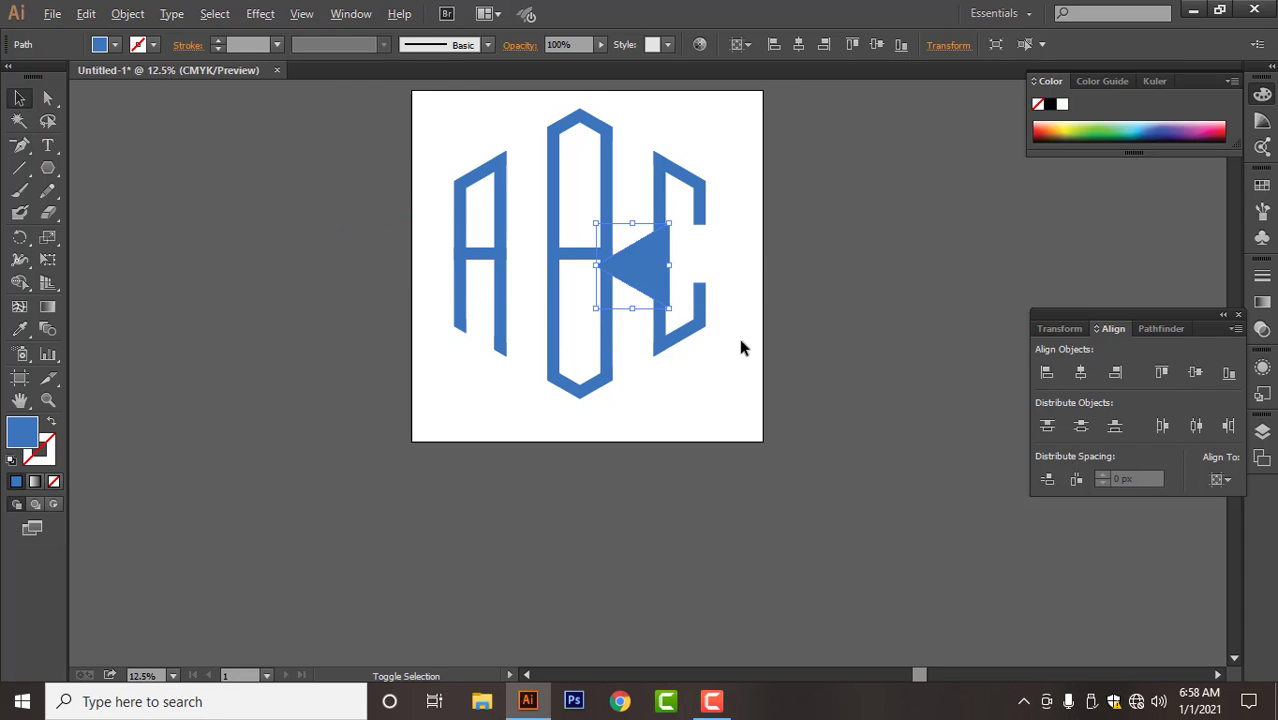
{"action": "scroll", "coordinate": [741, 341], "scroll_direction": "up", "scroll_amount": 2}
{"action": "scroll", "coordinate": [723, 414], "scroll_direction": "up", "scroll_amount": 3}
{"action": "left_click_drag", "start_coordinate": [599, 432], "coordinate": [572, 407]}
{"action": "left_click_drag", "start_coordinate": [541, 343], "coordinate": [522, 310]}
{"action": "scroll", "coordinate": [513, 334], "scroll_direction": "up", "scroll_amount": 3}
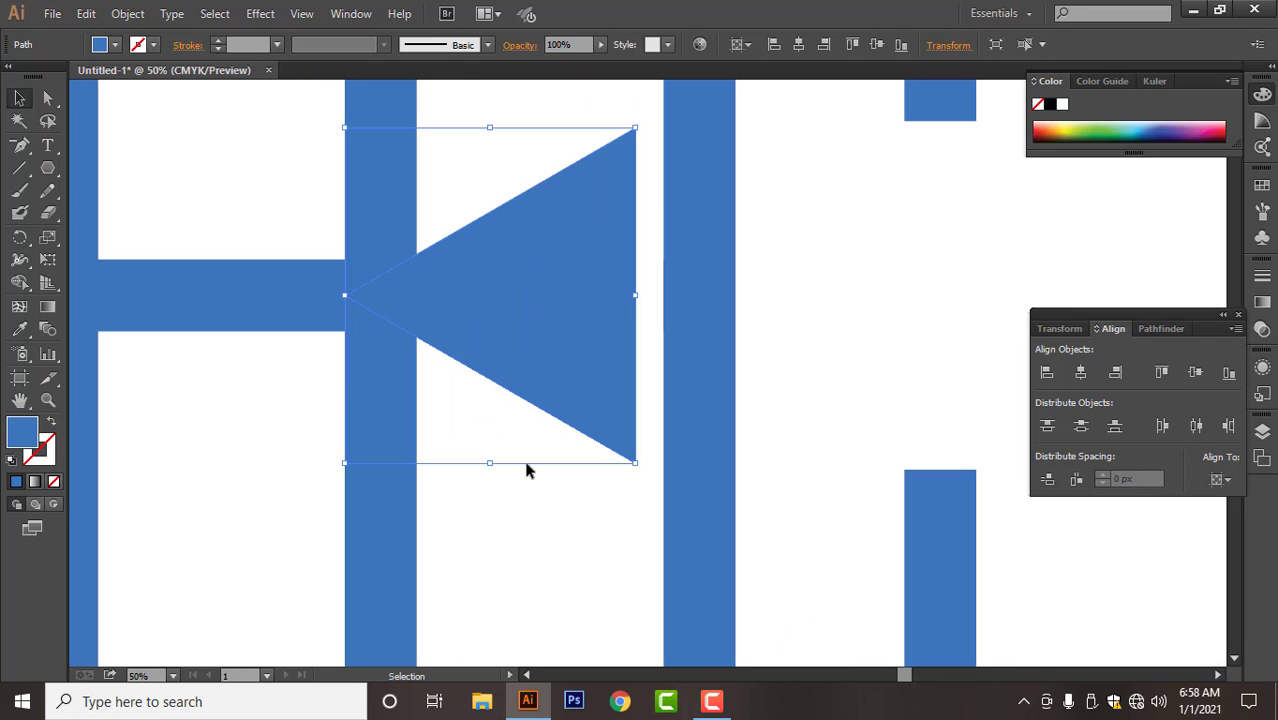
- Cut the triangle out of the middle letter's right stem with Shape Builder, leaving a V-shaped notch for the B
{"action": "key", "text": "ctrl+a"}
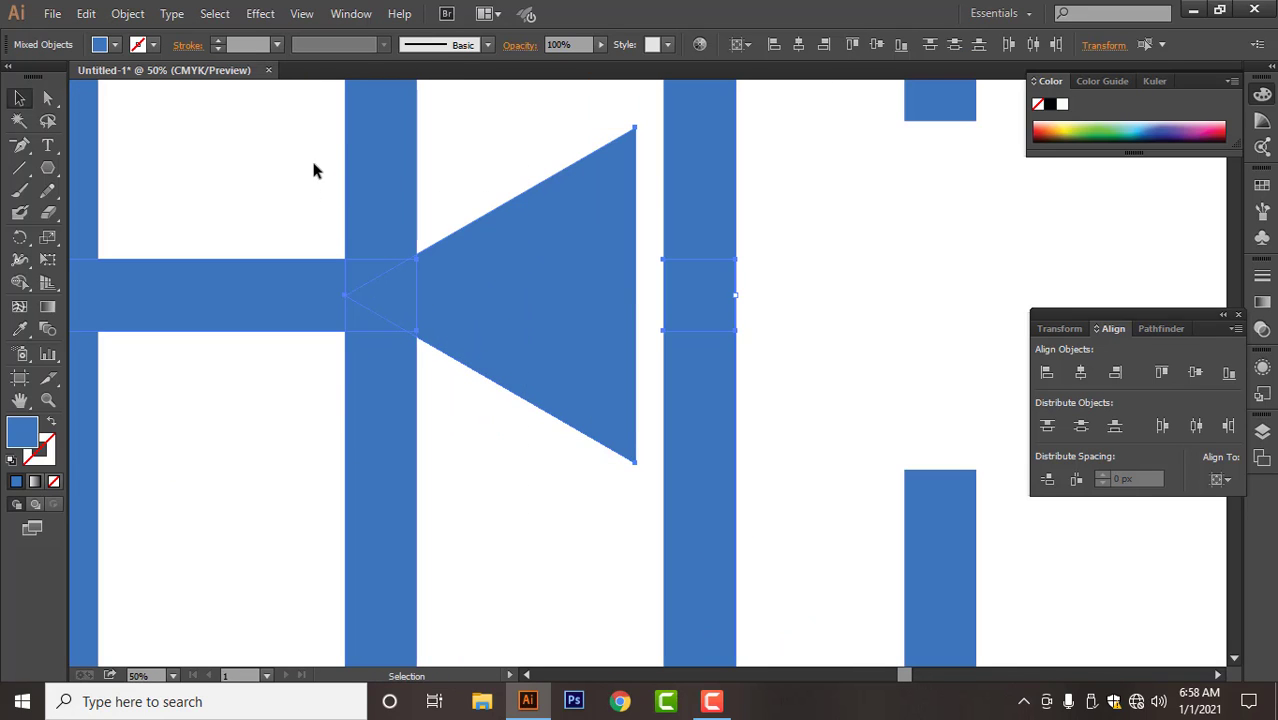
{"action": "left_click", "coordinate": [19, 283]}
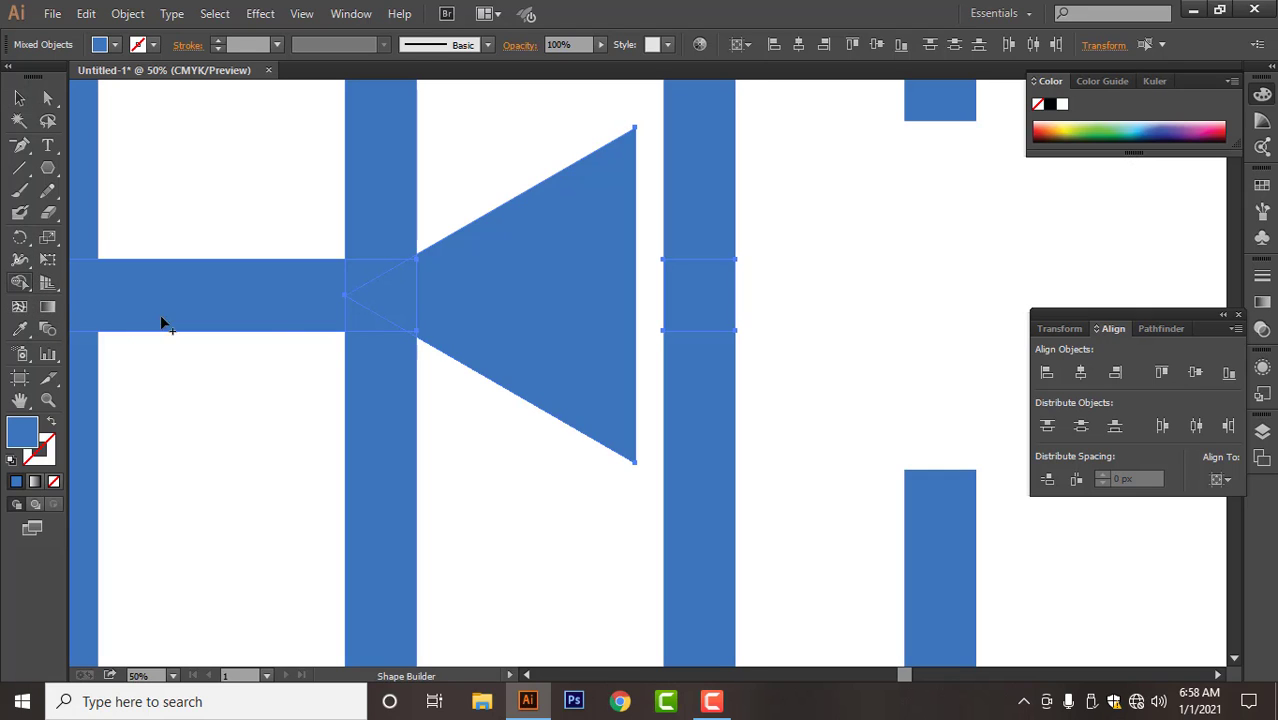
{"action": "left_click", "coordinate": [395, 298], "text": "alt"}
{"action": "left_click", "coordinate": [513, 310], "text": "alt"}
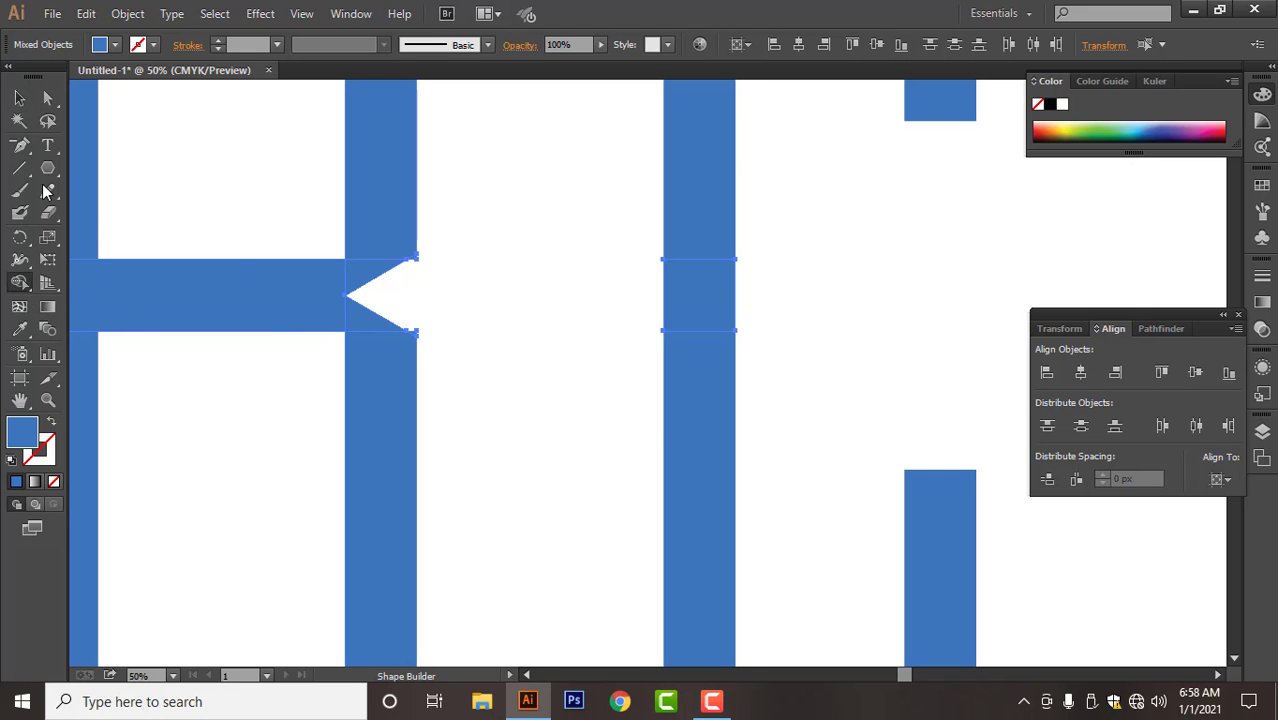
- Remove the two small leftover slivers at the outer corners of the B's notch with Shape Builder
{"action": "scroll", "coordinate": [436, 314], "scroll_direction": "up", "scroll_amount": 4, "text": "alt"}
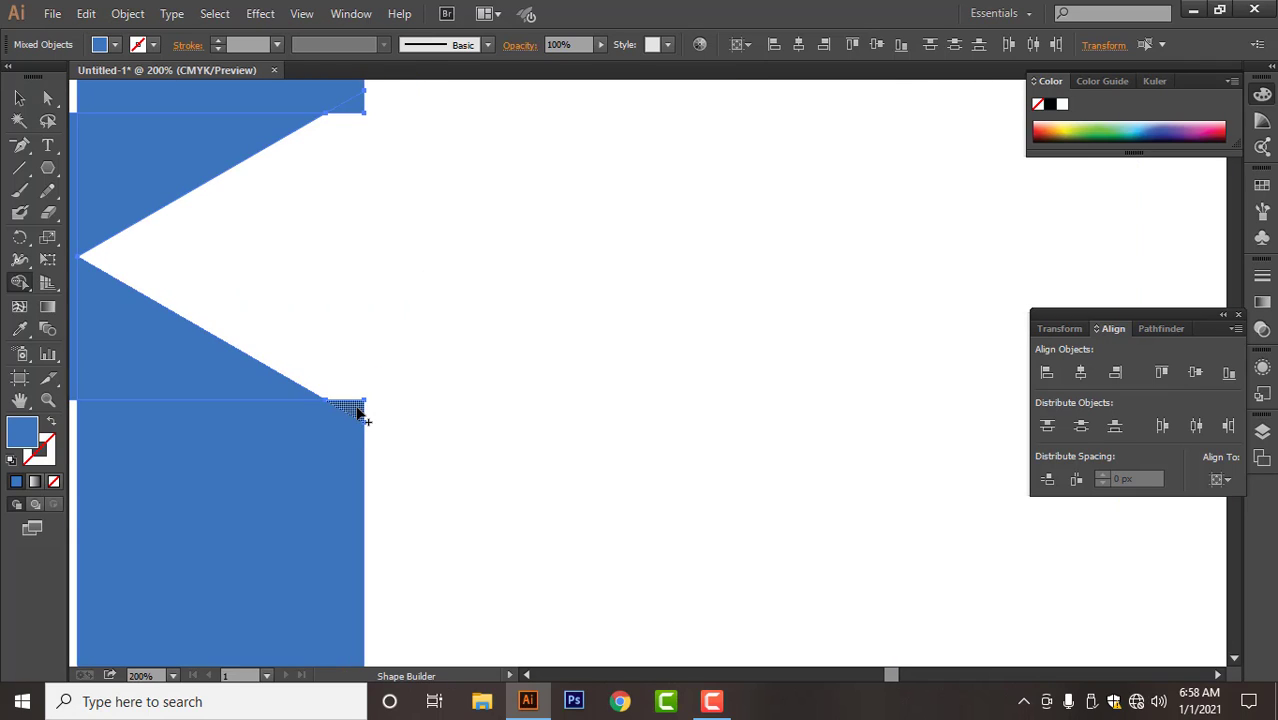
{"action": "left_click", "coordinate": [360, 412], "text": "alt"}
{"action": "left_click", "coordinate": [352, 109], "text": "alt"}
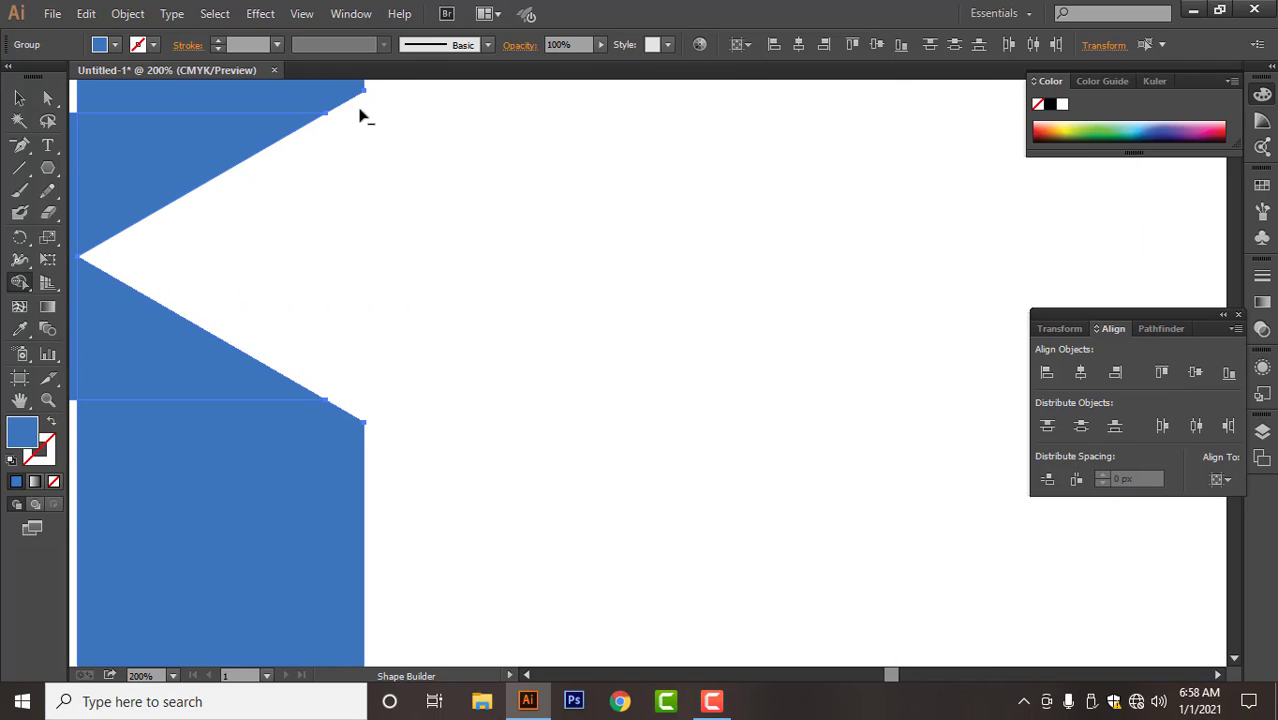
{"action": "left_click", "coordinate": [19, 97]}
{"action": "scroll", "coordinate": [730, 382], "scroll_direction": "down", "scroll_amount": 5, "text": "alt"}
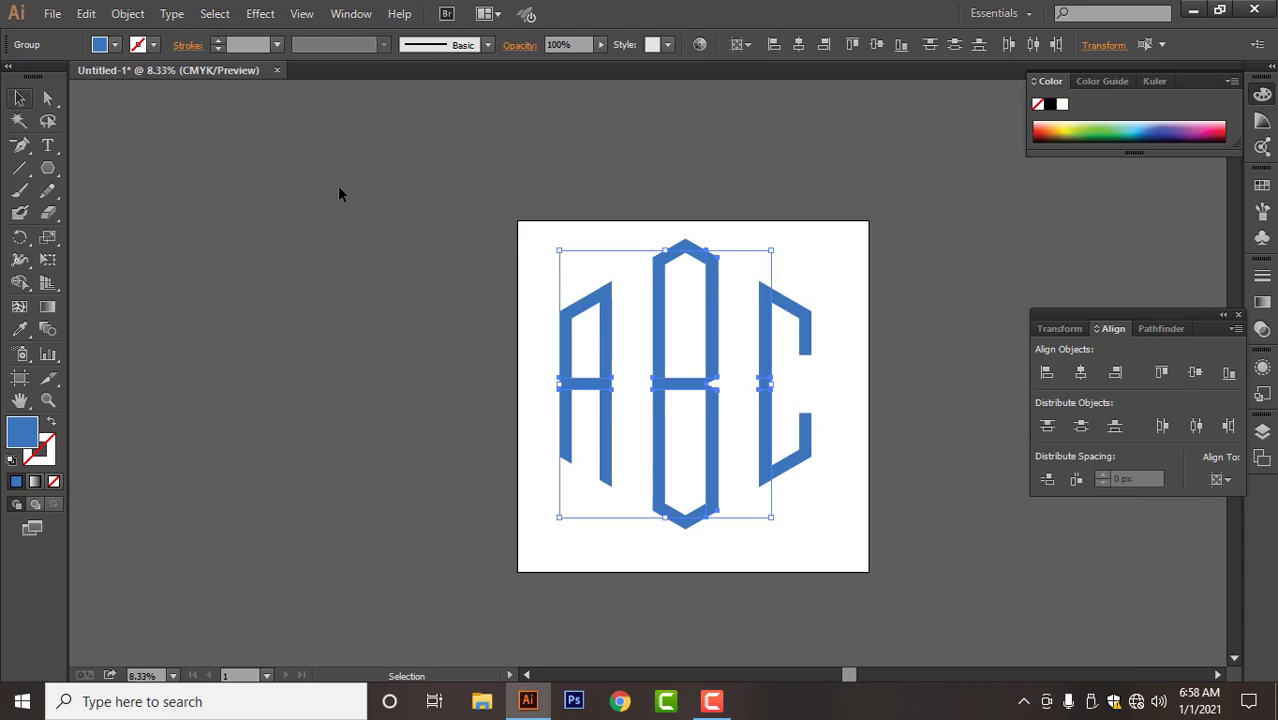
{"action": "left_click_drag", "start_coordinate": [933, 311], "coordinate": [762, 277]}
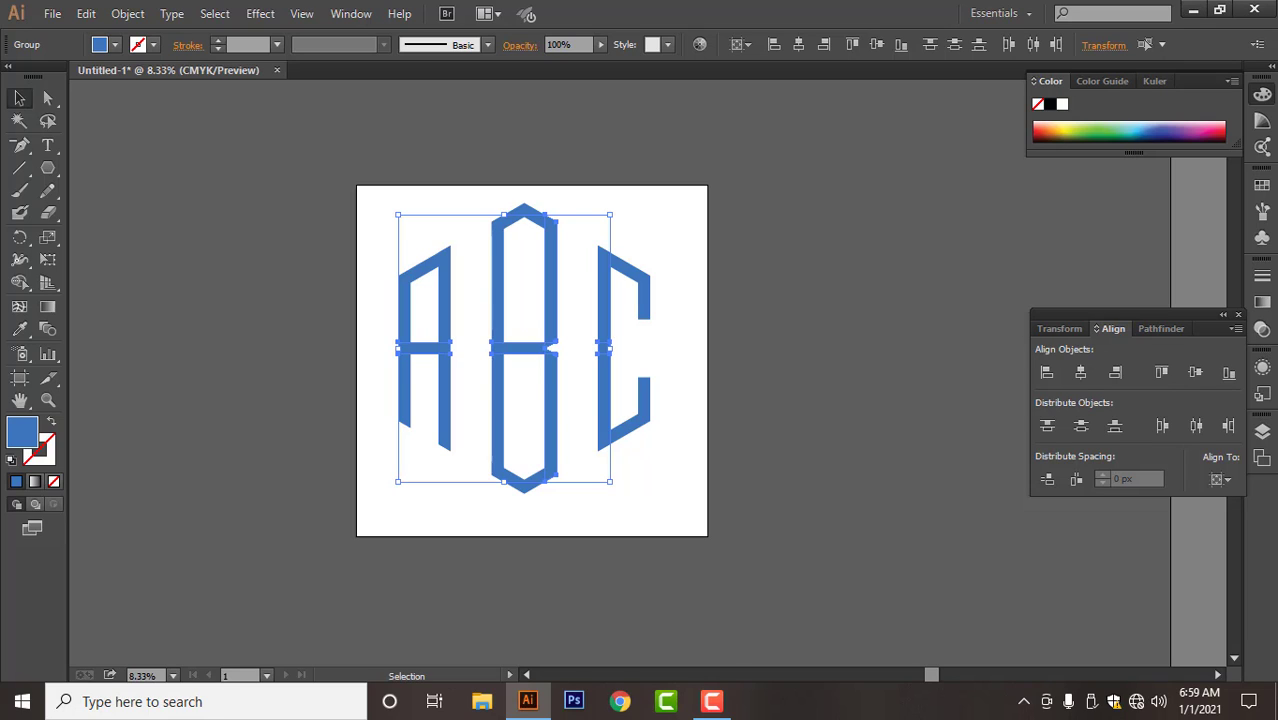
{"action": "mouse_move", "coordinate": [712, 705]}
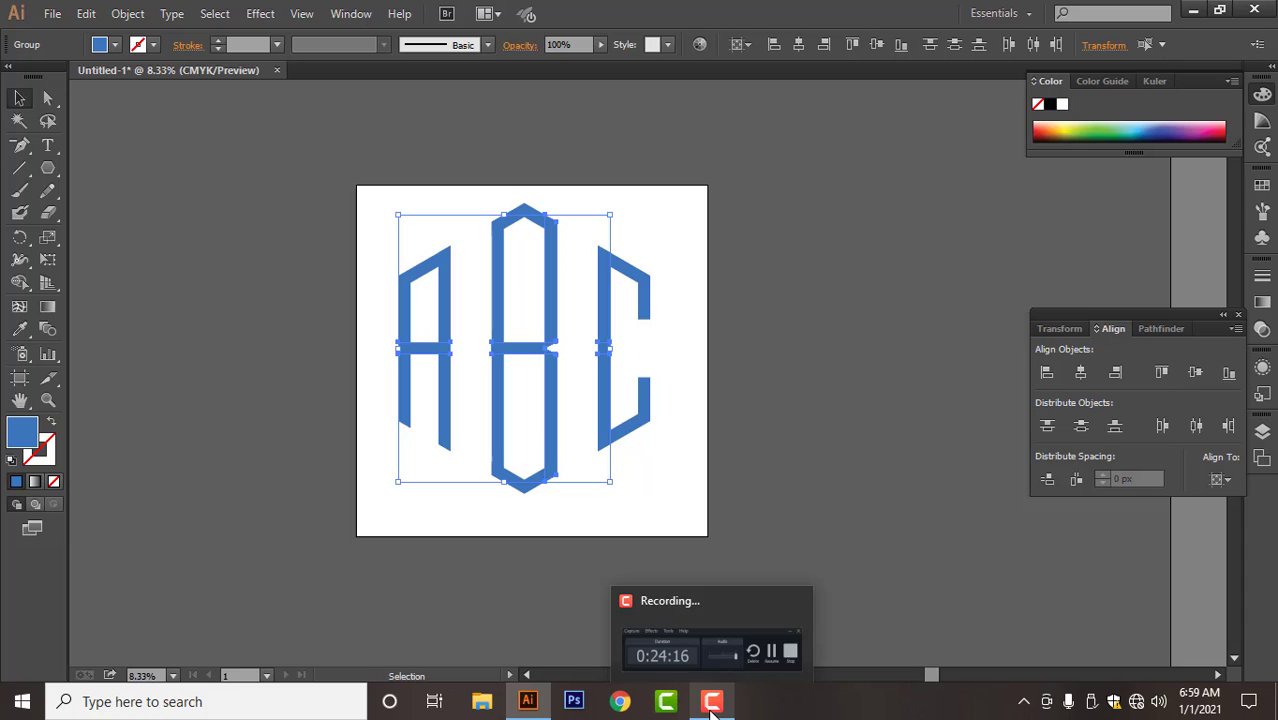